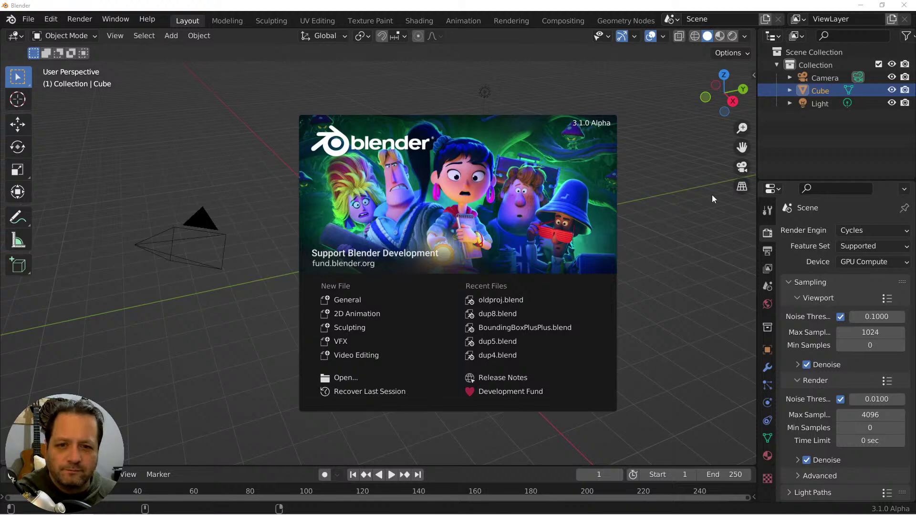
Examine the image search results for the Chinese culture center in Belgrade in the browser, and return to Blender.
{"action": "left_click", "coordinate": [649, 216]}
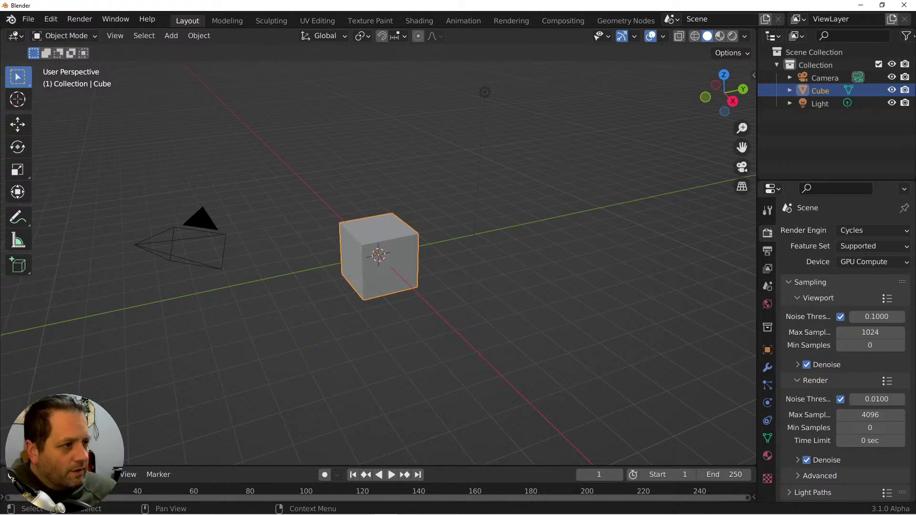
{"action": "left_click_drag", "start_coordinate": [915, 139], "coordinate": [511, 18]}
{"action": "double_click", "coordinate": [511, 18]}
{"action": "scroll", "coordinate": [481, 238], "scroll_direction": "down", "scroll_amount": 3}
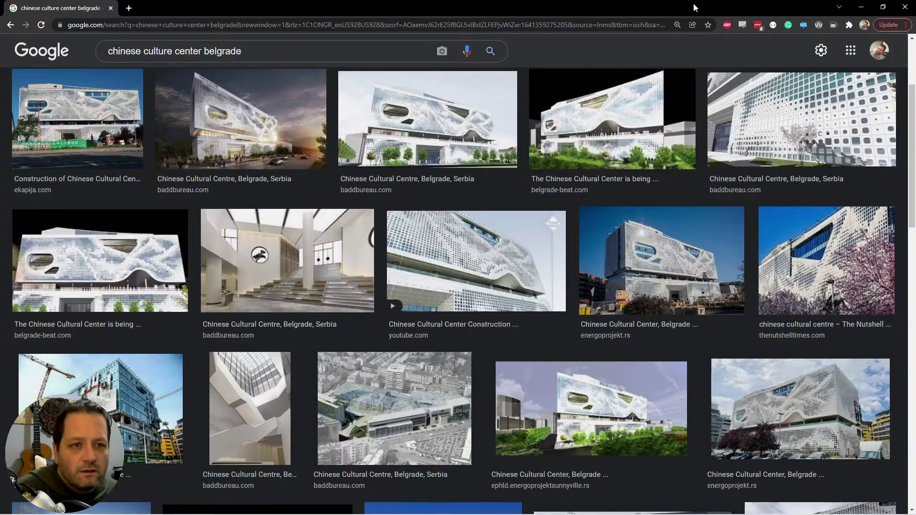
{"action": "double_click", "coordinate": [479, 4]}
{"action": "left_click_drag", "start_coordinate": [479, 5], "coordinate": [915, 60]}
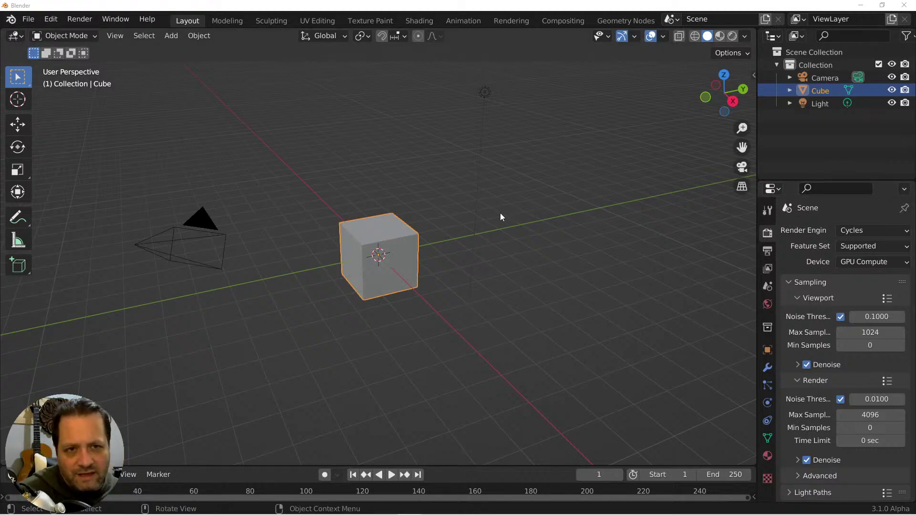
Switch to the Geometry Nodes workspace, expand the 3D viewport over the spreadsheet area and make the node editor taller.
{"action": "left_click", "coordinate": [612, 21]}
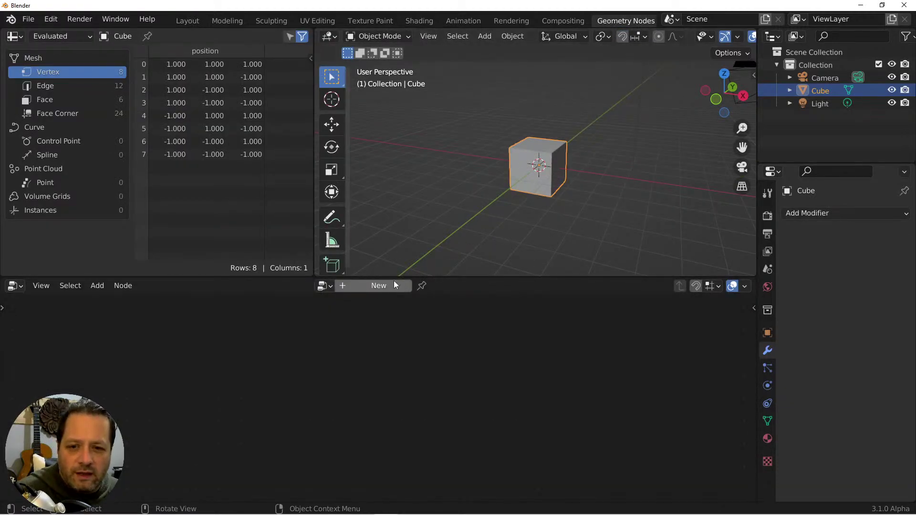
{"action": "left_click_drag", "start_coordinate": [316, 275], "coordinate": [258, 268]}
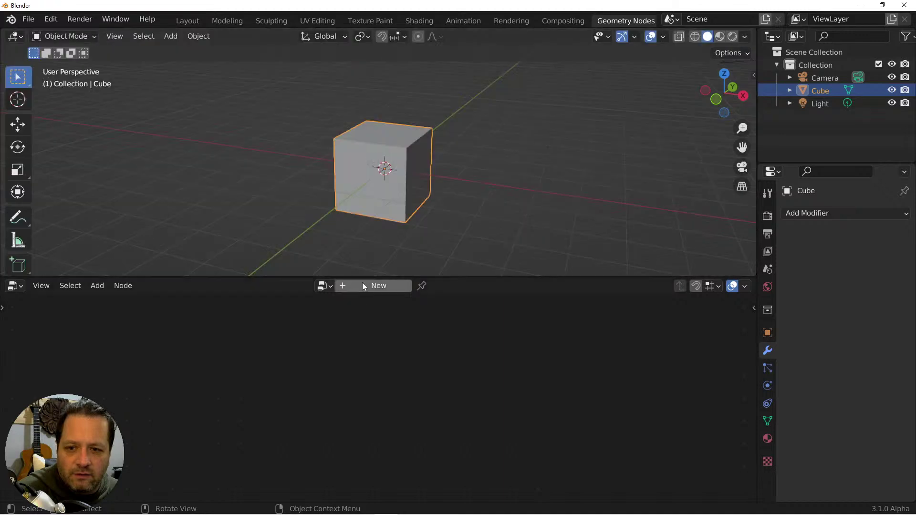
{"action": "left_click_drag", "start_coordinate": [392, 277], "coordinate": [392, 251]}
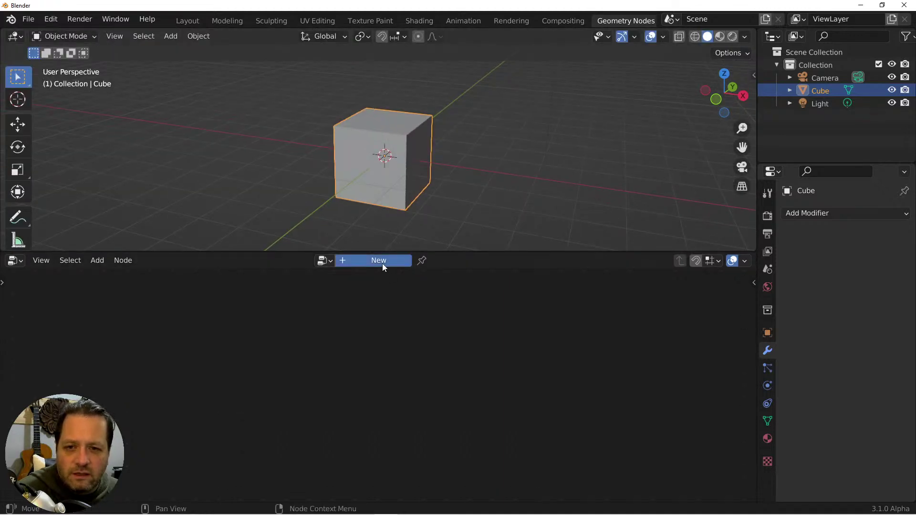
Create a new geometry node tree on the cube and cut the link between Group Input and Group Output.
{"action": "left_click", "coordinate": [382, 263]}
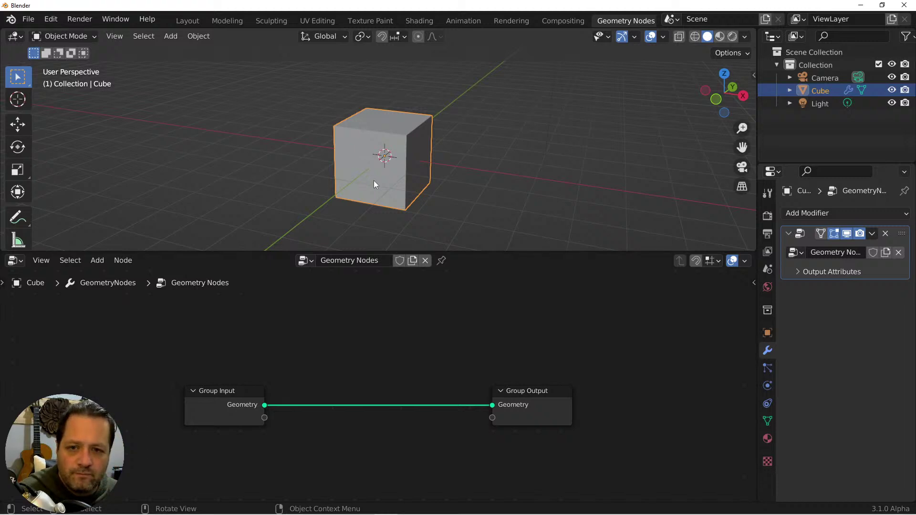
{"action": "key", "text": "Tab"}
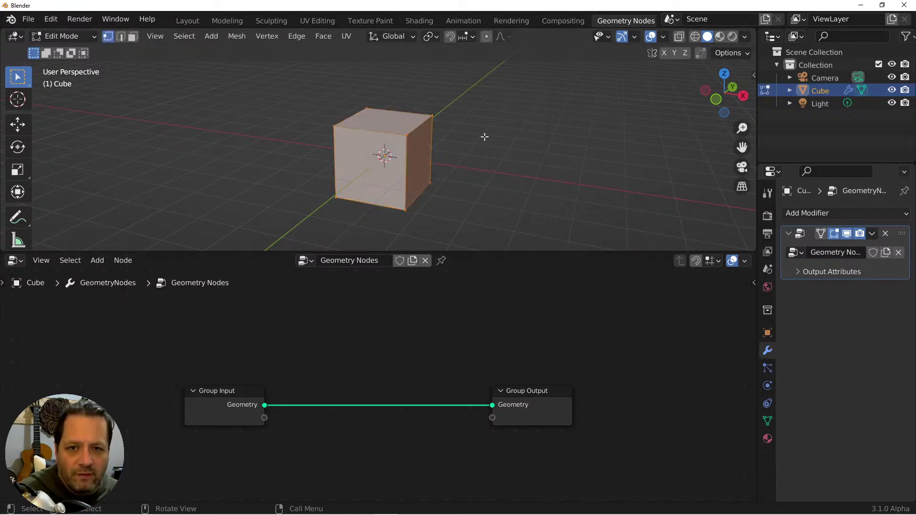
{"action": "key", "text": "Tab"}
{"action": "right_click_drag", "start_coordinate": [303, 381], "coordinate": [266, 434], "text": "ctrl"}
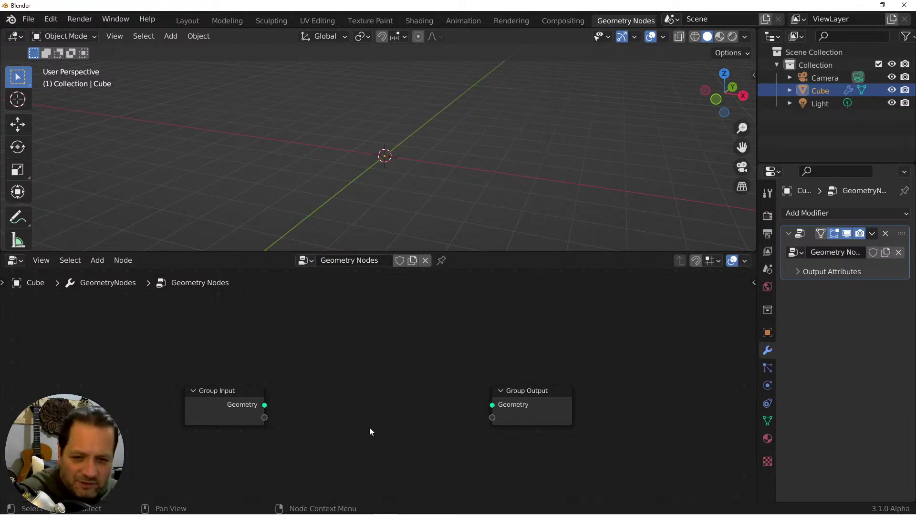
Add a Cube mesh primitive node and connect its Mesh output to the Group Output's Geometry.
{"action": "middle_click_drag", "start_coordinate": [369, 427], "coordinate": [377, 384], "text": "shift"}
{"action": "scroll", "coordinate": [369, 384], "scroll_direction": "down", "scroll_amount": 2}
{"action": "scroll", "coordinate": [369, 384], "scroll_direction": "up", "scroll_amount": 4}
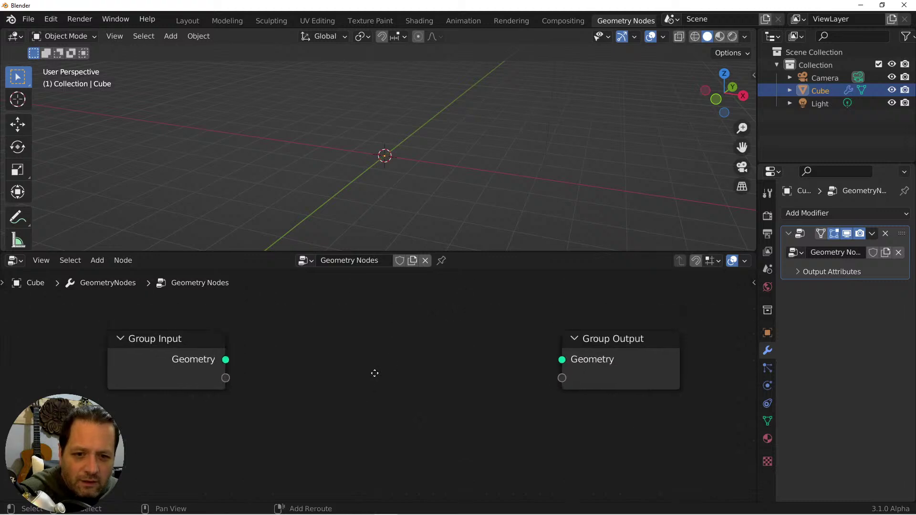
{"action": "key", "text": "shift+a"}
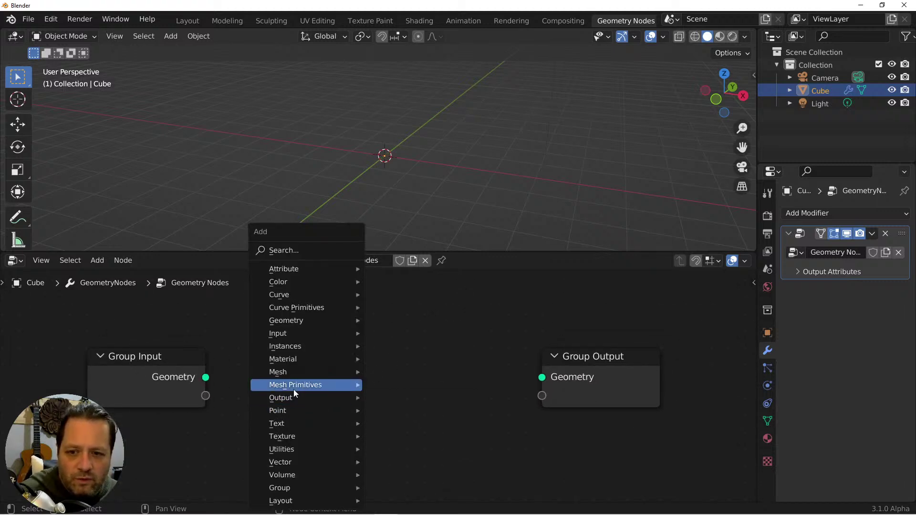
{"action": "mouse_move", "coordinate": [292, 388]}
{"action": "left_click", "coordinate": [393, 397]}
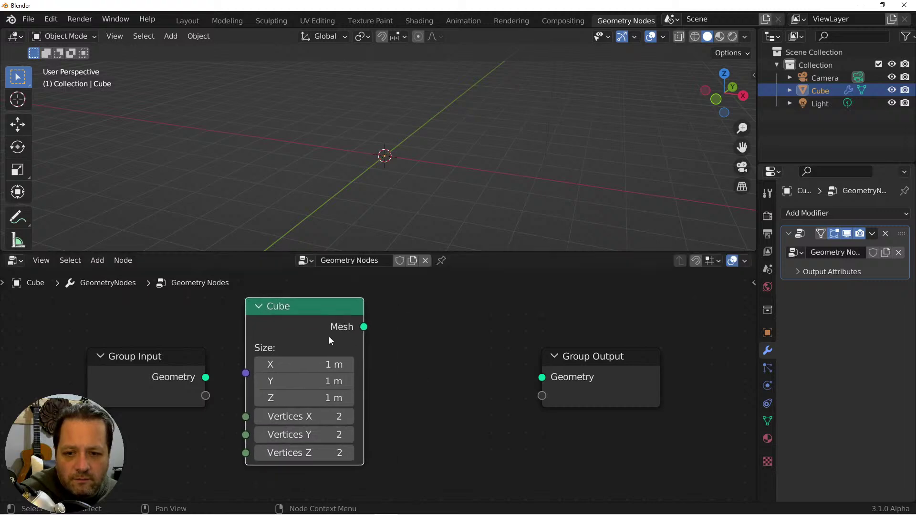
{"action": "left_click", "coordinate": [609, 360]}
{"action": "left_click_drag", "start_coordinate": [368, 329], "coordinate": [616, 365]}
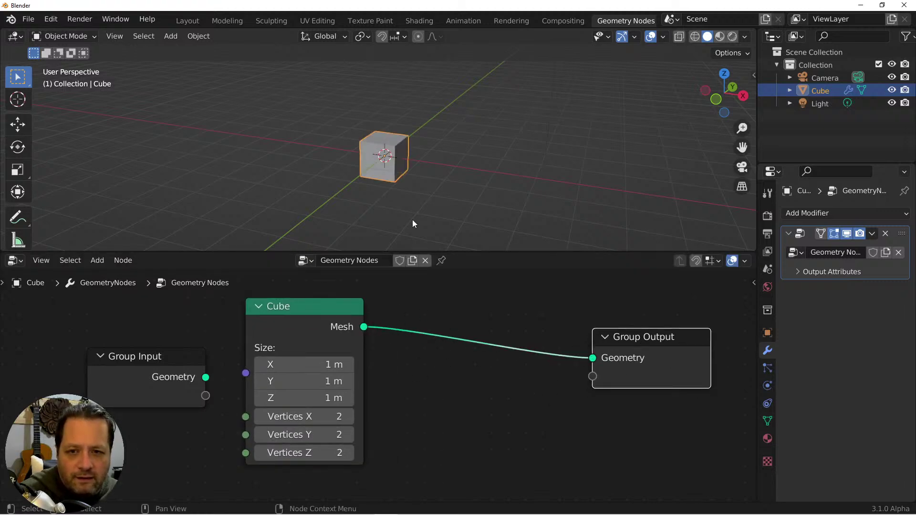
{"action": "key", "text": "shift+a"}
{"action": "mouse_move", "coordinate": [437, 349]}
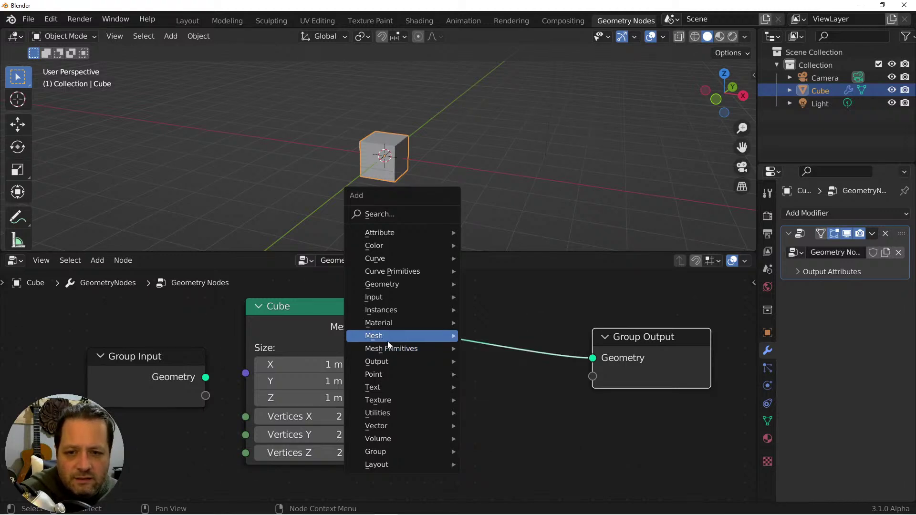
{"action": "mouse_move", "coordinate": [376, 285]}
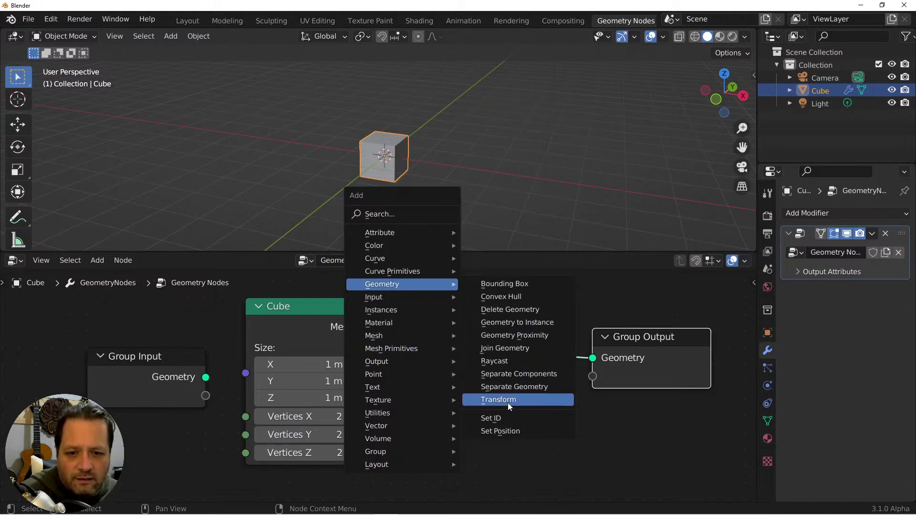
{"action": "left_click", "coordinate": [507, 401]}
{"action": "left_click", "coordinate": [394, 292]}
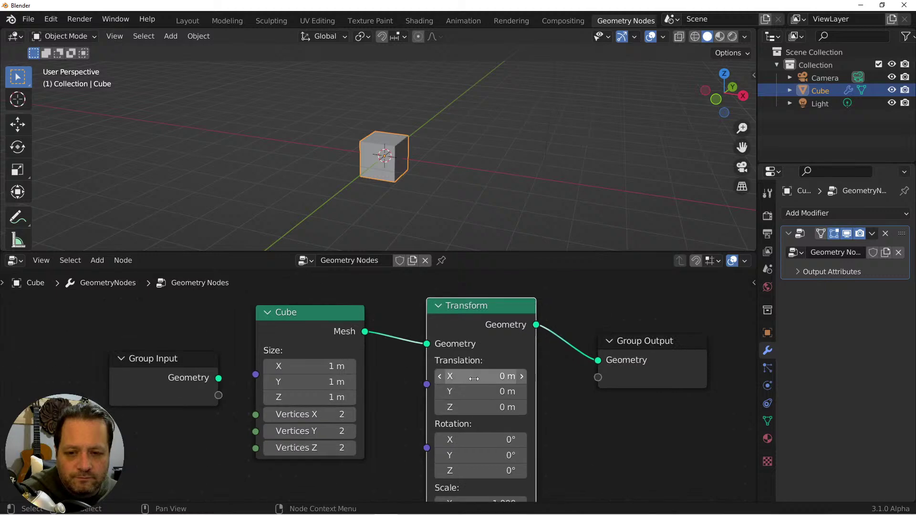
{"action": "key", "text": "ctrl+x"}
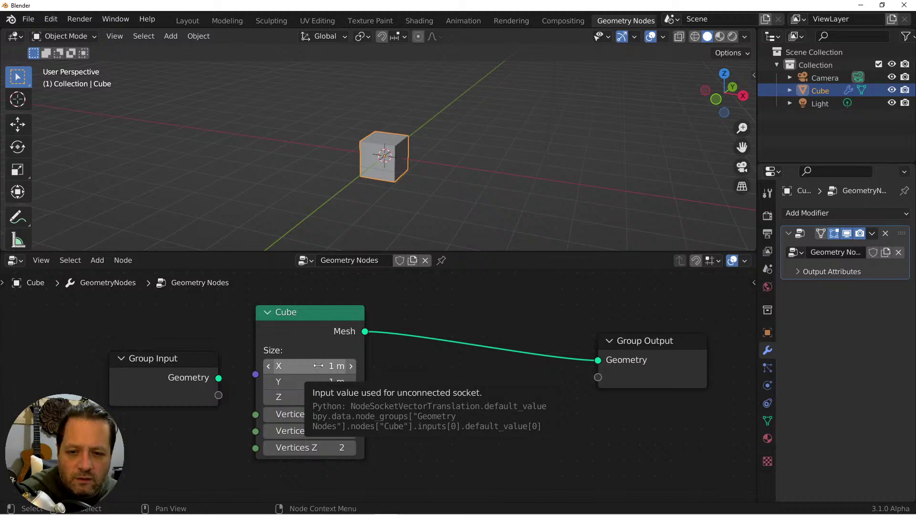
Set the Cube node's size to X 20 m, Y 8.1 m and Z 7.2 m.
{"action": "left_click_drag", "start_coordinate": [322, 371], "coordinate": [439, 370]}
{"action": "scroll", "coordinate": [440, 196], "scroll_direction": "down", "scroll_amount": 2}
{"action": "scroll", "coordinate": [440, 196], "scroll_direction": "down", "scroll_amount": 2}
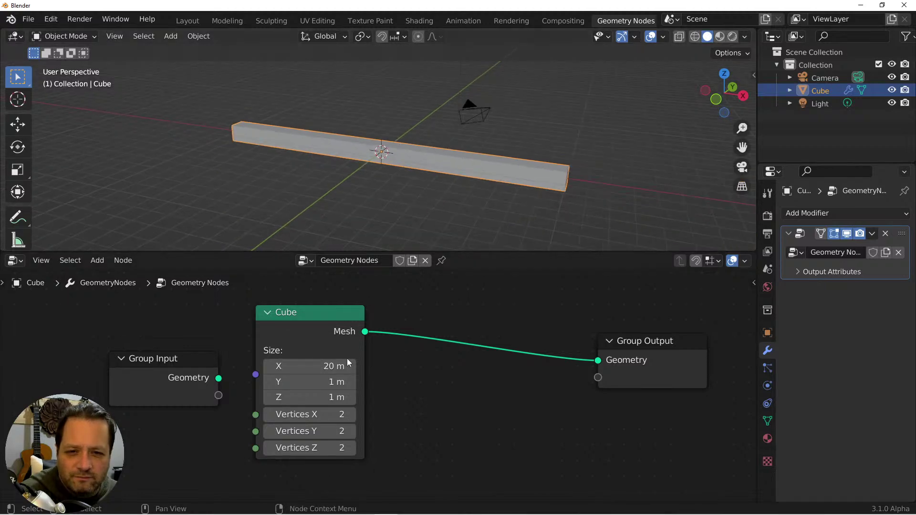
{"action": "double_click", "coordinate": [322, 382]}
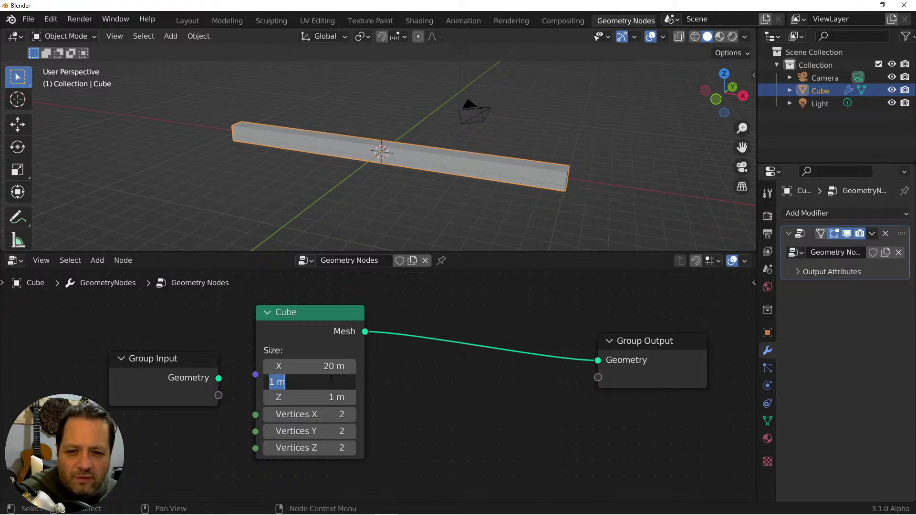
{"action": "type", "text": "9"}
{"action": "key", "text": "Return"}
{"action": "mouse_move", "coordinate": [292, 382]}
{"action": "left_mouse_down"}
{"action": "mouse_move", "coordinate": [284, 382]}
{"action": "mouse_move", "coordinate": [306, 397]}
{"action": "mouse_move", "coordinate": [334, 397]}
{"action": "mouse_move", "coordinate": [282, 396]}
{"action": "left_mouse_up"}
{"action": "left_click", "coordinate": [295, 397], "text": "ctrl"}
{"action": "key", "text": "Escape"}
{"action": "middle_click_drag", "start_coordinate": [447, 158], "coordinate": [436, 155]}
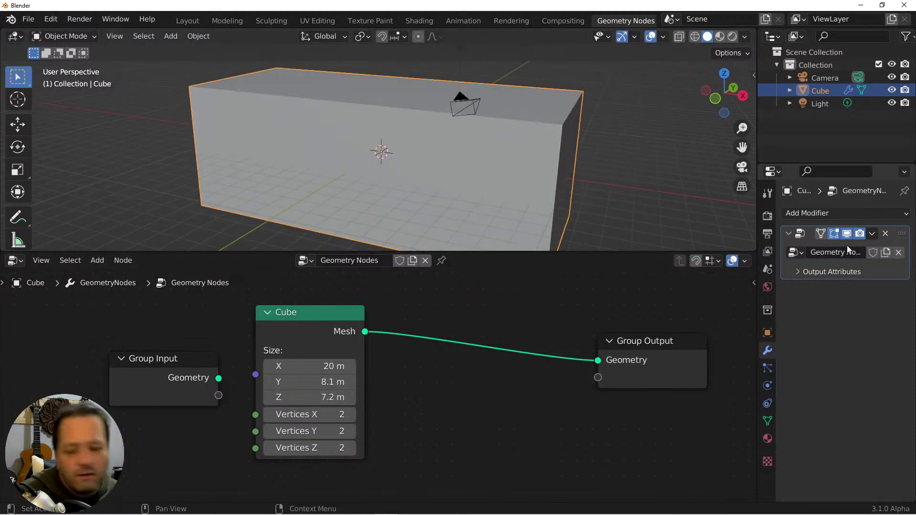
Compare the block's proportions with the Chinese Cultural Centre photos in the browser, and return to the Blender scene.
{"action": "scroll", "coordinate": [510, 180], "scroll_direction": "down", "scroll_amount": 4}
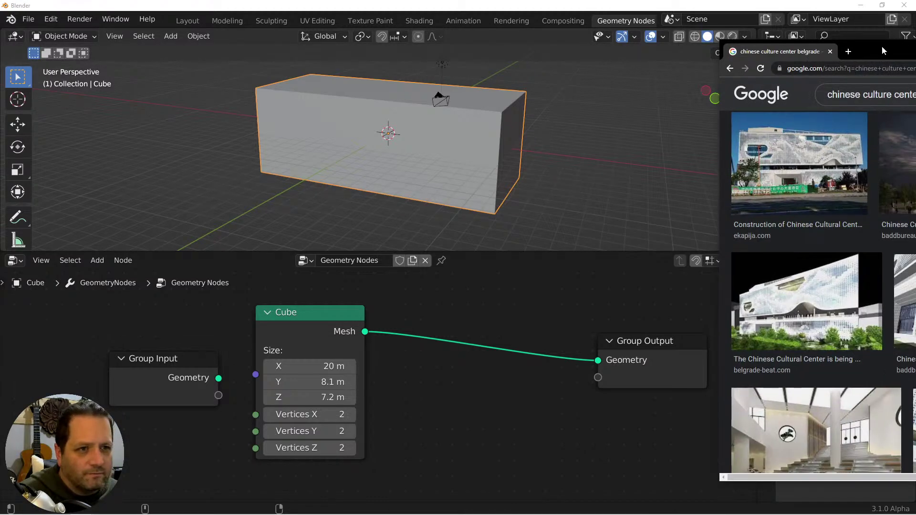
{"action": "left_click_drag", "start_coordinate": [883, 46], "coordinate": [466, 36]}
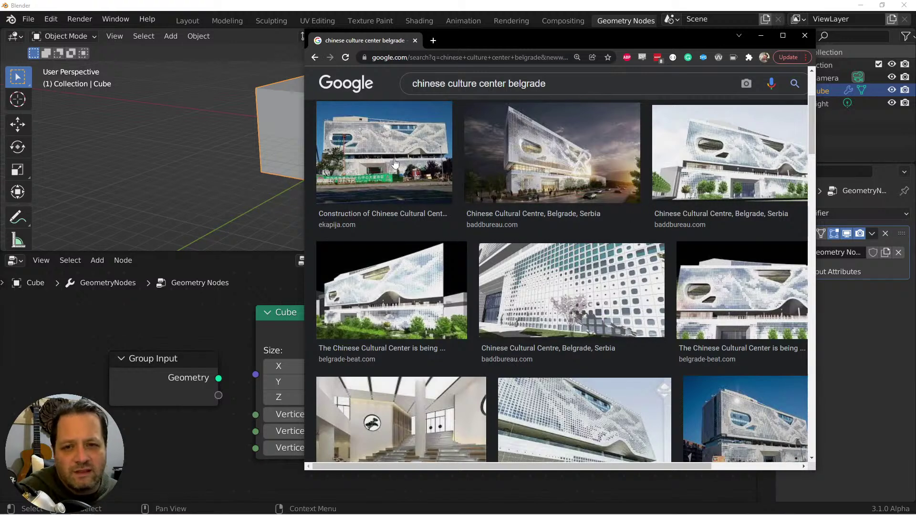
{"action": "left_click", "coordinate": [258, 205]}
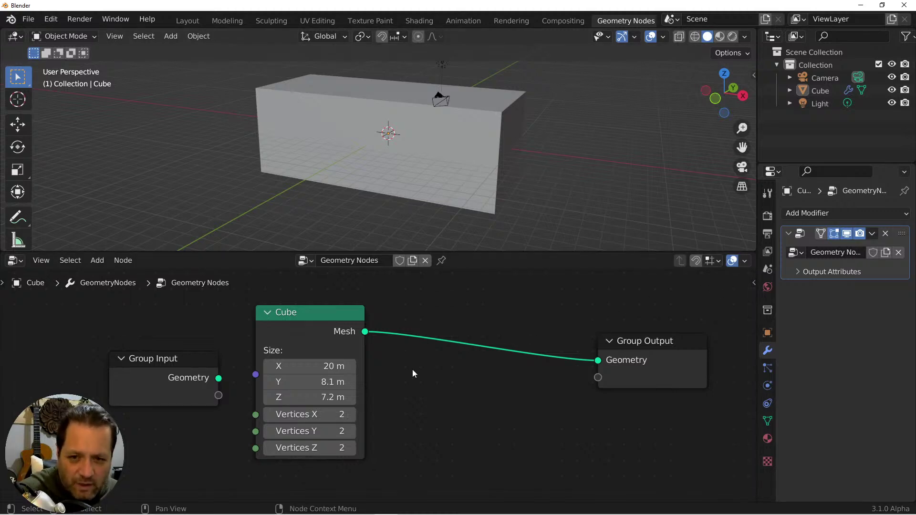
Move the Group Output node farther from the Cube node, and duplicate the Cube node with the copy below the original.
{"action": "scroll", "coordinate": [407, 357], "scroll_direction": "down", "scroll_amount": 3}
{"action": "left_click", "coordinate": [561, 329]}
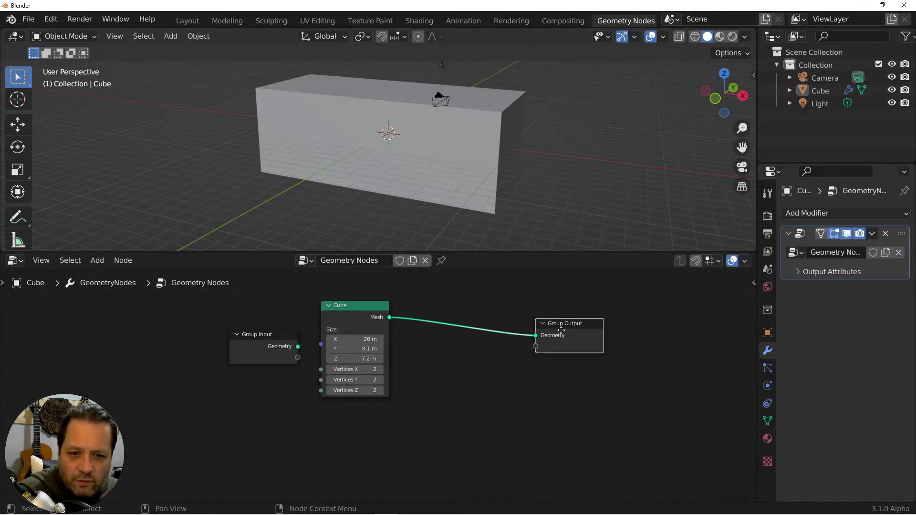
{"action": "left_click_drag", "start_coordinate": [561, 330], "coordinate": [586, 358]}
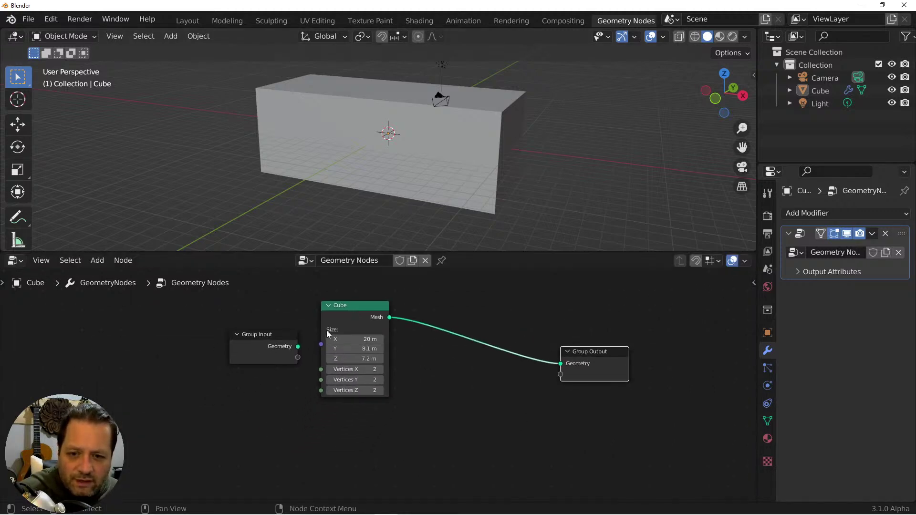
{"action": "left_click", "coordinate": [359, 310]}
{"action": "key", "text": "shift+d"}
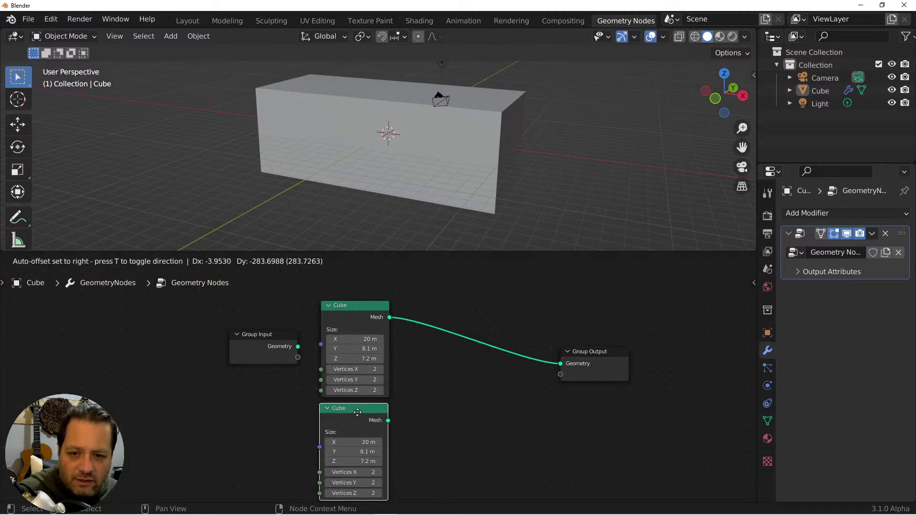
{"action": "left_click", "coordinate": [356, 412]}
Show the block in a top wireframe view and combine both Cube nodes through a Join Geometry node into the Group Output.
{"action": "key", "text": "KP_7"}
{"action": "key", "text": "shift+z"}
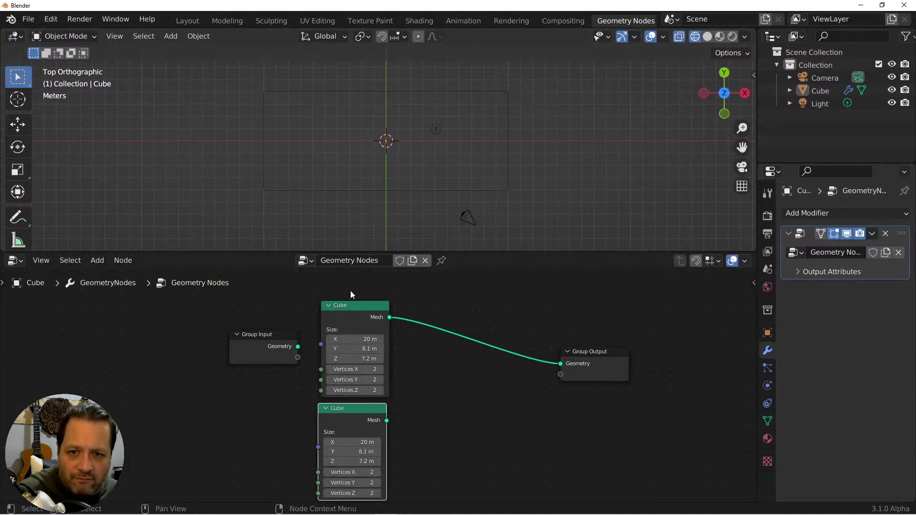
{"action": "scroll", "coordinate": [409, 352], "scroll_direction": "down", "scroll_amount": 2, "text": "shift"}
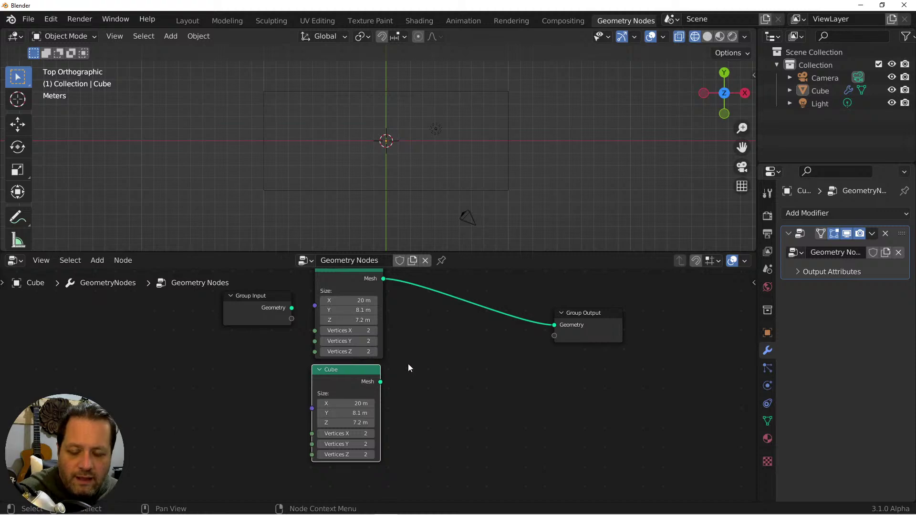
{"action": "scroll", "coordinate": [408, 367], "scroll_direction": "up", "scroll_amount": 1, "text": "shift"}
{"action": "scroll", "coordinate": [408, 367], "scroll_direction": "left", "scroll_amount": 1, "text": "ctrl"}
{"action": "right_click_drag", "start_coordinate": [362, 398], "coordinate": [356, 311], "text": "ctrl+shift"}
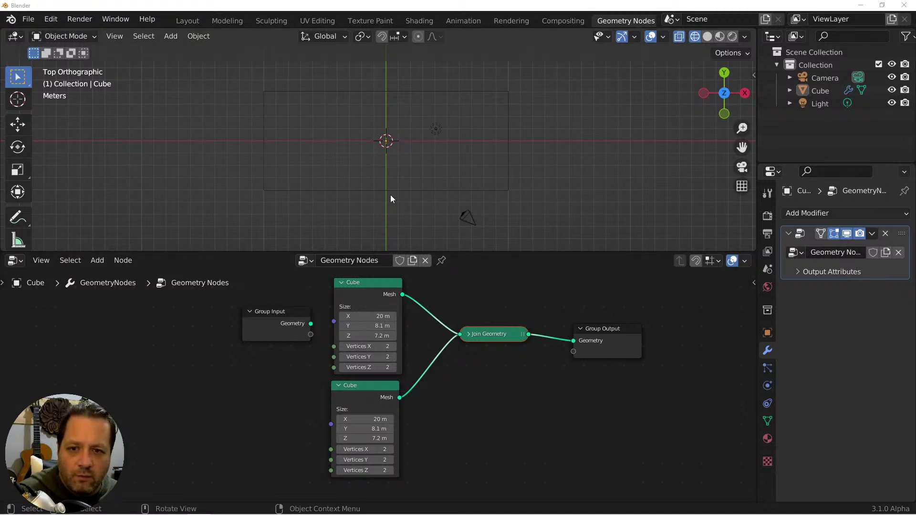
Move the Join Geometry node closer to Group Output and set the lower Cube's Y size to about 0.41 m.
{"action": "left_click", "coordinate": [382, 390]}
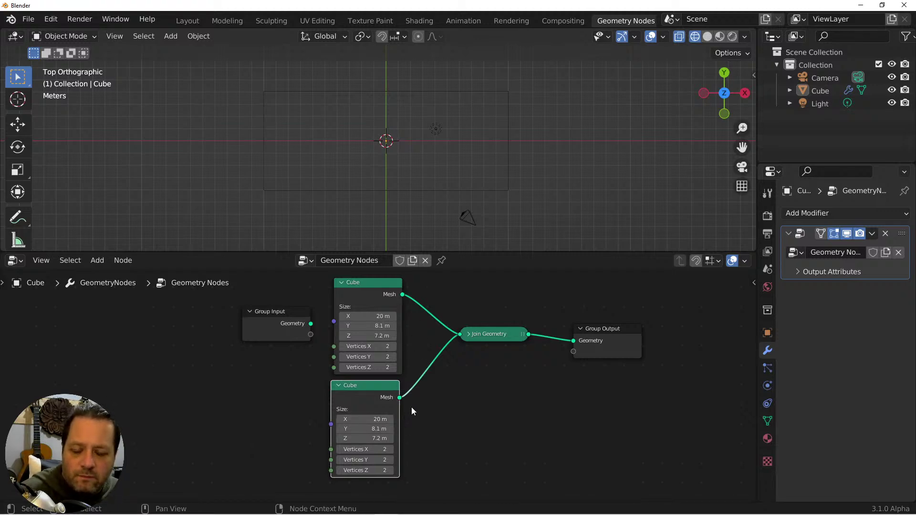
{"action": "left_click_drag", "start_coordinate": [505, 337], "coordinate": [535, 345]}
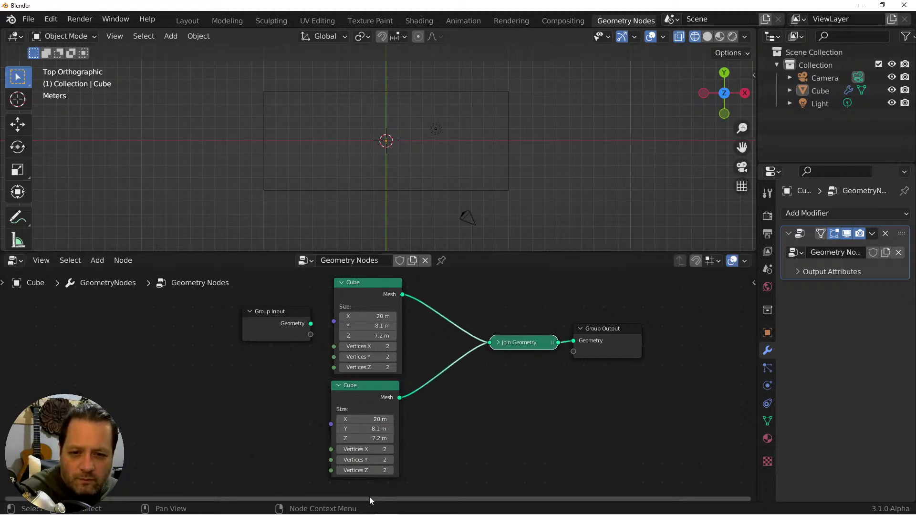
{"action": "mouse_move", "coordinate": [373, 460]}
{"action": "left_mouse_down", "text": "shift"}
{"action": "mouse_move", "coordinate": [448, 460]}
{"action": "mouse_move", "coordinate": [373, 459]}
{"action": "left_mouse_up", "text": "shift"}
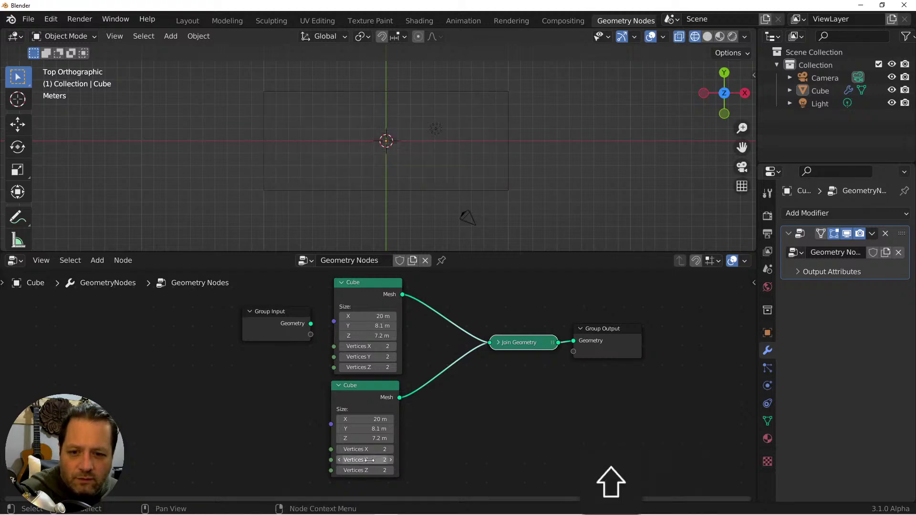
{"action": "left_click_drag", "start_coordinate": [365, 429], "coordinate": [333, 429], "text": "shift"}
Insert a Transform node on the link between the lower Cube node and Join Geometry.
{"action": "key", "text": "shift+a"}
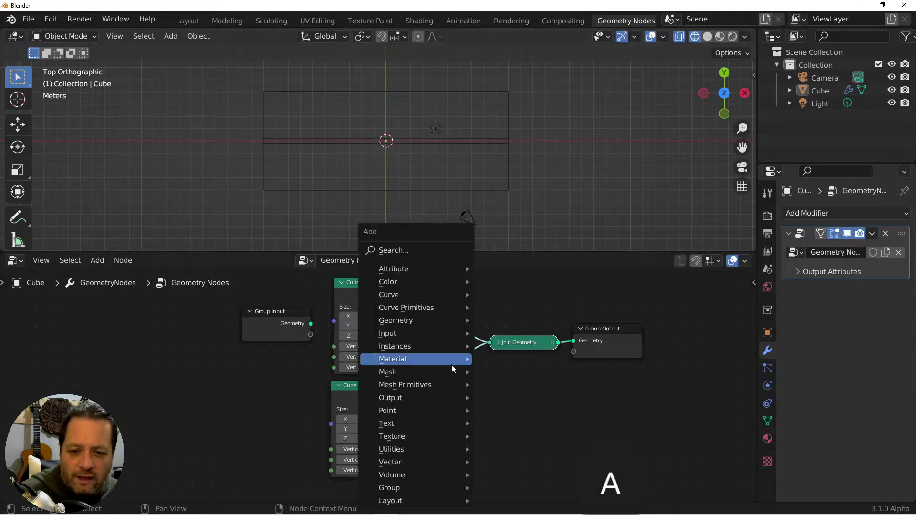
{"action": "mouse_move", "coordinate": [434, 359]}
{"action": "mouse_move", "coordinate": [436, 321]}
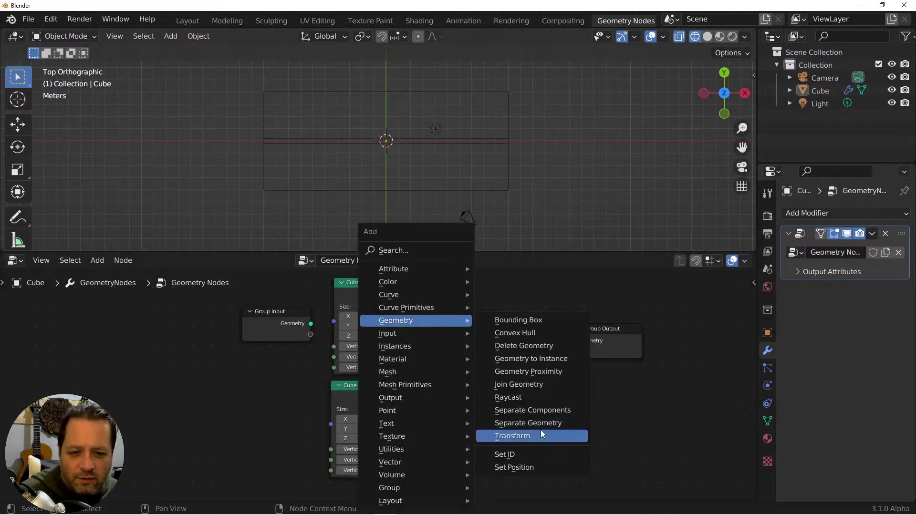
{"action": "left_click", "coordinate": [540, 431]}
{"action": "left_click", "coordinate": [420, 365]}
{"action": "middle_click_drag", "start_coordinate": [483, 406], "coordinate": [471, 370], "text": "shift"}
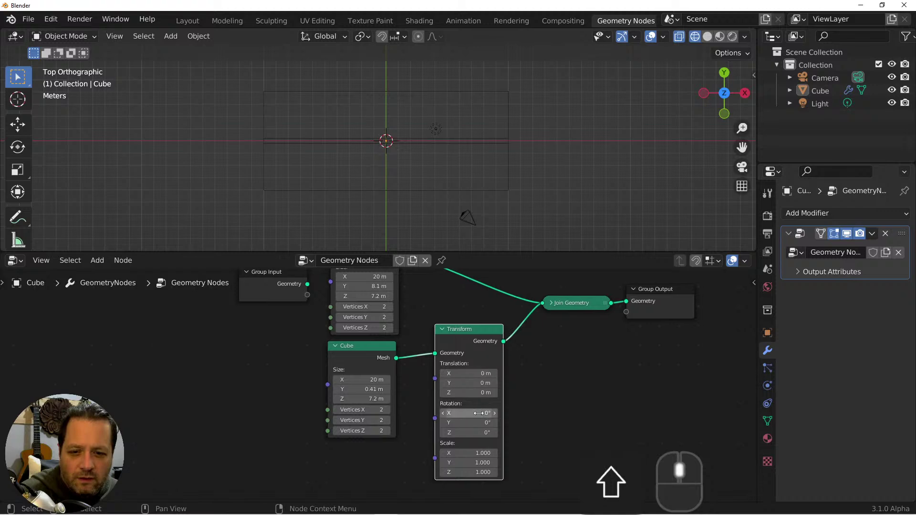
Set the slab Transform's Y translation to about -4.23 m and check the block in perspective with rendered shading.
{"action": "left_click_drag", "start_coordinate": [476, 385], "coordinate": [413, 385], "text": "shift"}
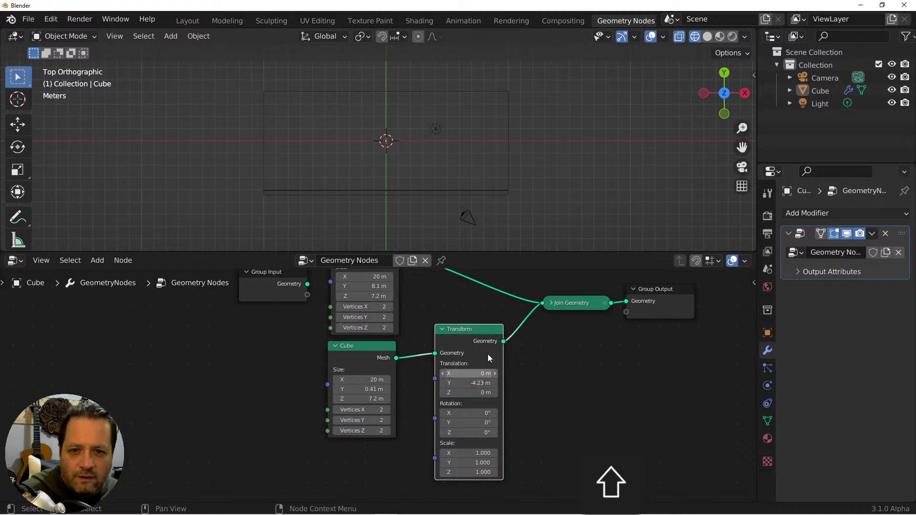
{"action": "mouse_move", "coordinate": [412, 217]}
{"action": "middle_mouse_down"}
{"action": "mouse_move", "coordinate": [400, 188]}
{"action": "mouse_move", "coordinate": [430, 143]}
{"action": "mouse_move", "coordinate": [480, 123]}
{"action": "middle_mouse_up"}
{"action": "left_click", "coordinate": [708, 36]}
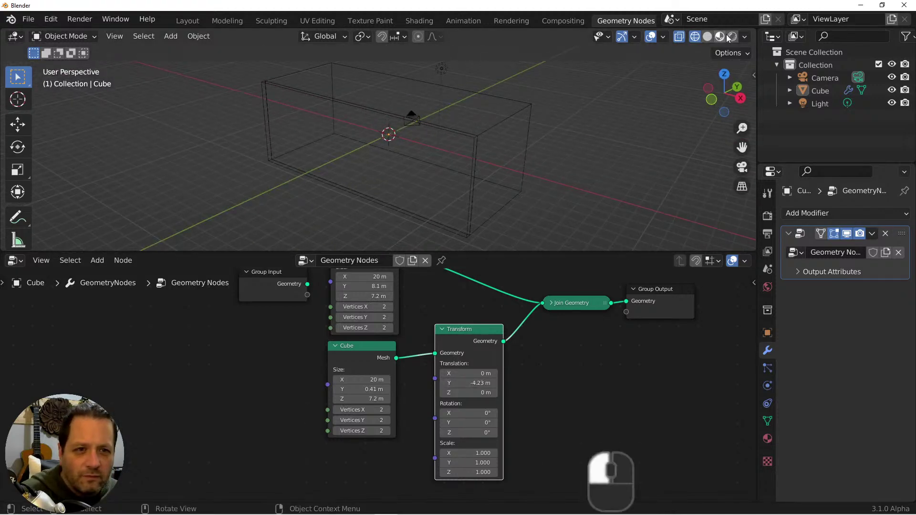
{"action": "left_click", "coordinate": [733, 36]}
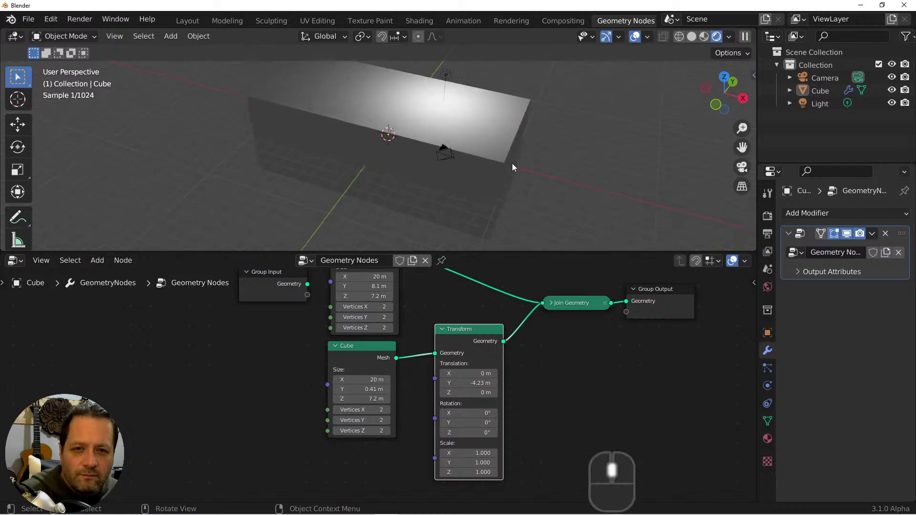
{"action": "key", "text": "grave"}
{"action": "key", "text": "z"}
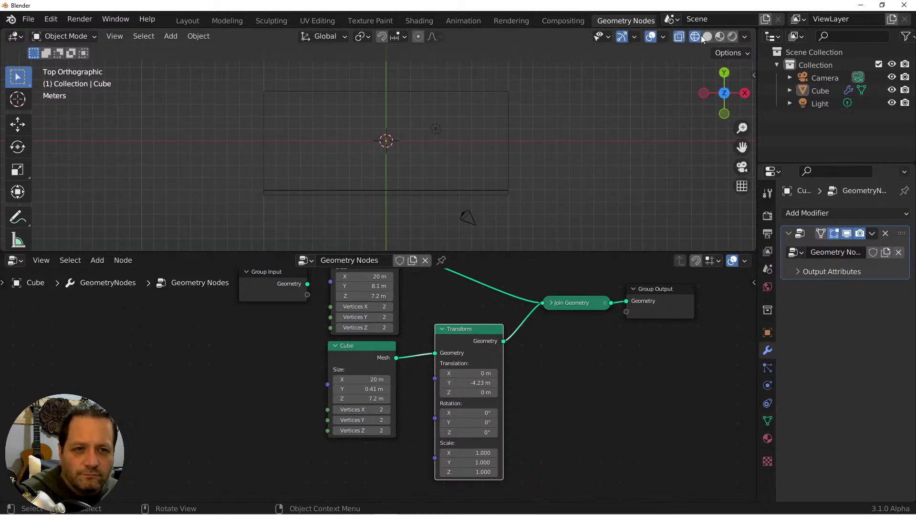
Offset the slab farther from the main block's face by setting its Transform's Y translation to -4.3 m.
{"action": "scroll", "coordinate": [439, 196], "scroll_direction": "up", "scroll_amount": 3}
{"action": "scroll", "coordinate": [477, 186], "scroll_direction": "down", "scroll_amount": 3, "text": "shift"}
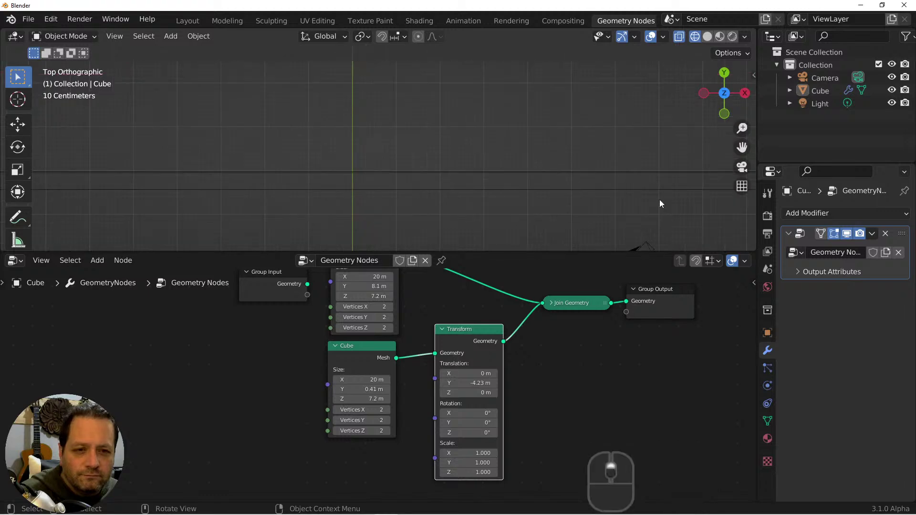
{"action": "mouse_move", "coordinate": [650, 145]}
{"action": "middle_mouse_down"}
{"action": "mouse_move", "coordinate": [658, 180]}
{"action": "mouse_move", "coordinate": [579, 113]}
{"action": "mouse_move", "coordinate": [583, 139]}
{"action": "mouse_move", "coordinate": [546, 133]}
{"action": "middle_mouse_up"}
{"action": "left_click", "coordinate": [708, 36]}
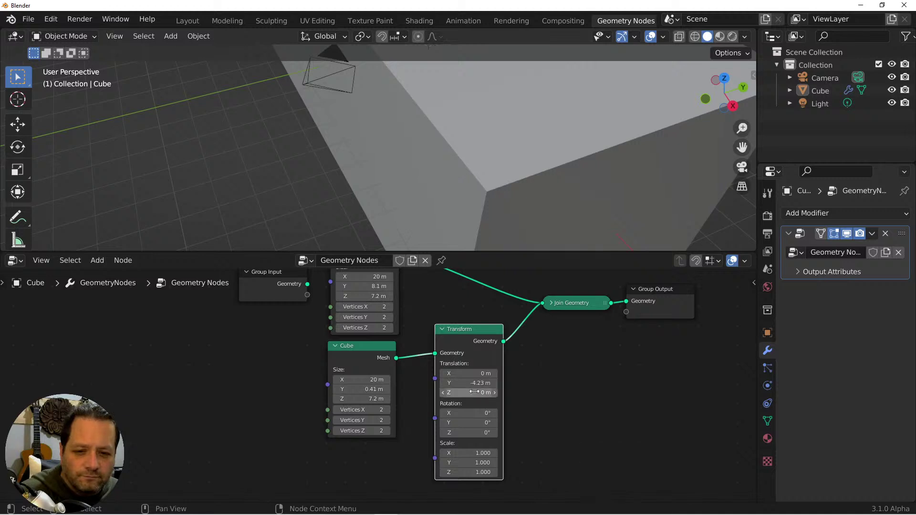
{"action": "mouse_move", "coordinate": [471, 383]}
{"action": "left_mouse_down", "text": "shift"}
{"action": "mouse_move", "coordinate": [482, 383]}
{"action": "mouse_move", "coordinate": [469, 383]}
{"action": "left_mouse_up", "text": "shift"}
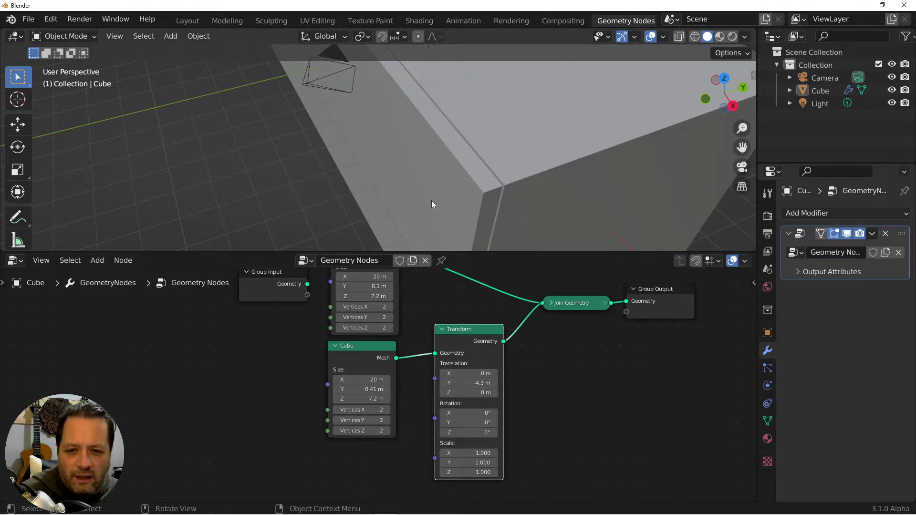
From a top view, thin the slab to a Y size of 0.19 m and set its Y translation to -4.24 m.
{"action": "key", "text": "grave"}
{"action": "left_click", "coordinate": [521, 182]}
{"action": "scroll", "coordinate": [513, 180], "scroll_direction": "down", "scroll_amount": 3}
{"action": "middle_click_drag", "start_coordinate": [402, 153], "coordinate": [452, 192], "text": "shift"}
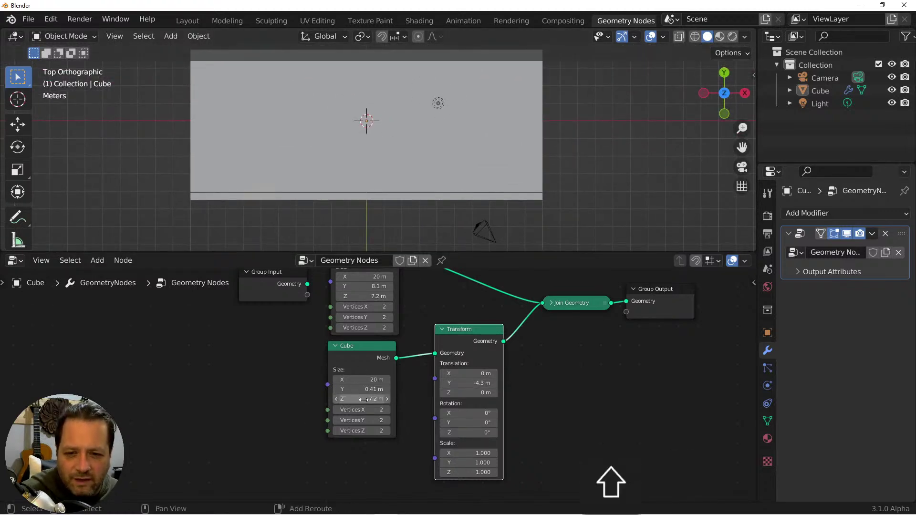
{"action": "left_click_drag", "start_coordinate": [369, 389], "coordinate": [360, 390]}
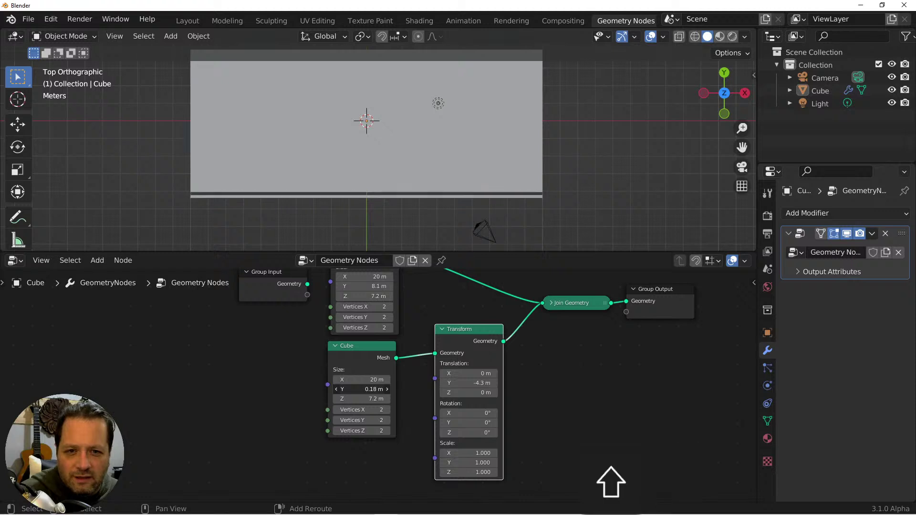
{"action": "left_click_drag", "start_coordinate": [470, 383], "coordinate": [477, 383], "text": "shift"}
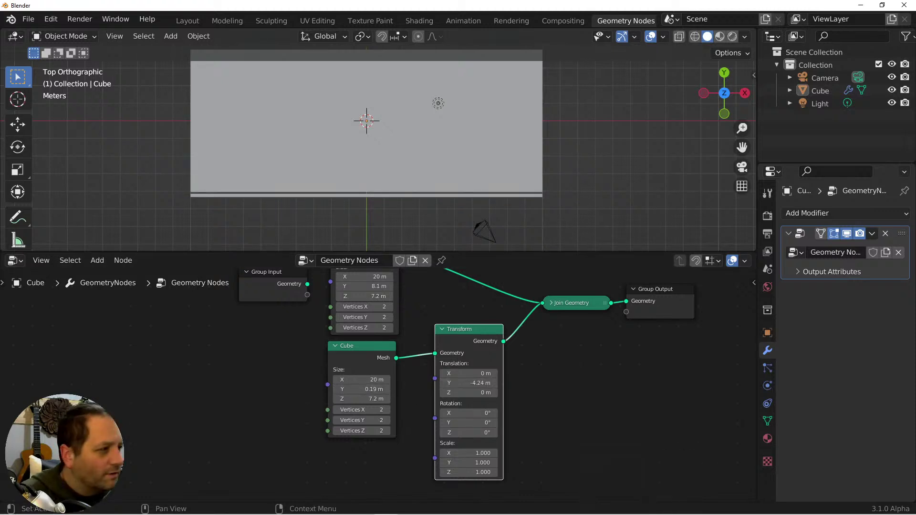
Select the building and examine its thin slab from the front and in perspective.
{"action": "key", "text": "alt+Tab"}
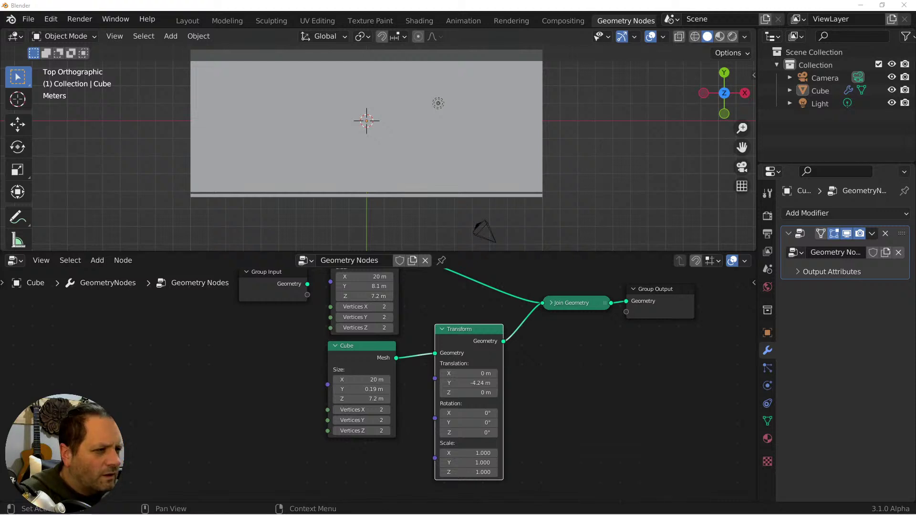
{"action": "middle_click_drag", "start_coordinate": [397, 187], "coordinate": [333, 123]}
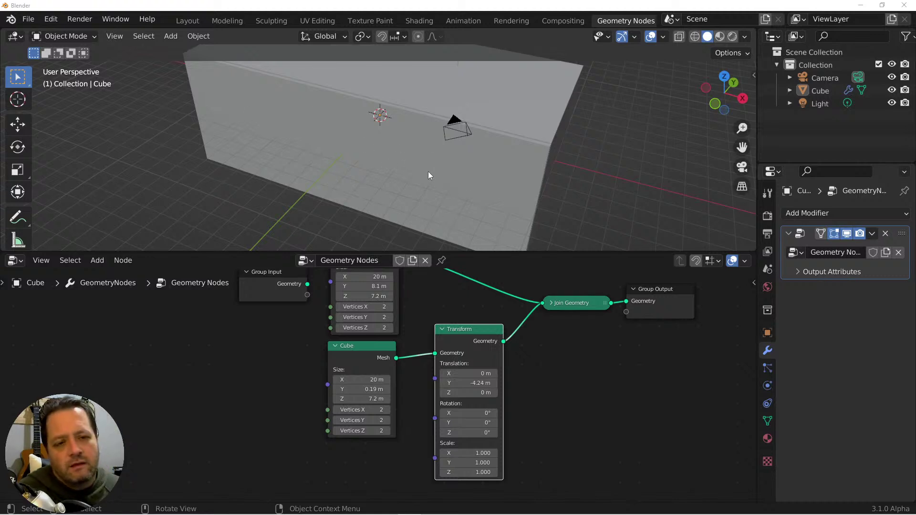
{"action": "left_click", "coordinate": [370, 148]}
{"action": "key", "text": "grave"}
{"action": "left_click", "coordinate": [339, 125]}
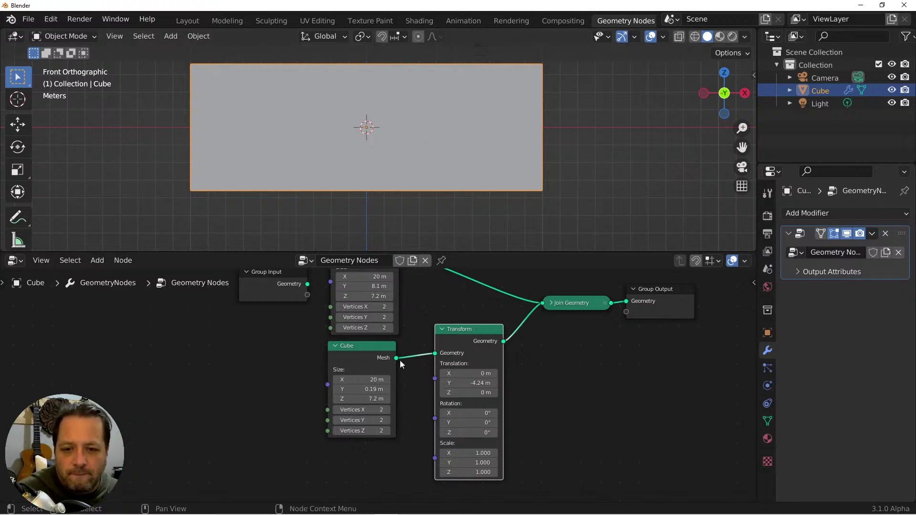
{"action": "mouse_move", "coordinate": [461, 125]}
{"action": "middle_mouse_down"}
{"action": "mouse_move", "coordinate": [463, 99]}
{"action": "mouse_move", "coordinate": [402, 125]}
{"action": "mouse_move", "coordinate": [449, 128]}
{"action": "middle_mouse_up"}
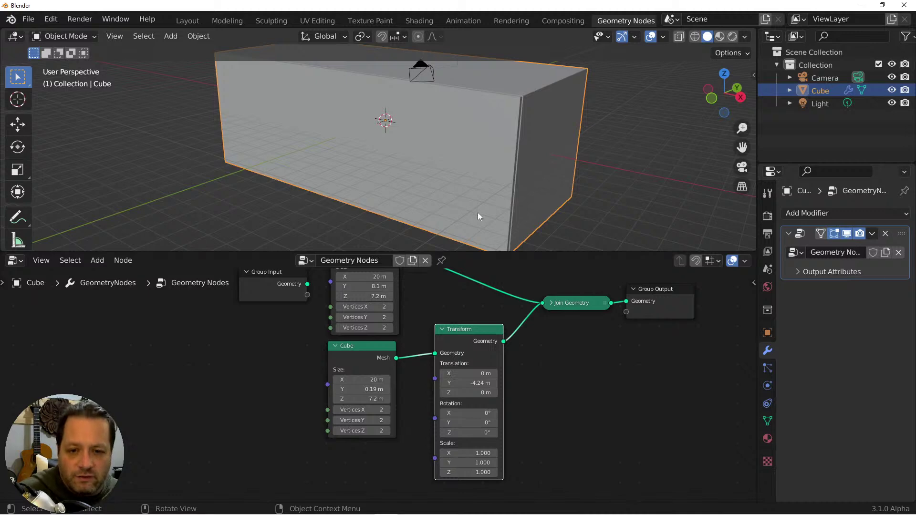
In a top wireframe view, add a Grid mesh primitive node and connect its Mesh output to Join Geometry.
{"action": "key", "text": "grave"}
{"action": "left_click", "coordinate": [533, 178]}
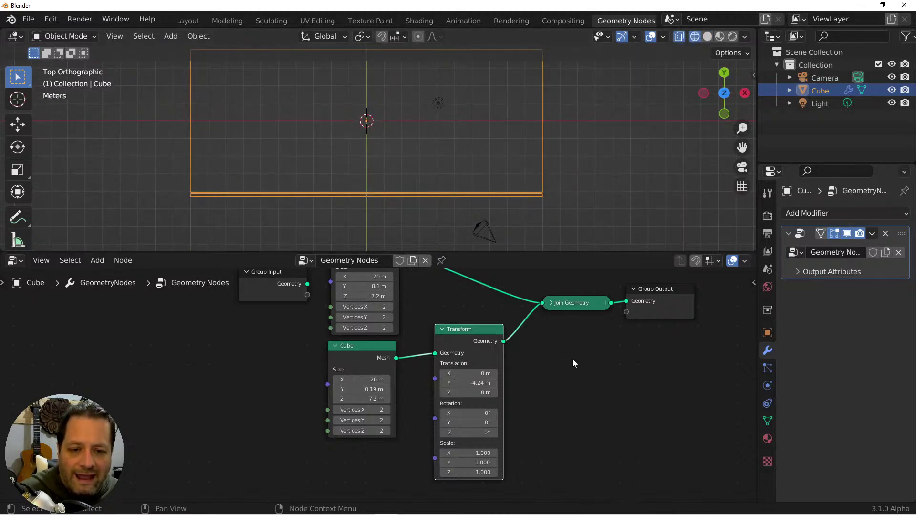
{"action": "key", "text": "shift+a"}
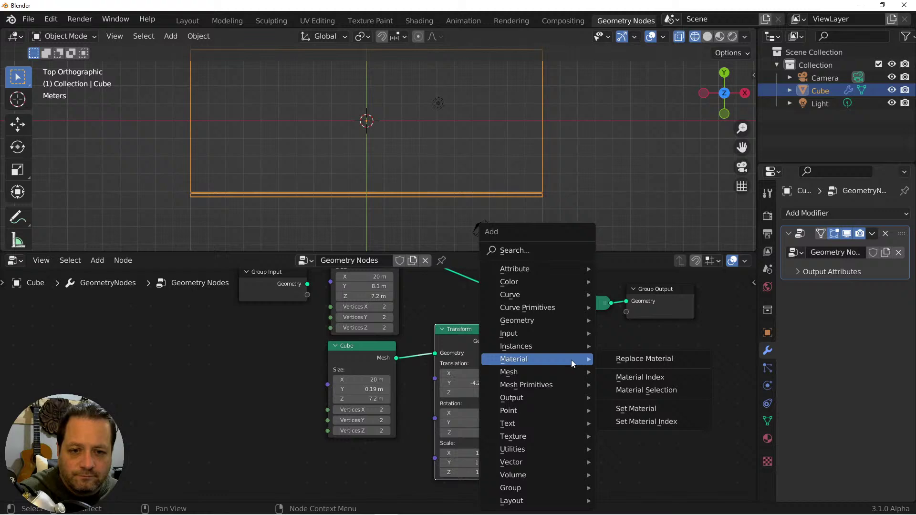
{"action": "mouse_move", "coordinate": [533, 371]}
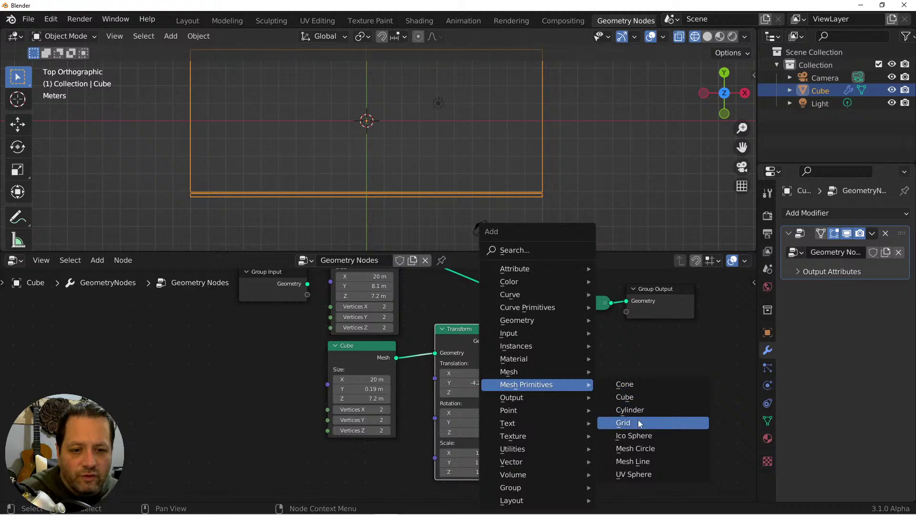
{"action": "left_click", "coordinate": [640, 424]}
{"action": "left_click", "coordinate": [580, 406]}
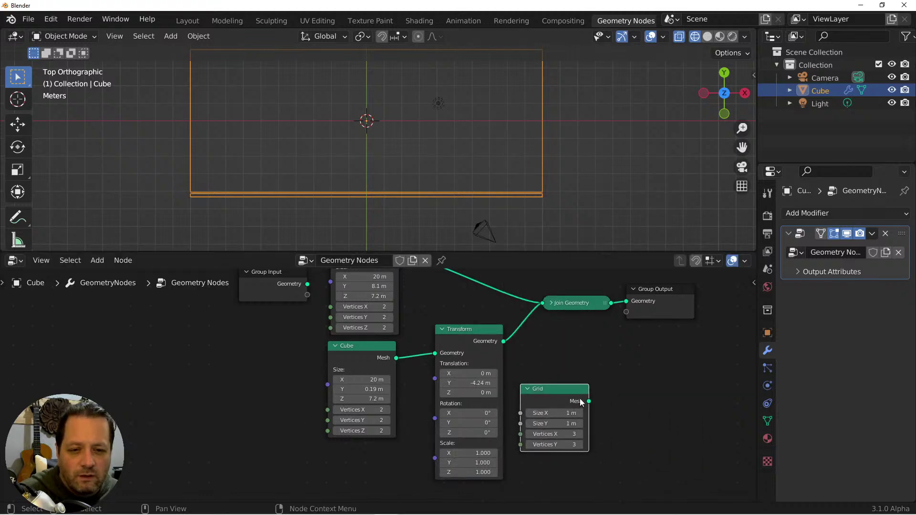
{"action": "left_click_drag", "start_coordinate": [581, 402], "coordinate": [543, 303]}
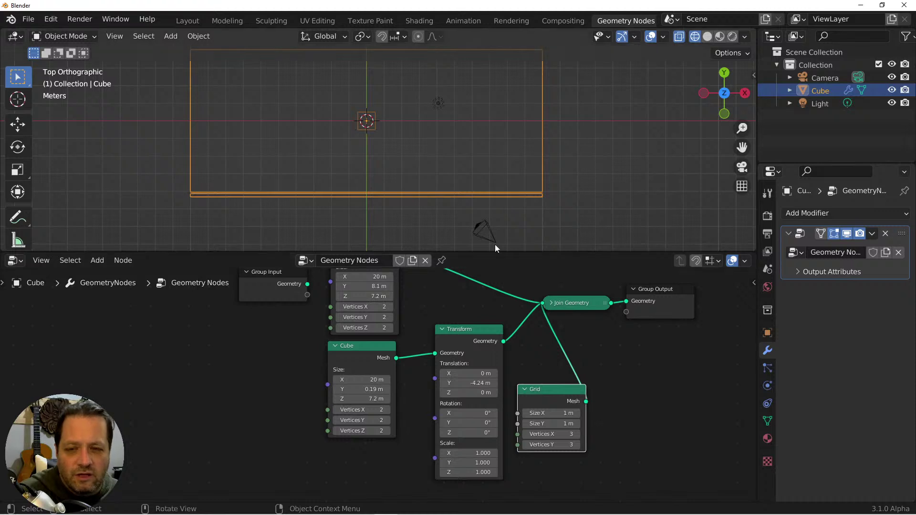
Collapse the slab's Transform node, place it beside the Cube node, and move the Grid node below the Cube.
{"action": "middle_click_drag", "start_coordinate": [475, 352], "coordinate": [502, 334], "text": "shift"}
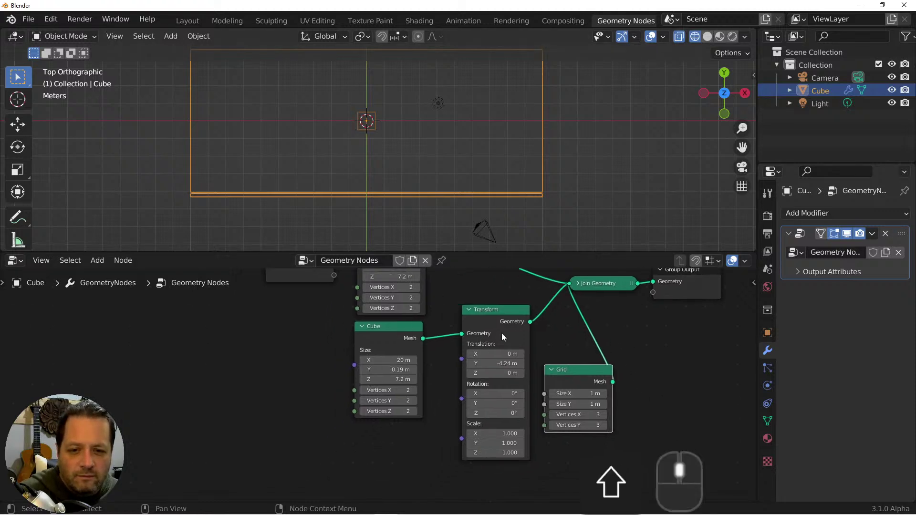
{"action": "left_click", "coordinate": [468, 310]}
{"action": "left_click_drag", "start_coordinate": [473, 310], "coordinate": [457, 331]}
{"action": "left_click_drag", "start_coordinate": [576, 370], "coordinate": [388, 431]}
Duplicate the collapsed Transform onto the link between Grid and Join Geometry, and expand the copy.
{"action": "left_click", "coordinate": [471, 333]}
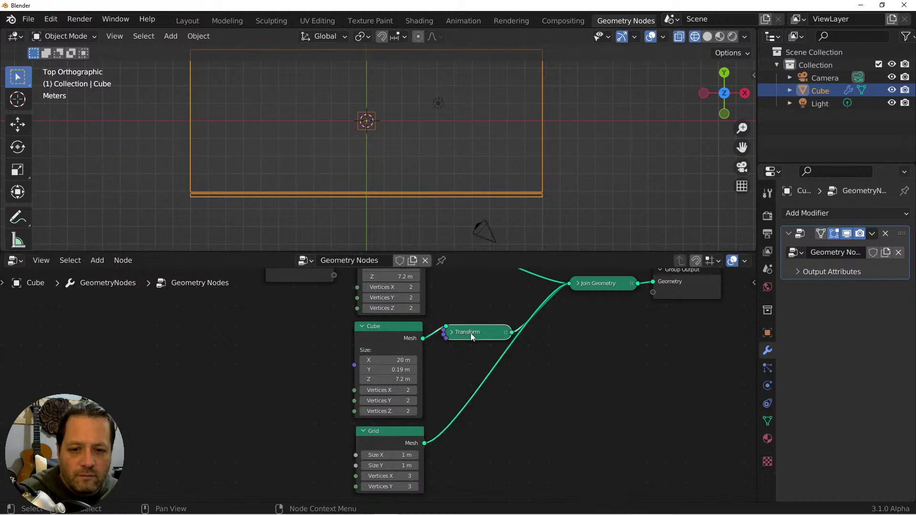
{"action": "key", "text": "shift+d"}
{"action": "left_click", "coordinate": [491, 358]}
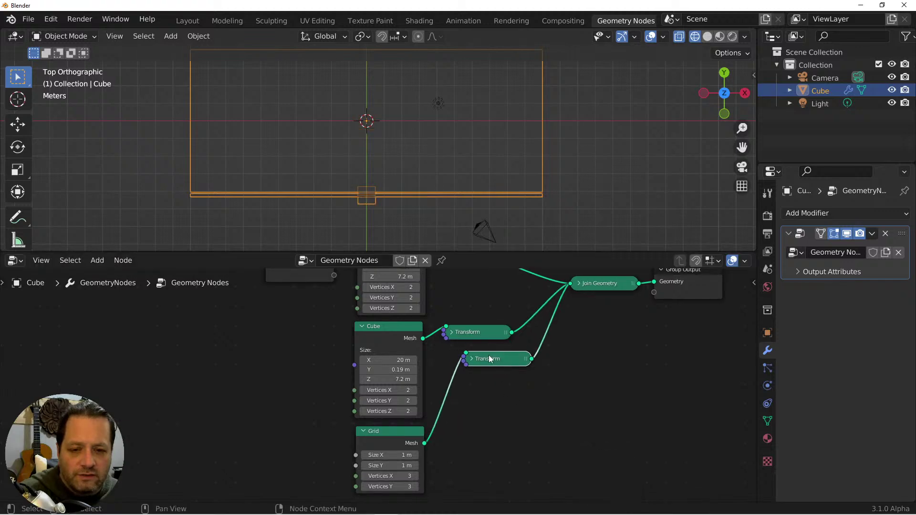
{"action": "left_click_drag", "start_coordinate": [488, 356], "coordinate": [496, 379]}
{"action": "left_click", "coordinate": [488, 377]}
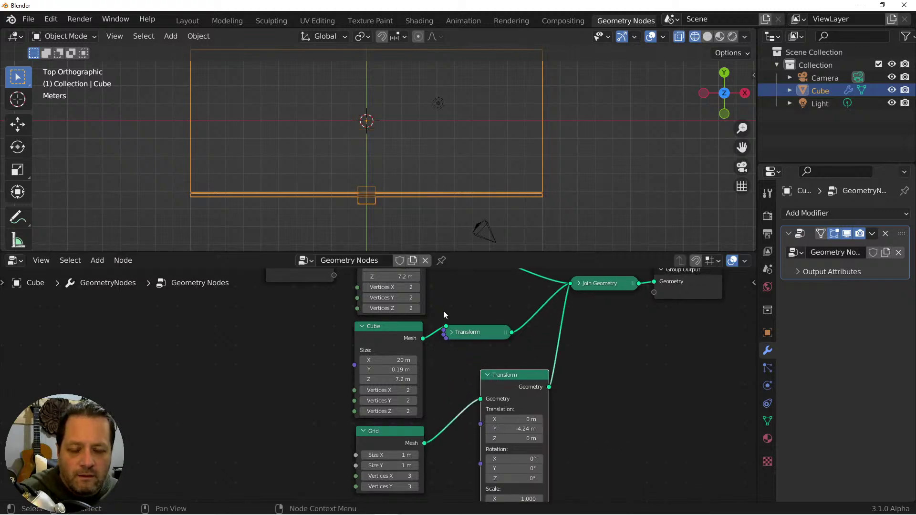
Stand the grid upright by setting its Transform node's X rotation to 90°.
{"action": "middle_click_drag", "start_coordinate": [386, 188], "coordinate": [395, 163], "text": "shift"}
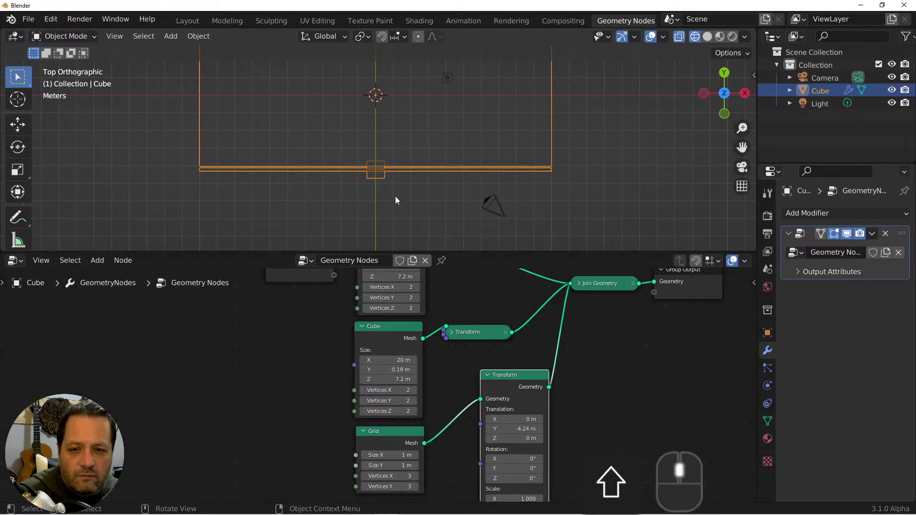
{"action": "middle_click_drag", "start_coordinate": [395, 200], "coordinate": [363, 111]}
{"action": "key", "text": "KP_7"}
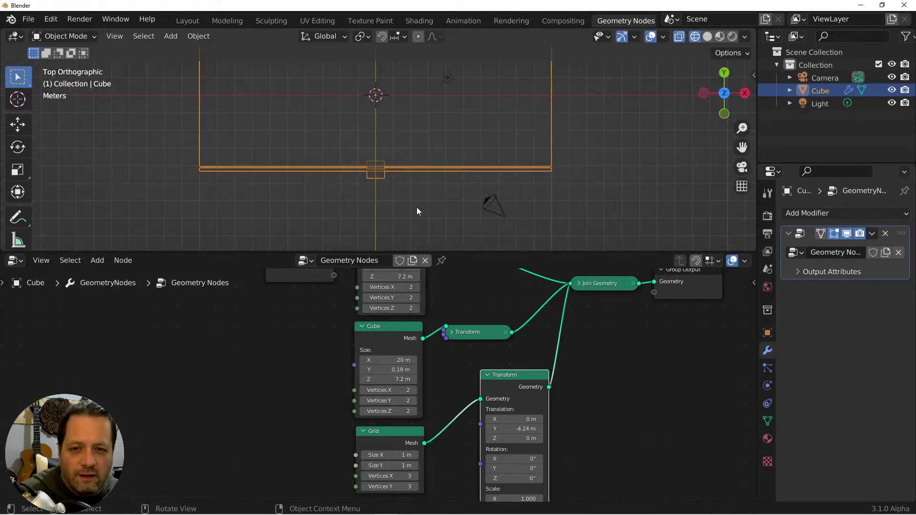
{"action": "scroll", "coordinate": [554, 365], "scroll_direction": "down", "scroll_amount": 3, "text": "shift"}
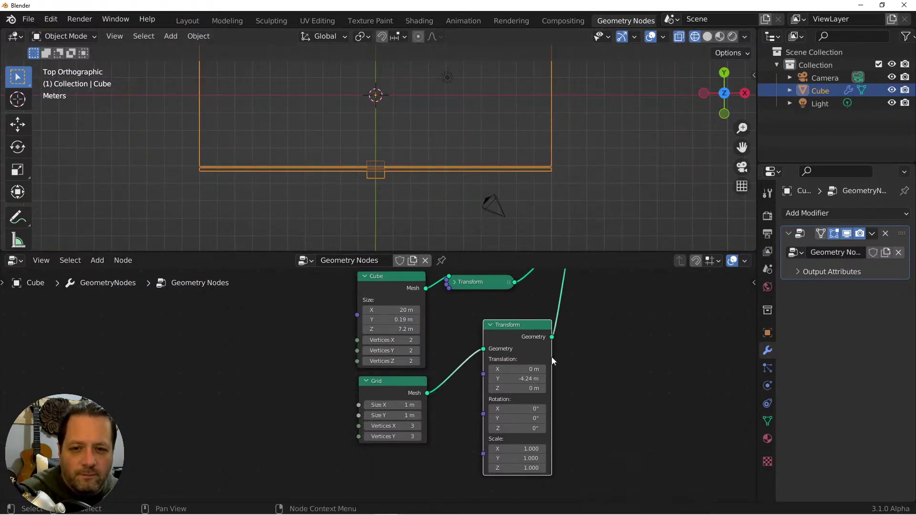
{"action": "left_click", "coordinate": [517, 409]}
{"action": "type", "text": "90"}
{"action": "key", "text": "Return"}
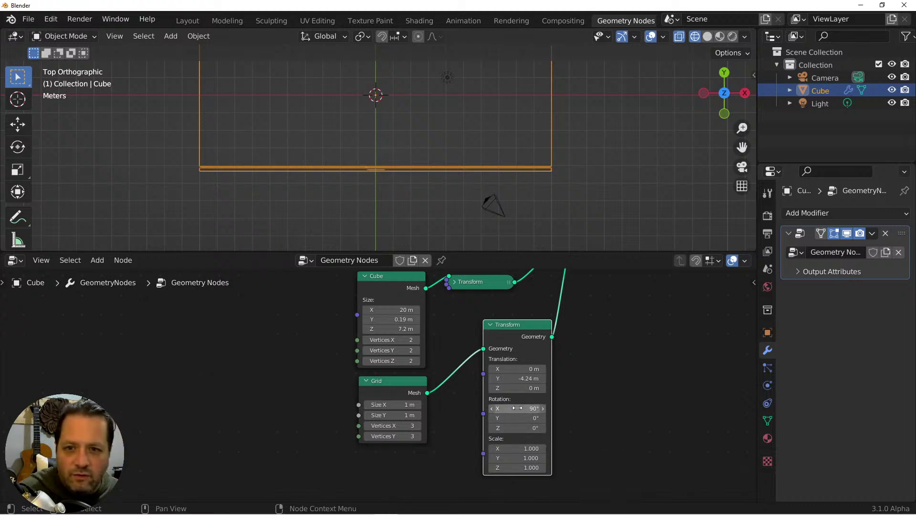
In the front view, enlarge the Grid to about 19.3 m in Size X and 6.52 m in Size Y.
{"action": "key", "text": "grave"}
{"action": "left_click", "coordinate": [279, 127]}
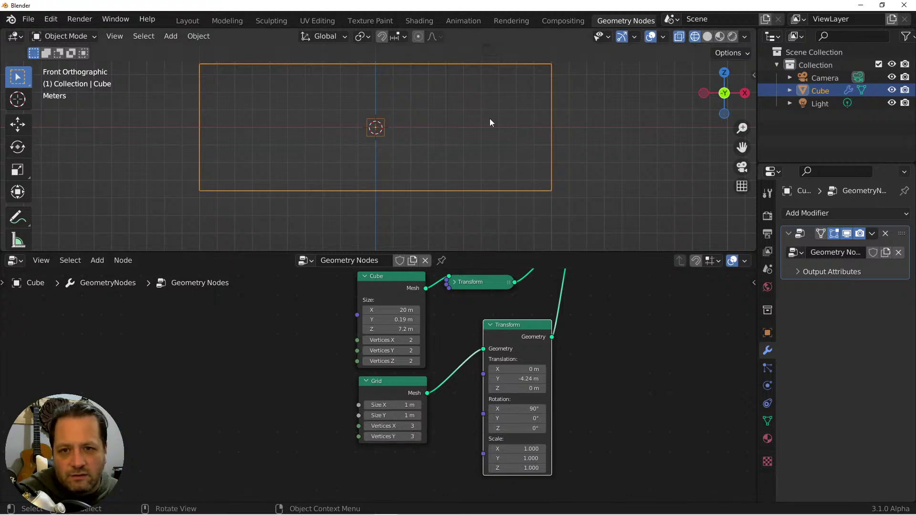
{"action": "left_click_drag", "start_coordinate": [392, 415], "coordinate": [453, 404]}
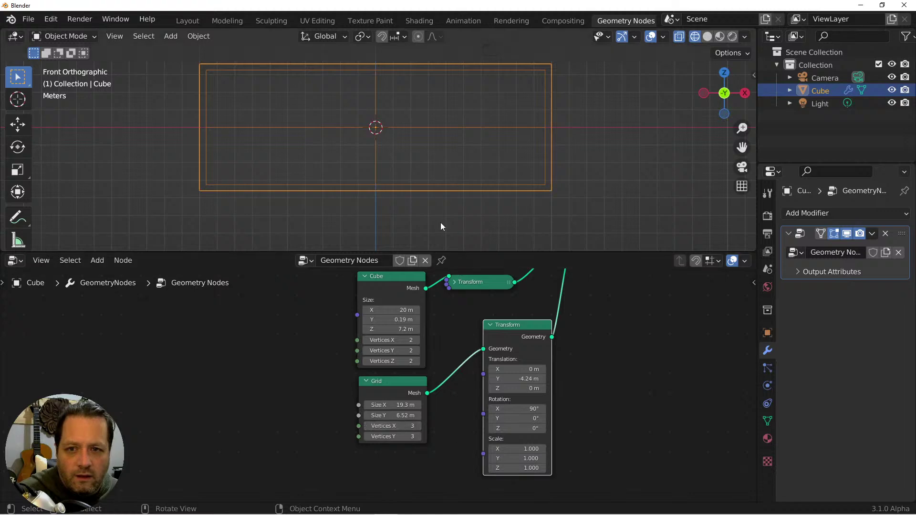
Subdivide the Grid with 19 vertices in X and 9 in Y.
{"action": "mouse_move", "coordinate": [401, 425]}
{"action": "left_mouse_down"}
{"action": "mouse_move", "coordinate": [401, 437]}
{"action": "mouse_move", "coordinate": [407, 424]}
{"action": "left_mouse_up"}
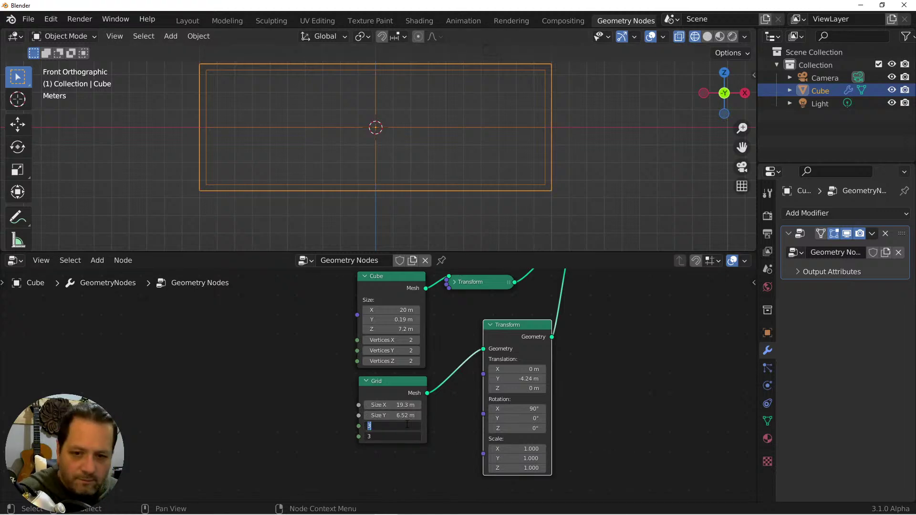
{"action": "type", "text": "25"}
{"action": "key", "text": "Return"}
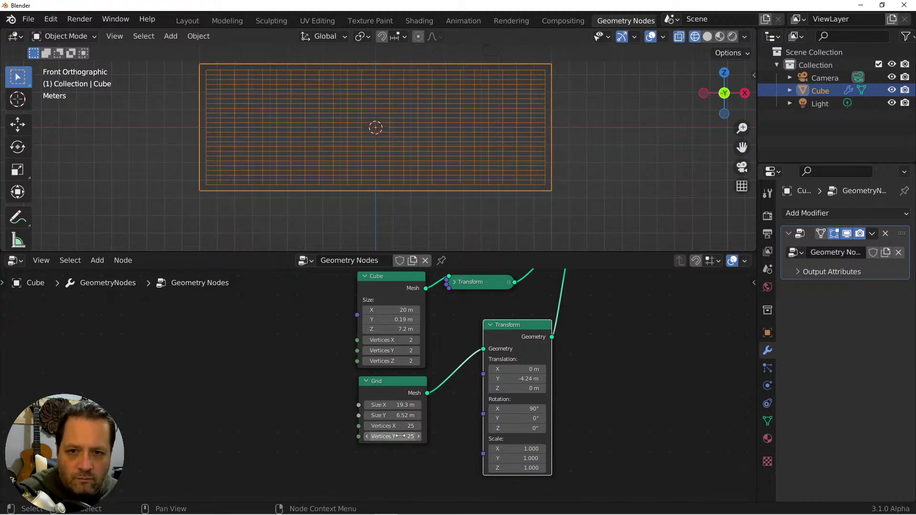
{"action": "left_click_drag", "start_coordinate": [399, 426], "coordinate": [369, 436]}
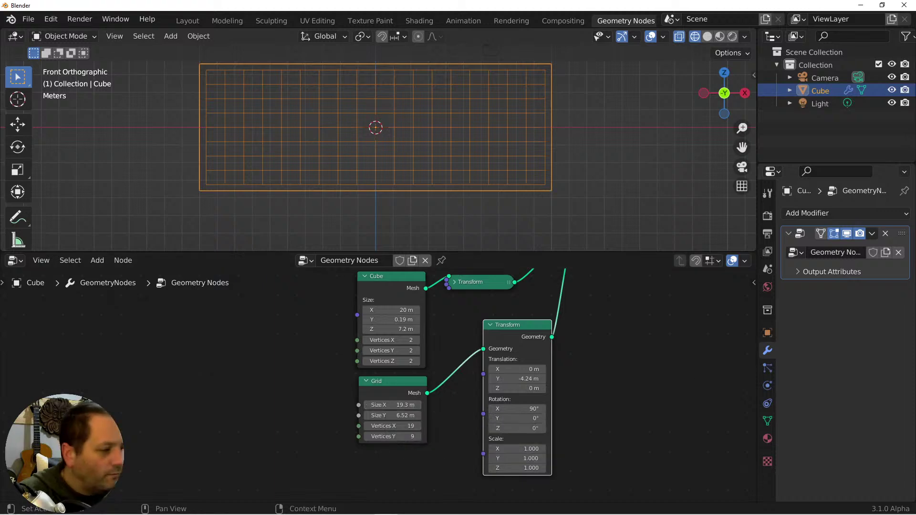
Reduce the Grid to about 18.5 m in Size X and 6.02 m in Size Y, and check it from the front.
{"action": "middle_click_drag", "start_coordinate": [524, 66], "coordinate": [437, 99]}
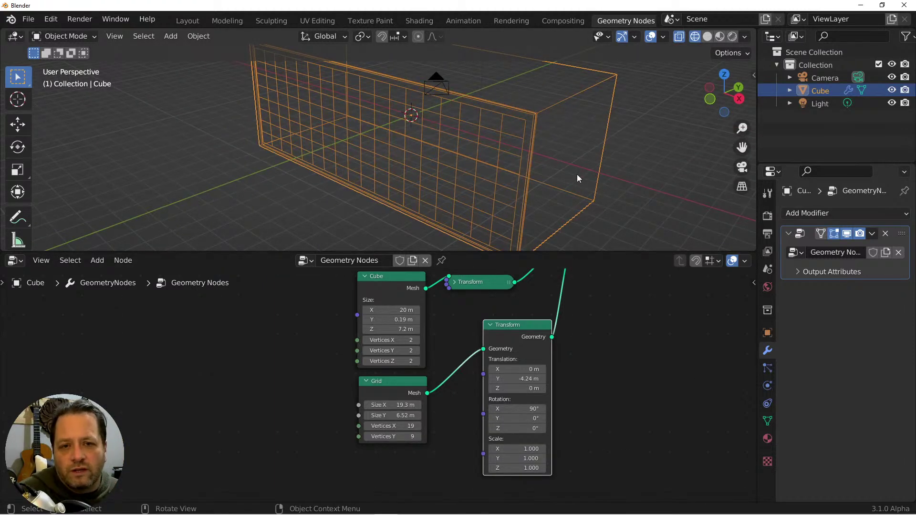
{"action": "mouse_move", "coordinate": [393, 404]}
{"action": "left_mouse_down"}
{"action": "mouse_move", "coordinate": [381, 404]}
{"action": "mouse_move", "coordinate": [388, 415]}
{"action": "left_mouse_up"}
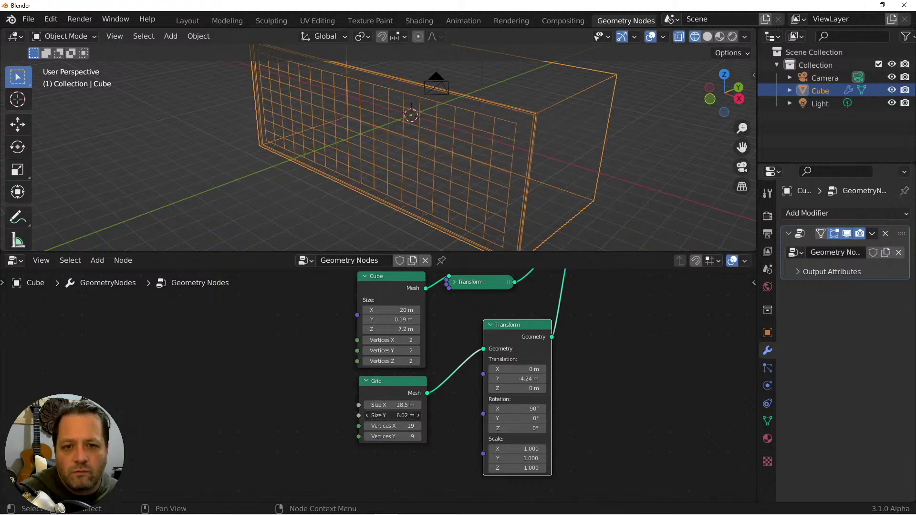
{"action": "key", "text": "KP_1"}
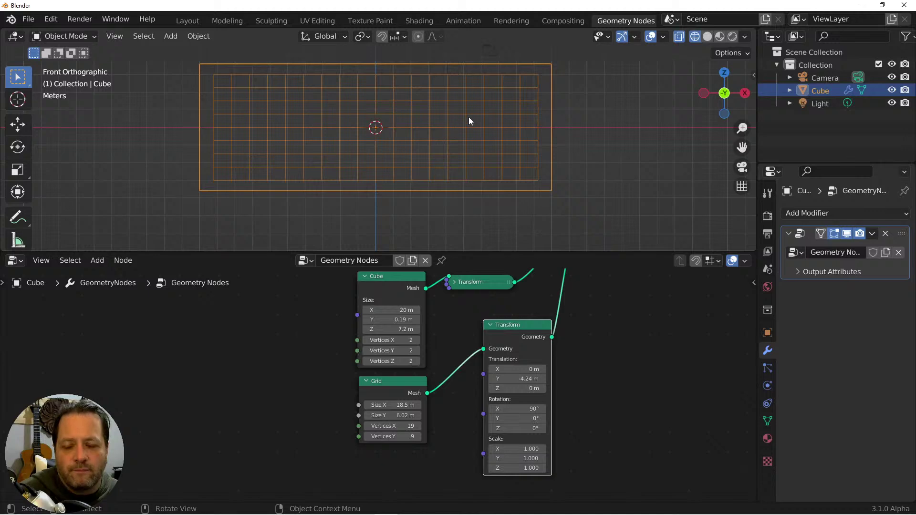
Move the Join Geometry and Group Output nodes farther from the Transform nodes to make room in the node tree.
{"action": "middle_click_drag", "start_coordinate": [553, 58], "coordinate": [491, 113]}
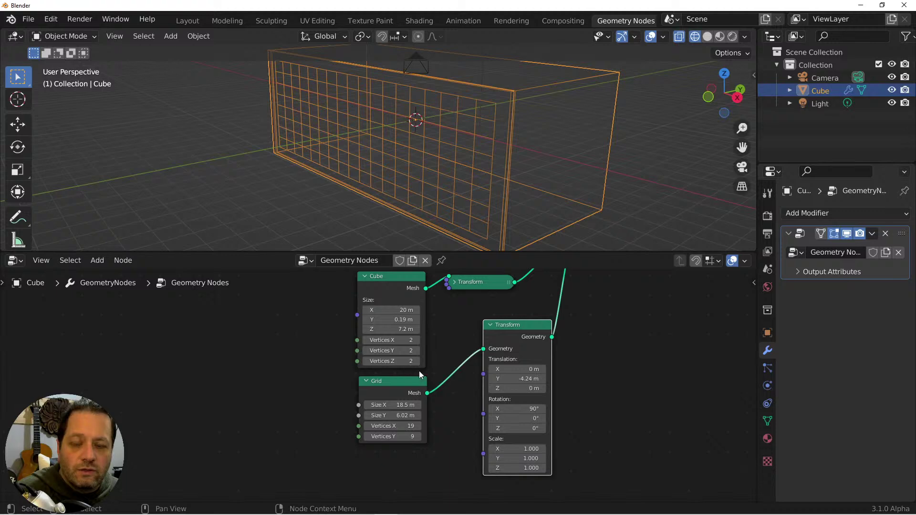
{"action": "scroll", "coordinate": [599, 354], "scroll_direction": "down", "scroll_amount": 3}
{"action": "middle_click_drag", "start_coordinate": [547, 331], "coordinate": [470, 358], "text": "shift"}
{"action": "left_click_drag", "start_coordinate": [554, 331], "coordinate": [454, 293]}
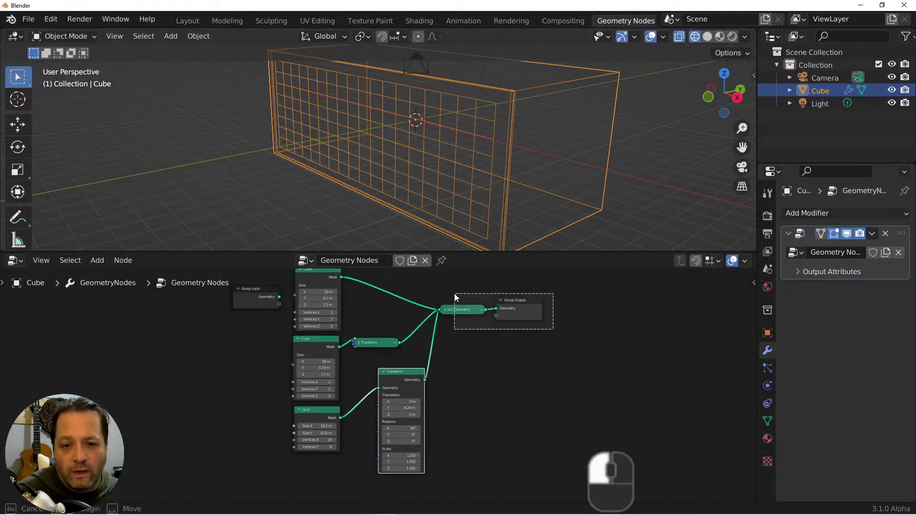
{"action": "key", "text": "g"}
{"action": "left_click", "coordinate": [620, 298]}
Insert an Instance on Points node between the grid's Transform and Join Geometry, leaving space before it.
{"action": "key", "text": "shift+a"}
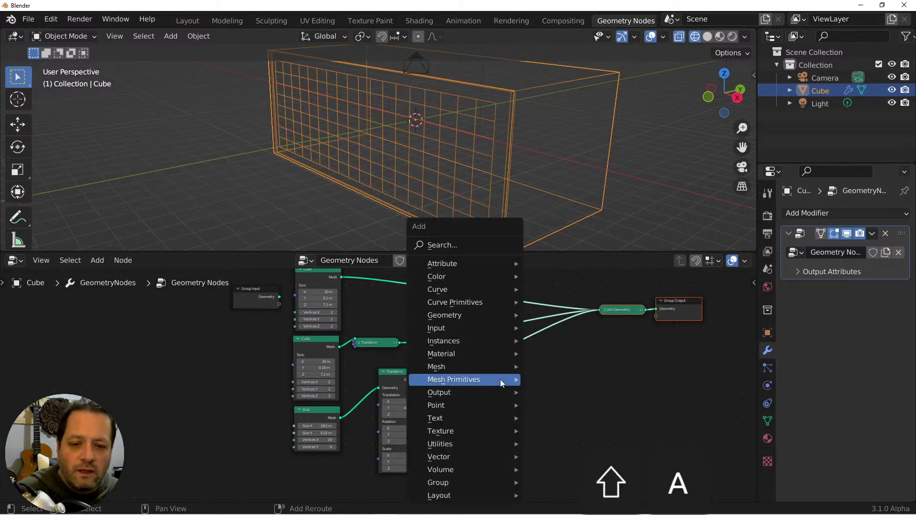
{"action": "mouse_move", "coordinate": [471, 345]}
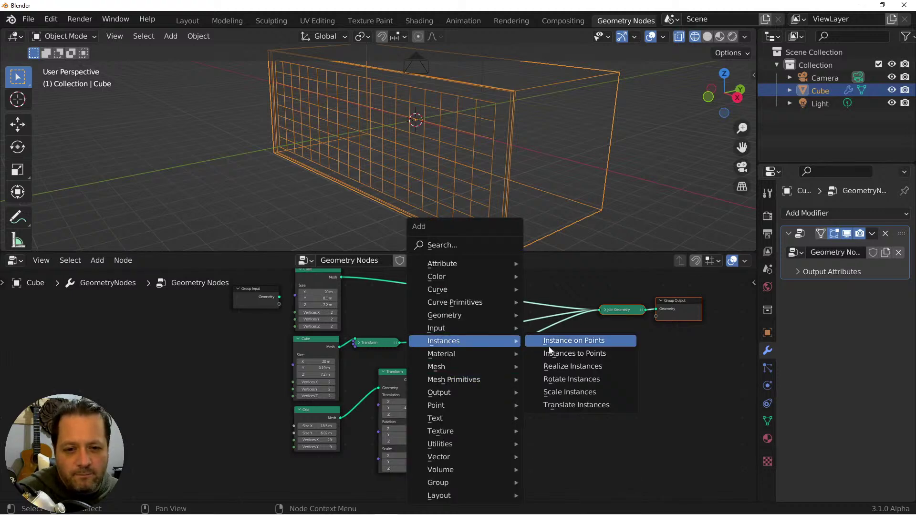
{"action": "left_click", "coordinate": [582, 342]}
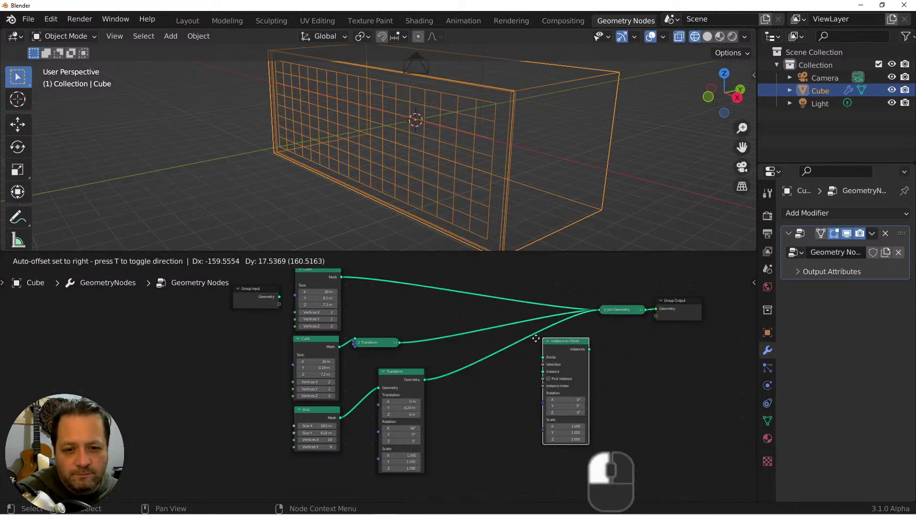
{"action": "left_click", "coordinate": [475, 350]}
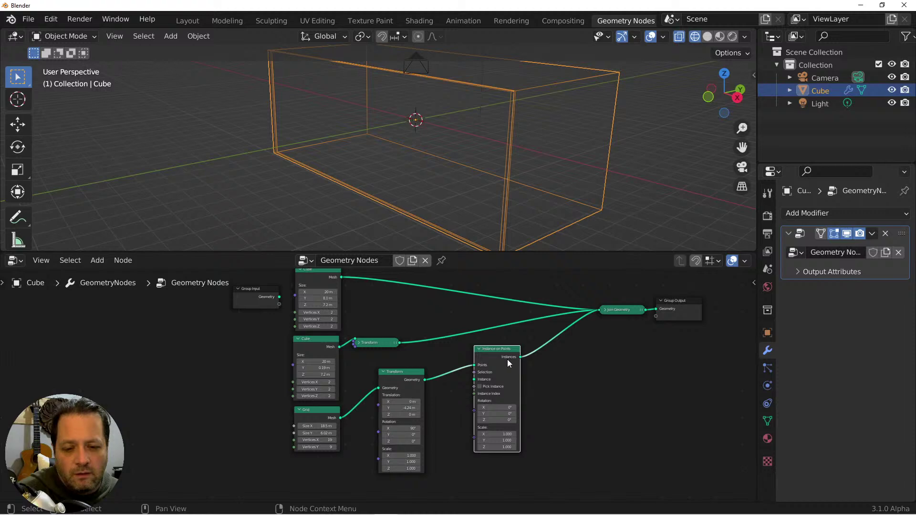
{"action": "left_click_drag", "start_coordinate": [506, 349], "coordinate": [519, 359]}
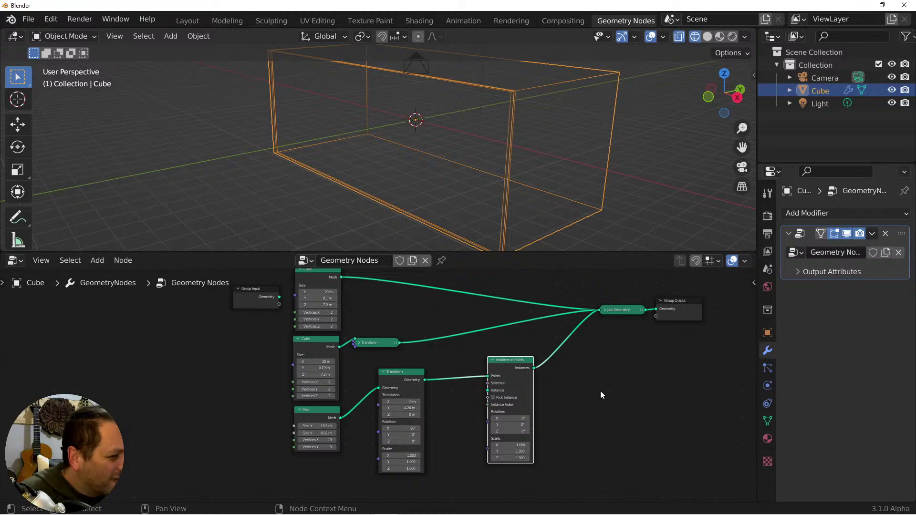
{"action": "mouse_move", "coordinate": [504, 361]}
{"action": "left_mouse_down"}
{"action": "mouse_move", "coordinate": [499, 368]}
{"action": "mouse_move", "coordinate": [517, 365]}
{"action": "left_mouse_up"}
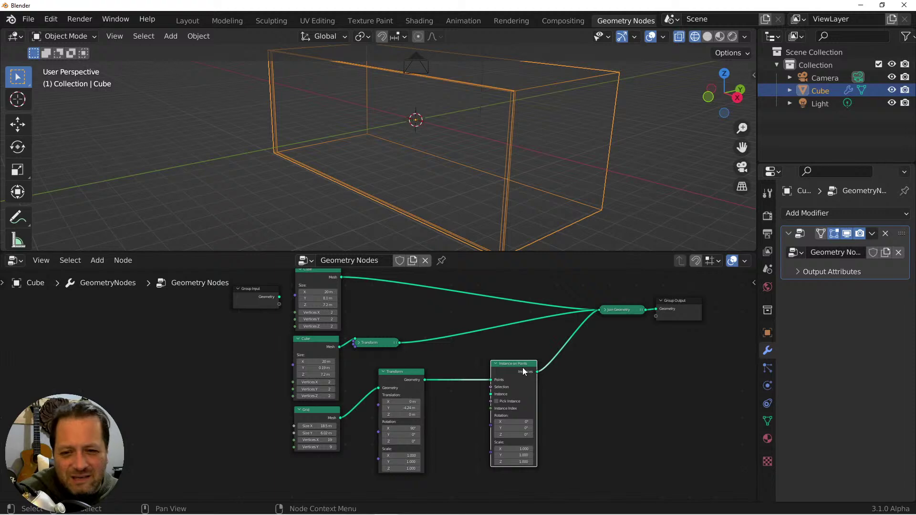
{"action": "middle_click_drag", "start_coordinate": [516, 412], "coordinate": [576, 374], "text": "shift"}
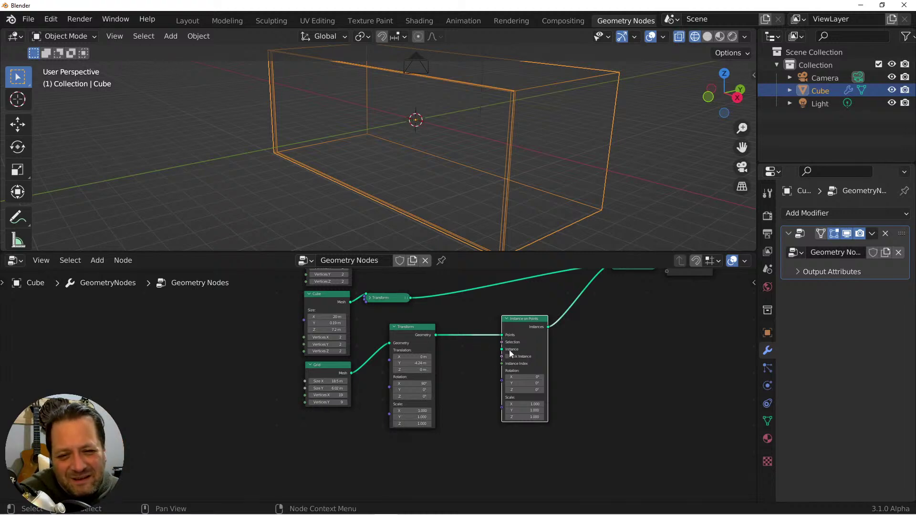
{"action": "left_click_drag", "start_coordinate": [516, 325], "coordinate": [540, 326]}
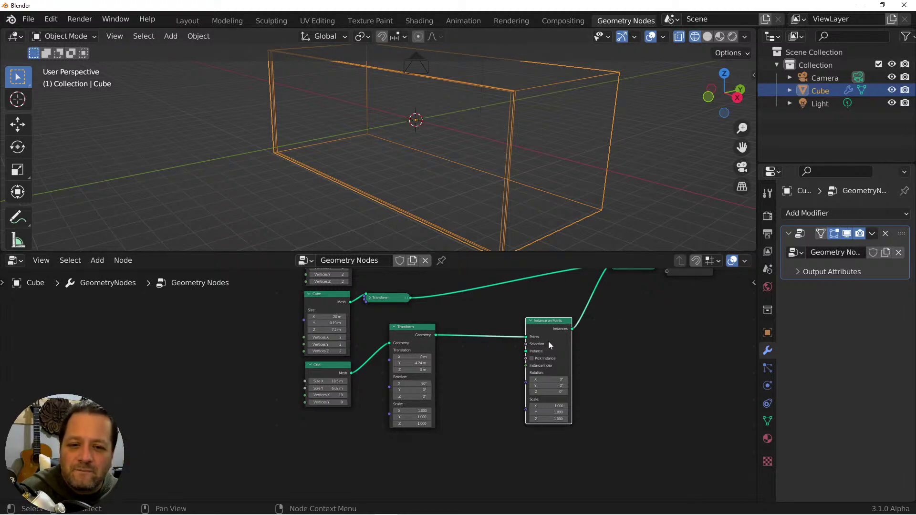
{"action": "left_click_drag", "start_coordinate": [548, 319], "coordinate": [562, 319]}
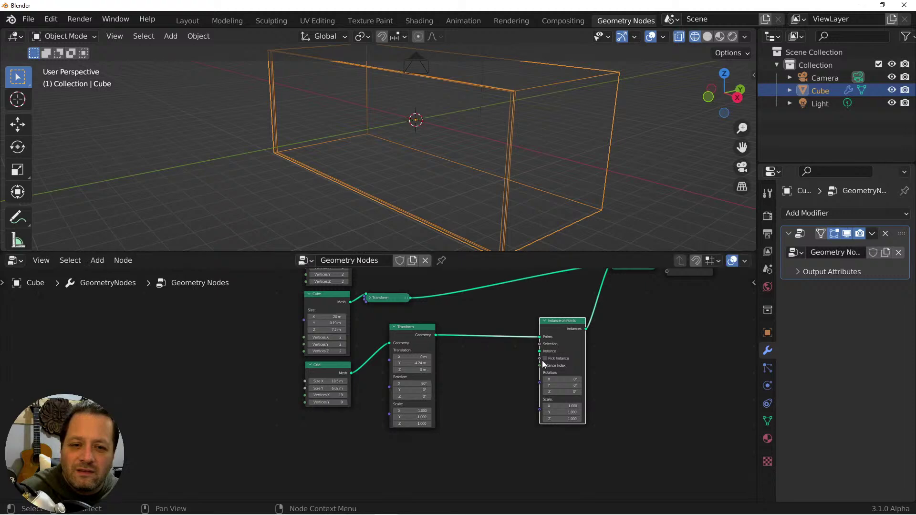
Add a Curve Circle node and connect its Curve output to the Instance input of Instance on Points.
{"action": "key", "text": "shift+a"}
{"action": "mouse_move", "coordinate": [494, 395]}
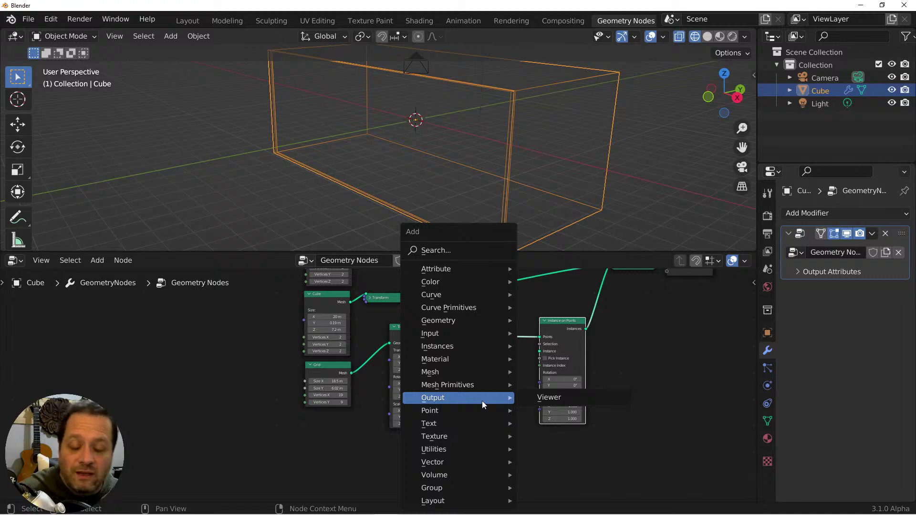
{"action": "mouse_move", "coordinate": [457, 302]}
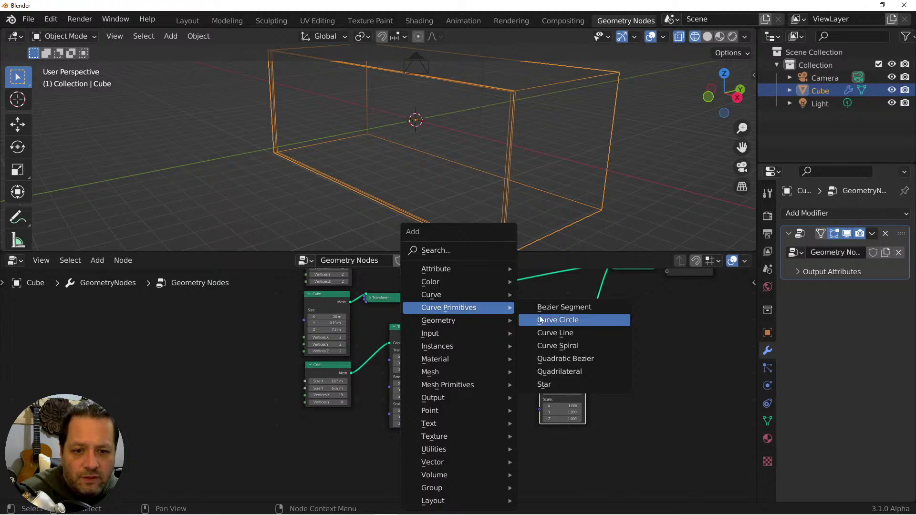
{"action": "left_click", "coordinate": [554, 320]}
{"action": "left_click", "coordinate": [483, 427]}
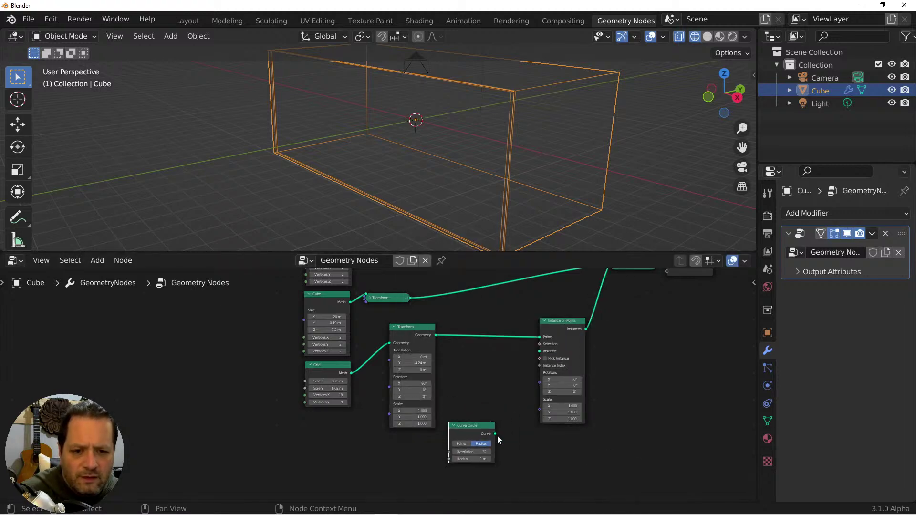
{"action": "left_click_drag", "start_coordinate": [494, 434], "coordinate": [536, 353]}
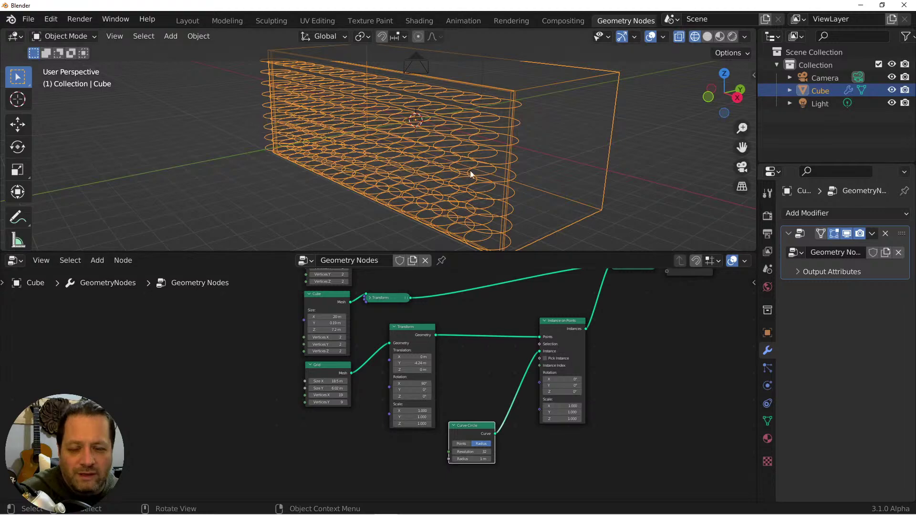
Duplicate the grid's Transform node onto the link between Curve Circle and Instance on Points, and set the copy's Y translation to 0 m.
{"action": "middle_click_drag", "start_coordinate": [471, 170], "coordinate": [468, 103]}
{"action": "scroll", "coordinate": [480, 197], "scroll_direction": "down", "scroll_amount": 3}
{"action": "key", "text": "KP_7"}
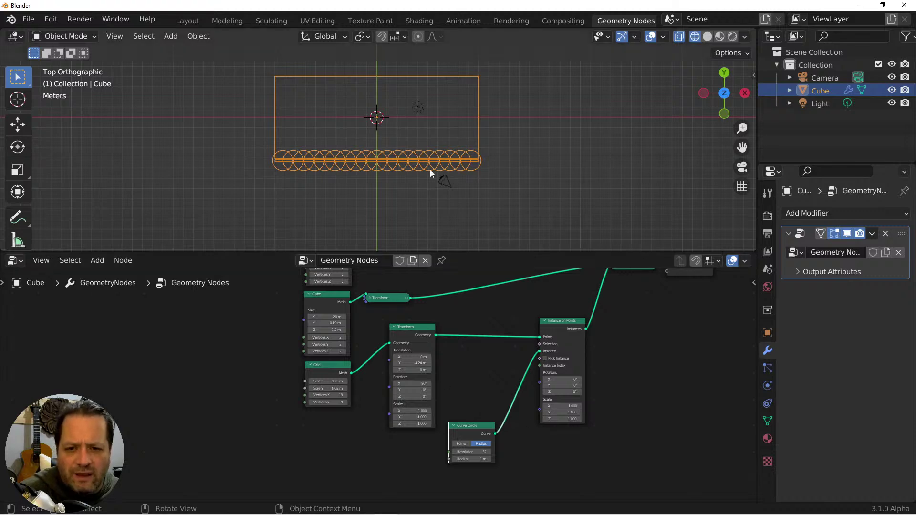
{"action": "left_click_drag", "start_coordinate": [478, 425], "coordinate": [419, 444]}
{"action": "left_click", "coordinate": [414, 345]}
{"action": "key", "text": "shift+d"}
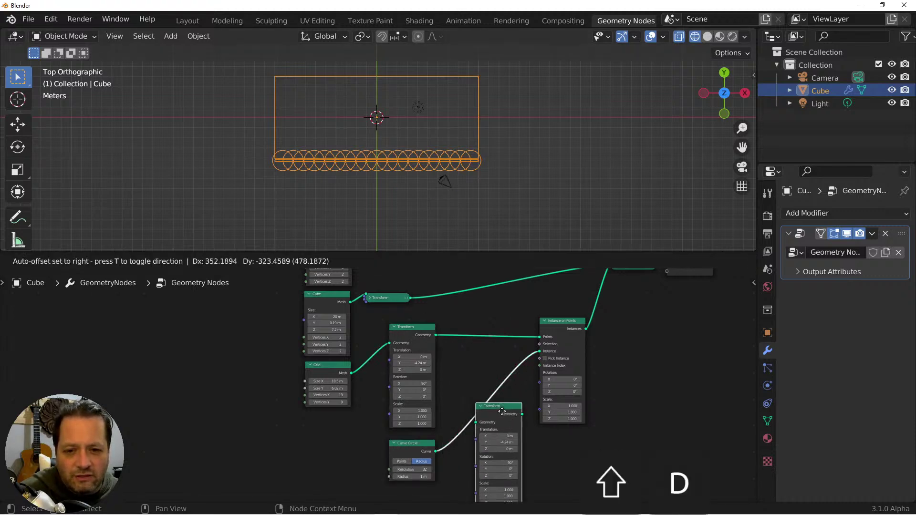
{"action": "left_click", "coordinate": [482, 391]}
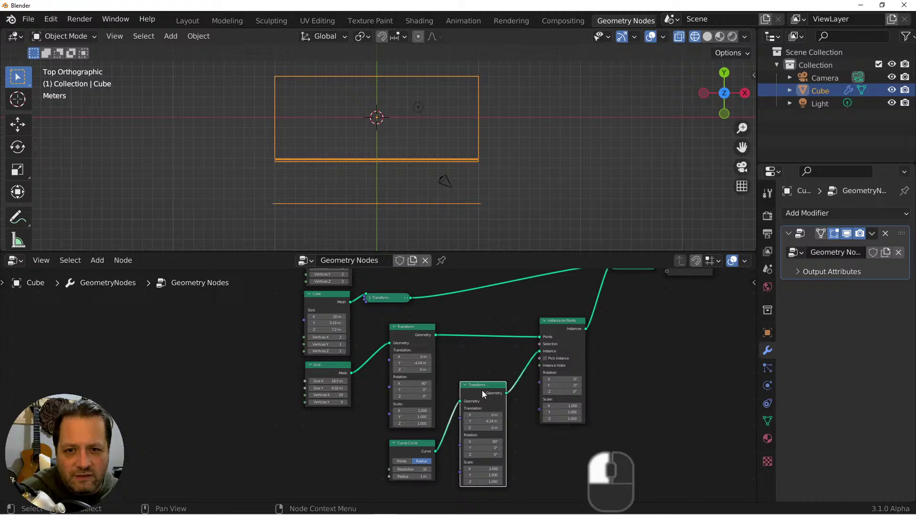
{"action": "left_click", "coordinate": [492, 421]}
{"action": "type", "text": "0"}
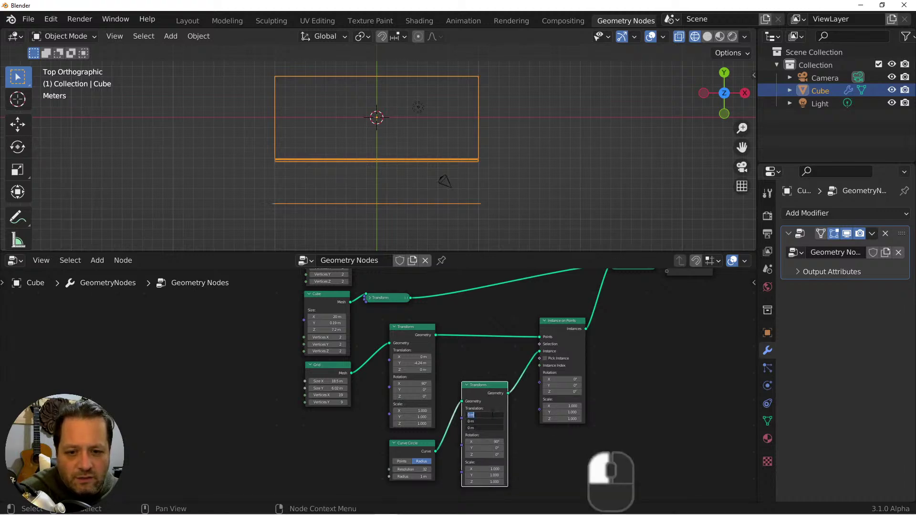
{"action": "key", "text": "Return"}
In the front view, reduce the Curve Circle radius to about 0.33 m so neighbouring circles no longer overlap.
{"action": "key", "text": "KP_1"}
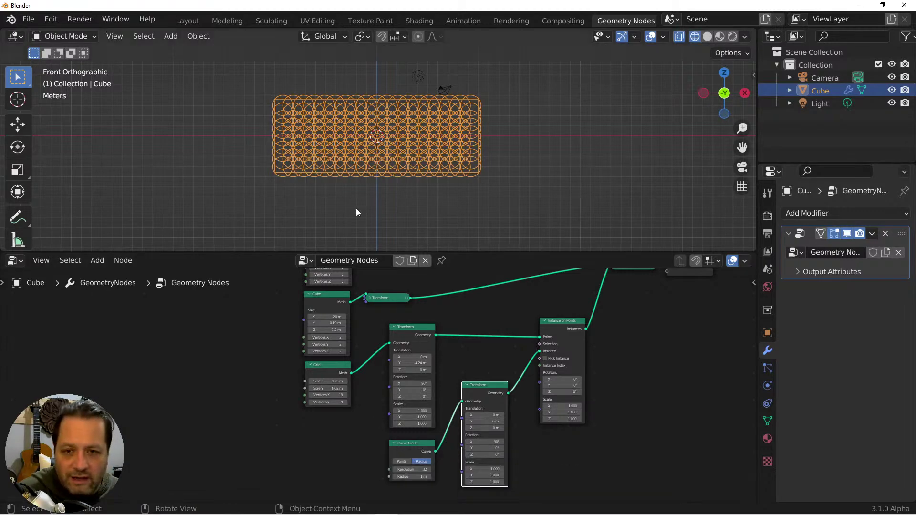
{"action": "scroll", "coordinate": [366, 195], "scroll_direction": "up", "scroll_amount": 4}
{"action": "middle_click_drag", "start_coordinate": [380, 170], "coordinate": [398, 202], "text": "shift"}
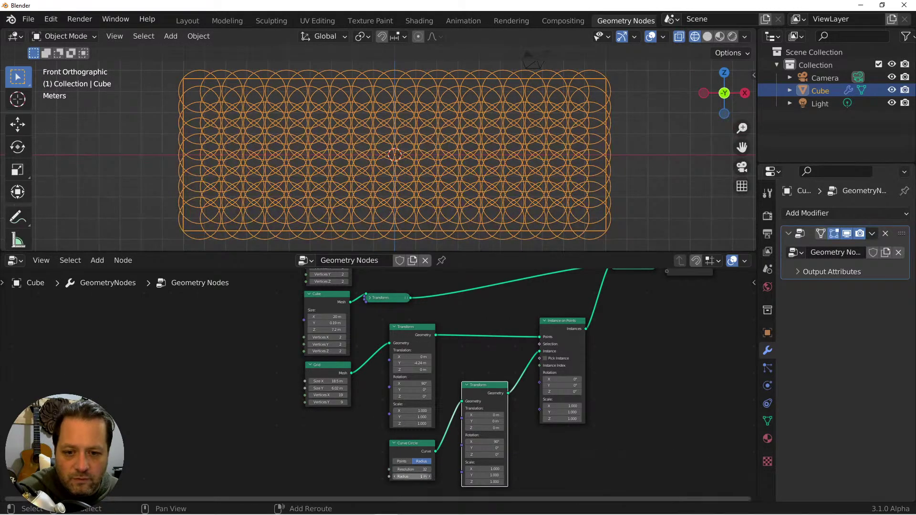
{"action": "left_click_drag", "start_coordinate": [429, 477], "coordinate": [380, 476], "text": "shift"}
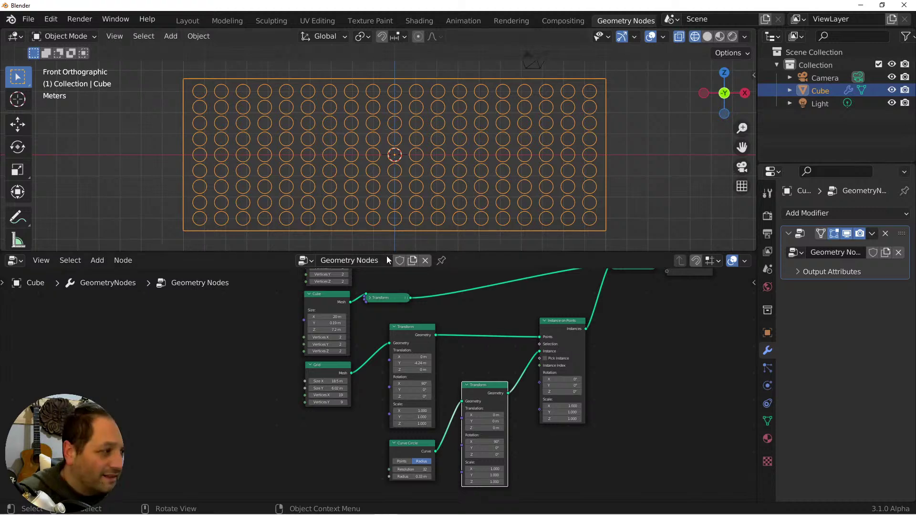
{"action": "scroll", "coordinate": [417, 108], "scroll_direction": "up", "scroll_amount": 2}
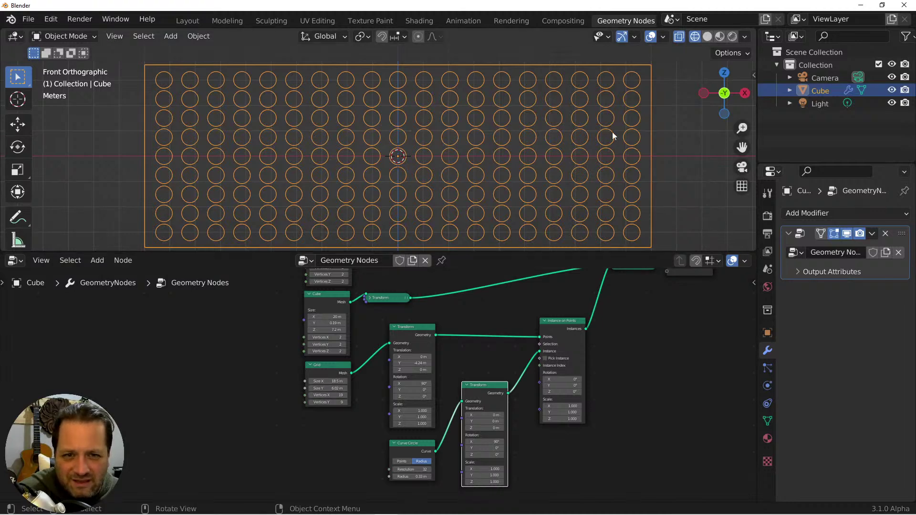
Increase the Grid's Vertices X to 26 to pack the circle columns closer together.
{"action": "left_click", "coordinate": [345, 396]}
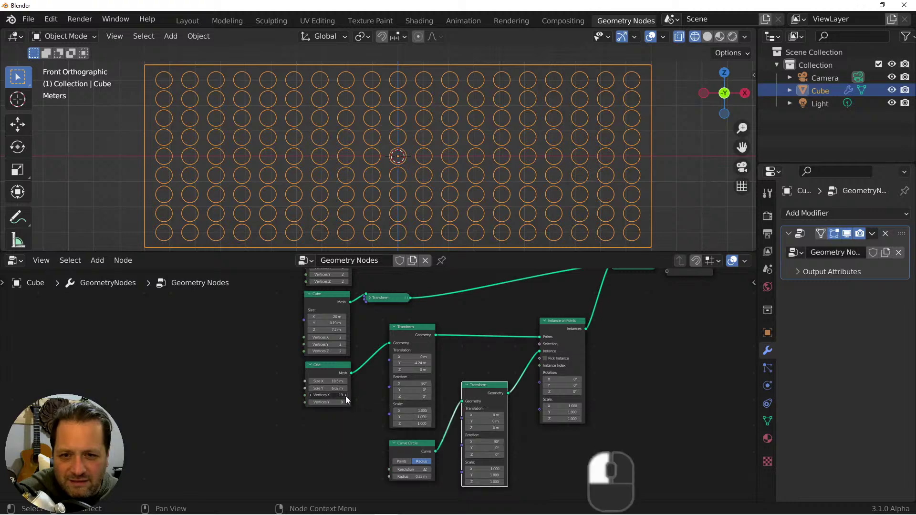
{"action": "left_click", "coordinate": [345, 396]}
{"action": "left_click", "coordinate": [345, 396]}
{"action": "left_click", "coordinate": [345, 396]}
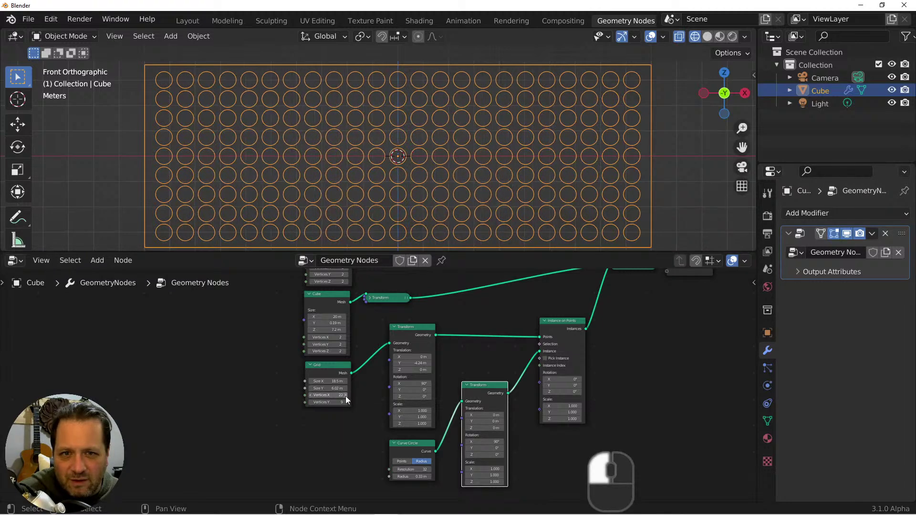
{"action": "left_click", "coordinate": [345, 396]}
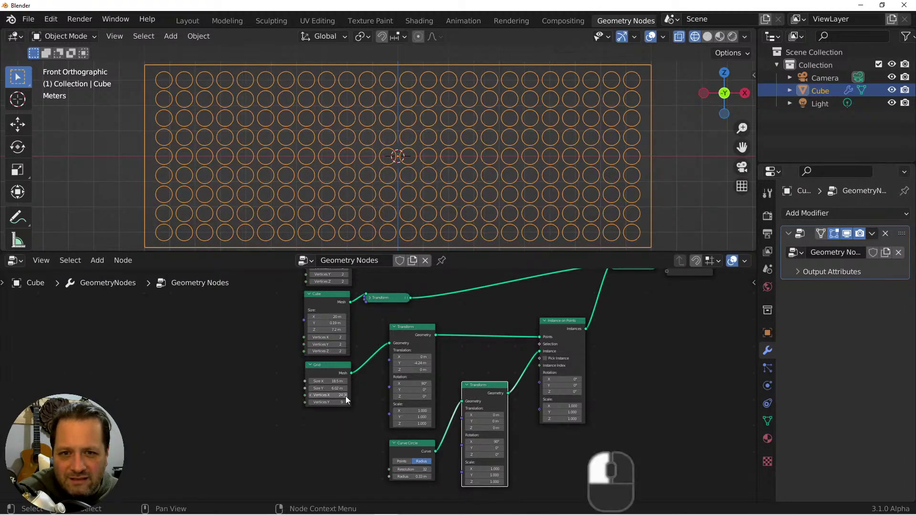
{"action": "left_click", "coordinate": [346, 396]}
{"action": "left_click", "coordinate": [345, 396]}
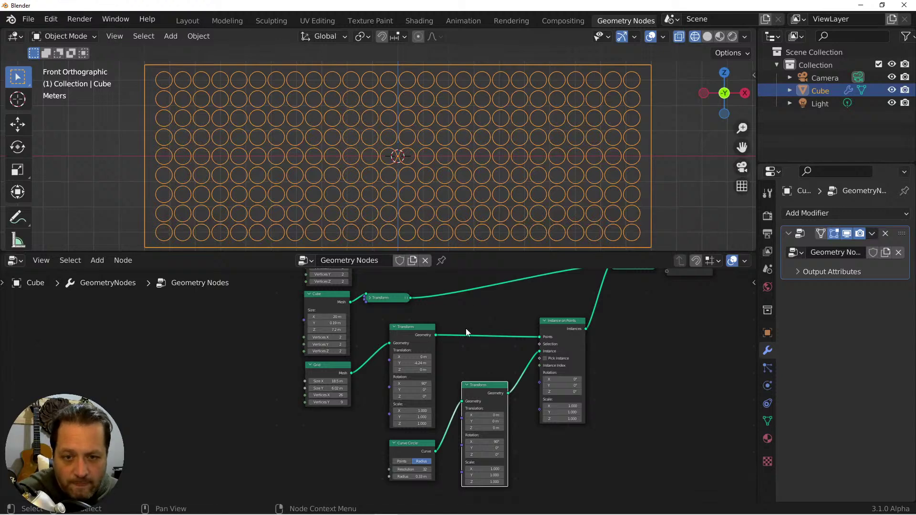
Set the Curve Circle resolution to 4 to turn the circles into diamonds.
{"action": "scroll", "coordinate": [445, 161], "scroll_direction": "up", "scroll_amount": 1}
{"action": "mouse_move", "coordinate": [445, 161]}
{"action": "middle_mouse_down", "text": "shift"}
{"action": "mouse_move", "coordinate": [444, 131]}
{"action": "mouse_move", "coordinate": [440, 145]}
{"action": "middle_mouse_up", "text": "shift"}
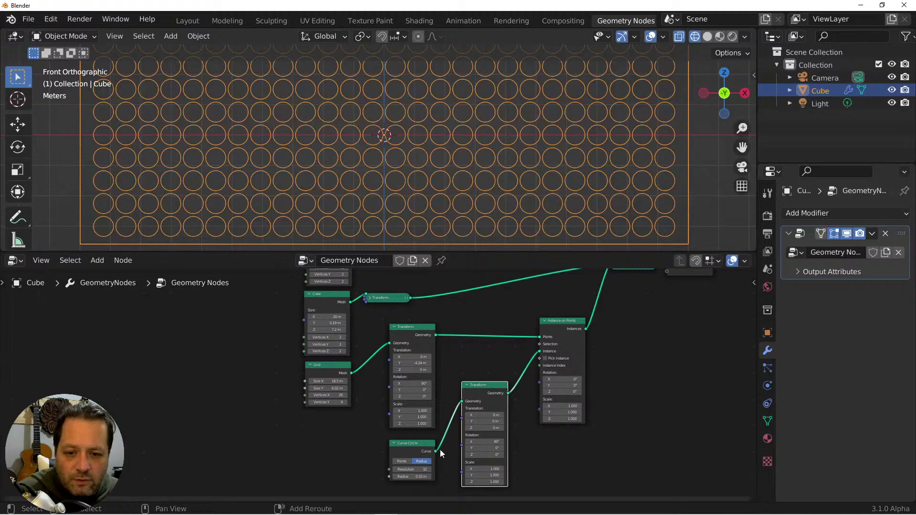
{"action": "scroll", "coordinate": [421, 418], "scroll_direction": "up", "scroll_amount": 4}
{"action": "middle_click_drag", "start_coordinate": [422, 417], "coordinate": [280, 360]}
{"action": "scroll", "coordinate": [286, 362], "scroll_direction": "up", "scroll_amount": 2}
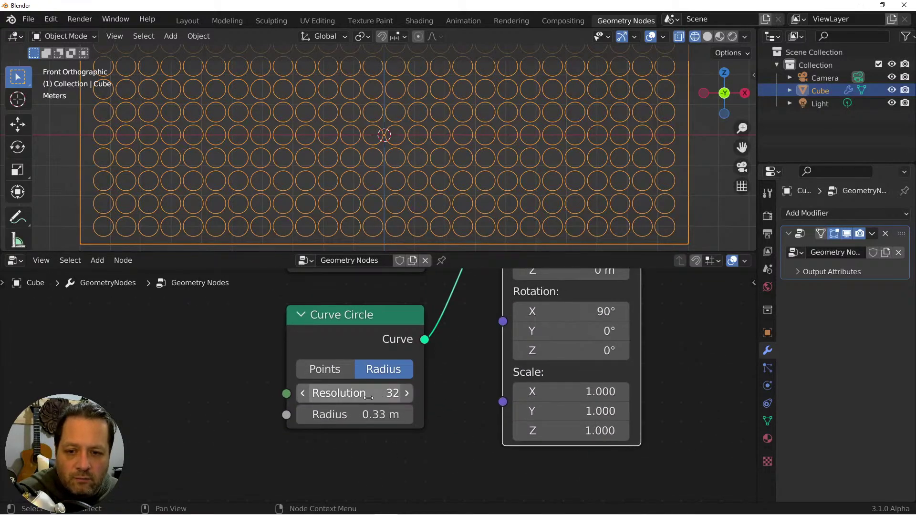
{"action": "left_click", "coordinate": [371, 392]}
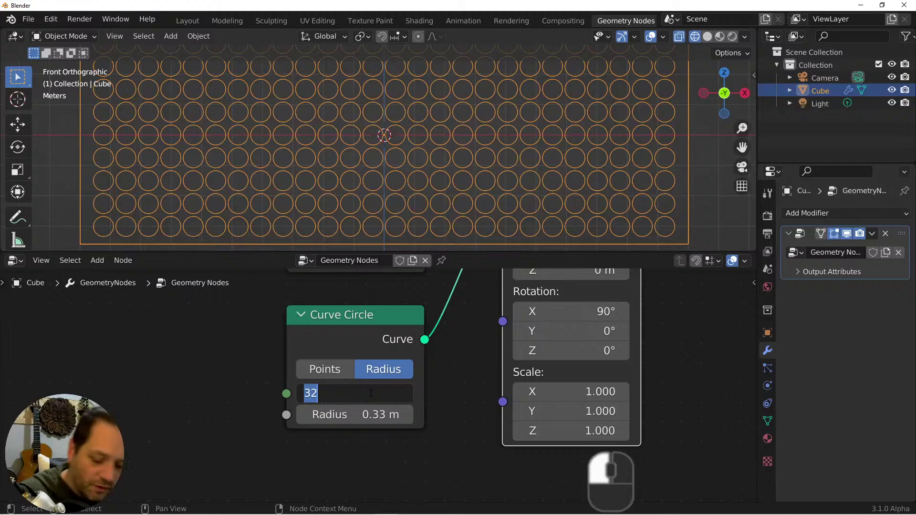
{"action": "type", "text": "4"}
{"action": "key", "text": "Return"}
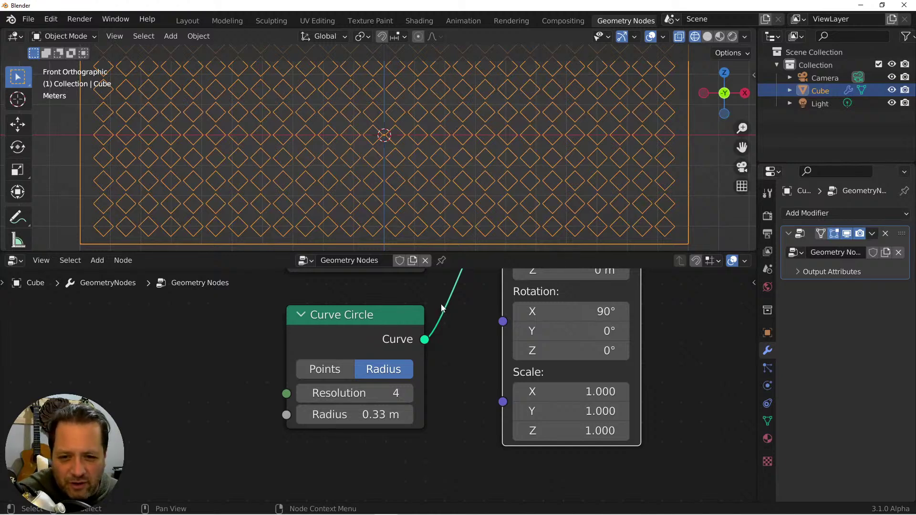
Disconnect Curve Circle from its Transform node and add a Quadrilateral curve node beside that Transform.
{"action": "right_click_drag", "start_coordinate": [442, 308], "coordinate": [444, 368], "text": "ctrl"}
{"action": "scroll", "coordinate": [423, 319], "scroll_direction": "down", "scroll_amount": 3}
{"action": "scroll", "coordinate": [415, 358], "scroll_direction": "up", "scroll_amount": 3, "text": "shift"}
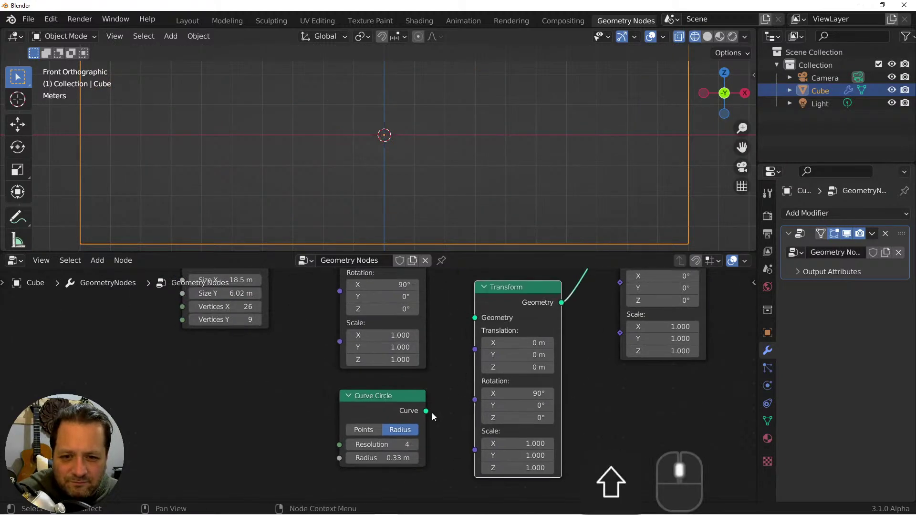
{"action": "key", "text": "shift+a"}
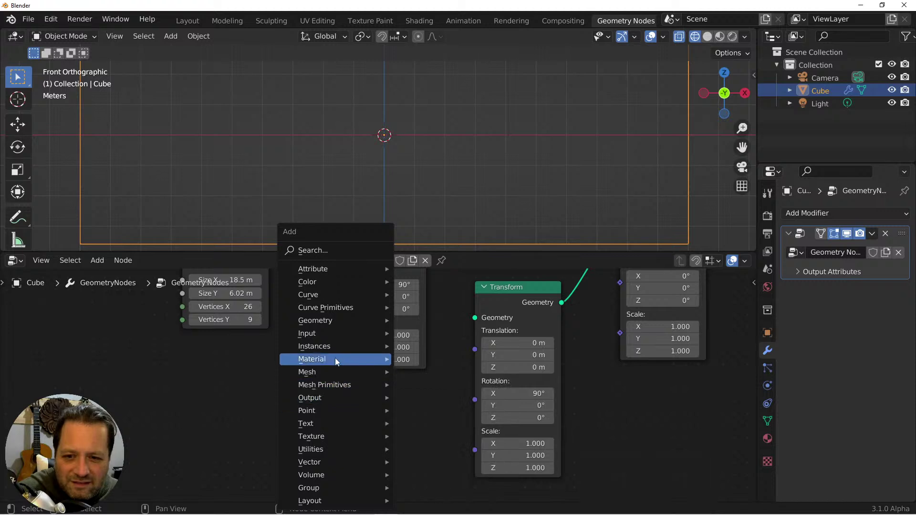
{"action": "mouse_move", "coordinate": [325, 310]}
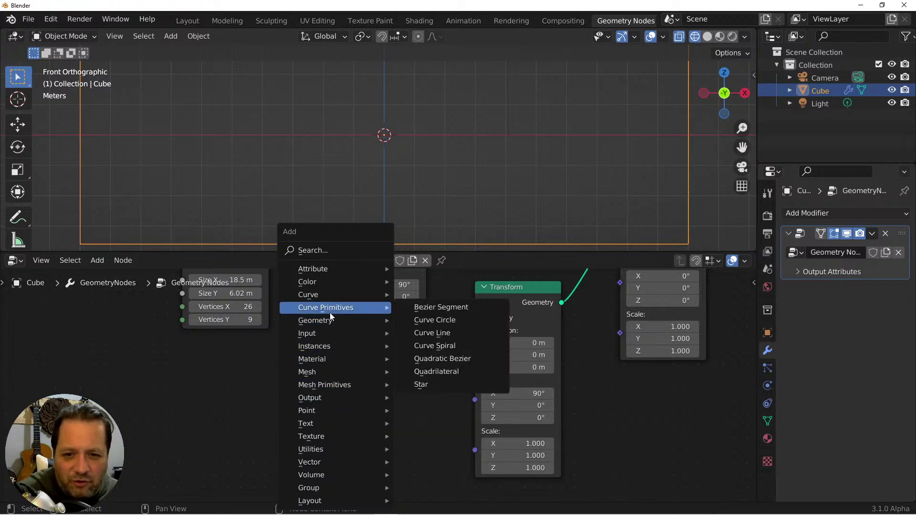
{"action": "left_click", "coordinate": [472, 371]}
{"action": "left_click", "coordinate": [384, 412]}
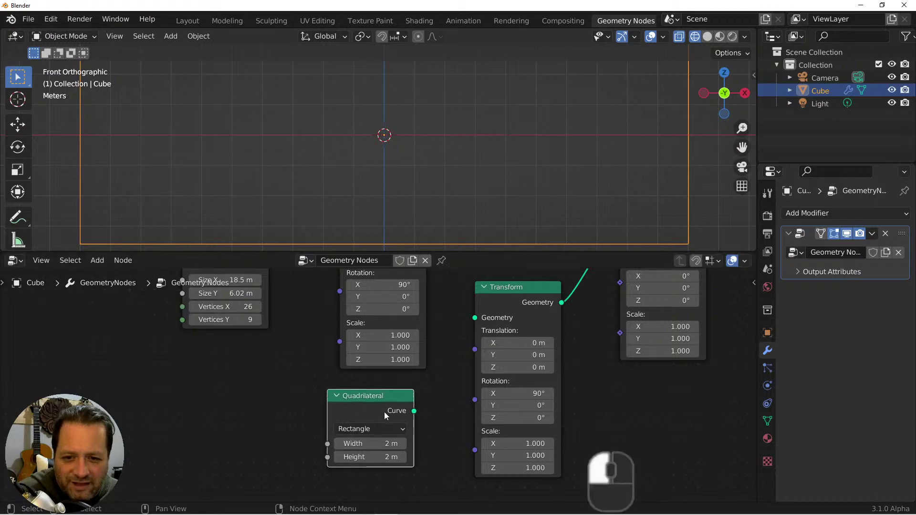
Connect the Quadrilateral's curve to the Transform node's geometry and set its width and height to 0.53 m.
{"action": "left_click_drag", "start_coordinate": [414, 411], "coordinate": [475, 317]}
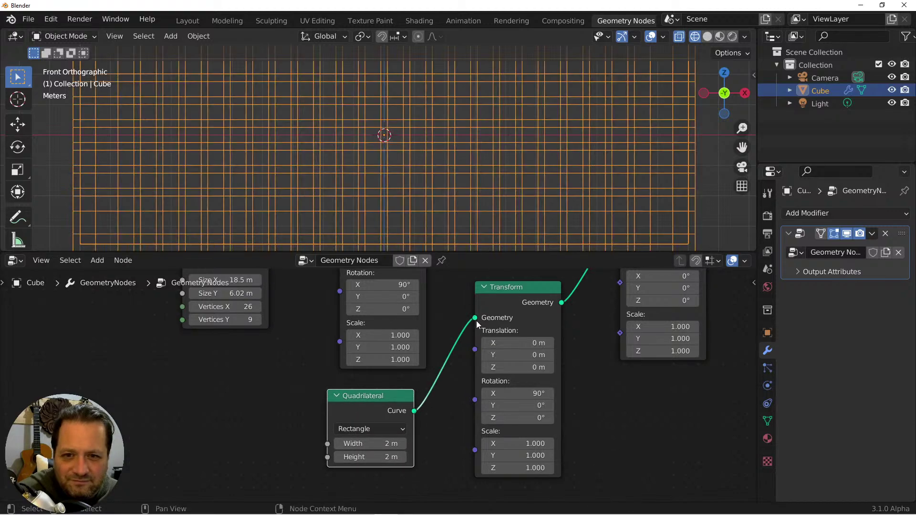
{"action": "left_click_drag", "start_coordinate": [391, 457], "coordinate": [314, 444]}
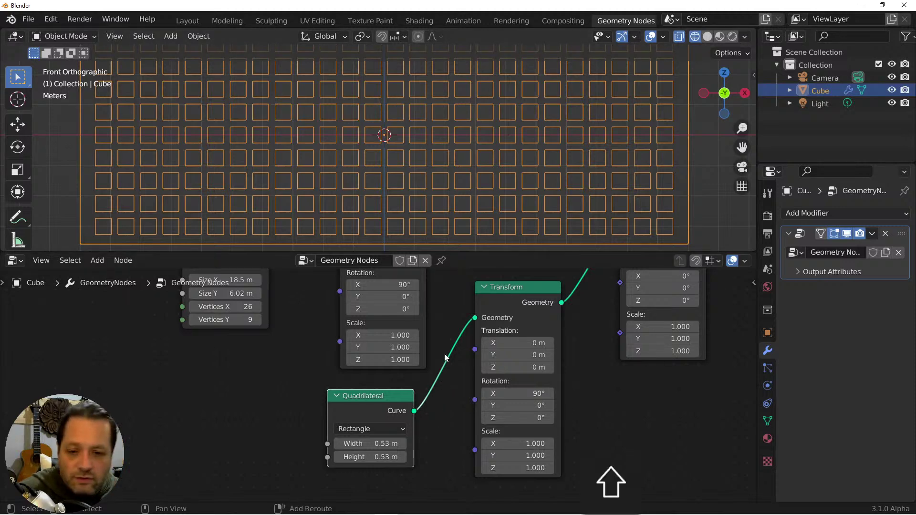
Add a reroute point on the Quadrilateral–Transform link and insert a Fillet Curve node between Quadrilateral and the reroute.
{"action": "right_click_drag", "start_coordinate": [460, 328], "coordinate": [413, 410], "text": "shift"}
{"action": "left_click_drag", "start_coordinate": [414, 409], "coordinate": [338, 421]}
{"action": "key", "text": "shift+a"}
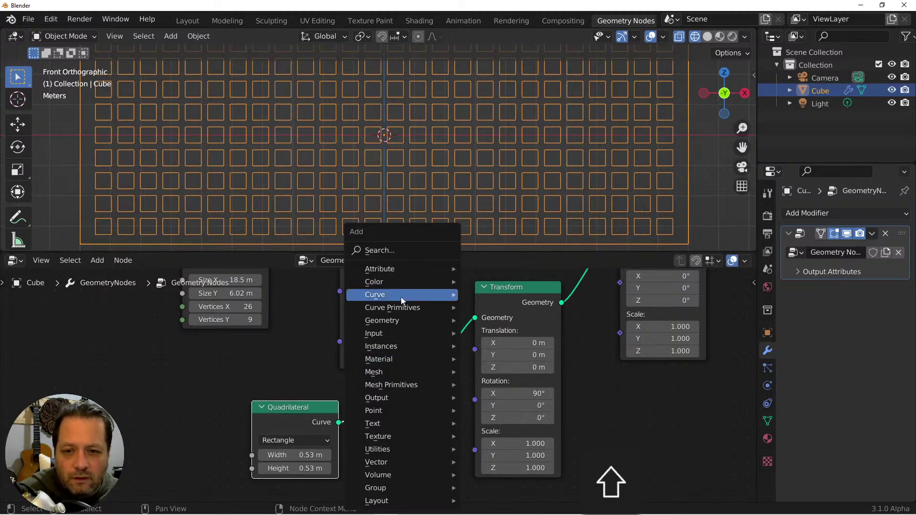
{"action": "mouse_move", "coordinate": [397, 294]}
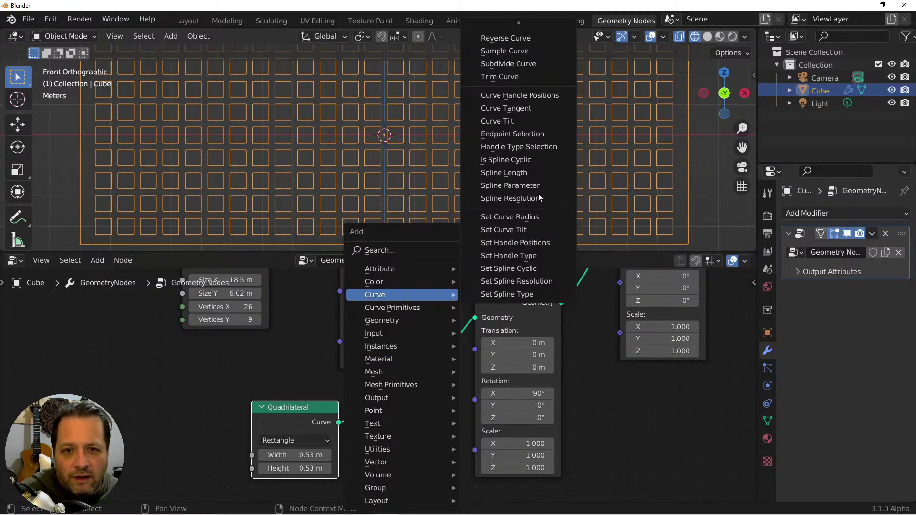
{"action": "mouse_move", "coordinate": [502, 29]}
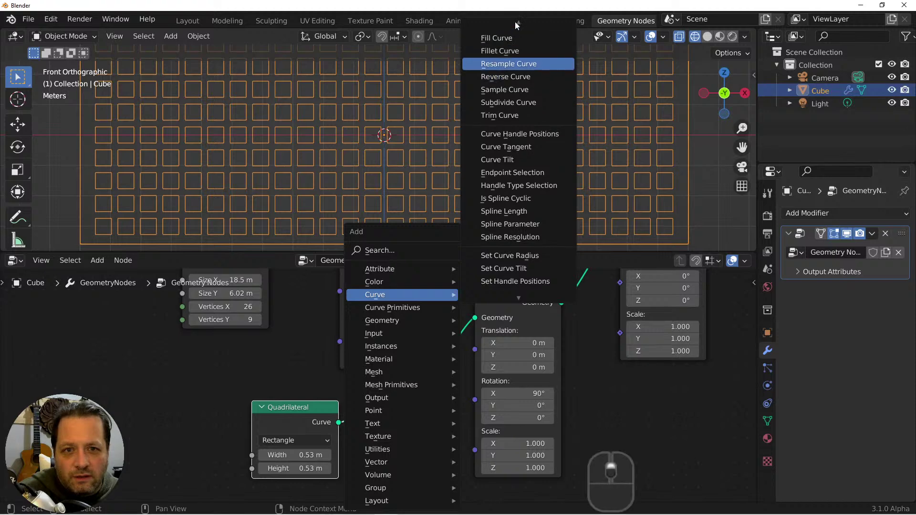
{"action": "left_click", "coordinate": [516, 78]}
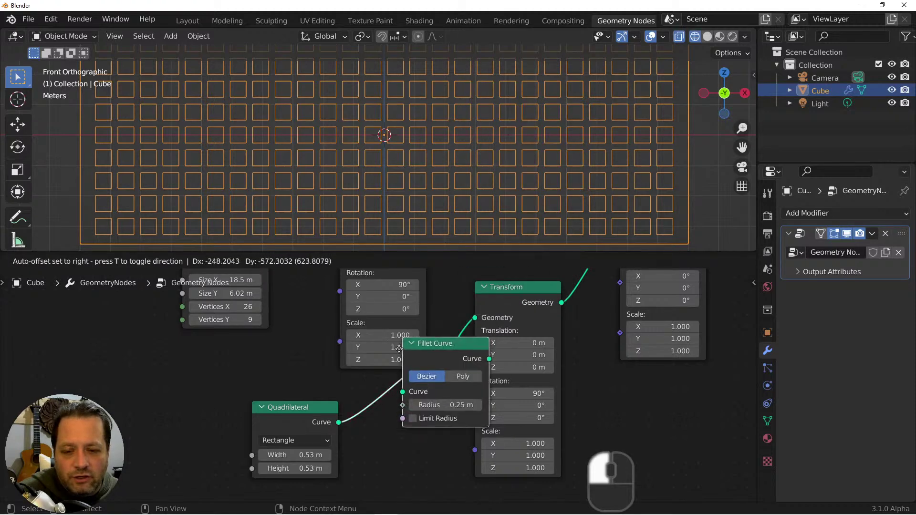
{"action": "left_click", "coordinate": [358, 392]}
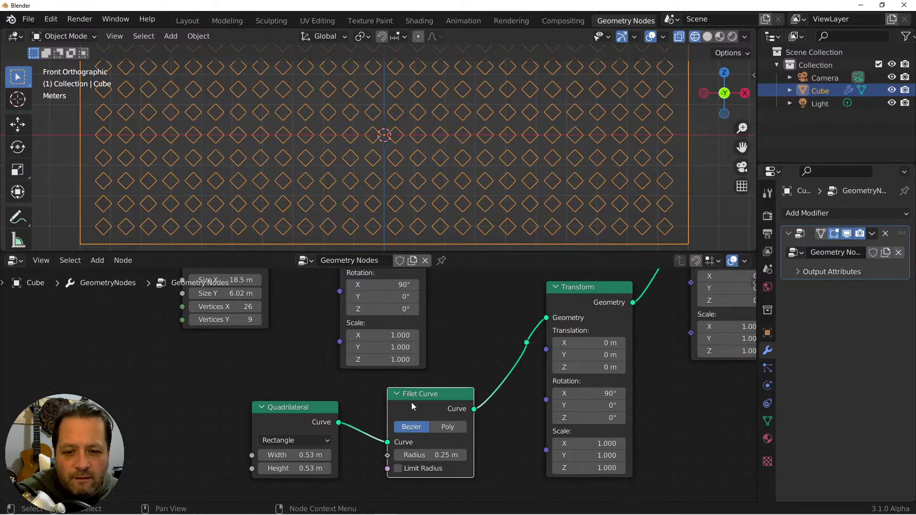
Switch the Fillet Curve to Poly mode with a count of 3 and a radius of 0.1 m.
{"action": "left_click", "coordinate": [451, 428]}
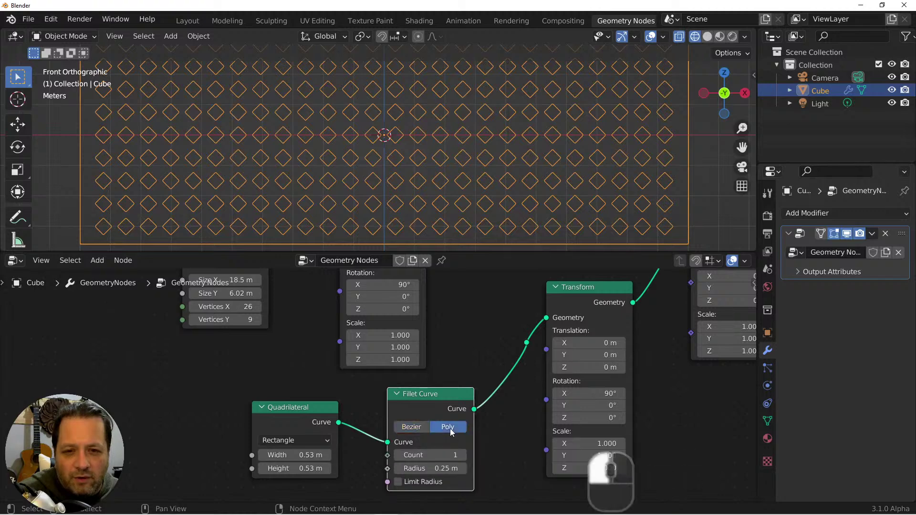
{"action": "left_click", "coordinate": [463, 455]}
{"action": "left_click", "coordinate": [463, 456]}
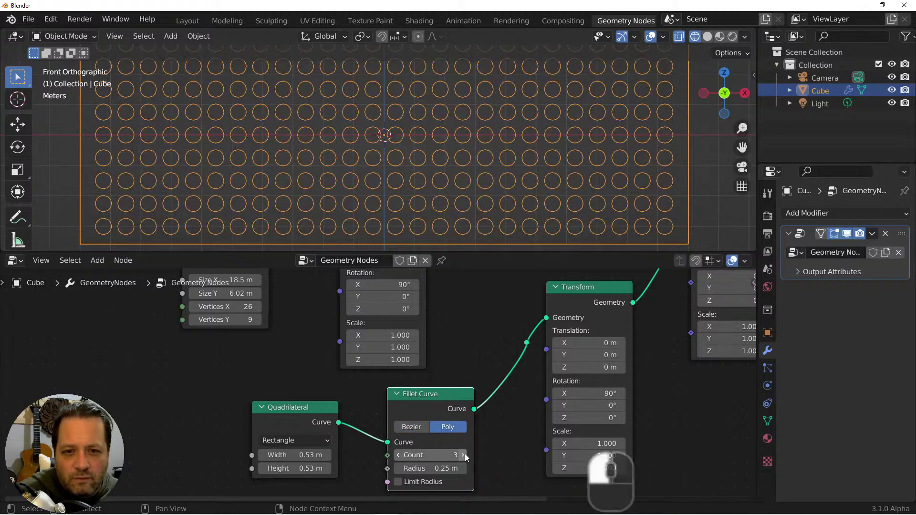
{"action": "left_click_drag", "start_coordinate": [449, 473], "coordinate": [430, 473], "text": "shift"}
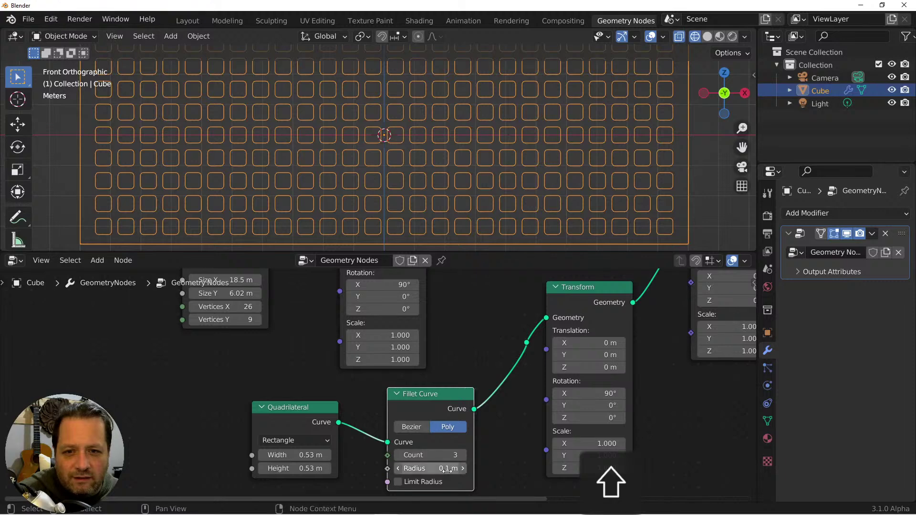
Check the rounded corners up close in the front view and reduce the Fillet Curve radius to 0.04 m.
{"action": "scroll", "coordinate": [531, 153], "scroll_direction": "up", "scroll_amount": 7}
{"action": "scroll", "coordinate": [506, 168], "scroll_direction": "up", "scroll_amount": 6}
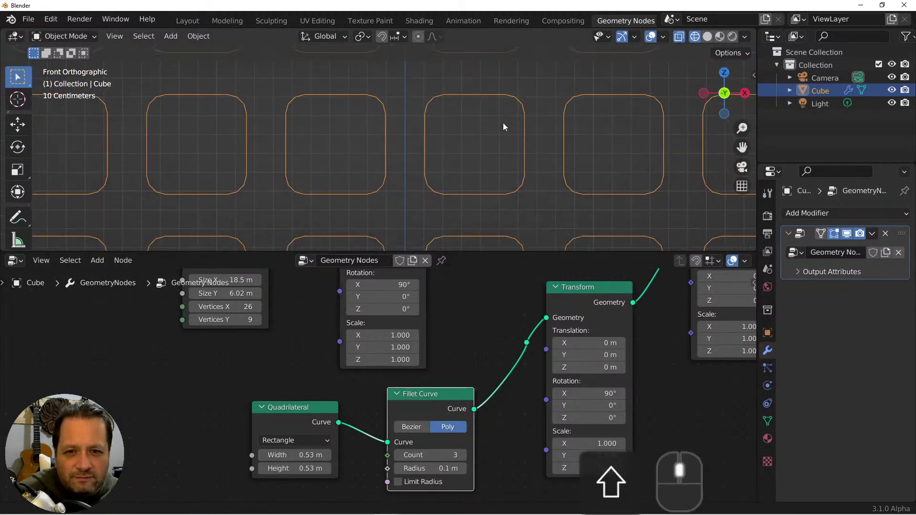
{"action": "scroll", "coordinate": [451, 179], "scroll_direction": "down", "scroll_amount": 1}
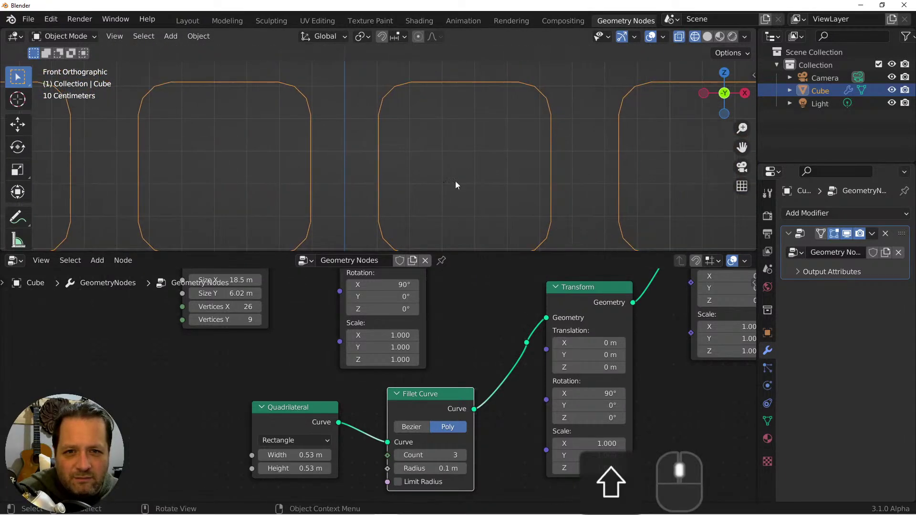
{"action": "scroll", "coordinate": [449, 181], "scroll_direction": "down", "scroll_amount": 1}
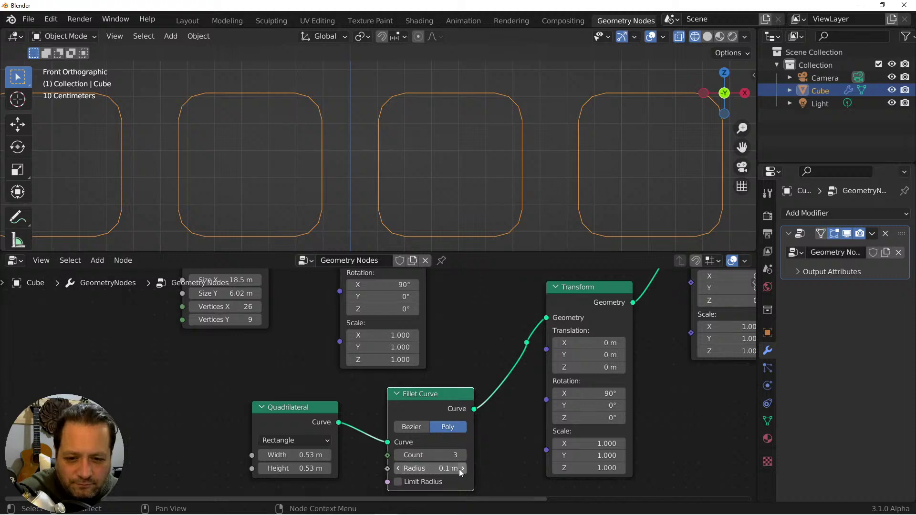
{"action": "left_click_drag", "start_coordinate": [453, 468], "coordinate": [434, 469], "text": "shift"}
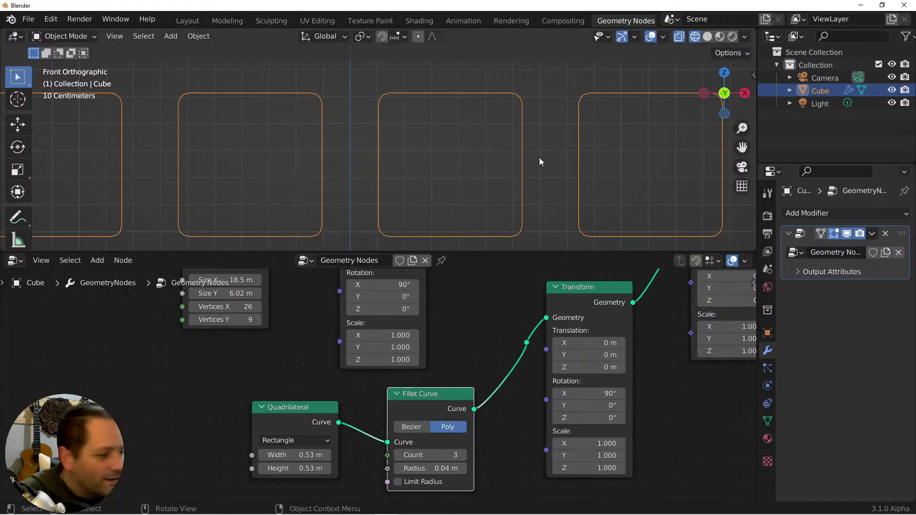
Check the whole facade pattern and set the Fillet Curve radius to 0.07 m.
{"action": "scroll", "coordinate": [486, 143], "scroll_direction": "down", "scroll_amount": 8}
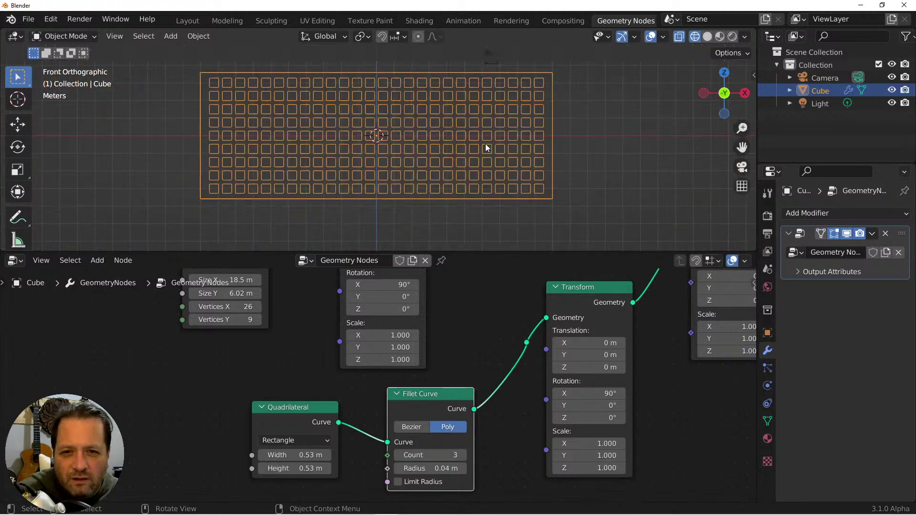
{"action": "scroll", "coordinate": [487, 147], "scroll_direction": "up", "scroll_amount": 2}
{"action": "scroll", "coordinate": [482, 143], "scroll_direction": "up", "scroll_amount": 4}
{"action": "scroll", "coordinate": [411, 377], "scroll_direction": "up", "scroll_amount": 1}
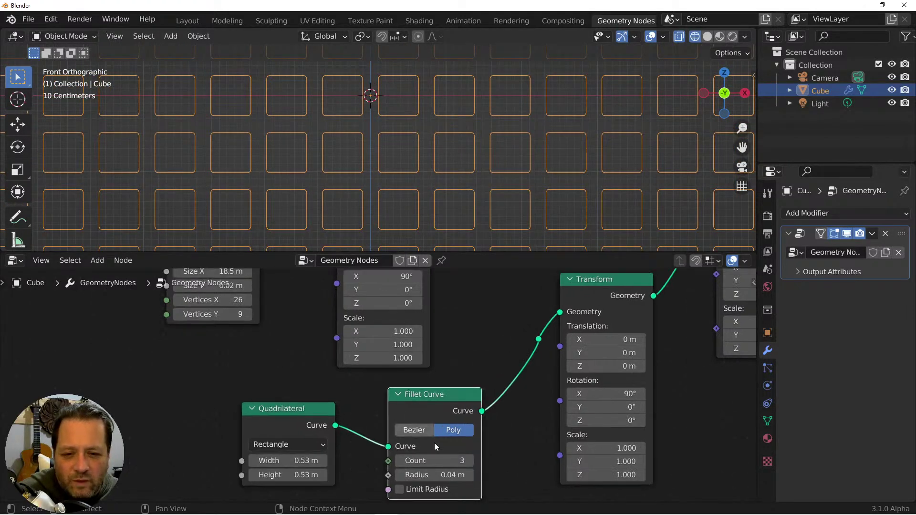
{"action": "left_click_drag", "start_coordinate": [461, 475], "coordinate": [453, 475], "text": "shift"}
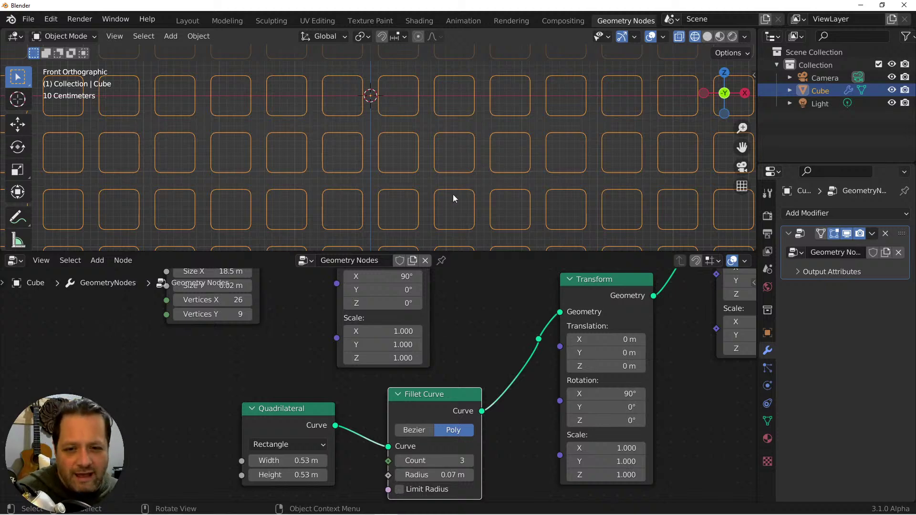
{"action": "scroll", "coordinate": [453, 182], "scroll_direction": "down", "scroll_amount": 5}
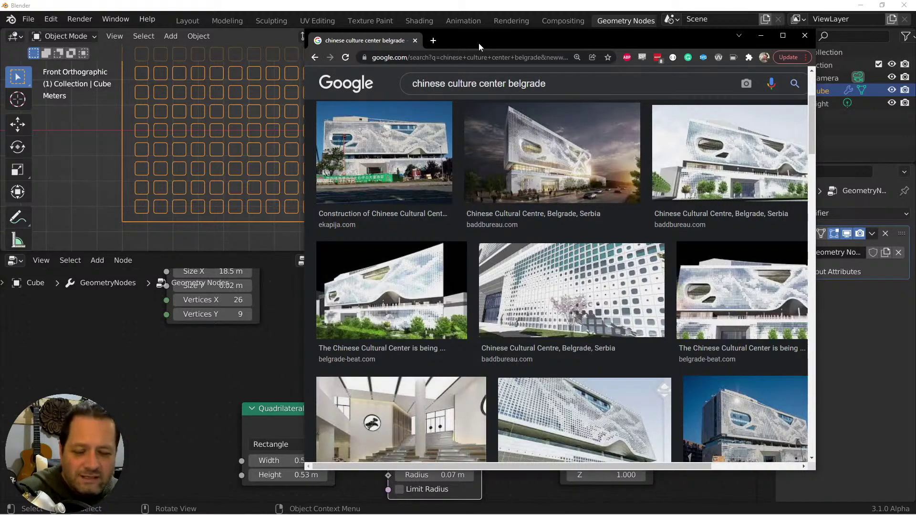
Enlarge the Chrome reference window, try to open blender.chat's geometry-nodes channel past the certificate warning, close that tab and return to Blender.
{"action": "left_click_drag", "start_coordinate": [306, 136], "coordinate": [95, 137]}
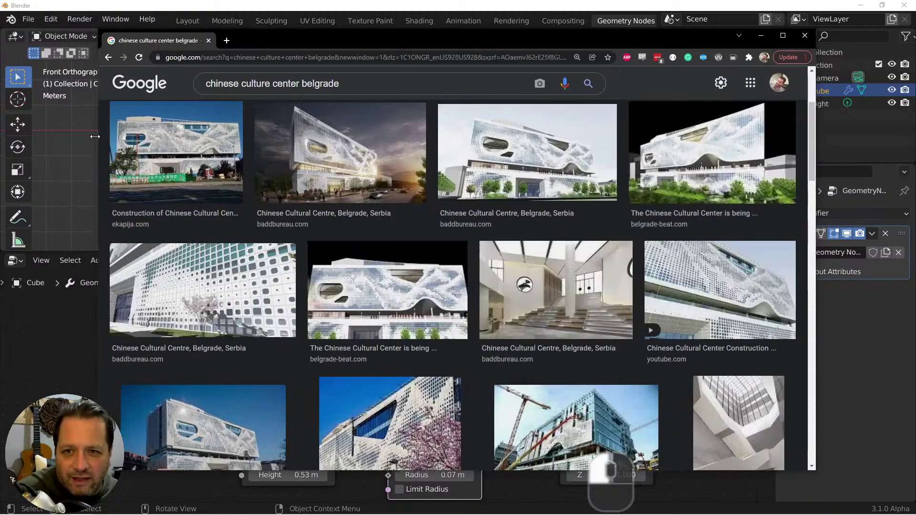
{"action": "left_click_drag", "start_coordinate": [318, 43], "coordinate": [399, 42]}
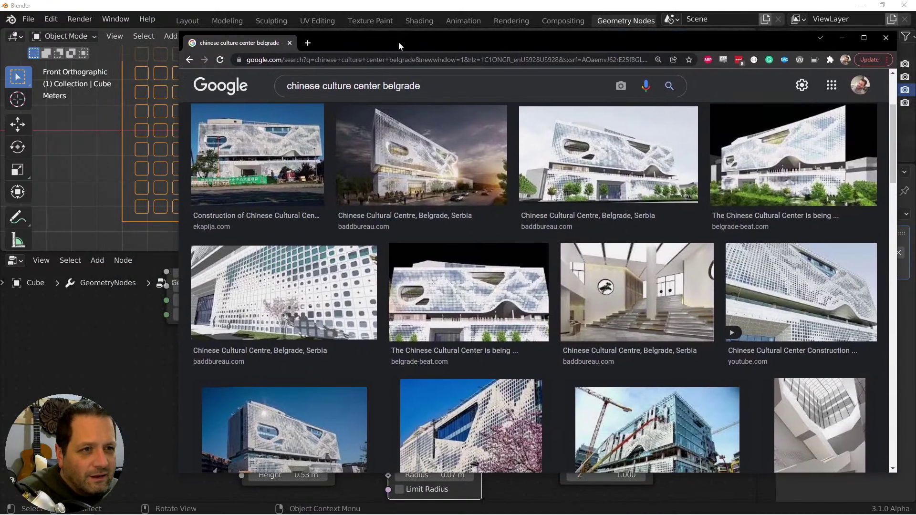
{"action": "left_click", "coordinate": [307, 43]}
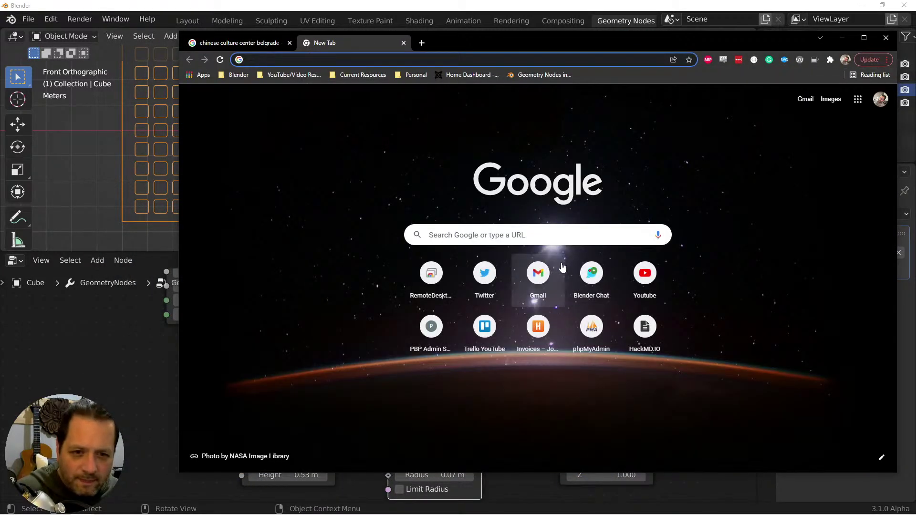
{"action": "left_click", "coordinate": [592, 281]}
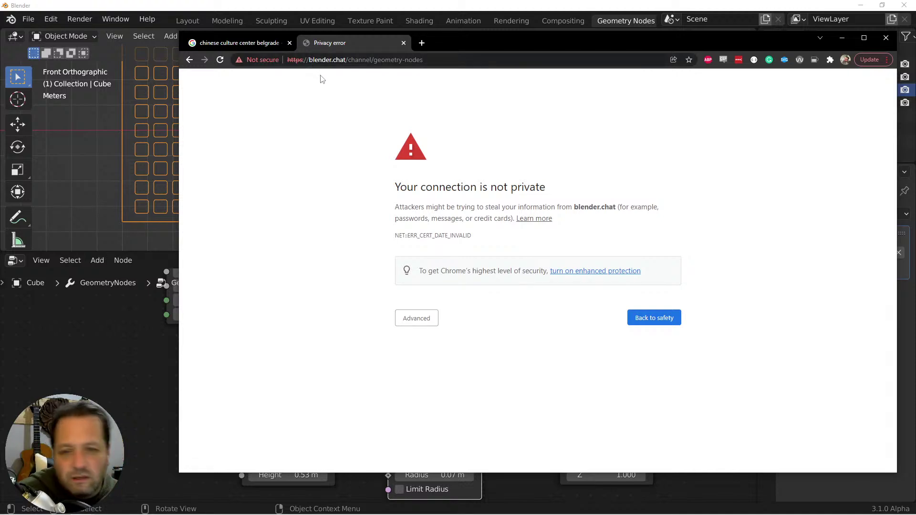
{"action": "left_click_drag", "start_coordinate": [309, 60], "coordinate": [345, 60]}
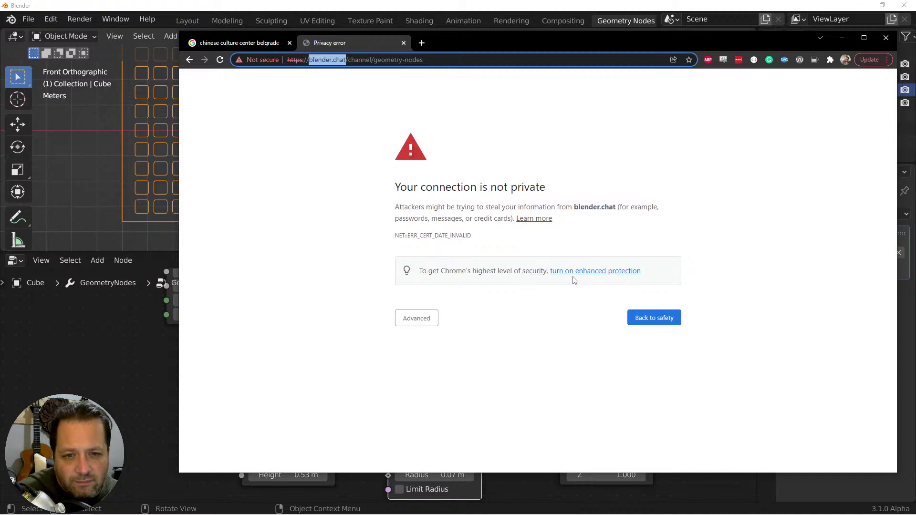
{"action": "left_click", "coordinate": [417, 319]}
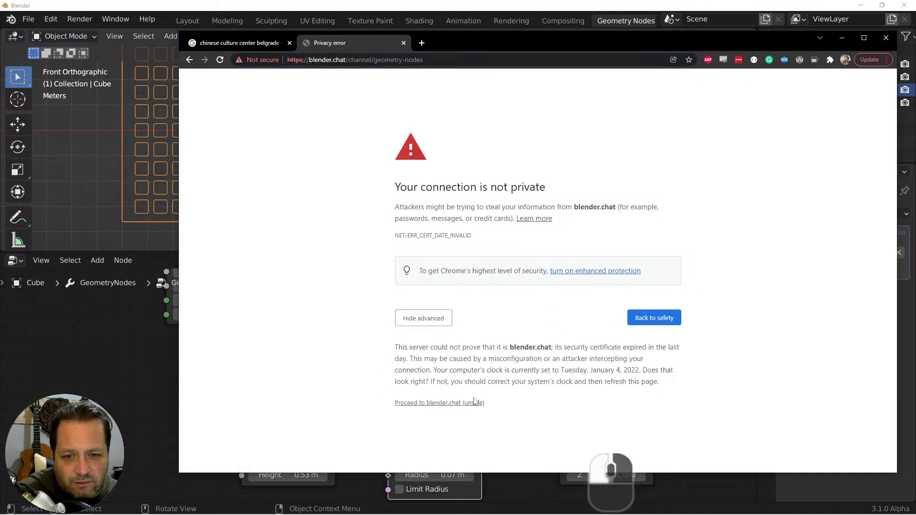
{"action": "left_click", "coordinate": [472, 405]}
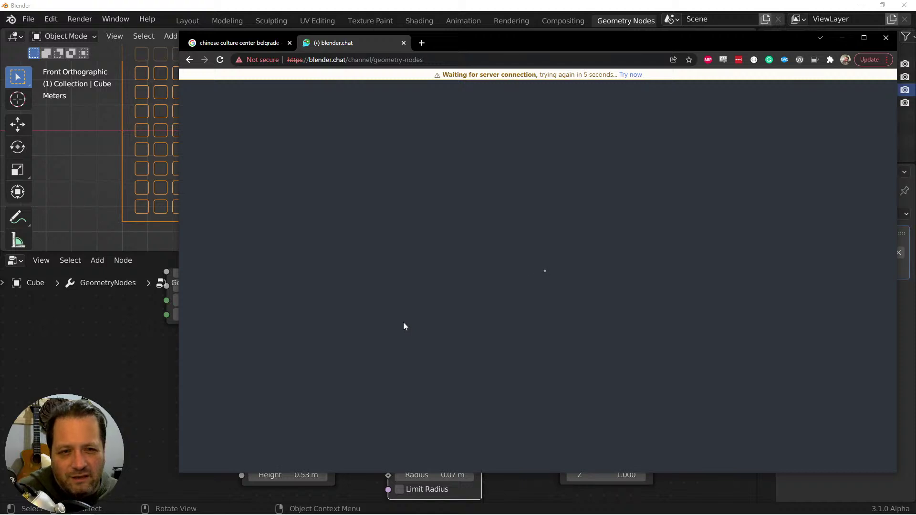
{"action": "left_click", "coordinate": [631, 76]}
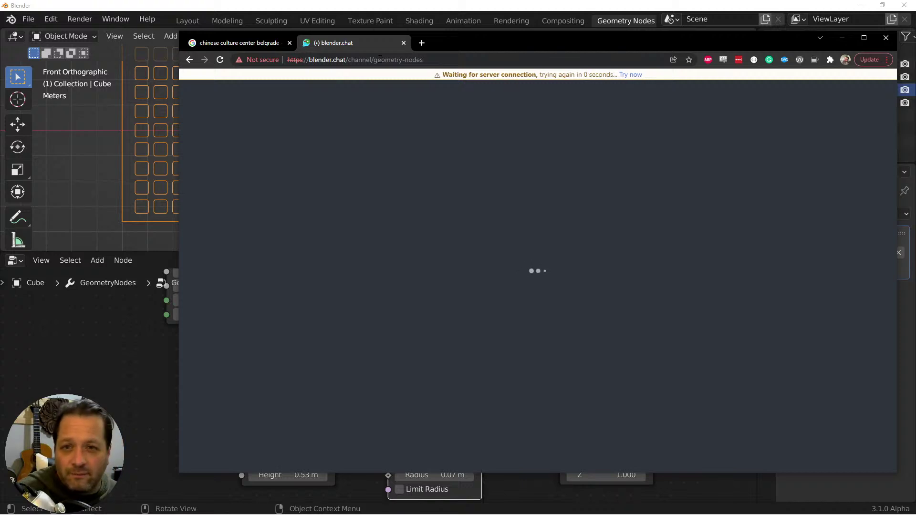
{"action": "left_click", "coordinate": [403, 43]}
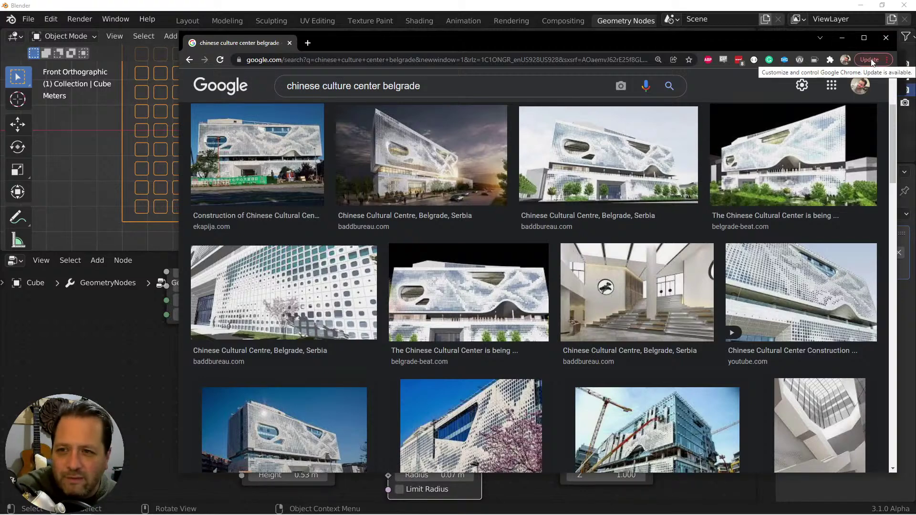
{"action": "left_click", "coordinate": [843, 37]}
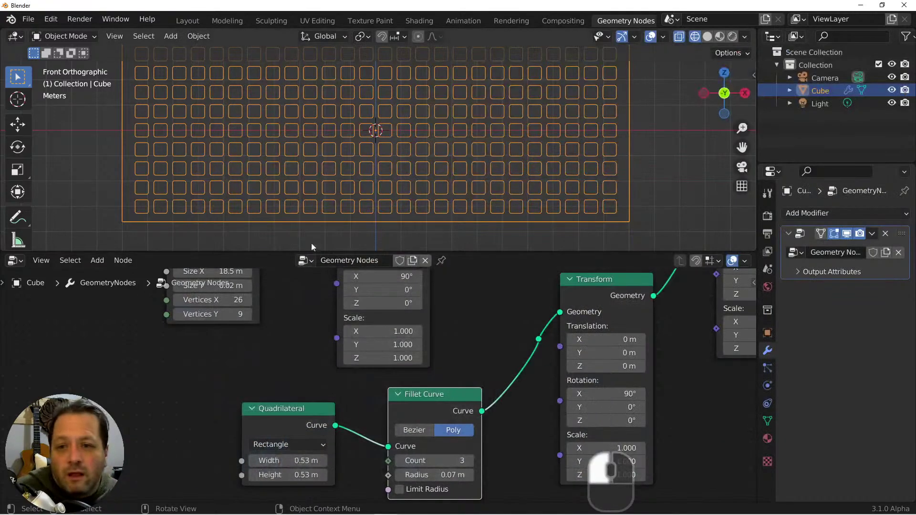
Examine the facade panel and its rounded square curves from the top, right side and in perspective.
{"action": "middle_click_drag", "start_coordinate": [591, 85], "coordinate": [506, 126]}
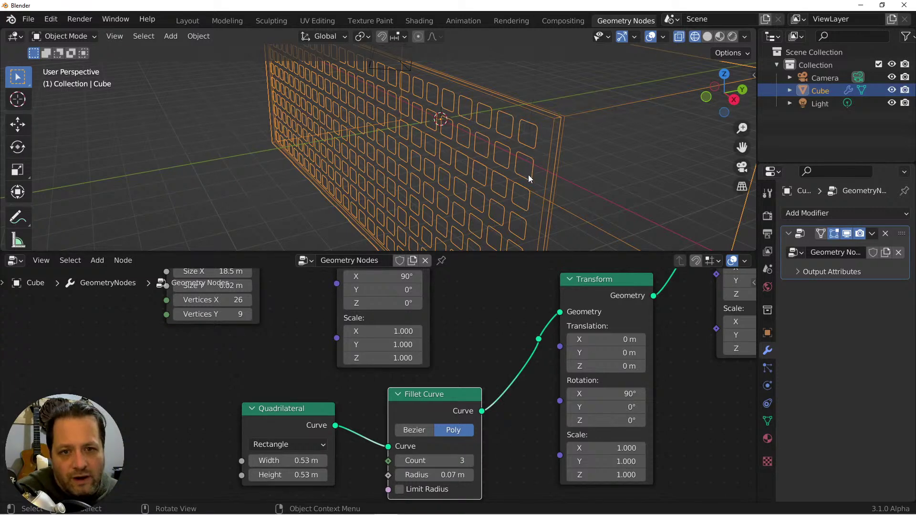
{"action": "key", "text": "KP_7"}
{"action": "scroll", "coordinate": [543, 189], "scroll_direction": "up", "scroll_amount": 3}
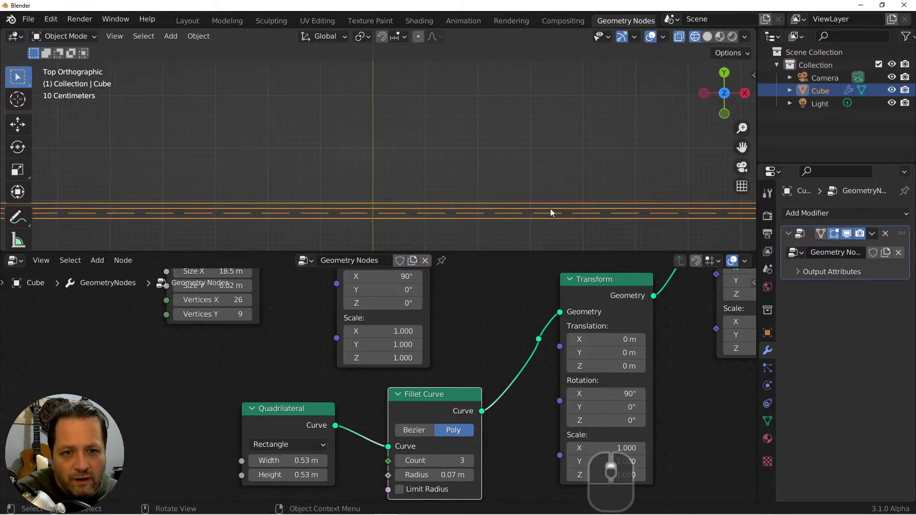
{"action": "scroll", "coordinate": [548, 214], "scroll_direction": "down", "scroll_amount": 3}
{"action": "middle_click_drag", "start_coordinate": [548, 212], "coordinate": [542, 163]}
{"action": "key", "text": "KP_1"}
{"action": "key", "text": "KP_3"}
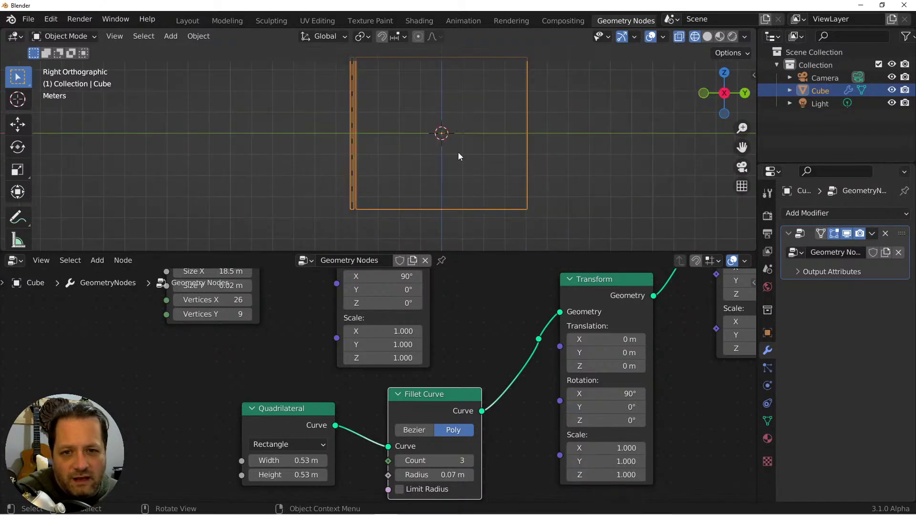
{"action": "middle_click_drag", "start_coordinate": [458, 153], "coordinate": [594, 113]}
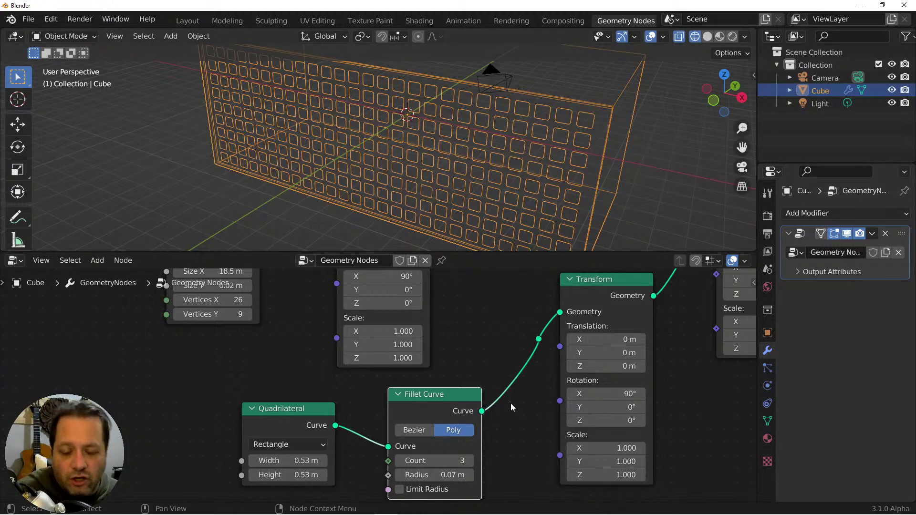
Make room beside the Quadrilateral and Fillet Curve nodes and insert a Curve to Mesh node between Fillet Curve and Transform.
{"action": "scroll", "coordinate": [511, 403], "scroll_direction": "down", "scroll_amount": 5}
{"action": "left_click_drag", "start_coordinate": [468, 432], "coordinate": [365, 387]}
{"action": "key", "text": "g"}
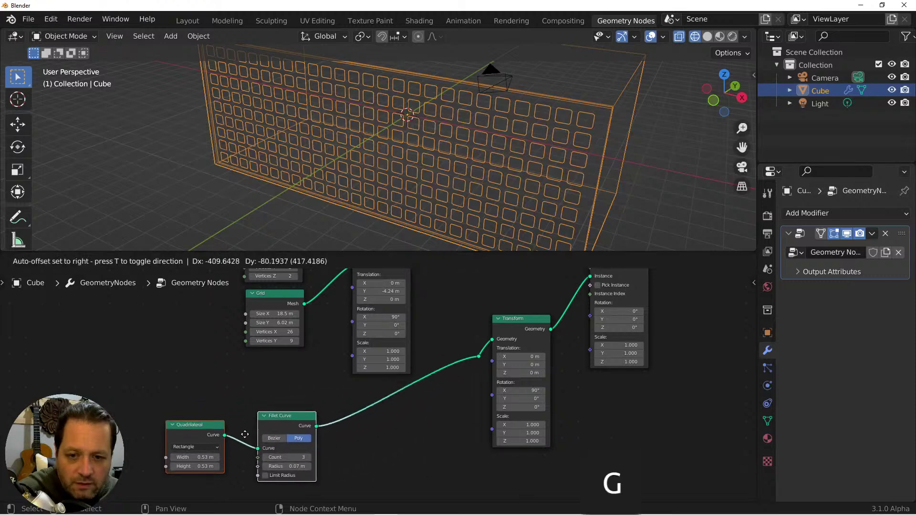
{"action": "left_click", "coordinate": [275, 444]}
{"action": "key", "text": "shift+a"}
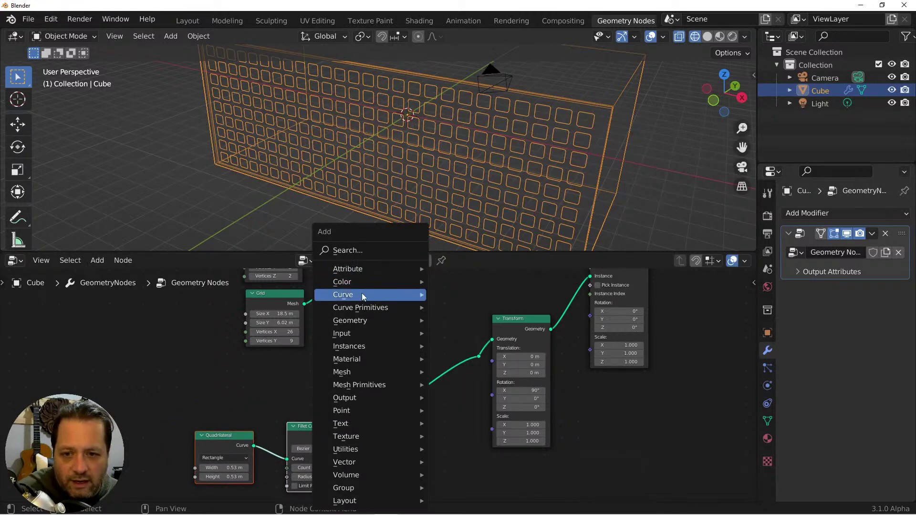
{"action": "mouse_move", "coordinate": [363, 294]}
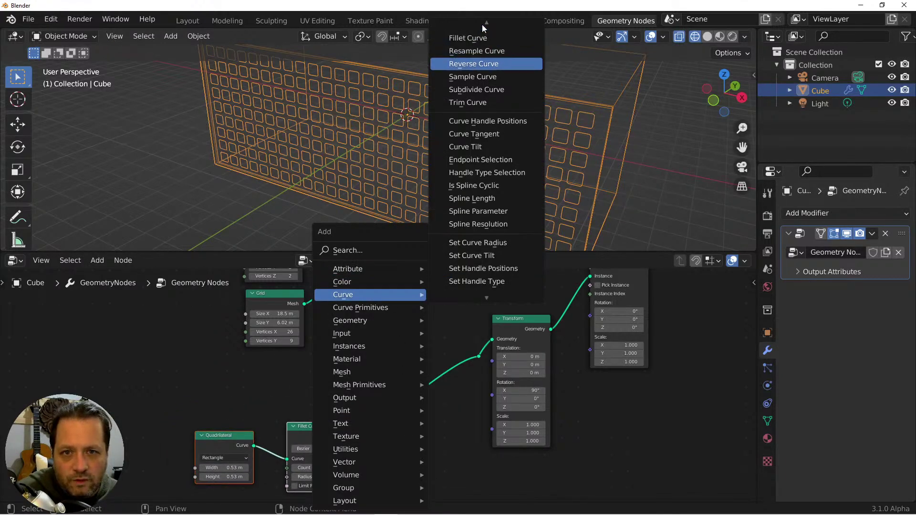
{"action": "left_click", "coordinate": [482, 39]}
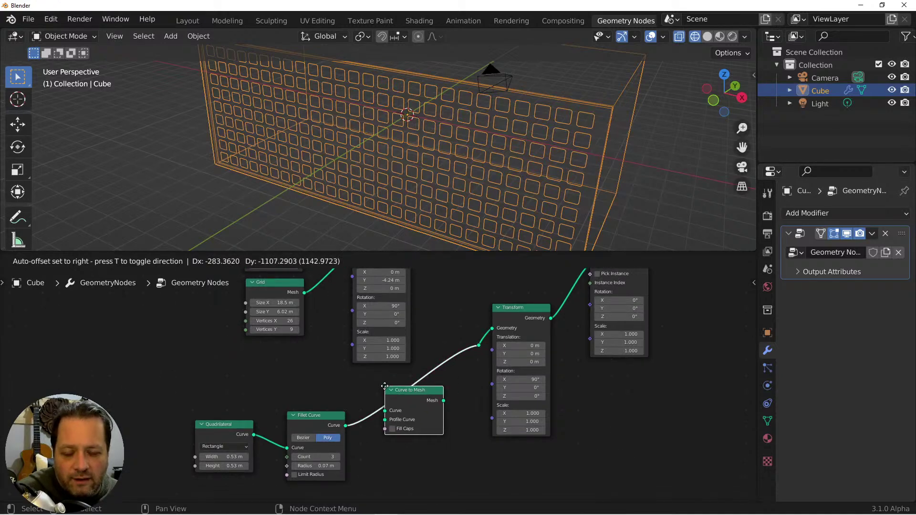
{"action": "left_click", "coordinate": [385, 386]}
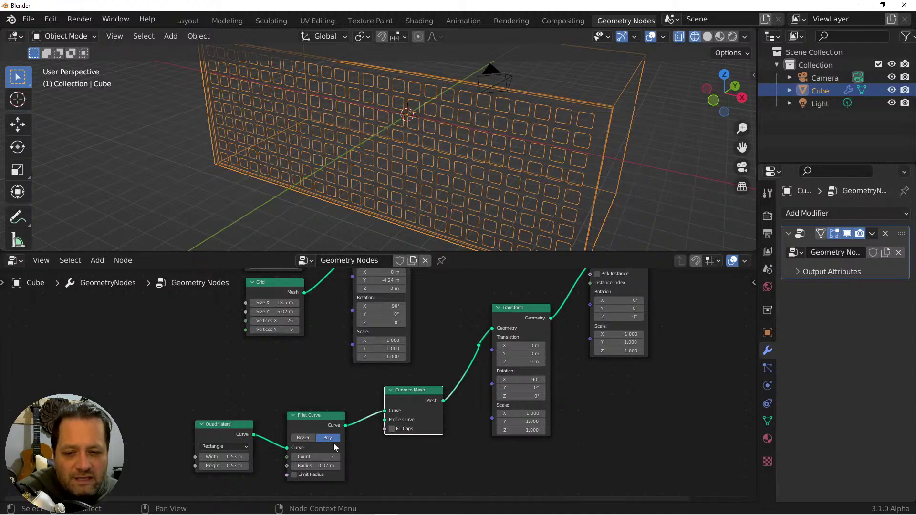
Reroute the Fillet Curve output to the Curve to Mesh node's Profile Curve input and move the Quadrilateral and Fillet Curve nodes lower.
{"action": "left_click_drag", "start_coordinate": [356, 465], "coordinate": [216, 428]}
{"action": "key", "text": "g"}
{"action": "left_click", "coordinate": [214, 393]}
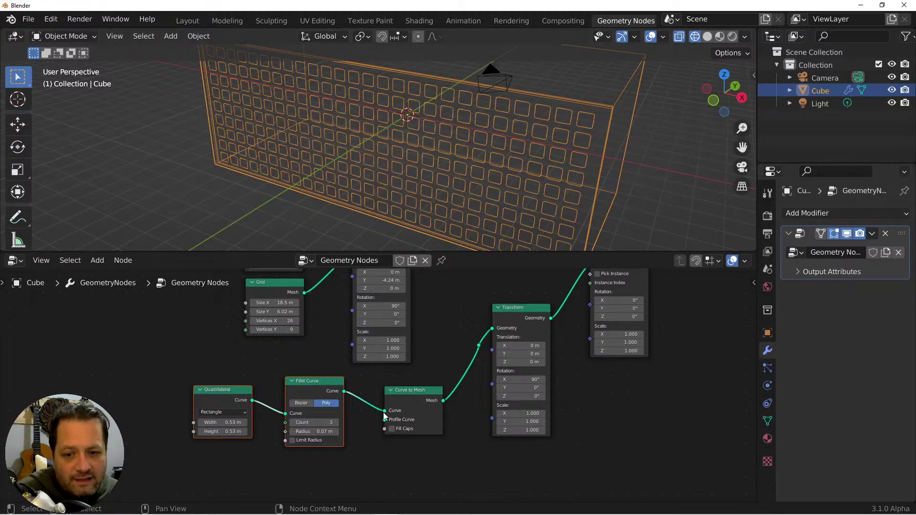
{"action": "left_click_drag", "start_coordinate": [385, 411], "coordinate": [187, 399]}
{"action": "key", "text": "g"}
{"action": "left_click", "coordinate": [269, 436]}
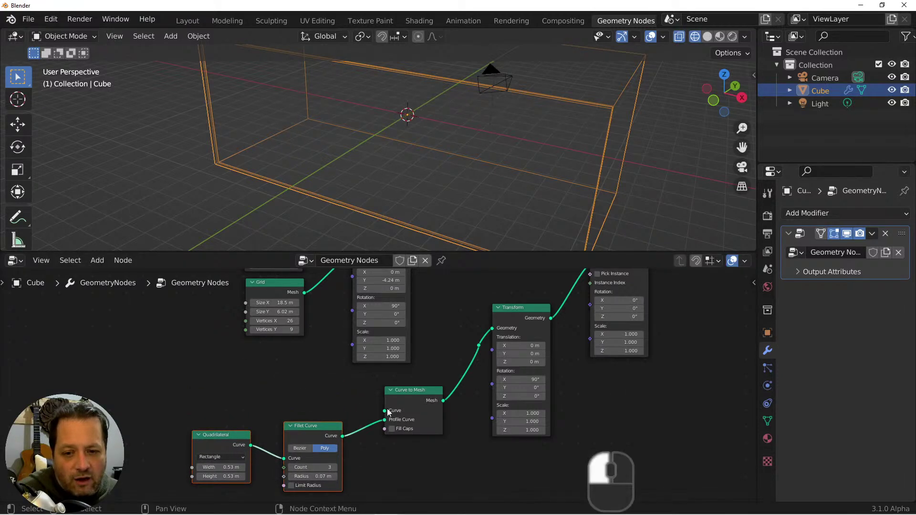
Add a Curve Line node and connect its output to the Curve input of the Curve to Mesh node.
{"action": "key", "text": "shift+a"}
{"action": "mouse_move", "coordinate": [311, 398]}
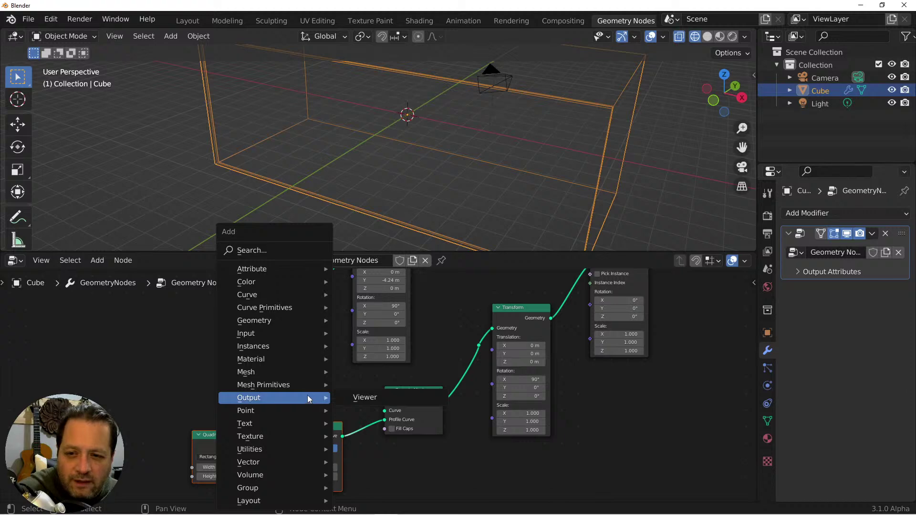
{"action": "mouse_move", "coordinate": [265, 311]}
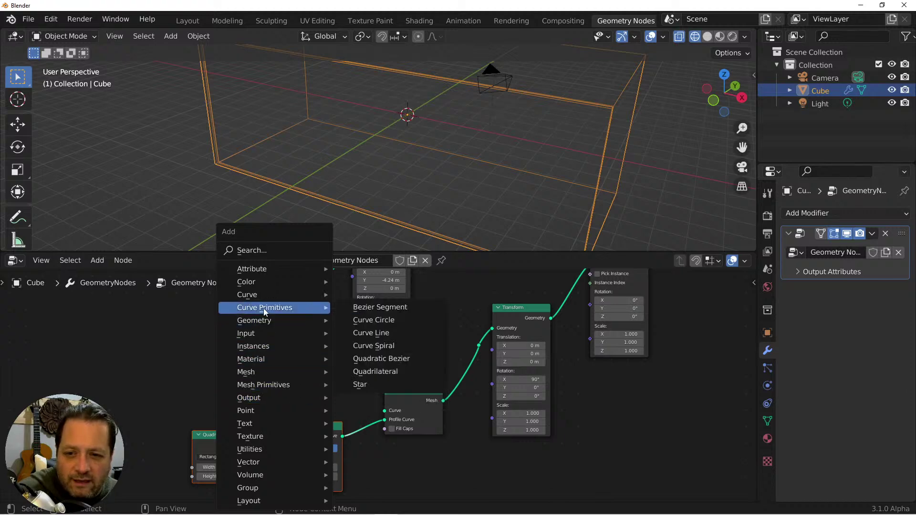
{"action": "left_click", "coordinate": [381, 333]}
{"action": "left_click", "coordinate": [106, 369]}
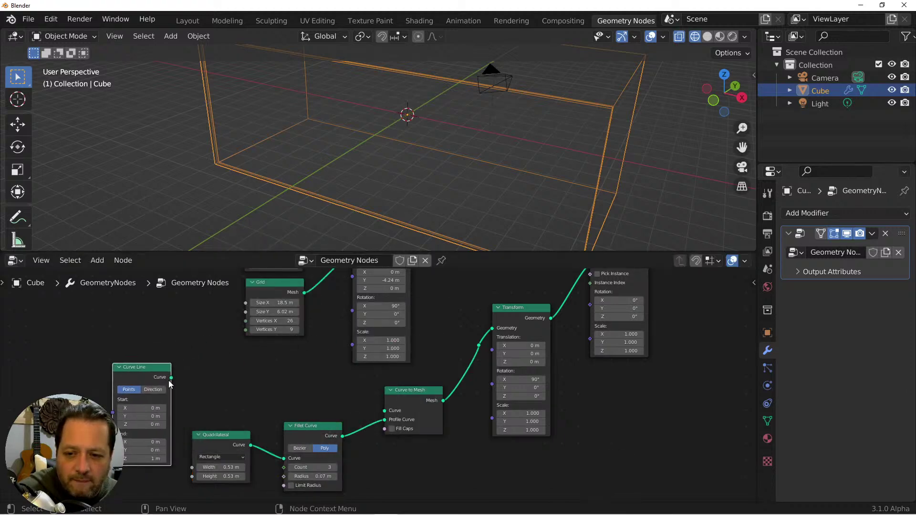
{"action": "left_click_drag", "start_coordinate": [171, 377], "coordinate": [385, 411]}
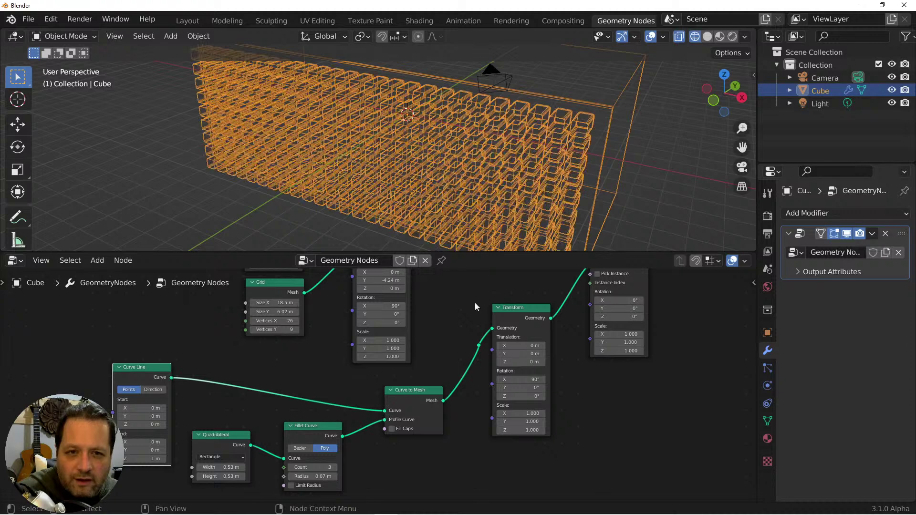
Examine the extruded facade blocks from the top in wireframe and in perspective with solid shading.
{"action": "key", "text": "z"}
{"action": "left_click", "coordinate": [604, 134]}
{"action": "mouse_move", "coordinate": [604, 134]}
{"action": "middle_mouse_down"}
{"action": "mouse_move", "coordinate": [566, 131]}
{"action": "mouse_move", "coordinate": [505, 158]}
{"action": "middle_mouse_up"}
{"action": "key", "text": "grave"}
{"action": "left_click", "coordinate": [523, 108]}
{"action": "key", "text": "z"}
{"action": "left_click", "coordinate": [504, 163]}
{"action": "scroll", "coordinate": [510, 197], "scroll_direction": "up", "scroll_amount": 3}
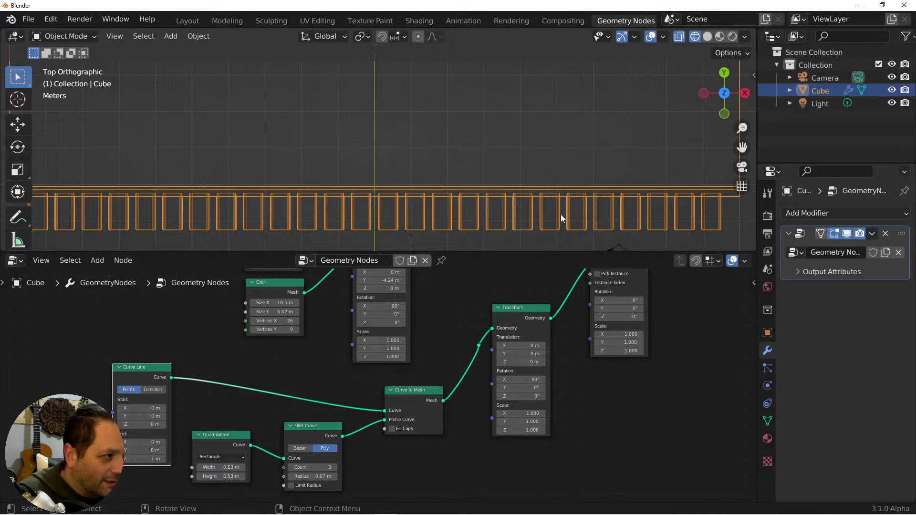
{"action": "mouse_move", "coordinate": [517, 196]}
{"action": "middle_mouse_down"}
{"action": "mouse_move", "coordinate": [440, 118]}
{"action": "mouse_move", "coordinate": [441, 102]}
{"action": "middle_mouse_up"}
{"action": "key", "text": "z"}
{"action": "key", "text": "z"}
{"action": "middle_click_drag", "start_coordinate": [441, 103], "coordinate": [427, 109]}
{"action": "scroll", "coordinate": [426, 113], "scroll_direction": "down", "scroll_amount": 6}
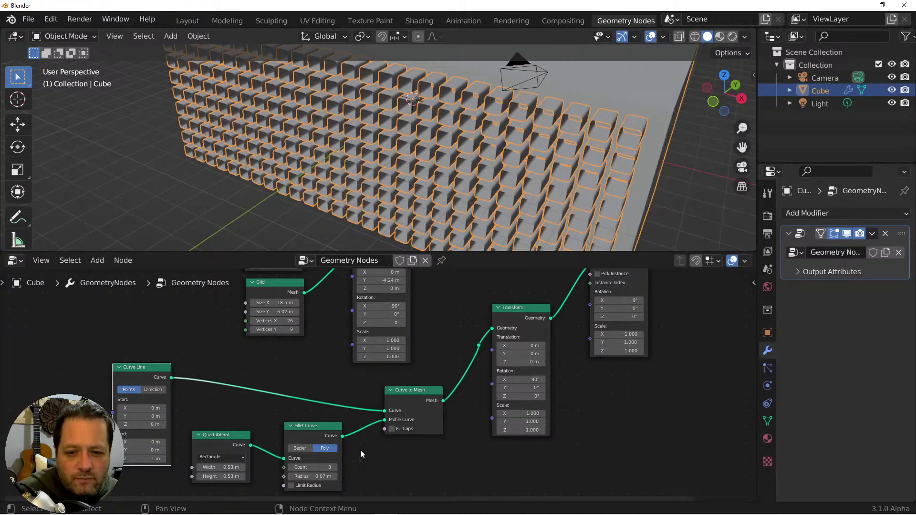
Enable Fill Caps on the Curve to Mesh node and check the closed blocks from the top in wireframe.
{"action": "left_click", "coordinate": [391, 428]}
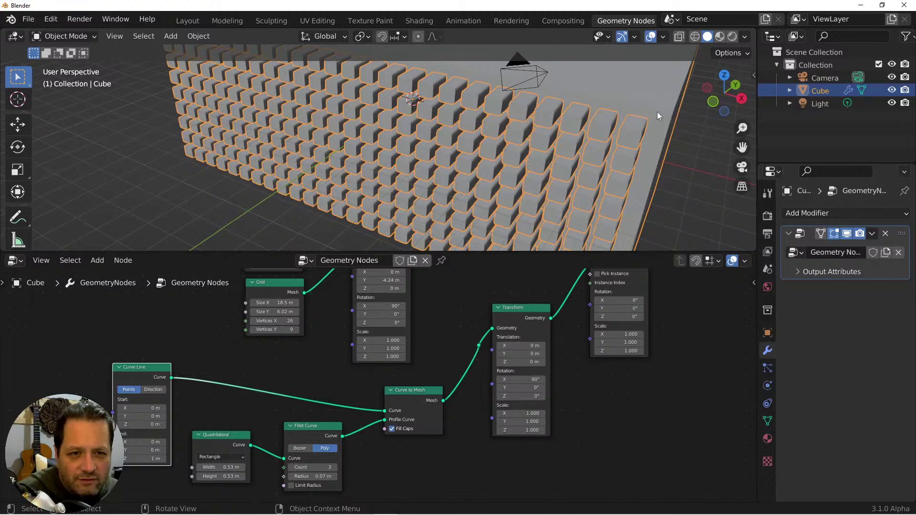
{"action": "mouse_move", "coordinate": [657, 111]}
{"action": "middle_mouse_down"}
{"action": "mouse_move", "coordinate": [546, 177]}
{"action": "mouse_move", "coordinate": [522, 205]}
{"action": "middle_mouse_up"}
{"action": "key", "text": "z"}
{"action": "left_click", "coordinate": [404, 201]}
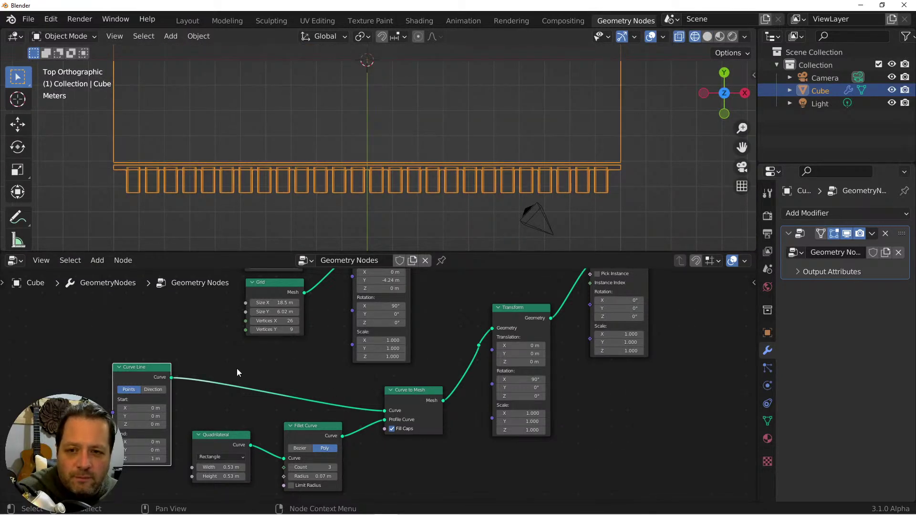
Set the Curve Line's End Z to 0.36 m and Start Z to -0.47 m, and check the block depth in solid perspective.
{"action": "middle_click_drag", "start_coordinate": [237, 369], "coordinate": [361, 359]}
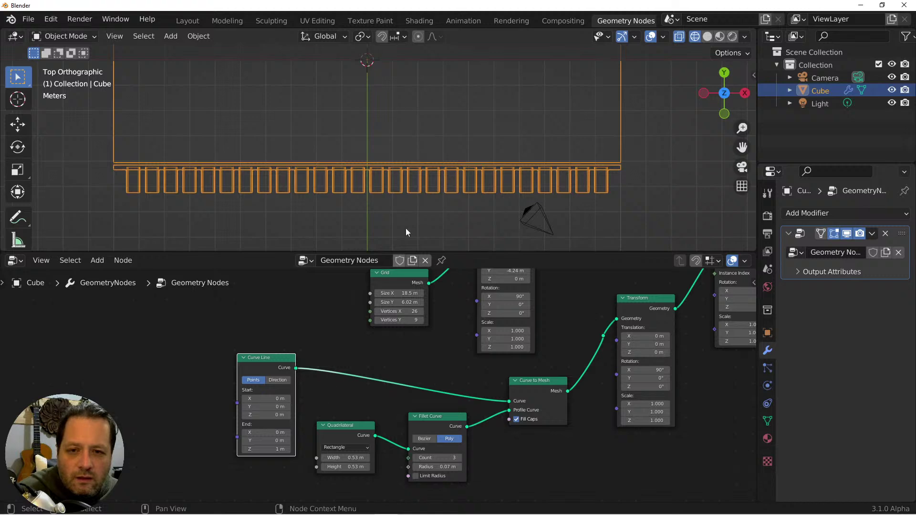
{"action": "scroll", "coordinate": [414, 171], "scroll_direction": "up", "scroll_amount": 3}
{"action": "middle_click_drag", "start_coordinate": [537, 155], "coordinate": [448, 181], "text": "shift"}
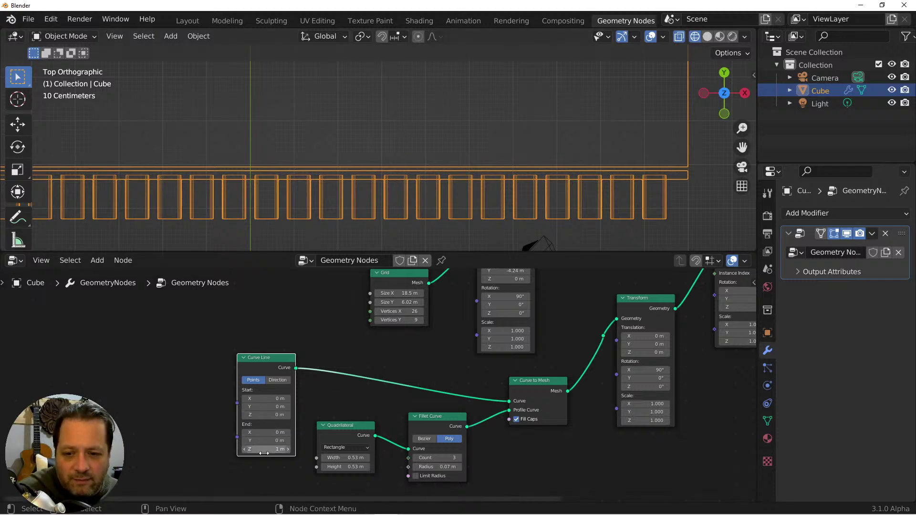
{"action": "left_click_drag", "start_coordinate": [264, 452], "coordinate": [250, 449]}
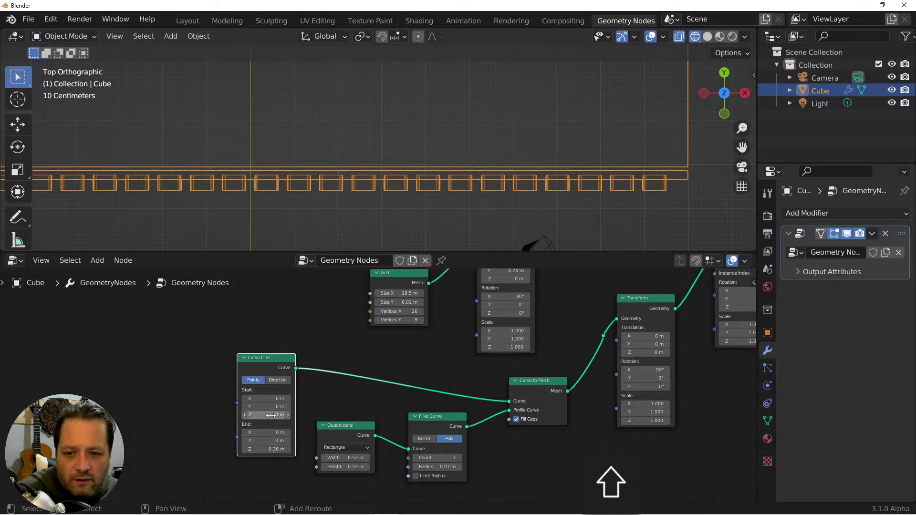
{"action": "left_click_drag", "start_coordinate": [270, 415], "coordinate": [248, 415]}
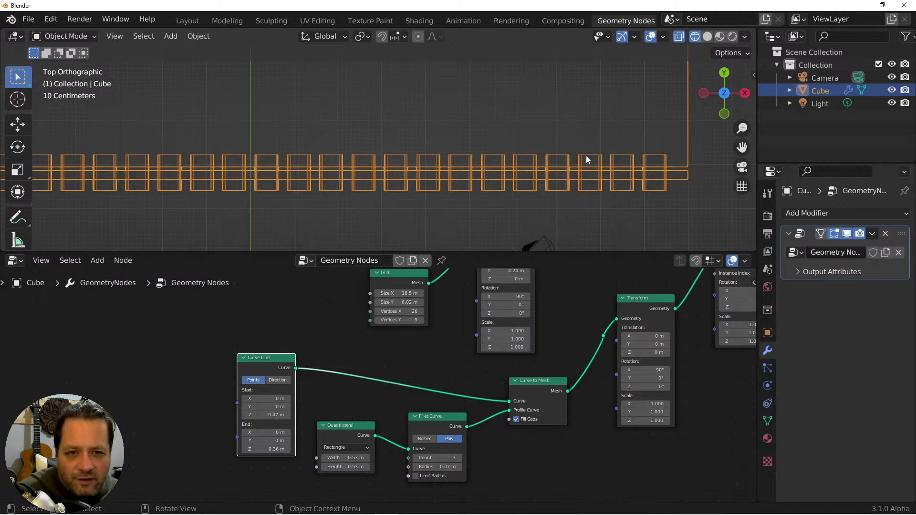
{"action": "middle_click_drag", "start_coordinate": [567, 191], "coordinate": [570, 178]}
{"action": "key", "text": "z"}
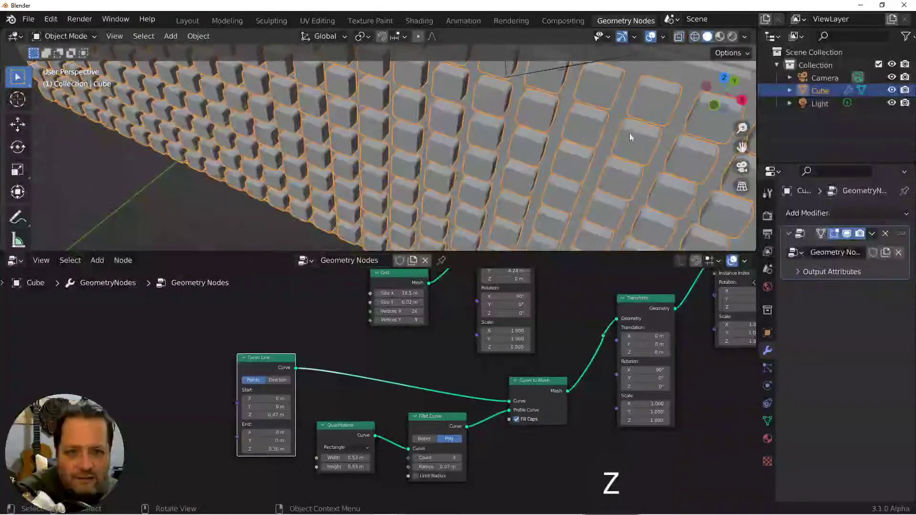
{"action": "scroll", "coordinate": [593, 129], "scroll_direction": "down", "scroll_amount": 3}
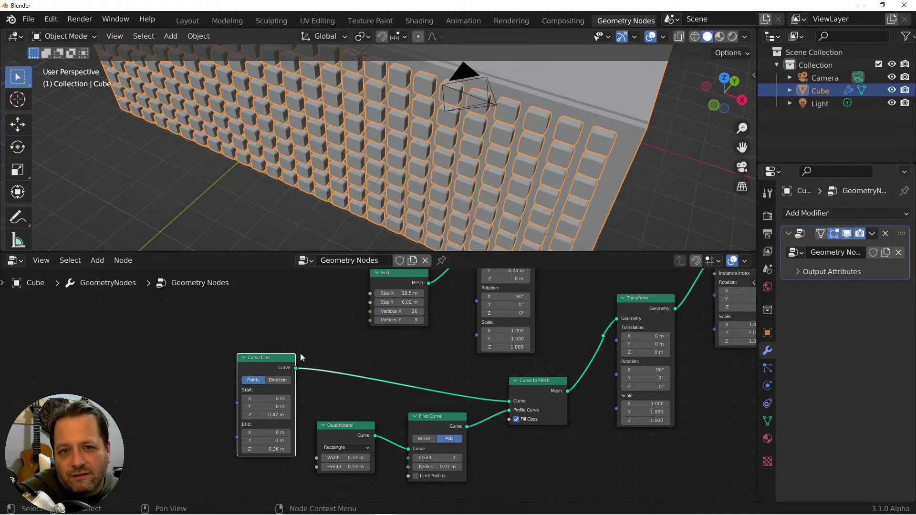
Try a Quadratic Bezier node instead of the Curve Line as the path for the Curve to Mesh node.
{"action": "left_click_drag", "start_coordinate": [273, 359], "coordinate": [158, 369]}
{"action": "right_click_drag", "start_coordinate": [231, 311], "coordinate": [239, 387], "text": "ctrl"}
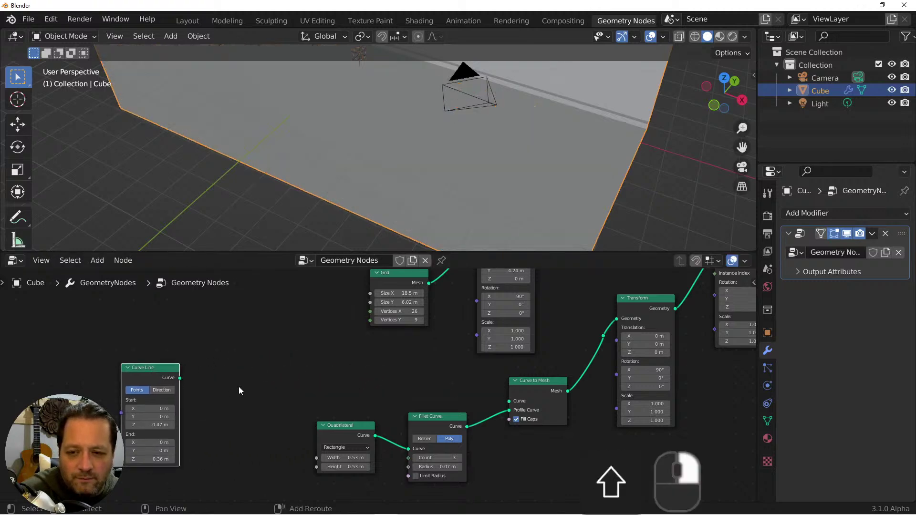
{"action": "key", "text": "shift+a"}
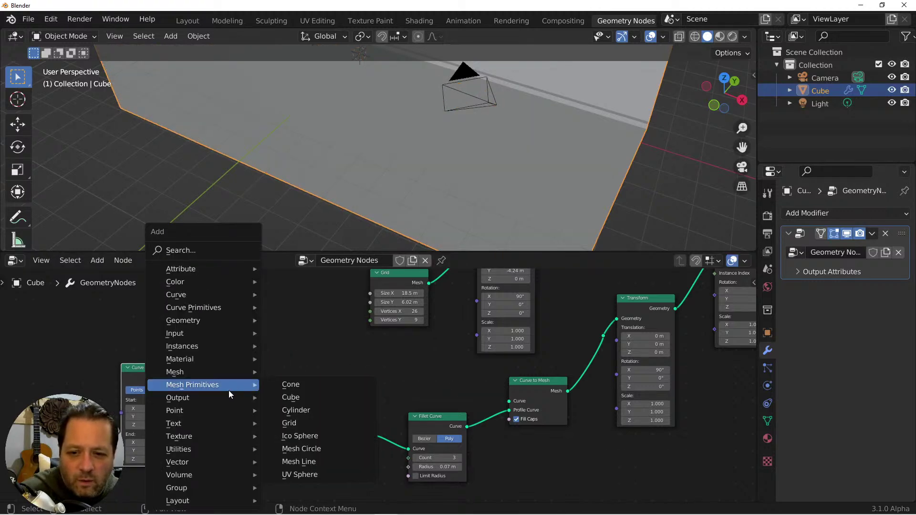
{"action": "mouse_move", "coordinate": [196, 294]}
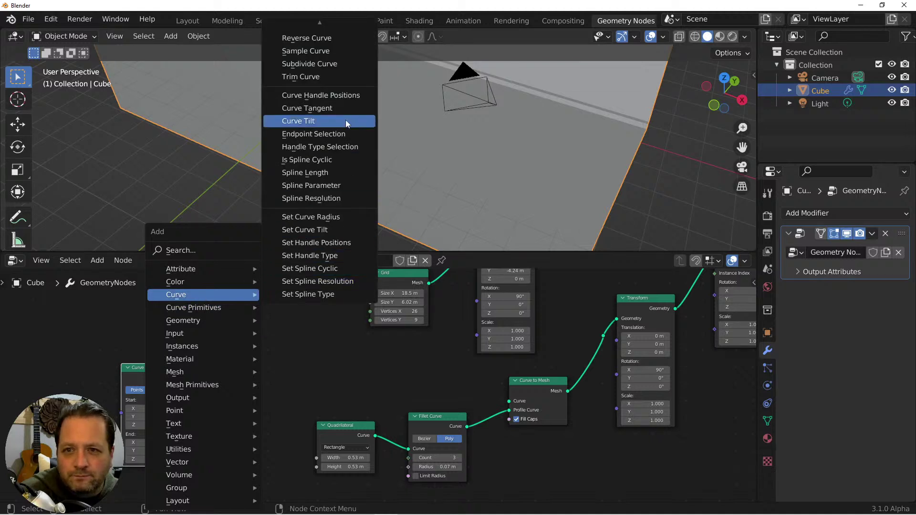
{"action": "mouse_move", "coordinate": [208, 308]}
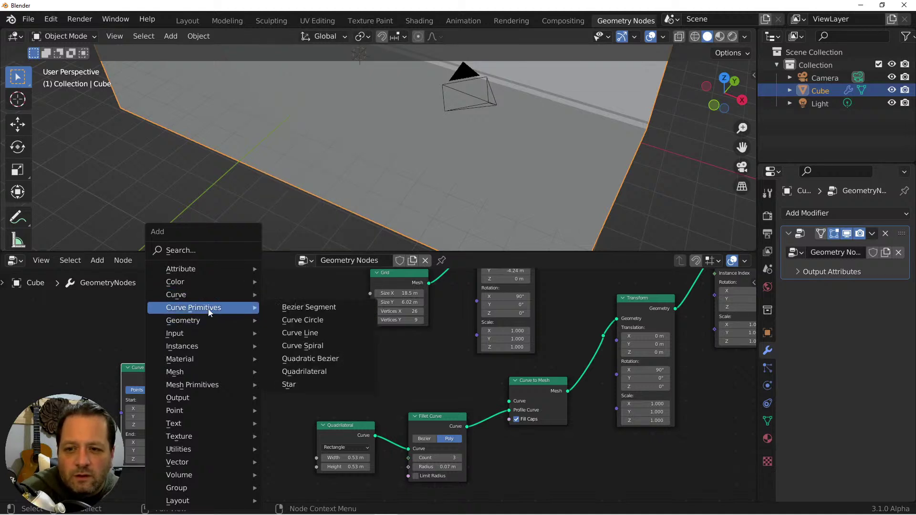
{"action": "left_click", "coordinate": [301, 361]}
{"action": "left_click", "coordinate": [221, 342]}
{"action": "left_click_drag", "start_coordinate": [293, 355], "coordinate": [509, 402]}
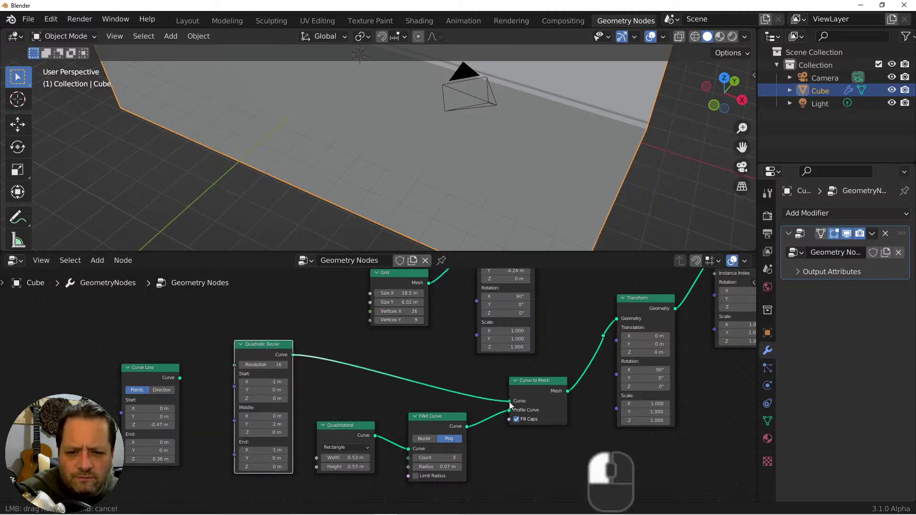
{"action": "middle_click_drag", "start_coordinate": [637, 176], "coordinate": [566, 106]}
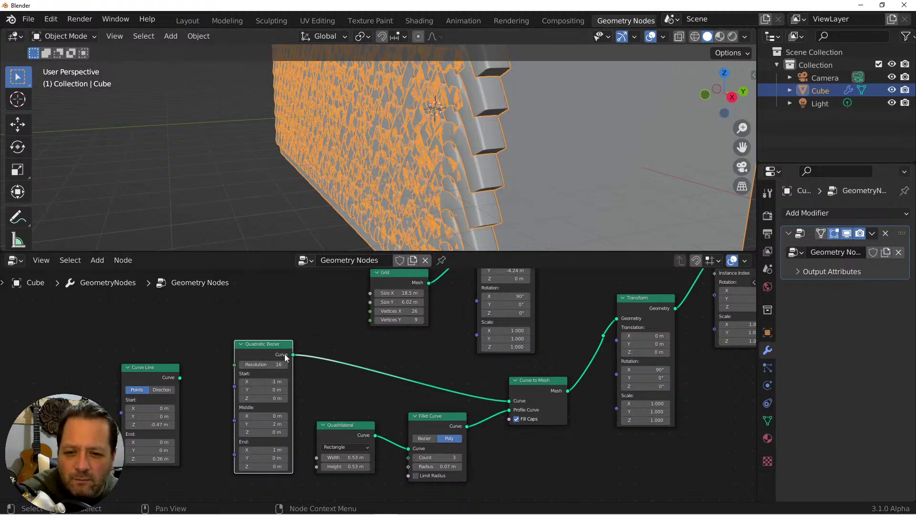
Delete the Quadratic Bezier node and reconnect the Curve Line to the Curve to Mesh node's Curve input.
{"action": "key", "text": "x"}
{"action": "left_click_drag", "start_coordinate": [173, 381], "coordinate": [510, 401]}
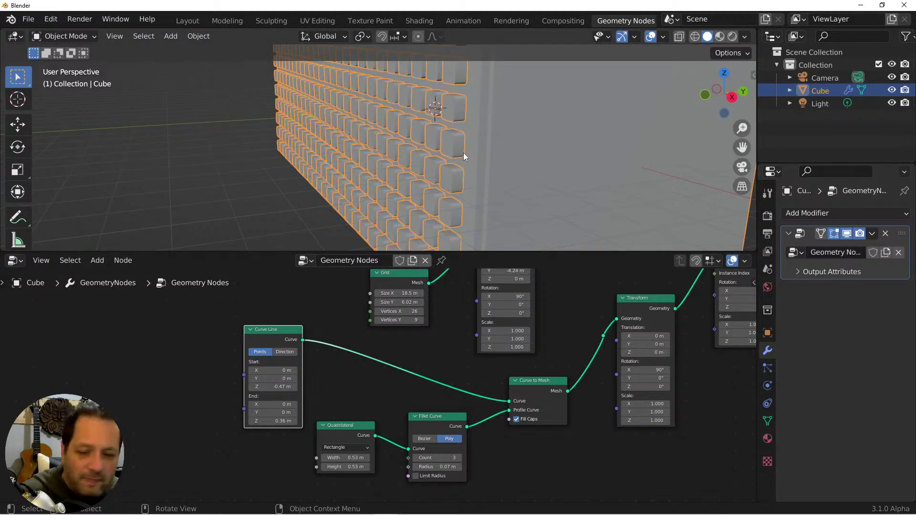
{"action": "left_click_drag", "start_coordinate": [258, 339], "coordinate": [260, 378]}
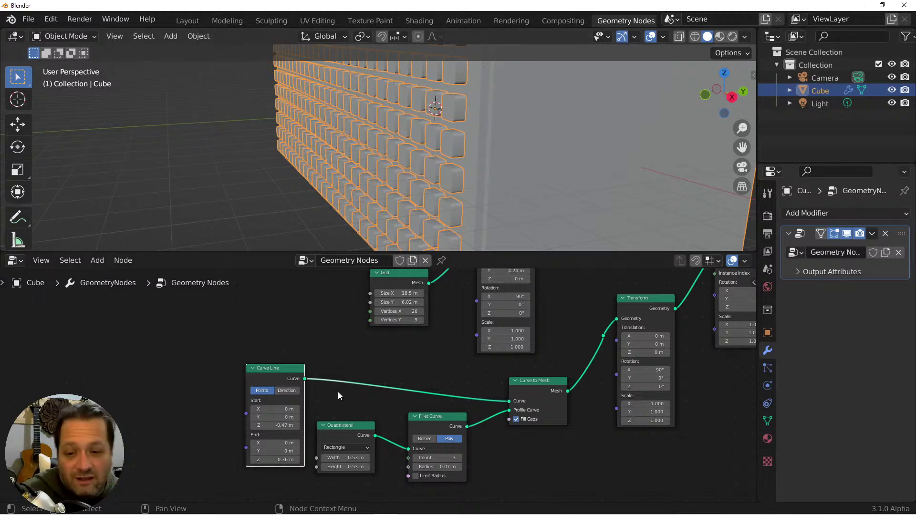
Try the Trapezoid shape on the Quadrilateral node, restore Rectangle, and check the facade from the front and in perspective.
{"action": "left_click", "coordinate": [355, 447]}
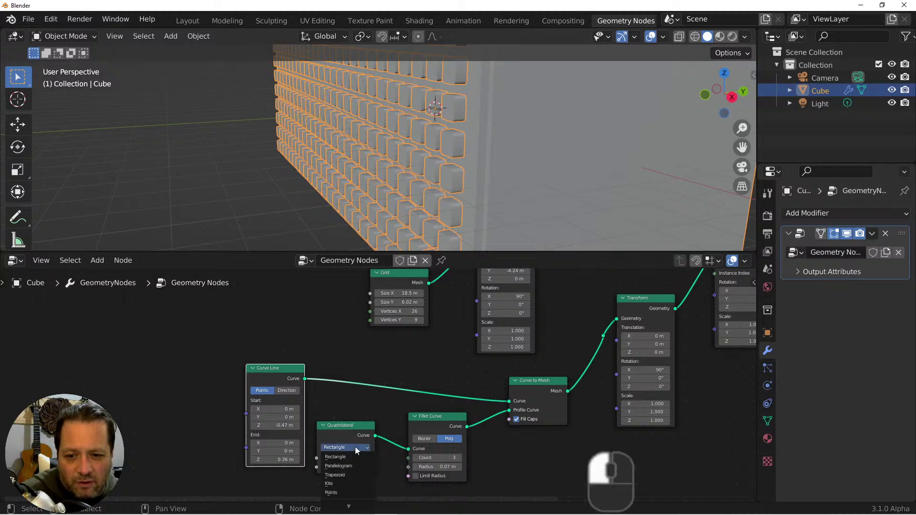
{"action": "left_click", "coordinate": [355, 474]}
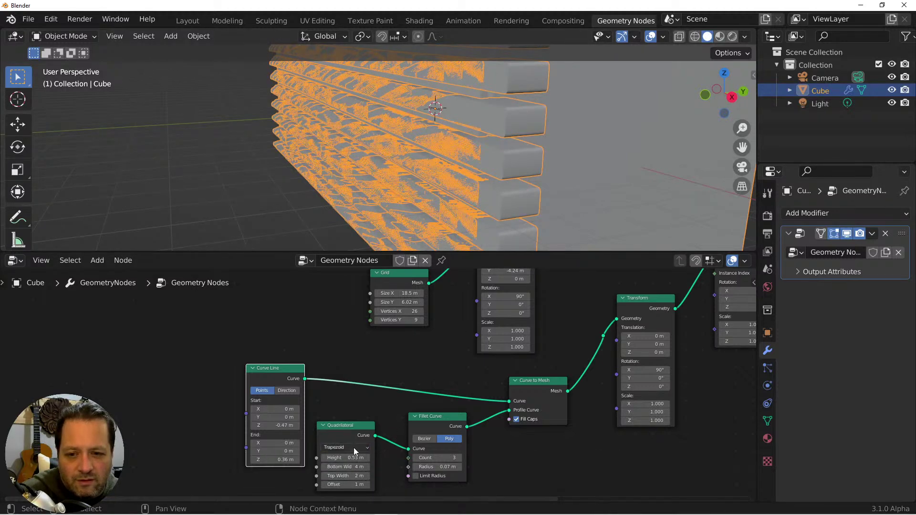
{"action": "left_click", "coordinate": [354, 447]}
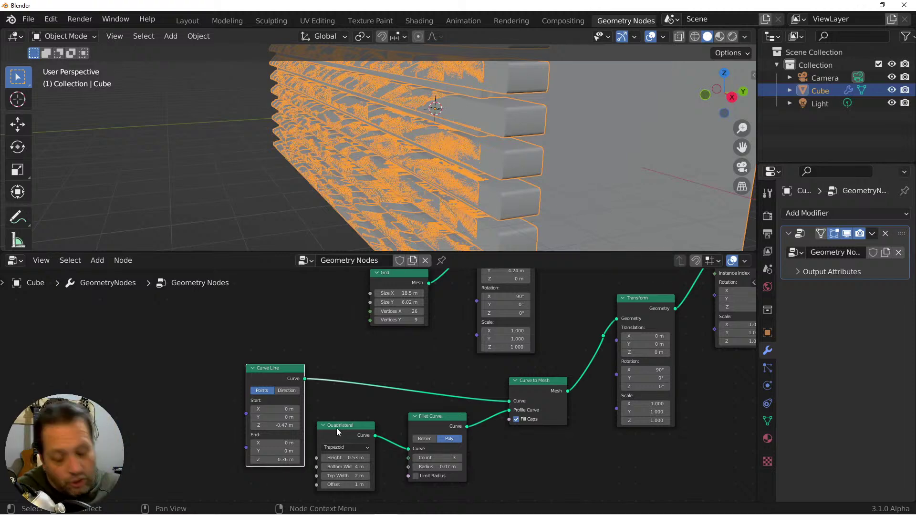
{"action": "left_click", "coordinate": [353, 449]}
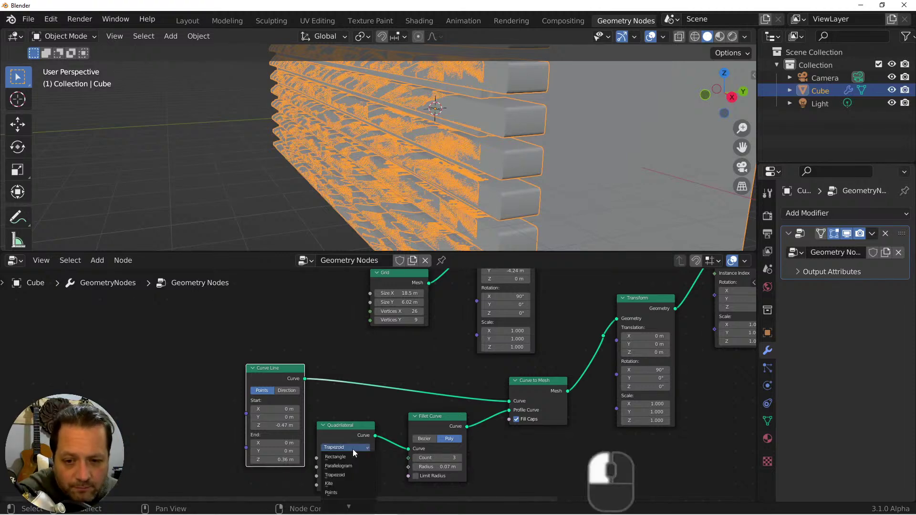
{"action": "left_click", "coordinate": [351, 458]}
{"action": "key", "text": "KP_1"}
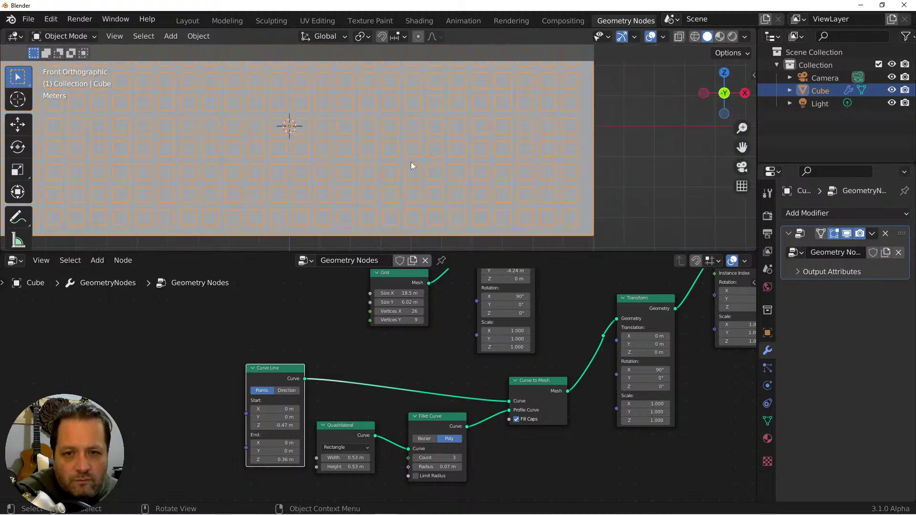
{"action": "scroll", "coordinate": [411, 163], "scroll_direction": "down", "scroll_amount": 2}
{"action": "middle_click_drag", "start_coordinate": [454, 113], "coordinate": [444, 137]}
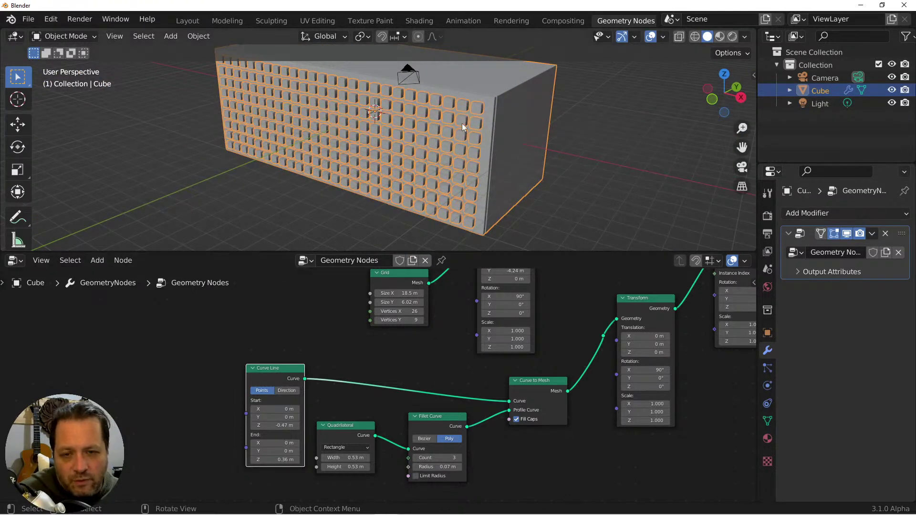
{"action": "left_click", "coordinate": [445, 119]}
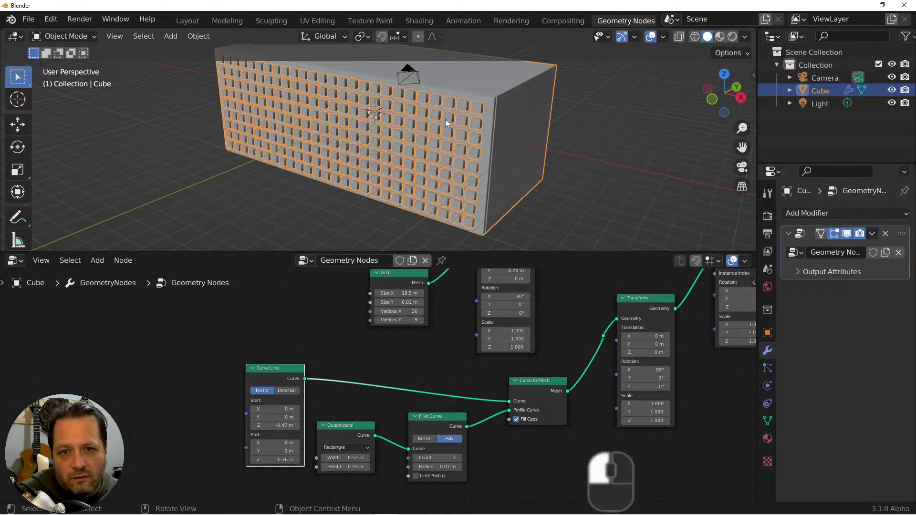
{"action": "key", "text": "g"}
{"action": "right_click", "coordinate": [420, 131]}
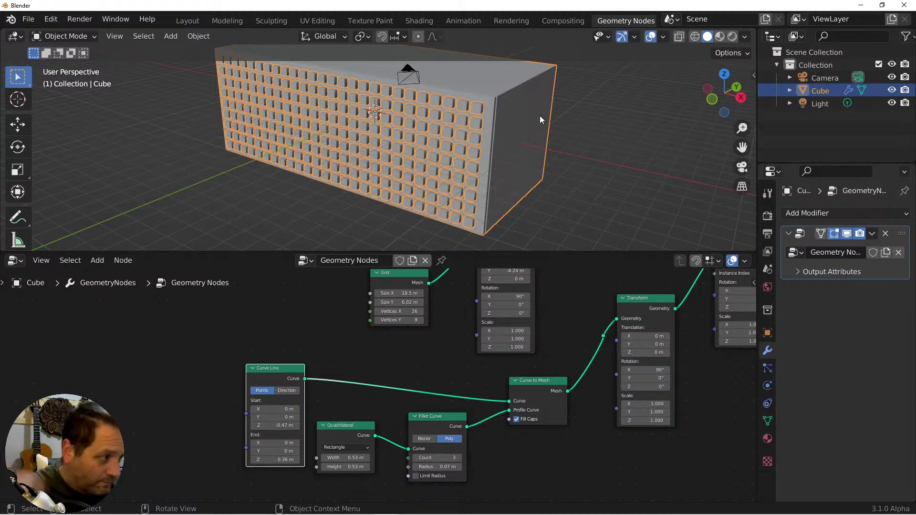
Examine how the block profile, Transform and Instance on Points nodes connect within the full node tree.
{"action": "middle_click_drag", "start_coordinate": [674, 305], "coordinate": [485, 379], "text": "shift"}
{"action": "scroll", "coordinate": [485, 379], "scroll_direction": "down", "scroll_amount": 4}
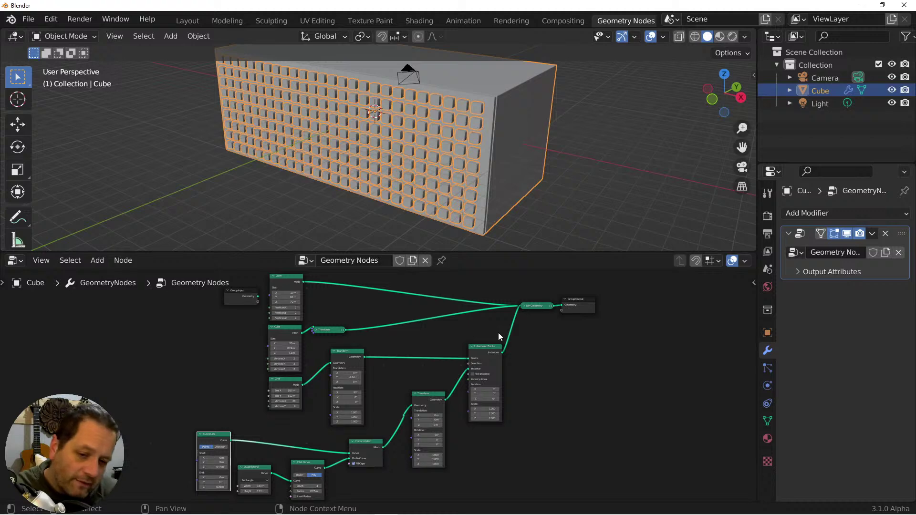
{"action": "left_click", "coordinate": [408, 427]}
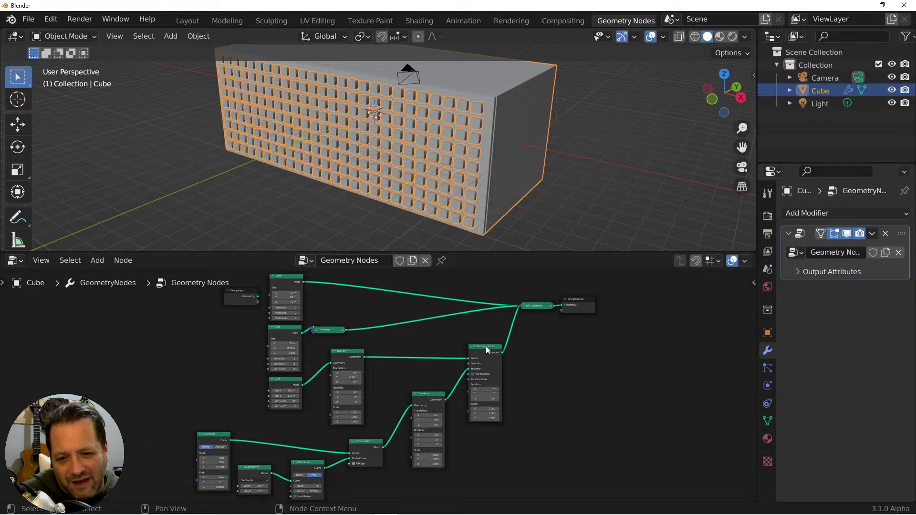
{"action": "scroll", "coordinate": [476, 367], "scroll_direction": "up", "scroll_amount": 3}
{"action": "scroll", "coordinate": [444, 365], "scroll_direction": "down", "scroll_amount": 2, "text": "shift"}
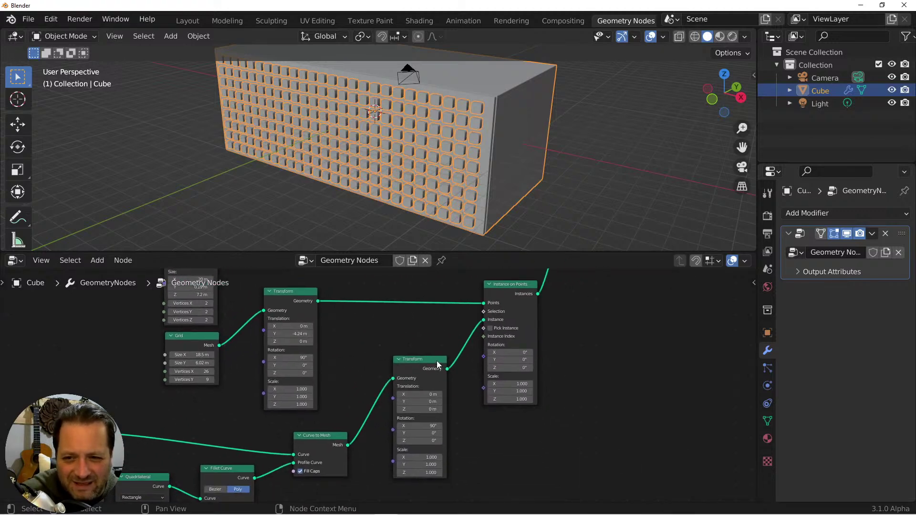
{"action": "scroll", "coordinate": [483, 345], "scroll_direction": "down", "scroll_amount": 3}
{"action": "scroll", "coordinate": [565, 308], "scroll_direction": "up", "scroll_amount": 2, "text": "shift"}
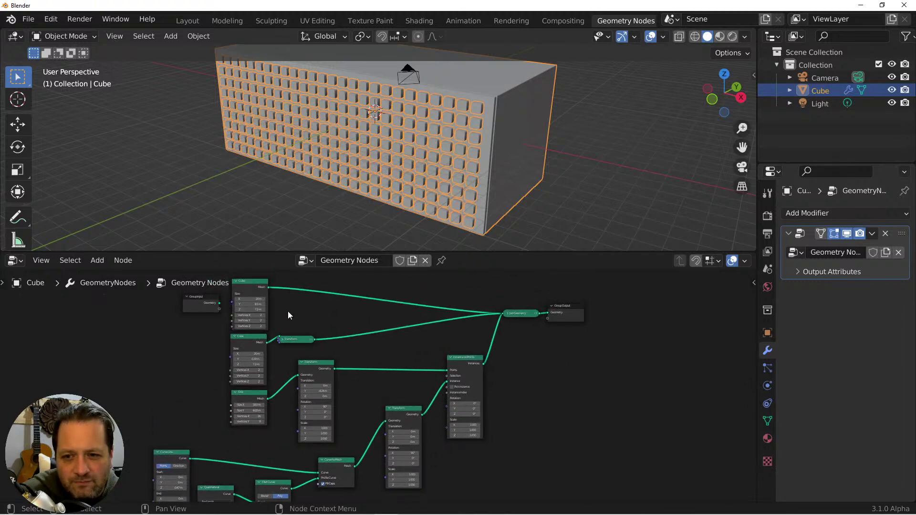
Try a larger X size on the main building's Cube node and undo the change.
{"action": "left_click", "coordinate": [247, 288]}
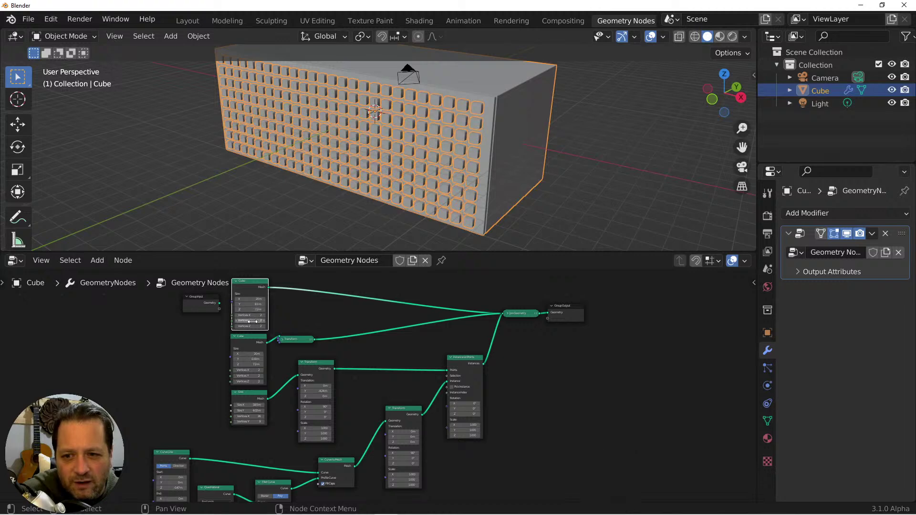
{"action": "mouse_move", "coordinate": [248, 300]}
{"action": "left_mouse_down"}
{"action": "mouse_move", "coordinate": [264, 299]}
{"action": "mouse_move", "coordinate": [256, 299]}
{"action": "left_mouse_up"}
{"action": "key", "text": "ctrl+x"}
{"action": "key", "text": "ctrl+z"}
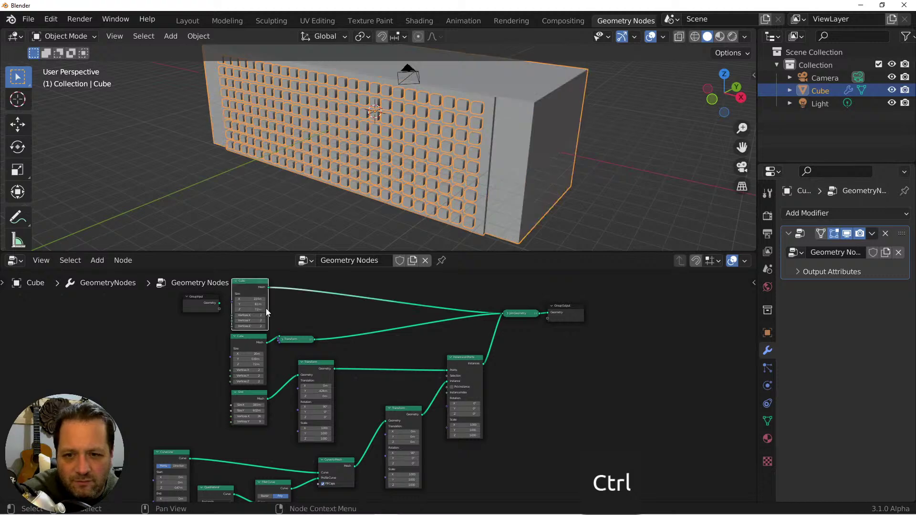
{"action": "key", "text": "ctrl+z"}
Move the Join Geometry and Group Output nodes farther away from Instance on Points to make room in the tree.
{"action": "left_click", "coordinate": [249, 338]}
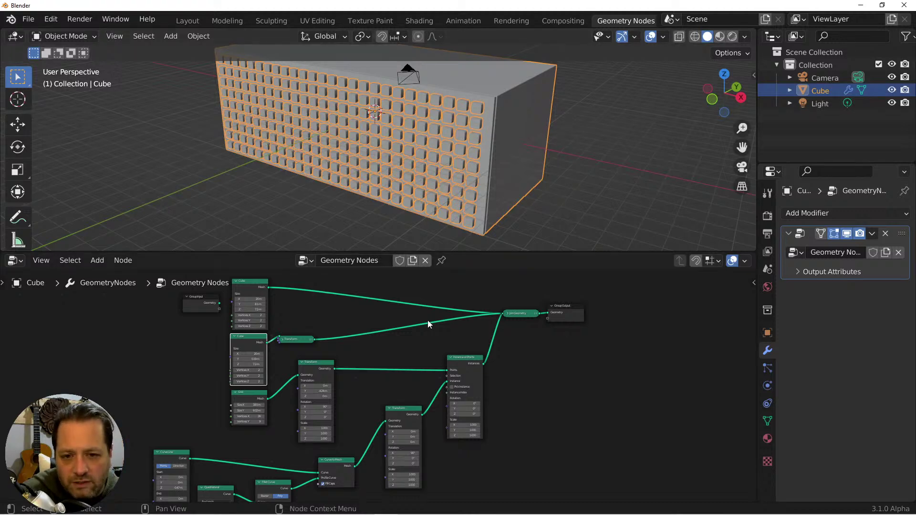
{"action": "left_click_drag", "start_coordinate": [607, 339], "coordinate": [501, 294]}
{"action": "key", "text": "g"}
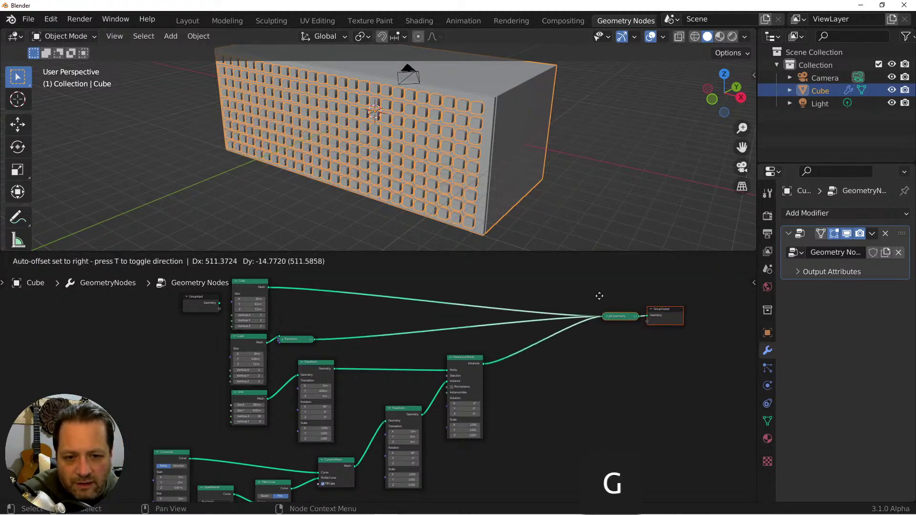
{"action": "left_click", "coordinate": [601, 293]}
Add a Mesh Boolean node set to Difference between Instance on Points and Join Geometry.
{"action": "scroll", "coordinate": [565, 328], "scroll_direction": "up", "scroll_amount": 5}
{"action": "middle_click_drag", "start_coordinate": [552, 330], "coordinate": [545, 340], "text": "shift"}
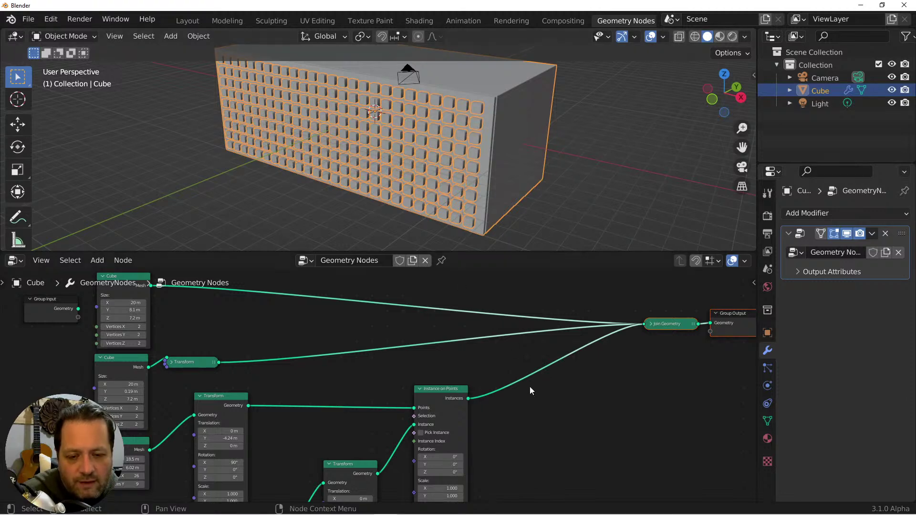
{"action": "key", "text": "shift+a"}
{"action": "mouse_move", "coordinate": [528, 387]}
{"action": "mouse_move", "coordinate": [488, 374]}
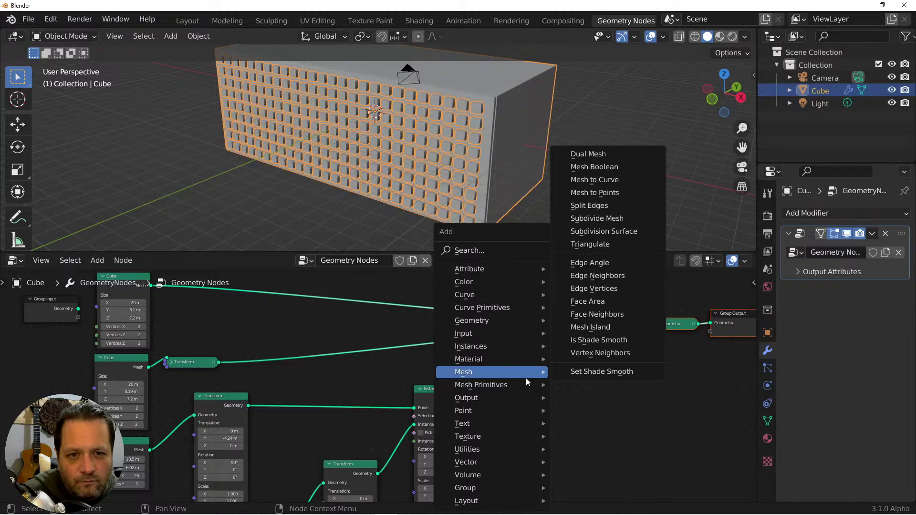
{"action": "left_click", "coordinate": [594, 167]}
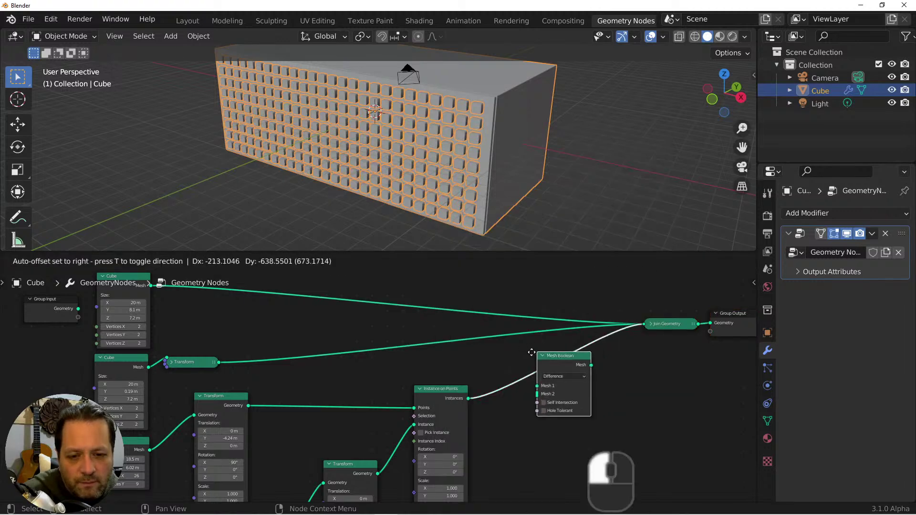
{"action": "left_click", "coordinate": [499, 349]}
Feed the block instances into the Boolean's Mesh 2 and the thin facade cube's Transform into Mesh 1, cutting its link to Join Geometry.
{"action": "left_click_drag", "start_coordinate": [470, 398], "coordinate": [491, 385]}
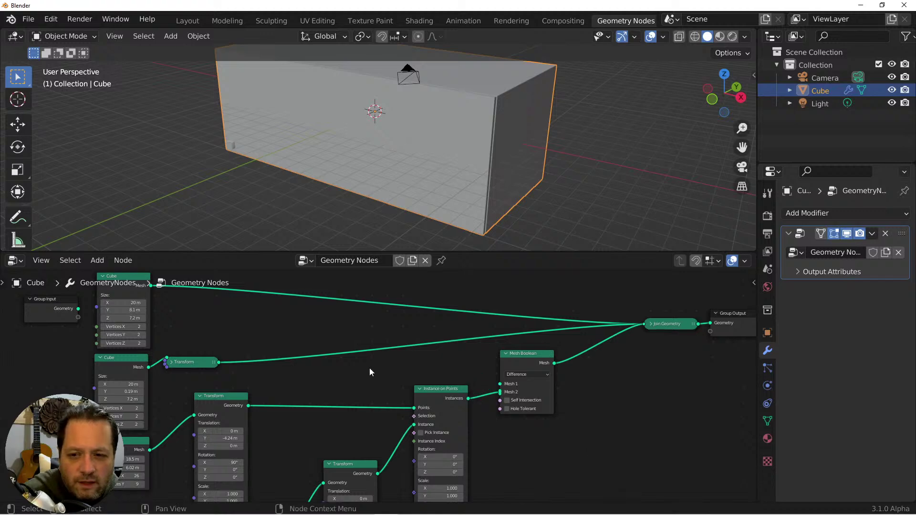
{"action": "right_click_drag", "start_coordinate": [495, 335], "coordinate": [458, 352], "text": "ctrl"}
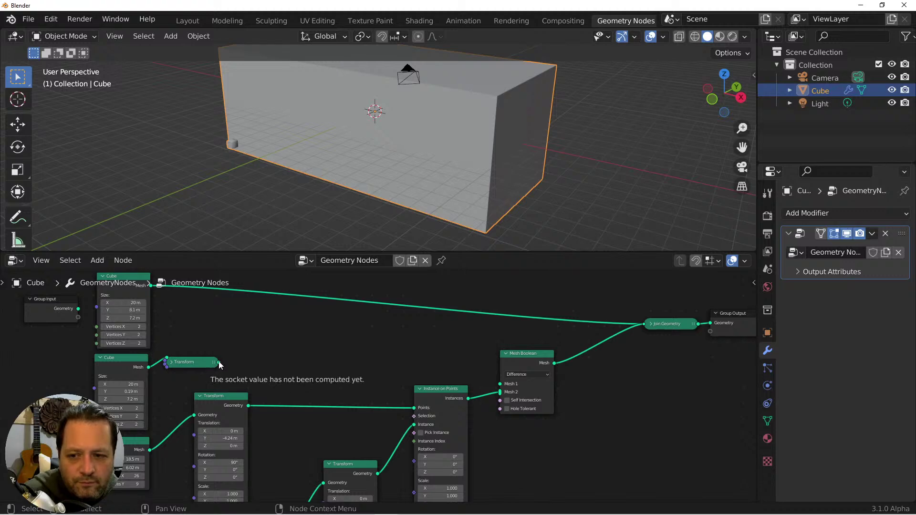
{"action": "left_click_drag", "start_coordinate": [219, 363], "coordinate": [500, 385]}
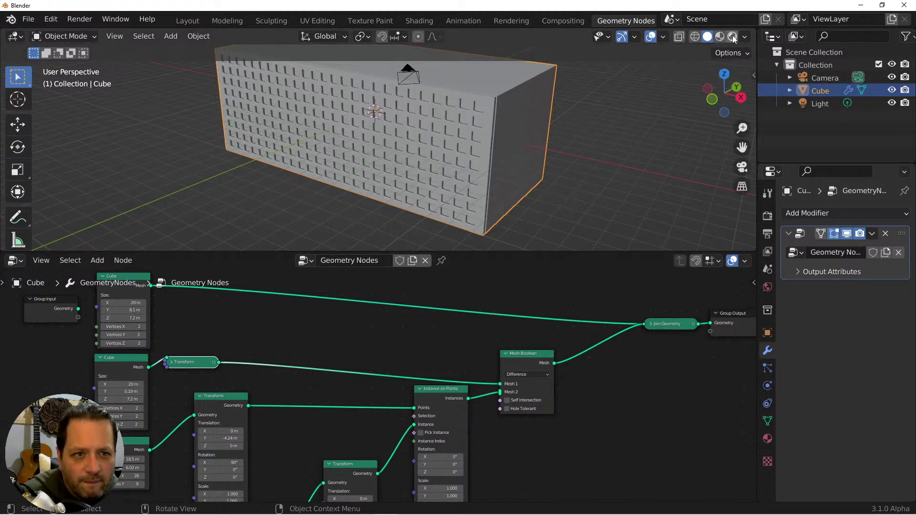
Switch the viewport to rendered shading and view the facade openings from nearer the front.
{"action": "left_click", "coordinate": [720, 37]}
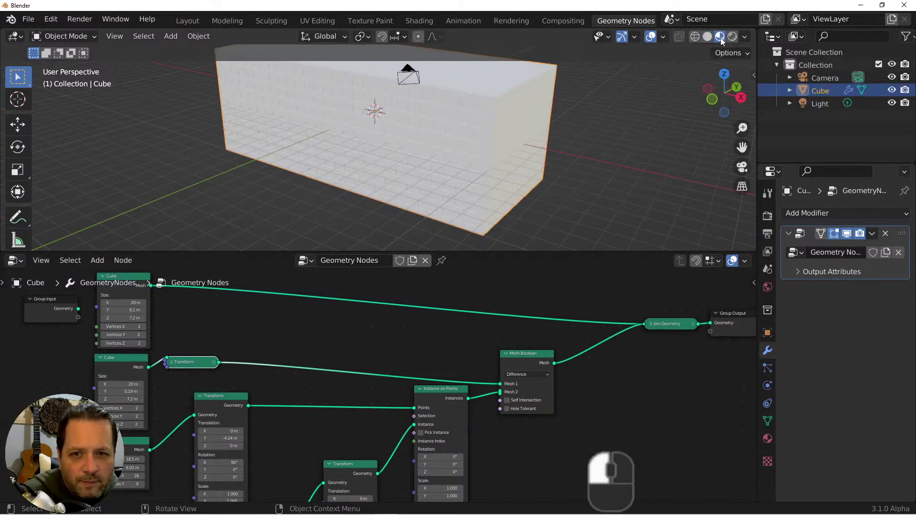
{"action": "left_click", "coordinate": [733, 38]}
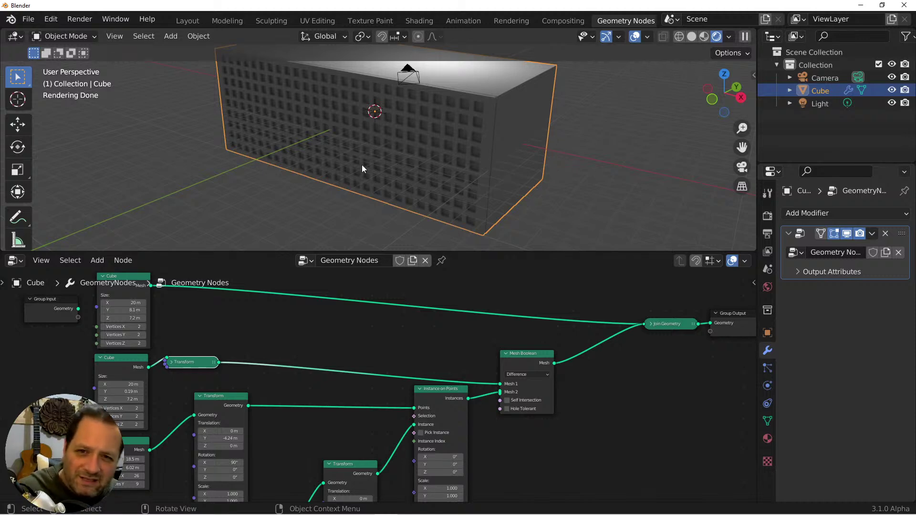
{"action": "middle_click_drag", "start_coordinate": [362, 164], "coordinate": [396, 130]}
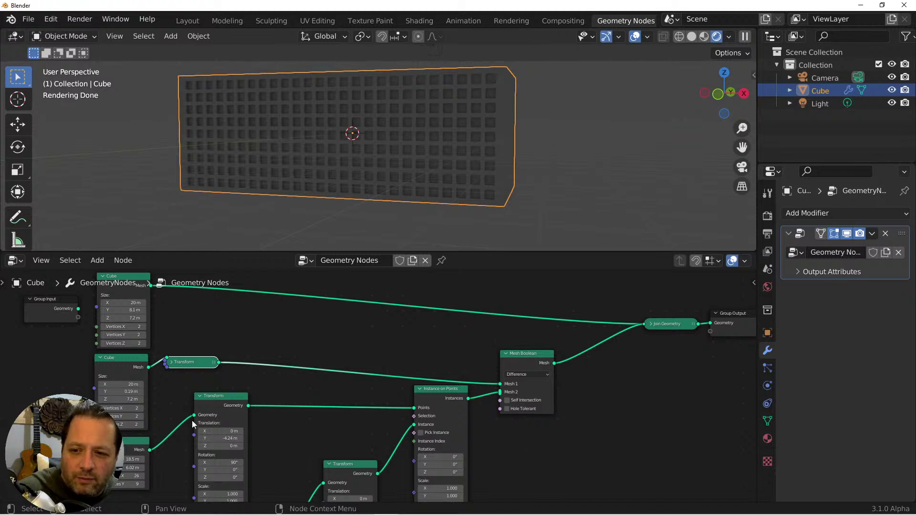
Try Vertices X of 3 on the thin facade Cube and more Vertices Y on the Grid, restoring them to 2 and 9.
{"action": "middle_click_drag", "start_coordinate": [172, 400], "coordinate": [225, 397]}
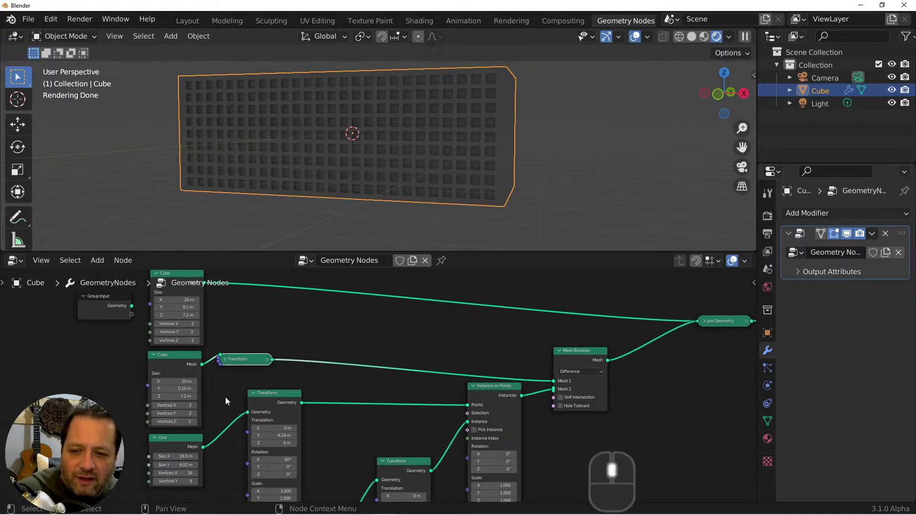
{"action": "left_click", "coordinate": [195, 405]}
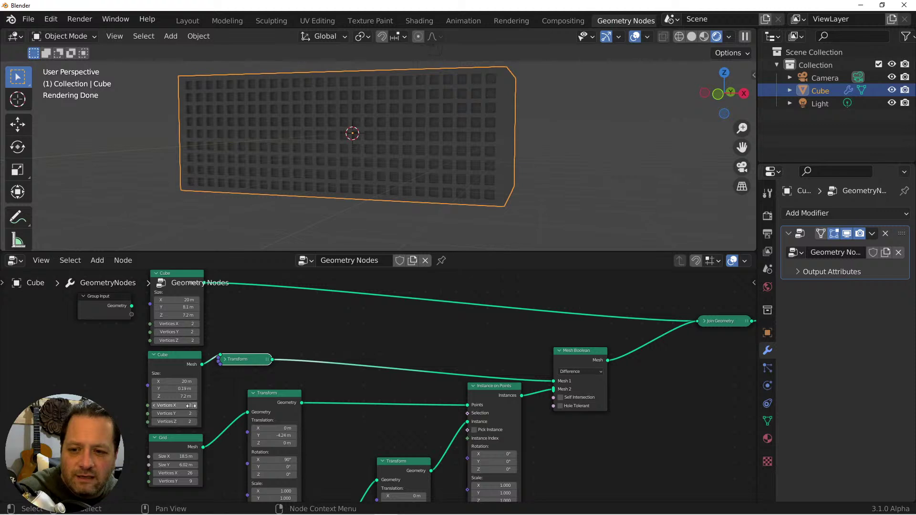
{"action": "left_click", "coordinate": [153, 407]}
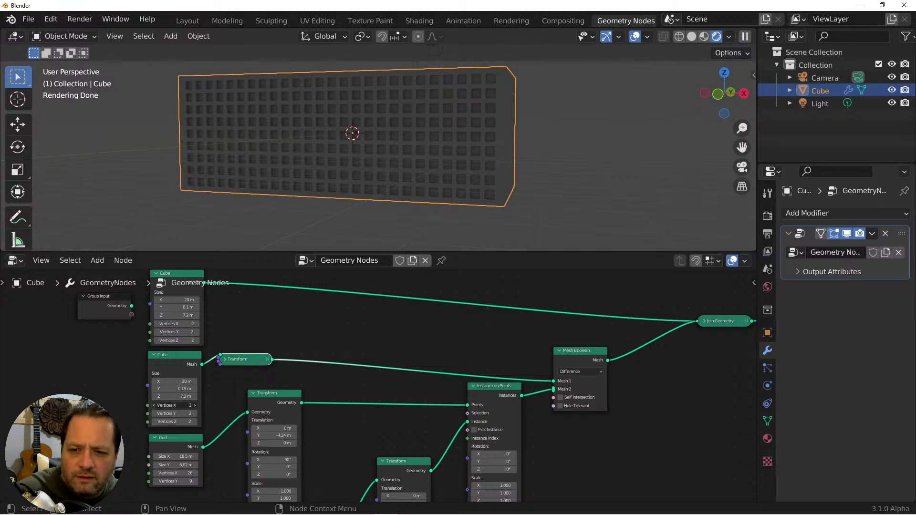
{"action": "left_click", "coordinate": [196, 482]}
{"action": "left_click", "coordinate": [196, 481]}
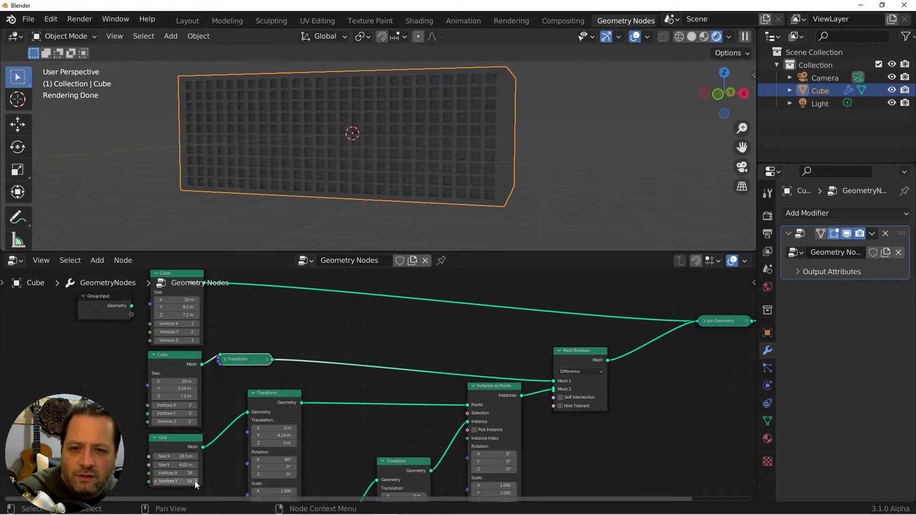
{"action": "left_click", "coordinate": [195, 481]}
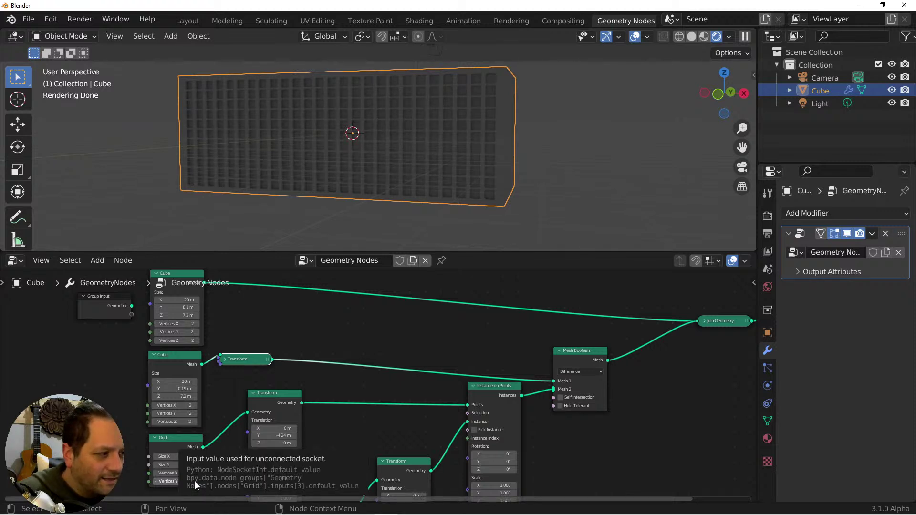
{"action": "left_click", "coordinate": [155, 482]}
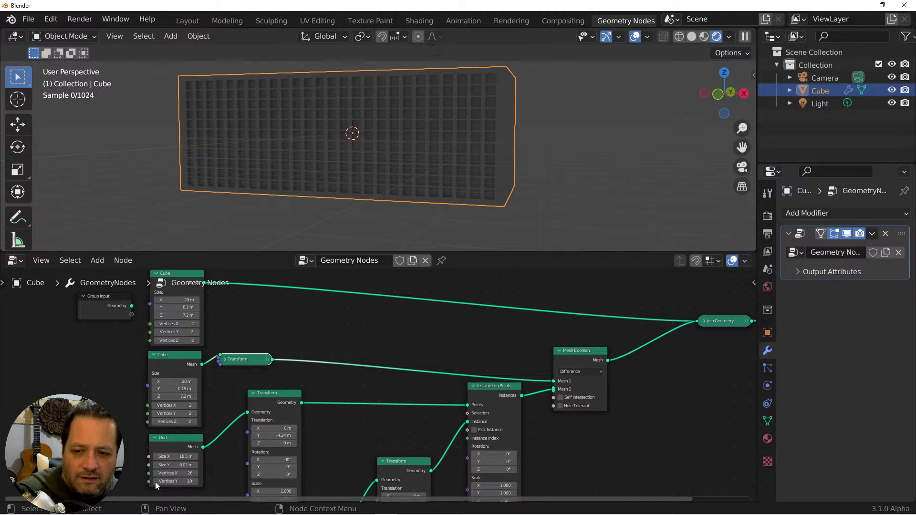
{"action": "left_click", "coordinate": [156, 482]}
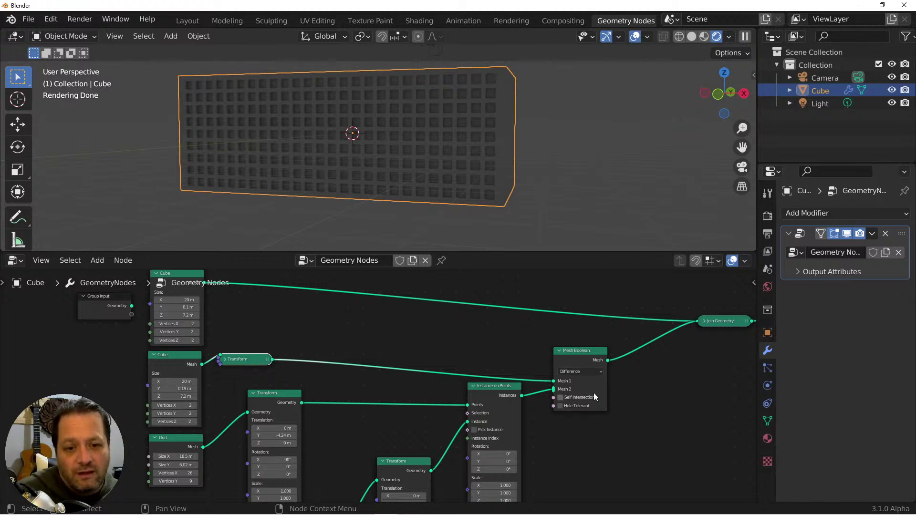
Turn on the Timings overlay in the node editor.
{"action": "left_click", "coordinate": [745, 260]}
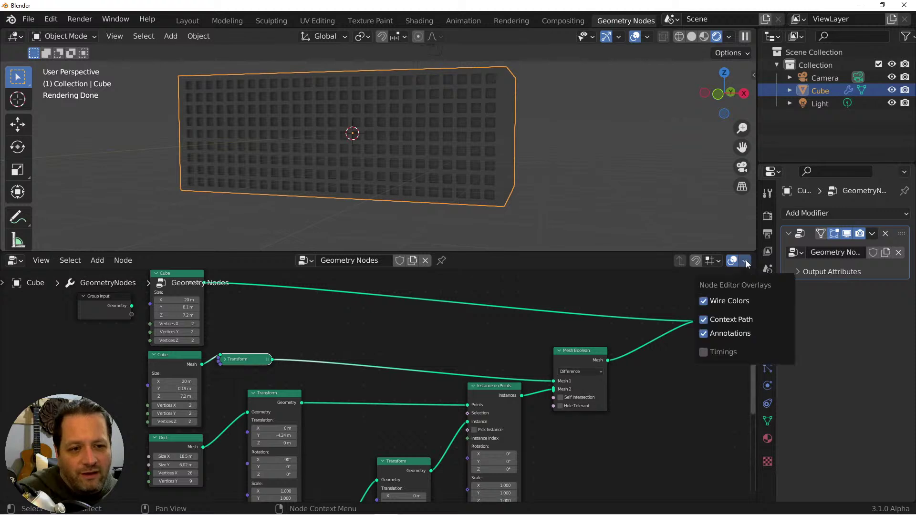
{"action": "left_click", "coordinate": [660, 288]}
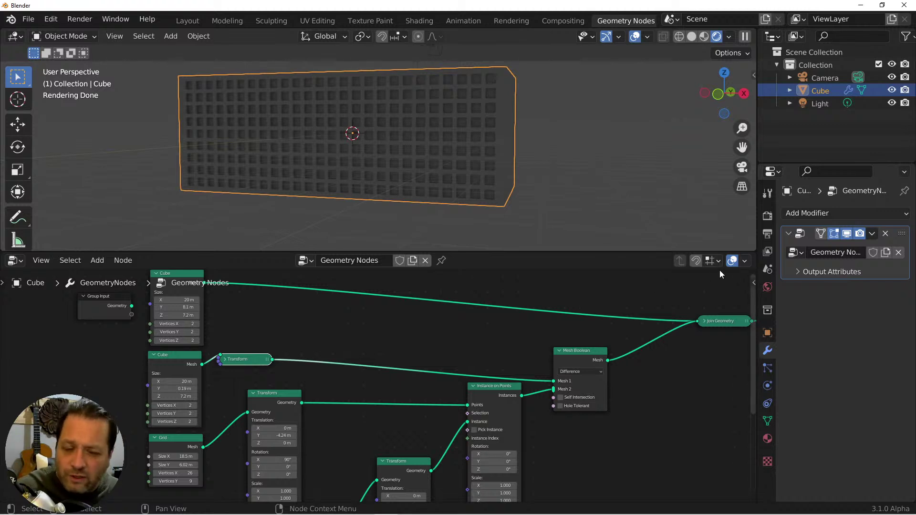
{"action": "left_click", "coordinate": [745, 261]}
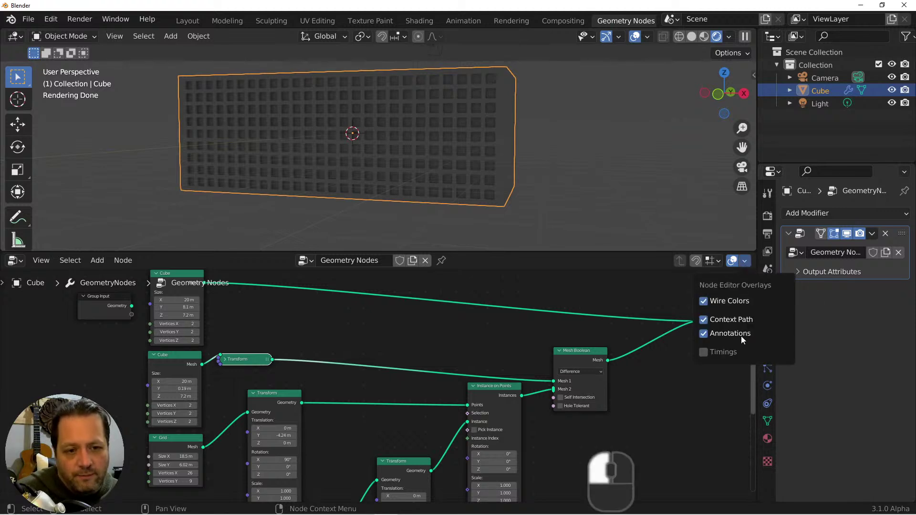
{"action": "left_click", "coordinate": [705, 352]}
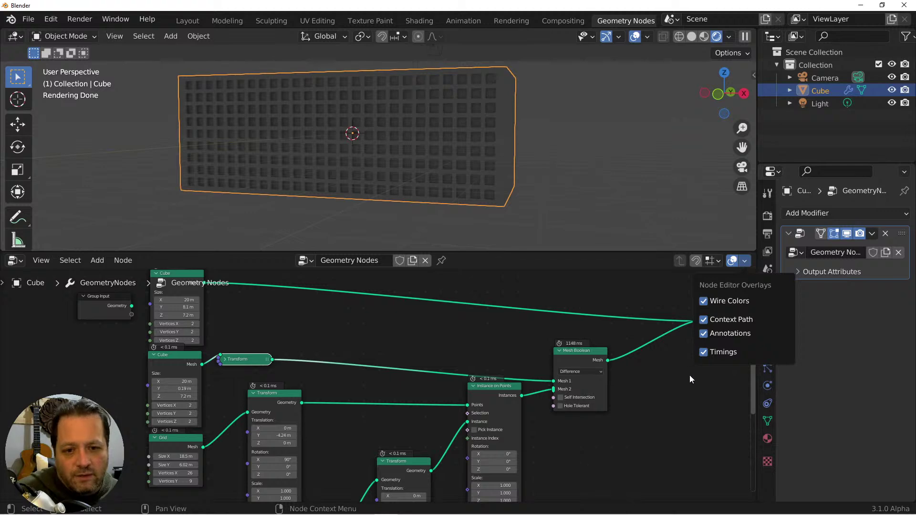
Check the execution times across the node tree and shift the Mesh Boolean node slightly away from Instance on Points.
{"action": "scroll", "coordinate": [661, 374], "scroll_direction": "up", "scroll_amount": 2}
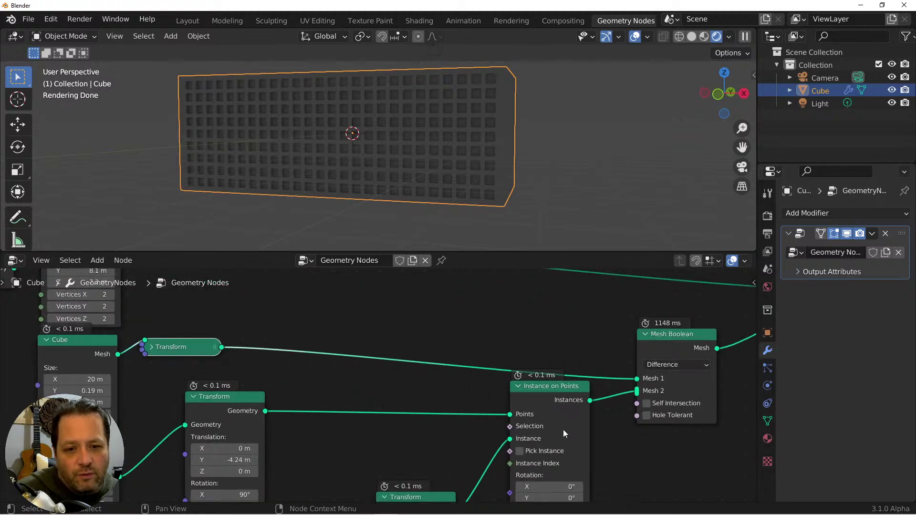
{"action": "scroll", "coordinate": [400, 373], "scroll_direction": "down", "scroll_amount": 2}
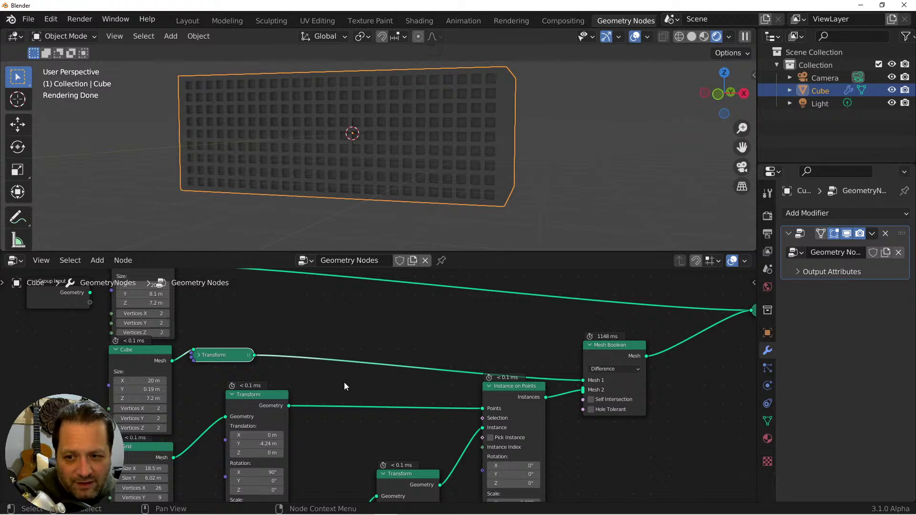
{"action": "middle_click_drag", "start_coordinate": [344, 382], "coordinate": [332, 341]}
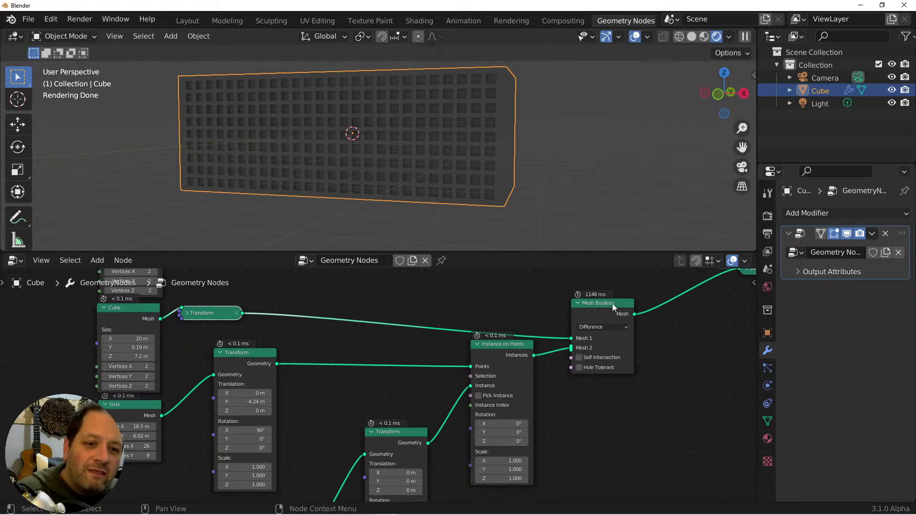
{"action": "left_click_drag", "start_coordinate": [613, 306], "coordinate": [619, 299]}
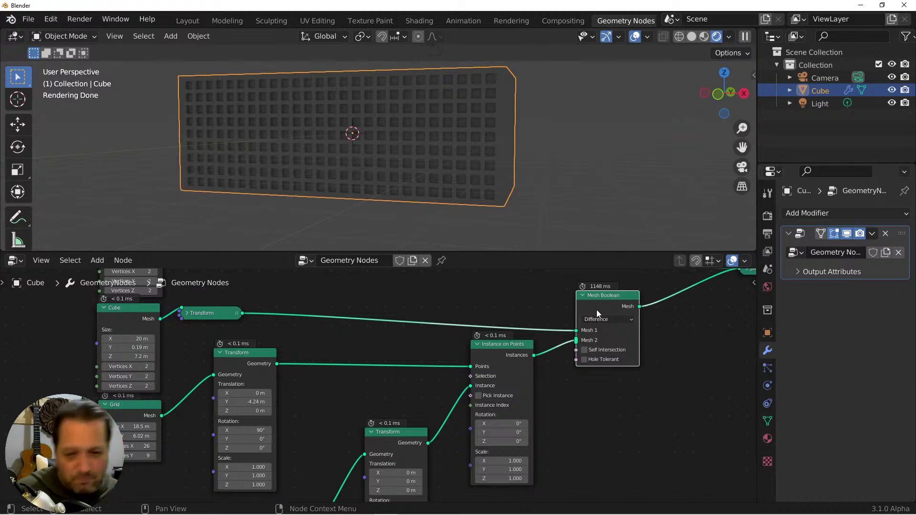
{"action": "scroll", "coordinate": [596, 313], "scroll_direction": "down", "scroll_amount": 2}
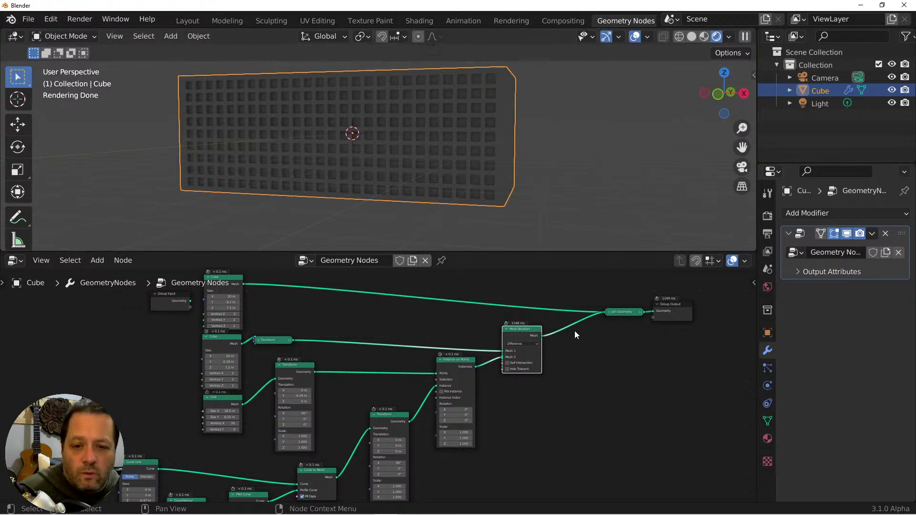
Shift the Mesh Boolean node slightly right and move the Join Geometry and Group Output nodes up to free space in the tree.
{"action": "left_click_drag", "start_coordinate": [531, 334], "coordinate": [540, 334]}
{"action": "left_click_drag", "start_coordinate": [711, 342], "coordinate": [604, 299]}
{"action": "key", "text": "g"}
{"action": "left_click", "coordinate": [615, 258]}
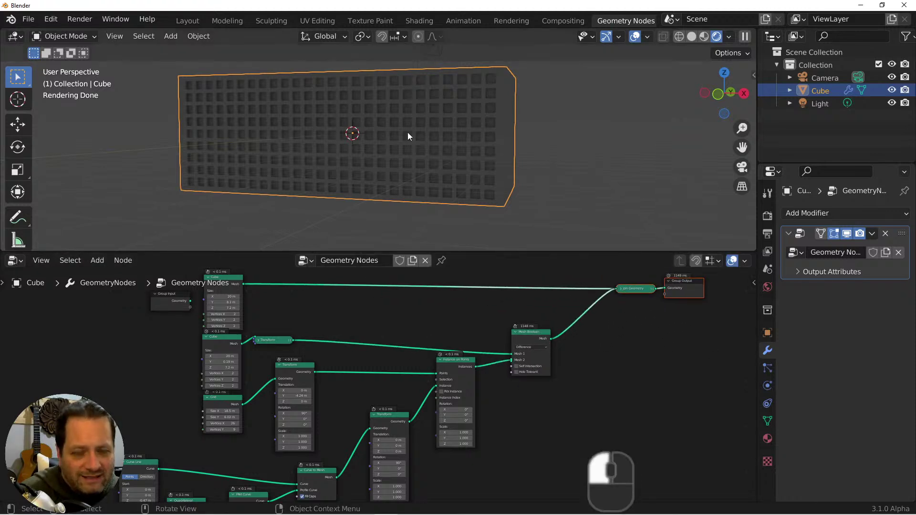
Add a reroute on the link from Transform to Mesh 1, raise it above the link, and move Mesh Boolean further from it.
{"action": "scroll", "coordinate": [573, 356], "scroll_direction": "up", "scroll_amount": 3}
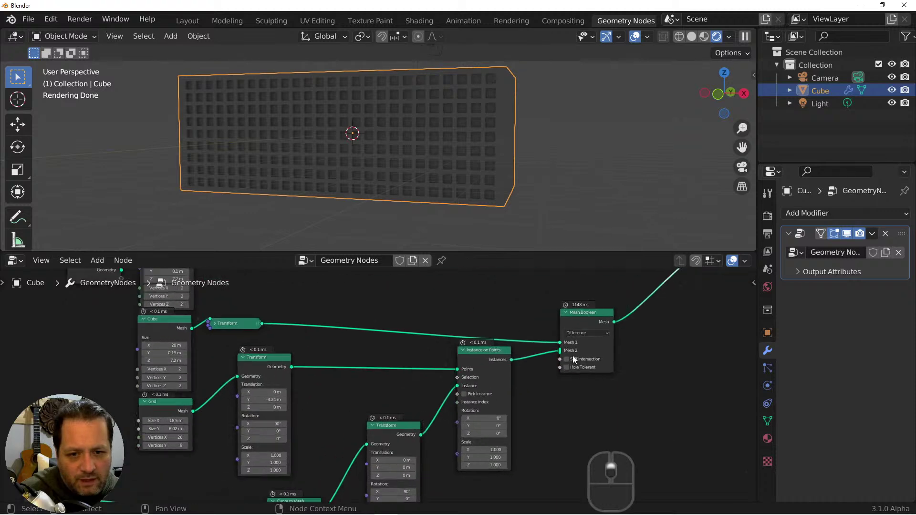
{"action": "middle_click_drag", "start_coordinate": [573, 356], "coordinate": [472, 410], "text": "shift"}
{"action": "right_click_drag", "start_coordinate": [413, 423], "coordinate": [410, 408], "text": "shift"}
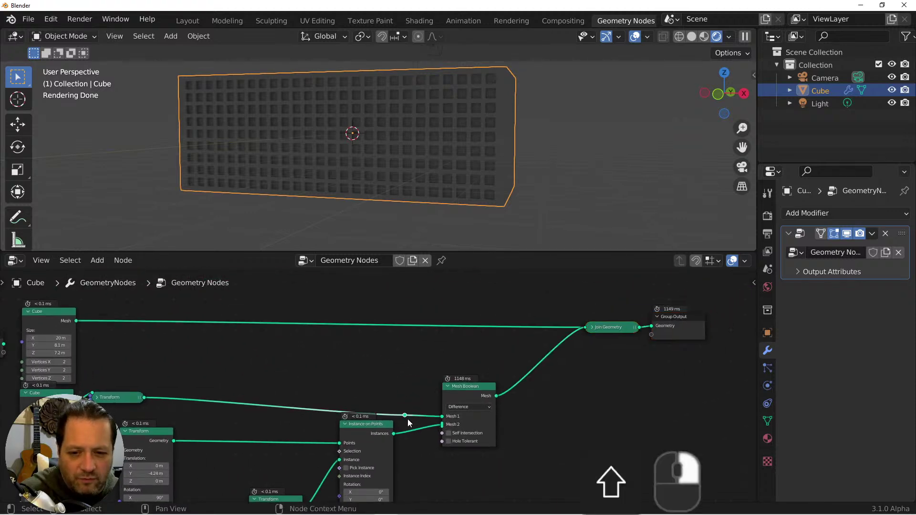
{"action": "key", "text": "g"}
{"action": "left_click", "coordinate": [405, 401]}
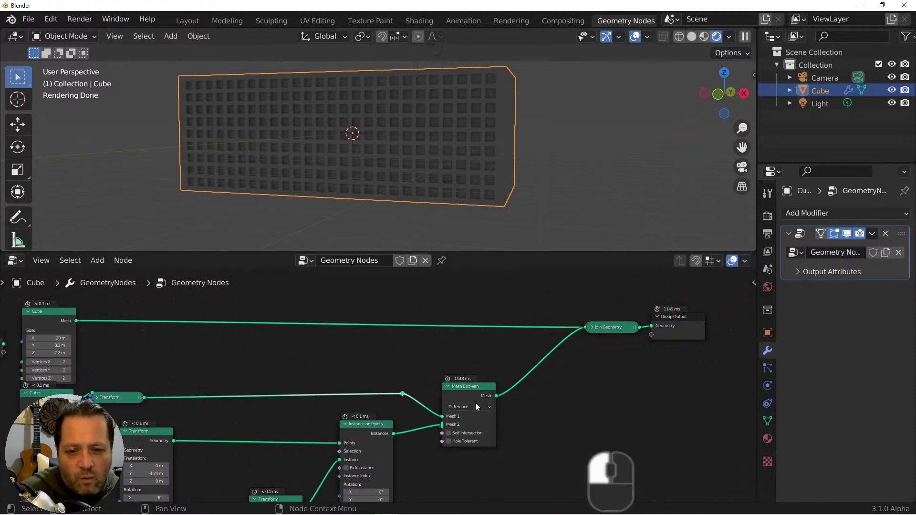
{"action": "left_click_drag", "start_coordinate": [467, 387], "coordinate": [489, 406]}
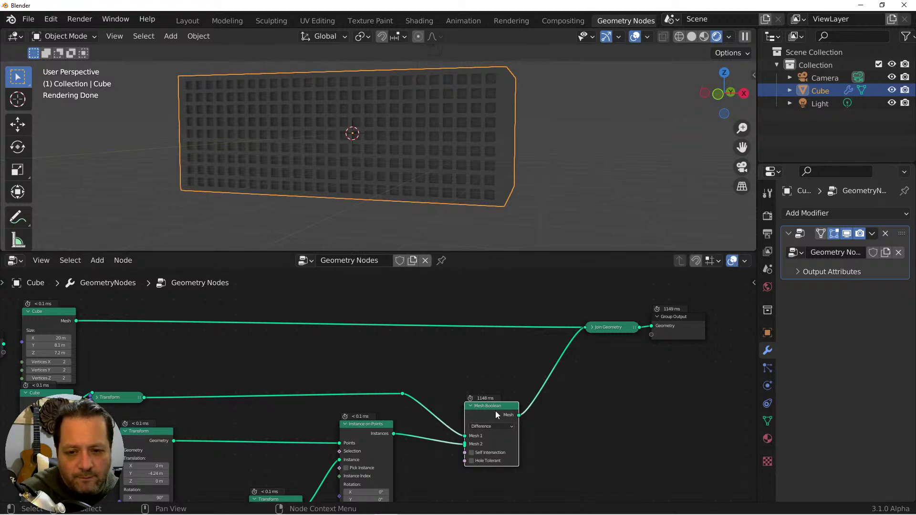
Duplicate the Join Geometry node above Mesh Boolean and feed it the rerouted facade geometry and the Instance on Points output.
{"action": "left_click", "coordinate": [610, 328]}
{"action": "key", "text": "shift+d"}
{"action": "left_click", "coordinate": [482, 378]}
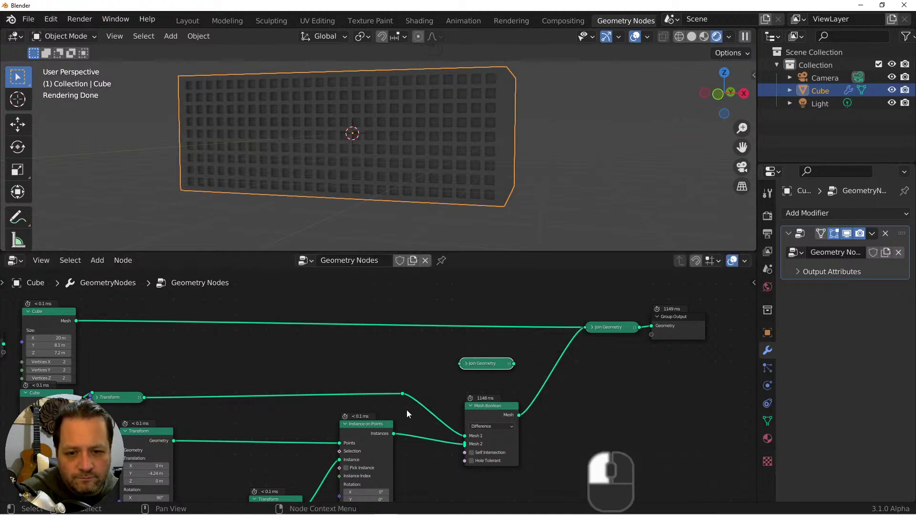
{"action": "left_click_drag", "start_coordinate": [401, 395], "coordinate": [461, 364]}
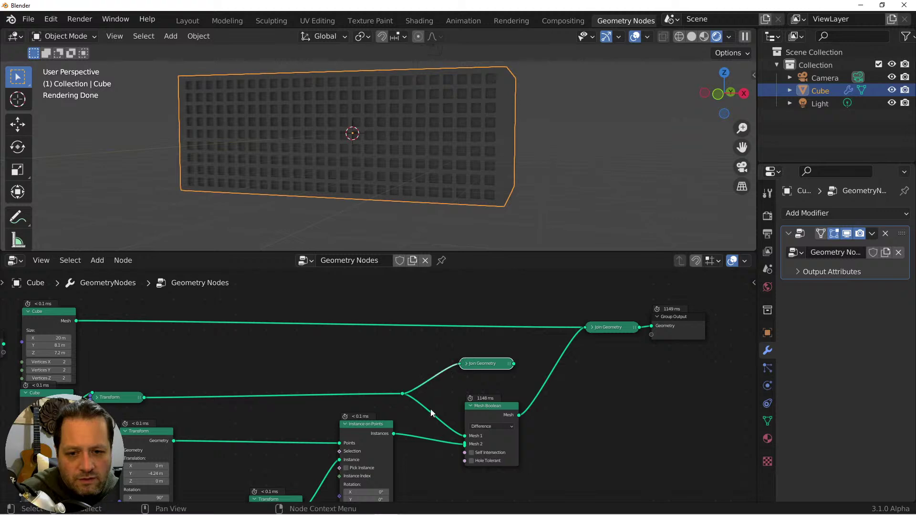
{"action": "left_click_drag", "start_coordinate": [393, 433], "coordinate": [461, 363]}
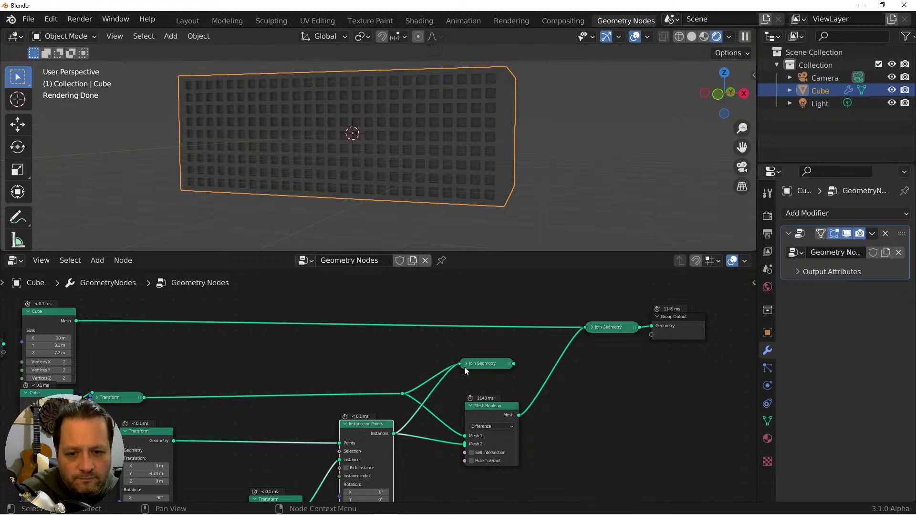
Replace the Mesh Boolean link into the final Join Geometry with the duplicate's output, and view the facade from closer.
{"action": "right_click_drag", "start_coordinate": [556, 357], "coordinate": [575, 380], "text": "ctrl"}
{"action": "left_click_drag", "start_coordinate": [514, 363], "coordinate": [586, 329]}
{"action": "left_click", "coordinate": [537, 99]}
{"action": "middle_click_drag", "start_coordinate": [536, 98], "coordinate": [478, 138]}
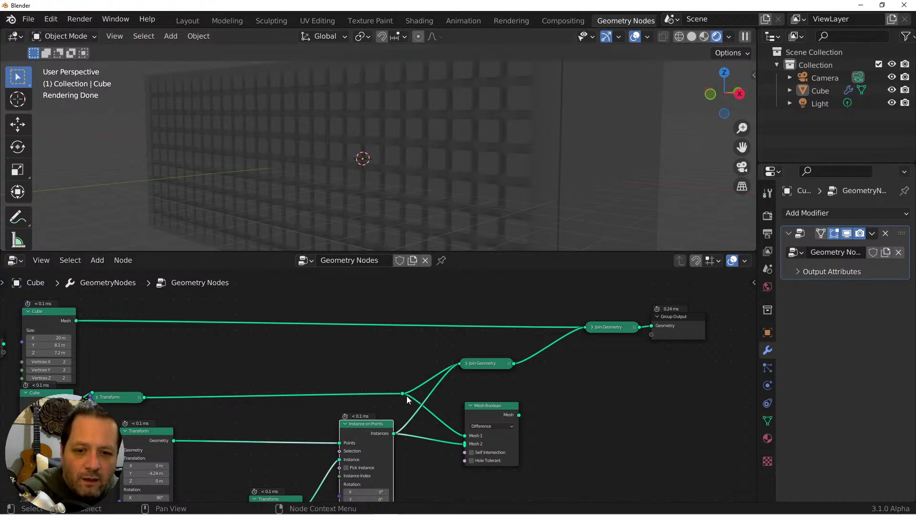
Switch the viewport to solid shading and try other Vertices X values on the Grid, restoring 26.
{"action": "left_click", "coordinate": [469, 365]}
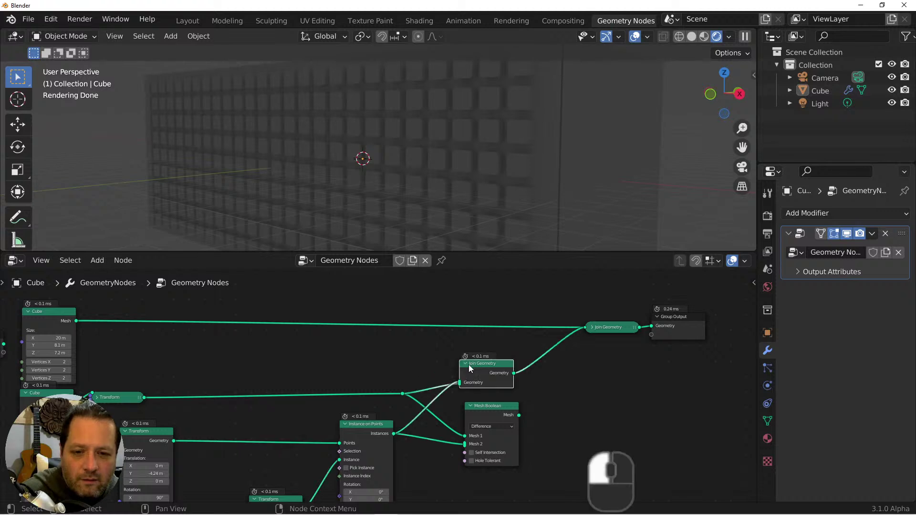
{"action": "middle_click_drag", "start_coordinate": [460, 391], "coordinate": [586, 296]}
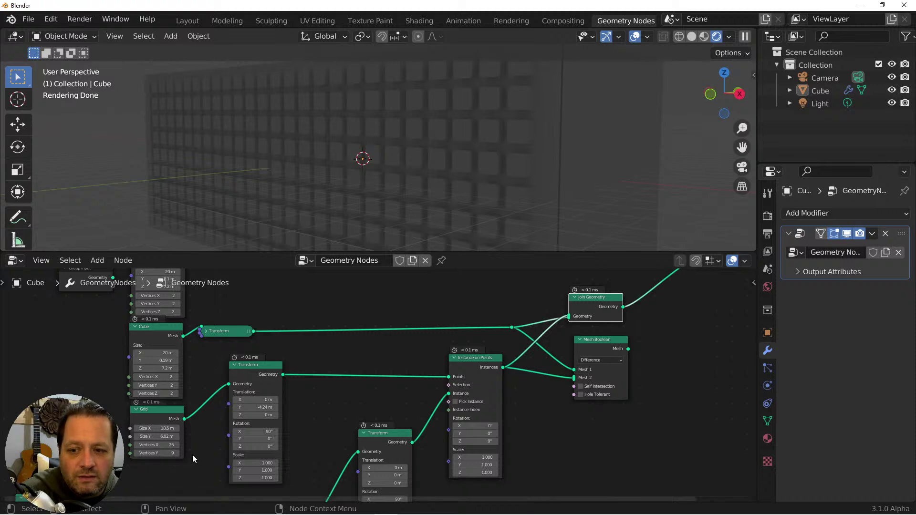
{"action": "mouse_move", "coordinate": [162, 445]}
{"action": "left_mouse_down"}
{"action": "mouse_move", "coordinate": [172, 445]}
{"action": "mouse_move", "coordinate": [151, 446]}
{"action": "left_mouse_up"}
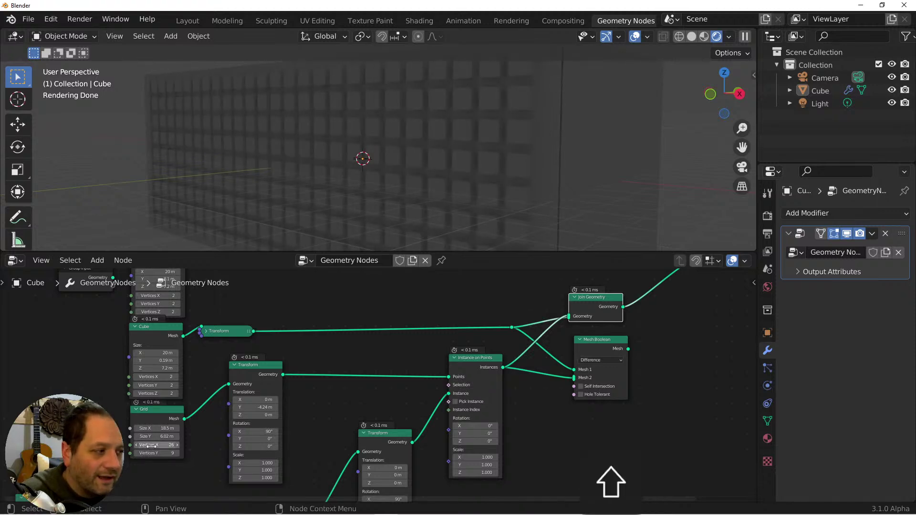
{"action": "left_click", "coordinate": [691, 36]}
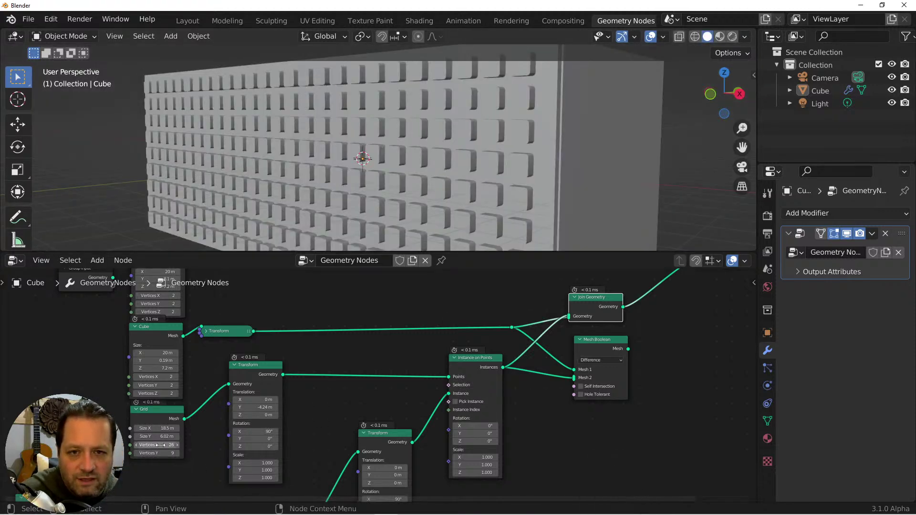
{"action": "key", "text": "ctrl"}
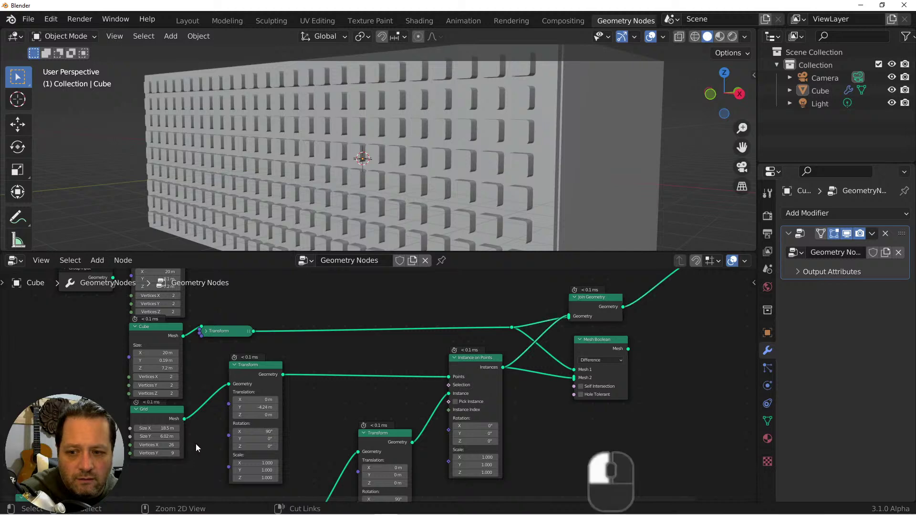
{"action": "key", "text": "h"}
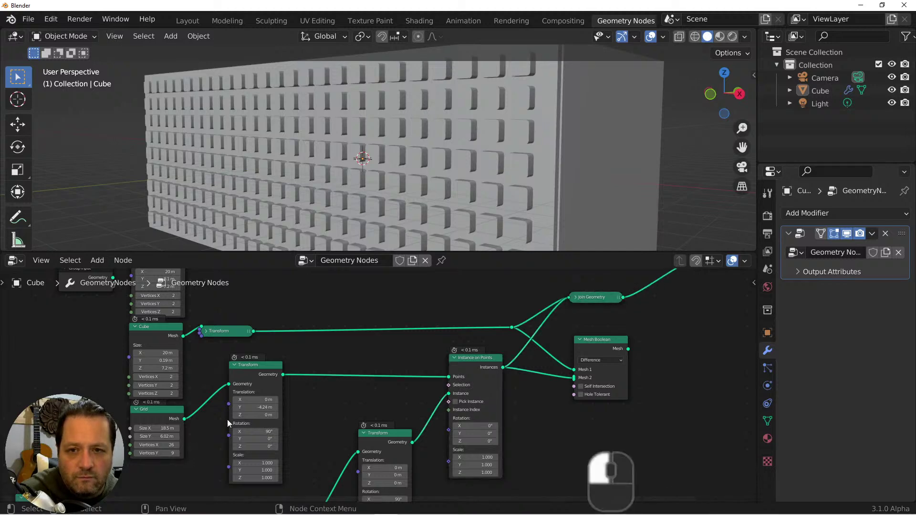
{"action": "middle_click_drag", "start_coordinate": [430, 219], "coordinate": [457, 234]}
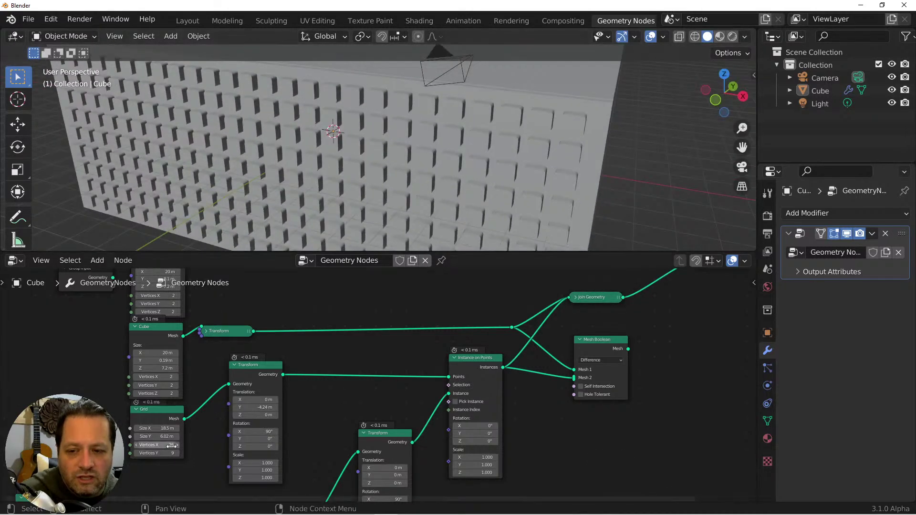
{"action": "mouse_move", "coordinate": [157, 445]}
{"action": "left_mouse_down"}
{"action": "mouse_move", "coordinate": [172, 444]}
{"action": "mouse_move", "coordinate": [160, 445]}
{"action": "left_mouse_up"}
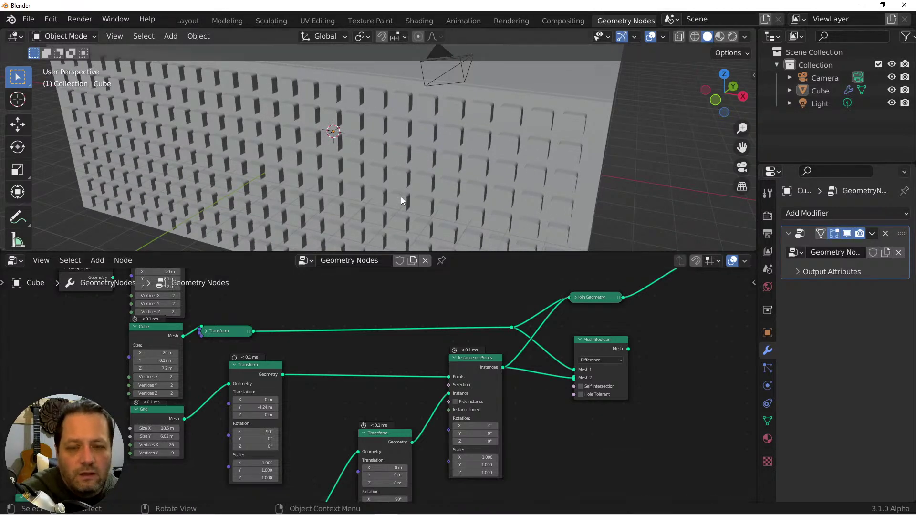
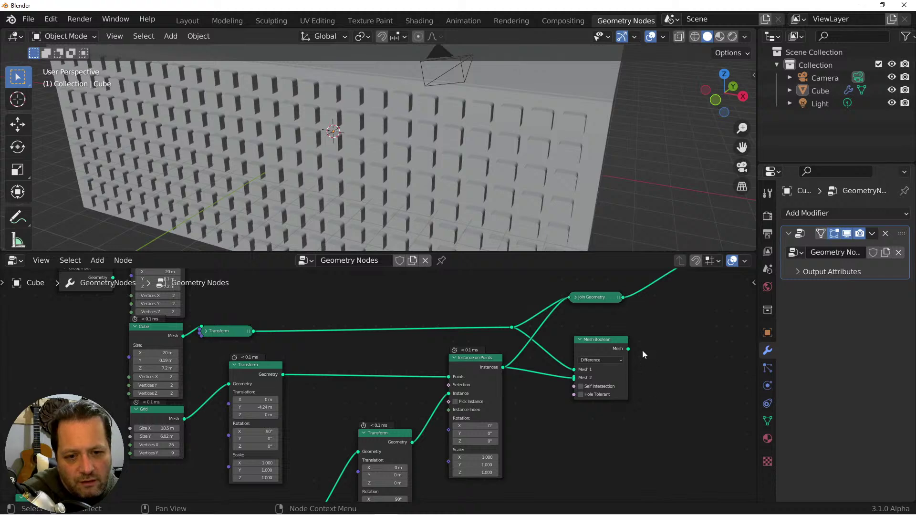
Add a Geometry-type Switch node between the Mesh Boolean and the final Join Geometry.
{"action": "middle_click_drag", "start_coordinate": [643, 351], "coordinate": [569, 351], "text": "shift"}
{"action": "left_click_drag", "start_coordinate": [525, 366], "coordinate": [520, 364]}
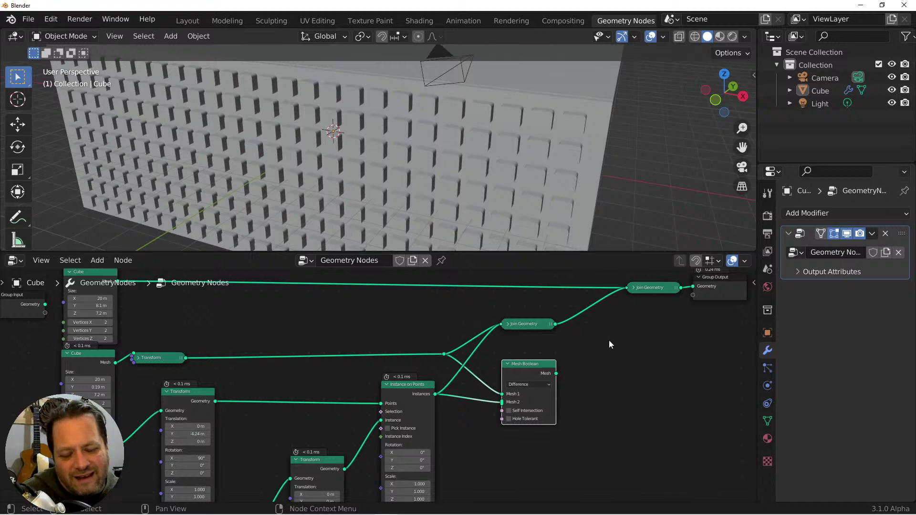
{"action": "key", "text": "shift+a"}
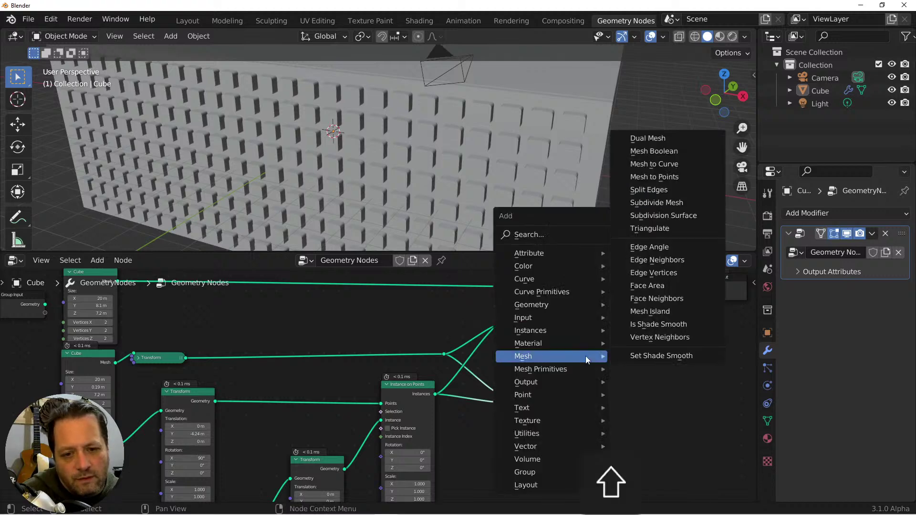
{"action": "mouse_move", "coordinate": [571, 420]}
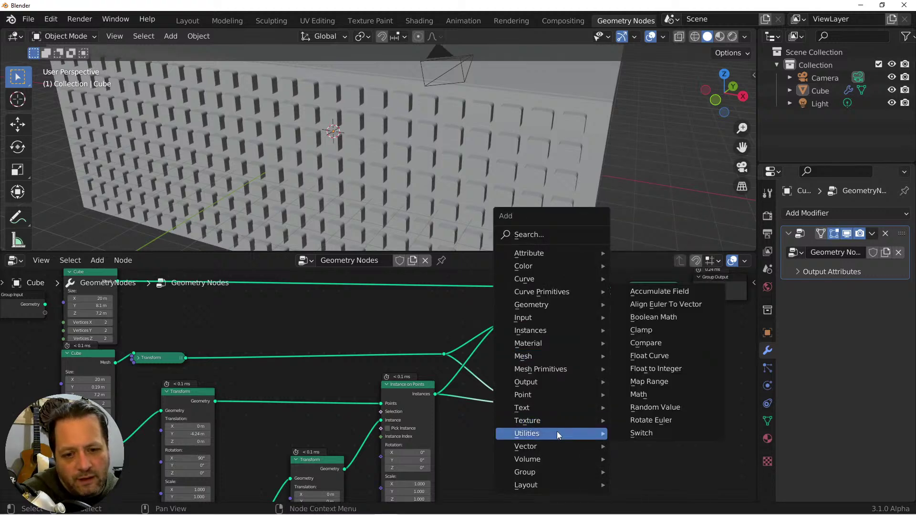
{"action": "left_click", "coordinate": [626, 432]}
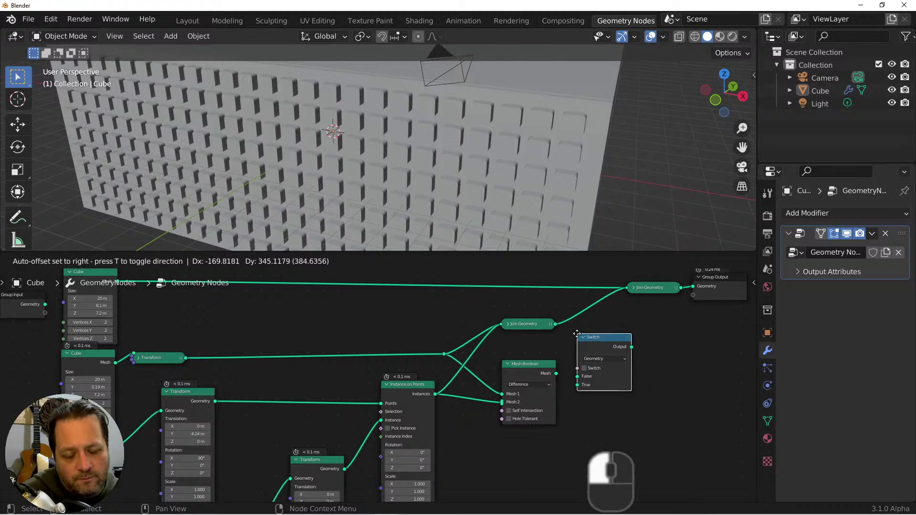
{"action": "left_click", "coordinate": [572, 306]}
Wire the duplicated Join Geometry into Switch False, Mesh Boolean into True, and only the Switch output into the final Join Geometry.
{"action": "left_click_drag", "start_coordinate": [555, 324], "coordinate": [581, 368]}
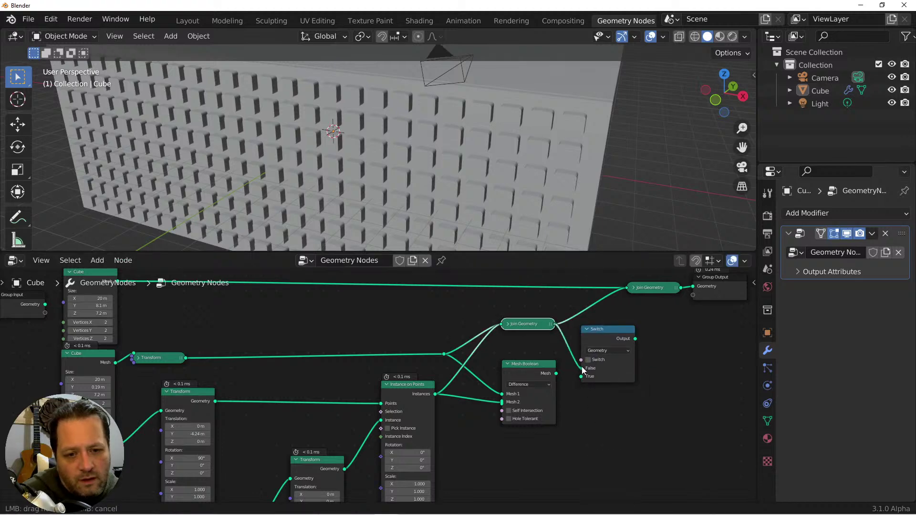
{"action": "right_click_drag", "start_coordinate": [581, 298], "coordinate": [594, 315], "text": "ctrl"}
{"action": "mouse_move", "coordinate": [637, 339]}
{"action": "left_mouse_down"}
{"action": "mouse_move", "coordinate": [625, 293]}
{"action": "mouse_move", "coordinate": [625, 337]}
{"action": "left_mouse_up"}
{"action": "left_click_drag", "start_coordinate": [556, 423], "coordinate": [582, 429]}
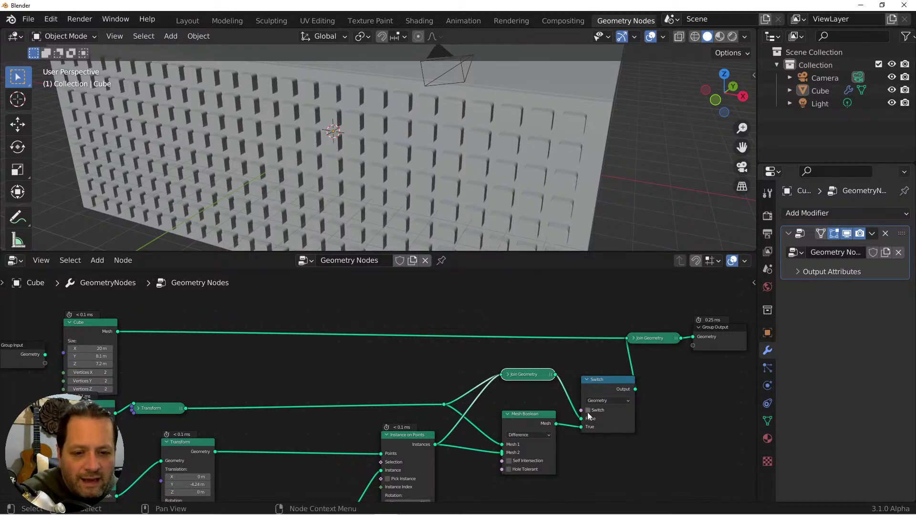
Turn the Switch node's Switch option on and off again to compare the boolean cut with the joined preview.
{"action": "left_click", "coordinate": [589, 411]}
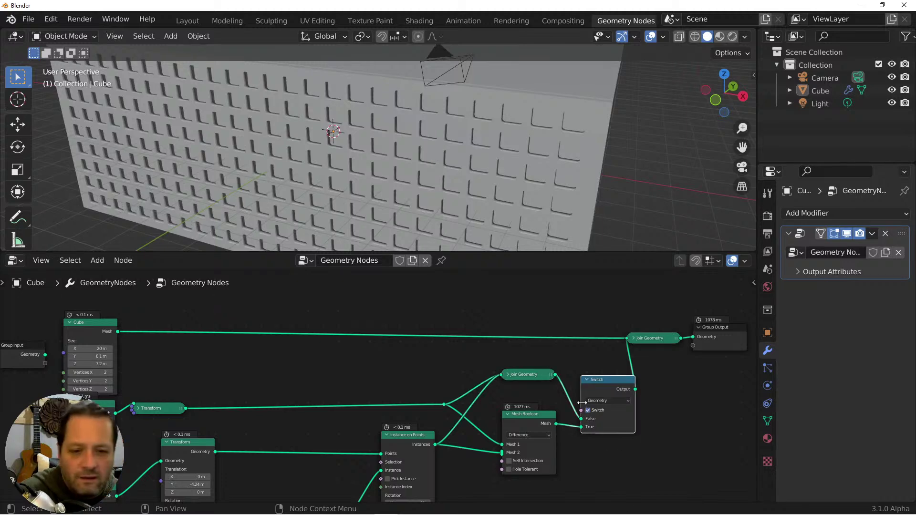
{"action": "left_click", "coordinate": [588, 411]}
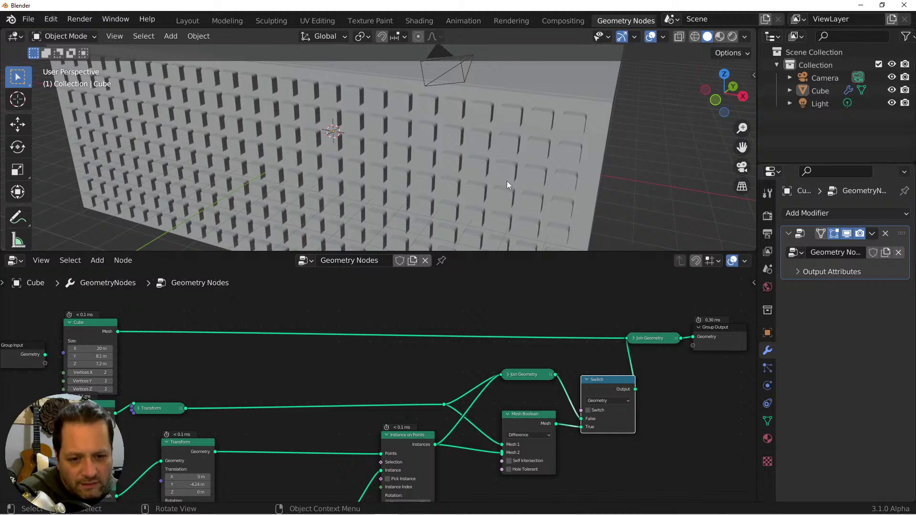
{"action": "scroll", "coordinate": [367, 387], "scroll_direction": "down", "scroll_amount": 2}
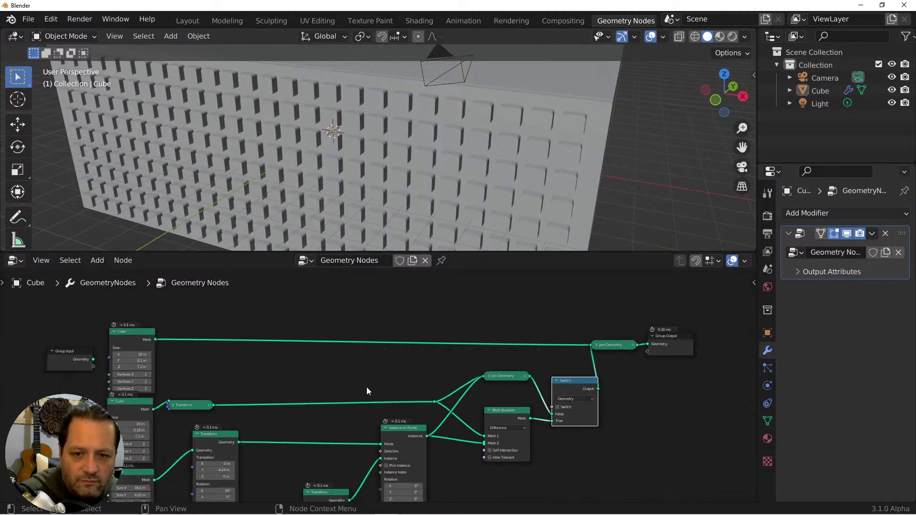
{"action": "middle_click_drag", "start_coordinate": [424, 402], "coordinate": [455, 369]}
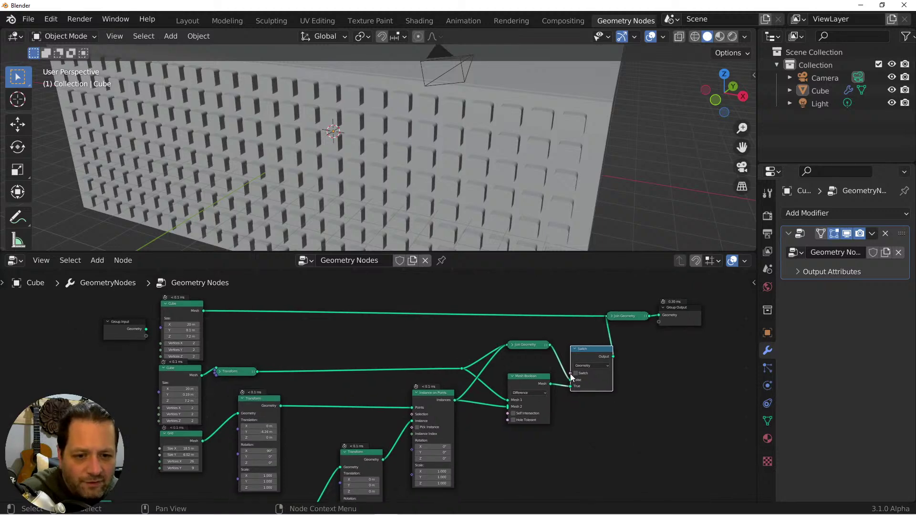
Expose the Switch socket as a group input and try changing its value in the modifier, returning it to 0.
{"action": "left_click", "coordinate": [798, 273]}
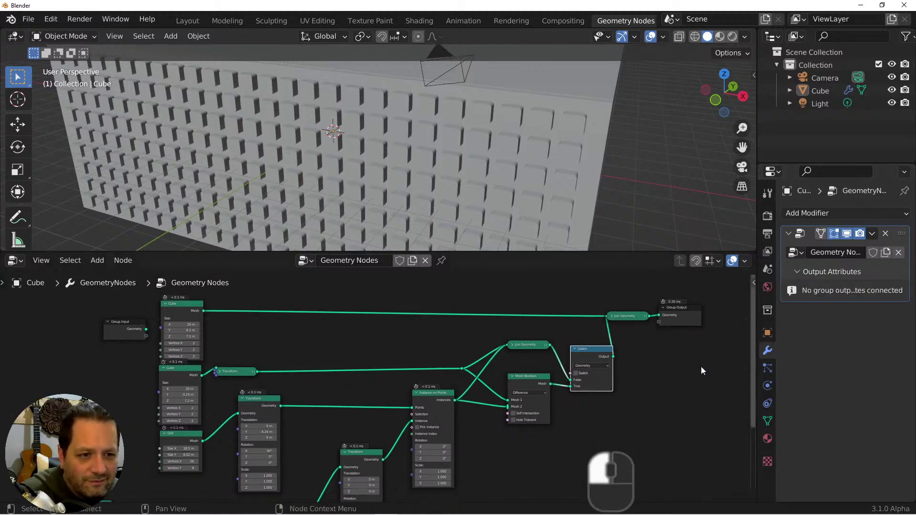
{"action": "left_click_drag", "start_coordinate": [571, 373], "coordinate": [146, 336]}
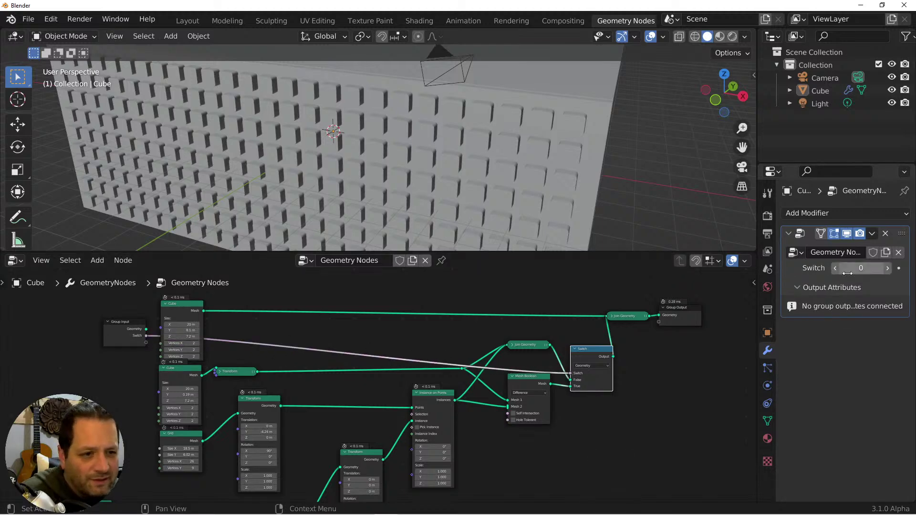
{"action": "left_click", "coordinate": [888, 269]}
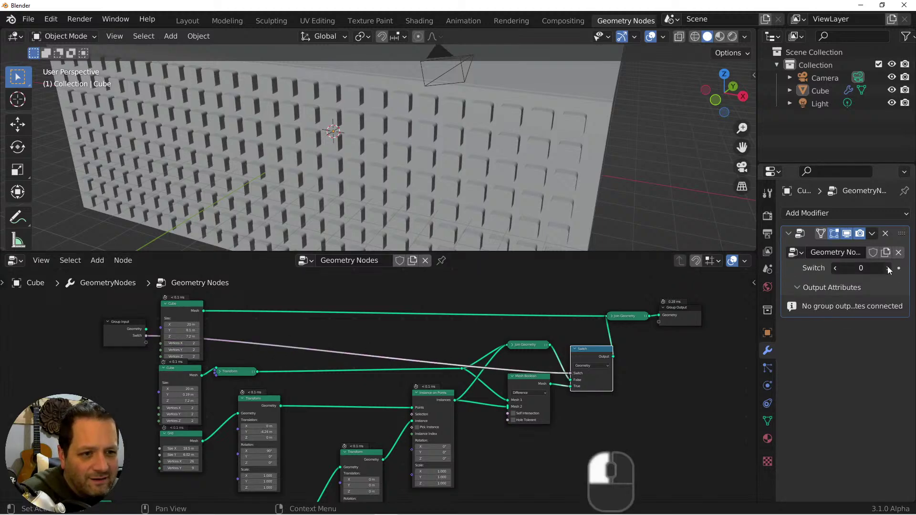
{"action": "left_click", "coordinate": [844, 268]}
{"action": "left_click", "coordinate": [834, 270]}
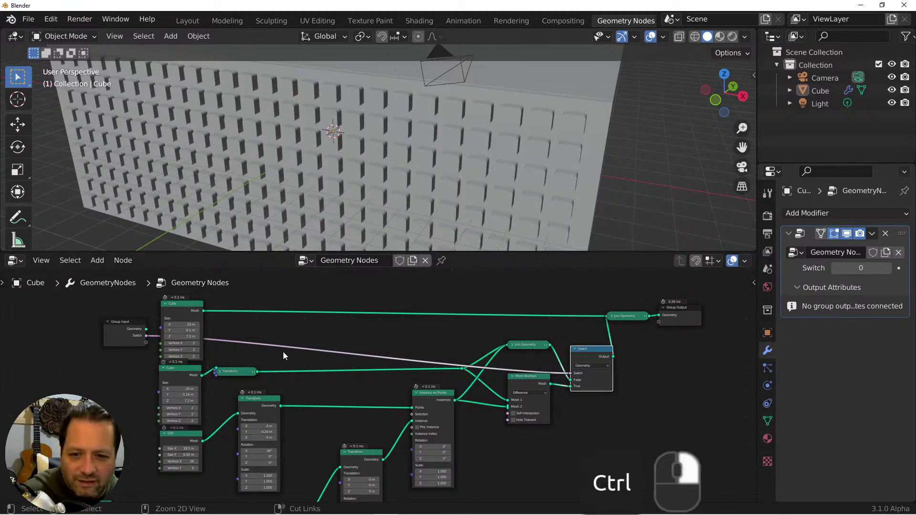
Cut the Group Input link to the Switch node and remove the Switch entry from the group's inputs.
{"action": "right_click_drag", "start_coordinate": [282, 351], "coordinate": [285, 339], "text": "ctrl"}
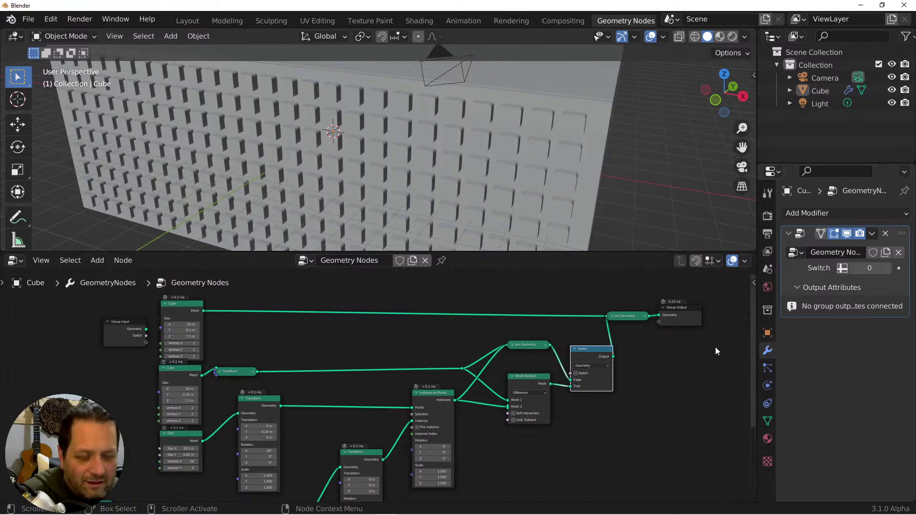
{"action": "key", "text": "n"}
{"action": "left_click", "coordinate": [750, 368]}
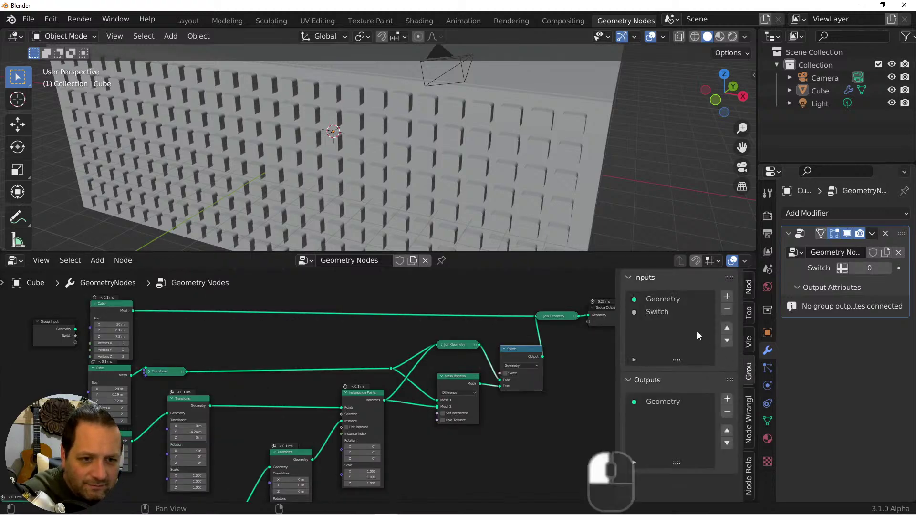
{"action": "left_click", "coordinate": [703, 312]}
{"action": "left_click", "coordinate": [727, 309]}
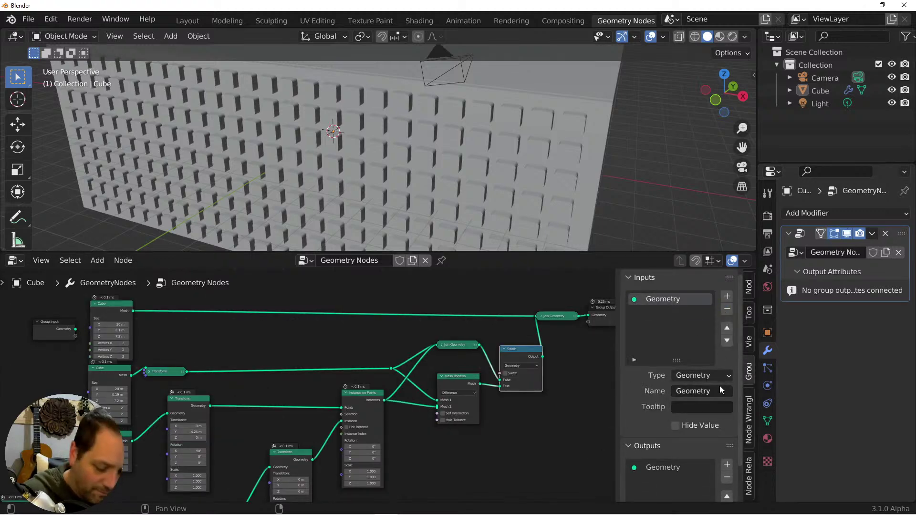
Hide the node editor's sidebar and examine the facade's window grid in front view with wireframe shading.
{"action": "key", "text": "n"}
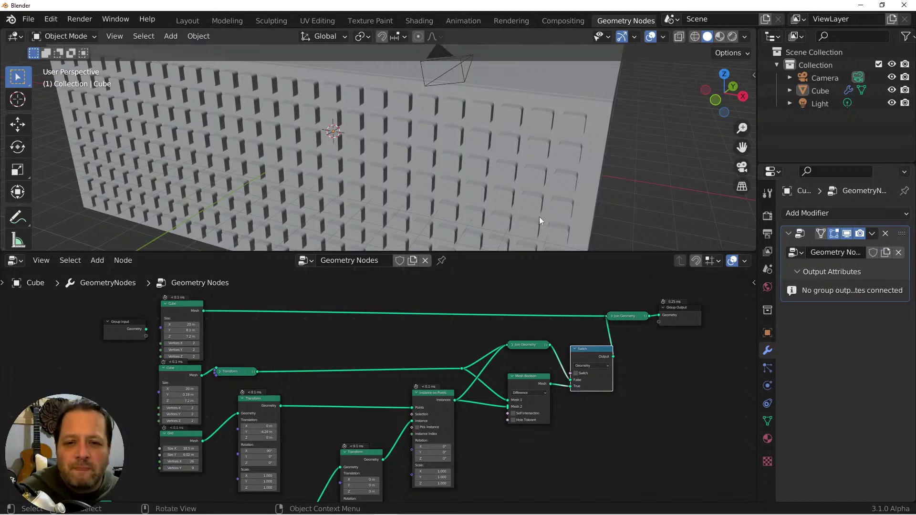
{"action": "key", "text": "grave"}
{"action": "key", "text": "z"}
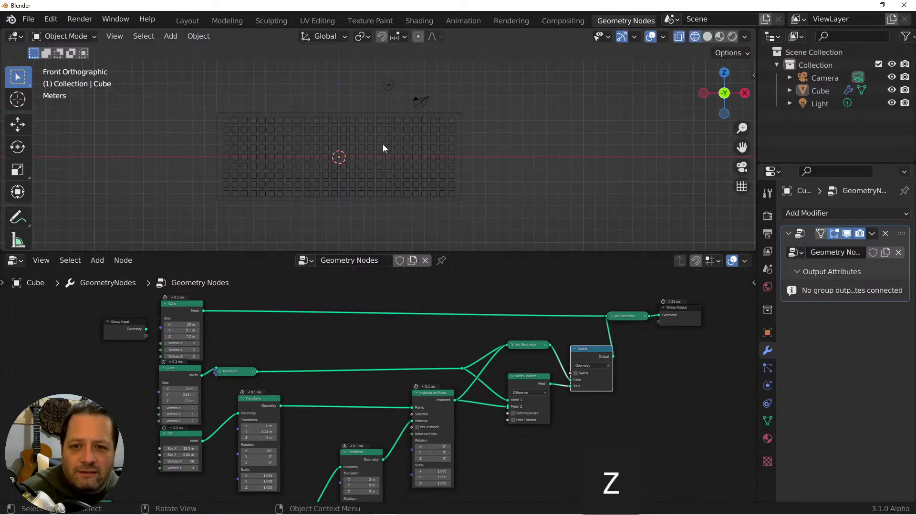
{"action": "middle_click_drag", "start_coordinate": [376, 143], "coordinate": [413, 135], "text": "shift"}
{"action": "scroll", "coordinate": [444, 190], "scroll_direction": "up", "scroll_amount": 4}
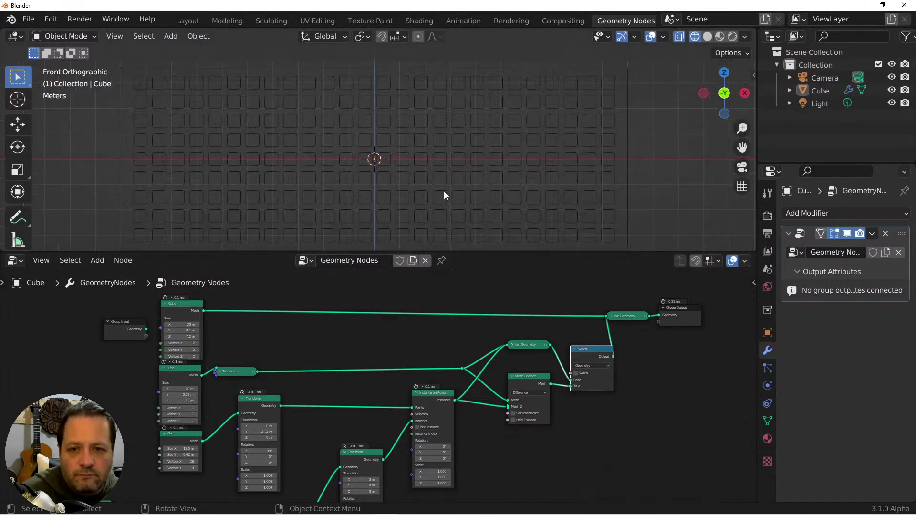
{"action": "scroll", "coordinate": [455, 165], "scroll_direction": "down", "scroll_amount": 3}
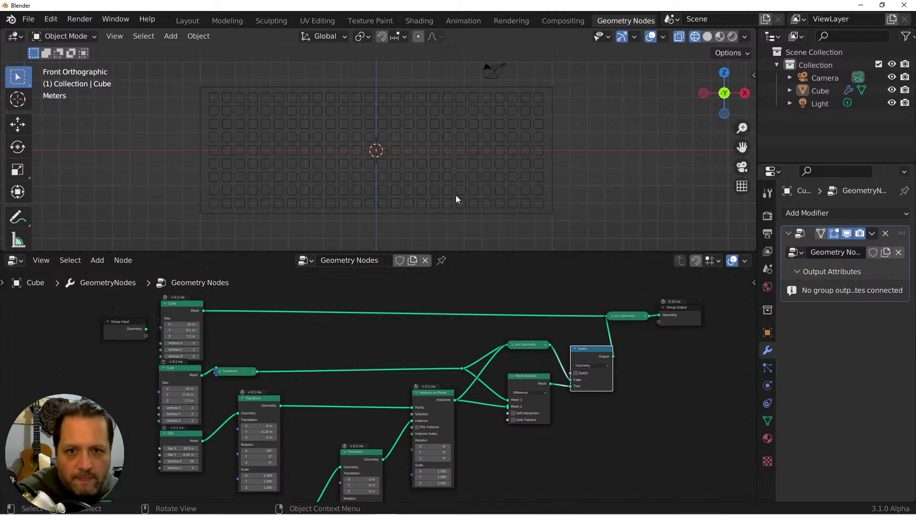
{"action": "scroll", "coordinate": [456, 173], "scroll_direction": "up", "scroll_amount": 3}
{"action": "middle_click_drag", "start_coordinate": [452, 168], "coordinate": [502, 133], "text": "shift"}
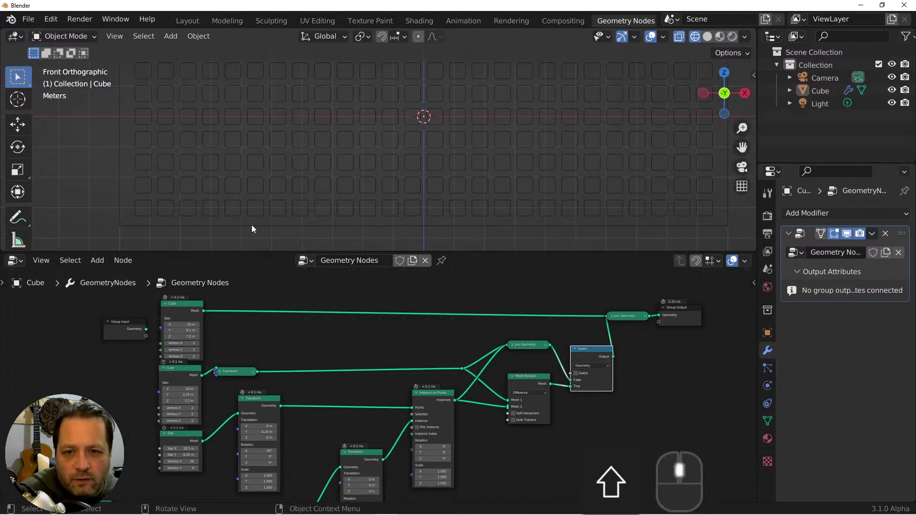
{"action": "scroll", "coordinate": [264, 162], "scroll_direction": "up", "scroll_amount": 2}
{"action": "middle_click_drag", "start_coordinate": [307, 146], "coordinate": [348, 143], "text": "shift"}
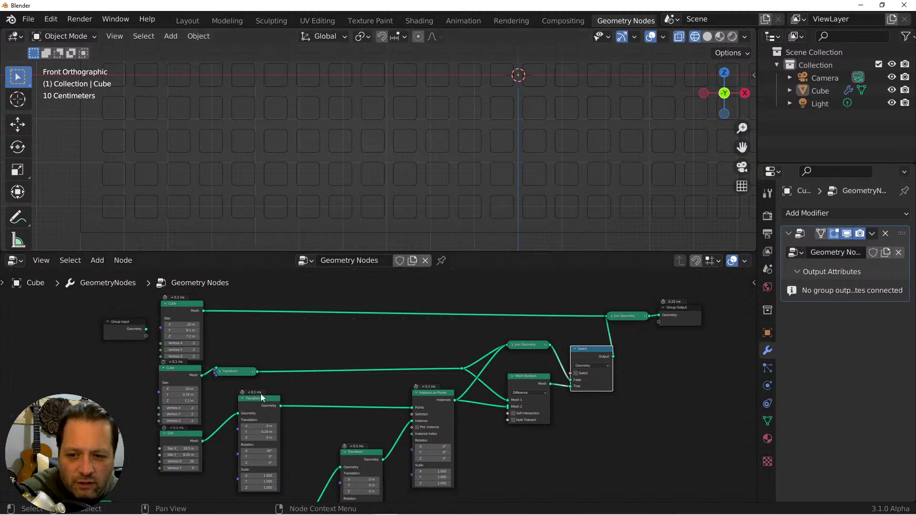
Set both the width and height of the Quadrilateral node's rectangle to 0.68 m to enlarge the window openings.
{"action": "scroll", "coordinate": [186, 443], "scroll_direction": "up", "scroll_amount": 2}
{"action": "middle_click_drag", "start_coordinate": [273, 426], "coordinate": [384, 377], "text": "shift"}
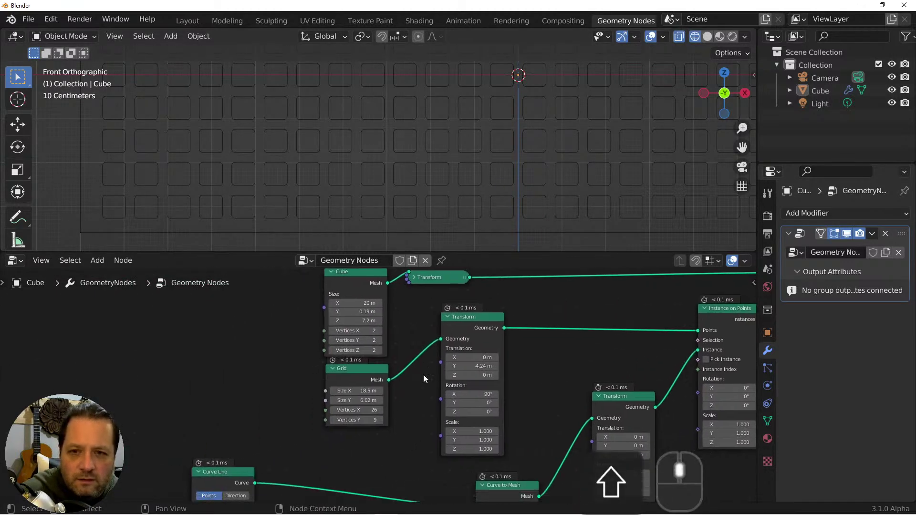
{"action": "scroll", "coordinate": [383, 377], "scroll_direction": "up", "scroll_amount": 2}
{"action": "scroll", "coordinate": [381, 385], "scroll_direction": "down", "scroll_amount": 3}
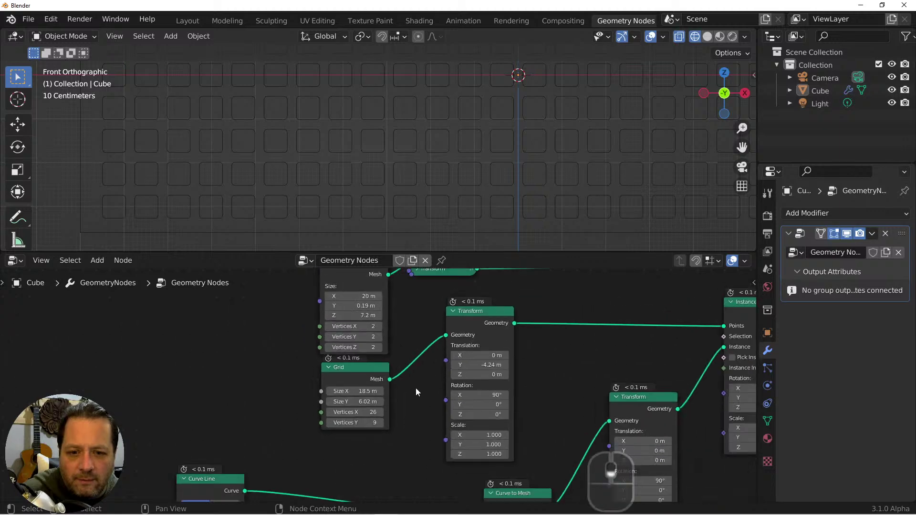
{"action": "scroll", "coordinate": [416, 388], "scroll_direction": "down", "scroll_amount": 4, "text": "shift"}
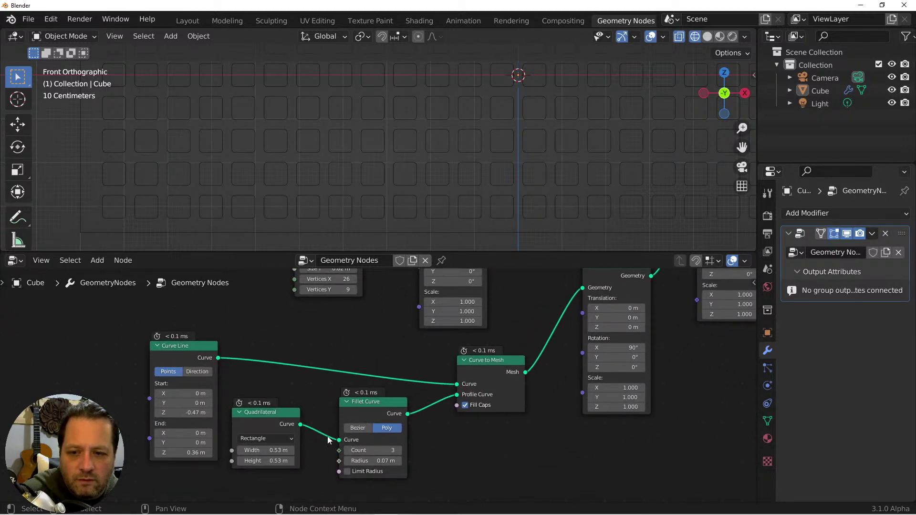
{"action": "scroll", "coordinate": [329, 439], "scroll_direction": "down", "scroll_amount": 2, "text": "shift"}
{"action": "scroll", "coordinate": [234, 422], "scroll_direction": "up", "scroll_amount": 1}
{"action": "middle_click_drag", "start_coordinate": [233, 422], "coordinate": [372, 394], "text": "shift"}
{"action": "scroll", "coordinate": [372, 395], "scroll_direction": "up", "scroll_amount": 1}
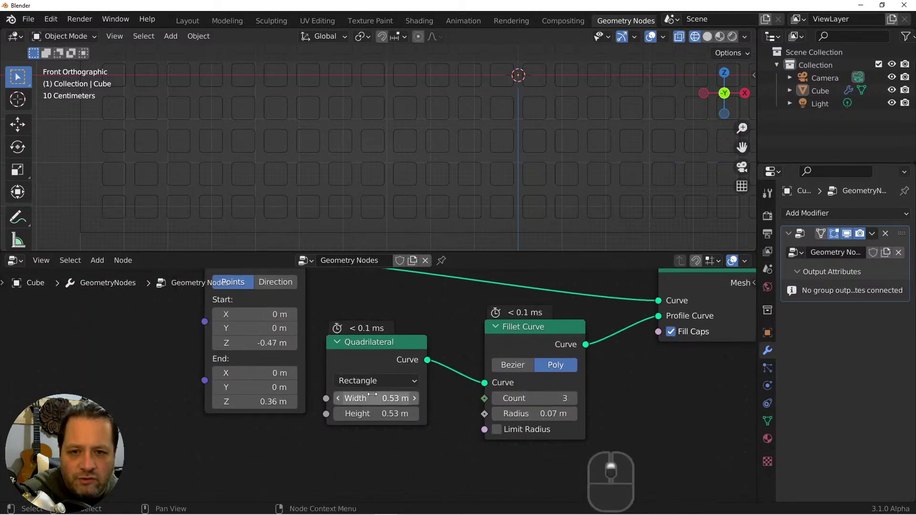
{"action": "left_click_drag", "start_coordinate": [372, 395], "coordinate": [411, 414]}
{"action": "scroll", "coordinate": [480, 214], "scroll_direction": "down", "scroll_amount": 4}
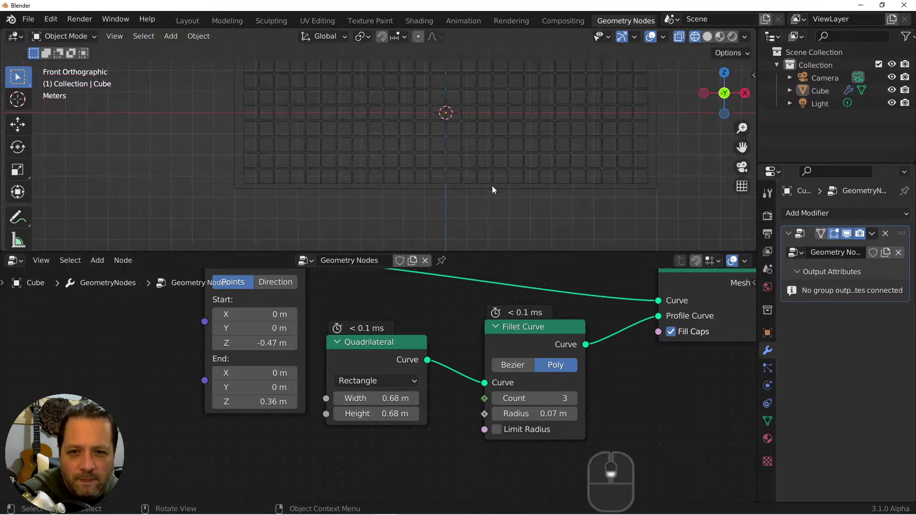
{"action": "middle_click_drag", "start_coordinate": [492, 189], "coordinate": [509, 173], "text": "shift"}
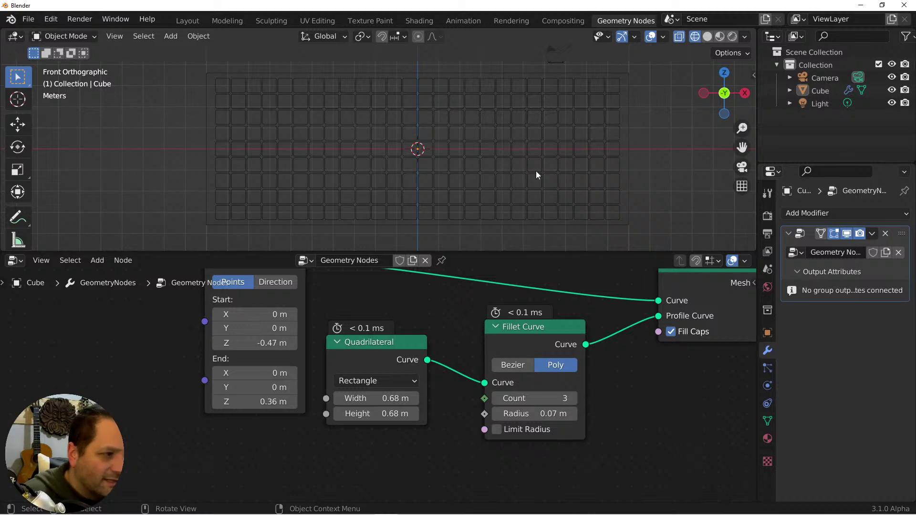
Place the Quadrilateral node close to Fillet Curve, then collapse the window's Transform node and place it beside Curve to Mesh.
{"action": "left_click_drag", "start_coordinate": [393, 341], "coordinate": [427, 362]}
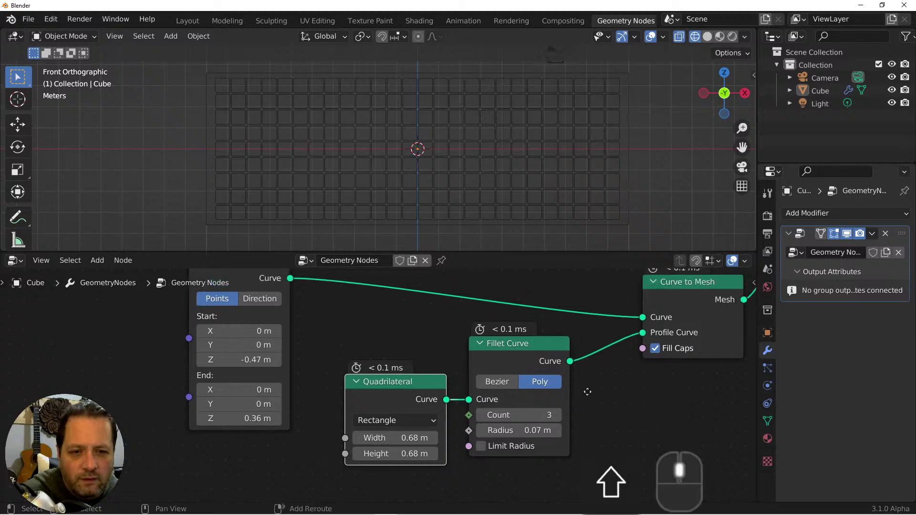
{"action": "scroll", "coordinate": [525, 363], "scroll_direction": "down", "scroll_amount": 3}
{"action": "middle_click_drag", "start_coordinate": [514, 379], "coordinate": [489, 376]}
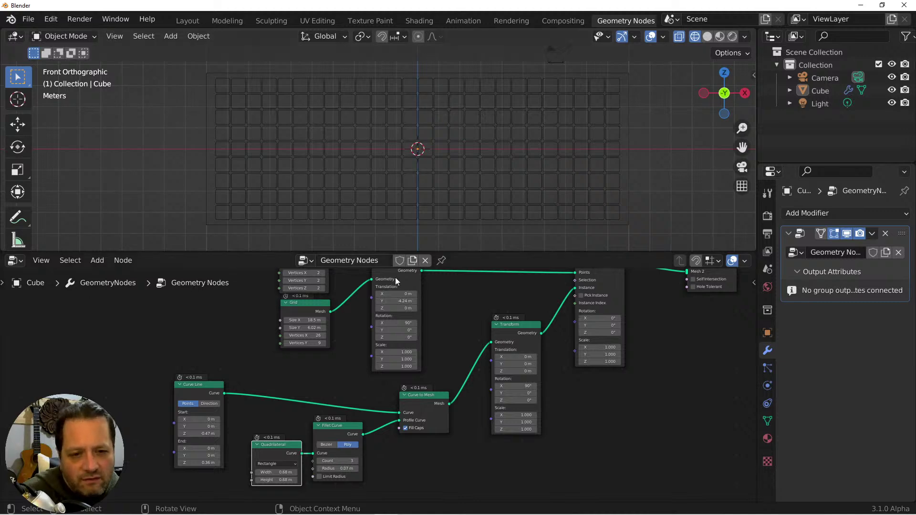
{"action": "left_click", "coordinate": [497, 325]}
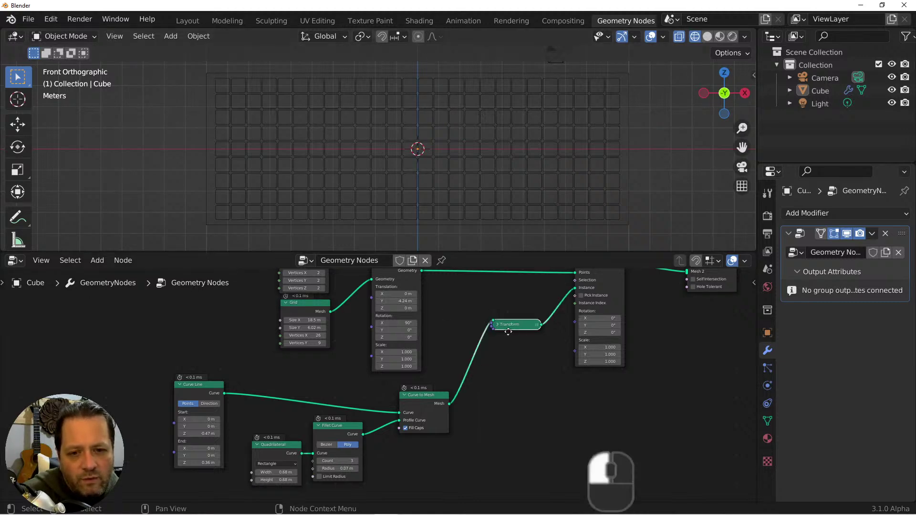
{"action": "left_click_drag", "start_coordinate": [502, 324], "coordinate": [478, 385]}
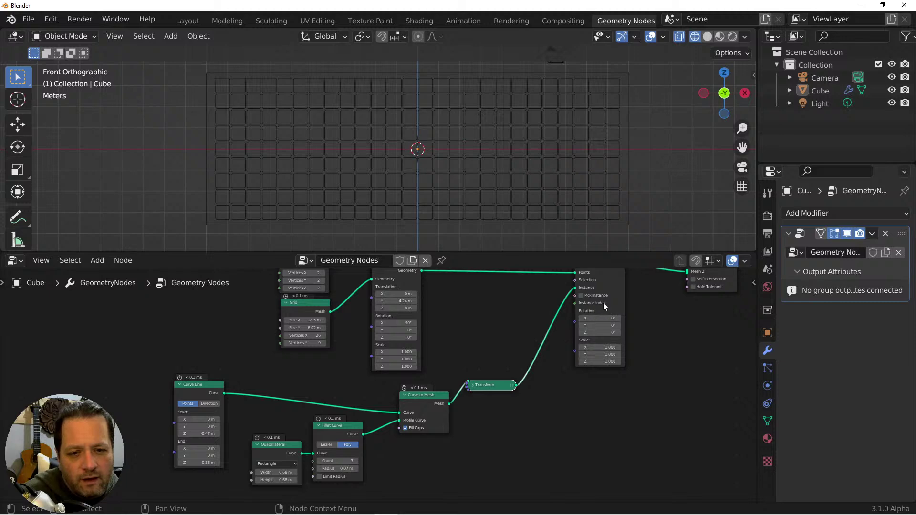
{"action": "middle_click_drag", "start_coordinate": [603, 303], "coordinate": [593, 329], "text": "shift"}
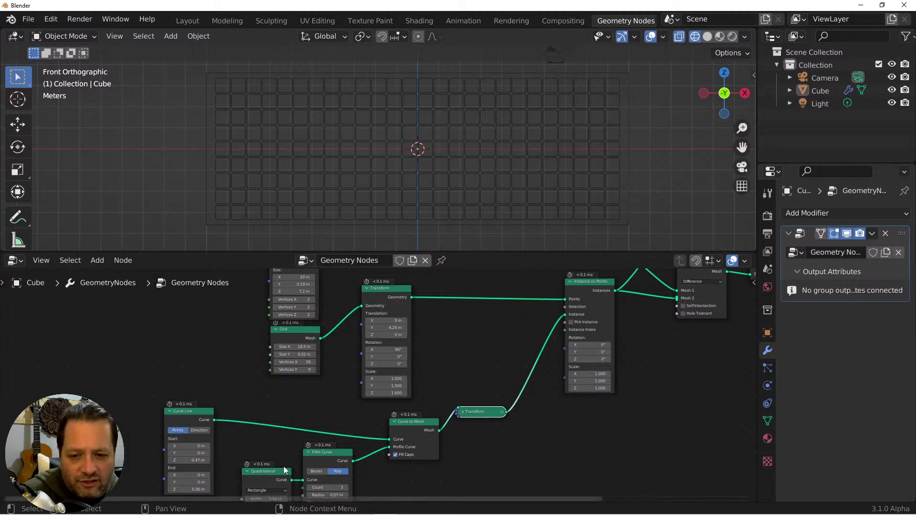
Group the Curve Line, Quadrilateral, Fillet Curve and Curve to Mesh nodes, return to the parent tree and place the group near Transform.
{"action": "scroll", "coordinate": [348, 439], "scroll_direction": "down", "scroll_amount": 3}
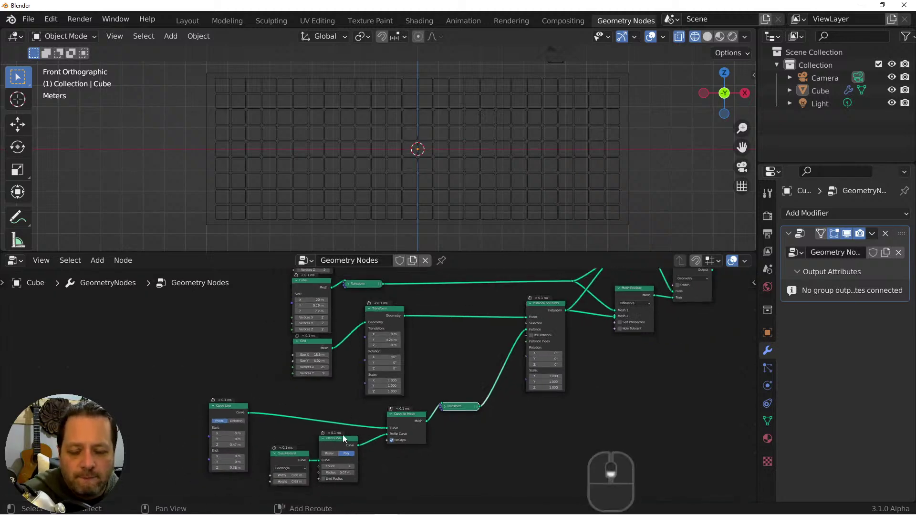
{"action": "middle_click_drag", "start_coordinate": [343, 435], "coordinate": [380, 365], "text": "shift"}
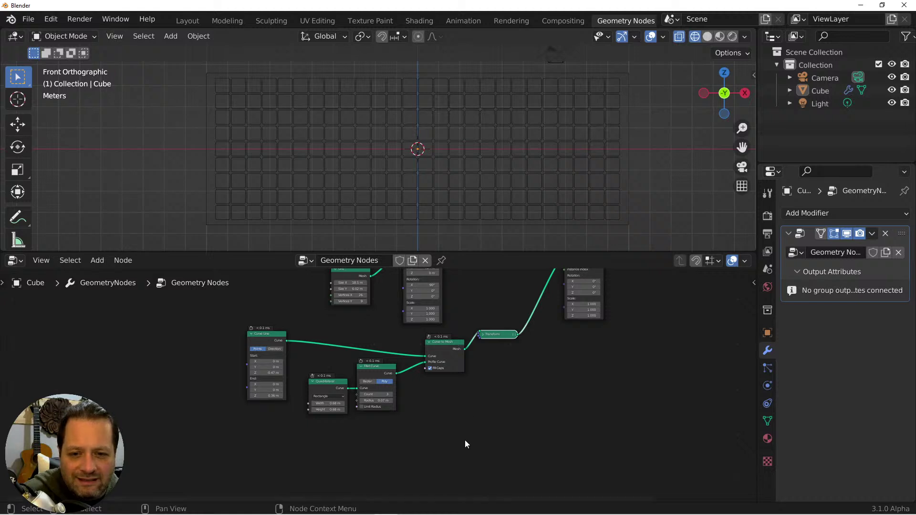
{"action": "left_click_drag", "start_coordinate": [467, 450], "coordinate": [200, 333]}
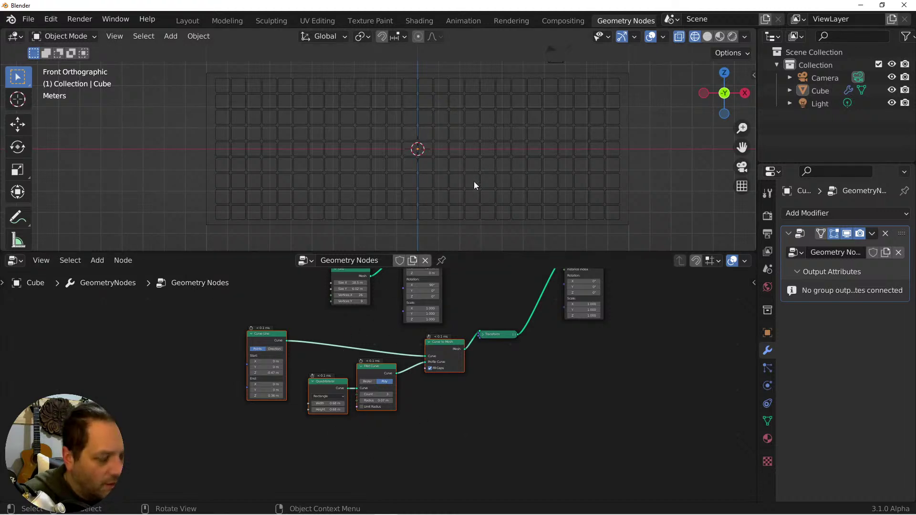
{"action": "key", "text": "ctrl+g"}
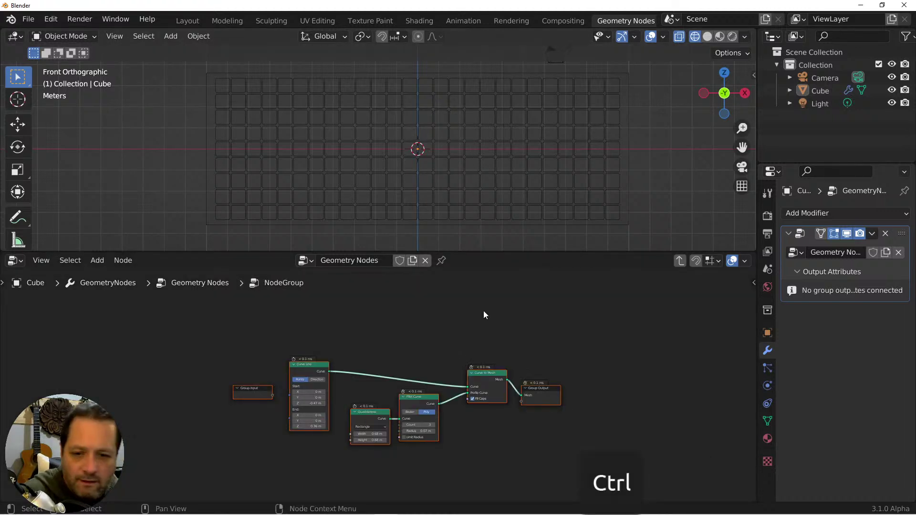
{"action": "left_click", "coordinate": [679, 260]}
{"action": "left_click_drag", "start_coordinate": [368, 357], "coordinate": [444, 338]}
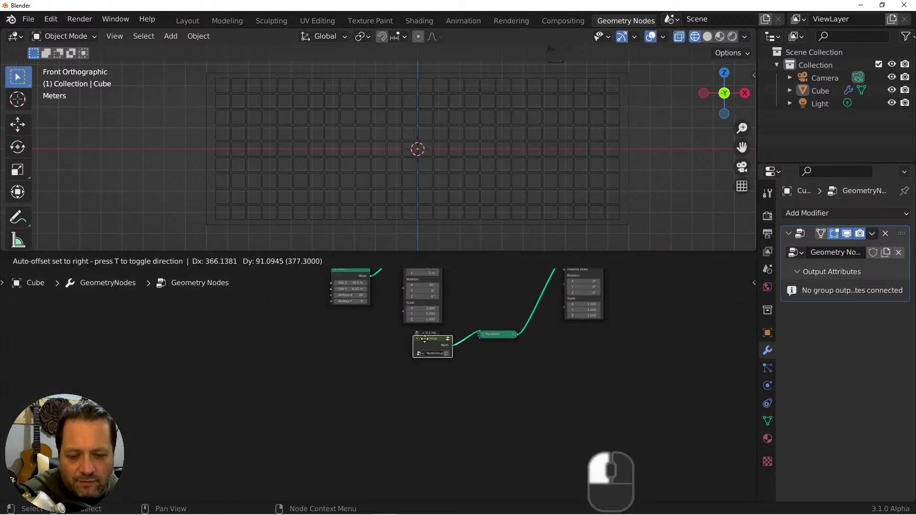
Rename the new node group as Window Shape.
{"action": "left_click", "coordinate": [428, 354]}
{"action": "type", "text": "W"}
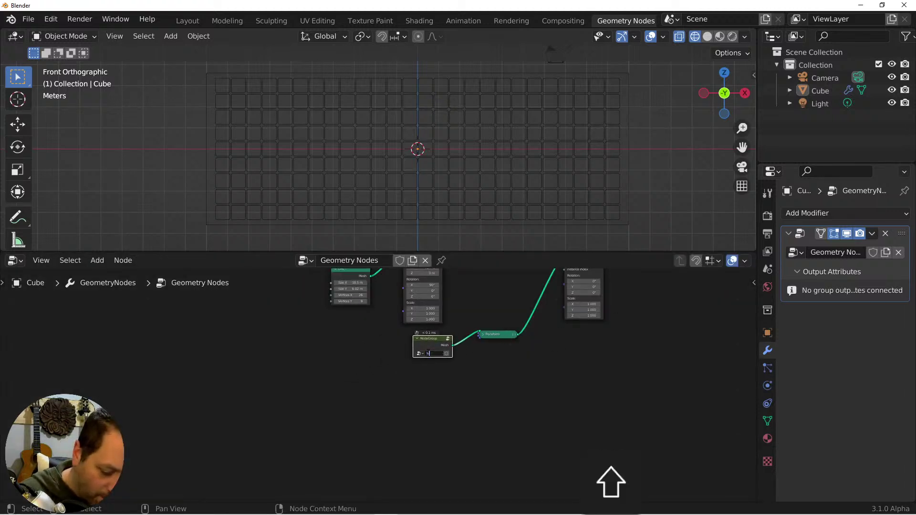
{"action": "type", "text": "indow Shap"}
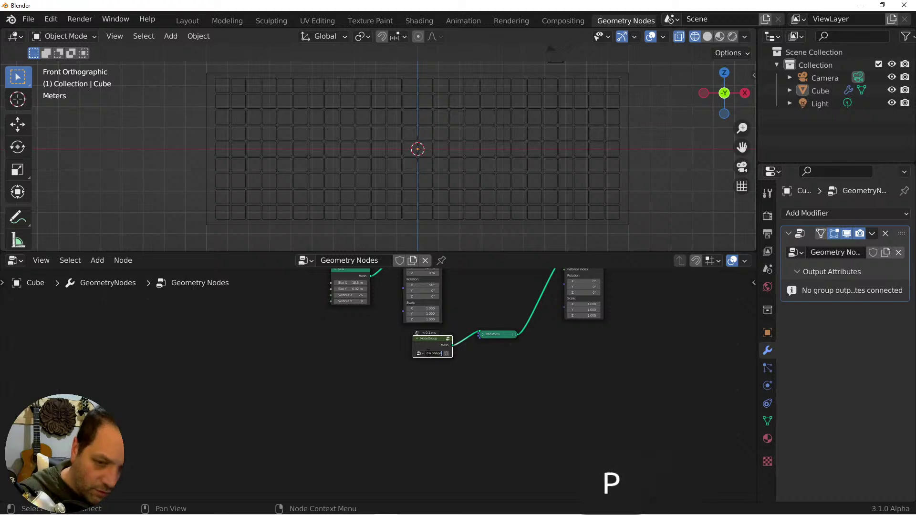
{"action": "type", "text": "e"}
{"action": "key", "text": "Return"}
{"action": "scroll", "coordinate": [432, 353], "scroll_direction": "up", "scroll_amount": 5}
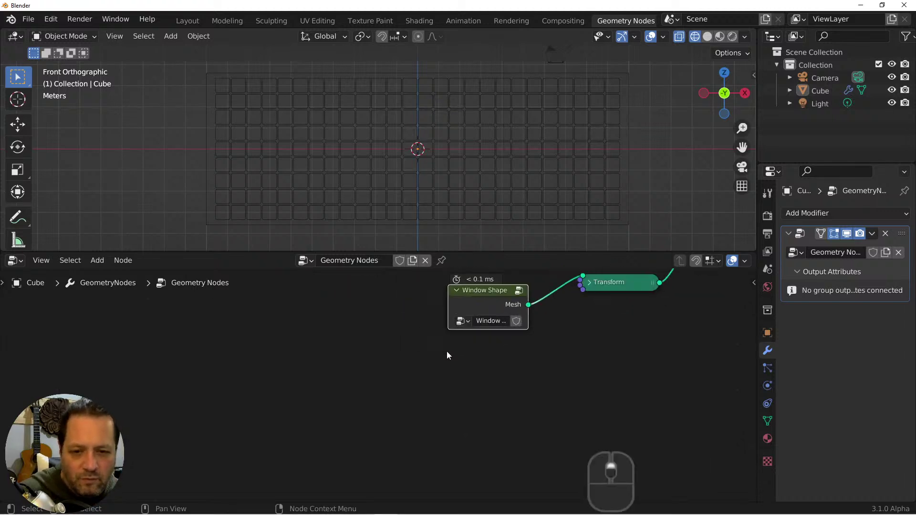
Arrange the Window Shape group and its collapsed Transform node side by side below the grid's Transform node.
{"action": "middle_click_drag", "start_coordinate": [384, 400], "coordinate": [357, 403], "text": "shift"}
{"action": "key", "text": "g"}
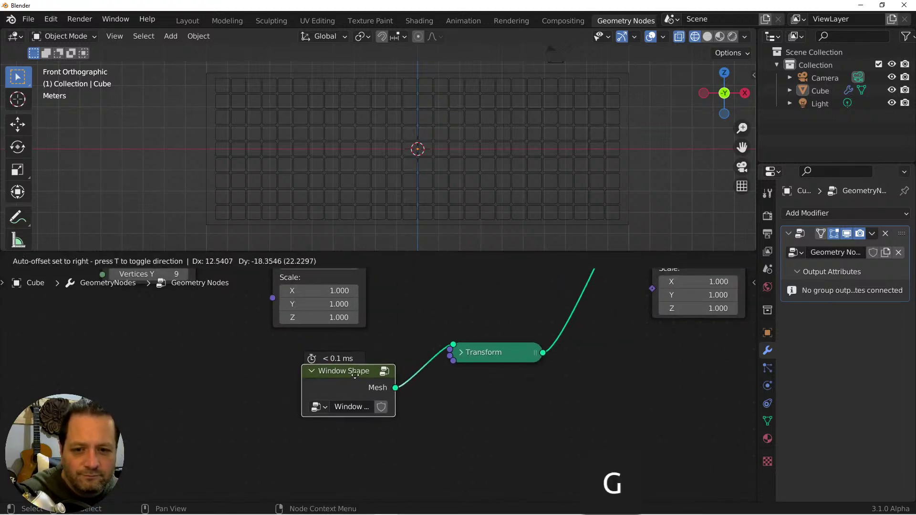
{"action": "left_click", "coordinate": [354, 375]}
{"action": "left_click", "coordinate": [473, 359]}
{"action": "key", "text": "g"}
{"action": "left_click", "coordinate": [461, 377]}
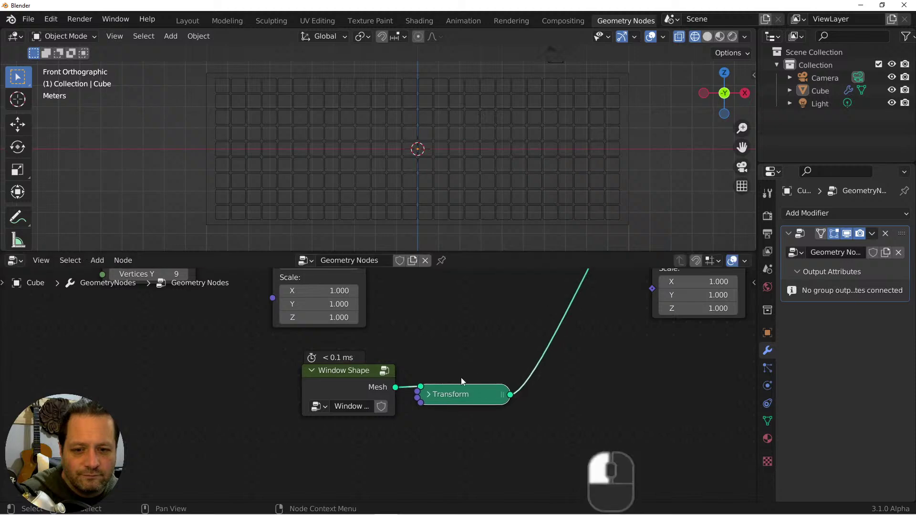
{"action": "scroll", "coordinate": [463, 369], "scroll_direction": "down", "scroll_amount": 2}
{"action": "scroll", "coordinate": [465, 387], "scroll_direction": "up", "scroll_amount": 3, "text": "shift"}
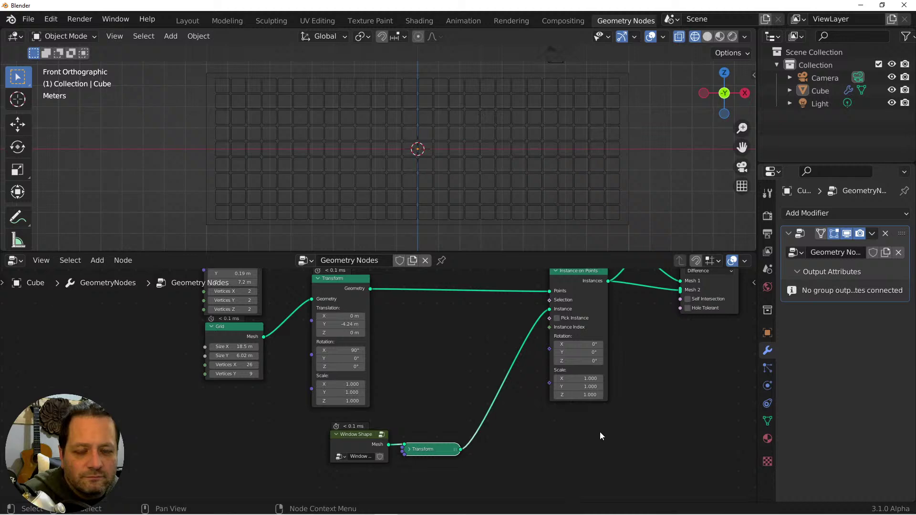
Examine the Scale input of the Instance on Points node.
{"action": "scroll", "coordinate": [585, 374], "scroll_direction": "down", "scroll_amount": 2}
{"action": "scroll", "coordinate": [599, 399], "scroll_direction": "up", "scroll_amount": 2, "text": "shift"}
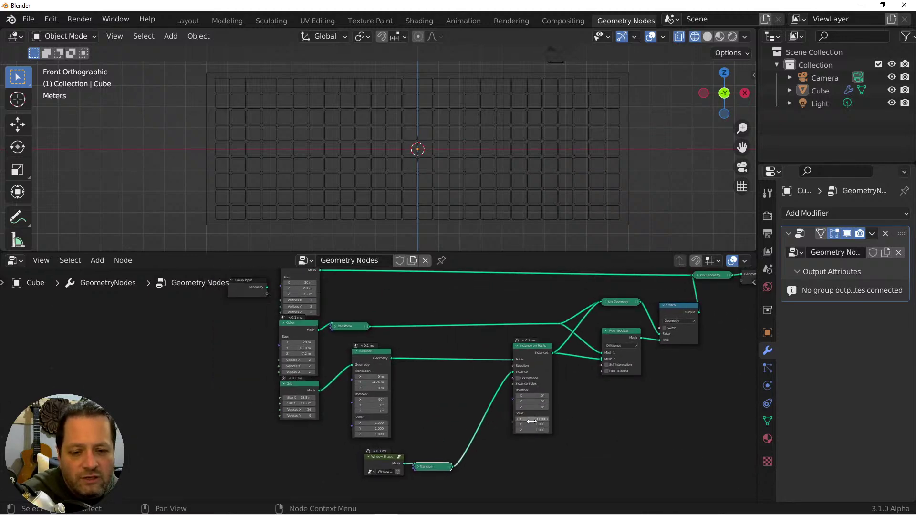
{"action": "scroll", "coordinate": [531, 421], "scroll_direction": "up", "scroll_amount": 1, "text": "shift"}
{"action": "scroll", "coordinate": [539, 355], "scroll_direction": "up", "scroll_amount": 2}
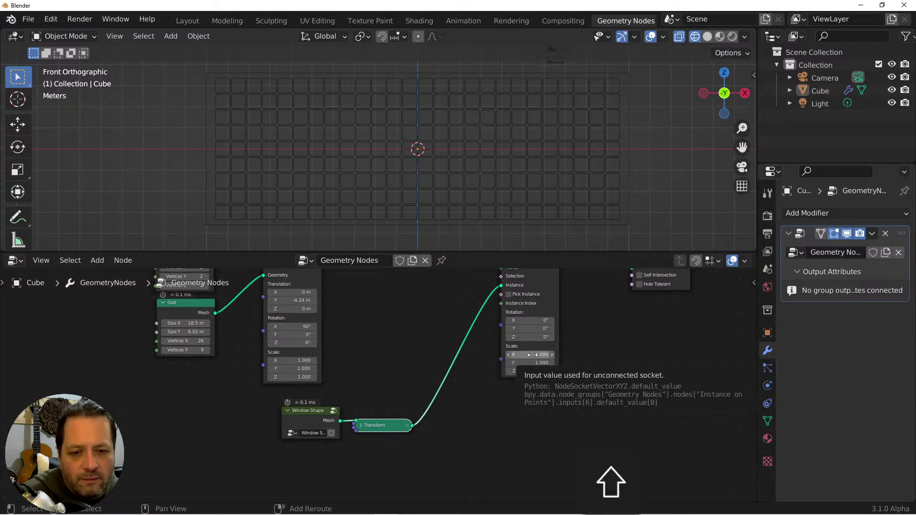
{"action": "left_click_drag", "start_coordinate": [540, 354], "coordinate": [535, 354], "text": "shift"}
{"action": "mouse_move", "coordinate": [531, 354]}
{"action": "left_mouse_down", "text": "ctrl"}
{"action": "mouse_move", "coordinate": [548, 354]}
{"action": "mouse_move", "coordinate": [525, 355]}
{"action": "mouse_move", "coordinate": [549, 355]}
{"action": "mouse_move", "coordinate": [535, 347]}
{"action": "left_mouse_up", "text": "ctrl"}
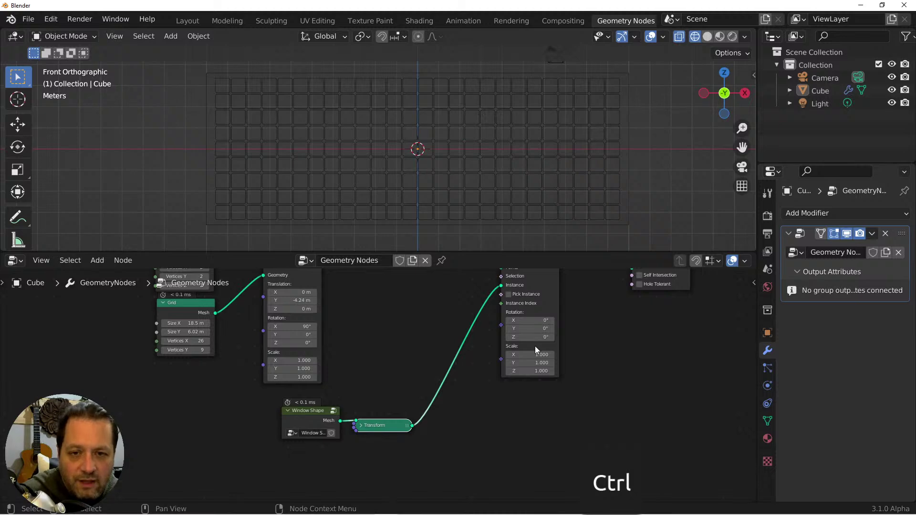
{"action": "scroll", "coordinate": [527, 353], "scroll_direction": "up", "scroll_amount": 3}
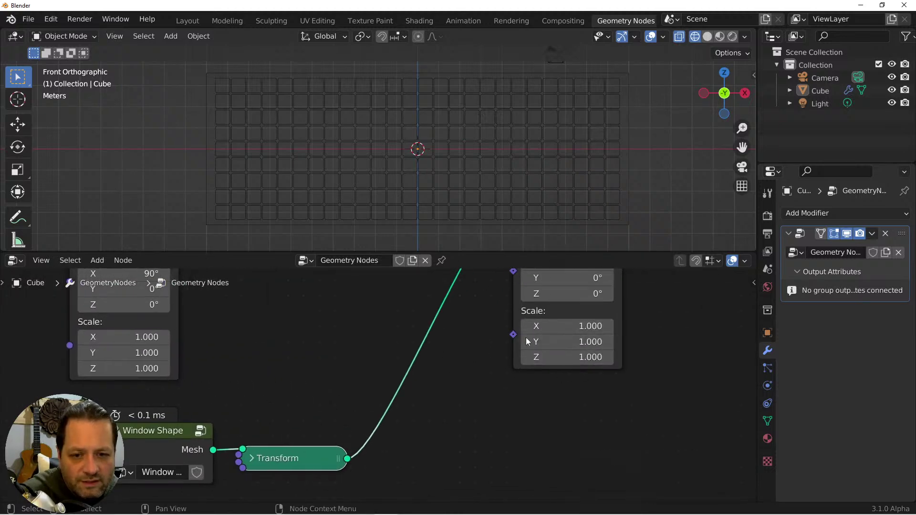
{"action": "mouse_move", "coordinate": [511, 333]}
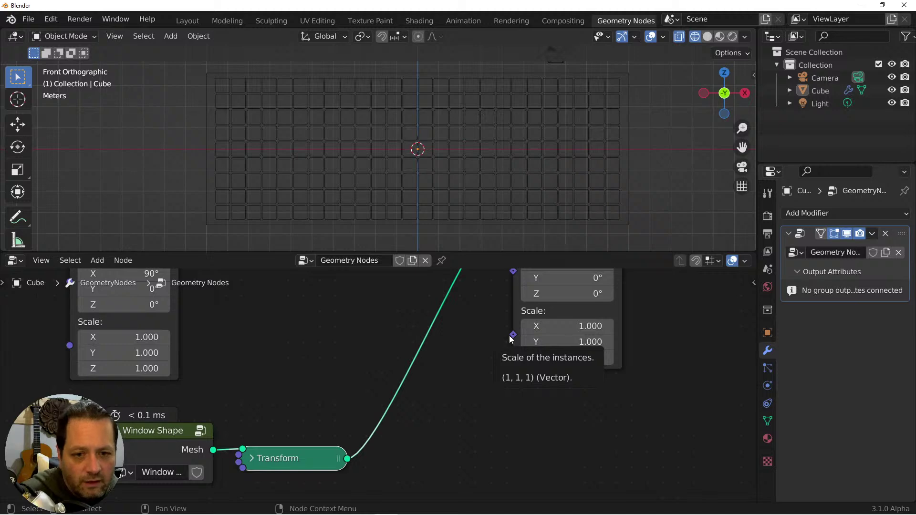
Move the Window Shape node and its attached Transform node away from Instance on Points to free space beside the Scale input.
{"action": "scroll", "coordinate": [506, 336], "scroll_direction": "down", "scroll_amount": 5}
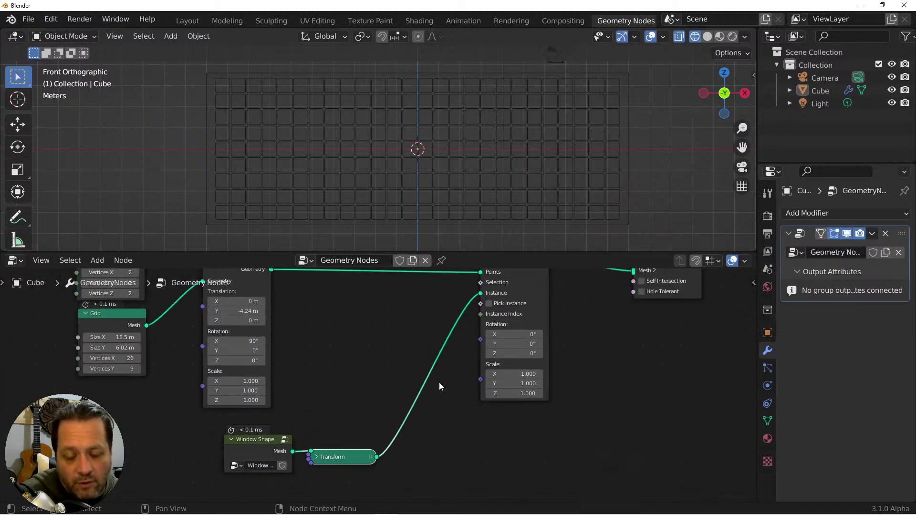
{"action": "left_click_drag", "start_coordinate": [443, 420], "coordinate": [220, 477]}
{"action": "key", "text": "g"}
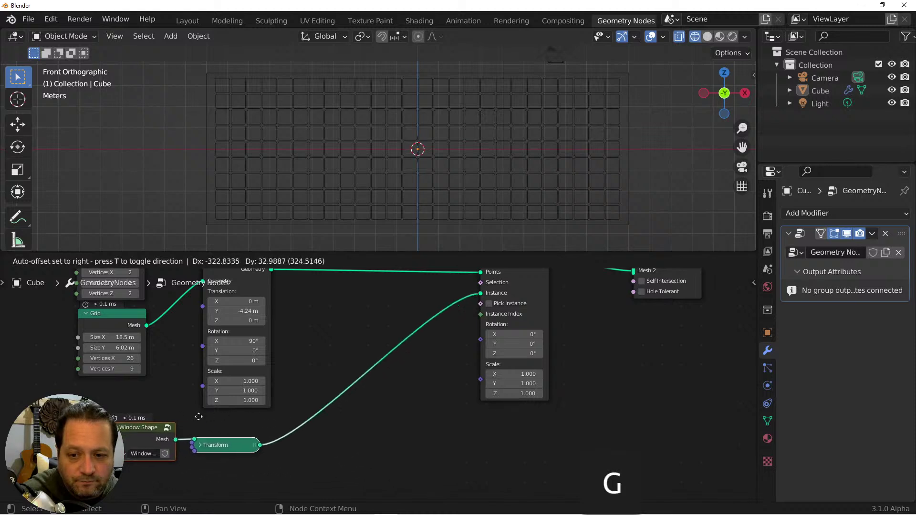
{"action": "left_click", "coordinate": [209, 408]}
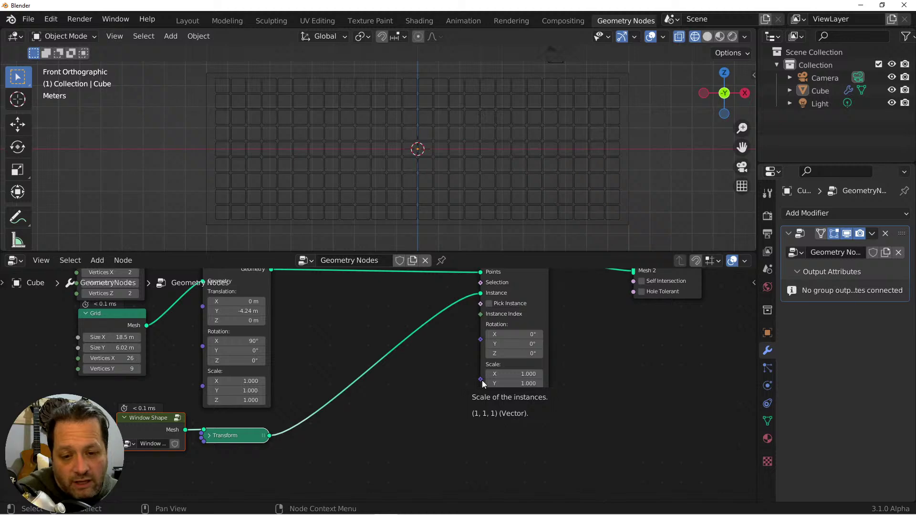
Add a Combine XYZ node feeding its Vector output into the Scale input of Instance on Points, placed beneath it.
{"action": "left_click_drag", "start_coordinate": [480, 380], "coordinate": [451, 390]}
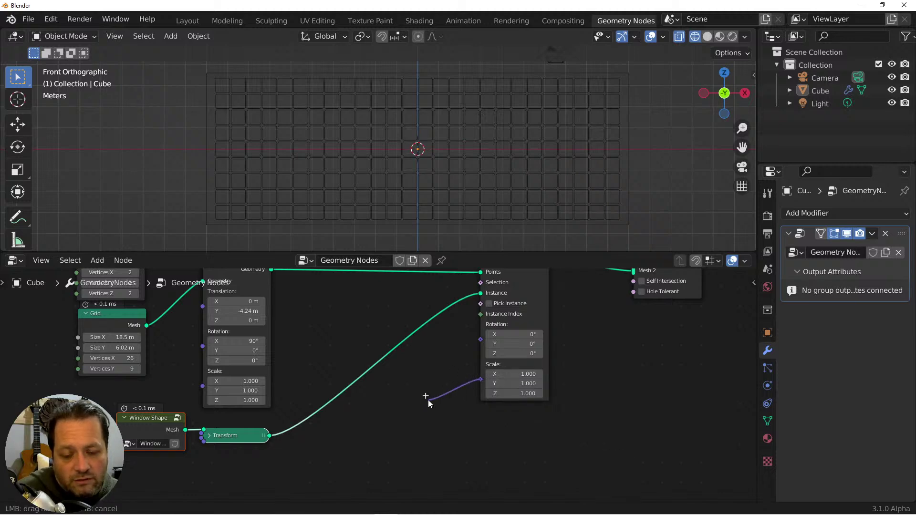
{"action": "mouse_move", "coordinate": [428, 399]}
{"action": "left_mouse_down"}
{"action": "mouse_move", "coordinate": [270, 436]}
{"action": "mouse_move", "coordinate": [433, 420]}
{"action": "mouse_move", "coordinate": [431, 398]}
{"action": "left_mouse_up"}
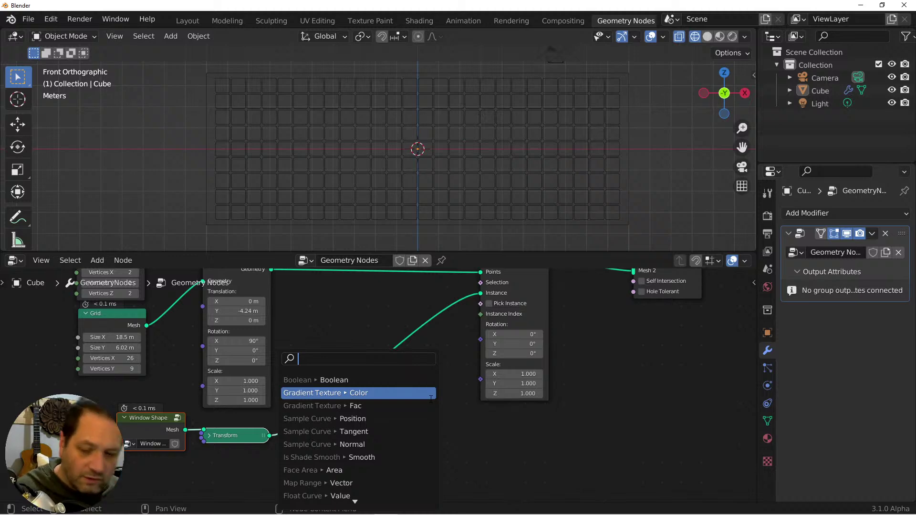
{"action": "type", "text": "comb"}
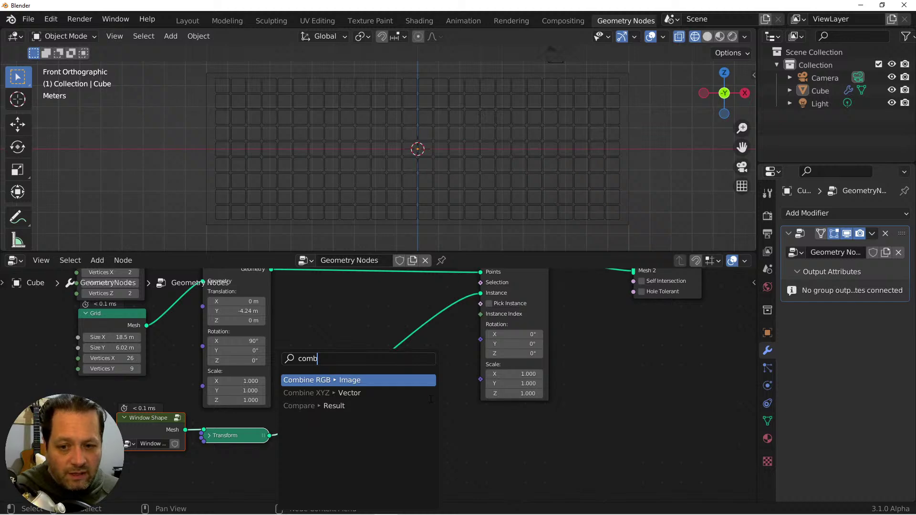
{"action": "left_click", "coordinate": [364, 393]}
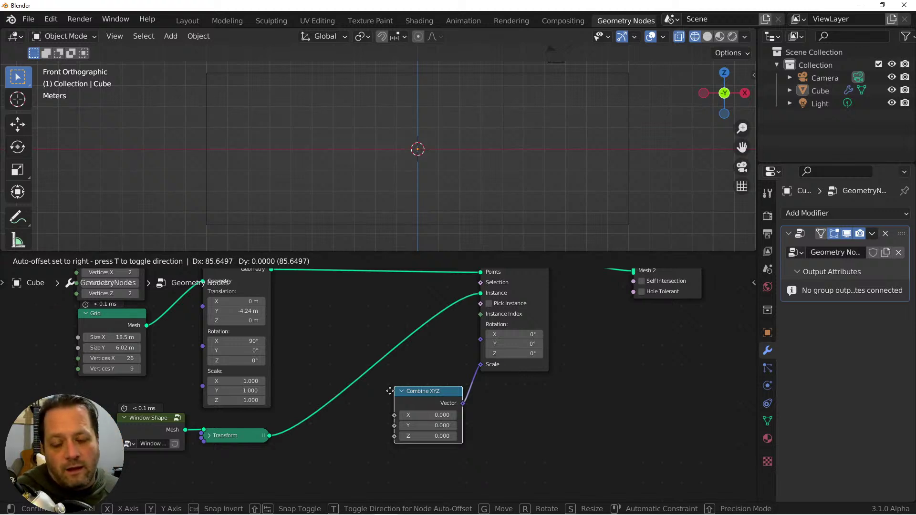
{"action": "left_click", "coordinate": [393, 388]}
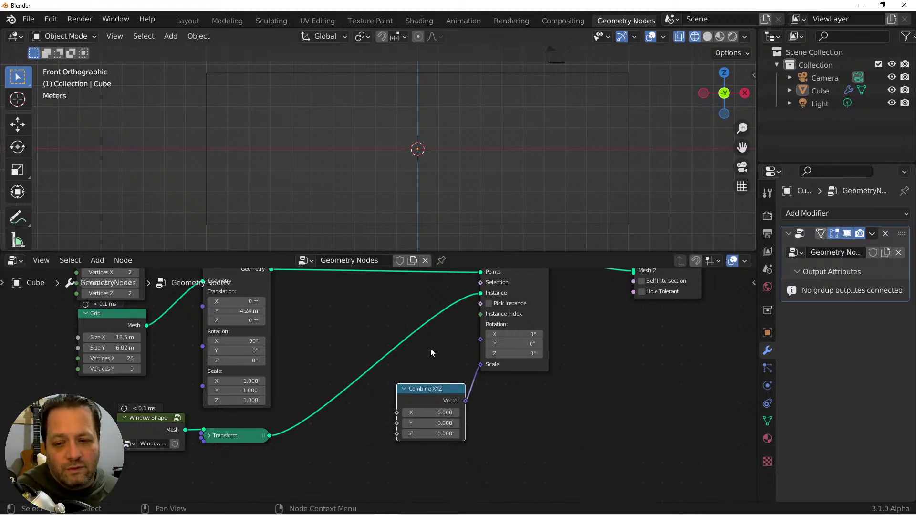
{"action": "middle_click_drag", "start_coordinate": [364, 351], "coordinate": [425, 378], "text": "shift"}
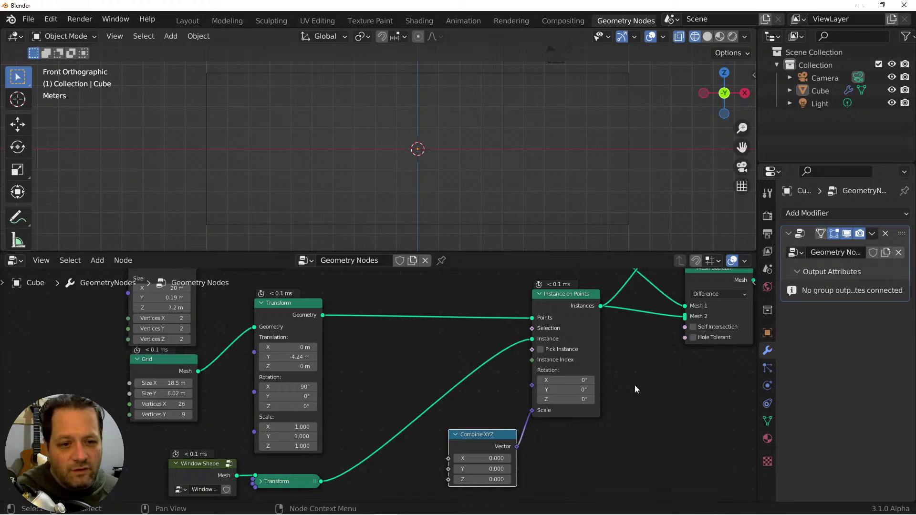
{"action": "middle_click_drag", "start_coordinate": [635, 385], "coordinate": [585, 353], "text": "shift"}
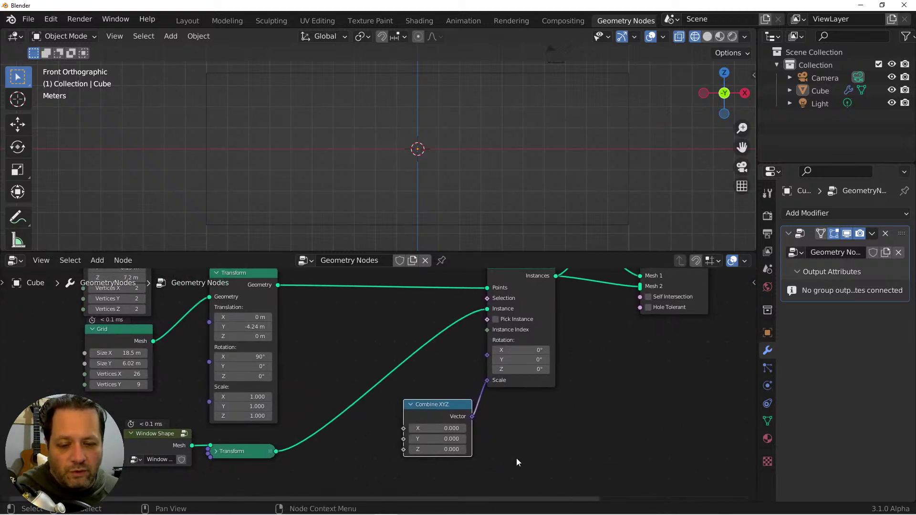
{"action": "left_click_drag", "start_coordinate": [472, 416], "coordinate": [518, 435]}
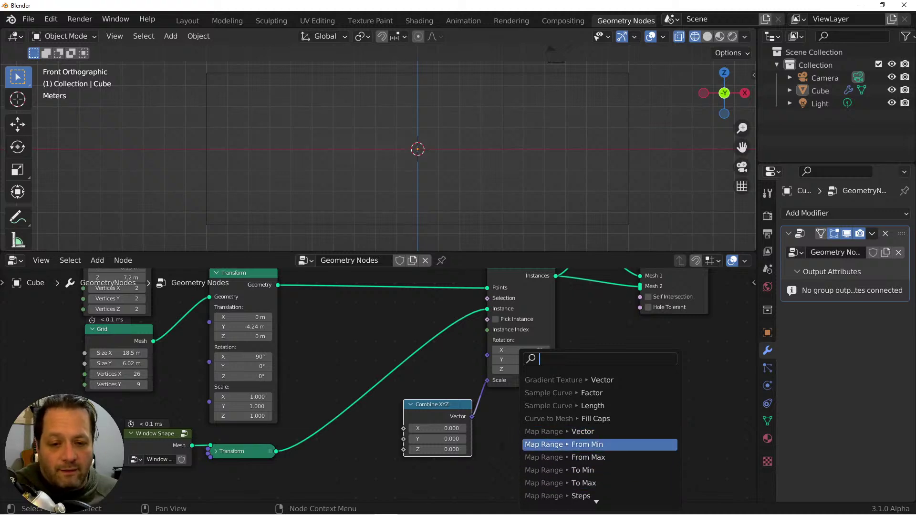
{"action": "key", "text": "Escape"}
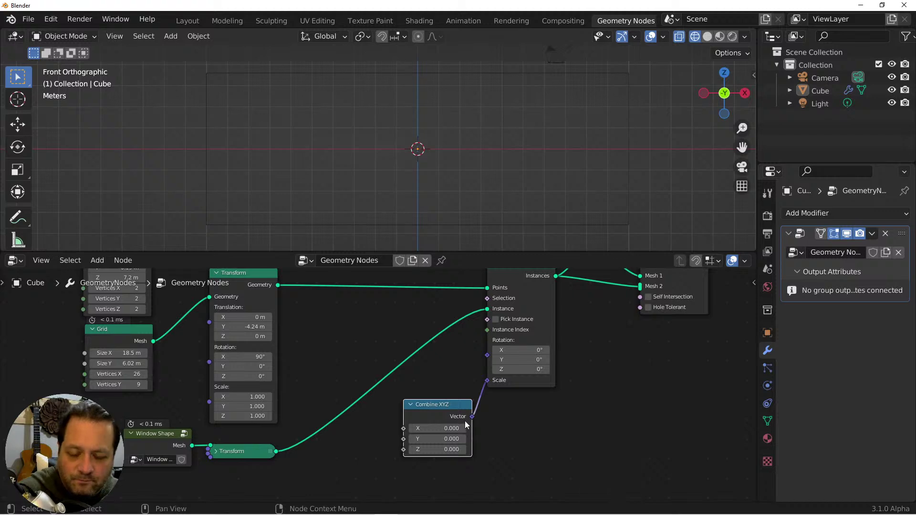
Set the X, Y and Z values of the Combine XYZ node to 1.000.
{"action": "scroll", "coordinate": [465, 421], "scroll_direction": "down", "scroll_amount": 2}
{"action": "middle_click_drag", "start_coordinate": [527, 421], "coordinate": [566, 430]}
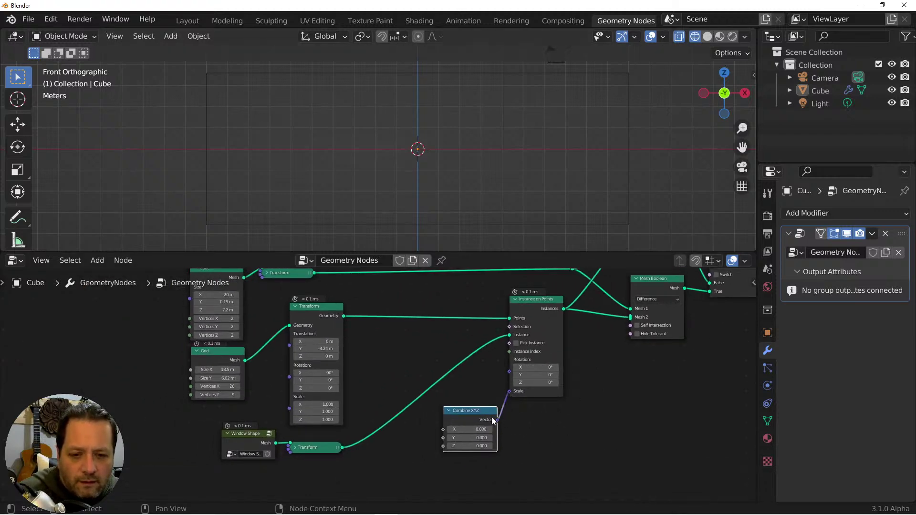
{"action": "left_click_drag", "start_coordinate": [475, 429], "coordinate": [475, 445]}
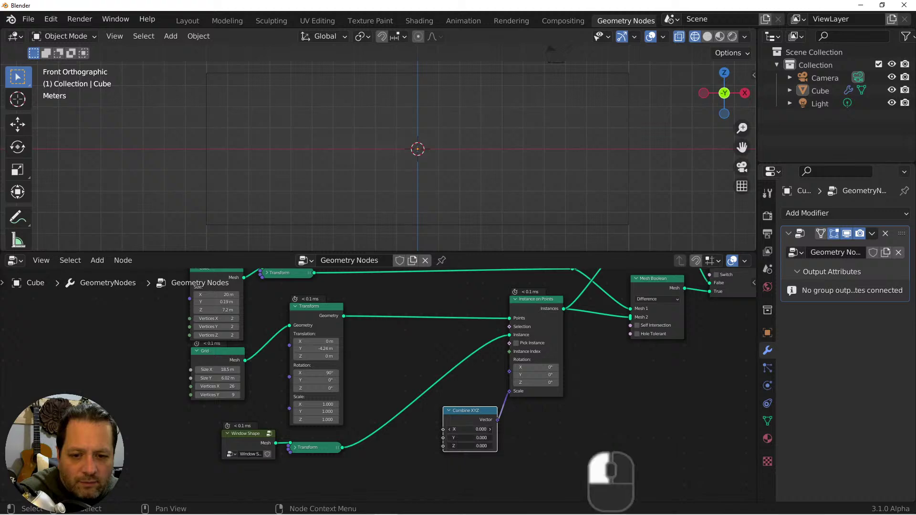
{"action": "type", "text": "1"}
{"action": "key", "text": "Return"}
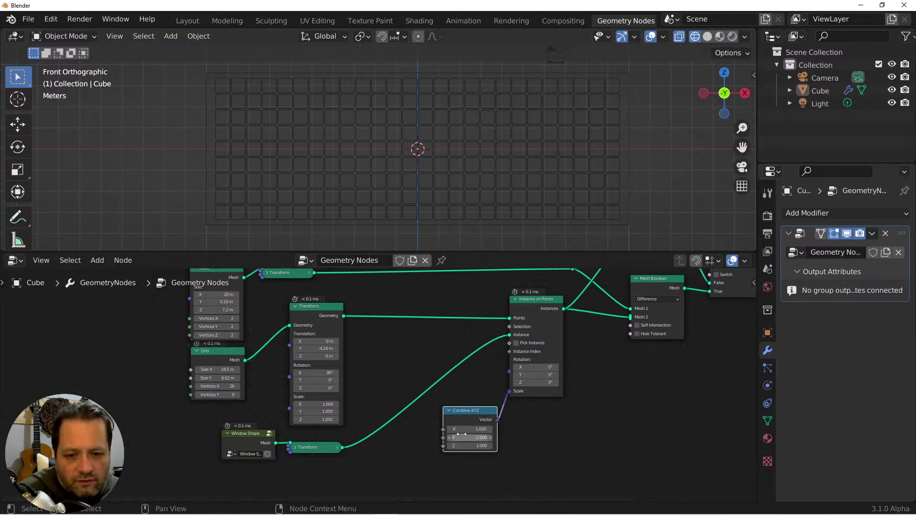
Try non-uniform window scales in Combine XYZ, such as X 0.730 with Y 5.000 or 0.800, and restore all components to 1.000.
{"action": "left_click_drag", "start_coordinate": [472, 429], "coordinate": [506, 438]}
{"action": "middle_click_drag", "start_coordinate": [577, 171], "coordinate": [518, 179]}
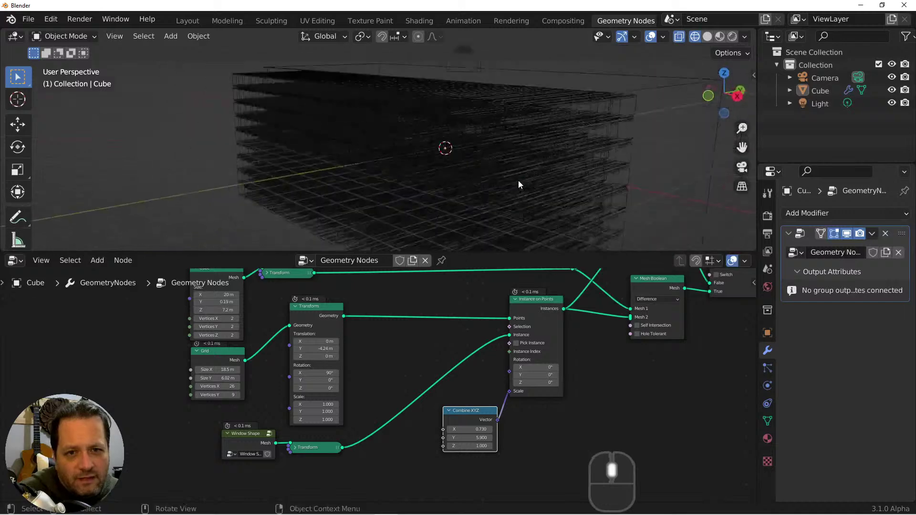
{"action": "scroll", "coordinate": [478, 236], "scroll_direction": "down", "scroll_amount": 5}
{"action": "mouse_move", "coordinate": [473, 438]}
{"action": "left_mouse_down"}
{"action": "mouse_move", "coordinate": [551, 438]}
{"action": "mouse_move", "coordinate": [451, 438]}
{"action": "mouse_move", "coordinate": [464, 438]}
{"action": "left_mouse_up"}
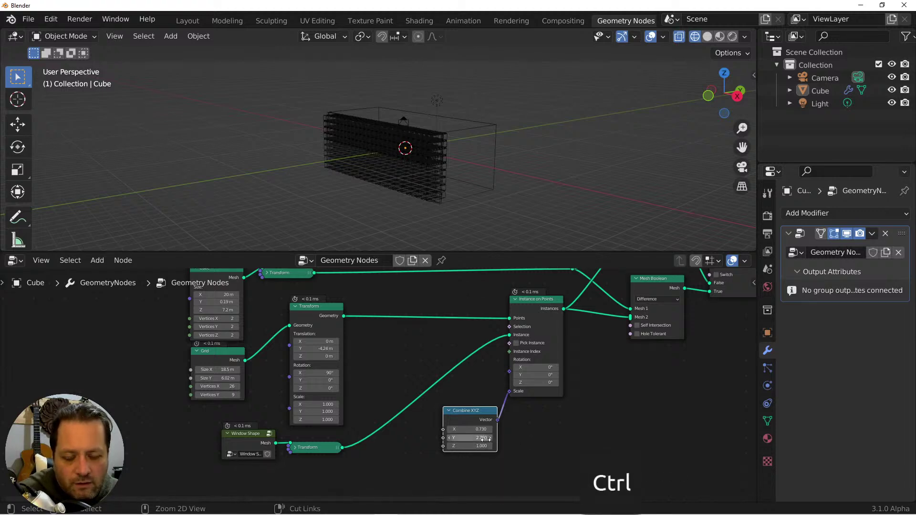
{"action": "left_click_drag", "start_coordinate": [486, 439], "coordinate": [493, 464], "text": "ctrl"}
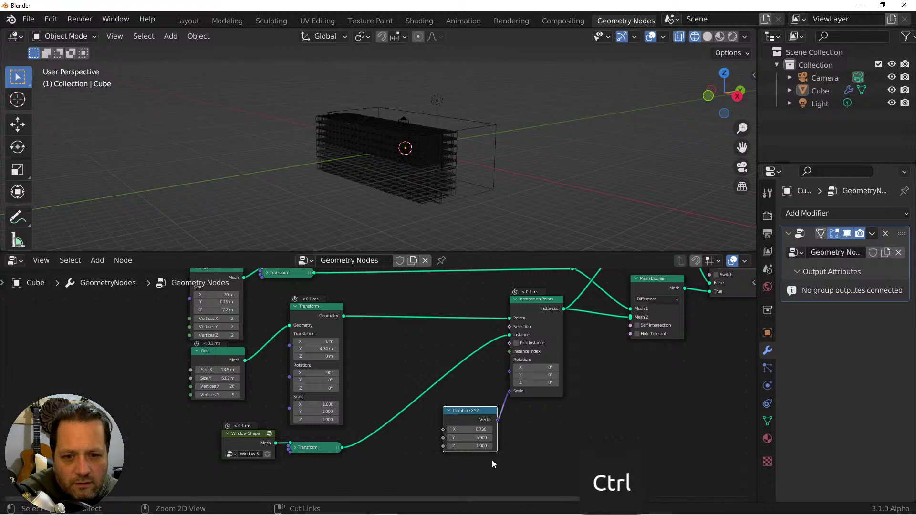
{"action": "key", "text": "grave"}
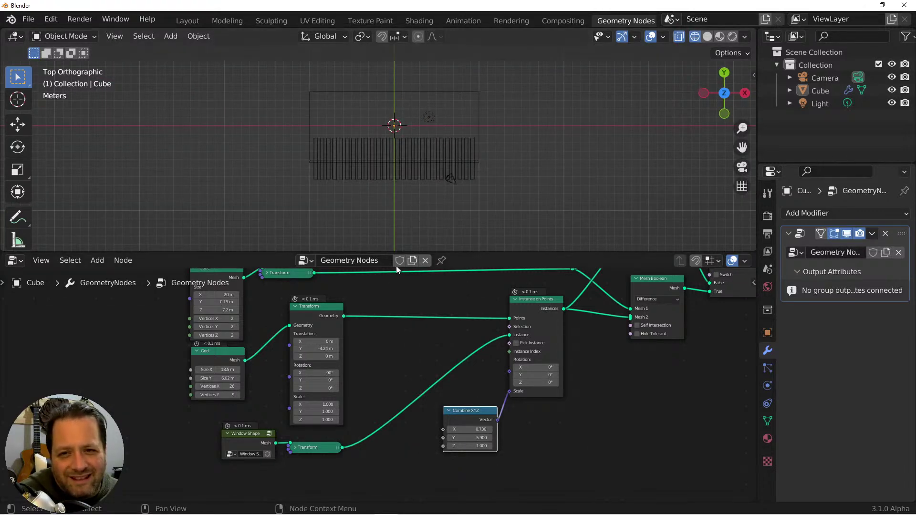
{"action": "left_click_drag", "start_coordinate": [470, 438], "coordinate": [434, 438]}
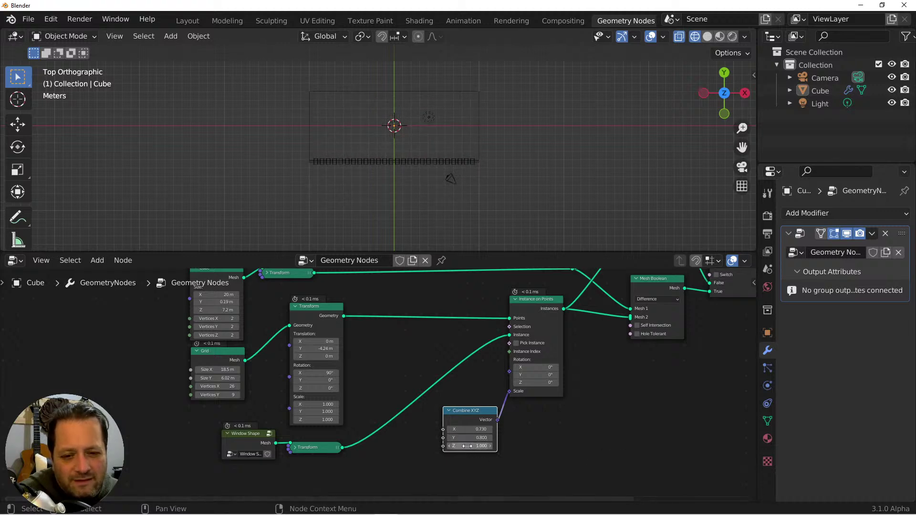
{"action": "key", "text": "KP_1"}
{"action": "left_click_drag", "start_coordinate": [477, 446], "coordinate": [470, 446]}
{"action": "scroll", "coordinate": [350, 139], "scroll_direction": "up", "scroll_amount": 6}
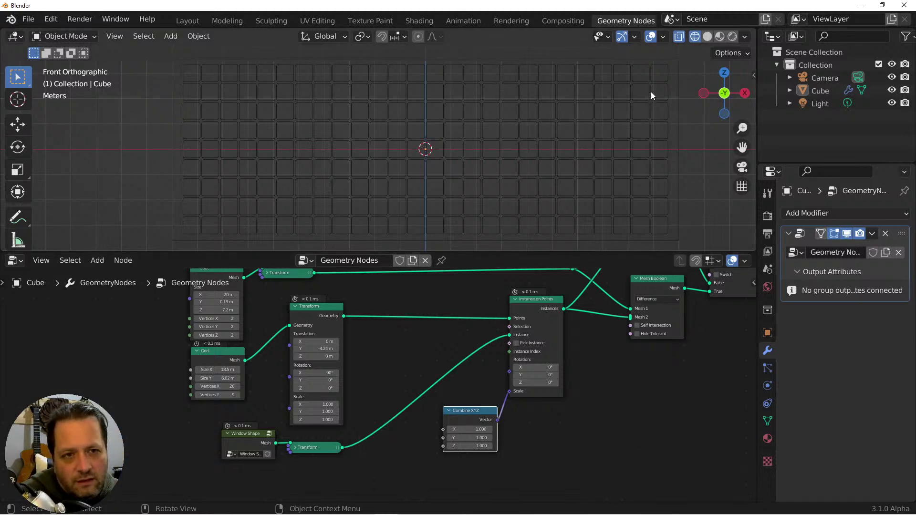
{"action": "middle_click_drag", "start_coordinate": [651, 91], "coordinate": [646, 137]}
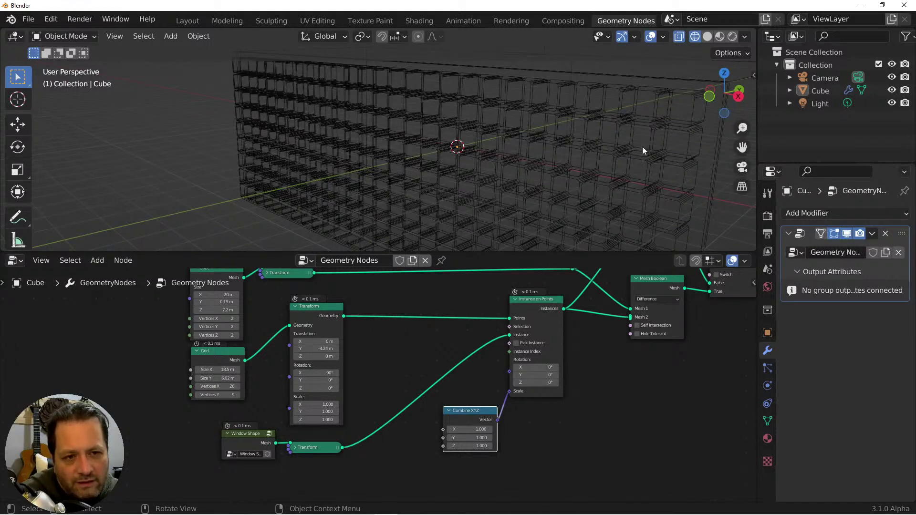
{"action": "key", "text": "KP_7"}
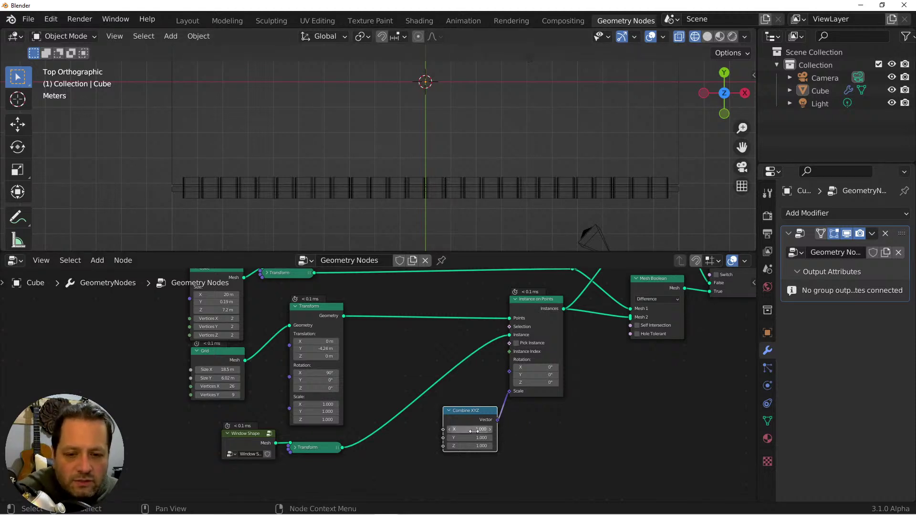
Add a Value input node and place it below the Transform node attached to Window Shape.
{"action": "middle_click_drag", "start_coordinate": [458, 438], "coordinate": [490, 403], "text": "shift"}
{"action": "key", "text": "shift+a"}
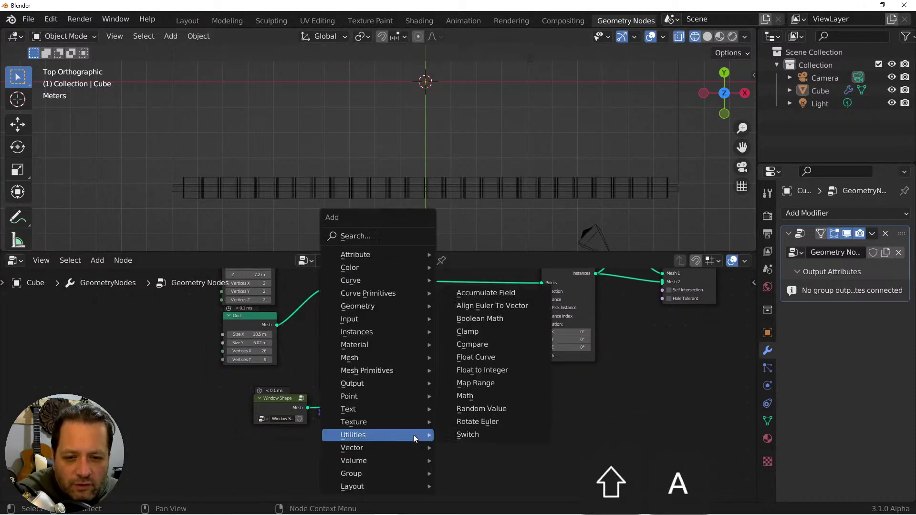
{"action": "mouse_move", "coordinate": [365, 256]}
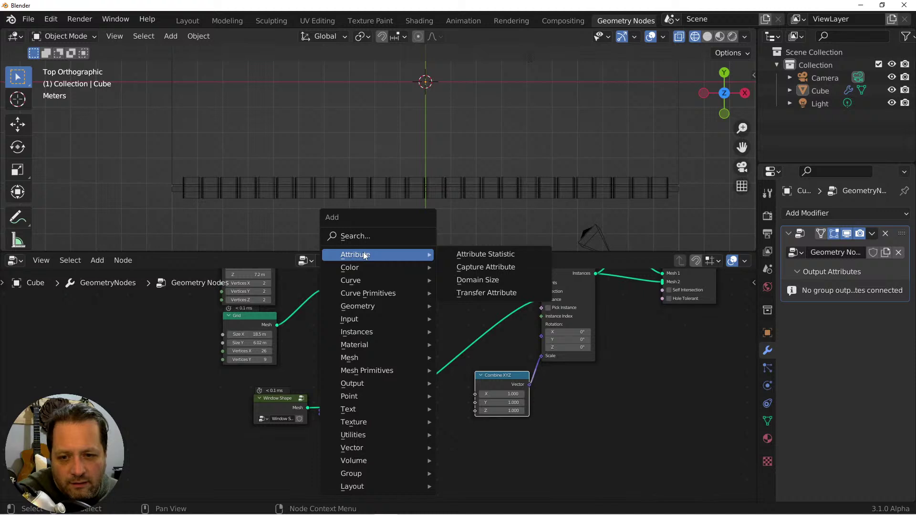
{"action": "mouse_move", "coordinate": [355, 319]}
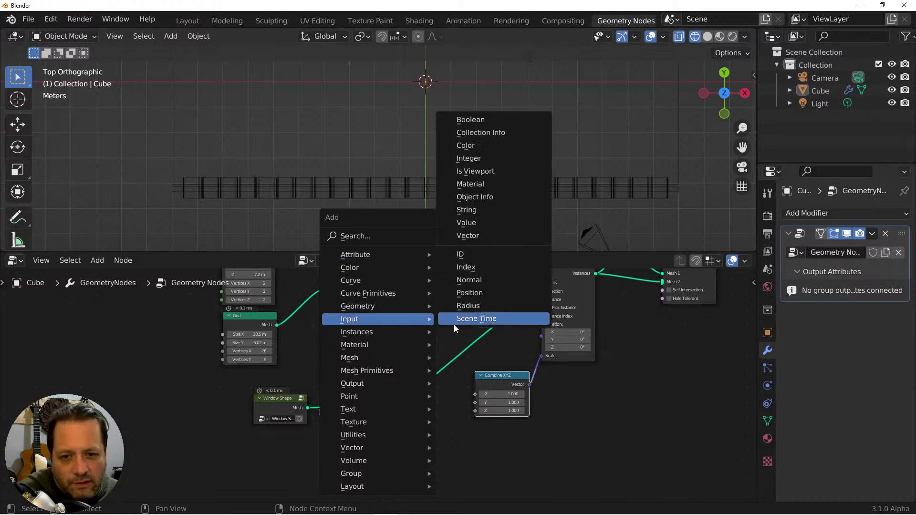
{"action": "left_click", "coordinate": [505, 229]}
{"action": "left_click", "coordinate": [396, 458]}
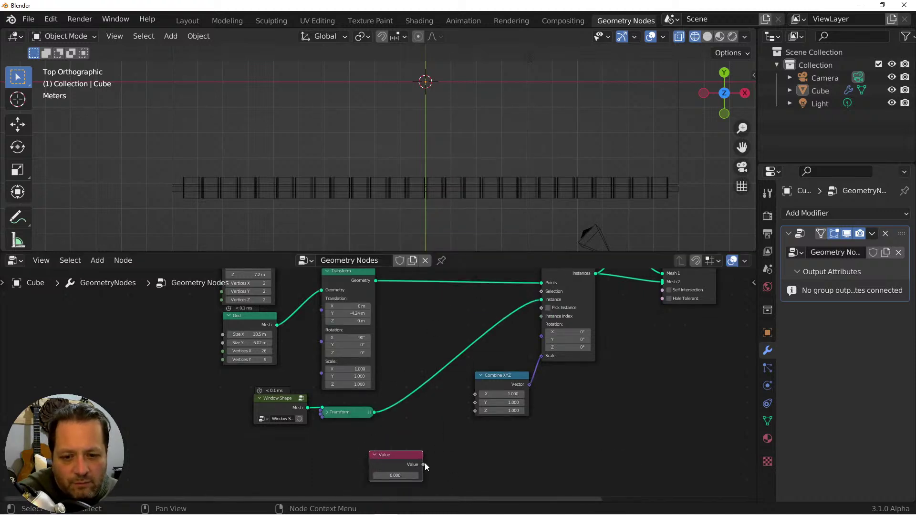
Connect the Value output to the X input of Combine XYZ and branch it through a reroute to the Z input.
{"action": "left_click_drag", "start_coordinate": [423, 465], "coordinate": [475, 394]}
{"action": "key", "text": "Escape"}
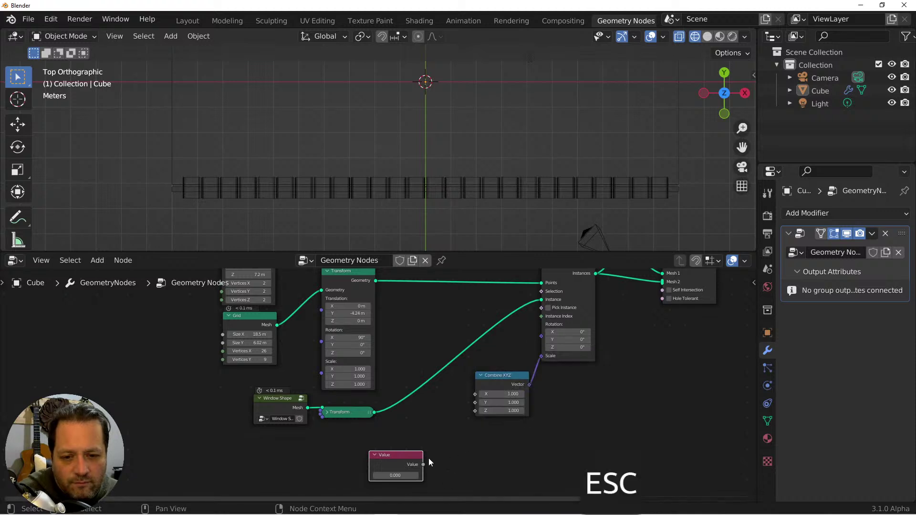
{"action": "left_click_drag", "start_coordinate": [425, 464], "coordinate": [476, 394]}
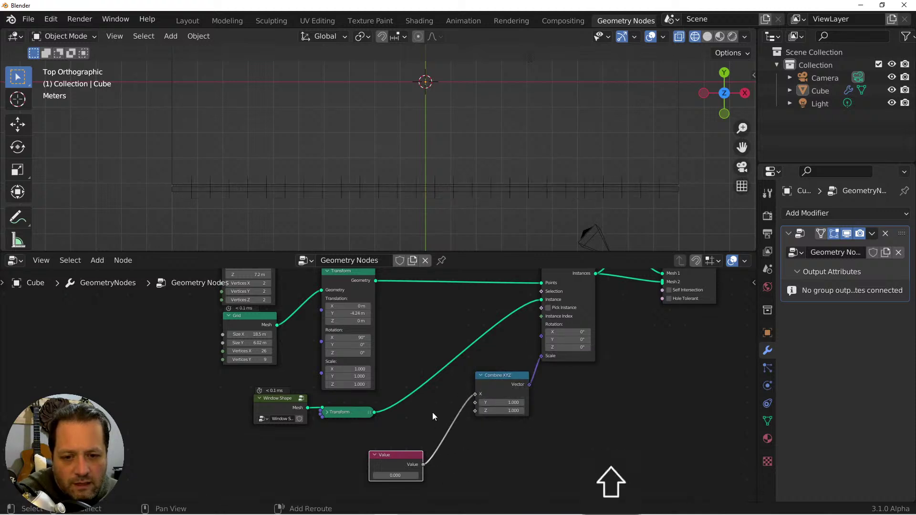
{"action": "right_click_drag", "start_coordinate": [438, 422], "coordinate": [450, 435], "text": "shift"}
{"action": "left_click_drag", "start_coordinate": [448, 430], "coordinate": [476, 410]}
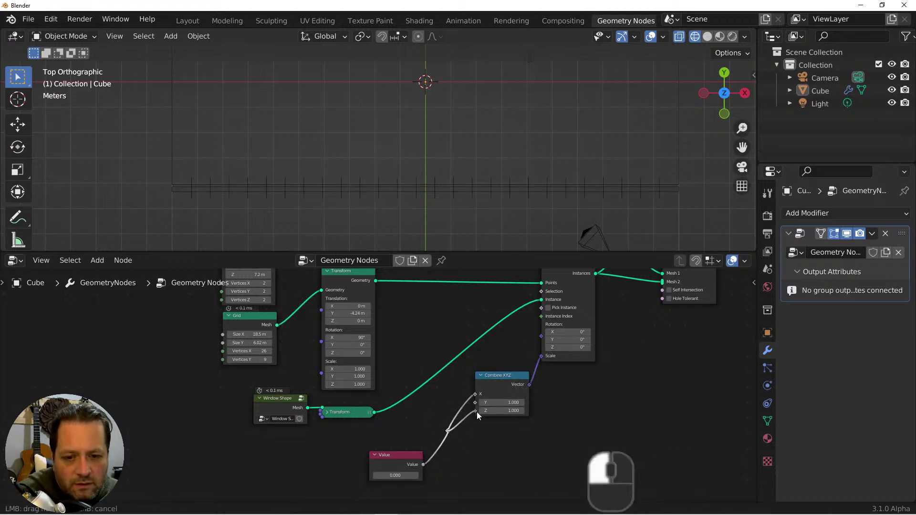
Try a value of 0.560 in the Value node with the windows seen from the front, and delete the Value node.
{"action": "left_click_drag", "start_coordinate": [391, 475], "coordinate": [422, 427]}
{"action": "key", "text": "KP_1"}
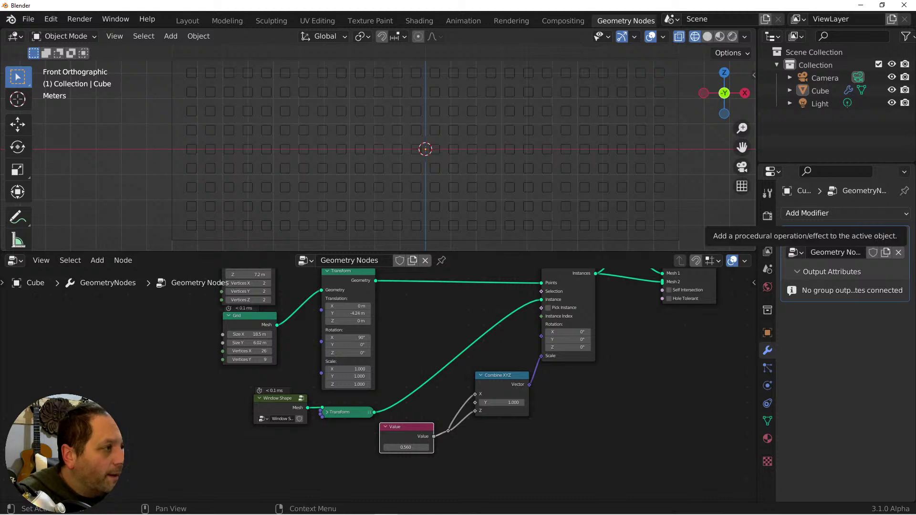
{"action": "left_click", "coordinate": [811, 213]}
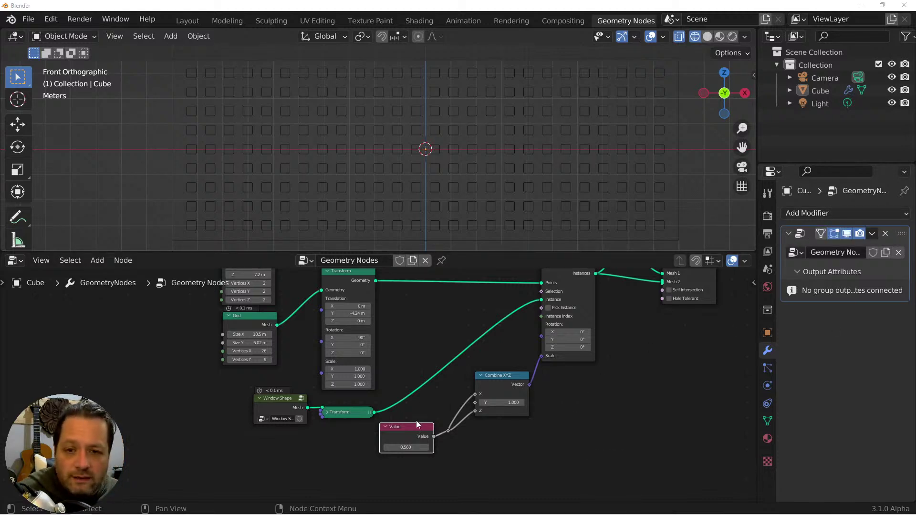
{"action": "key", "text": "x"}
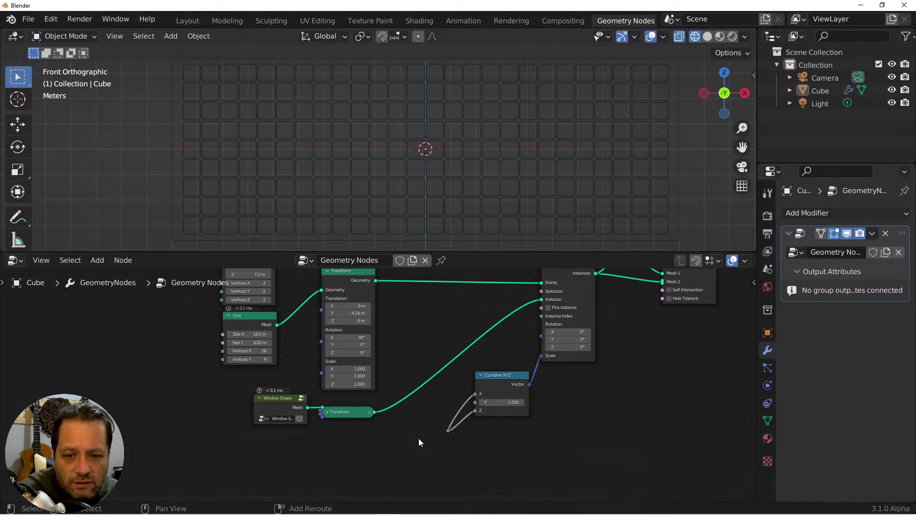
Add a Voronoi Texture node below Combine XYZ and connect its Distance output to the reroute feeding X and Z.
{"action": "key", "text": "shift+a"}
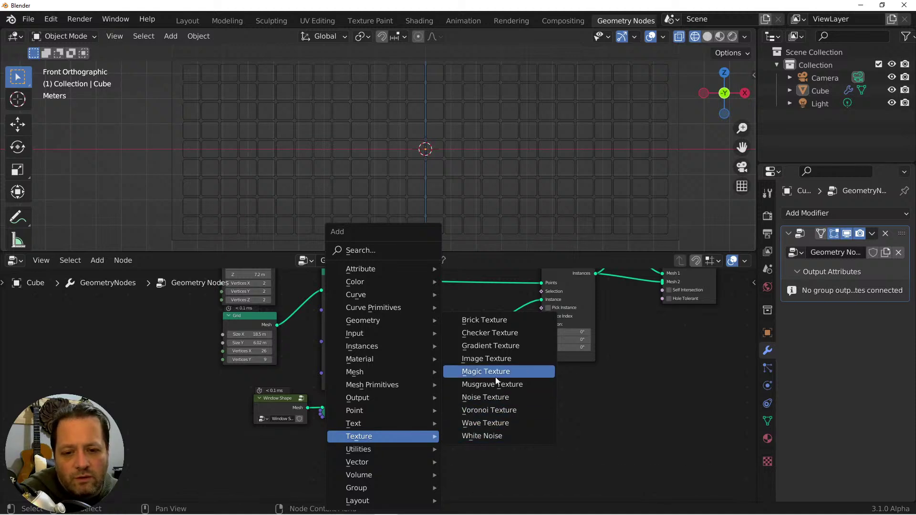
{"action": "left_click", "coordinate": [496, 411]}
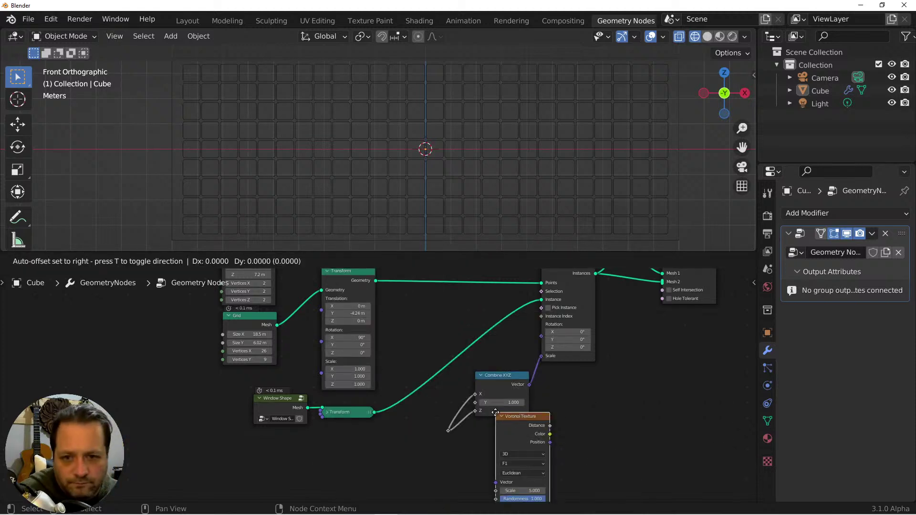
{"action": "left_click", "coordinate": [387, 436]}
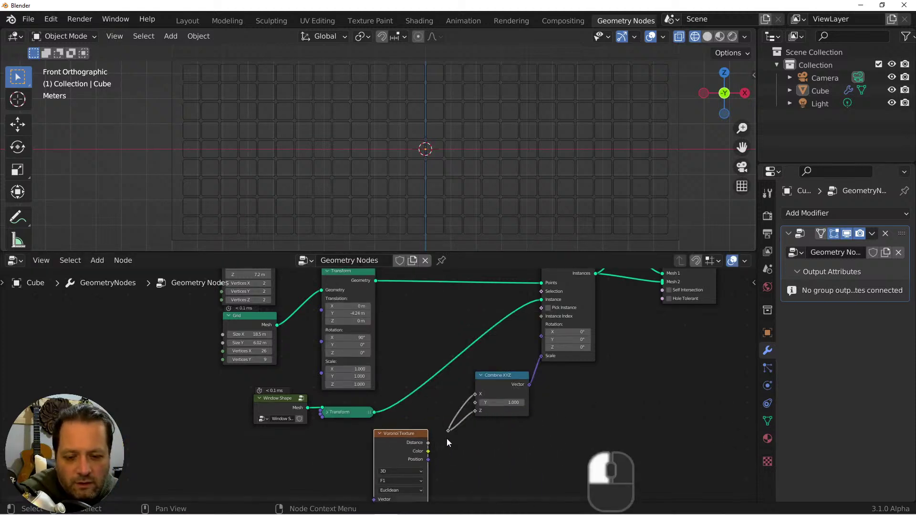
{"action": "middle_click_drag", "start_coordinate": [478, 445], "coordinate": [494, 404], "text": "ctrl"}
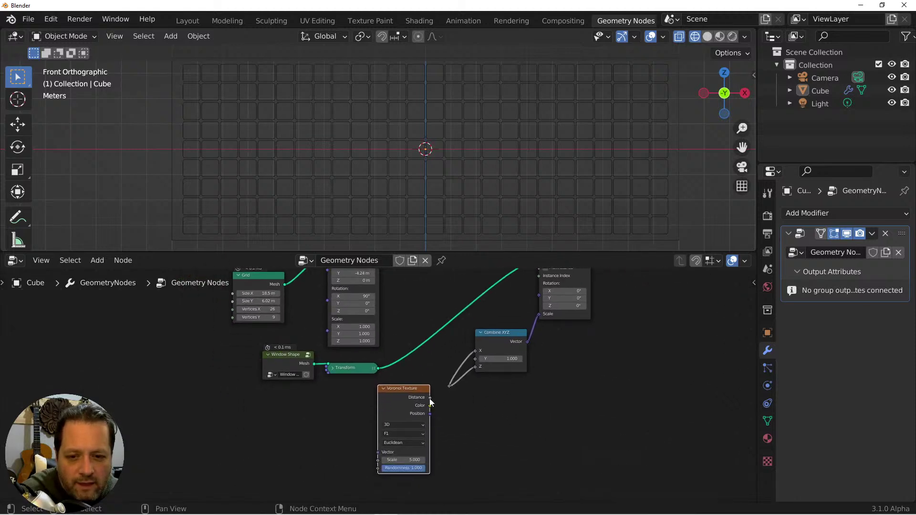
{"action": "left_click_drag", "start_coordinate": [430, 398], "coordinate": [448, 387]}
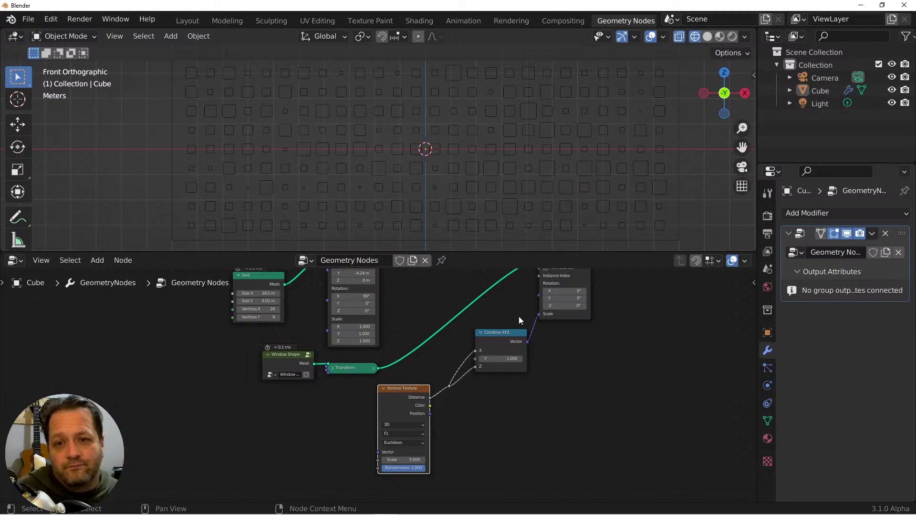
Try Voronoi scale 2.480 with the Color output feeding the reroute, and delete the Voronoi Texture node.
{"action": "scroll", "coordinate": [449, 168], "scroll_direction": "down", "scroll_amount": 2}
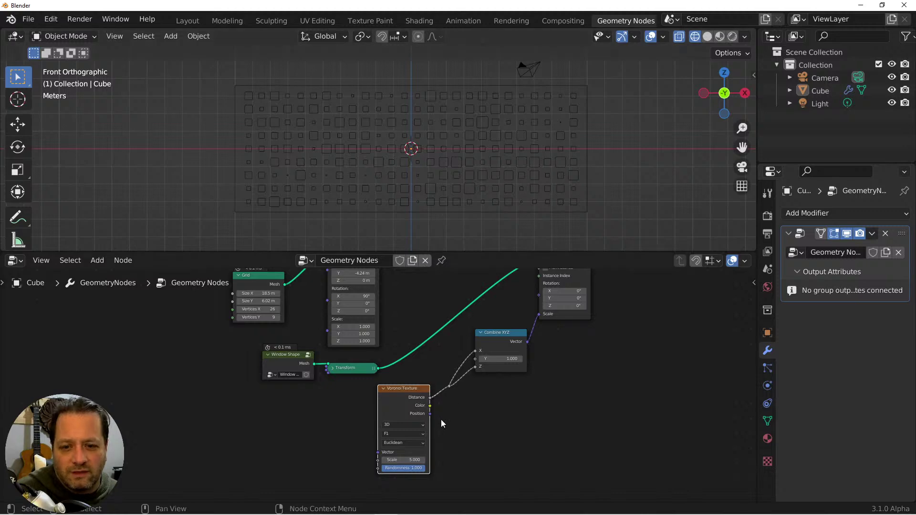
{"action": "mouse_move", "coordinate": [411, 462]}
{"action": "left_mouse_down"}
{"action": "mouse_move", "coordinate": [442, 462]}
{"action": "mouse_move", "coordinate": [391, 462]}
{"action": "mouse_move", "coordinate": [426, 468]}
{"action": "left_mouse_up"}
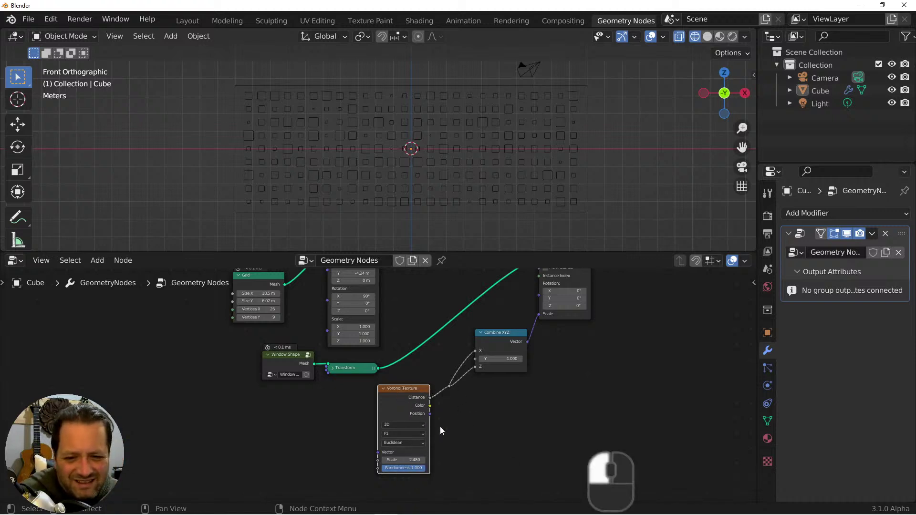
{"action": "left_click_drag", "start_coordinate": [430, 406], "coordinate": [450, 388]}
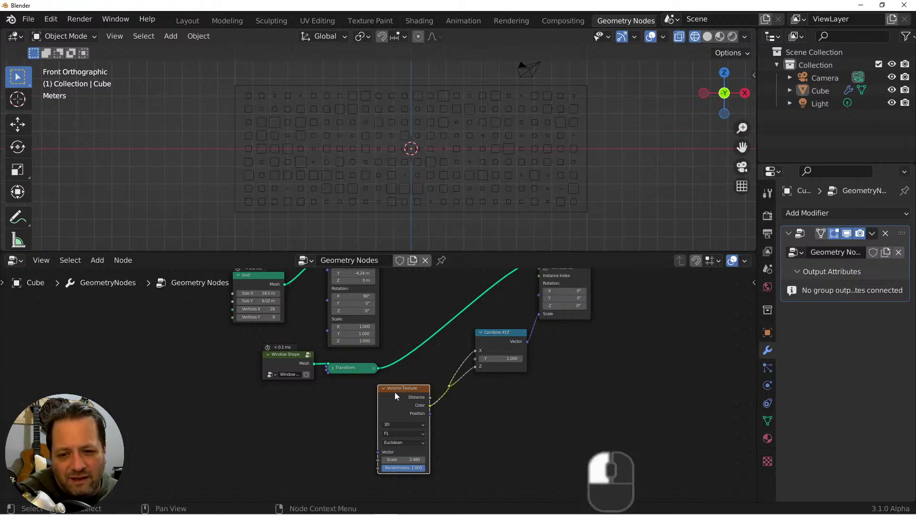
{"action": "key", "text": "x"}
Add a Wave Texture node, connect its Fac output to the reroute feeding X and Z, and set Distortion to 6.340.
{"action": "key", "text": "shift+a"}
{"action": "mouse_move", "coordinate": [393, 397]}
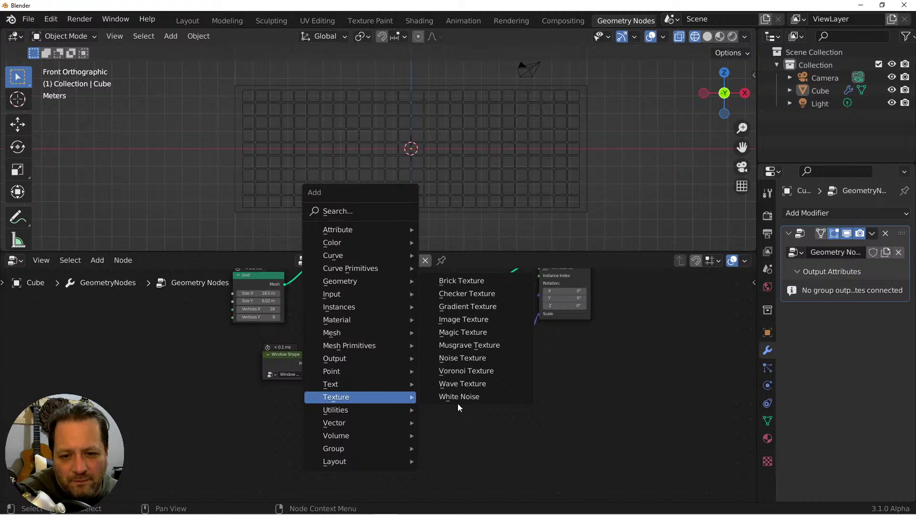
{"action": "left_click", "coordinate": [456, 384]}
{"action": "left_click", "coordinate": [400, 400]}
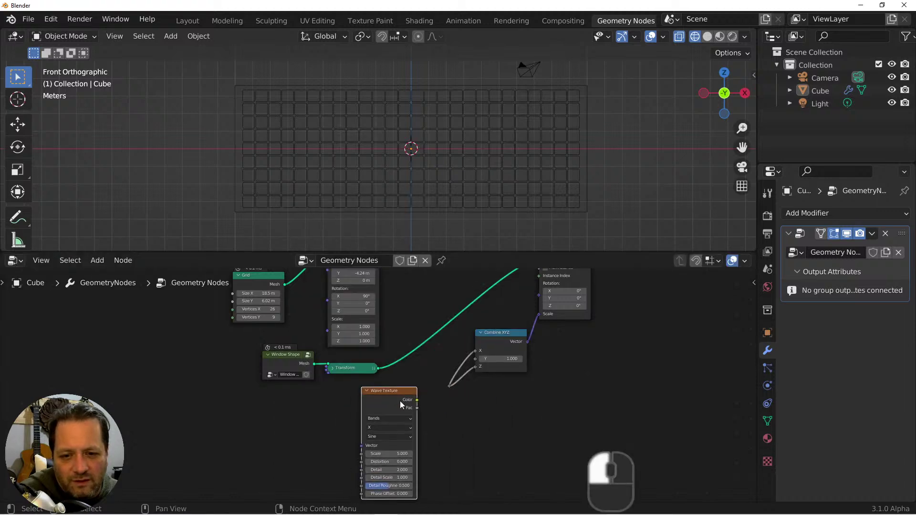
{"action": "left_click_drag", "start_coordinate": [417, 407], "coordinate": [453, 386]}
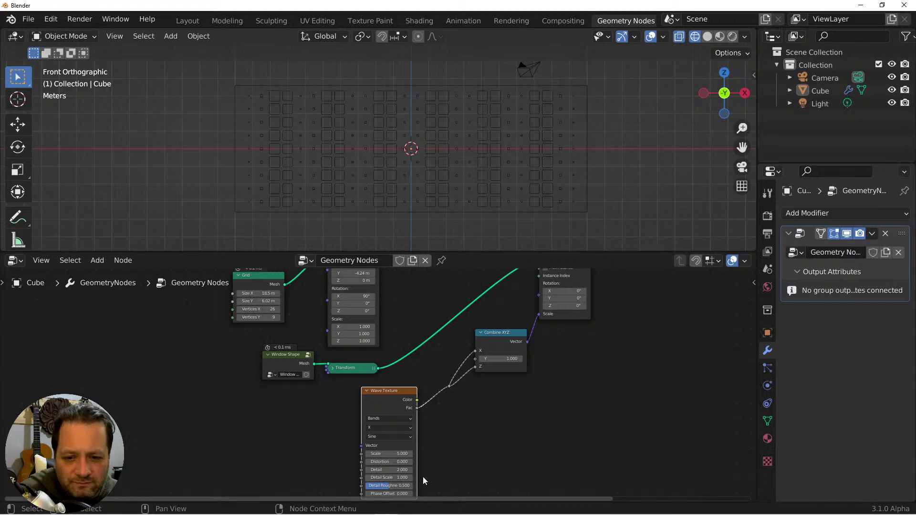
{"action": "left_click_drag", "start_coordinate": [400, 462], "coordinate": [470, 462]}
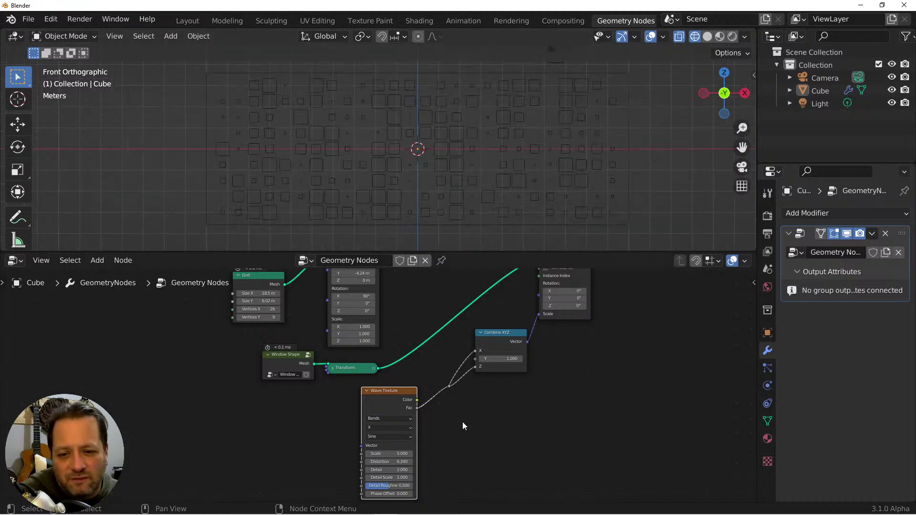
Inspect the window instances from above and in perspective, and display the building in solid shading.
{"action": "middle_click_drag", "start_coordinate": [598, 81], "coordinate": [507, 122]}
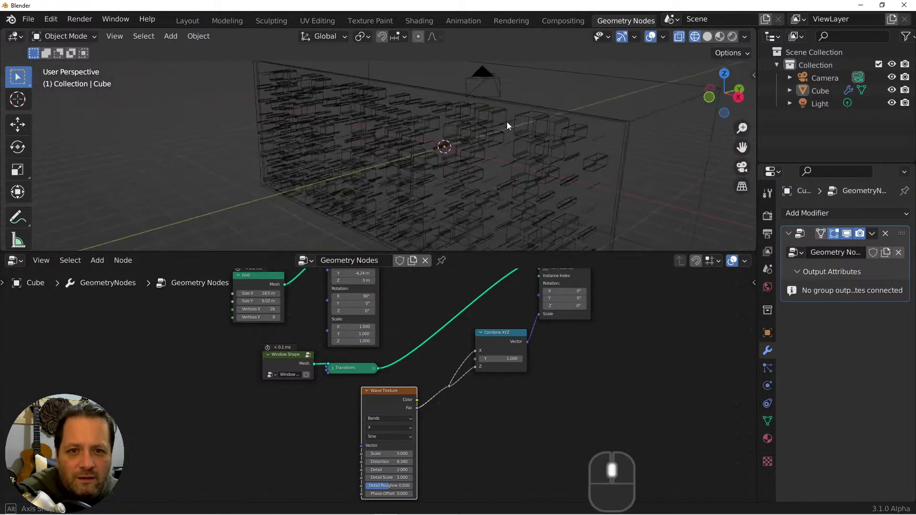
{"action": "key", "text": "grave"}
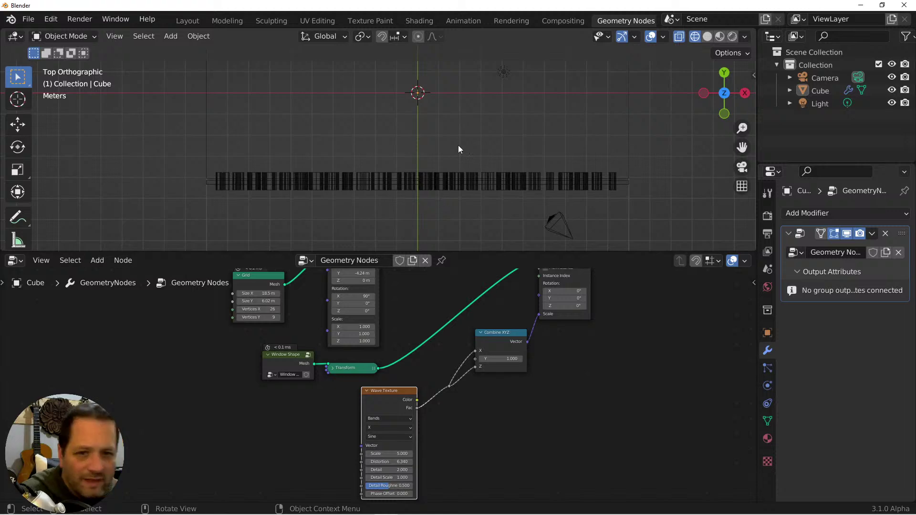
{"action": "middle_click_drag", "start_coordinate": [461, 224], "coordinate": [420, 107]}
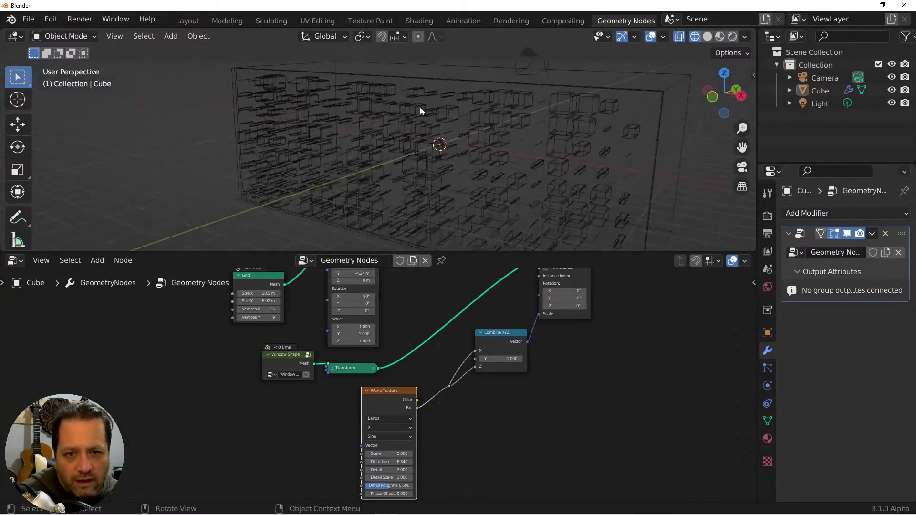
{"action": "key", "text": "z"}
{"action": "left_click", "coordinate": [574, 143]}
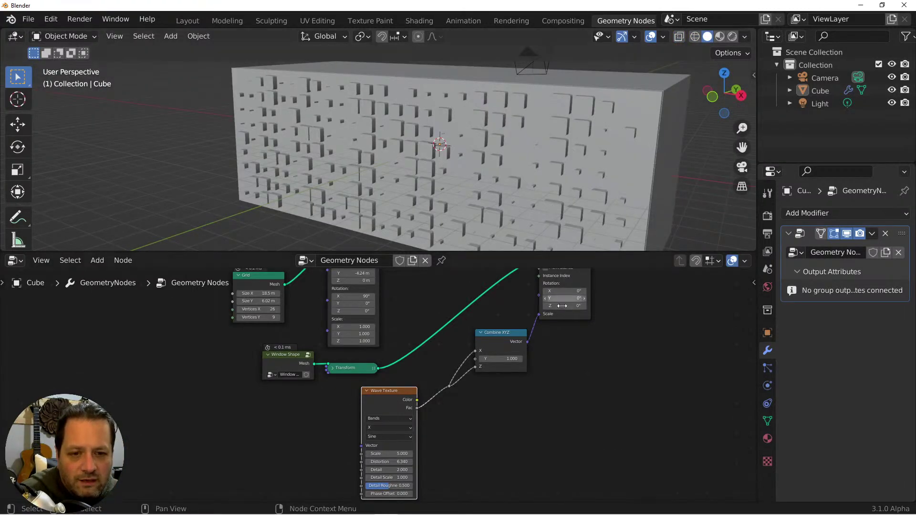
Enable the Switch node to output the Mesh Boolean result and display the viewport in rendered shading.
{"action": "scroll", "coordinate": [598, 315], "scroll_direction": "down", "scroll_amount": 2}
{"action": "middle_click_drag", "start_coordinate": [600, 319], "coordinate": [564, 341]}
{"action": "scroll", "coordinate": [579, 319], "scroll_direction": "up", "scroll_amount": 3}
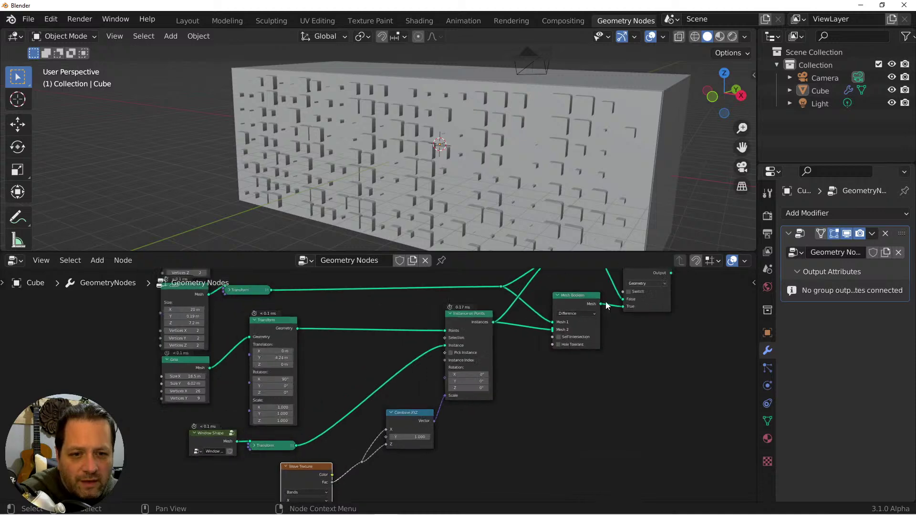
{"action": "left_click", "coordinate": [537, 341]}
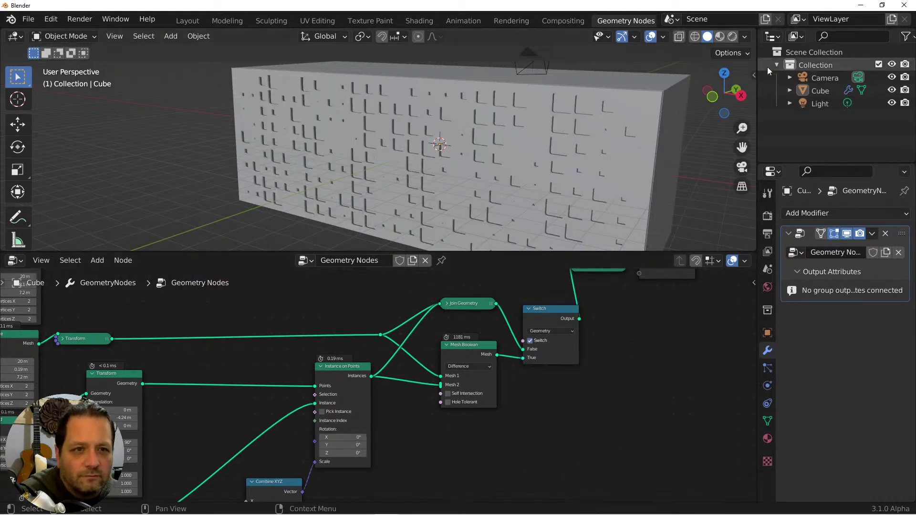
{"action": "left_click", "coordinate": [732, 36]}
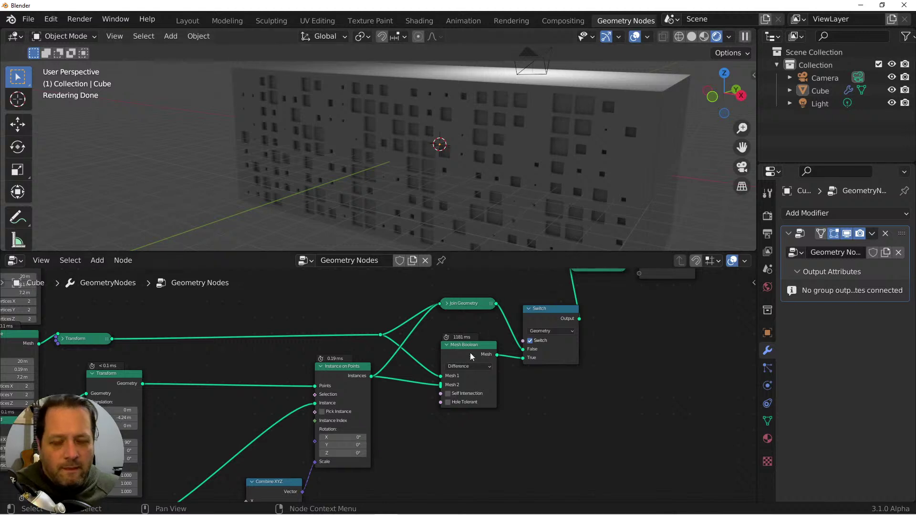
Add a Compare node between the grid's Transform node and the Instance on Points node.
{"action": "middle_click_drag", "start_coordinate": [390, 457], "coordinate": [521, 335]}
{"action": "mouse_move", "coordinate": [285, 426]}
{"action": "left_mouse_down"}
{"action": "mouse_move", "coordinate": [304, 409]}
{"action": "mouse_move", "coordinate": [281, 421]}
{"action": "left_mouse_up"}
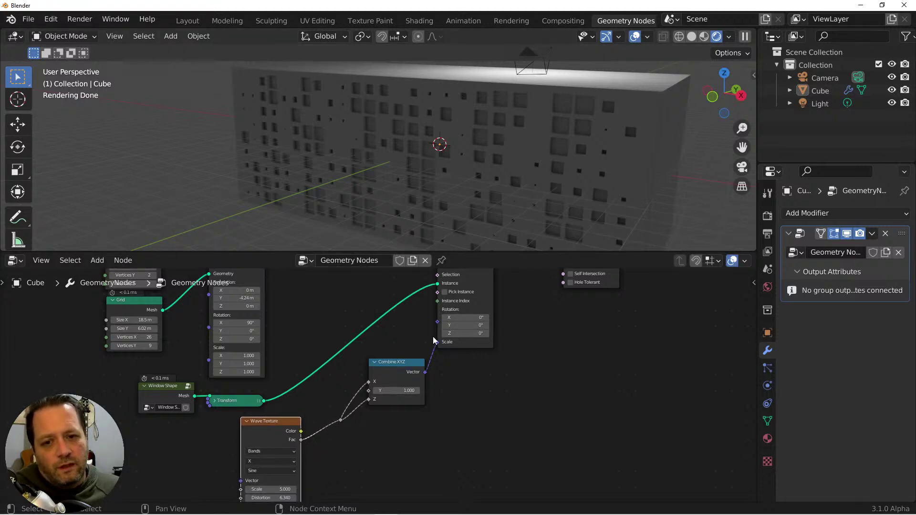
{"action": "middle_click_drag", "start_coordinate": [463, 357], "coordinate": [482, 393], "text": "shift"}
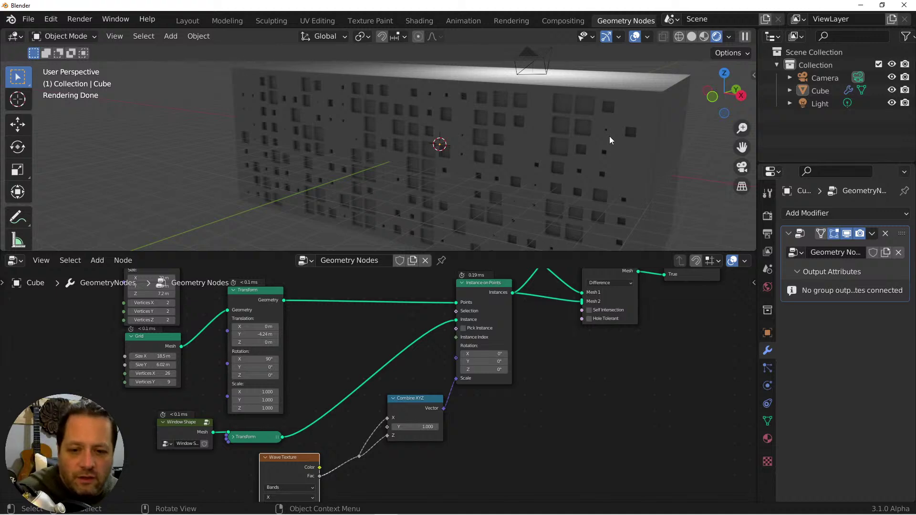
{"action": "scroll", "coordinate": [513, 428], "scroll_direction": "down", "scroll_amount": 2}
{"action": "key", "text": "shift+a"}
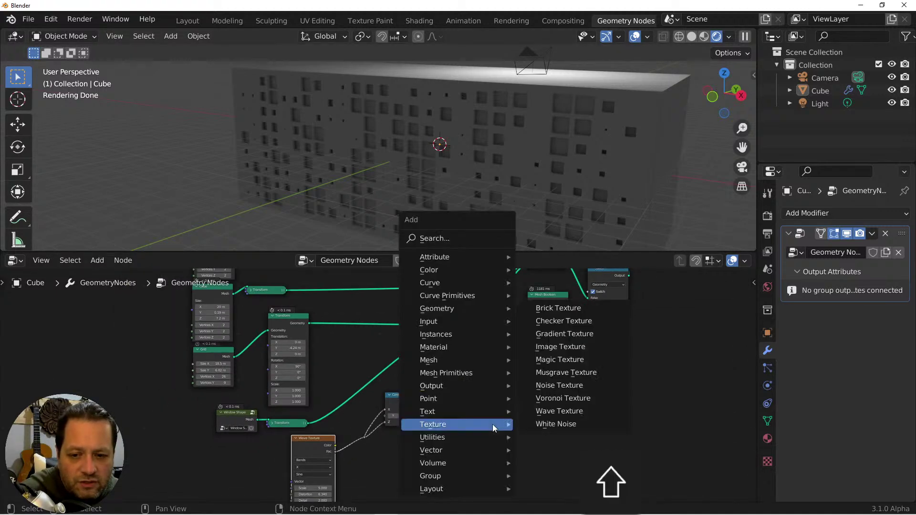
{"action": "mouse_move", "coordinate": [466, 435]}
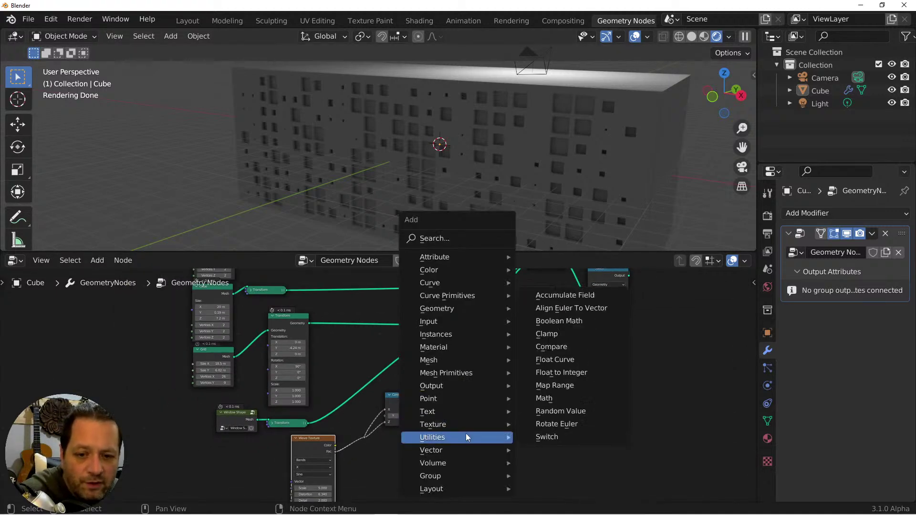
{"action": "left_click", "coordinate": [553, 347]}
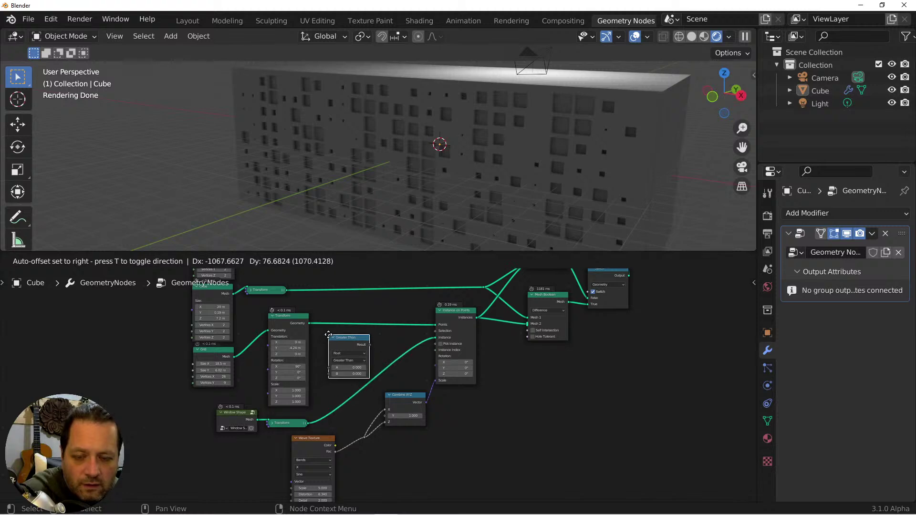
{"action": "left_click", "coordinate": [325, 335]}
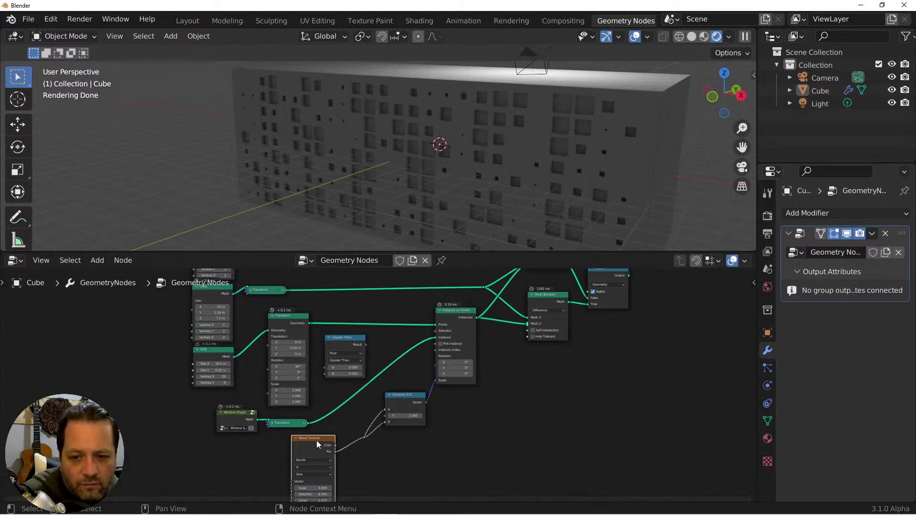
Move the Wave Texture node under the window's Transform node and lower the Combine XYZ node to free space.
{"action": "left_click_drag", "start_coordinate": [323, 450], "coordinate": [290, 438]}
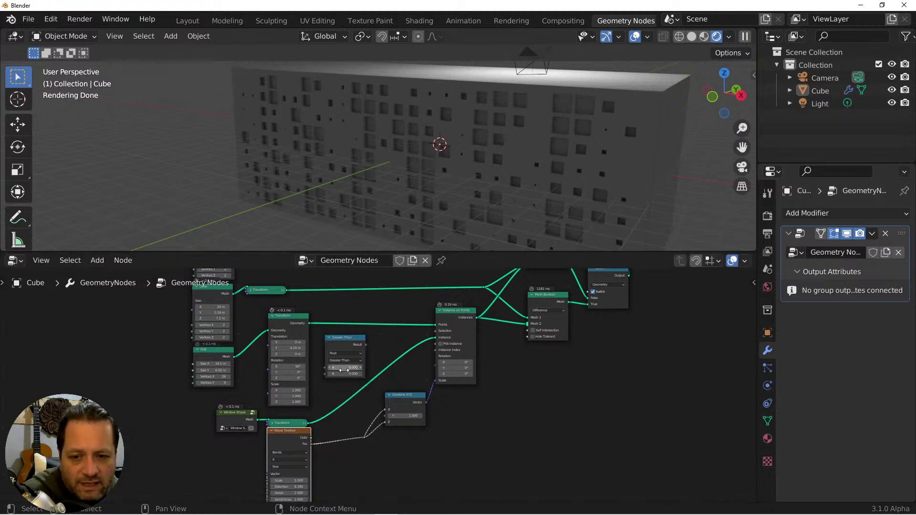
{"action": "scroll", "coordinate": [411, 395], "scroll_direction": "up", "scroll_amount": 2}
{"action": "left_click_drag", "start_coordinate": [416, 396], "coordinate": [415, 429]}
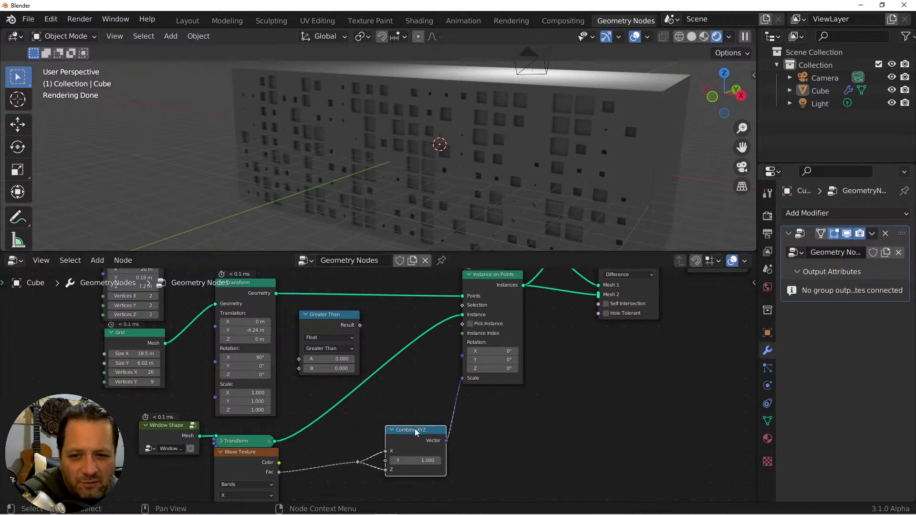
Look through the Compare node's input types and operations, and set its input type to Vector.
{"action": "left_click", "coordinate": [331, 336]}
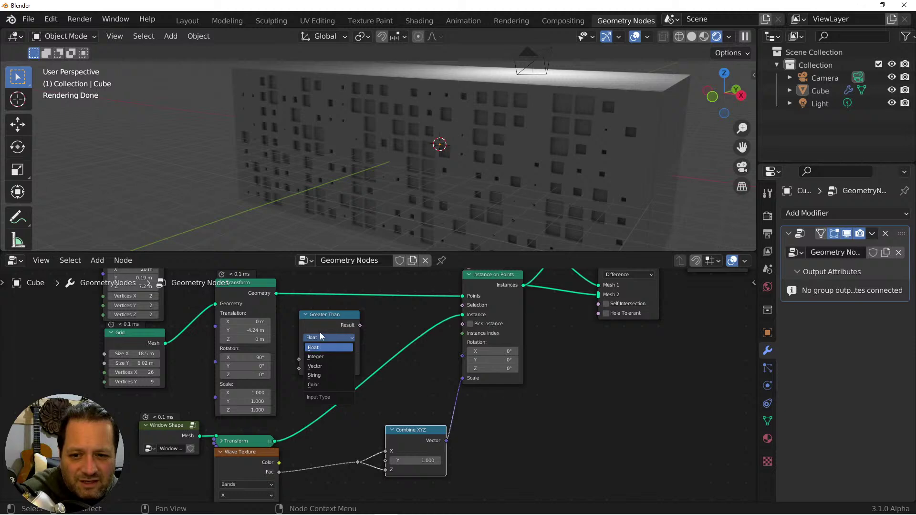
{"action": "left_click", "coordinate": [324, 343]}
{"action": "left_click", "coordinate": [325, 347]}
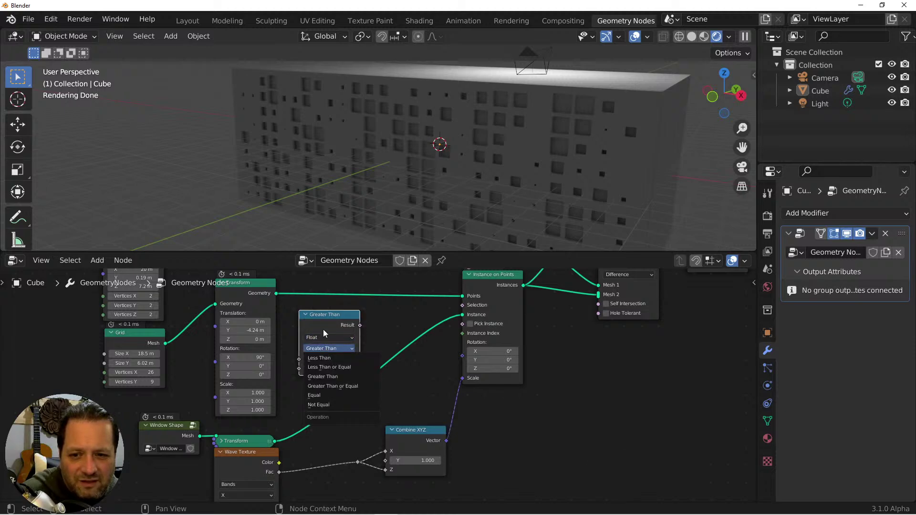
{"action": "left_click", "coordinate": [325, 330]}
{"action": "left_click", "coordinate": [326, 336]}
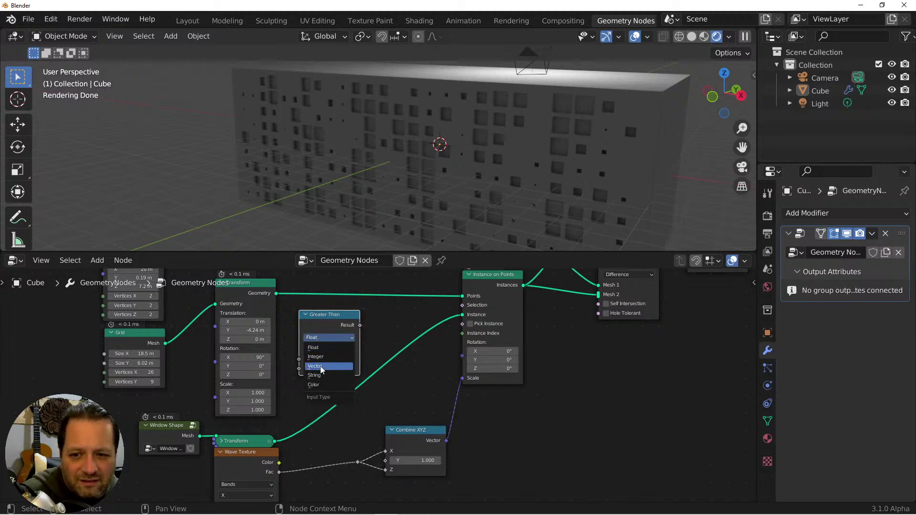
{"action": "left_click", "coordinate": [320, 337]}
{"action": "left_click", "coordinate": [314, 349]}
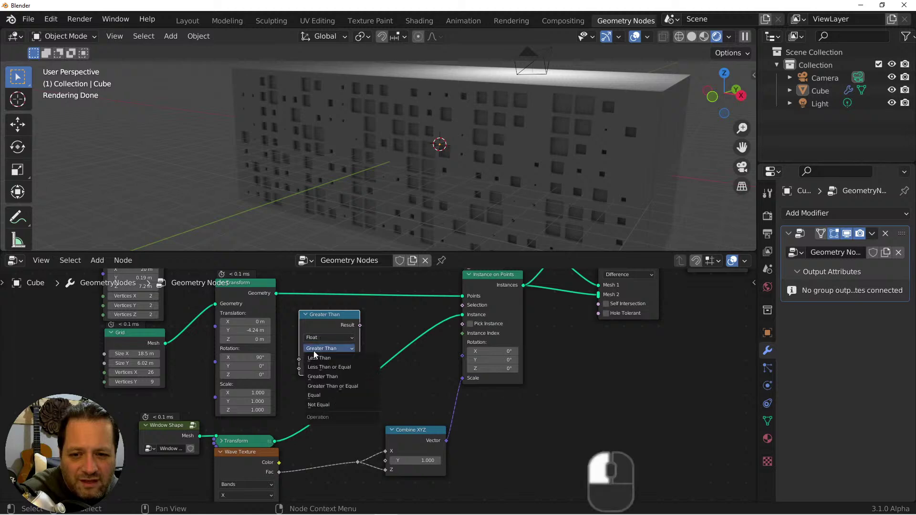
{"action": "left_click", "coordinate": [319, 339]}
{"action": "left_click", "coordinate": [322, 358]}
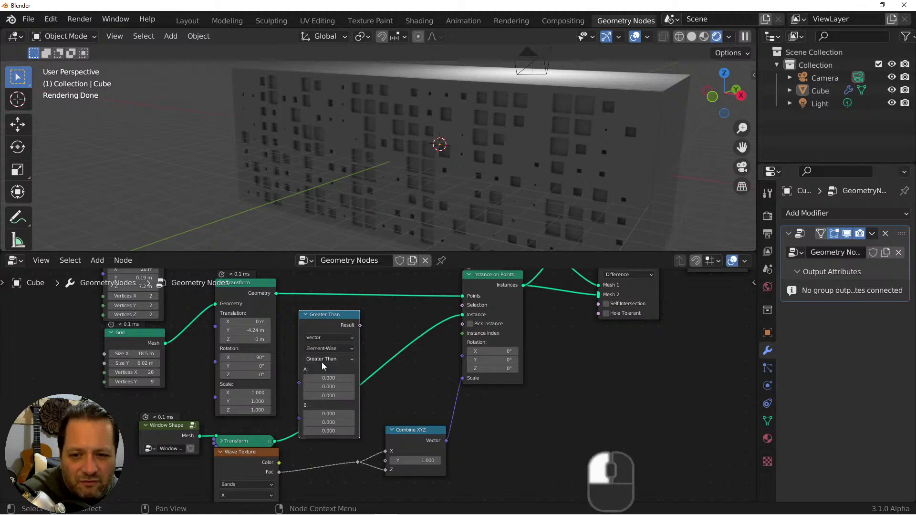
Look through the Compare node's vector comparison modes and set its input type back to Float.
{"action": "left_click", "coordinate": [322, 348]}
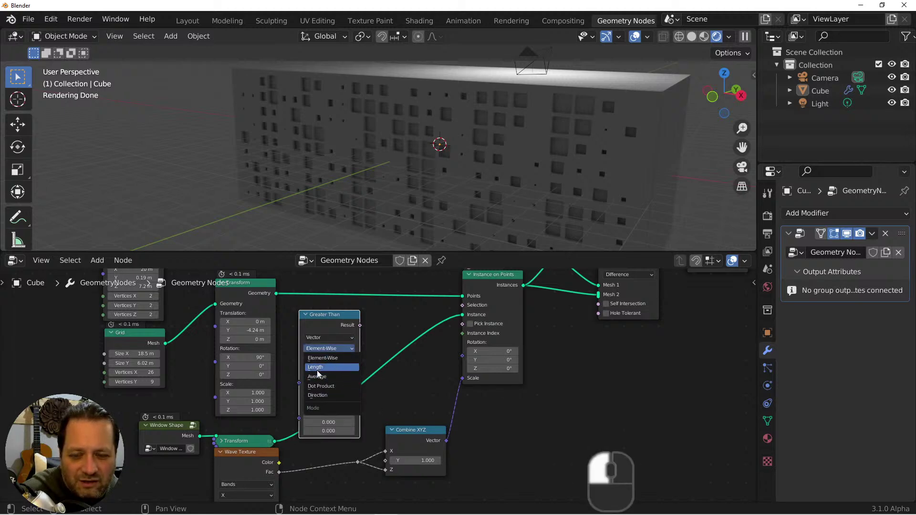
{"action": "left_click", "coordinate": [325, 335]}
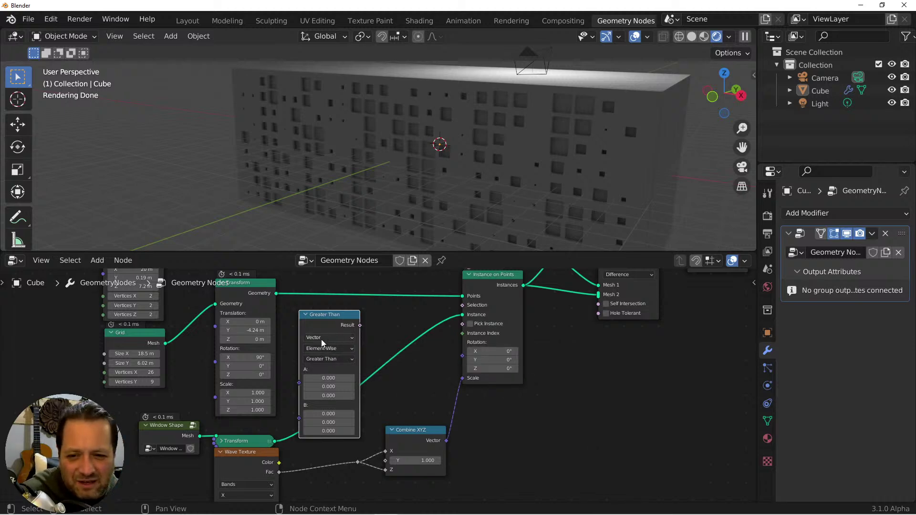
{"action": "left_click", "coordinate": [322, 340]}
{"action": "left_click", "coordinate": [321, 351]}
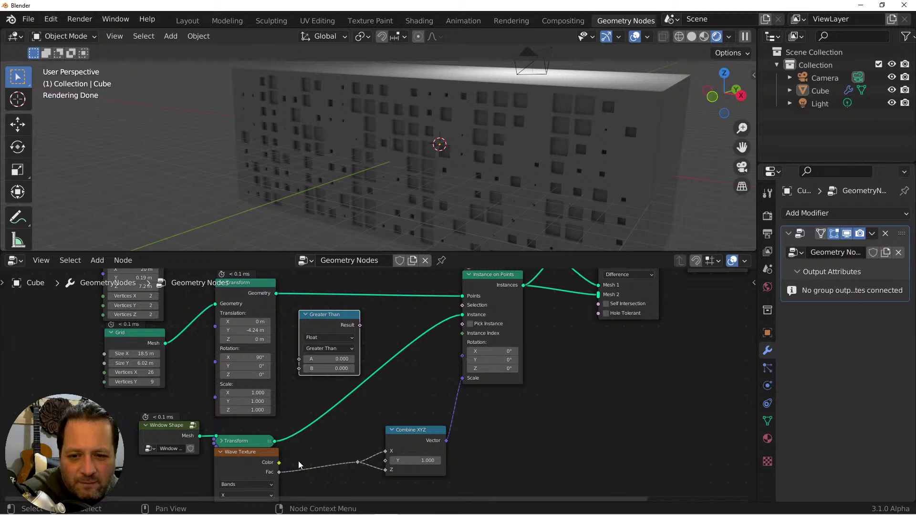
Link the Wave Texture's Fac output to the Compare node's A input and its Result to the Selection of Instance on Points.
{"action": "left_click_drag", "start_coordinate": [279, 472], "coordinate": [298, 359]}
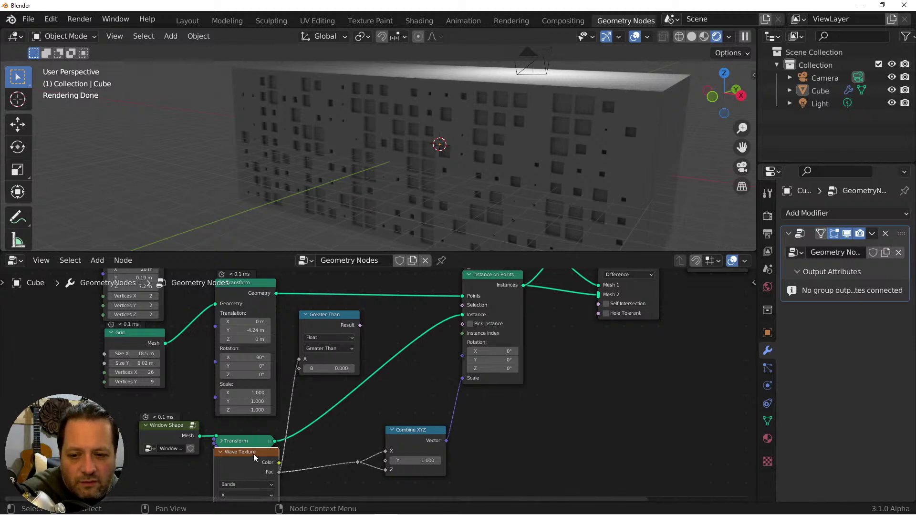
{"action": "left_click_drag", "start_coordinate": [255, 453], "coordinate": [251, 463]}
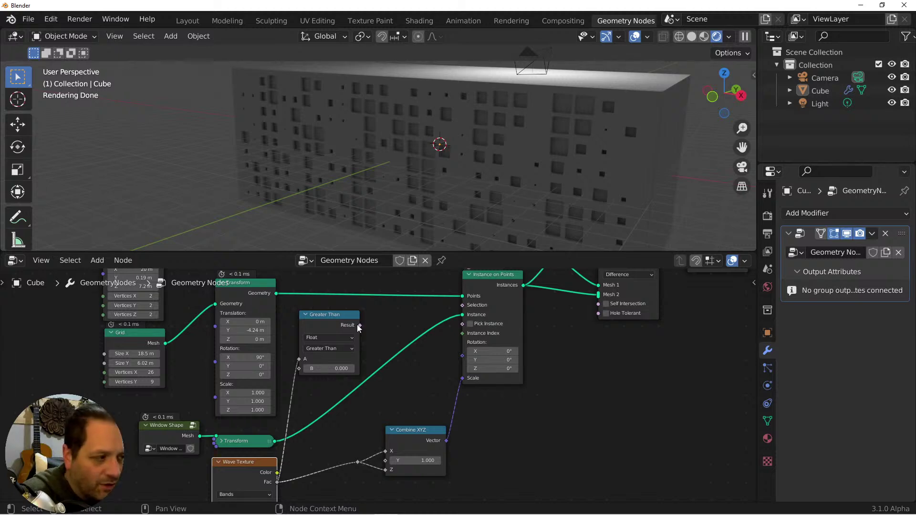
{"action": "left_click_drag", "start_coordinate": [360, 325], "coordinate": [462, 306]}
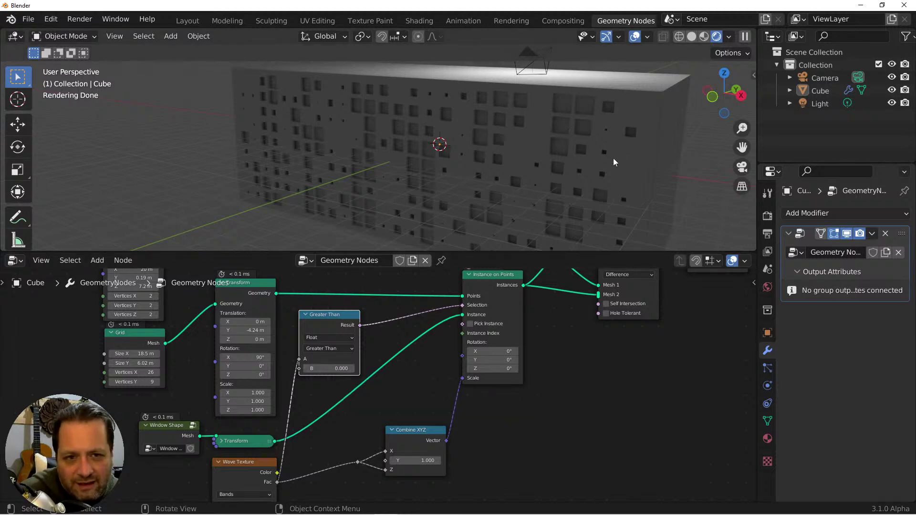
Raise the Compare node's B threshold to 0.400 and inspect the window pattern on the facade.
{"action": "left_click", "coordinate": [351, 368]}
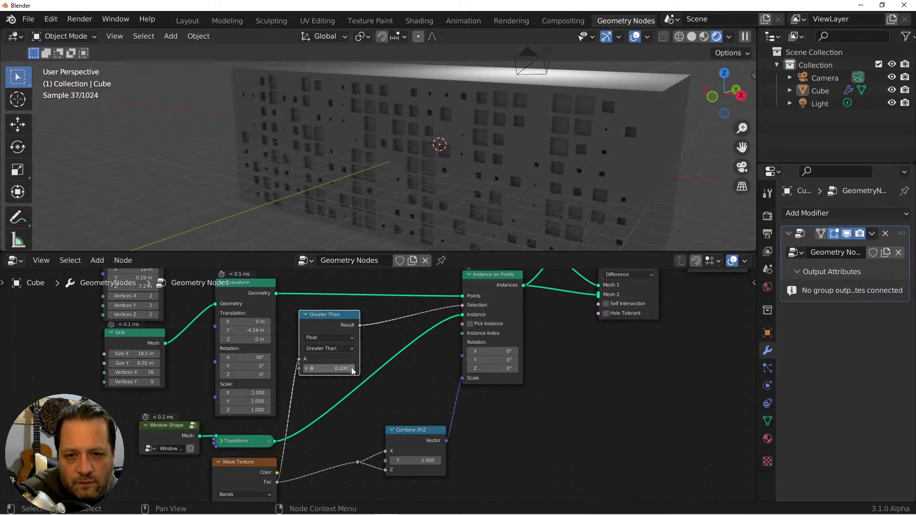
{"action": "left_click", "coordinate": [352, 368]}
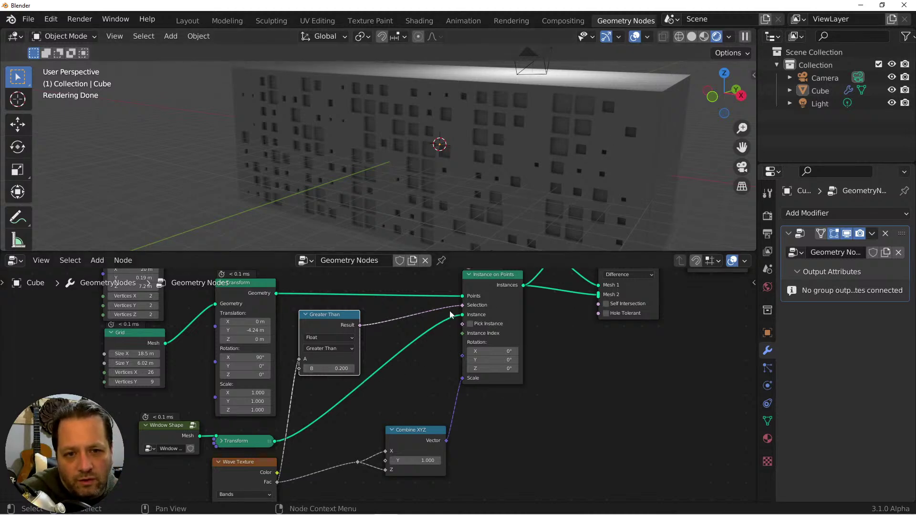
{"action": "left_click", "coordinate": [352, 369]}
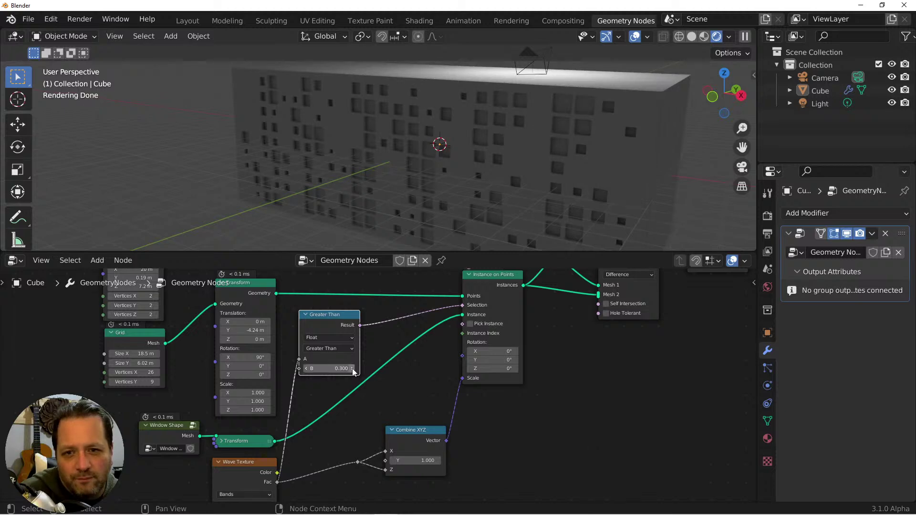
{"action": "left_click", "coordinate": [352, 368]}
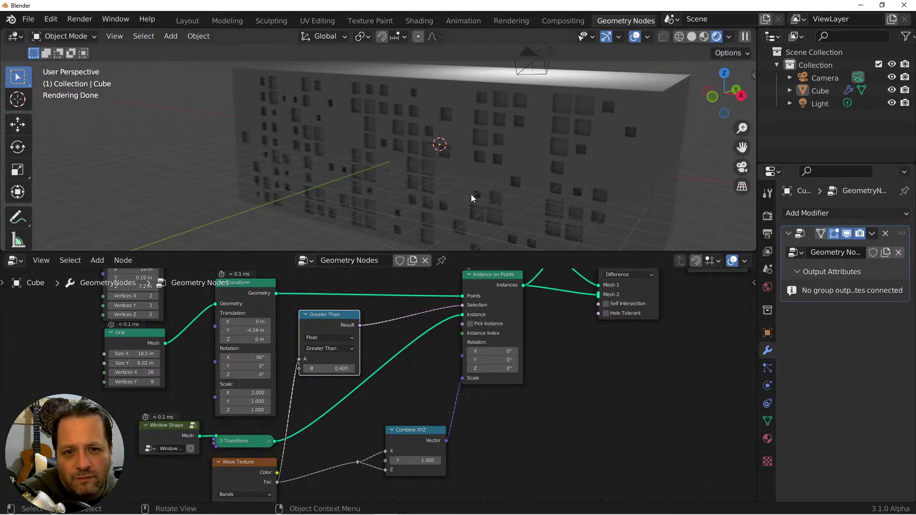
{"action": "mouse_move", "coordinate": [470, 214]}
{"action": "middle_mouse_down"}
{"action": "mouse_move", "coordinate": [489, 187]}
{"action": "mouse_move", "coordinate": [533, 193]}
{"action": "mouse_move", "coordinate": [479, 216]}
{"action": "mouse_move", "coordinate": [465, 196]}
{"action": "middle_mouse_up"}
{"action": "scroll", "coordinate": [467, 186], "scroll_direction": "down", "scroll_amount": 3}
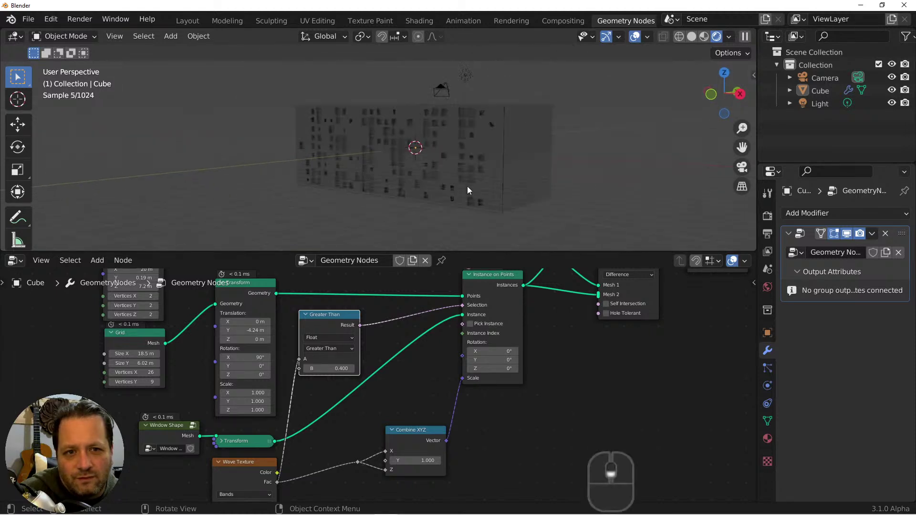
{"action": "scroll", "coordinate": [449, 179], "scroll_direction": "up", "scroll_amount": 6}
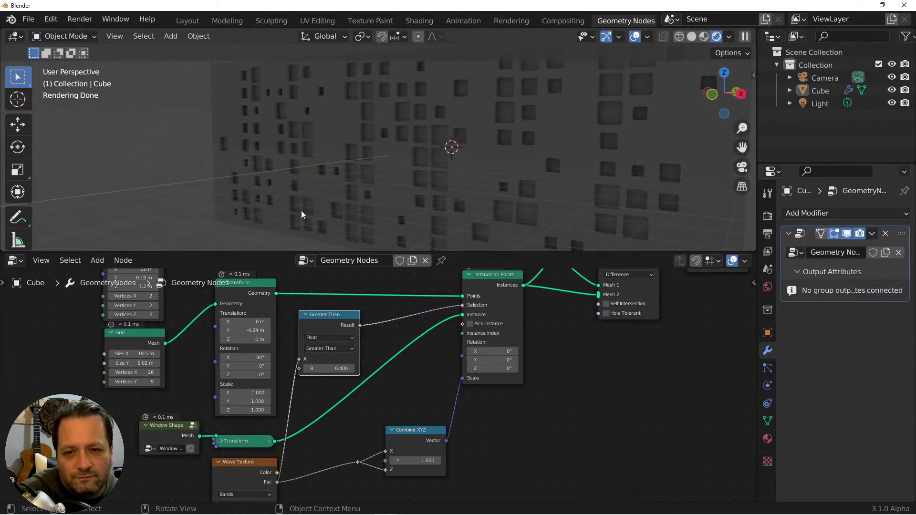
{"action": "left_click", "coordinate": [162, 187]}
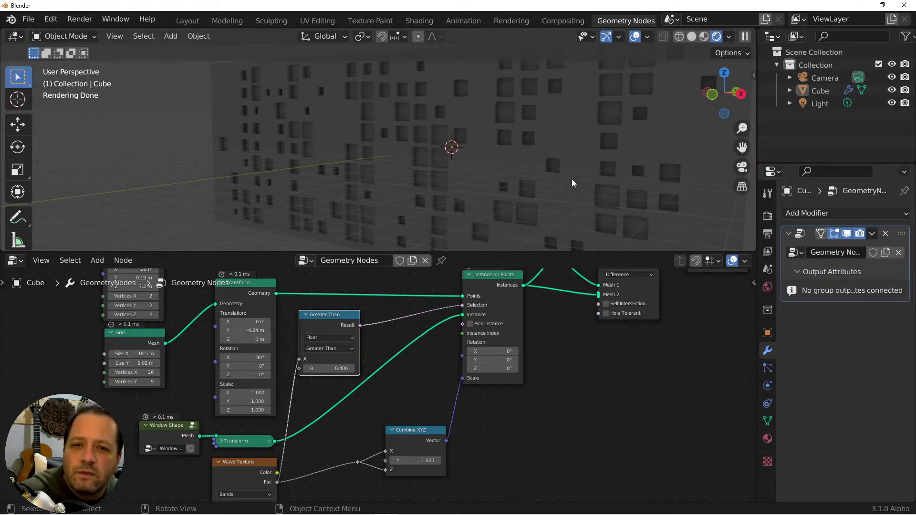
{"action": "scroll", "coordinate": [572, 179], "scroll_direction": "down", "scroll_amount": 2}
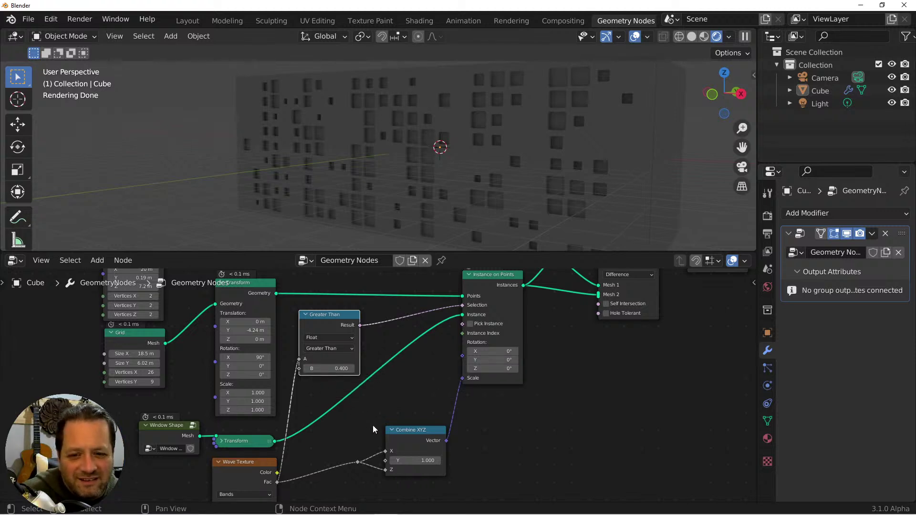
Lower the Combine XYZ node slightly and shift the final Join Geometry and Group Output nodes right to free space.
{"action": "left_click_drag", "start_coordinate": [402, 433], "coordinate": [406, 444]}
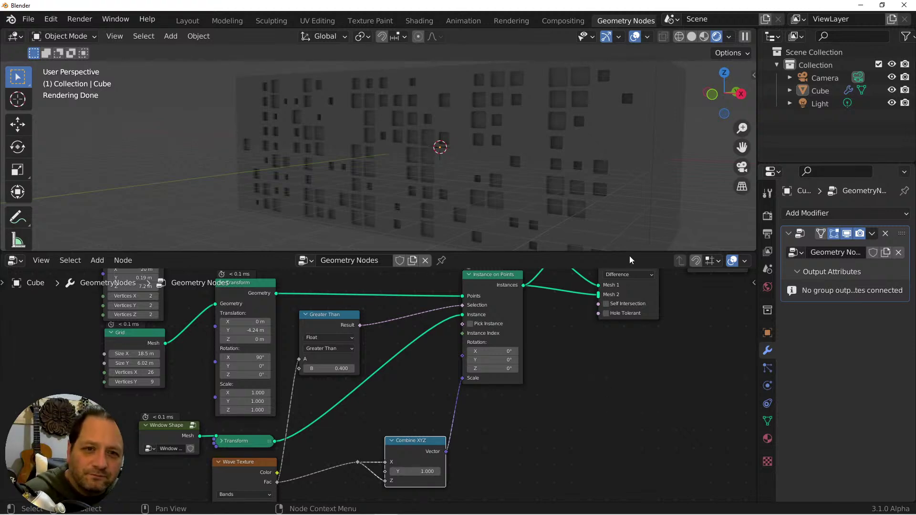
{"action": "scroll", "coordinate": [591, 344], "scroll_direction": "down", "scroll_amount": 3}
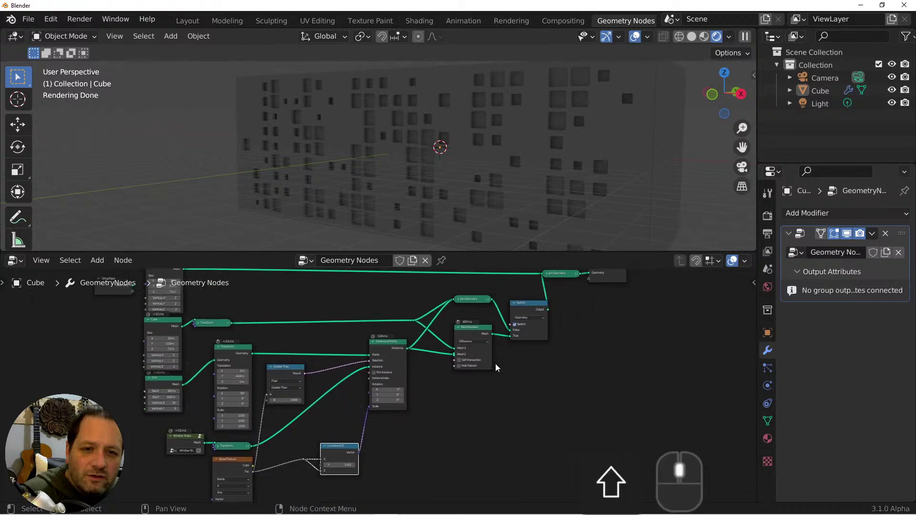
{"action": "left_click_drag", "start_coordinate": [606, 302], "coordinate": [557, 267]}
{"action": "key", "text": "g"}
{"action": "left_click", "coordinate": [611, 276]}
Select the building and show its material settings.
{"action": "left_click", "coordinate": [617, 184]}
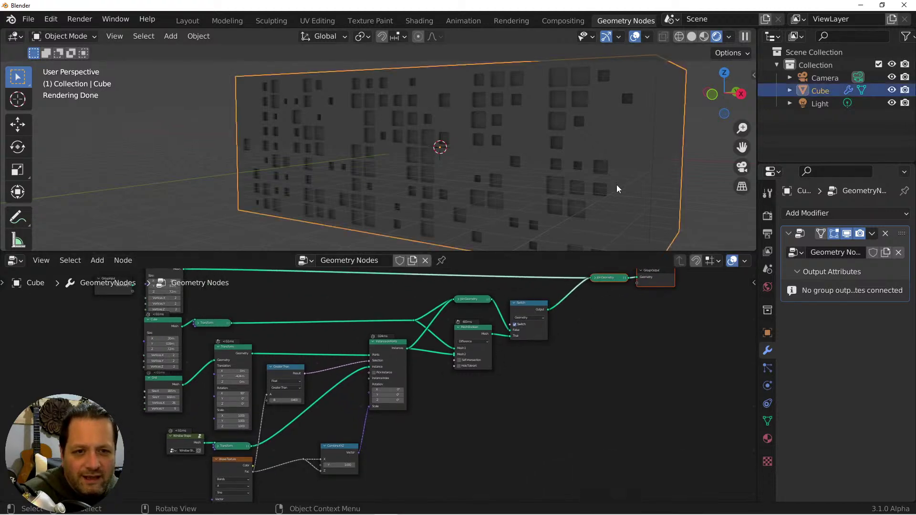
{"action": "left_click", "coordinate": [767, 439]}
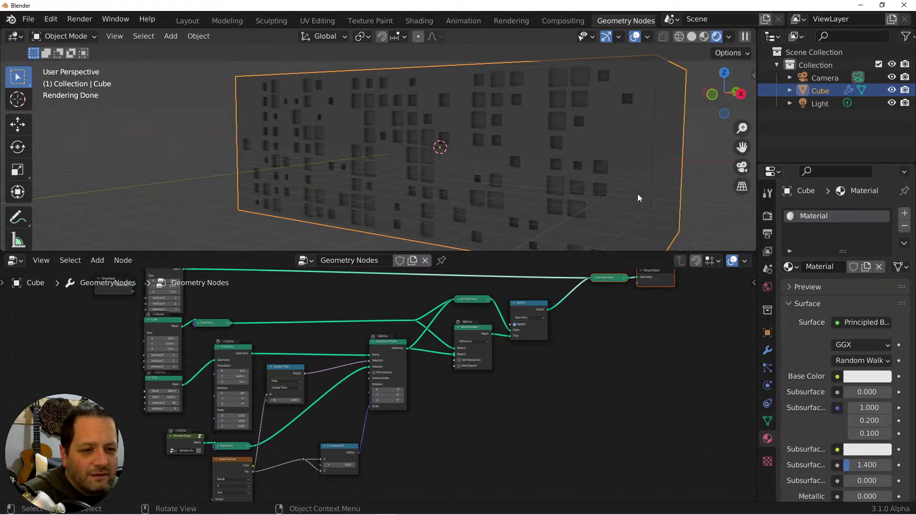
Select the light, move it out in front of the building in side view, and change its type to Sun.
{"action": "key", "text": "KP_1"}
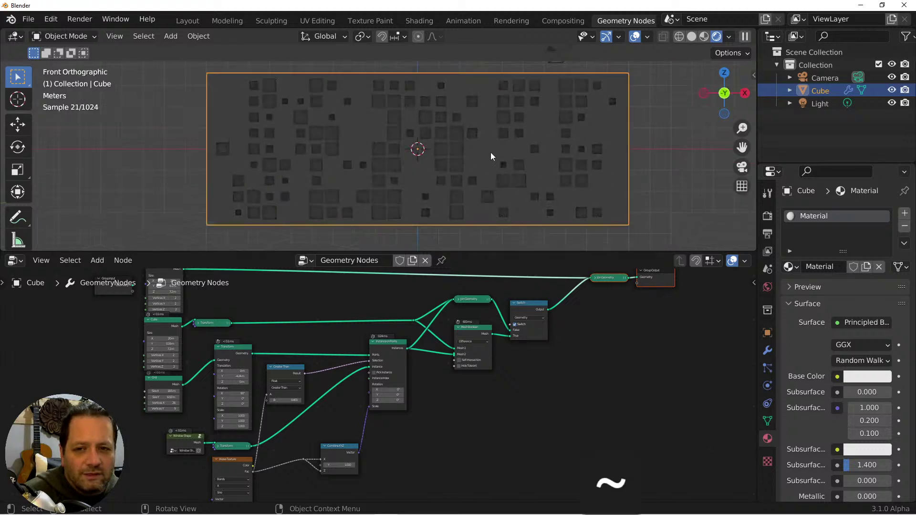
{"action": "scroll", "coordinate": [492, 153], "scroll_direction": "down", "scroll_amount": 6}
{"action": "left_click", "coordinate": [422, 107]}
{"action": "key", "text": "KP_3"}
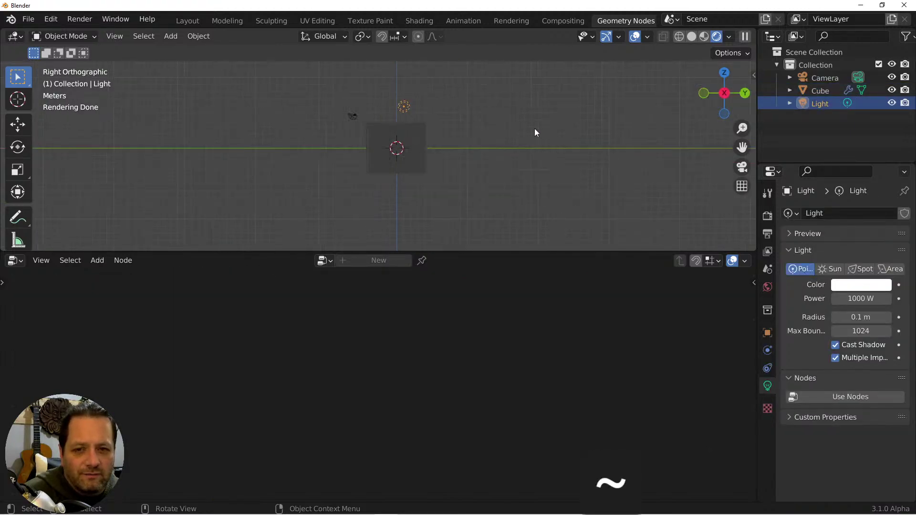
{"action": "key", "text": "g"}
{"action": "left_click", "coordinate": [419, 101]}
{"action": "left_click", "coordinate": [831, 269]}
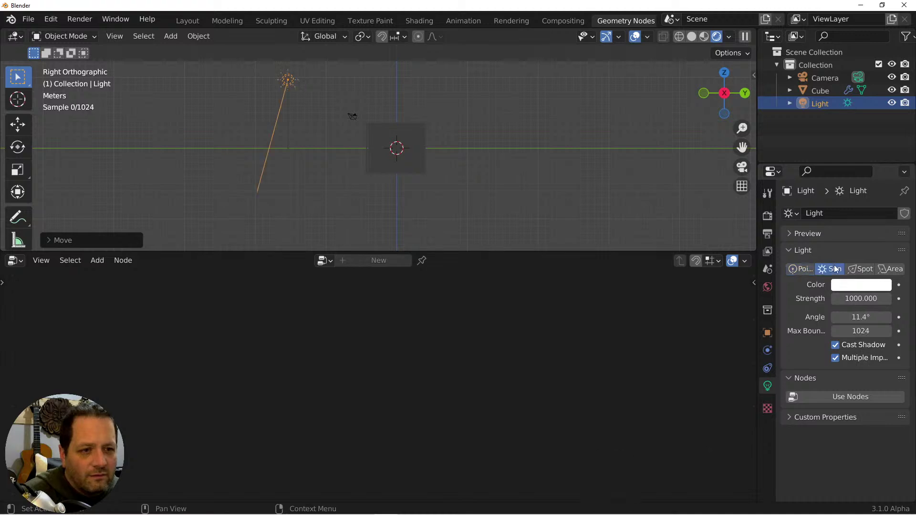
{"action": "left_click", "coordinate": [866, 299]}
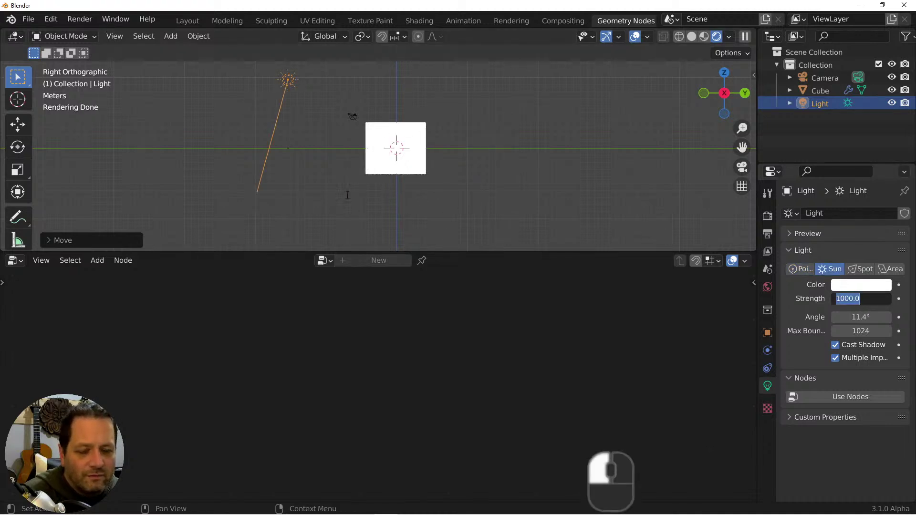
{"action": "type", "text": "r"}
{"action": "left_click", "coordinate": [273, 148]}
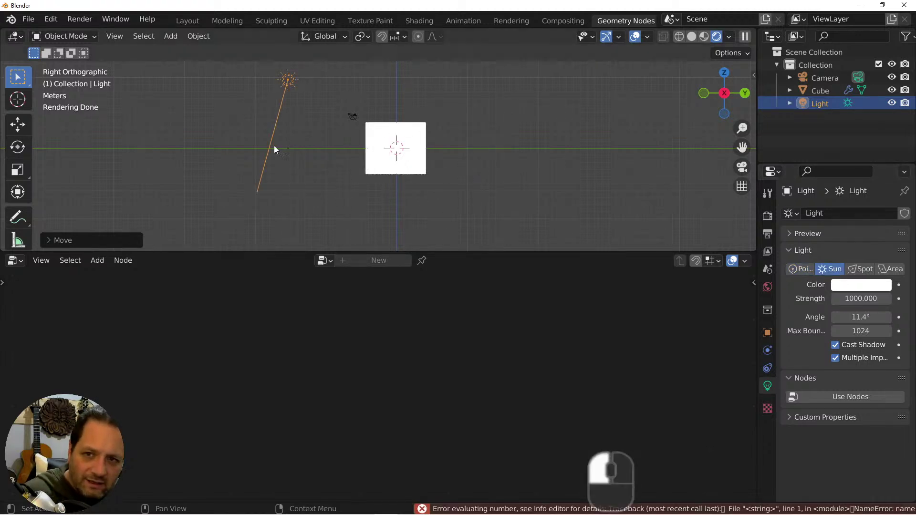
Rotate the sun light in side view so that it shines onto the window facade.
{"action": "key", "text": "r"}
{"action": "left_click", "coordinate": [657, 190]}
{"action": "middle_click_drag", "start_coordinate": [480, 159], "coordinate": [530, 162]}
{"action": "scroll", "coordinate": [437, 131], "scroll_direction": "up", "scroll_amount": 5}
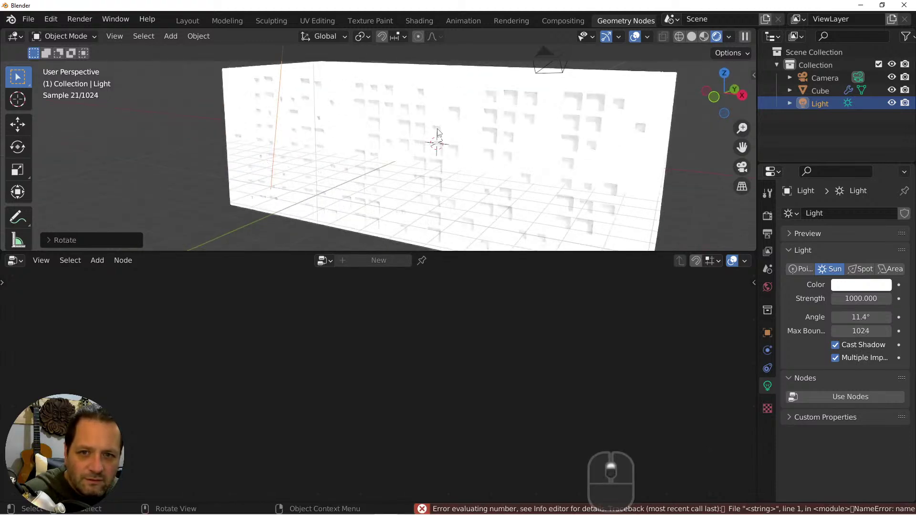
Lower the sun light's strength, trying 200 and 20 and settling on 2.595.
{"action": "left_click", "coordinate": [862, 299]}
{"action": "type", "text": "200"}
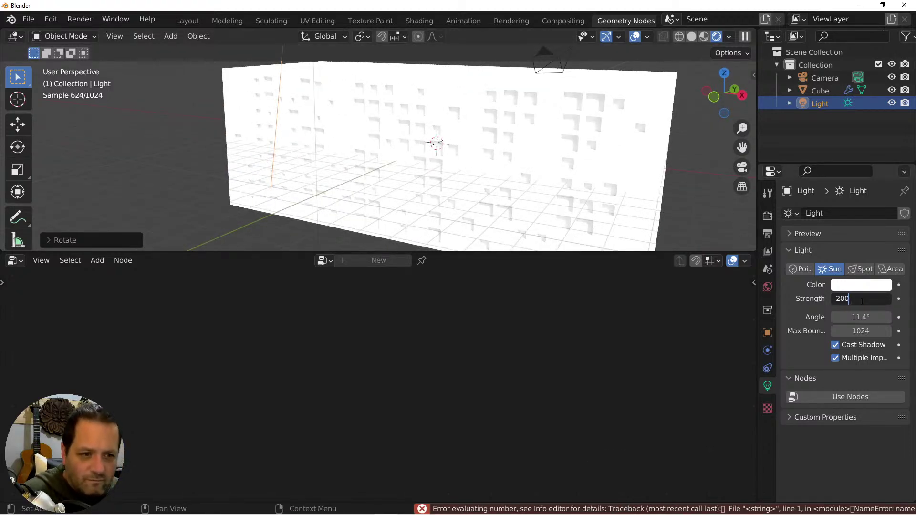
{"action": "key", "text": "Return"}
{"action": "left_click", "coordinate": [861, 299]}
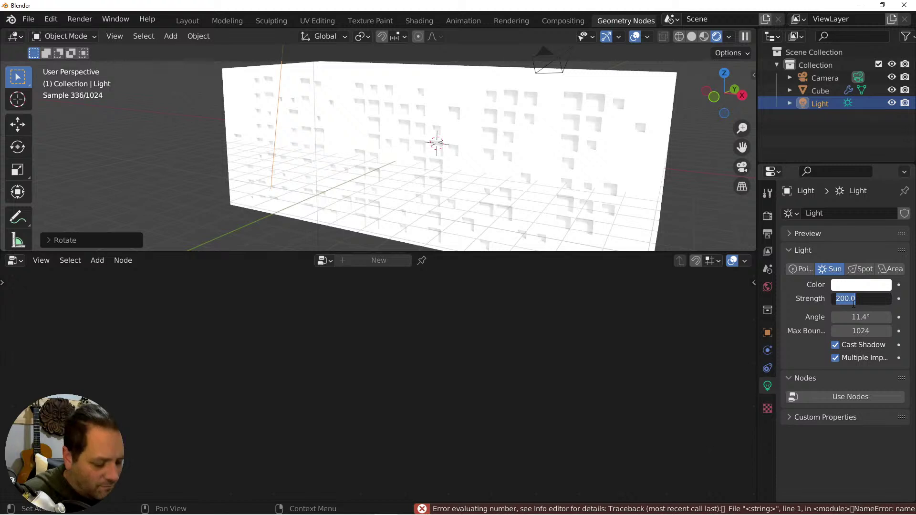
{"action": "type", "text": "20"}
{"action": "key", "text": "Return"}
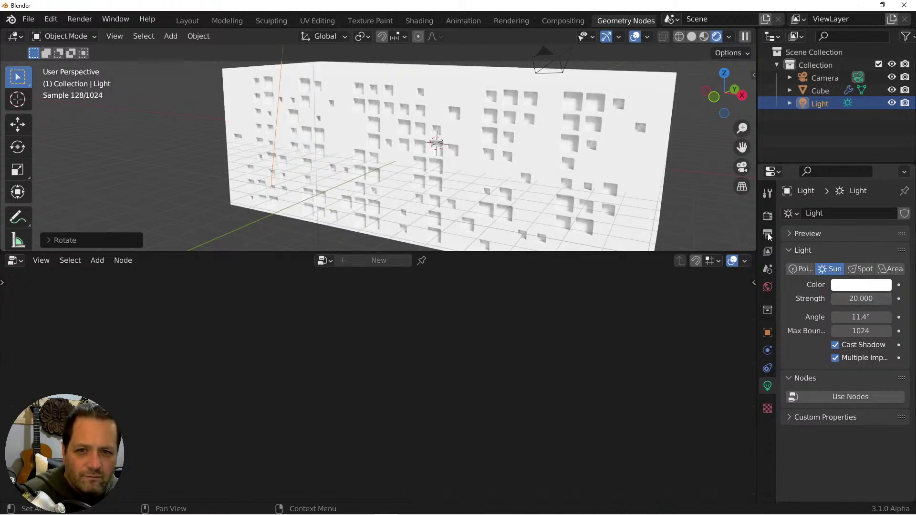
{"action": "mouse_move", "coordinate": [861, 299]}
{"action": "left_mouse_down", "text": "shift"}
{"action": "mouse_move", "coordinate": [839, 298]}
{"action": "mouse_move", "coordinate": [872, 299]}
{"action": "mouse_move", "coordinate": [840, 299]}
{"action": "mouse_move", "coordinate": [849, 299]}
{"action": "left_mouse_up", "text": "shift"}
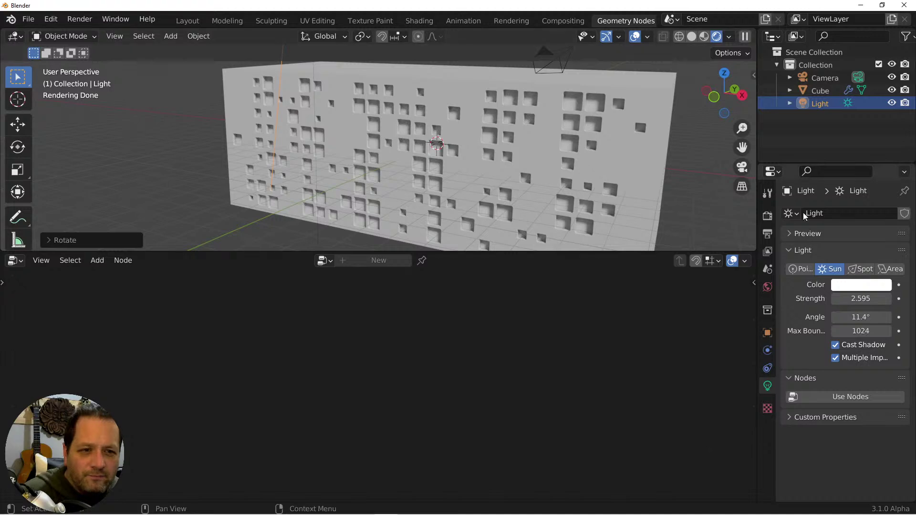
Add a second material slot to the building and create a new material in it.
{"action": "left_click", "coordinate": [547, 195]}
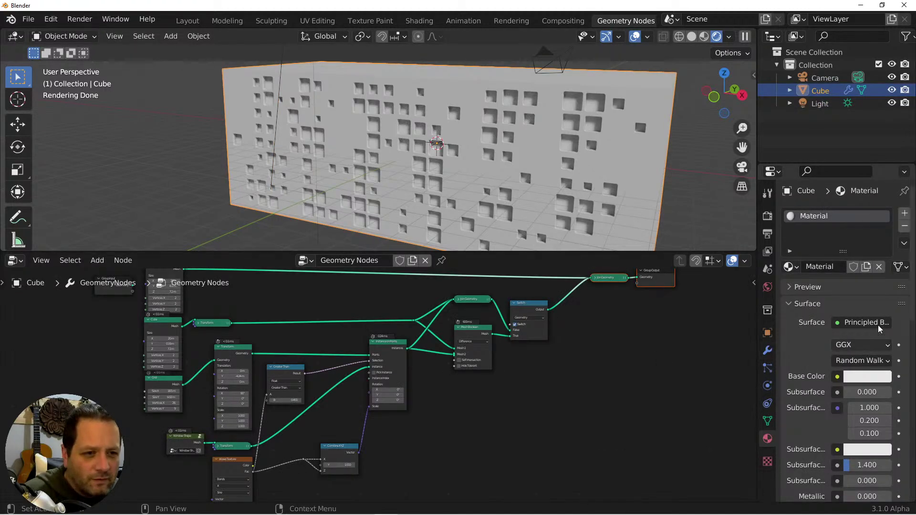
{"action": "left_click", "coordinate": [905, 216]}
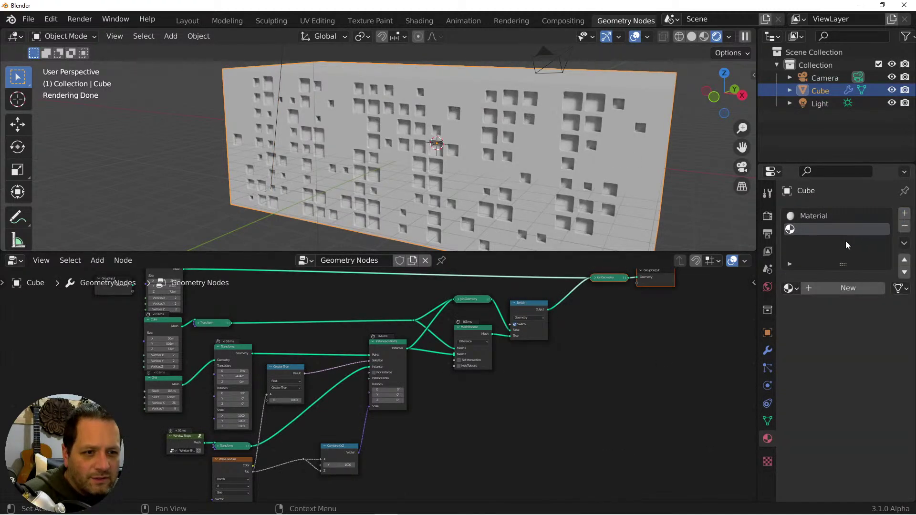
{"action": "left_click", "coordinate": [837, 291]}
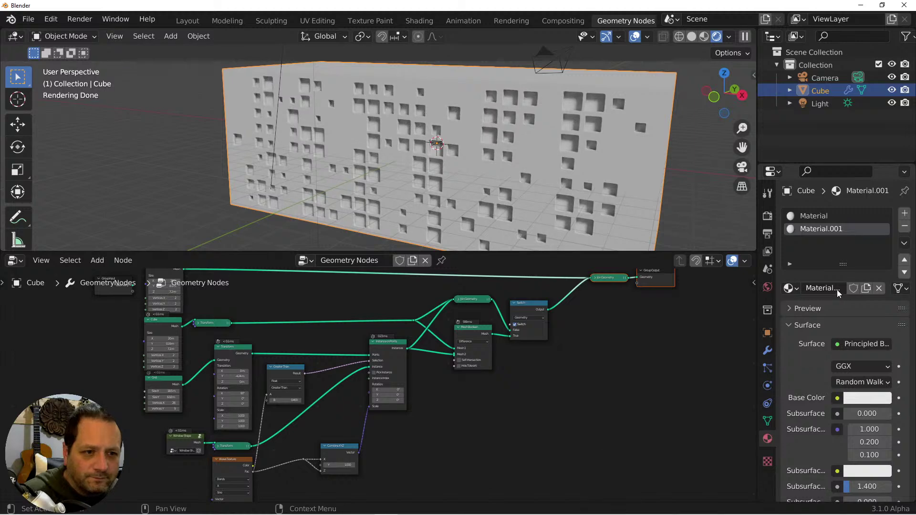
Set the new material's Metallic to 1.000 and its Roughness to 0.000.
{"action": "scroll", "coordinate": [850, 406], "scroll_direction": "down", "scroll_amount": 5}
{"action": "left_click_drag", "start_coordinate": [854, 422], "coordinate": [859, 424]}
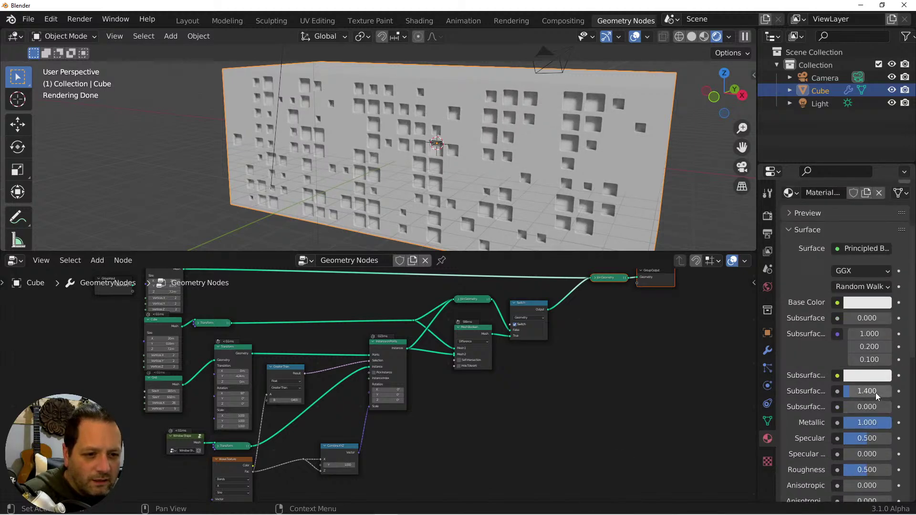
{"action": "left_click_drag", "start_coordinate": [868, 470], "coordinate": [849, 471]}
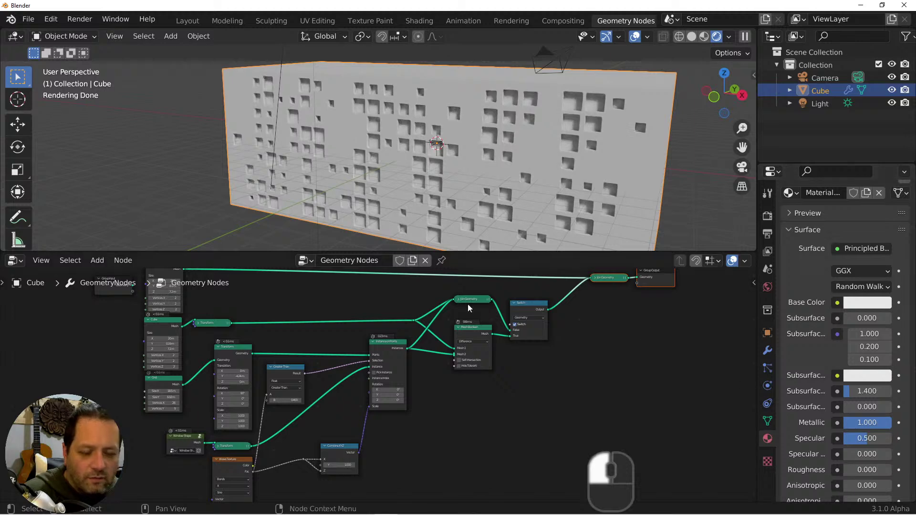
Rename the building's second material to glass.
{"action": "scroll", "coordinate": [810, 248], "scroll_direction": "up", "scroll_amount": 5}
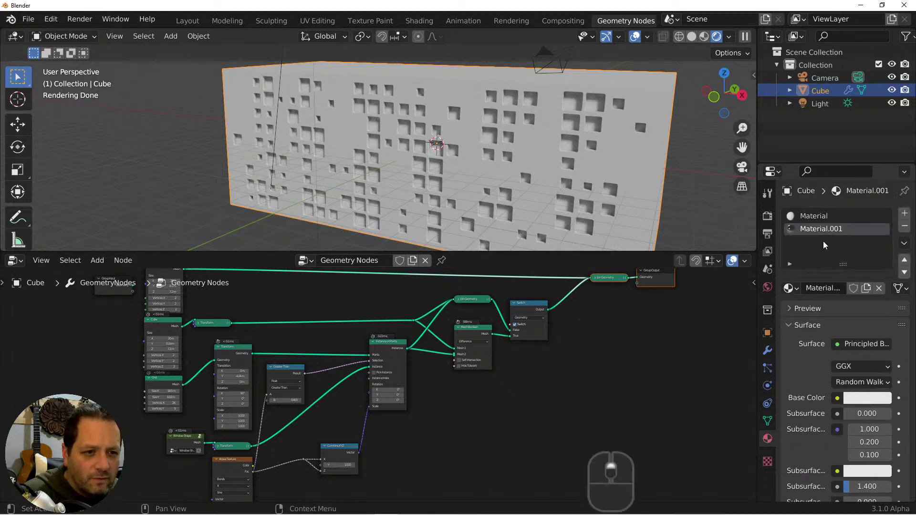
{"action": "double_click", "coordinate": [820, 229]}
{"action": "type", "text": "glass"}
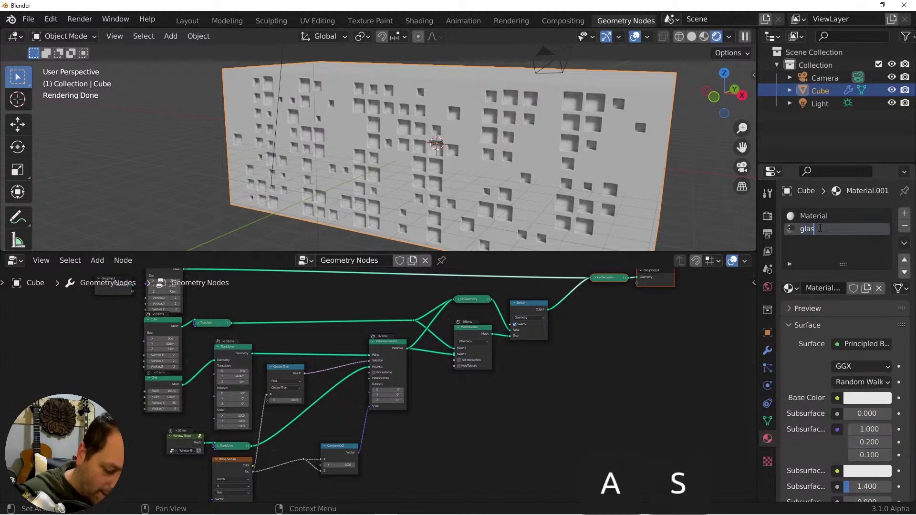
{"action": "key", "text": "Return"}
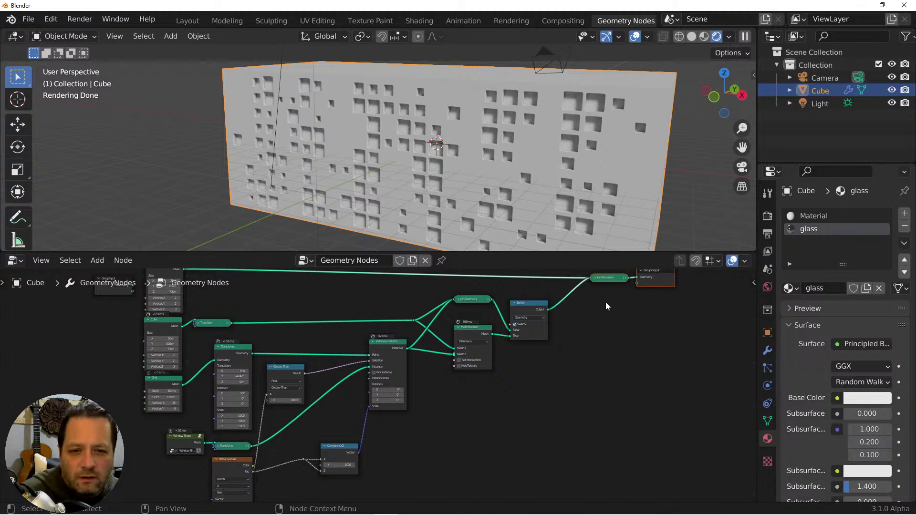
Insert a Set Material node between the uppermost Cube node and the final Join Geometry node, and assign it the glass material.
{"action": "middle_click_drag", "start_coordinate": [606, 303], "coordinate": [615, 357], "text": "shift"}
{"action": "key", "text": "shift+a"}
{"action": "mouse_move", "coordinate": [586, 316]}
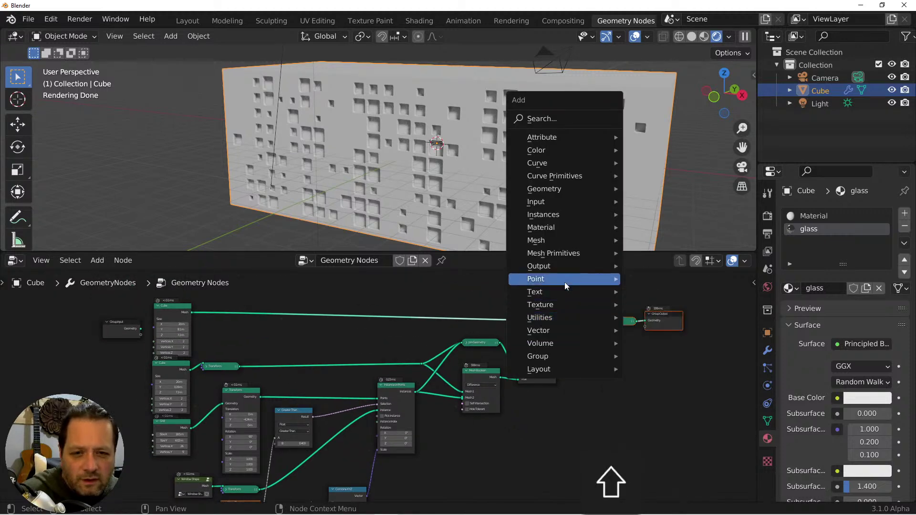
{"action": "mouse_move", "coordinate": [563, 227]}
{"action": "left_click", "coordinate": [694, 277]}
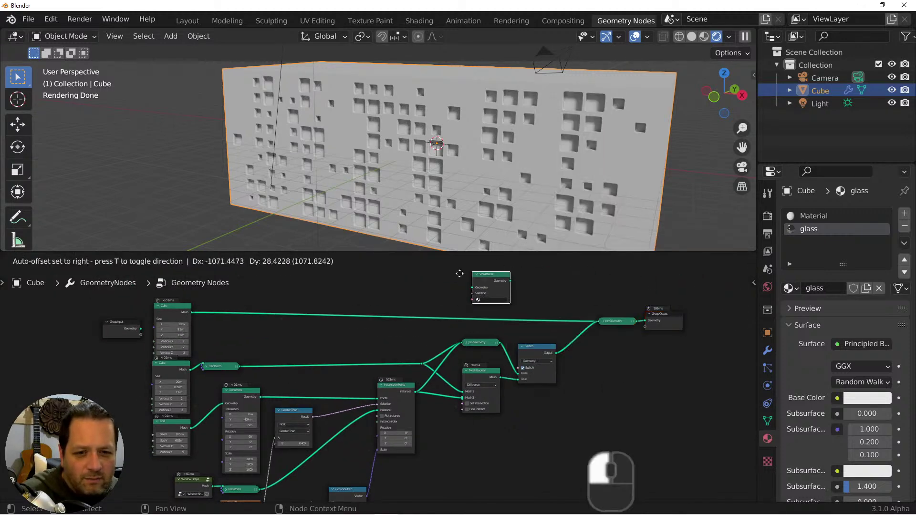
{"action": "left_click", "coordinate": [516, 323]}
{"action": "left_click", "coordinate": [516, 323]}
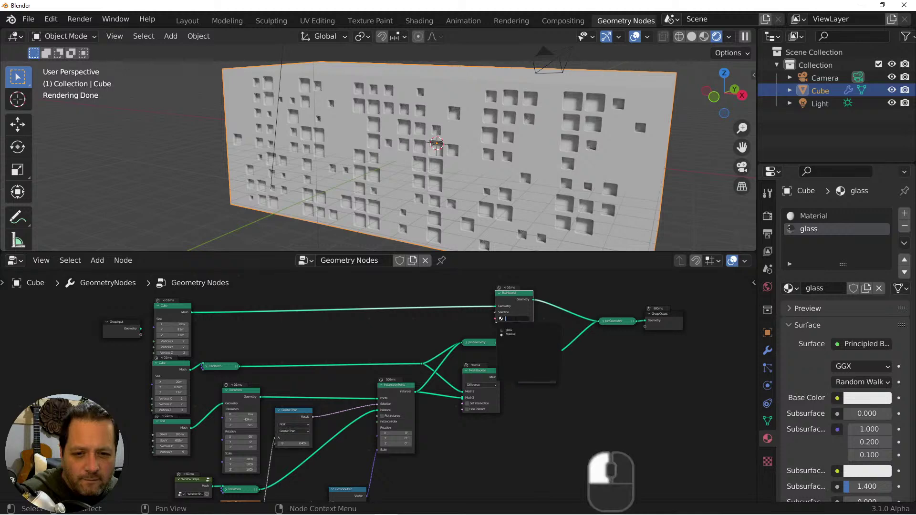
{"action": "left_click", "coordinate": [517, 333]}
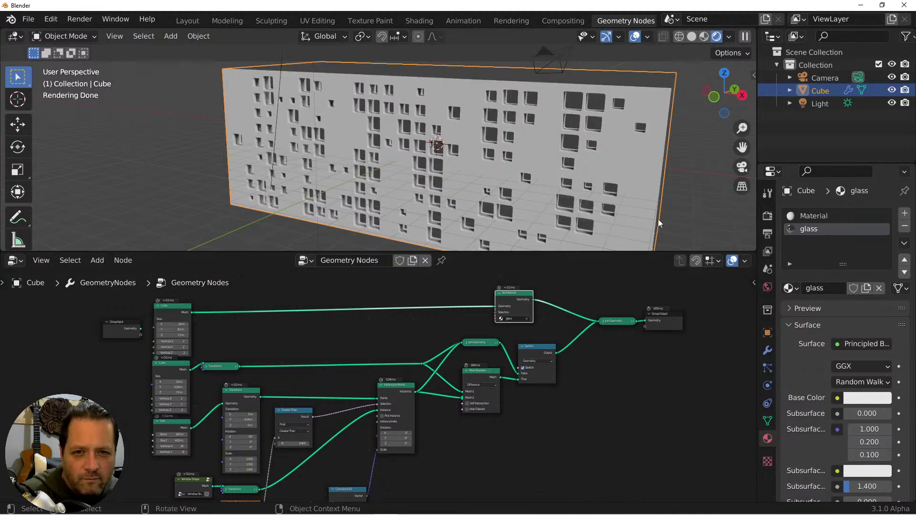
Examine the window openings on the building facade from several angles with nothing selected.
{"action": "middle_click_drag", "start_coordinate": [620, 196], "coordinate": [620, 181]}
{"action": "left_click", "coordinate": [198, 213]}
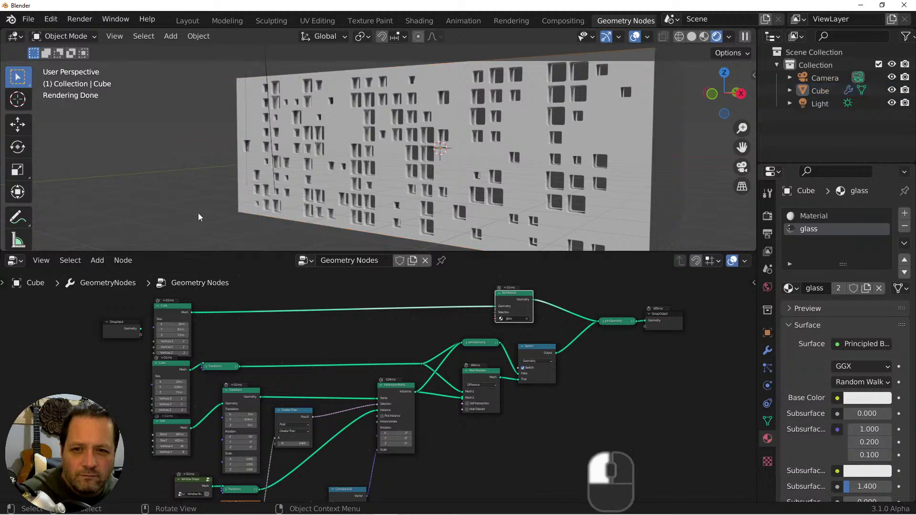
{"action": "middle_click_drag", "start_coordinate": [225, 211], "coordinate": [273, 183]}
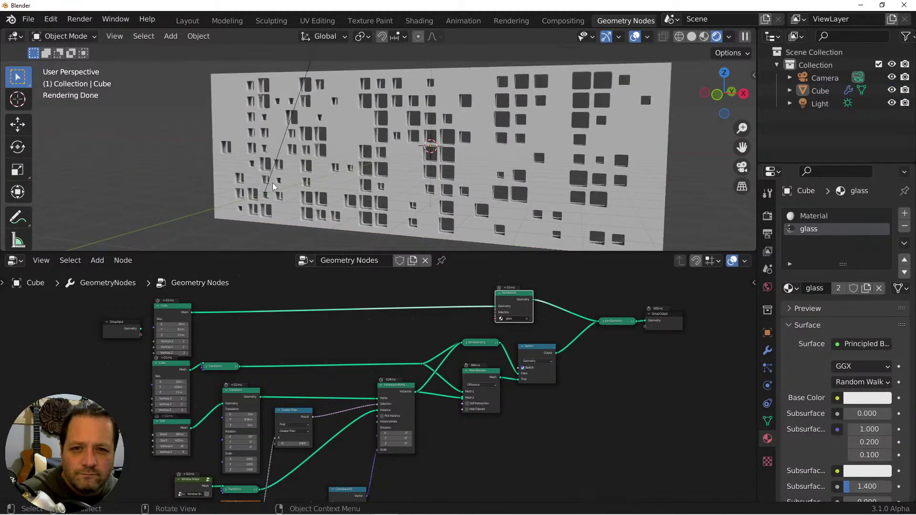
{"action": "left_click", "coordinate": [308, 225]}
{"action": "left_click", "coordinate": [314, 236]}
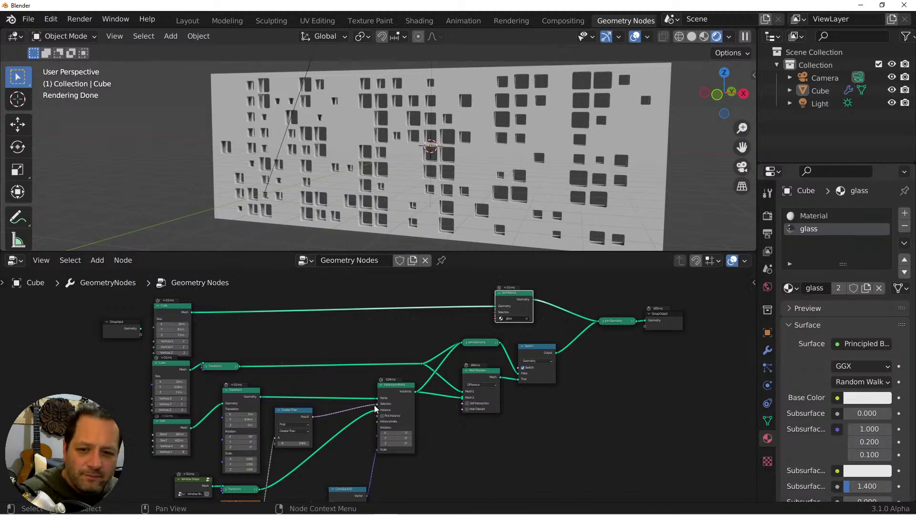
{"action": "scroll", "coordinate": [466, 410], "scroll_direction": "down", "scroll_amount": 2}
{"action": "scroll", "coordinate": [466, 410], "scroll_direction": "down", "scroll_amount": 2, "text": "shift"}
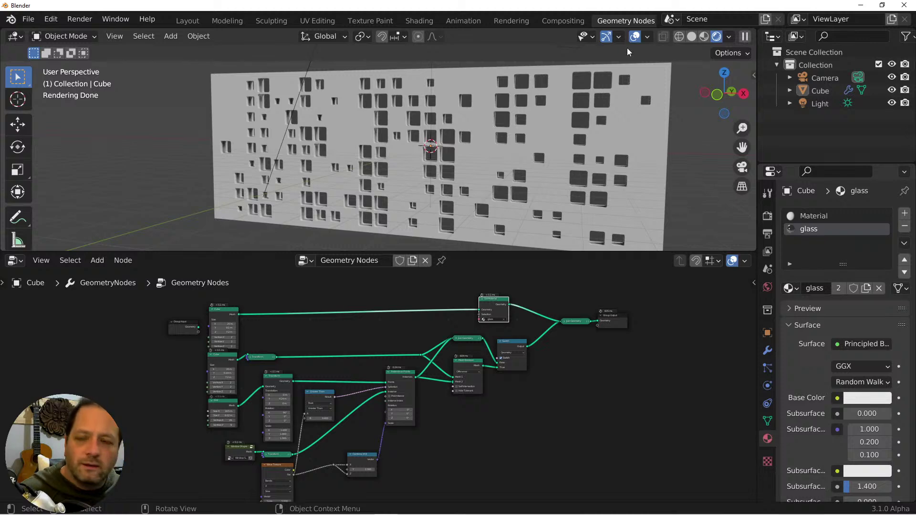
Save the file as building in the BlendsInProgress folder.
{"action": "left_click", "coordinate": [28, 19]}
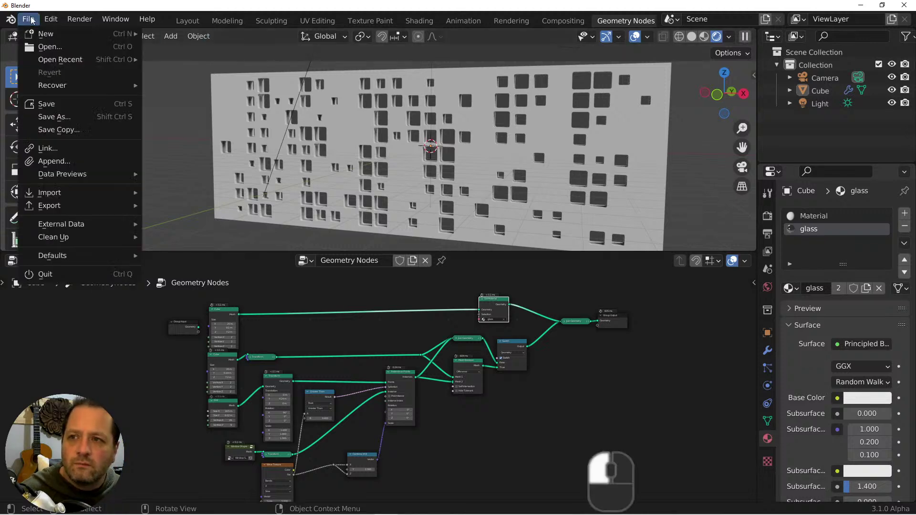
{"action": "left_click", "coordinate": [82, 116]}
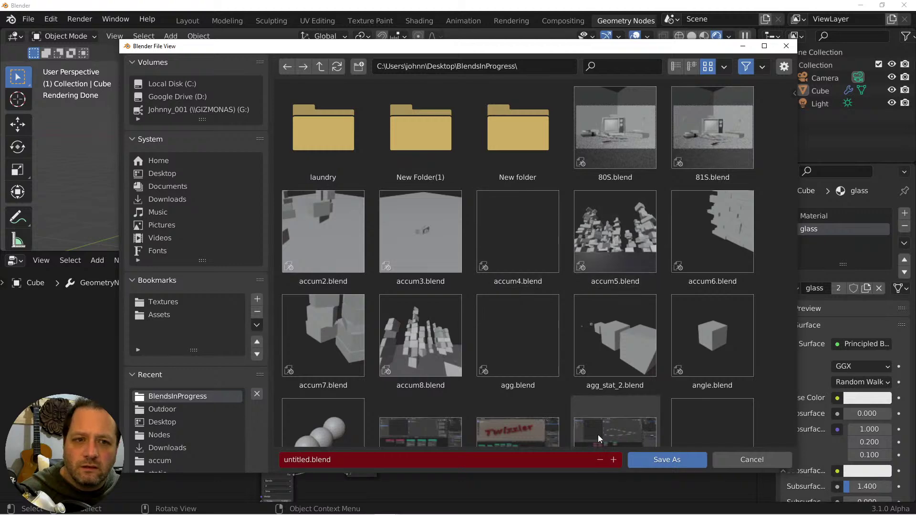
{"action": "left_click", "coordinate": [479, 461]}
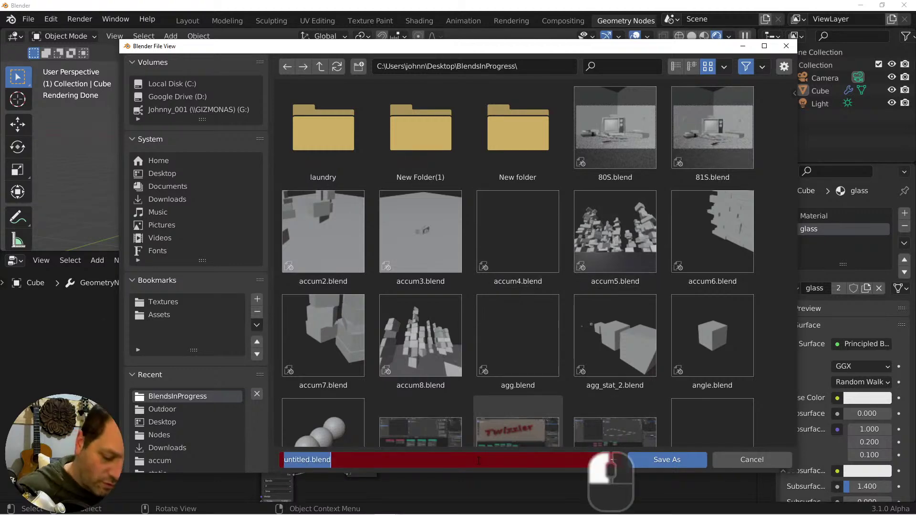
{"action": "type", "text": "building"}
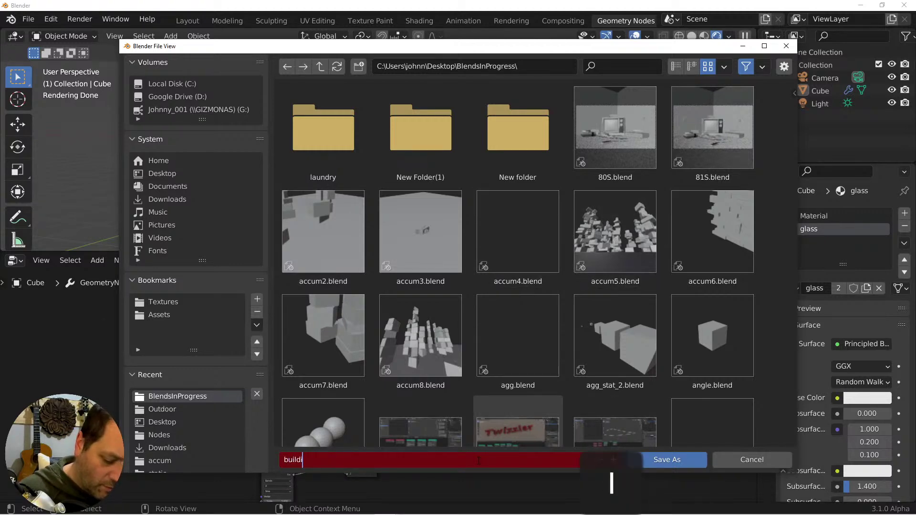
{"action": "key", "text": "Return"}
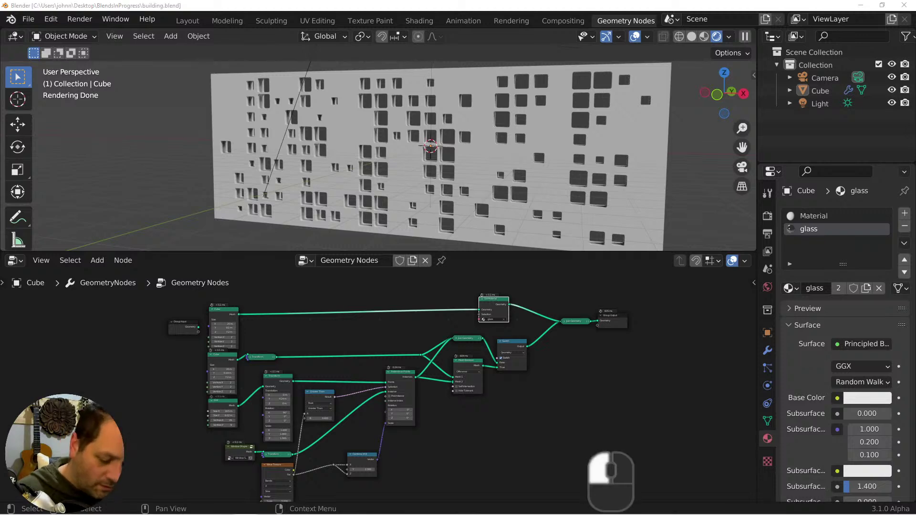
{"action": "key", "text": "n"}
{"action": "key", "text": "space"}
{"action": "key", "text": "e"}
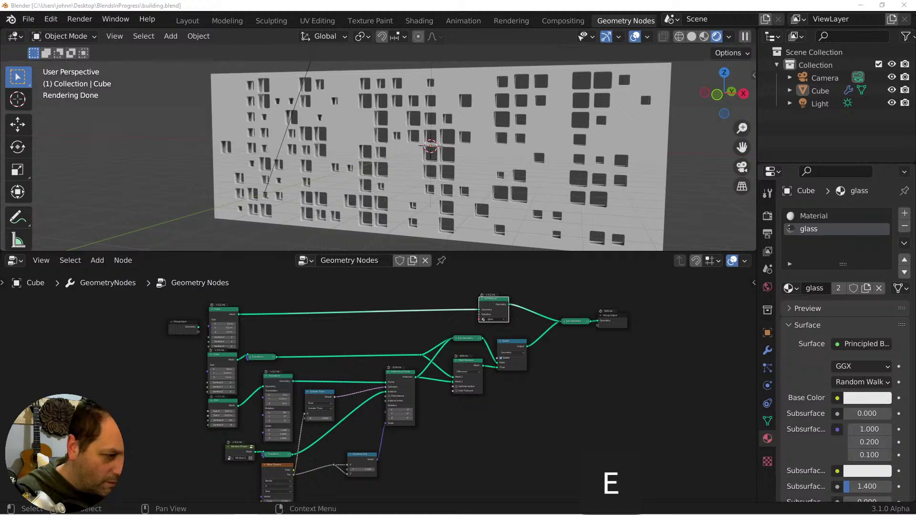
{"action": "key", "text": "s"}
{"action": "key", "text": "Return"}
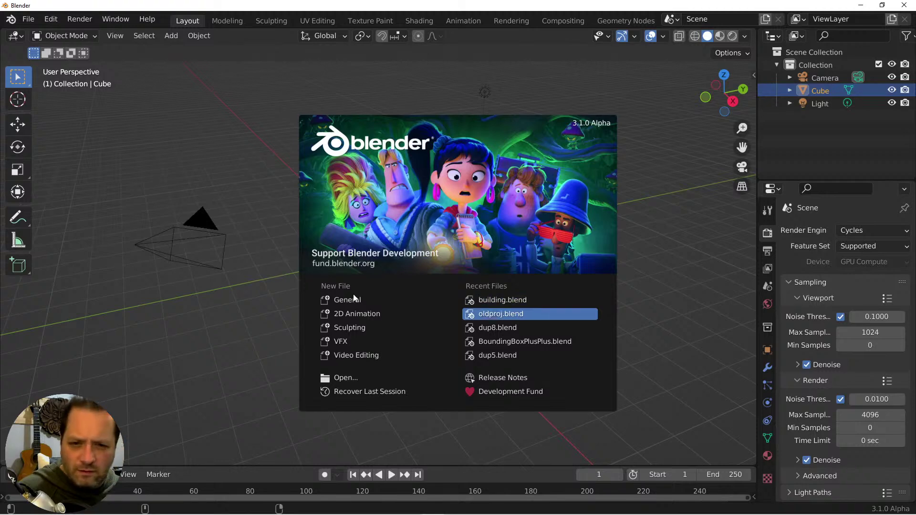
Dismiss the splash screen and create a new geometry node tree for the default cube in the Geometry Nodes workspace.
{"action": "left_click", "coordinate": [238, 315]}
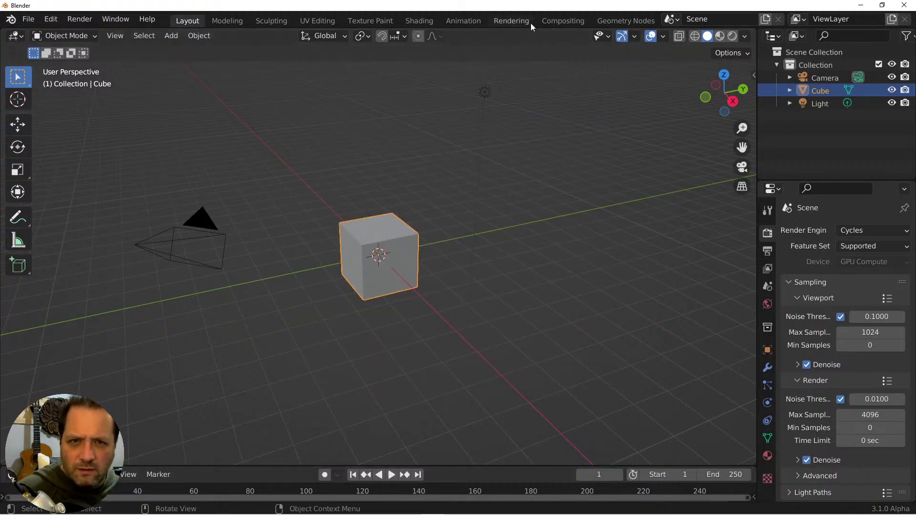
{"action": "left_click", "coordinate": [597, 24]}
{"action": "left_click", "coordinate": [374, 287]}
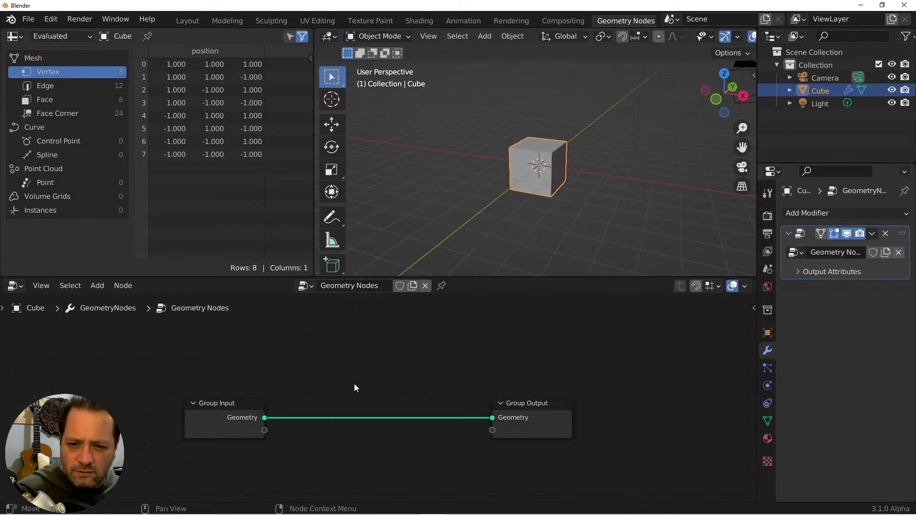
{"action": "key", "text": "shift+a"}
{"action": "mouse_move", "coordinate": [360, 377]}
{"action": "mouse_move", "coordinate": [330, 319]}
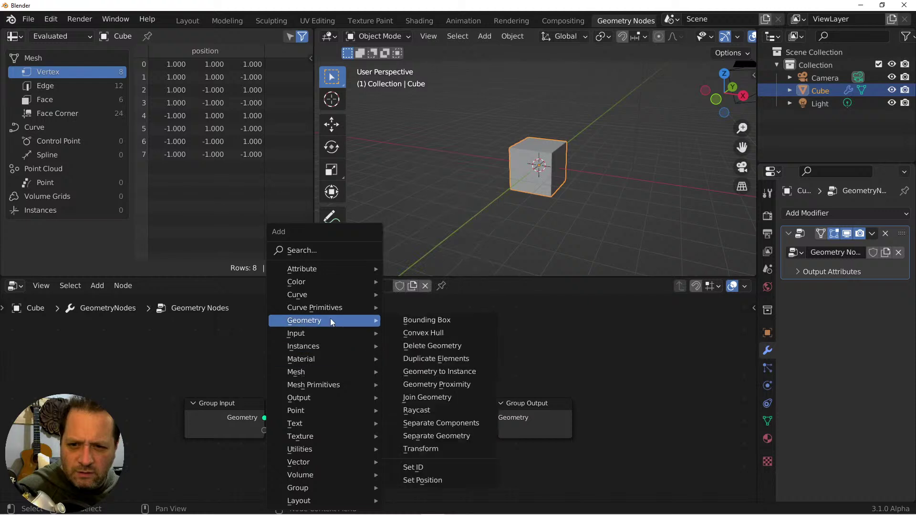
{"action": "key", "text": "Escape"}
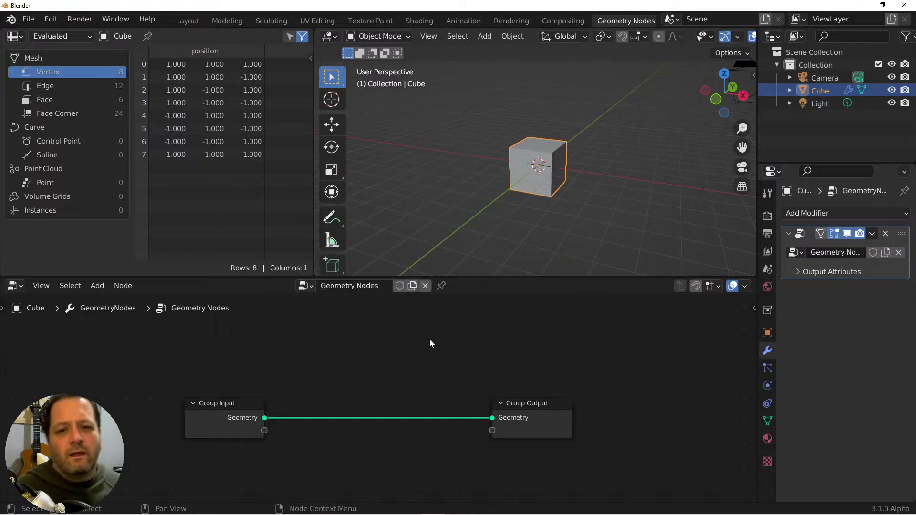
Move the Group Input and Group Output nodes farther apart to make room between them.
{"action": "left_click_drag", "start_coordinate": [523, 417], "coordinate": [620, 377]}
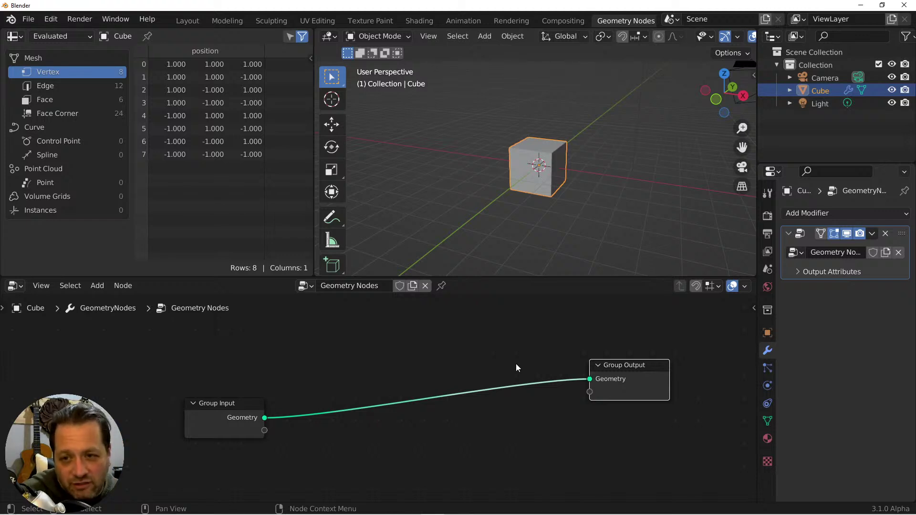
{"action": "left_click_drag", "start_coordinate": [624, 377], "coordinate": [646, 372]}
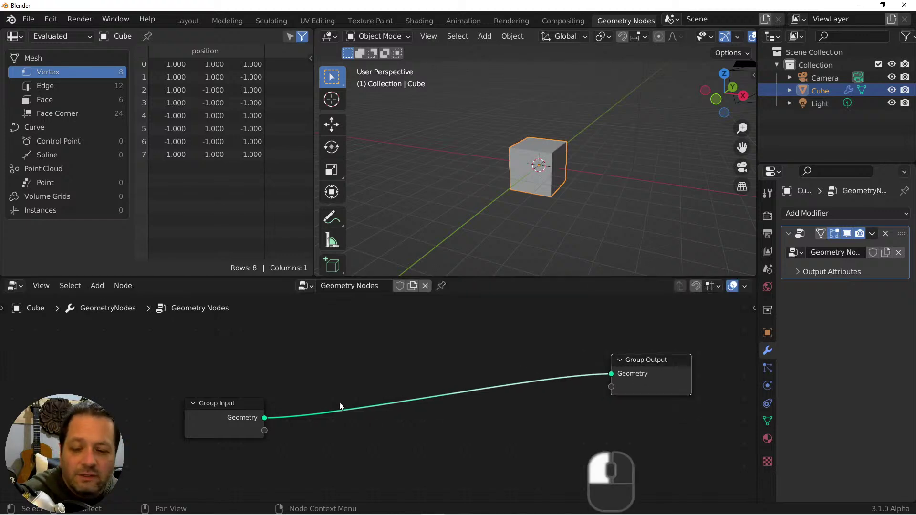
{"action": "left_click_drag", "start_coordinate": [261, 410], "coordinate": [184, 407]}
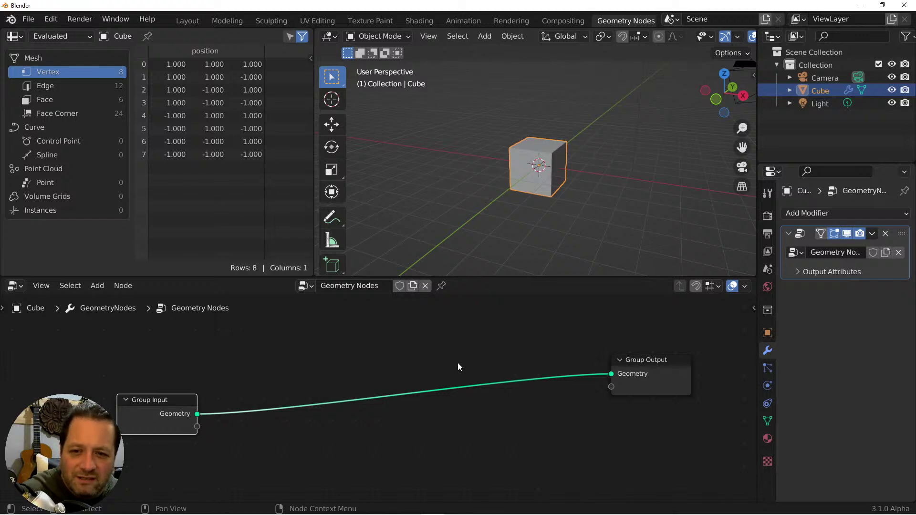
Insert a Duplicate Elements node between Group Input and Group Output and set its domain to Face.
{"action": "key", "text": "shift+a"}
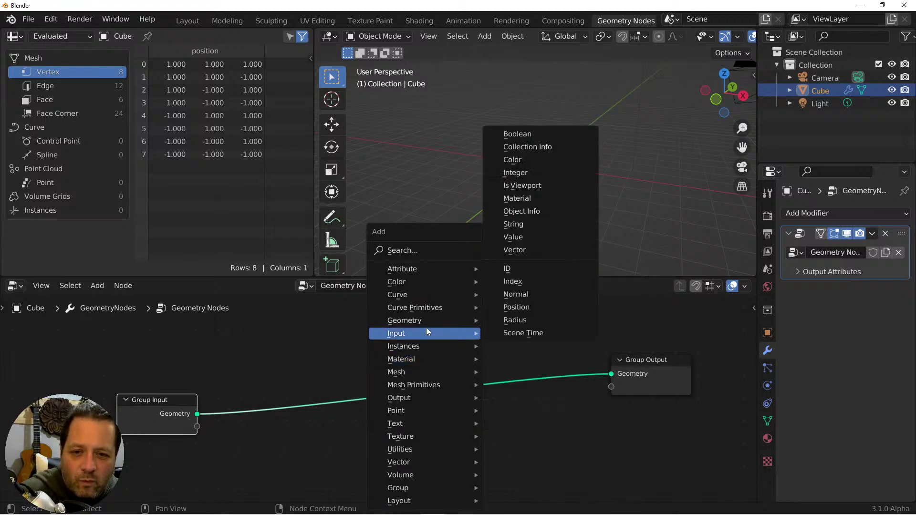
{"action": "mouse_move", "coordinate": [420, 320]}
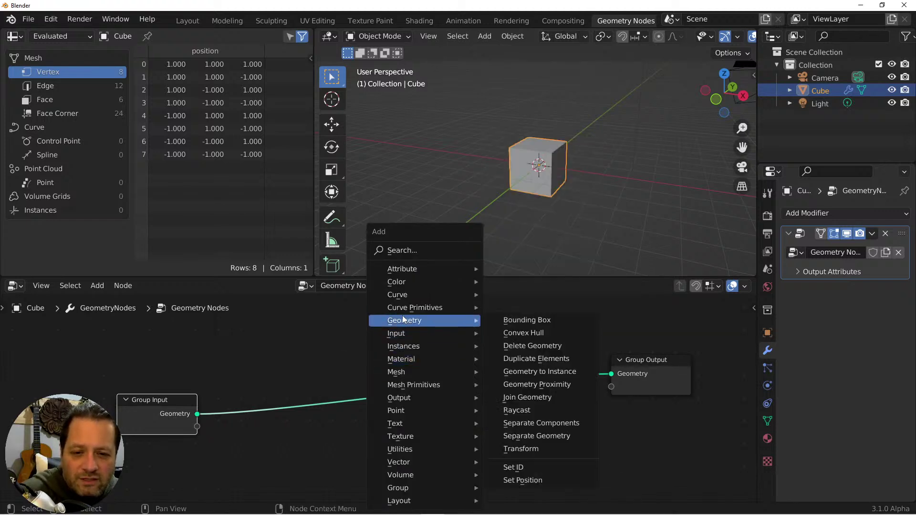
{"action": "left_click", "coordinate": [536, 358]}
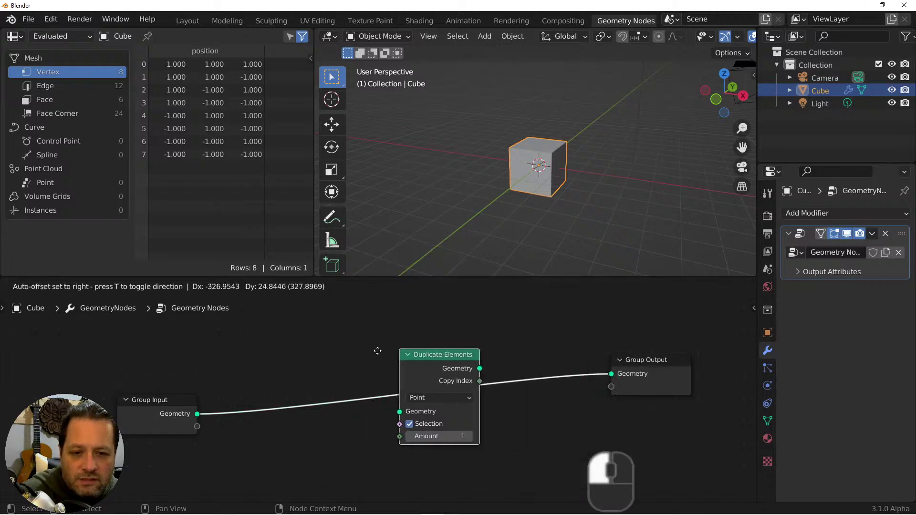
{"action": "left_click", "coordinate": [342, 347]}
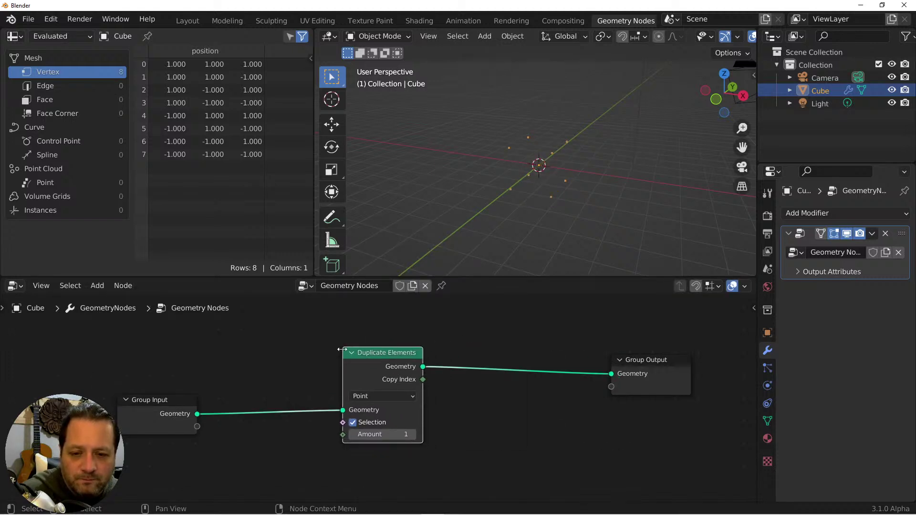
{"action": "left_click", "coordinate": [391, 397]}
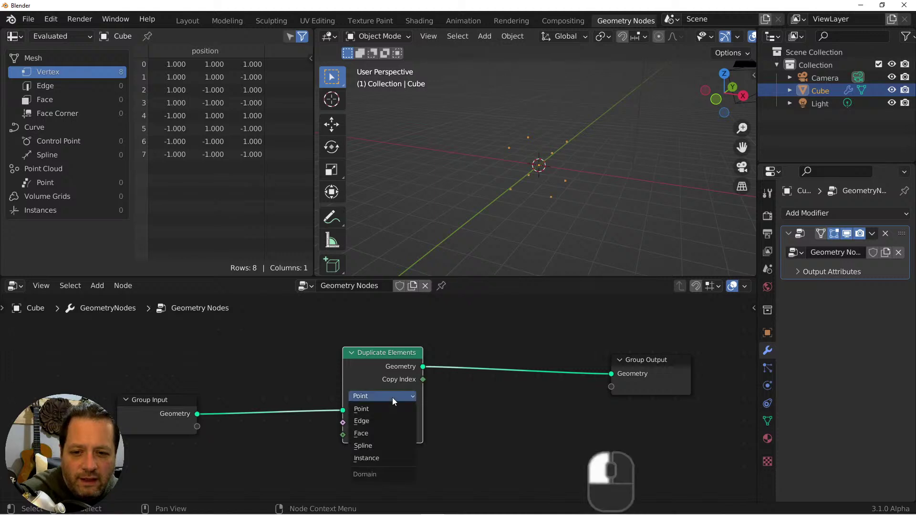
{"action": "left_click", "coordinate": [393, 432]}
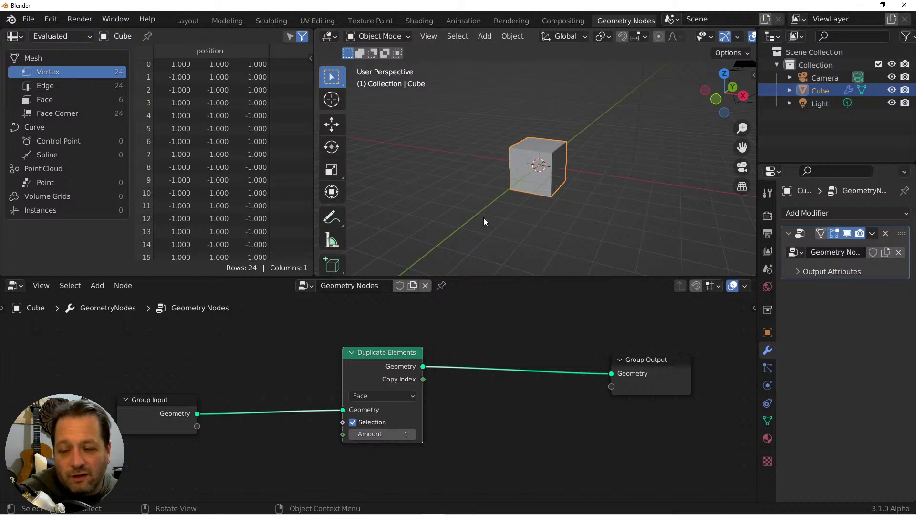
Try raising the Duplicate Elements node's Amount to 4, and return it to 1.
{"action": "left_click", "coordinate": [414, 434]}
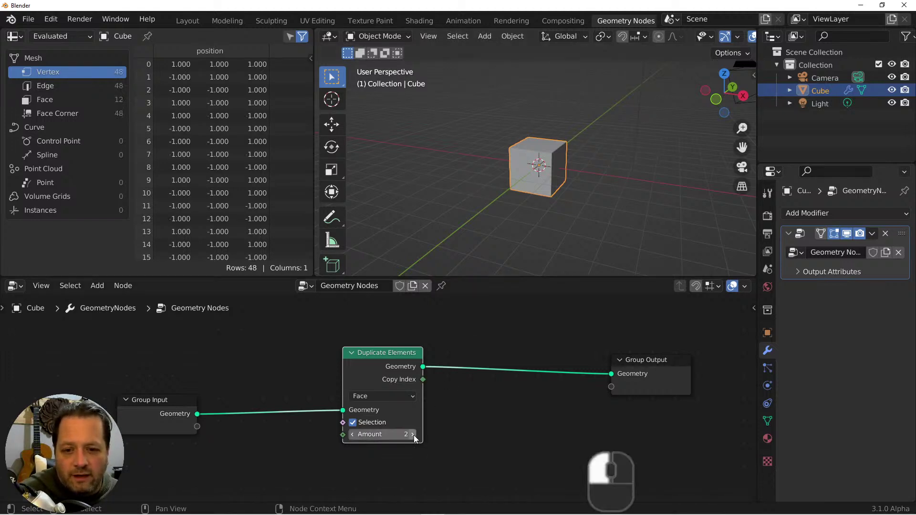
{"action": "left_click", "coordinate": [412, 434]}
{"action": "left_click", "coordinate": [413, 435]}
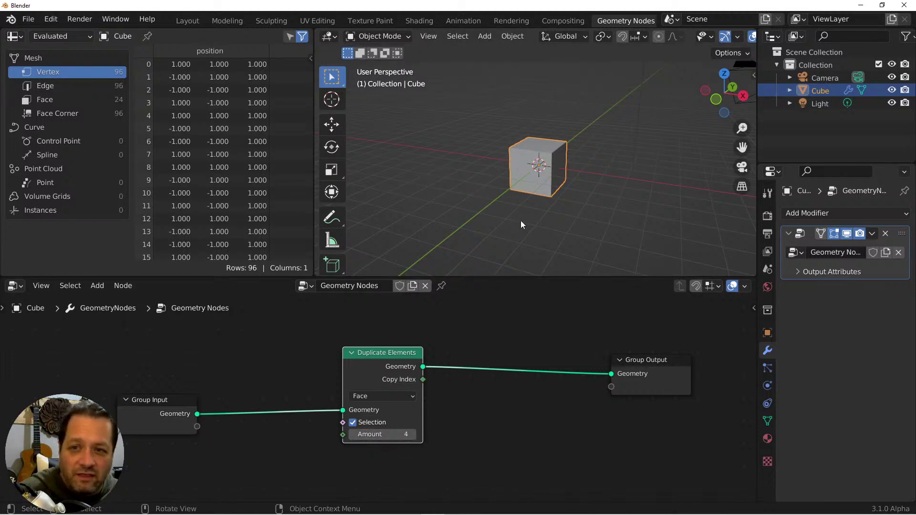
{"action": "mouse_move", "coordinate": [416, 434]}
{"action": "left_mouse_down"}
{"action": "mouse_move", "coordinate": [372, 434]}
{"action": "mouse_move", "coordinate": [416, 434]}
{"action": "left_mouse_up"}
{"action": "left_click", "coordinate": [414, 434]}
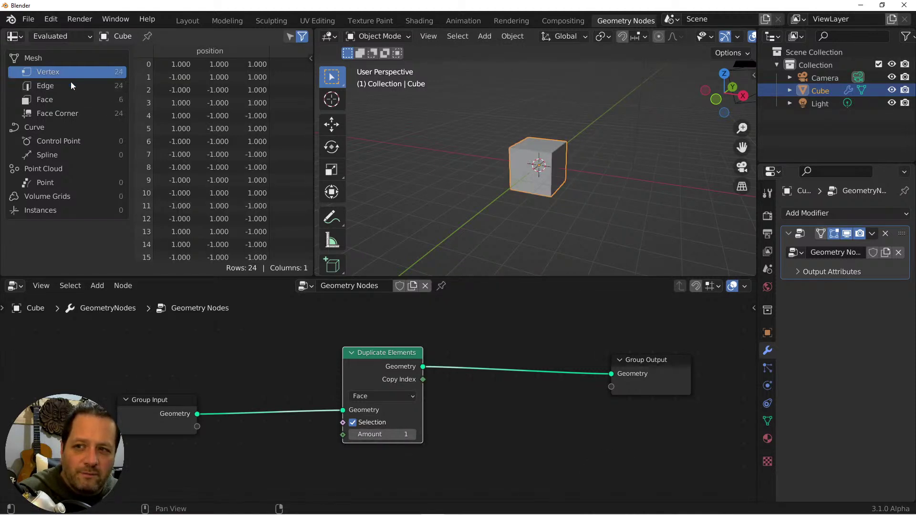
Show the duplicated cube's face data in the spreadsheet.
{"action": "left_click", "coordinate": [76, 100]}
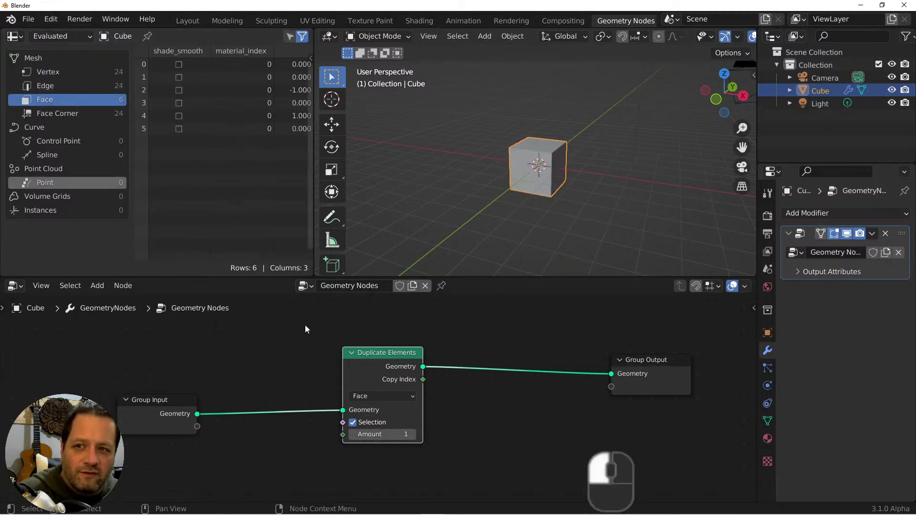
Raise the Duplicate Elements Amount to 2 and insert a Set Position node between it and Group Output.
{"action": "left_click", "coordinate": [413, 434]}
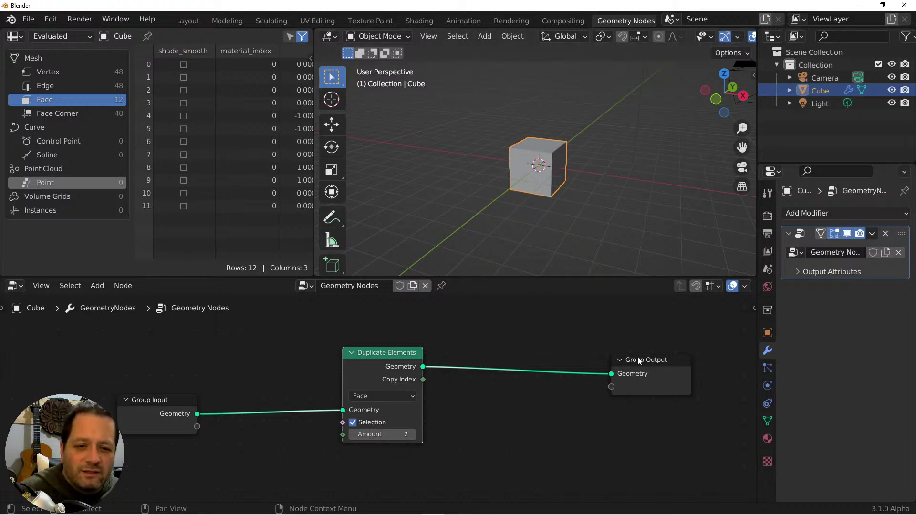
{"action": "left_click_drag", "start_coordinate": [636, 361], "coordinate": [665, 351]}
{"action": "key", "text": "shift+a"}
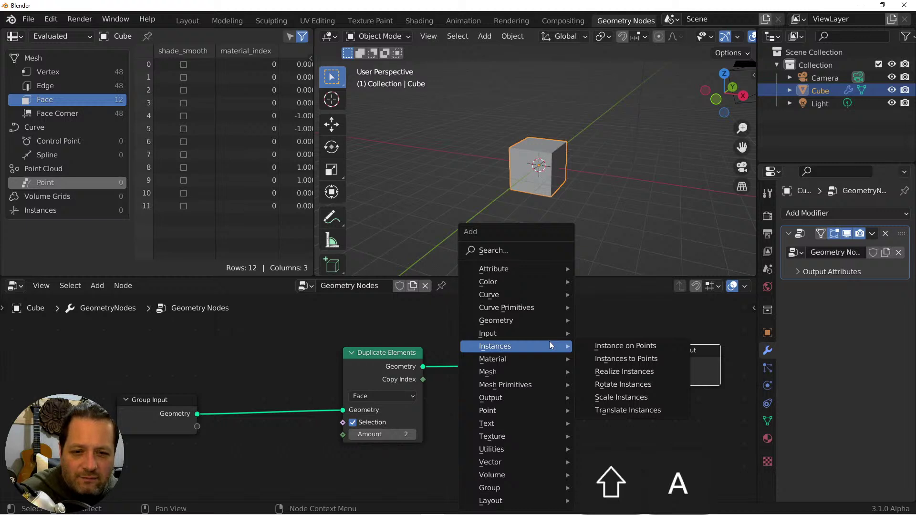
{"action": "mouse_move", "coordinate": [514, 322]}
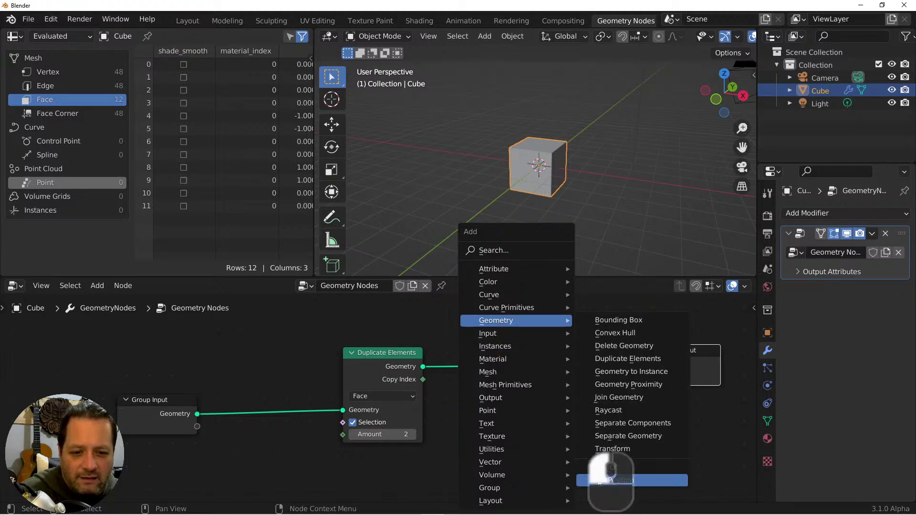
{"action": "left_click", "coordinate": [609, 480]}
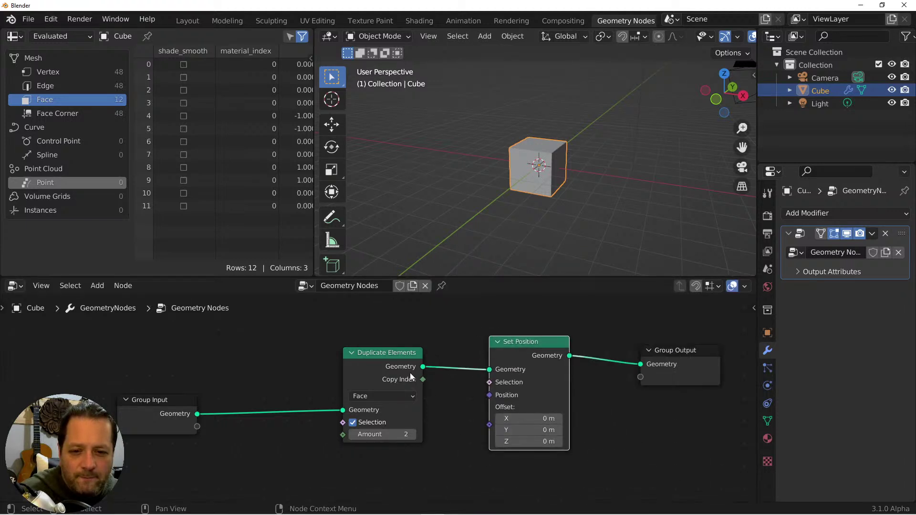
Space out Duplicate Elements and Set Position, then add a Normal node and connect it to Set Position's Offset.
{"action": "left_click_drag", "start_coordinate": [403, 365], "coordinate": [369, 356]}
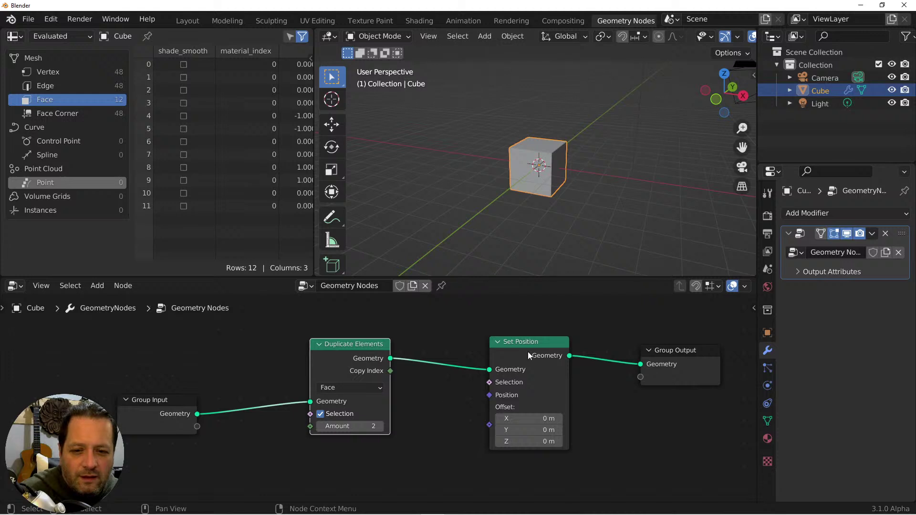
{"action": "left_click_drag", "start_coordinate": [528, 355], "coordinate": [566, 355]}
{"action": "key", "text": "shift+a"}
{"action": "mouse_move", "coordinate": [466, 430]}
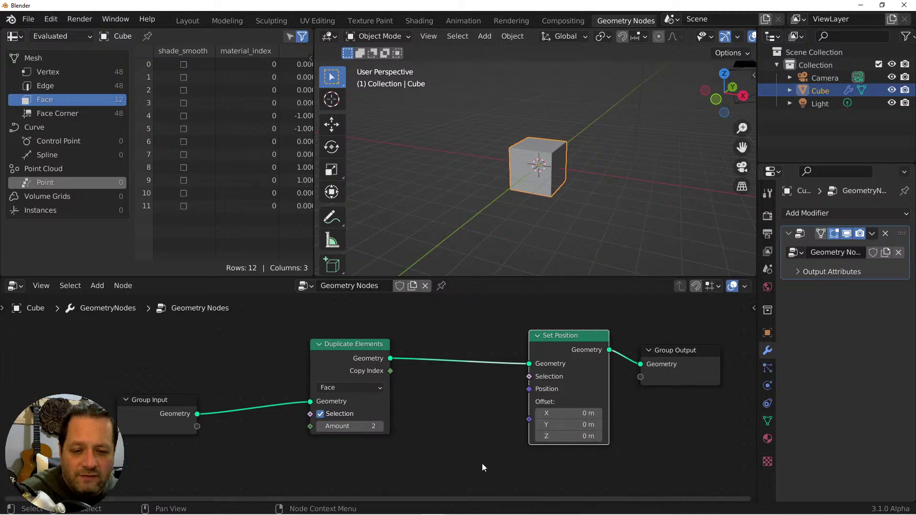
{"action": "key", "text": "shift+a"}
{"action": "mouse_move", "coordinate": [439, 453]}
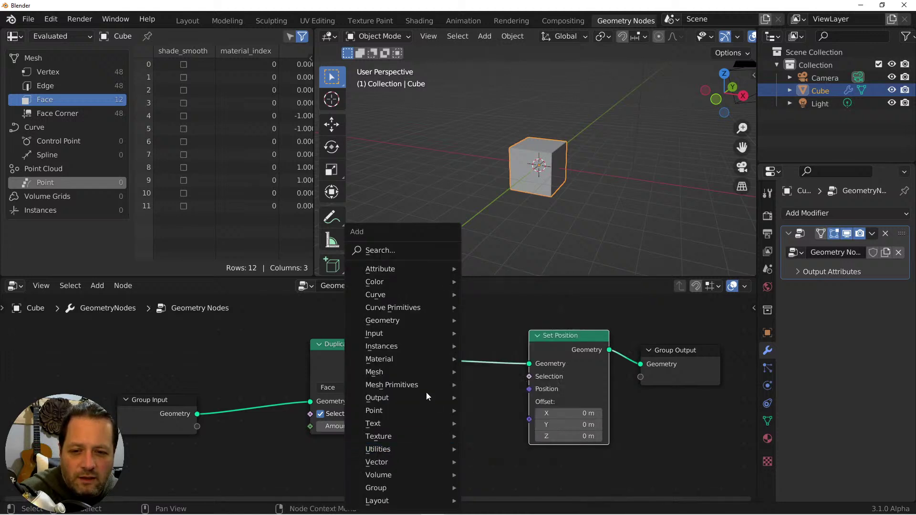
{"action": "mouse_move", "coordinate": [409, 337]}
{"action": "left_click", "coordinate": [495, 295]}
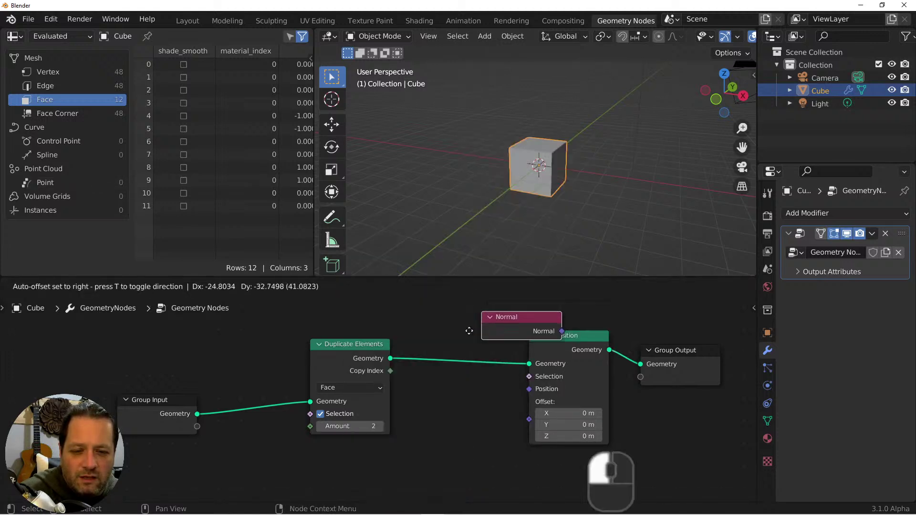
{"action": "left_click", "coordinate": [474, 465]}
{"action": "left_click_drag", "start_coordinate": [475, 464], "coordinate": [526, 423]}
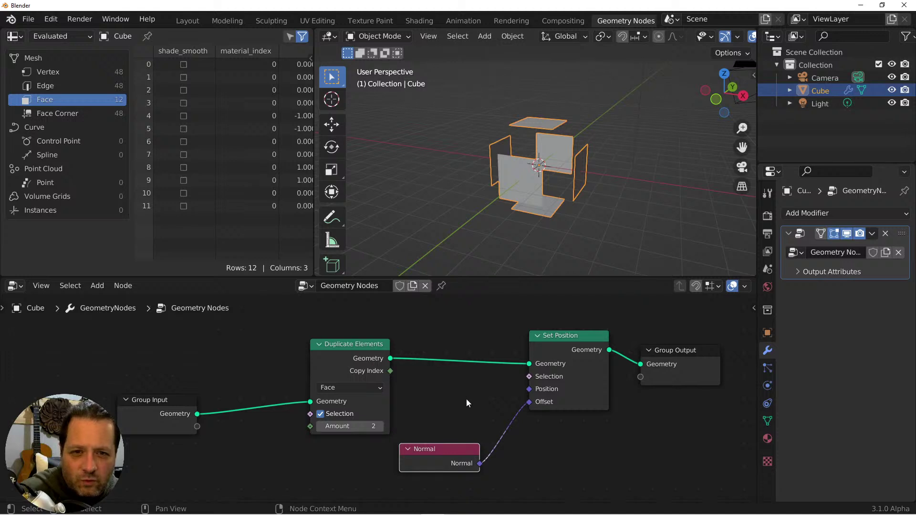
Return the Duplicate Elements Amount to 1 and move Set Position and Group Output farther from the other nodes.
{"action": "left_click", "coordinate": [320, 426]}
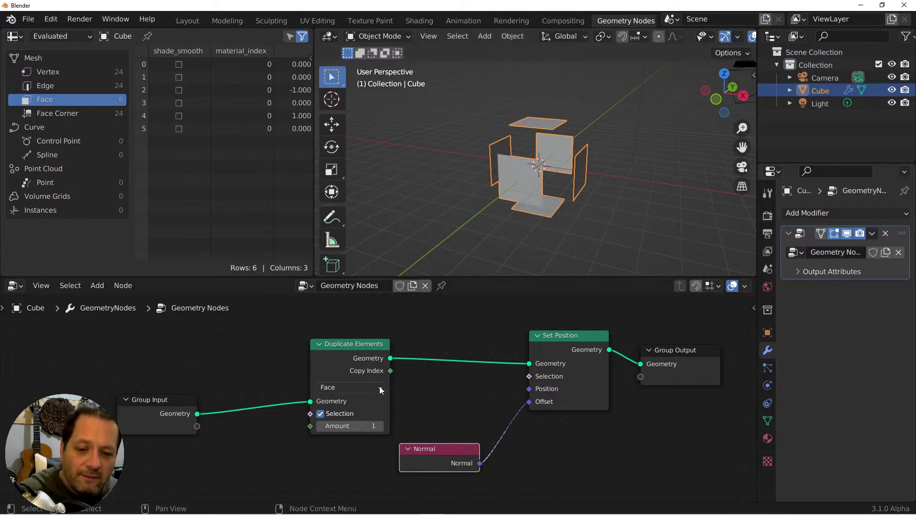
{"action": "left_click_drag", "start_coordinate": [690, 412], "coordinate": [512, 316]}
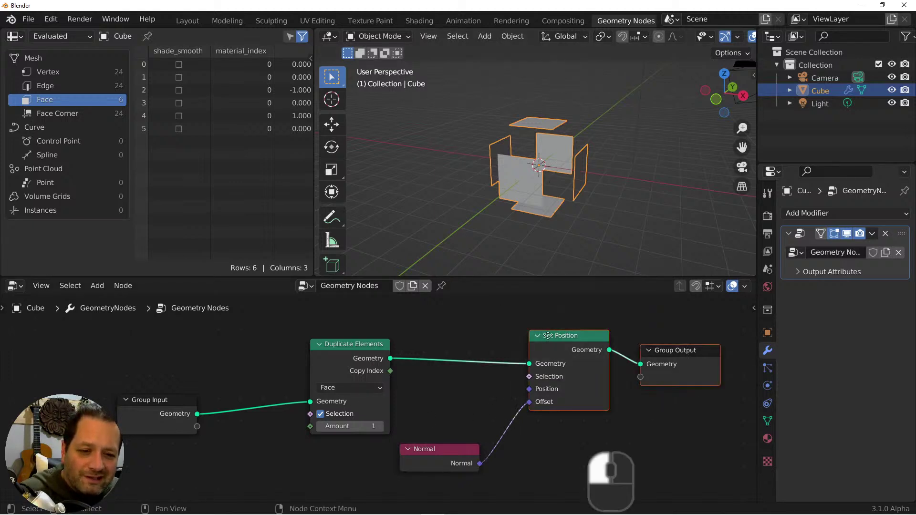
{"action": "key", "text": "g"}
{"action": "left_click", "coordinate": [563, 334]}
Insert a Vector Math node on the link between Normal and Offset, with its operation set to Scale.
{"action": "key", "text": "shift+a"}
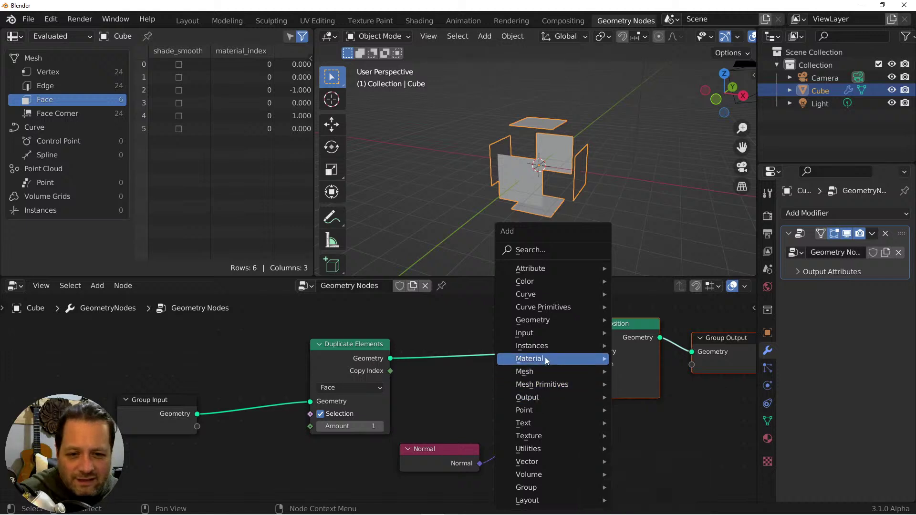
{"action": "mouse_move", "coordinate": [545, 344]}
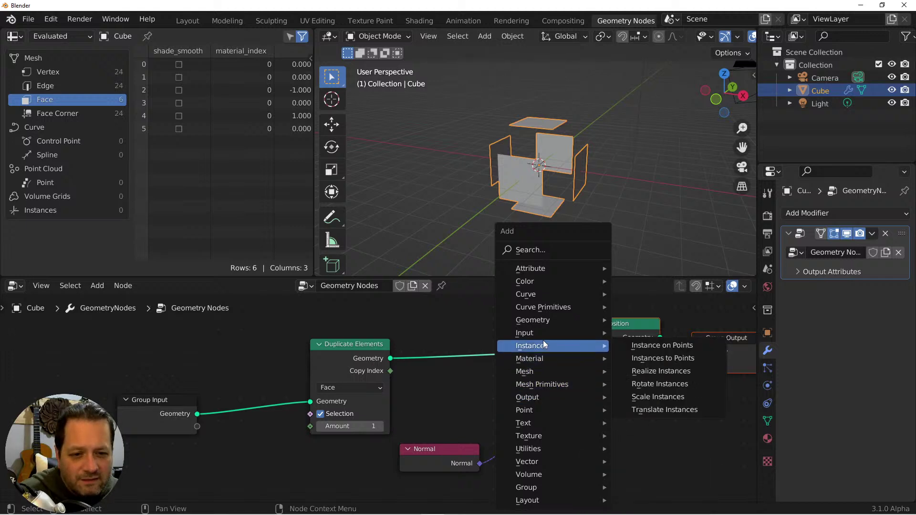
{"action": "mouse_move", "coordinate": [539, 447]}
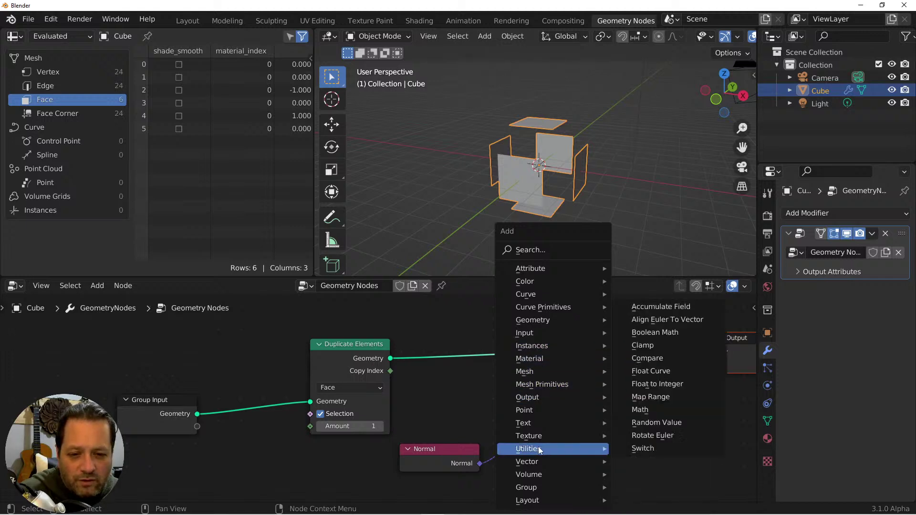
{"action": "mouse_move", "coordinate": [571, 463]}
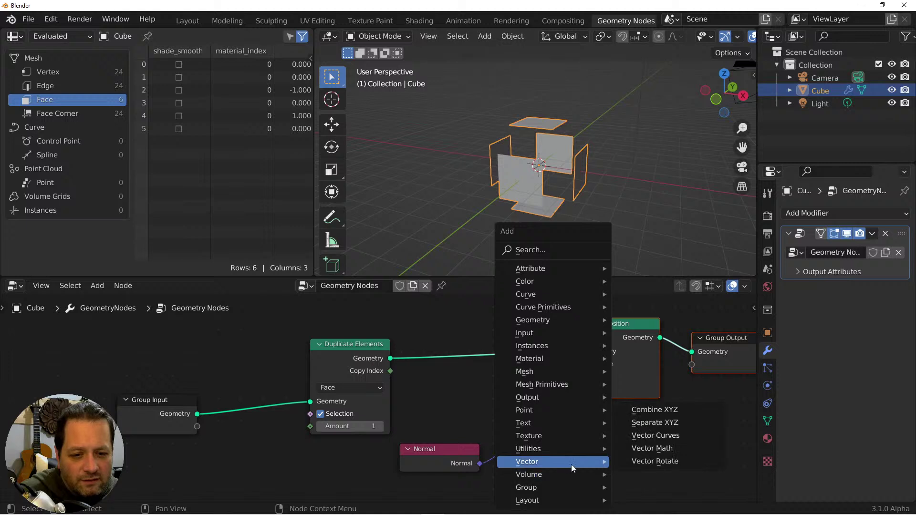
{"action": "left_click", "coordinate": [655, 454]}
{"action": "left_click", "coordinate": [491, 377]}
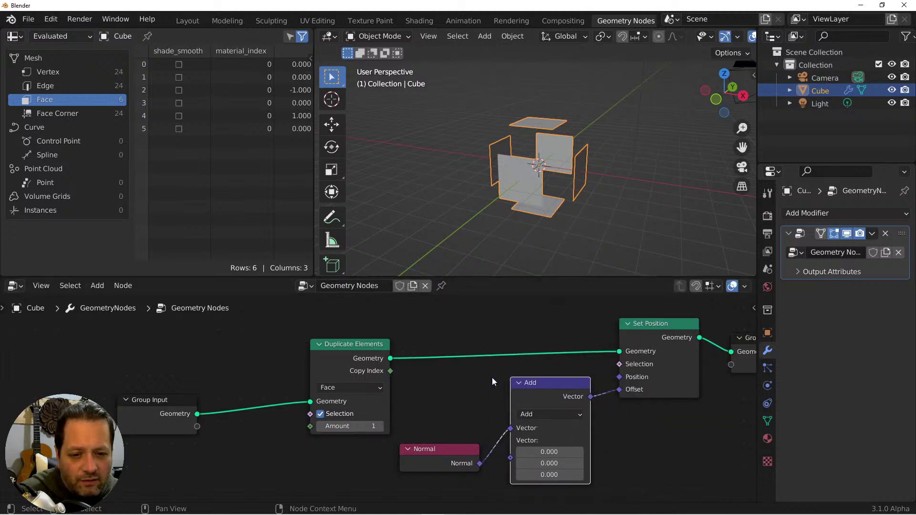
{"action": "left_click", "coordinate": [562, 416]}
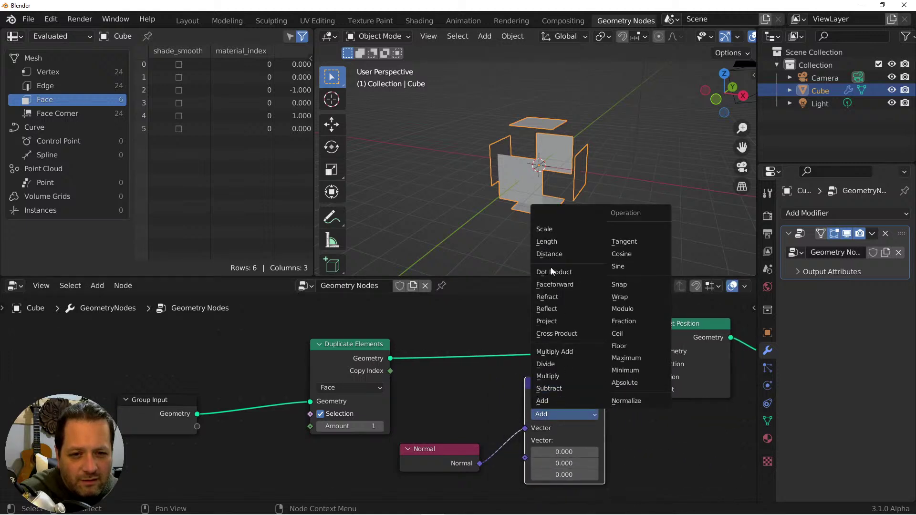
{"action": "left_click", "coordinate": [544, 229]}
{"action": "scroll", "coordinate": [605, 430], "scroll_direction": "down", "scroll_amount": 4}
{"action": "middle_click_drag", "start_coordinate": [612, 415], "coordinate": [575, 412], "text": "shift"}
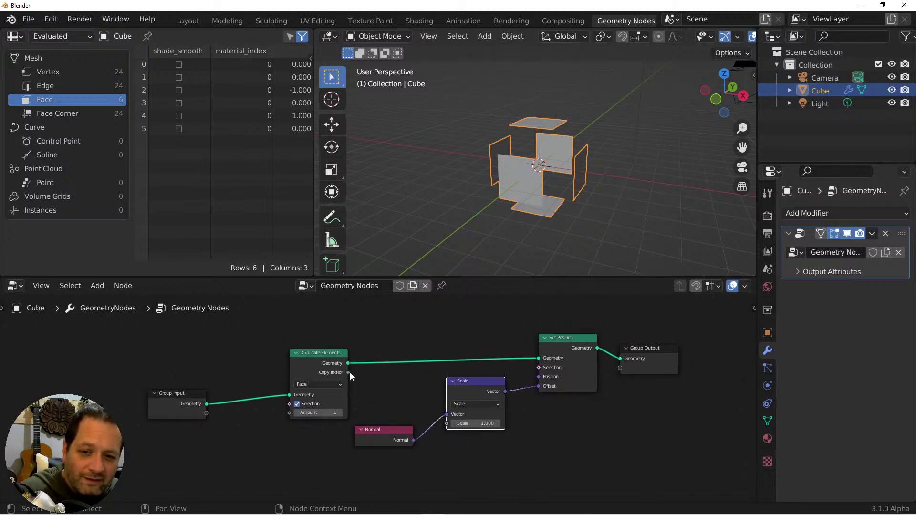
Connect Copy Index to the Scale input of the Scale node and raise the Duplicate Elements Amount to 5.
{"action": "left_click_drag", "start_coordinate": [348, 373], "coordinate": [447, 426]}
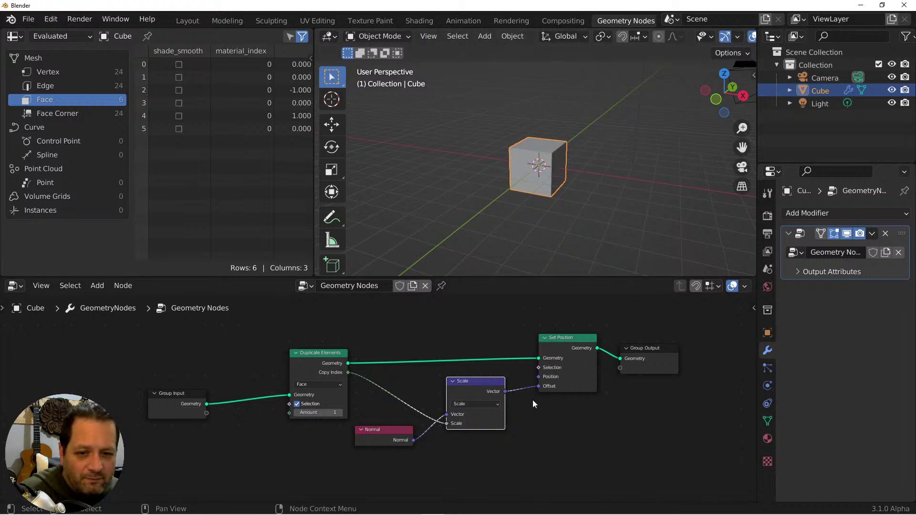
{"action": "left_click", "coordinate": [342, 414]}
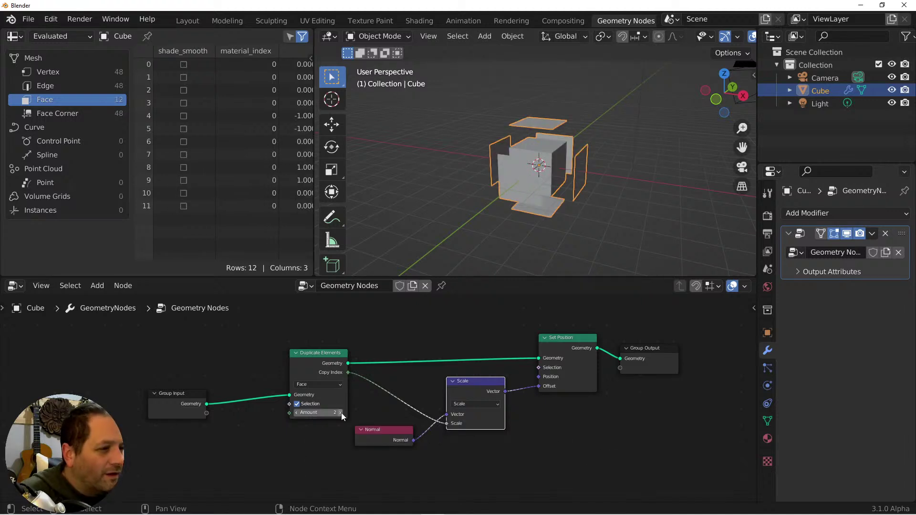
{"action": "left_click", "coordinate": [341, 413]}
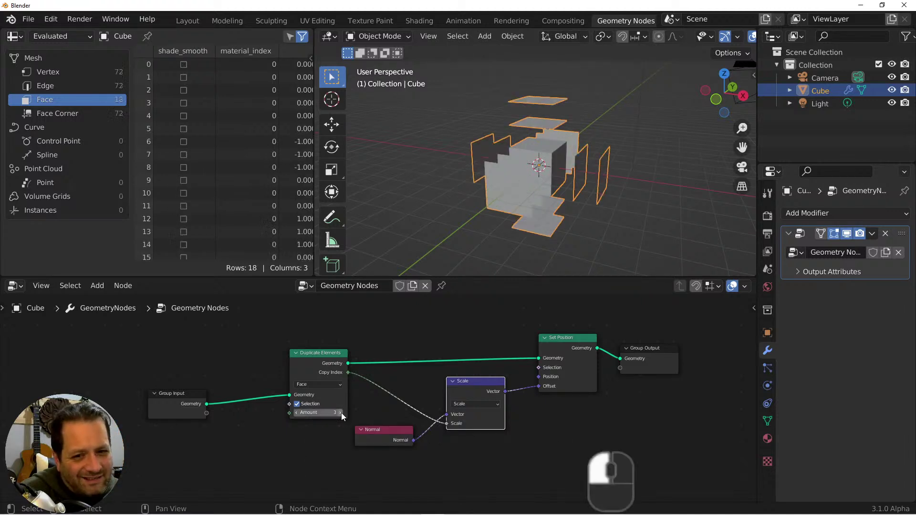
{"action": "left_click", "coordinate": [341, 413]}
{"action": "left_click", "coordinate": [341, 412]}
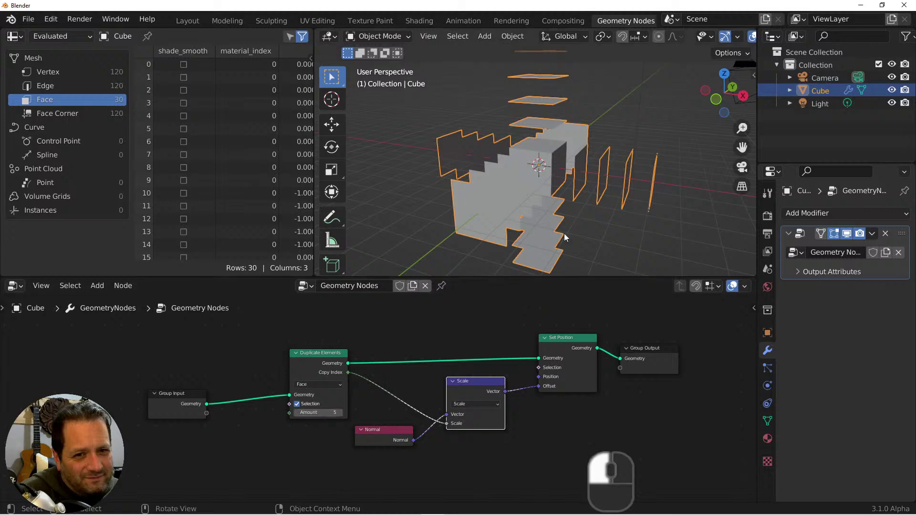
Move Group Output farther from Set Position and add an unconnected Instance on Points node between and below them.
{"action": "middle_click_drag", "start_coordinate": [564, 234], "coordinate": [615, 214]}
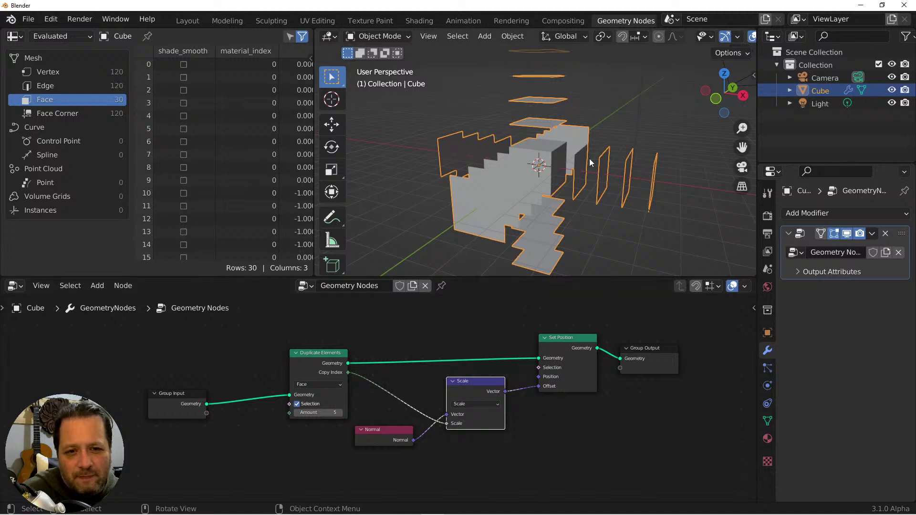
{"action": "middle_click_drag", "start_coordinate": [270, 146], "coordinate": [225, 144]}
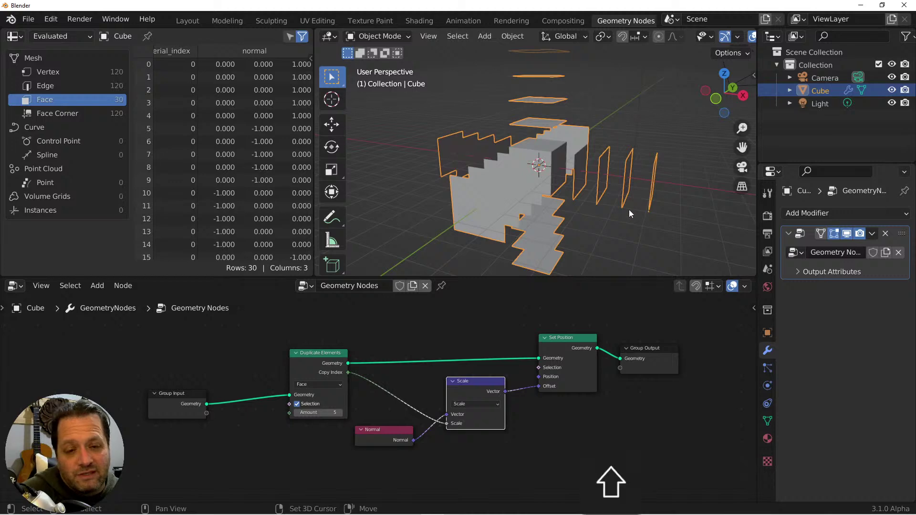
{"action": "middle_click_drag", "start_coordinate": [629, 210], "coordinate": [599, 175]}
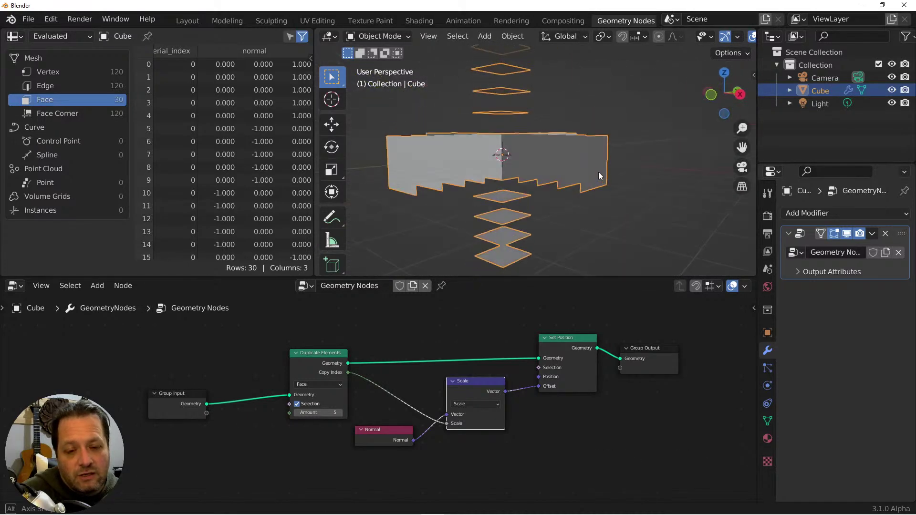
{"action": "left_click_drag", "start_coordinate": [657, 362], "coordinate": [735, 348]}
{"action": "key", "text": "shift+a"}
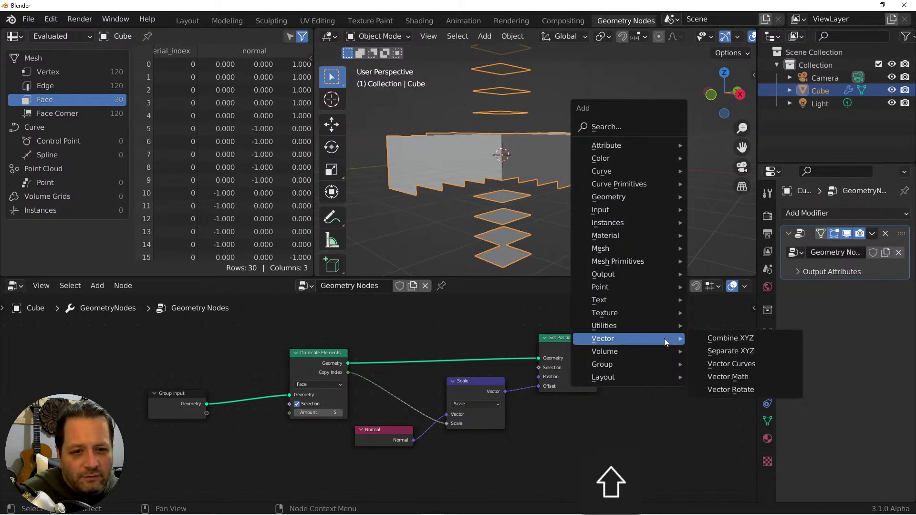
{"action": "mouse_move", "coordinate": [628, 221]}
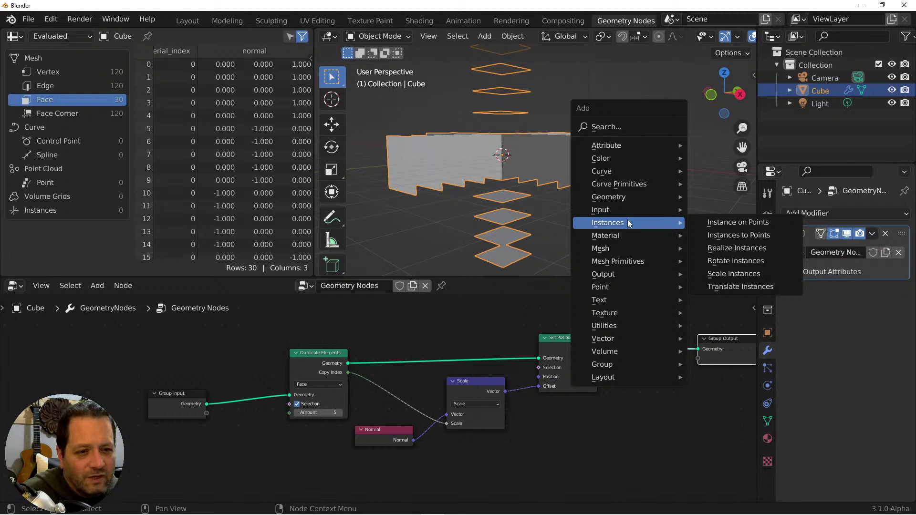
{"action": "left_click", "coordinate": [719, 230]}
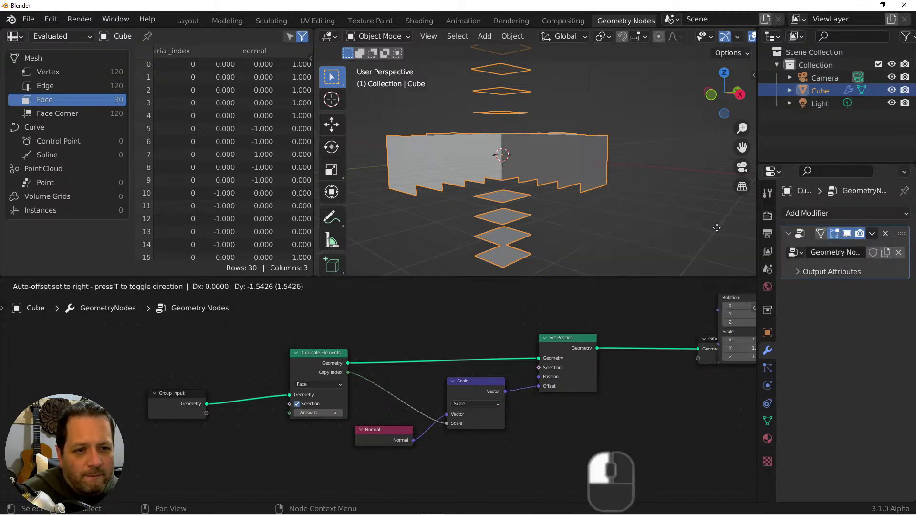
{"action": "left_click", "coordinate": [624, 391]}
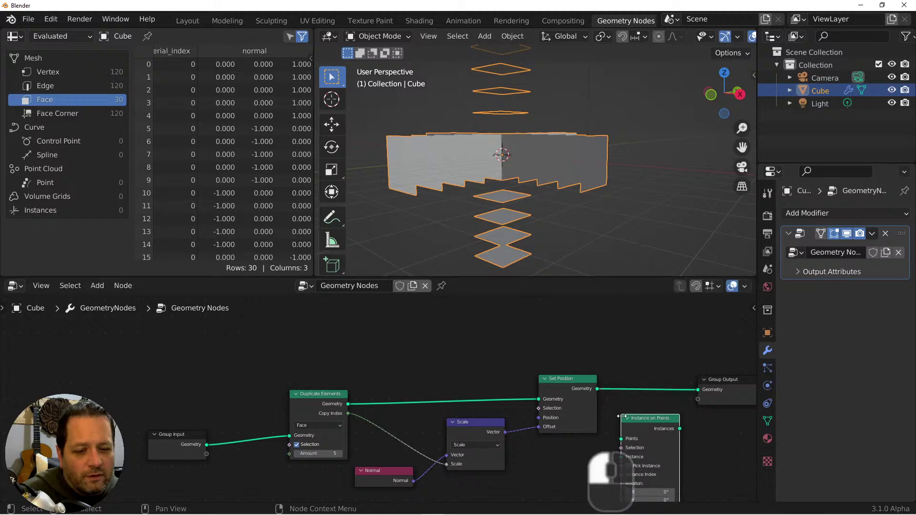
Insert a Distribute Points on Faces node between Set Position and Group Output.
{"action": "key", "text": "shift+a"}
{"action": "mouse_move", "coordinate": [583, 406]}
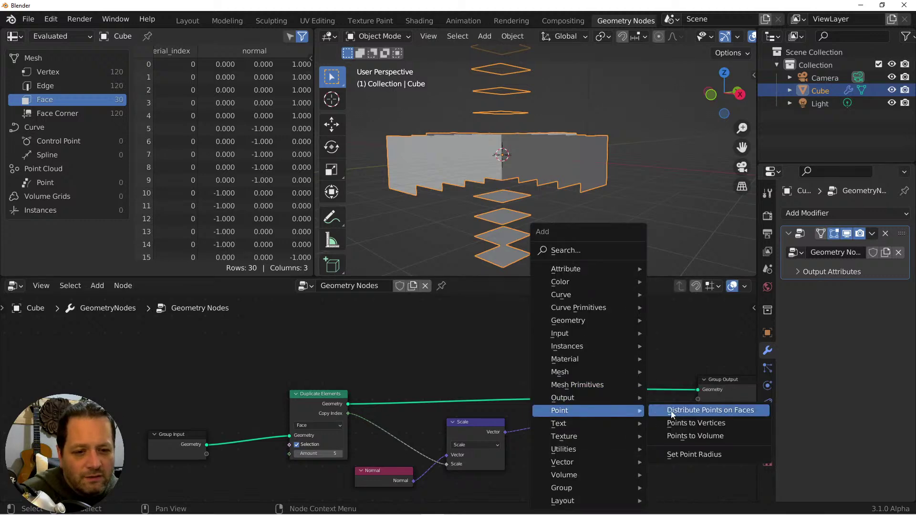
{"action": "left_click", "coordinate": [704, 411]}
{"action": "left_click", "coordinate": [622, 362]}
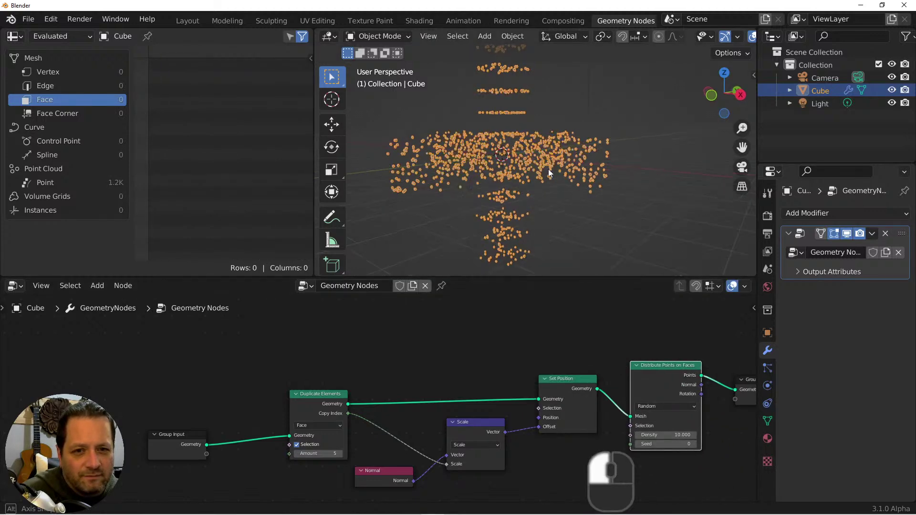
Subdivide the cube's mesh in Edit Mode with 2 cuts and a Smoothness of 1.
{"action": "mouse_move", "coordinate": [548, 169]}
{"action": "middle_mouse_down"}
{"action": "mouse_move", "coordinate": [619, 208]}
{"action": "mouse_move", "coordinate": [705, 175]}
{"action": "mouse_move", "coordinate": [352, 200]}
{"action": "mouse_move", "coordinate": [648, 192]}
{"action": "mouse_move", "coordinate": [566, 190]}
{"action": "mouse_move", "coordinate": [425, 133]}
{"action": "mouse_move", "coordinate": [570, 170]}
{"action": "mouse_move", "coordinate": [492, 144]}
{"action": "mouse_move", "coordinate": [580, 183]}
{"action": "mouse_move", "coordinate": [544, 167]}
{"action": "mouse_move", "coordinate": [549, 156]}
{"action": "middle_mouse_up"}
{"action": "key", "text": "Tab"}
{"action": "scroll", "coordinate": [492, 143], "scroll_direction": "up", "scroll_amount": 1}
{"action": "right_click", "coordinate": [533, 150]}
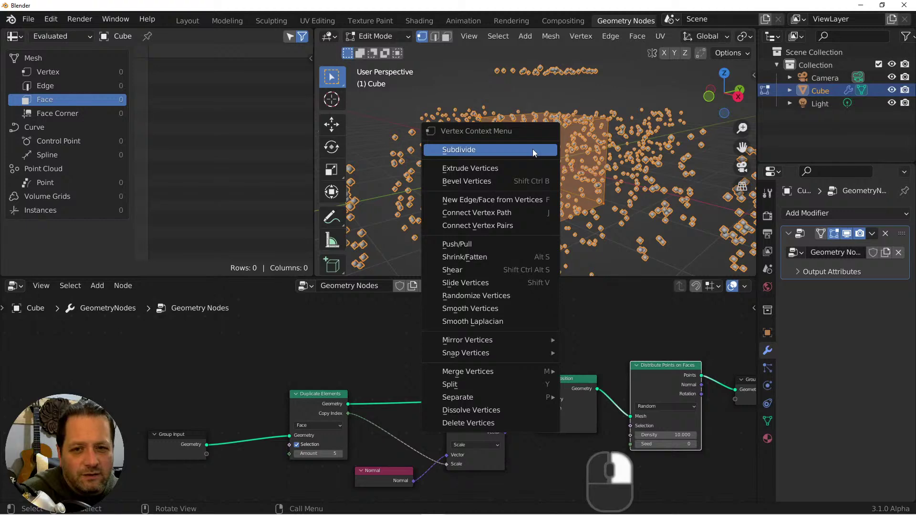
{"action": "left_click", "coordinate": [533, 149]}
{"action": "left_click", "coordinate": [363, 265]}
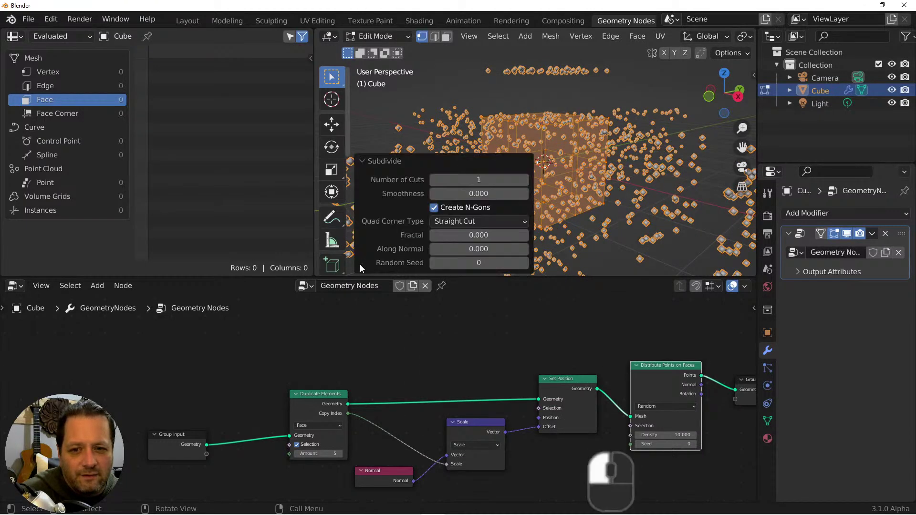
{"action": "left_click", "coordinate": [524, 179]}
{"action": "left_click_drag", "start_coordinate": [487, 195], "coordinate": [530, 195]}
{"action": "scroll", "coordinate": [571, 111], "scroll_direction": "down", "scroll_amount": 5}
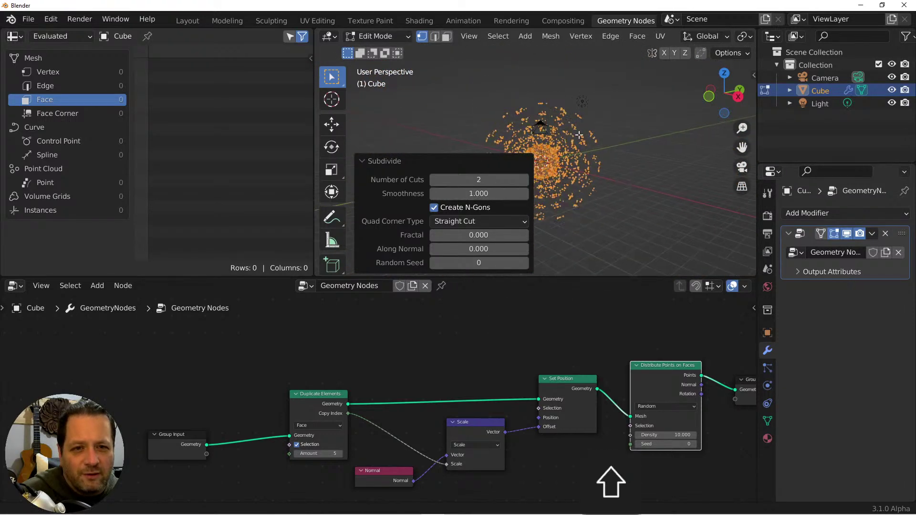
{"action": "middle_click_drag", "start_coordinate": [571, 111], "coordinate": [597, 184]}
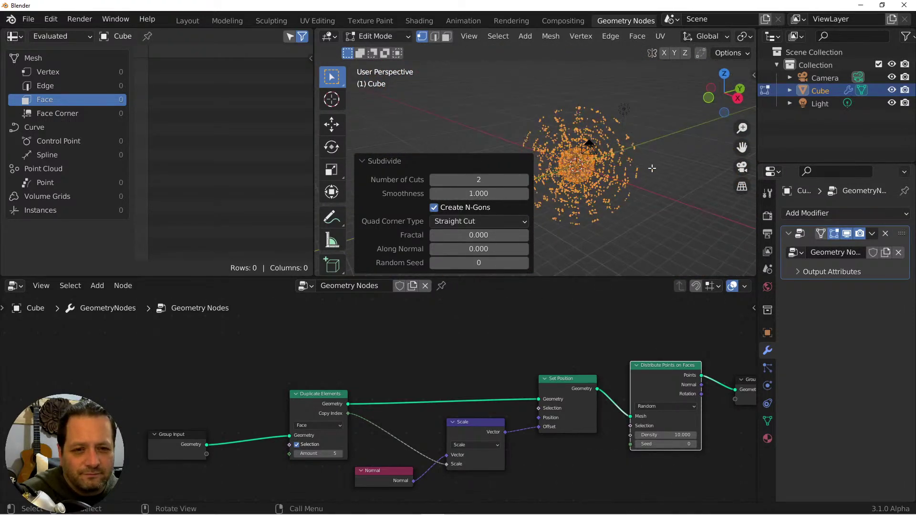
Return the cube to Object Mode and insert an Instance on Points node between Distribute Points on Faces and Group Output.
{"action": "key", "text": "Tab"}
{"action": "scroll", "coordinate": [595, 182], "scroll_direction": "up", "scroll_amount": 5}
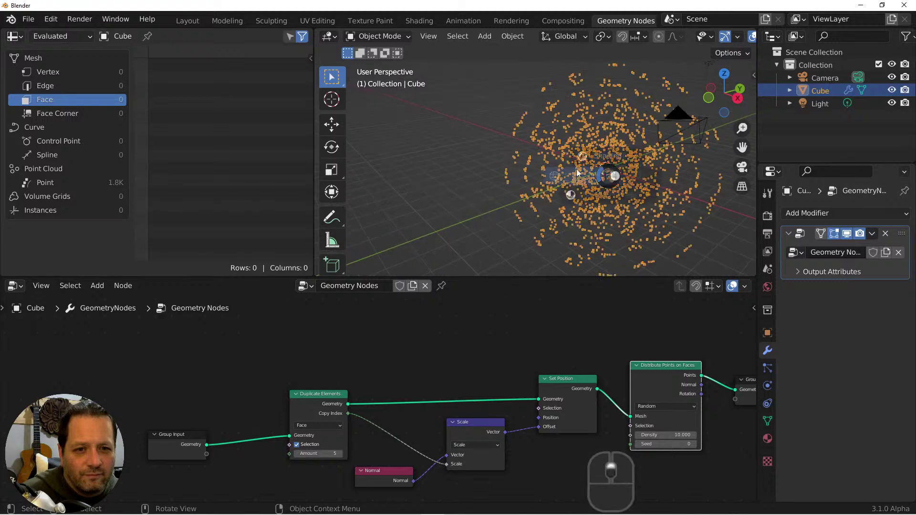
{"action": "middle_click_drag", "start_coordinate": [572, 173], "coordinate": [592, 167]}
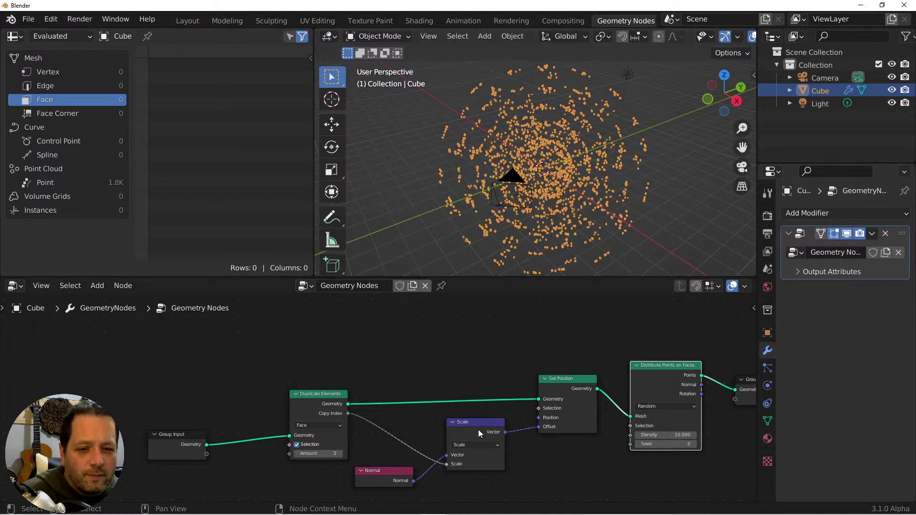
{"action": "middle_click_drag", "start_coordinate": [530, 431], "coordinate": [417, 389]}
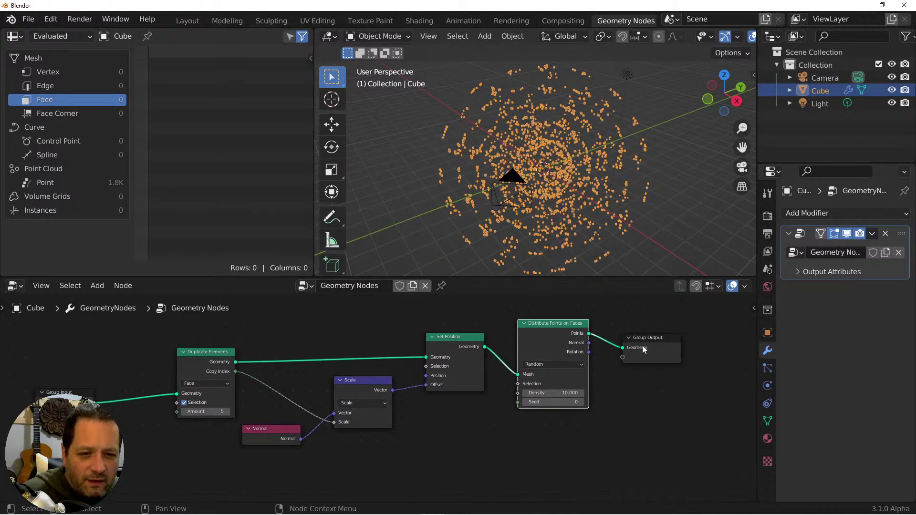
{"action": "left_click_drag", "start_coordinate": [642, 350], "coordinate": [712, 352]}
{"action": "key", "text": "shift+a"}
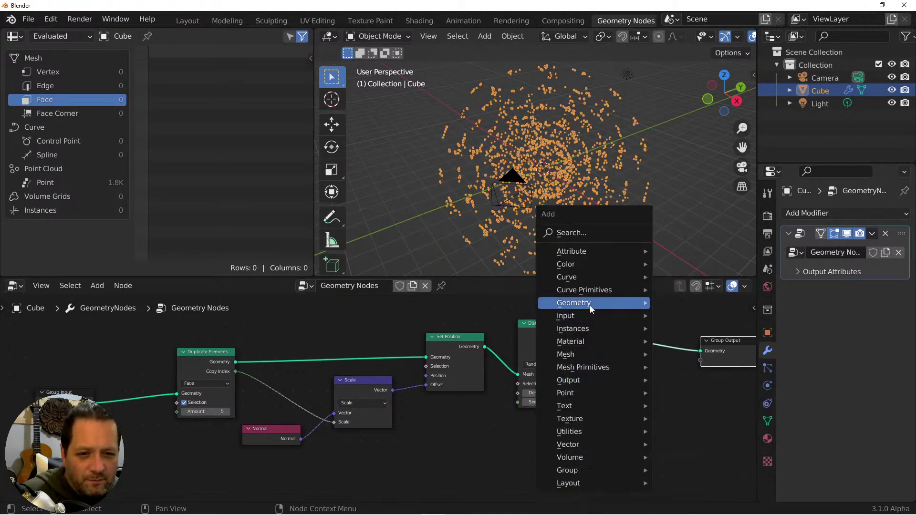
{"action": "mouse_move", "coordinate": [583, 333]}
{"action": "left_click", "coordinate": [690, 328]}
{"action": "left_click", "coordinate": [690, 330]}
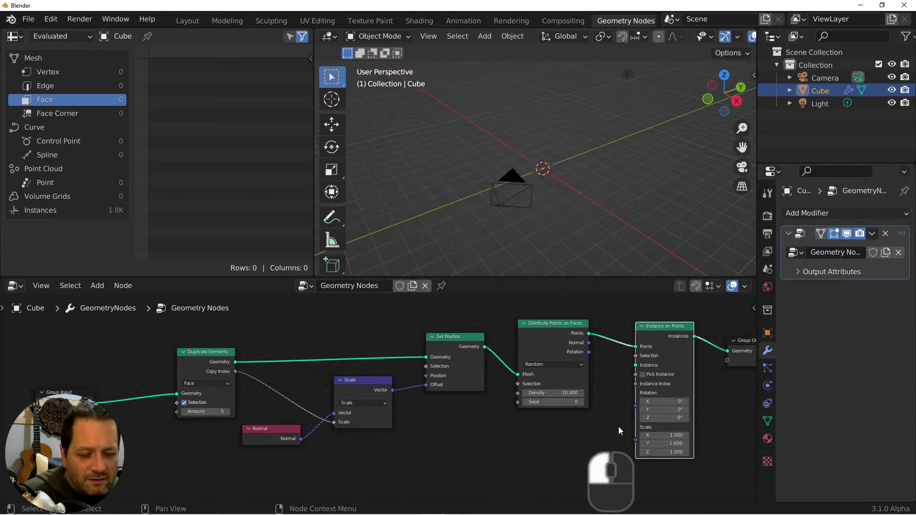
Add an Ico Sphere with a 0.07 m radius and connect its Mesh to the Instance input of Instance on Points.
{"action": "key", "text": "shift+a"}
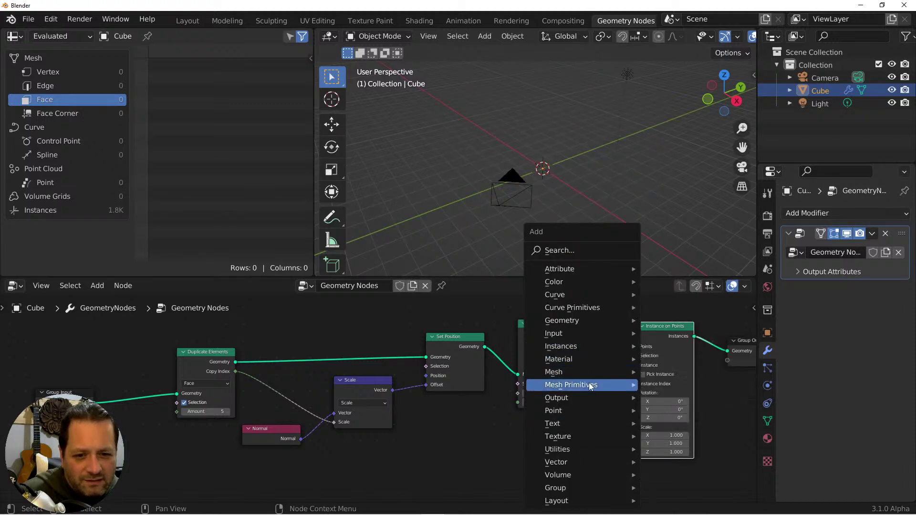
{"action": "mouse_move", "coordinate": [592, 386]}
{"action": "left_click", "coordinate": [678, 436]}
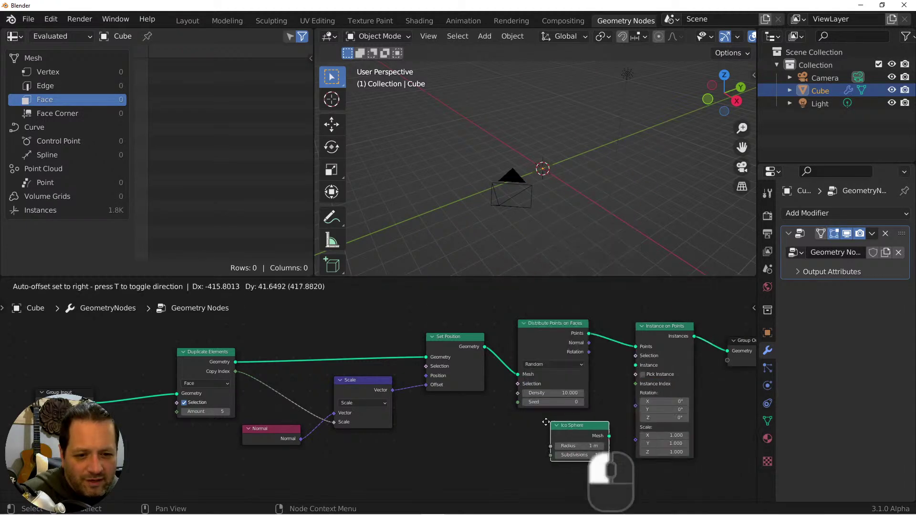
{"action": "left_click", "coordinate": [577, 438]}
{"action": "left_click_drag", "start_coordinate": [591, 438], "coordinate": [635, 365]}
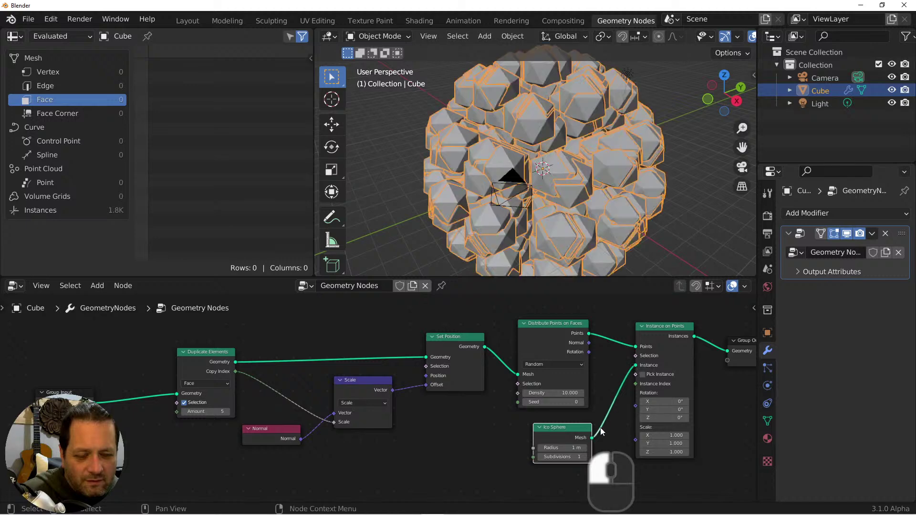
{"action": "left_click_drag", "start_coordinate": [566, 450], "coordinate": [532, 450], "text": "shift"}
{"action": "scroll", "coordinate": [730, 126], "scroll_direction": "up", "scroll_amount": 3}
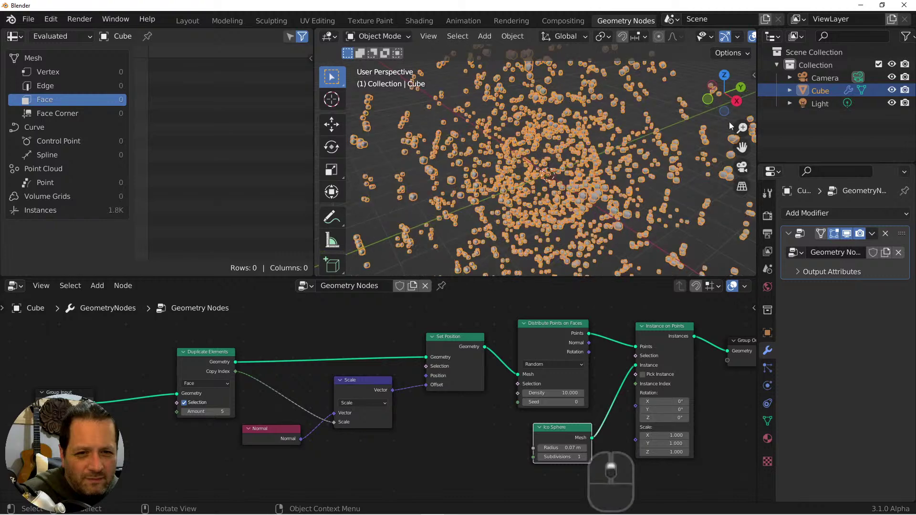
Pin the node tree, deselect everything in the scene and raise the Duplicate Elements Amount to 22.
{"action": "left_click", "coordinate": [441, 286]}
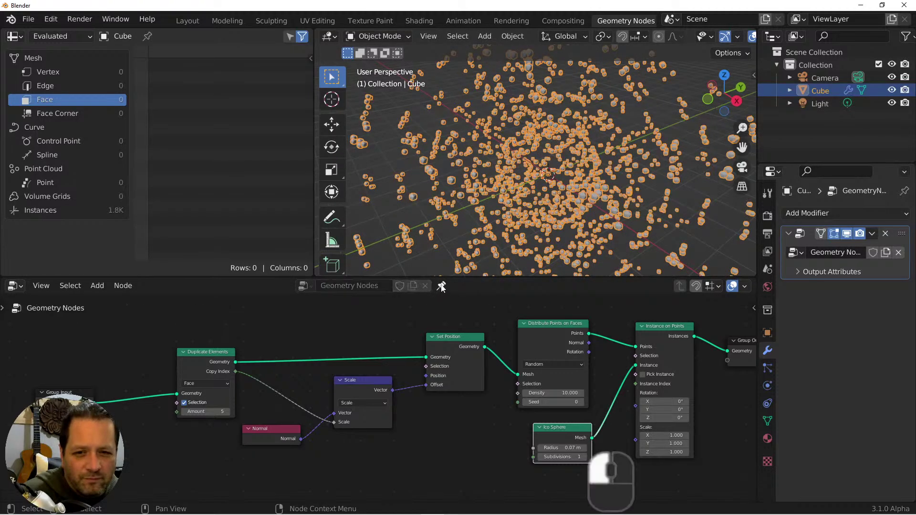
{"action": "key", "text": "alt+a"}
{"action": "scroll", "coordinate": [598, 150], "scroll_direction": "down", "scroll_amount": 3}
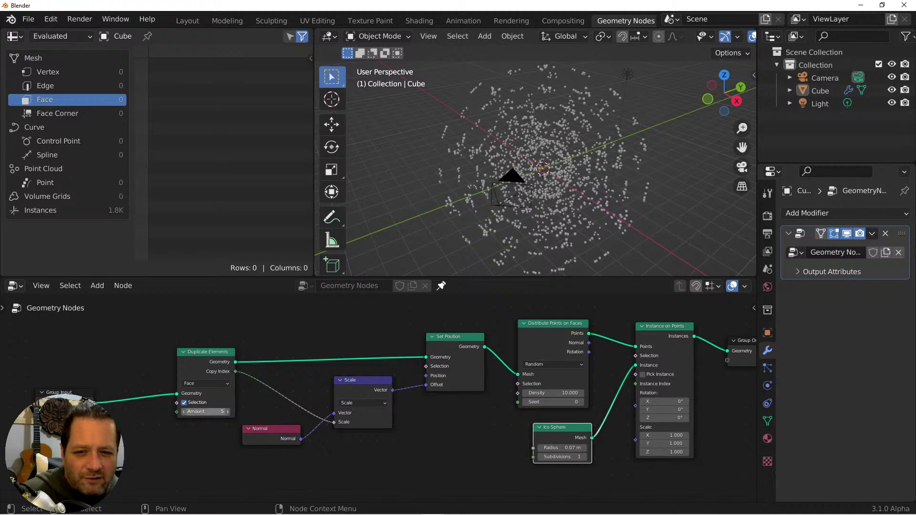
{"action": "mouse_move", "coordinate": [197, 411]}
{"action": "left_mouse_down"}
{"action": "mouse_move", "coordinate": [220, 411]}
{"action": "mouse_move", "coordinate": [197, 412]}
{"action": "mouse_move", "coordinate": [207, 412]}
{"action": "left_mouse_up"}
Insert a Math node set to Multiply between Copy Index and the Scale node, with a value of -0.030.
{"action": "left_click_drag", "start_coordinate": [352, 387], "coordinate": [368, 390]}
{"action": "left_click_drag", "start_coordinate": [285, 433], "coordinate": [260, 490]}
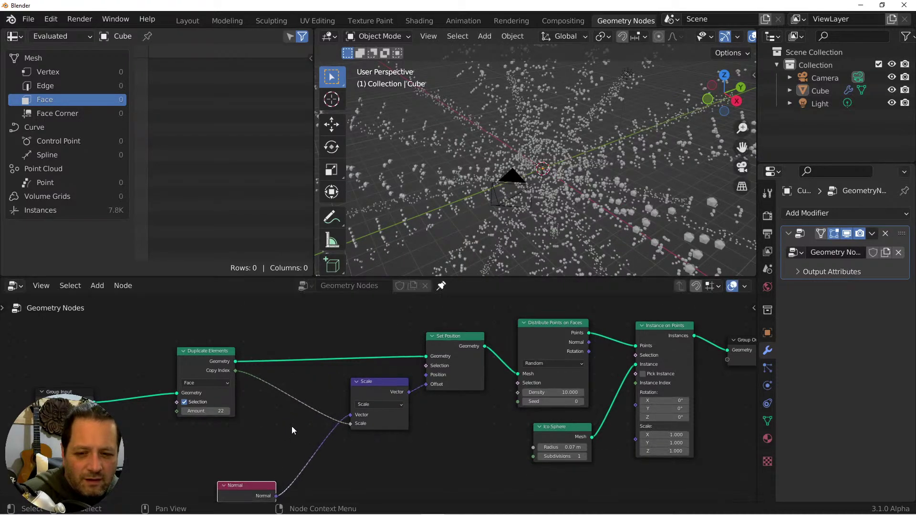
{"action": "key", "text": "shift+a"}
{"action": "mouse_move", "coordinate": [308, 450]}
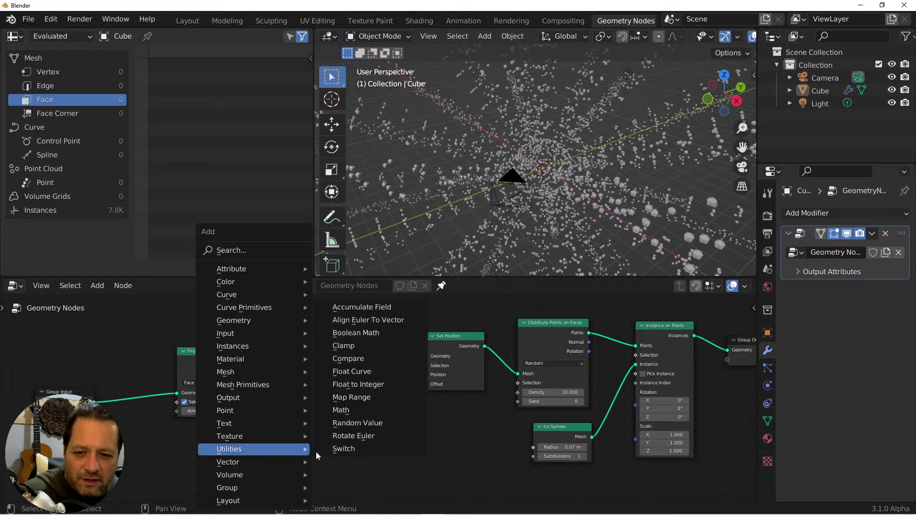
{"action": "left_click", "coordinate": [340, 410]}
{"action": "left_click", "coordinate": [298, 407]}
{"action": "left_click", "coordinate": [302, 401]}
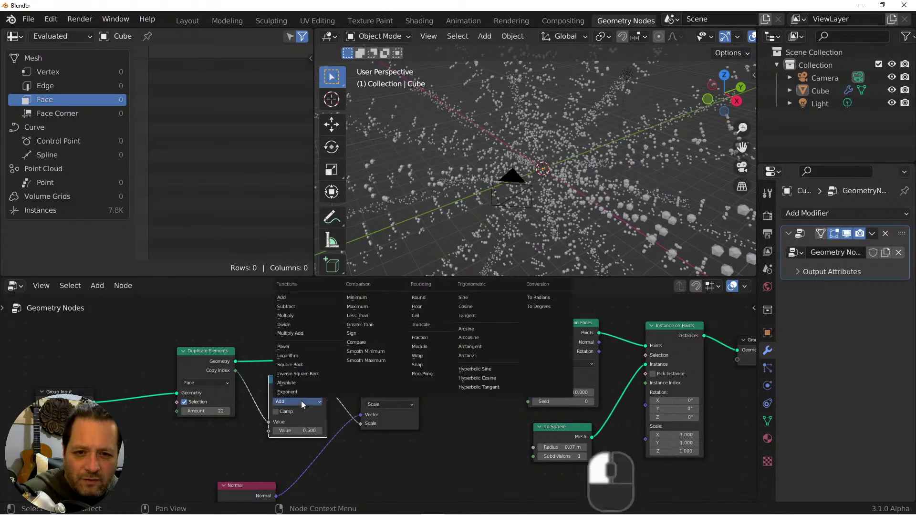
{"action": "left_click", "coordinate": [291, 315]}
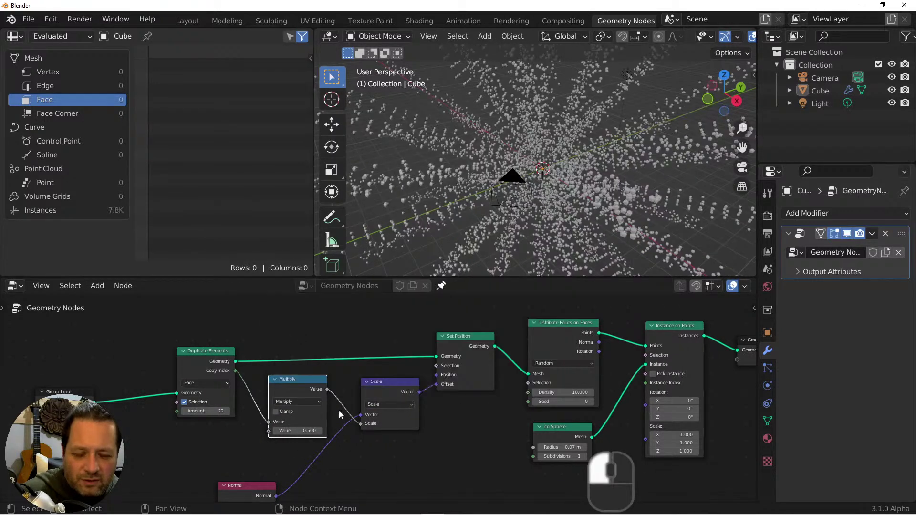
{"action": "left_click_drag", "start_coordinate": [303, 430], "coordinate": [280, 430]}
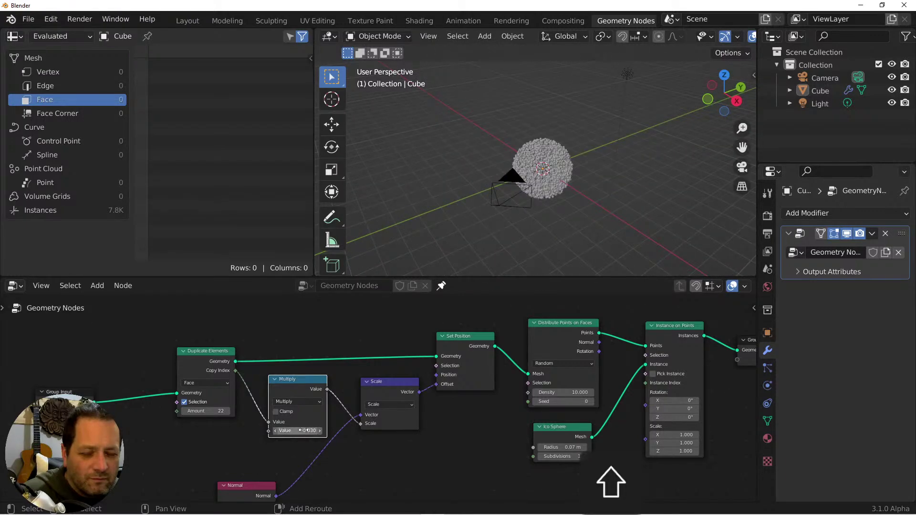
Add a Scene Time node and connect its Seconds output to the second Value input of the Multiply node.
{"action": "middle_click_drag", "start_coordinate": [305, 430], "coordinate": [356, 363]}
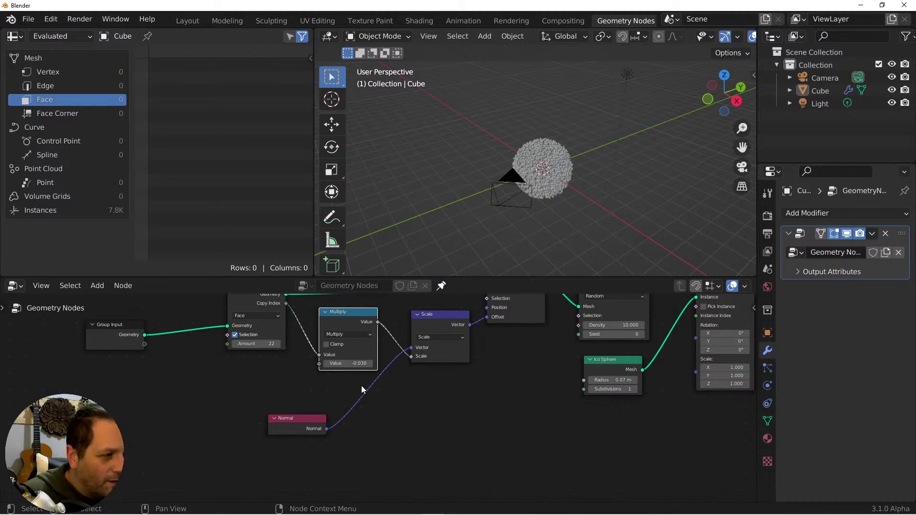
{"action": "key", "text": "shift+a"}
{"action": "mouse_move", "coordinate": [261, 384]}
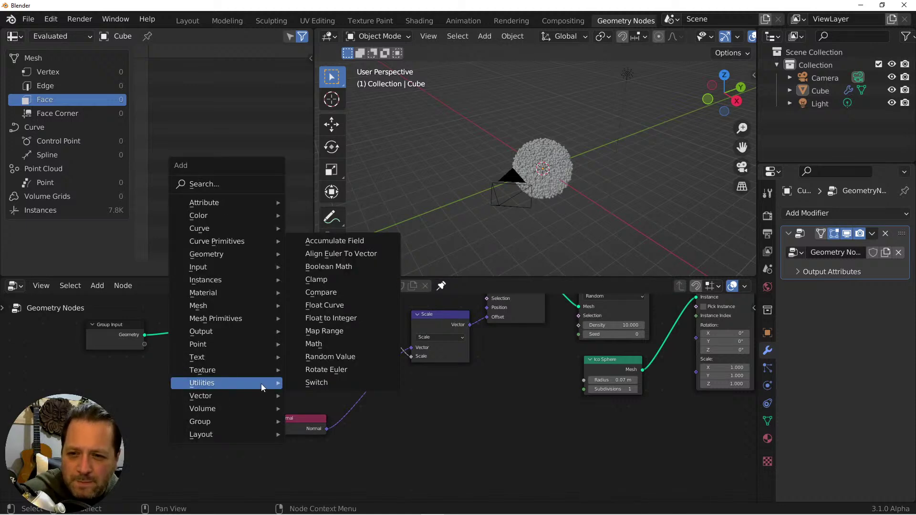
{"action": "mouse_move", "coordinate": [215, 268]}
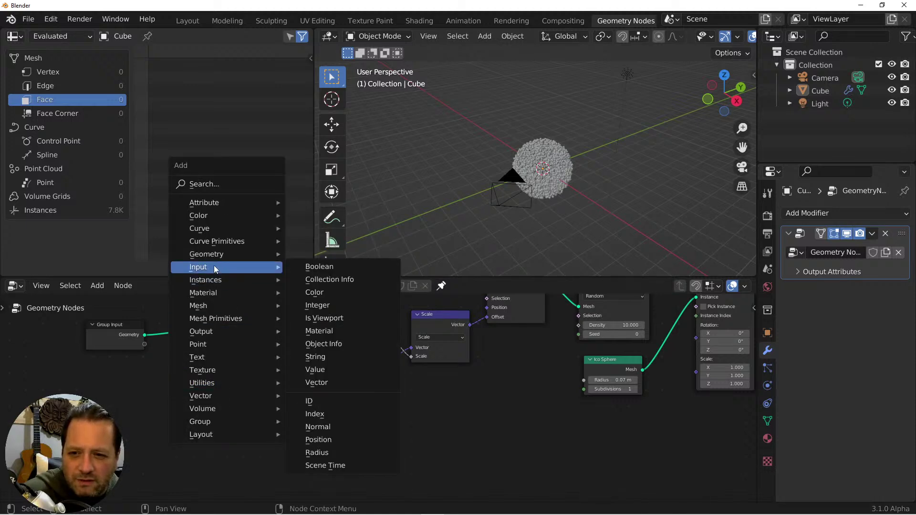
{"action": "left_click", "coordinate": [350, 466]}
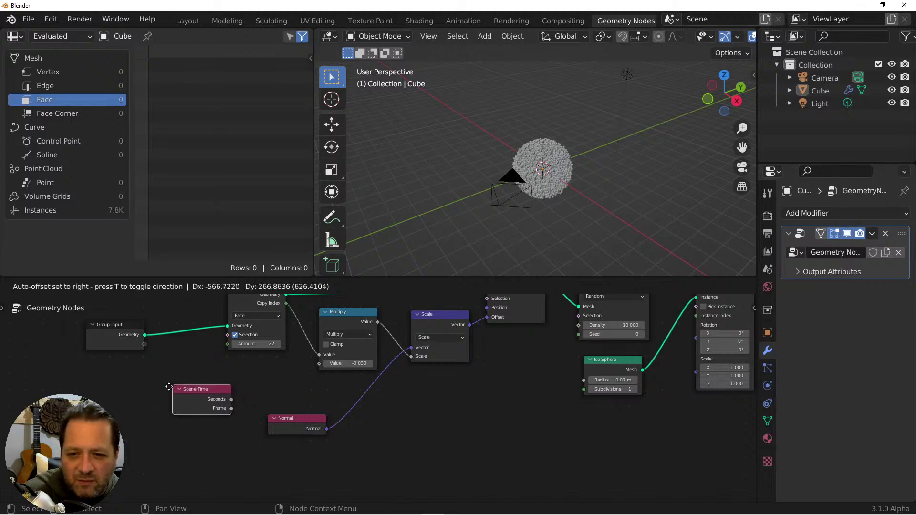
{"action": "left_click", "coordinate": [157, 394]}
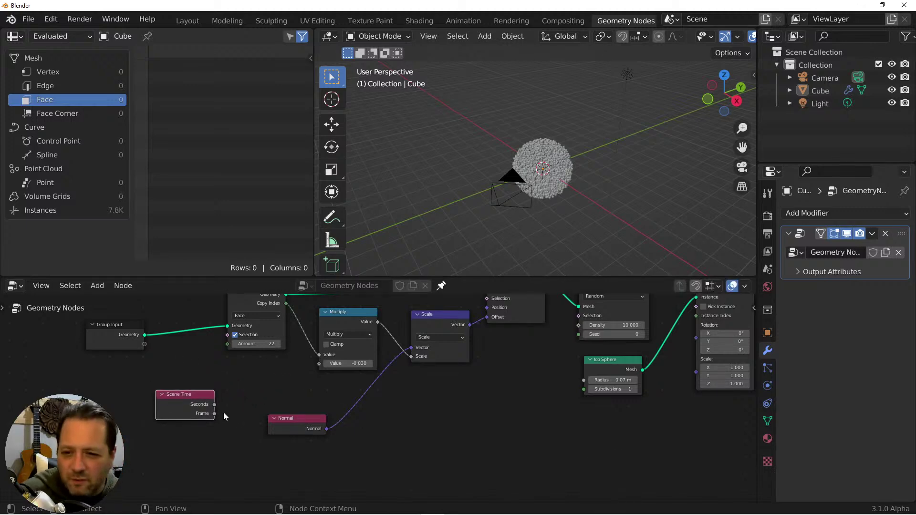
{"action": "left_click_drag", "start_coordinate": [218, 404], "coordinate": [317, 366]}
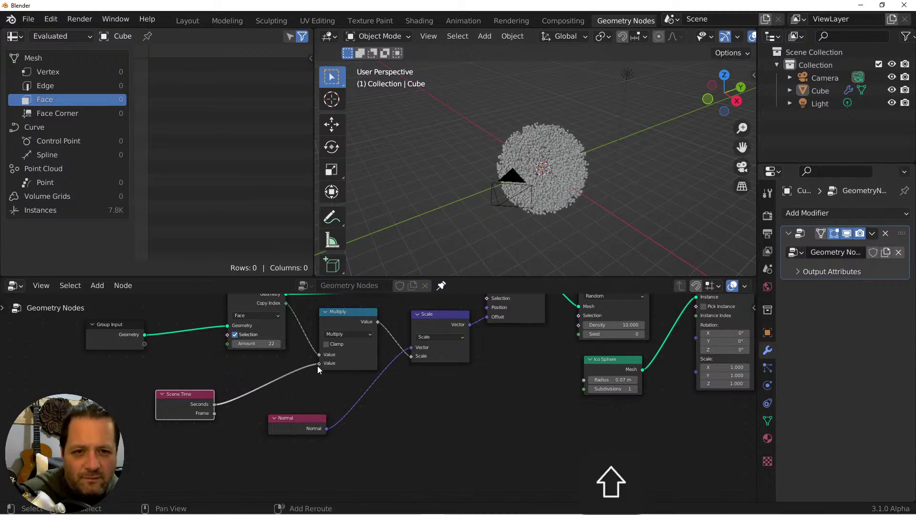
Play the animation twice from the first frame, then select the cube and return to the first frame.
{"action": "key", "text": "space"}
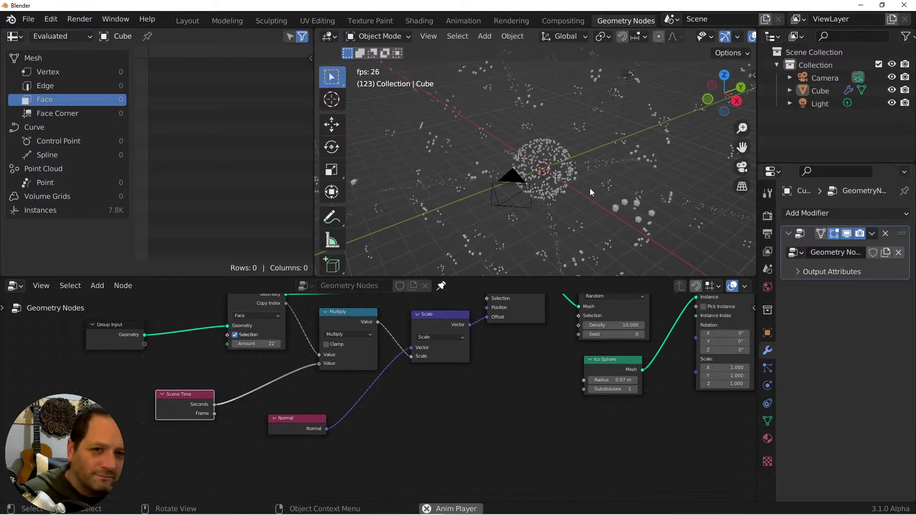
{"action": "key", "text": "space"}
{"action": "key", "text": "shift+Left"}
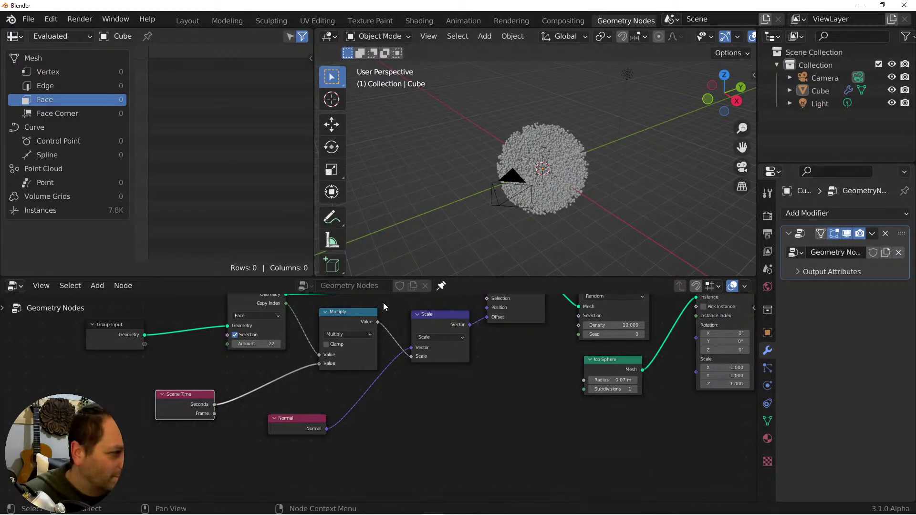
{"action": "key", "text": "space"}
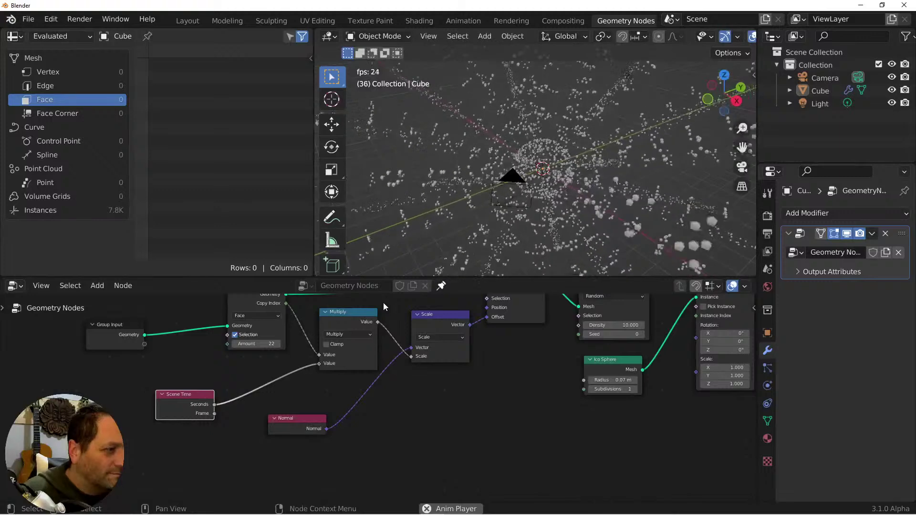
{"action": "key", "text": "space"}
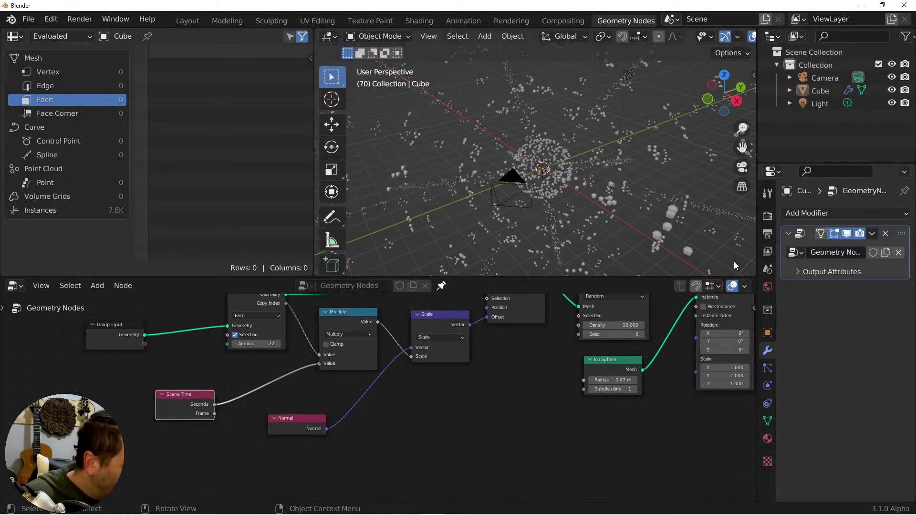
{"action": "left_click", "coordinate": [609, 203]}
{"action": "key", "text": "shift+Left"}
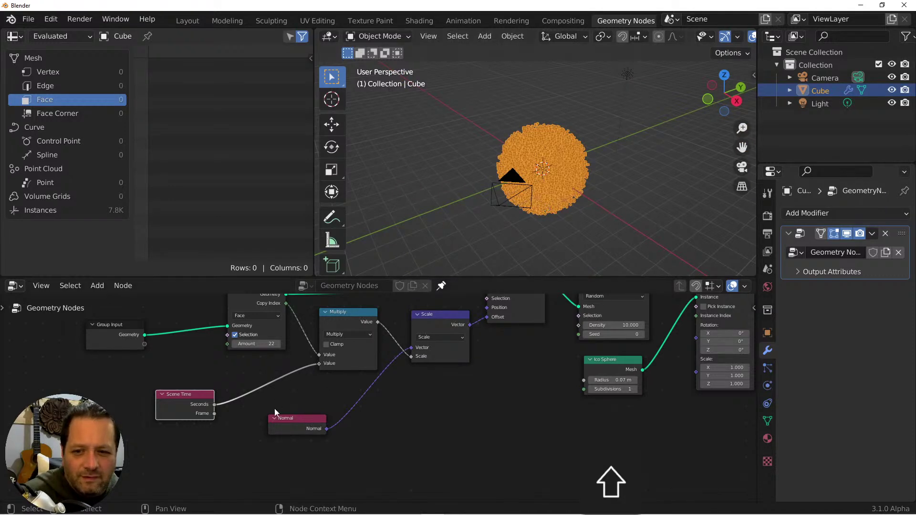
Move the Normal and Scale nodes farther from Scene Time to free space in front of the Multiply node.
{"action": "left_click_drag", "start_coordinate": [292, 418], "coordinate": [368, 408]}
{"action": "left_click", "coordinate": [434, 323]}
{"action": "left_click_drag", "start_coordinate": [435, 323], "coordinate": [454, 351]}
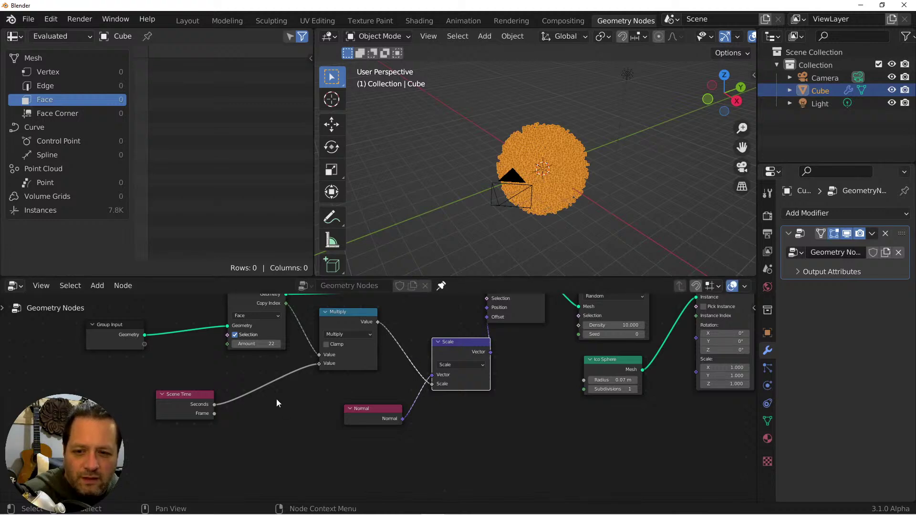
{"action": "key", "text": "shift+a"}
{"action": "mouse_move", "coordinate": [248, 446]}
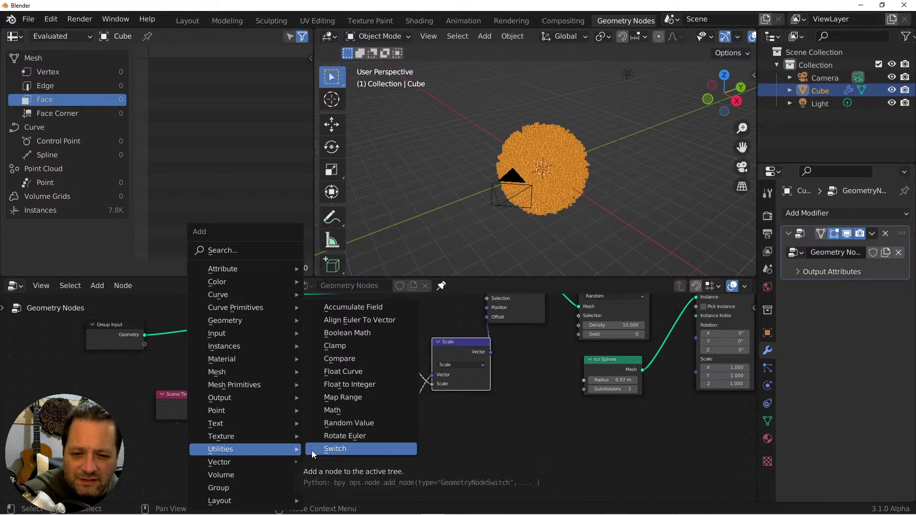
{"action": "key", "text": "Escape"}
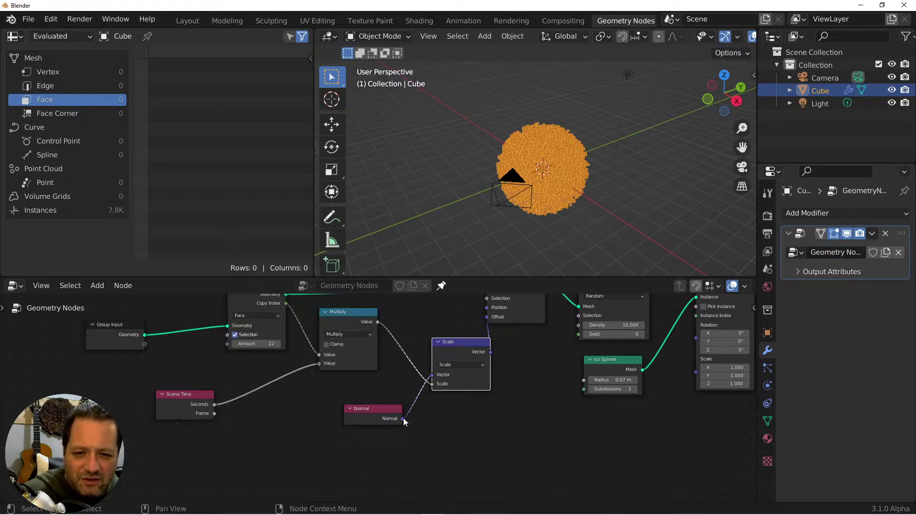
Duplicate the Multiply node onto the link between Scene Time and Multiply, and set the copy's operation to Sine.
{"action": "left_click", "coordinate": [353, 314]}
{"action": "key", "text": "shift+d"}
{"action": "left_click", "coordinate": [287, 371]}
{"action": "left_click", "coordinate": [304, 392]}
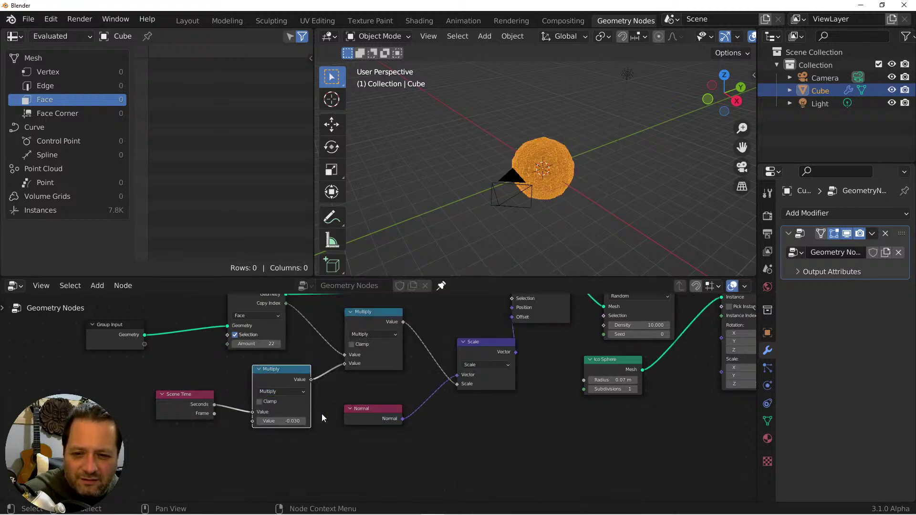
{"action": "left_click", "coordinate": [300, 393]}
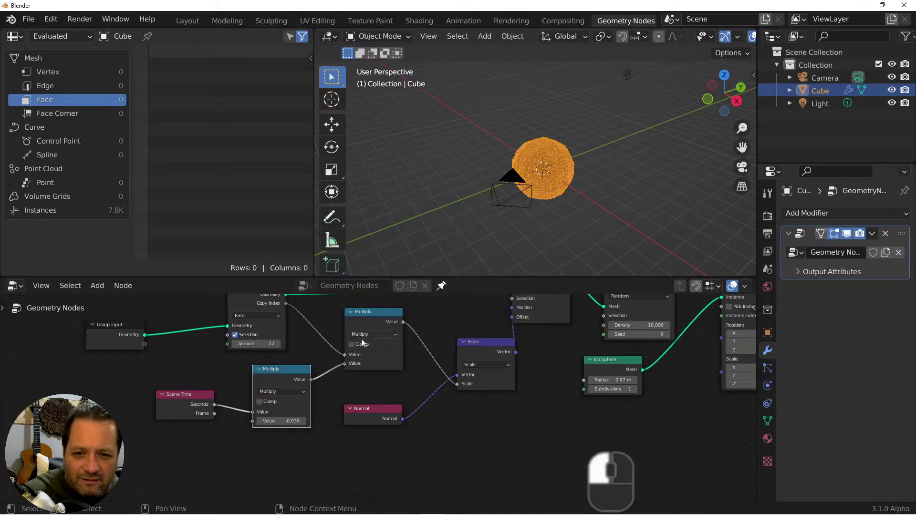
{"action": "left_click", "coordinate": [293, 390]}
{"action": "left_click", "coordinate": [448, 288]}
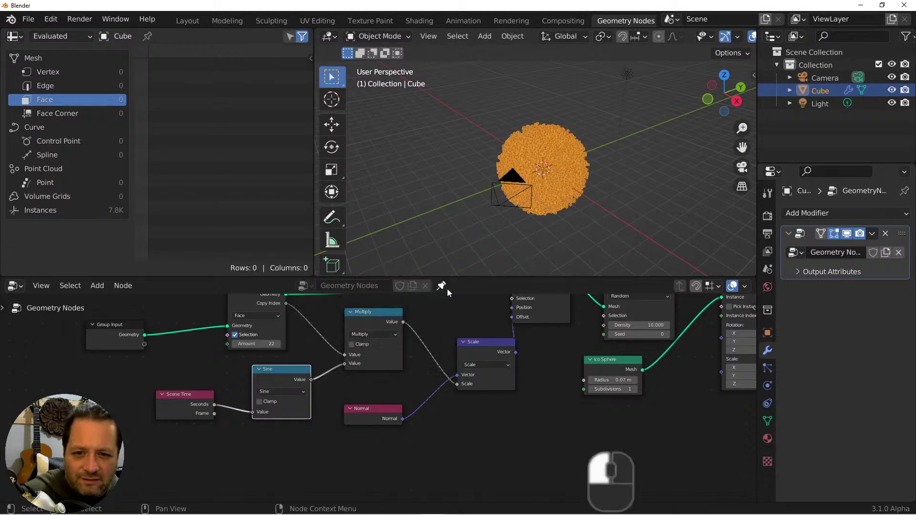
Play the sine-driven animation of the instances, stop it and bring the whole node tree into view.
{"action": "key", "text": "space"}
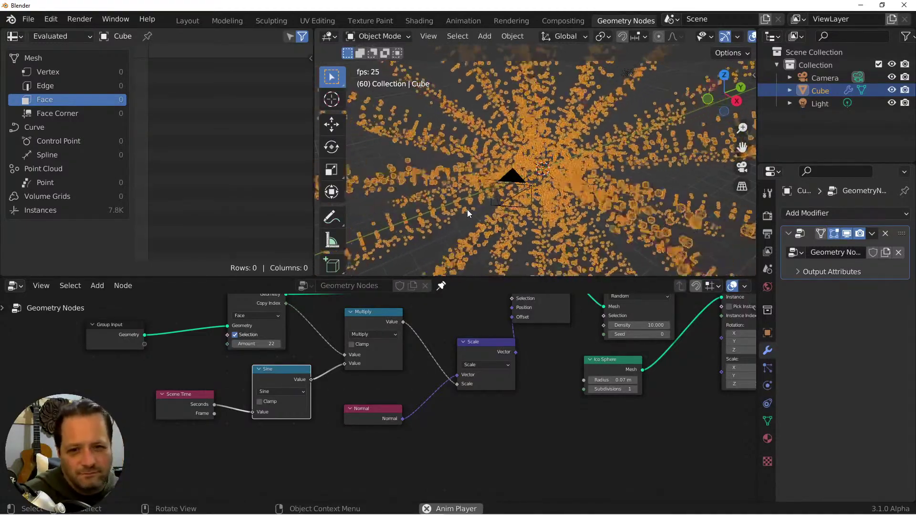
{"action": "key", "text": "space"}
{"action": "scroll", "coordinate": [355, 346], "scroll_direction": "down", "scroll_amount": 2}
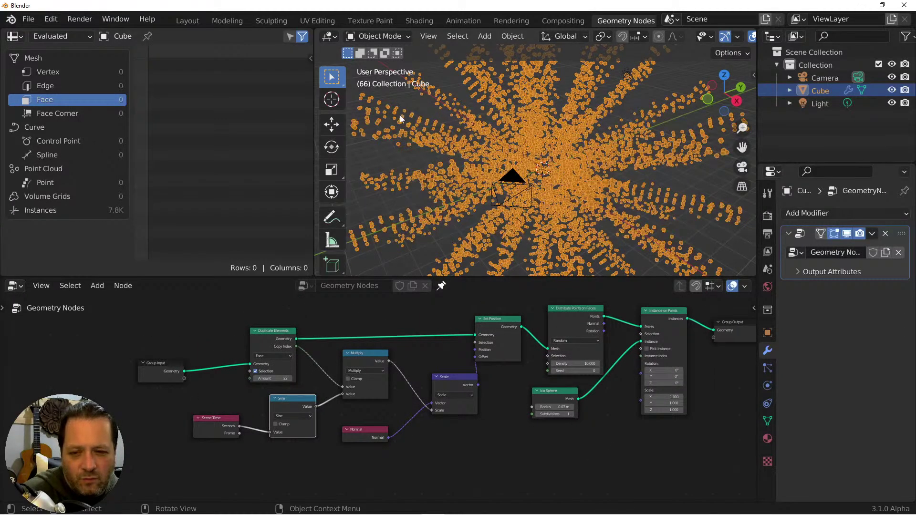
Raise the Duplicate Elements amount to 118 and insert a copy of the Multiply node on the Copy Index link with value 0.140.
{"action": "left_click_drag", "start_coordinate": [279, 379], "coordinate": [343, 379]}
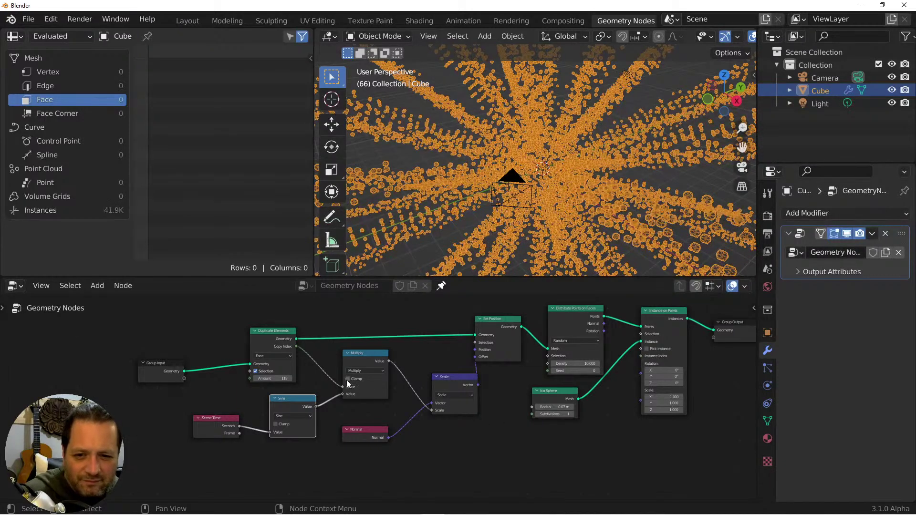
{"action": "scroll", "coordinate": [375, 380], "scroll_direction": "up", "scroll_amount": 2}
{"action": "key", "text": "shift+d"}
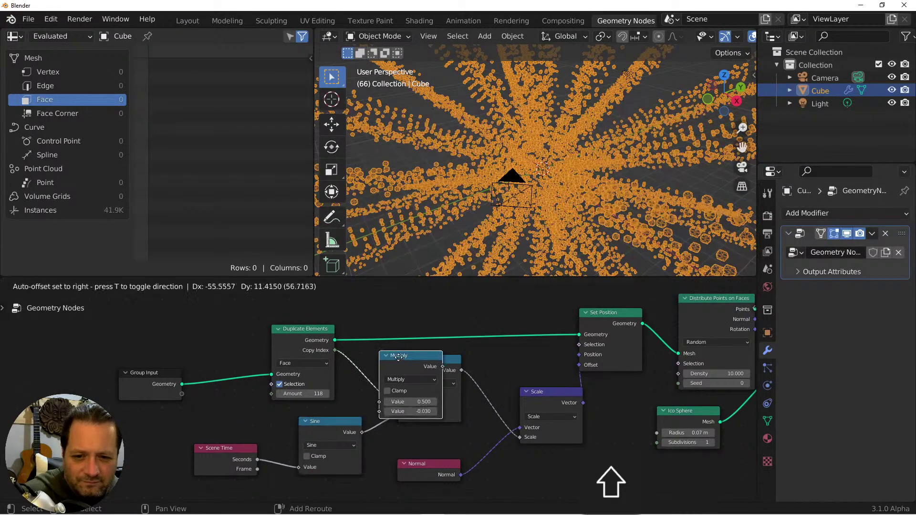
{"action": "left_click", "coordinate": [409, 406]}
{"action": "scroll", "coordinate": [409, 406], "scroll_direction": "up", "scroll_amount": 2, "text": "ctrl"}
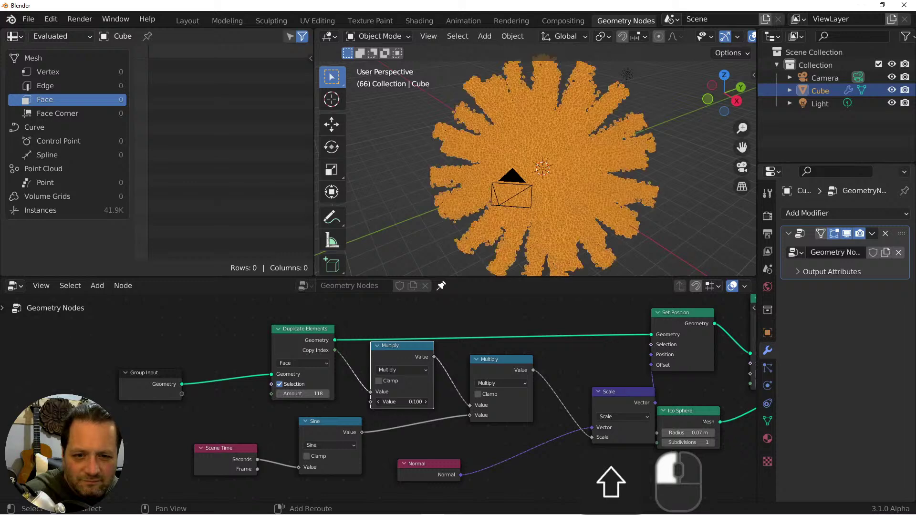
{"action": "left_click_drag", "start_coordinate": [409, 401], "coordinate": [444, 404], "text": "shift"}
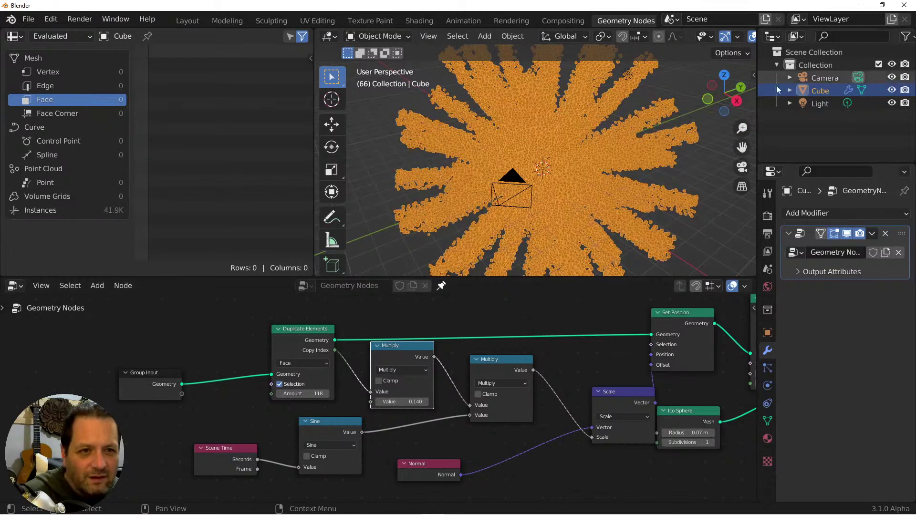
Select only the light and move it away from the instances by about 2.23 m in X, 3.76 m in Y and 0.84 m in Z.
{"action": "left_click", "coordinate": [709, 127]}
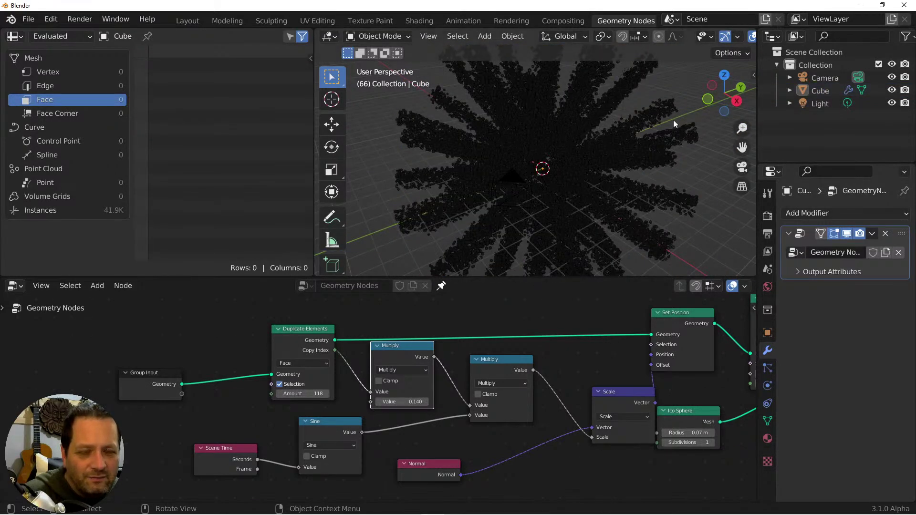
{"action": "scroll", "coordinate": [673, 121], "scroll_direction": "down", "scroll_amount": 5}
{"action": "left_click", "coordinate": [812, 102]}
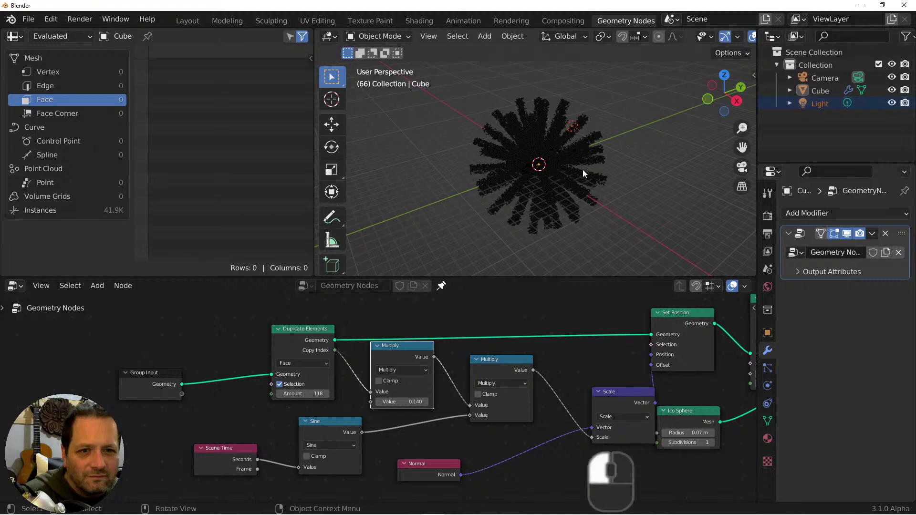
{"action": "key", "text": "g"}
{"action": "left_click", "coordinate": [627, 164]}
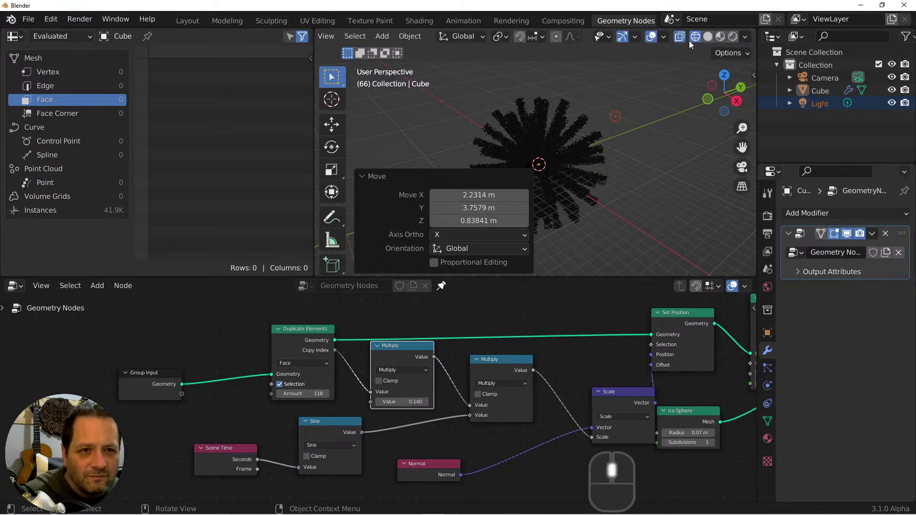
Inspect the lit instances up close in Rendered shading and set the viewport to Solid shading.
{"action": "left_click", "coordinate": [735, 36]}
{"action": "mouse_move", "coordinate": [658, 111]}
{"action": "middle_mouse_down"}
{"action": "mouse_move", "coordinate": [608, 117]}
{"action": "mouse_move", "coordinate": [533, 101]}
{"action": "mouse_move", "coordinate": [496, 128]}
{"action": "middle_mouse_up"}
{"action": "scroll", "coordinate": [494, 130], "scroll_direction": "up", "scroll_amount": 5}
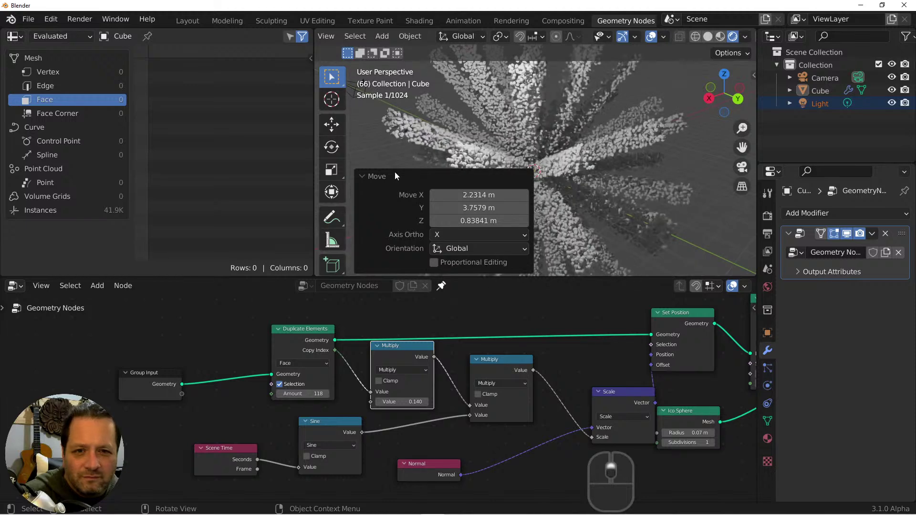
{"action": "left_click", "coordinate": [363, 176]}
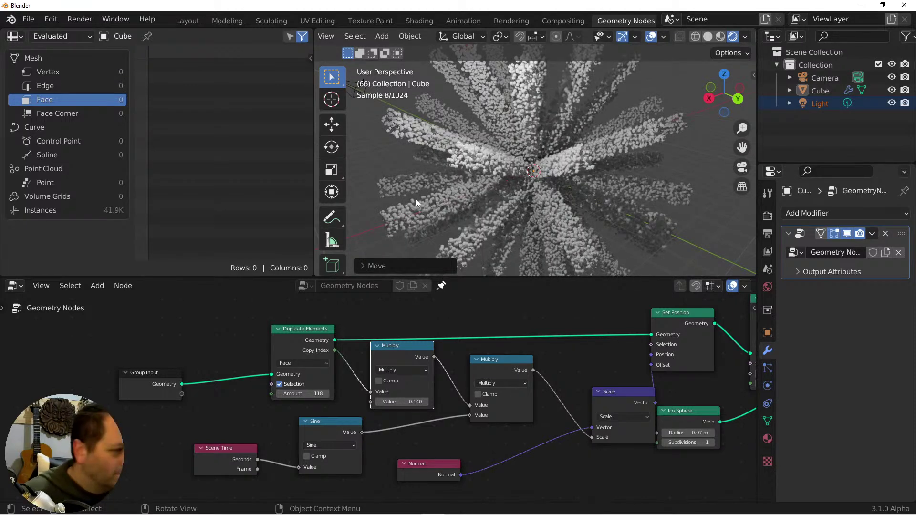
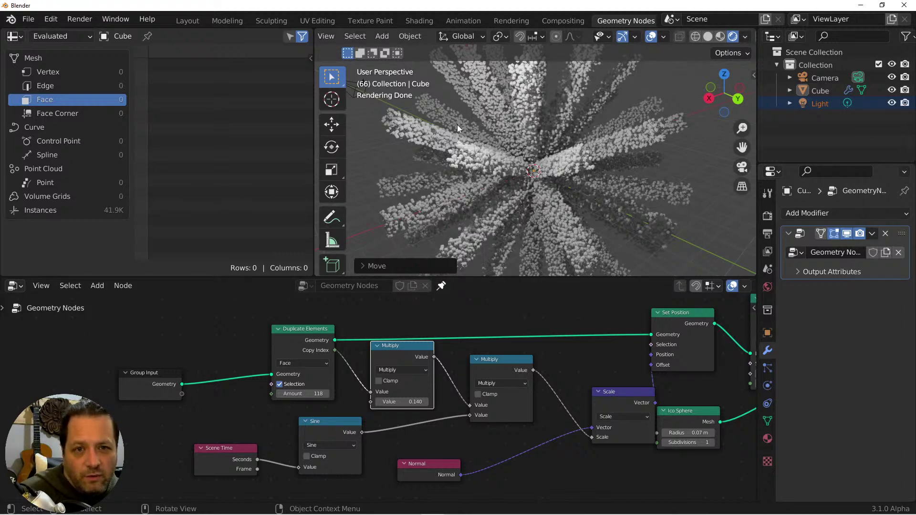
{"action": "left_click", "coordinate": [324, 364]}
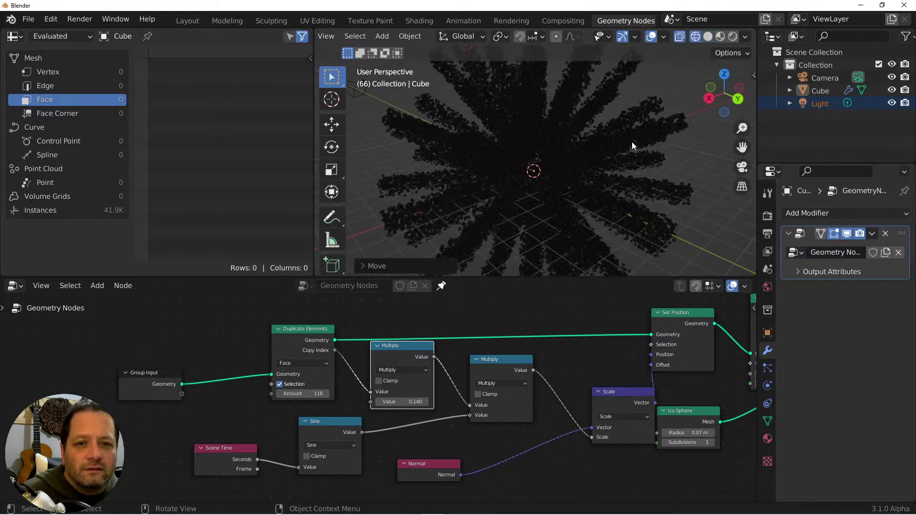
{"action": "left_click", "coordinate": [708, 38]}
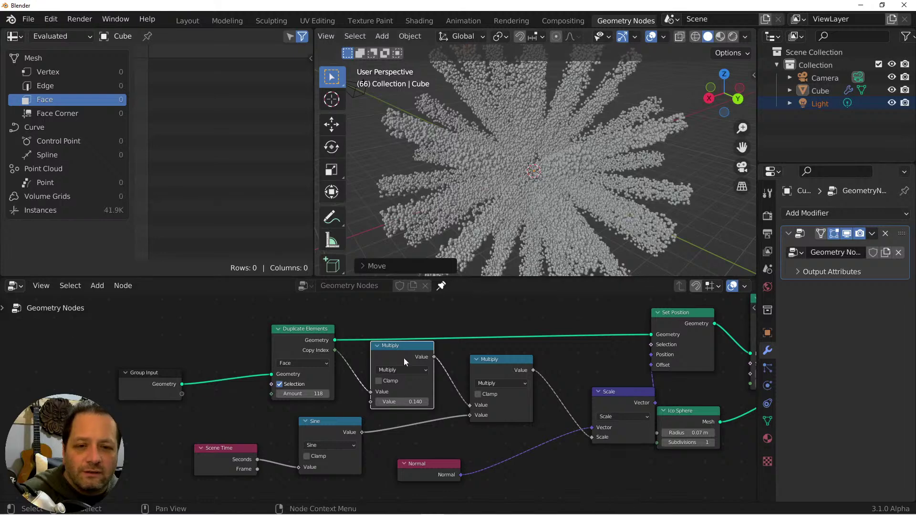
Mute the Distribute Points on Faces, Instance on Points and Ico Sphere nodes.
{"action": "scroll", "coordinate": [494, 377], "scroll_direction": "down", "scroll_amount": 4}
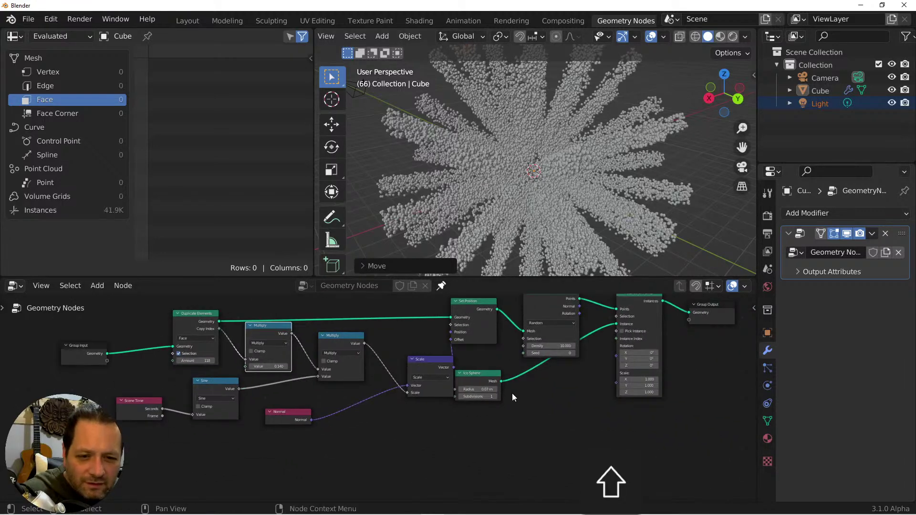
{"action": "middle_click_drag", "start_coordinate": [518, 365], "coordinate": [547, 406]}
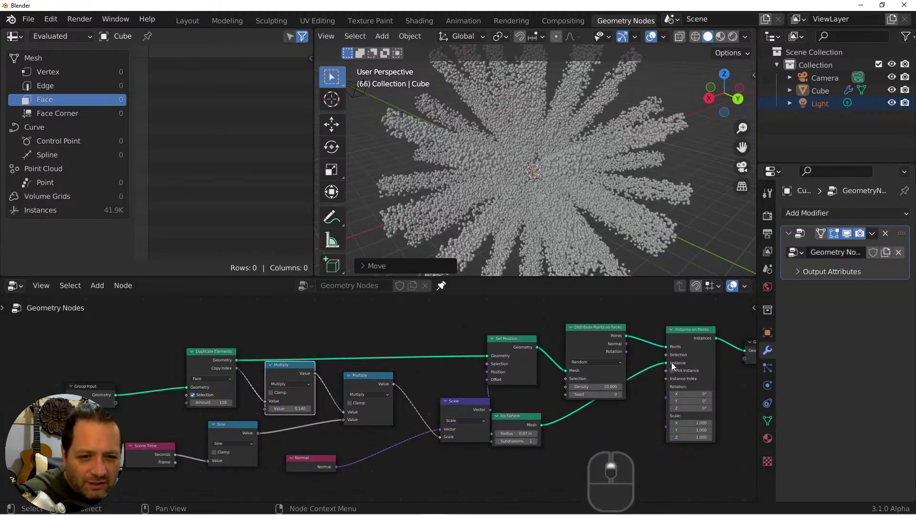
{"action": "left_click_drag", "start_coordinate": [694, 475], "coordinate": [588, 354]}
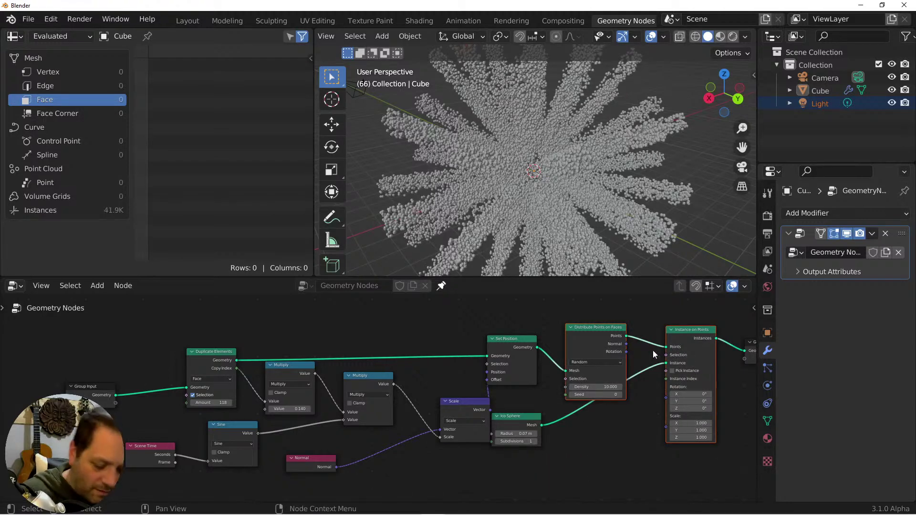
{"action": "key", "text": "m"}
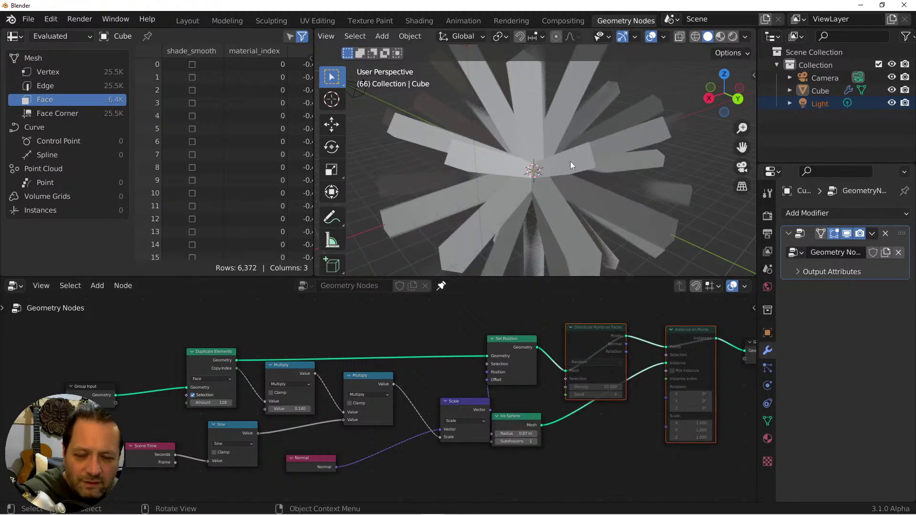
{"action": "left_click", "coordinate": [516, 422]}
{"action": "key", "text": "m"}
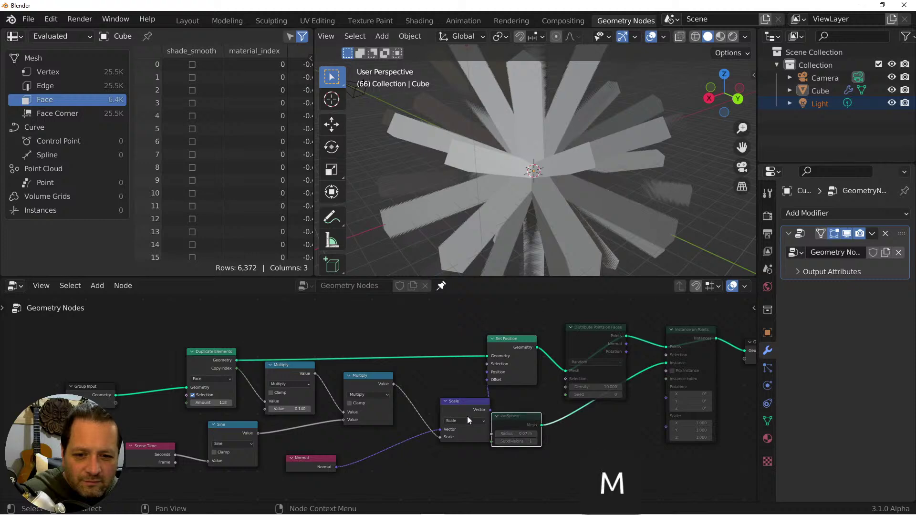
Move the Scale node clear of the Ico Sphere node and bring the Normal node closer to it.
{"action": "left_click_drag", "start_coordinate": [465, 408], "coordinate": [434, 387]}
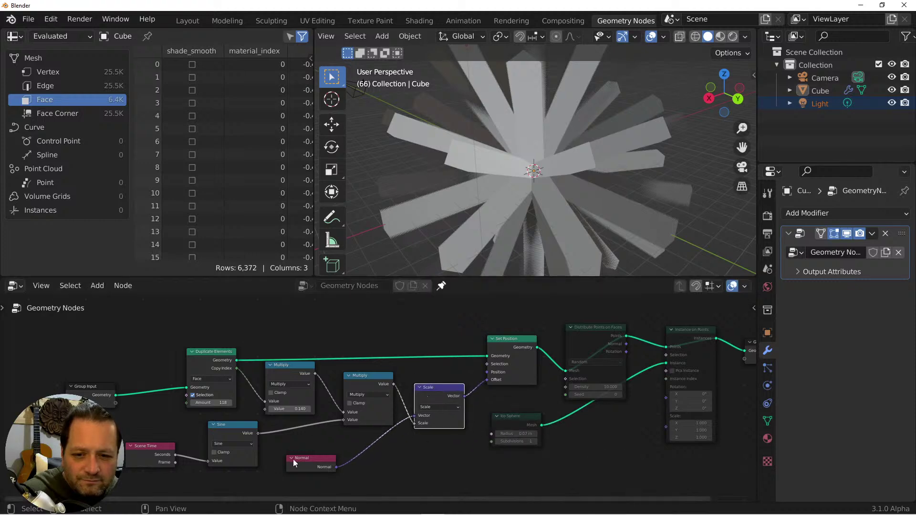
{"action": "left_click_drag", "start_coordinate": [293, 459], "coordinate": [335, 455]}
Set the Duplicate Elements amount to 144 and the value of the Multiply node after Copy Index to 0.530.
{"action": "middle_click_drag", "start_coordinate": [557, 156], "coordinate": [623, 177]}
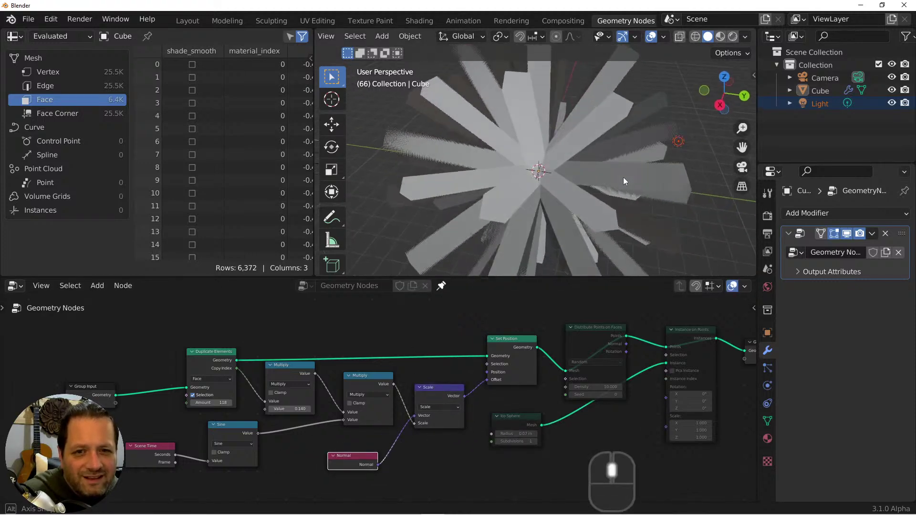
{"action": "key", "text": "shift"}
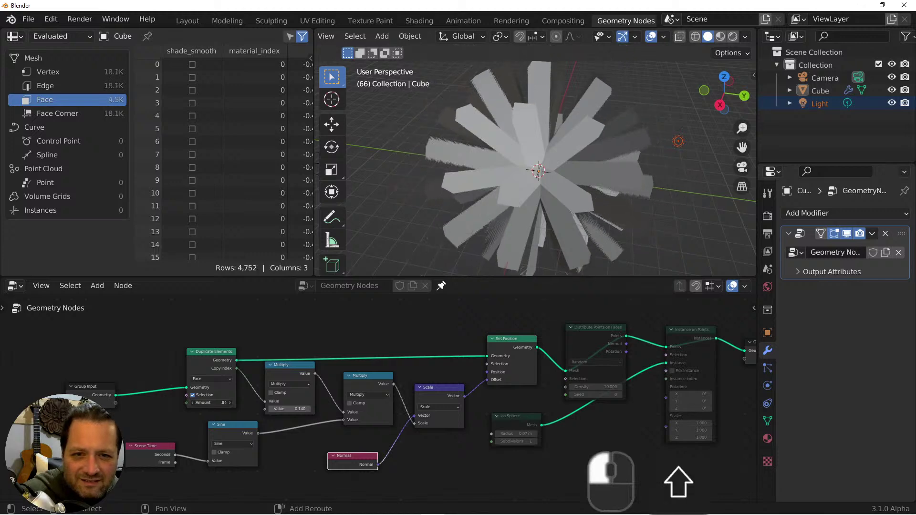
{"action": "left_click_drag", "start_coordinate": [289, 409], "coordinate": [139, 411], "text": "shift"}
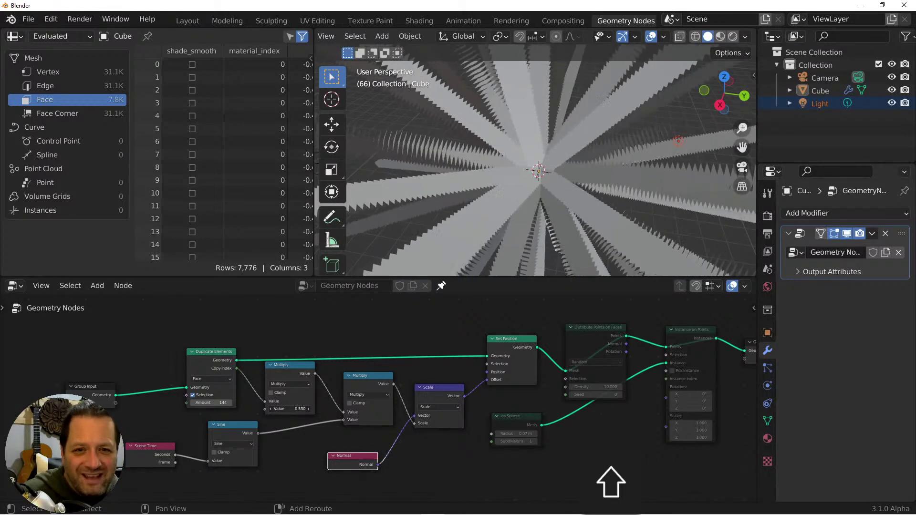
Add an Index node below Group Input and connect it to the Amount of Duplicate Elements.
{"action": "scroll", "coordinate": [139, 411], "scroll_direction": "up", "scroll_amount": 3}
{"action": "middle_click_drag", "start_coordinate": [94, 393], "coordinate": [393, 394]}
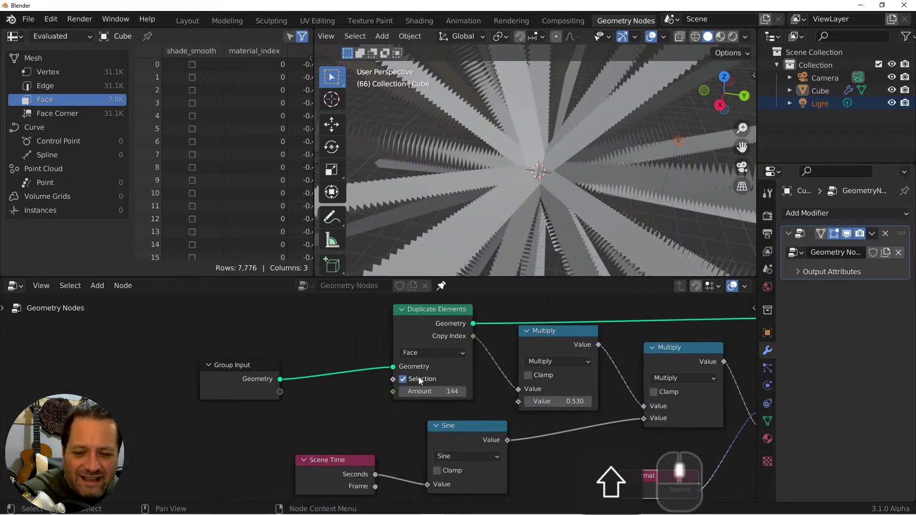
{"action": "scroll", "coordinate": [386, 399], "scroll_direction": "up", "scroll_amount": 2}
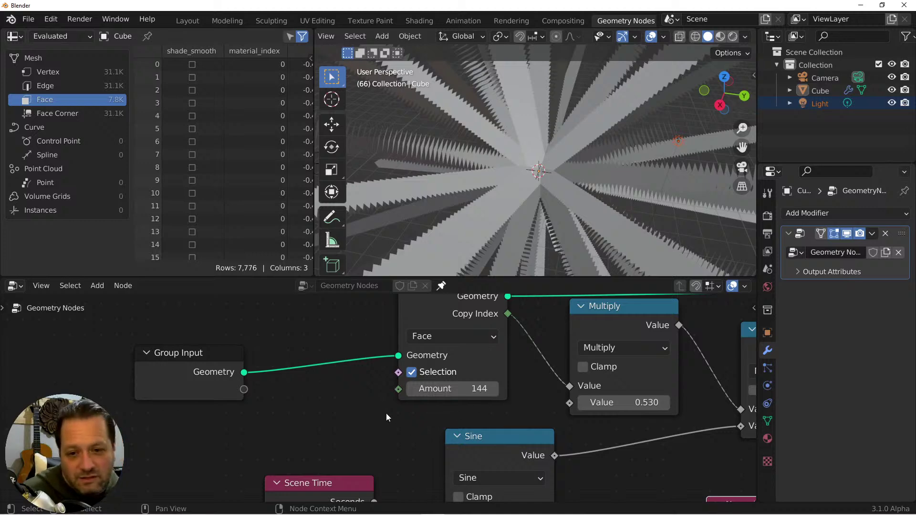
{"action": "key", "text": "shift+a"}
{"action": "mouse_move", "coordinate": [320, 383]}
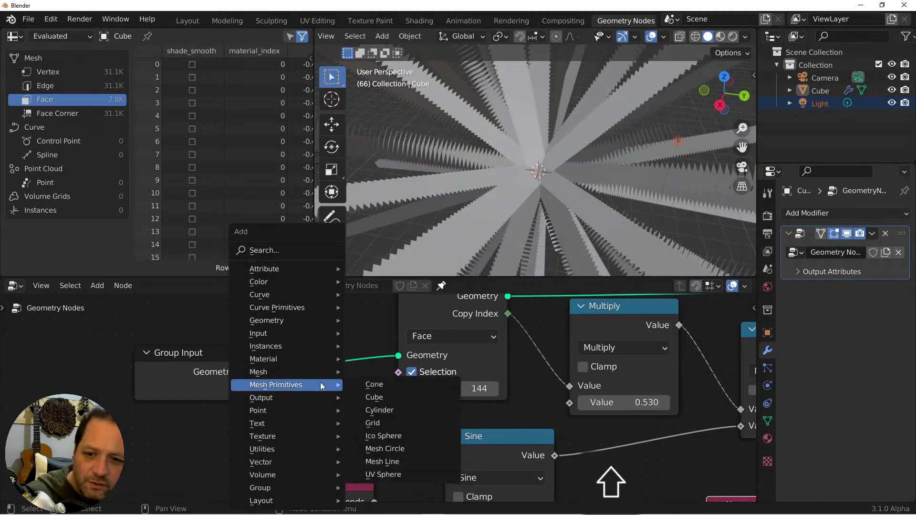
{"action": "mouse_move", "coordinate": [273, 336]}
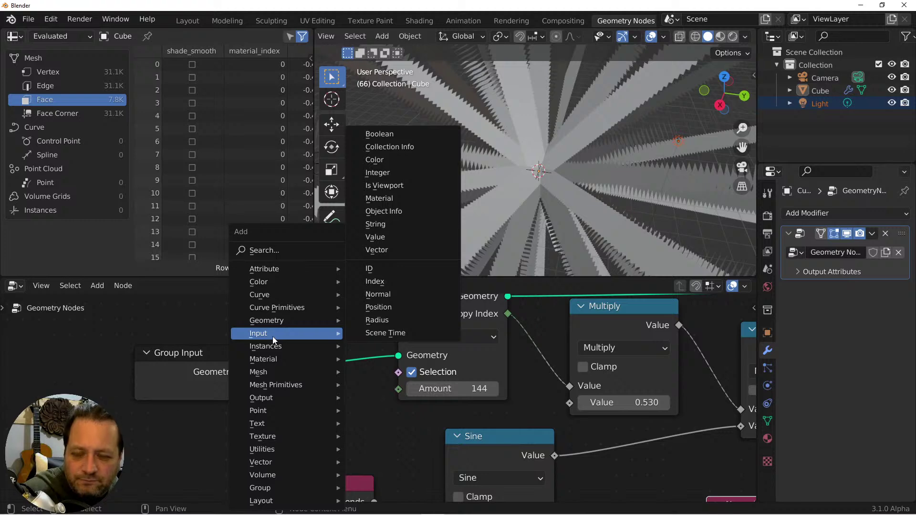
{"action": "left_click", "coordinate": [383, 281]}
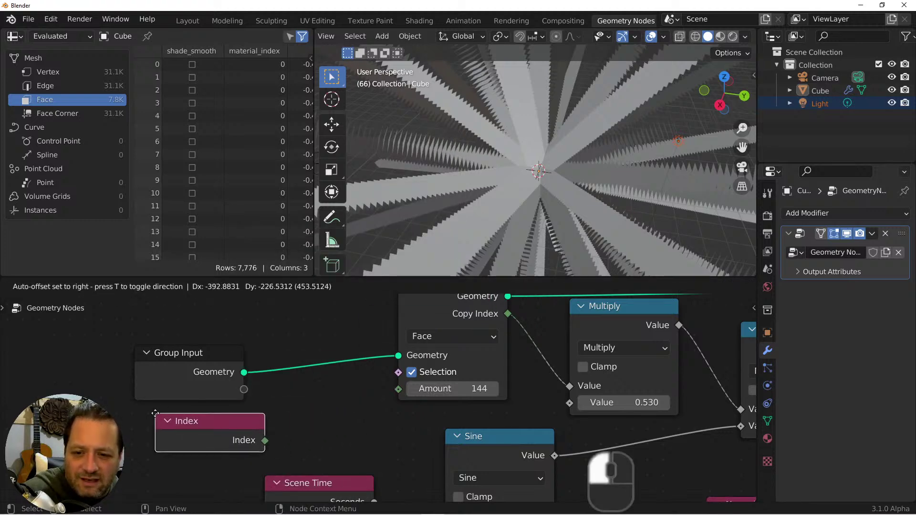
{"action": "left_click", "coordinate": [210, 432]}
{"action": "left_click_drag", "start_coordinate": [264, 440], "coordinate": [399, 389]}
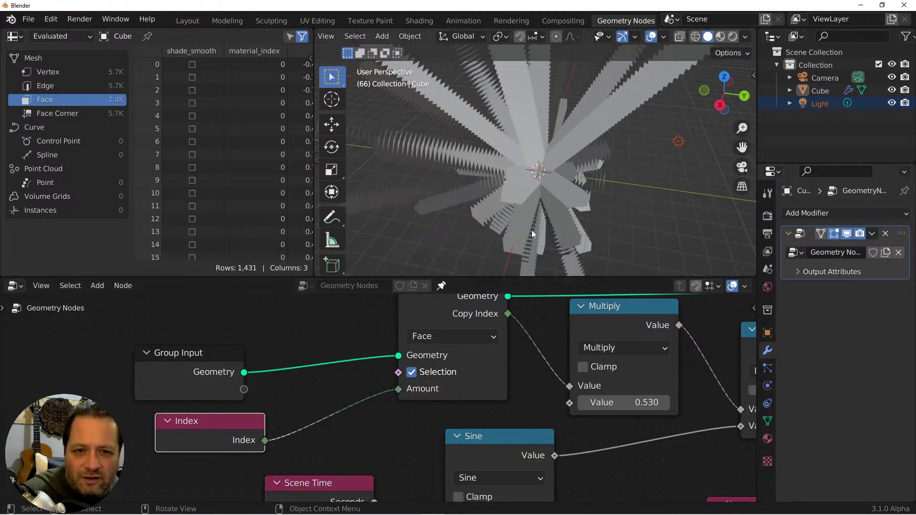
Display the duplicated faces in Wireframe shading with the cube selected and examine the index-driven copies from several angles.
{"action": "middle_click_drag", "start_coordinate": [532, 230], "coordinate": [543, 207]}
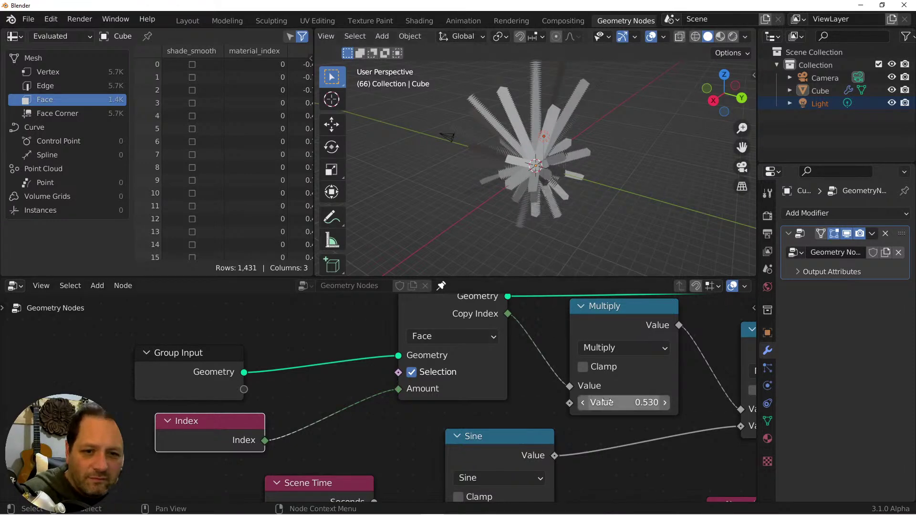
{"action": "left_click", "coordinate": [695, 36]}
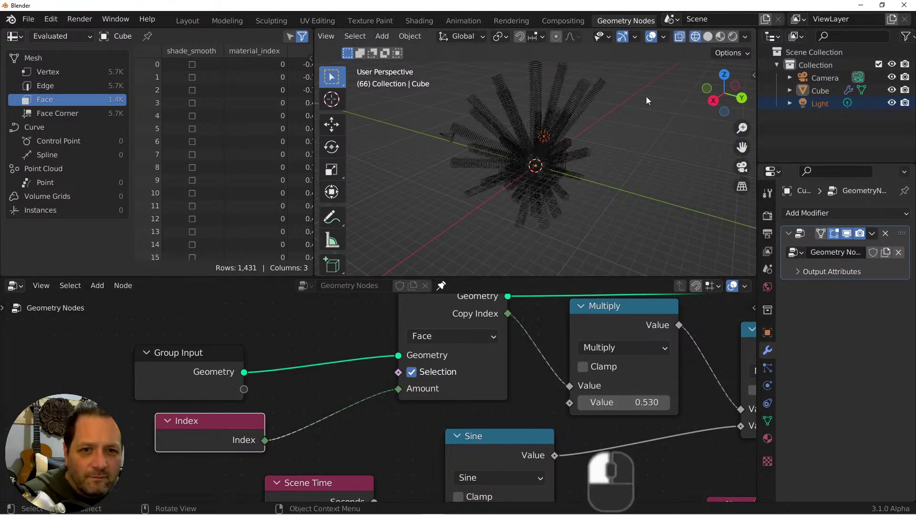
{"action": "left_click", "coordinate": [568, 166]}
{"action": "scroll", "coordinate": [566, 168], "scroll_direction": "up", "scroll_amount": 5}
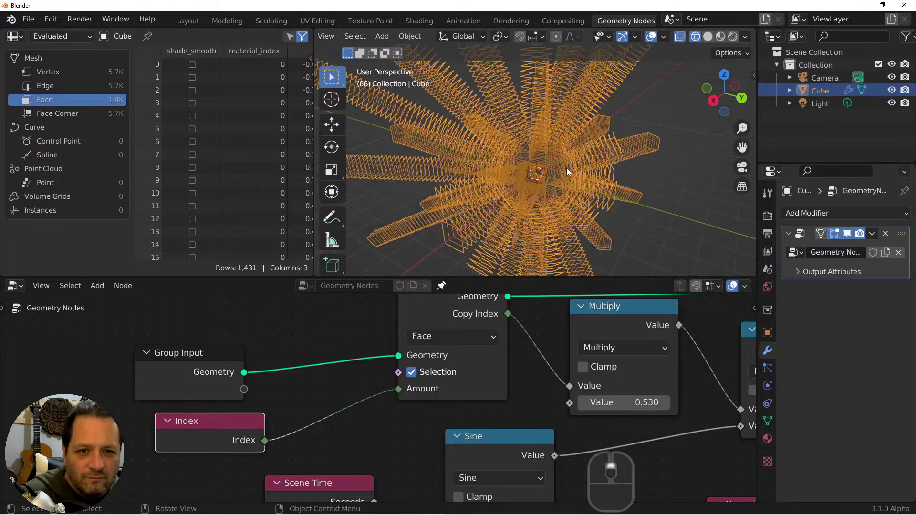
{"action": "middle_click_drag", "start_coordinate": [654, 198], "coordinate": [642, 182]}
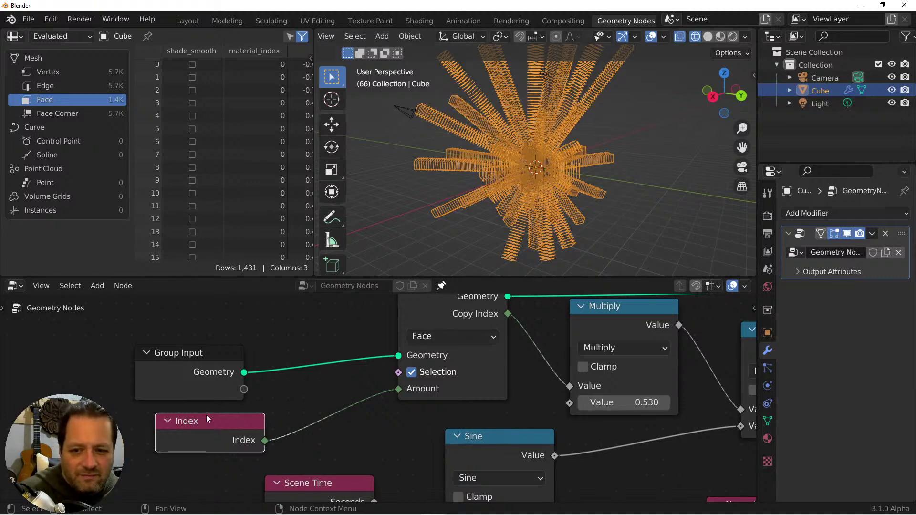
Move the Index node lower and the Group Input node higher to free space in front of Duplicate Elements.
{"action": "left_click_drag", "start_coordinate": [207, 419], "coordinate": [190, 459]}
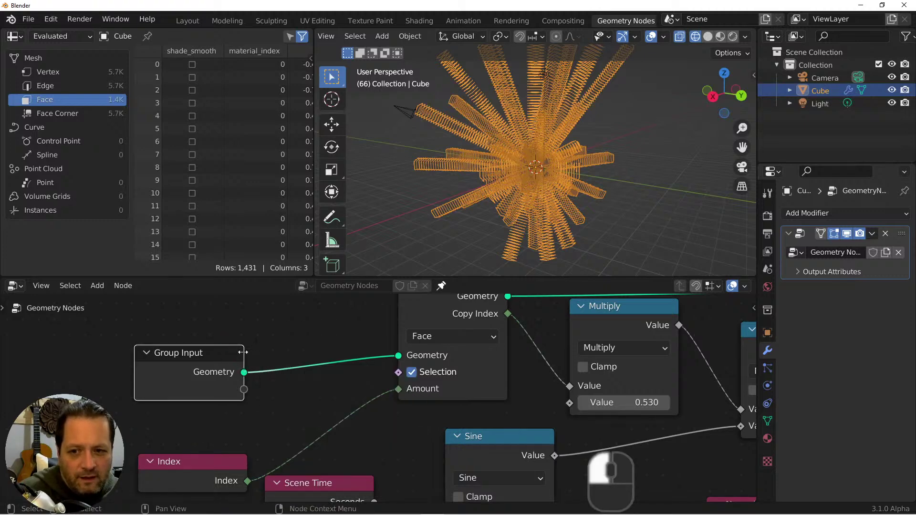
{"action": "left_click_drag", "start_coordinate": [212, 362], "coordinate": [217, 326]}
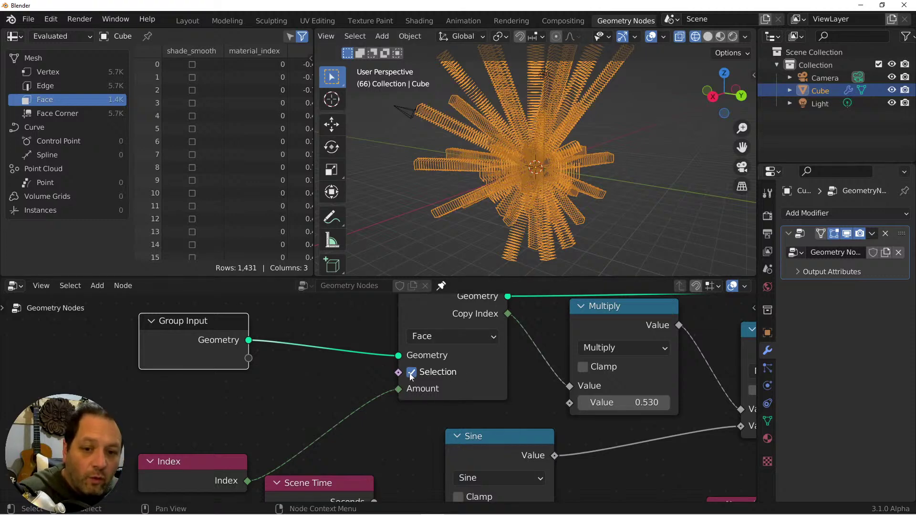
Add a Compare node with its Result connected to the Selection of Duplicate Elements.
{"action": "scroll", "coordinate": [310, 401], "scroll_direction": "down", "scroll_amount": 2}
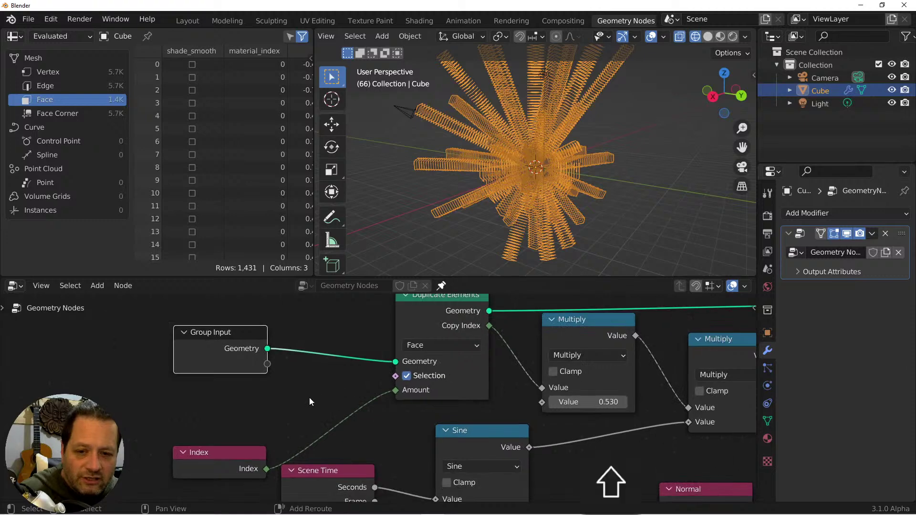
{"action": "middle_click_drag", "start_coordinate": [309, 397], "coordinate": [365, 377]}
{"action": "key", "text": "shift+a"}
{"action": "mouse_move", "coordinate": [359, 377]}
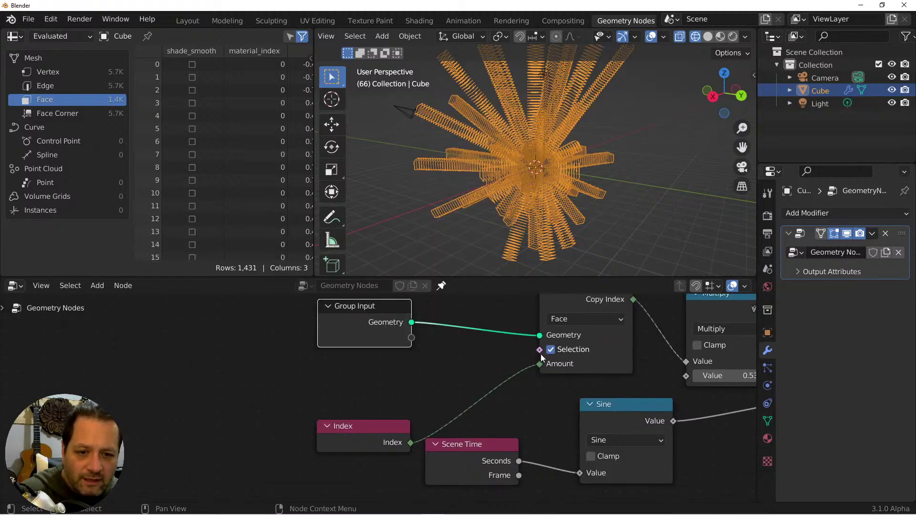
{"action": "left_click_drag", "start_coordinate": [540, 350], "coordinate": [276, 387]}
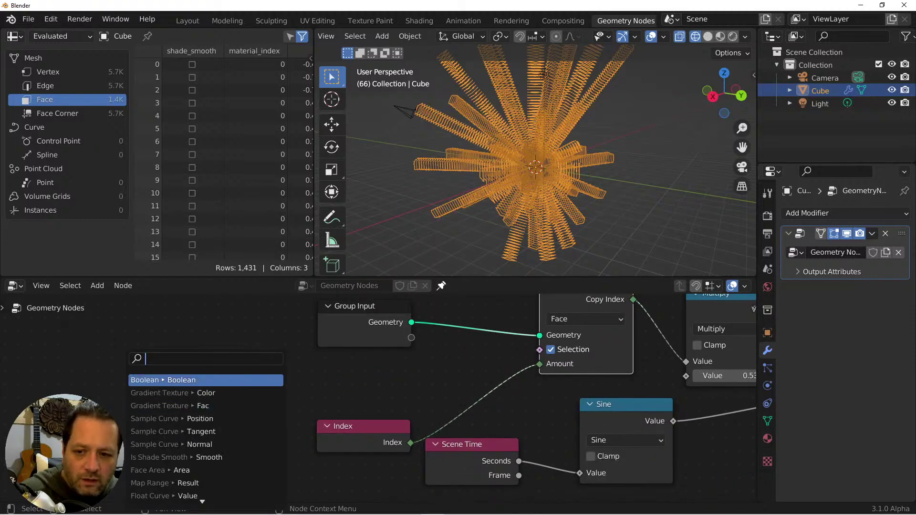
{"action": "type", "text": "compare"}
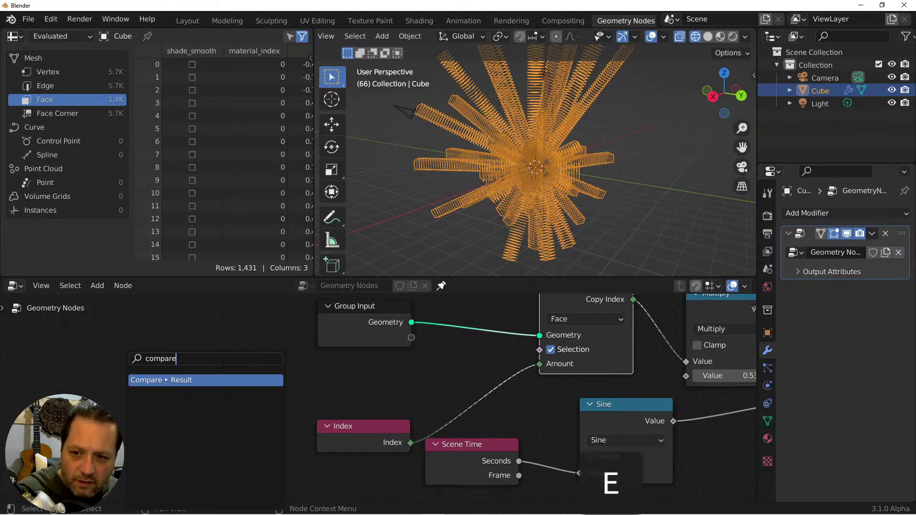
{"action": "key", "text": "Return"}
{"action": "middle_click_drag", "start_coordinate": [233, 356], "coordinate": [376, 340]}
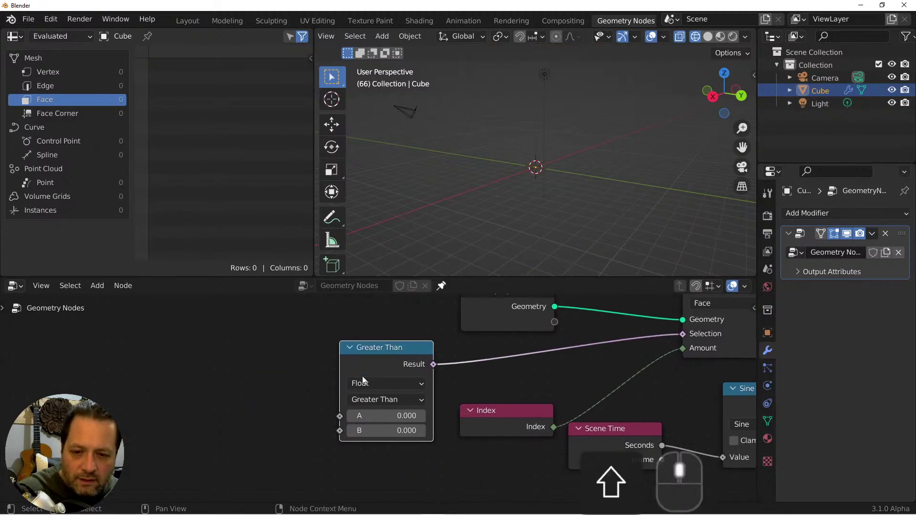
Add a Position node in the free space in front of the Greater Than node.
{"action": "key", "text": "shift+a"}
{"action": "mouse_move", "coordinate": [266, 388]}
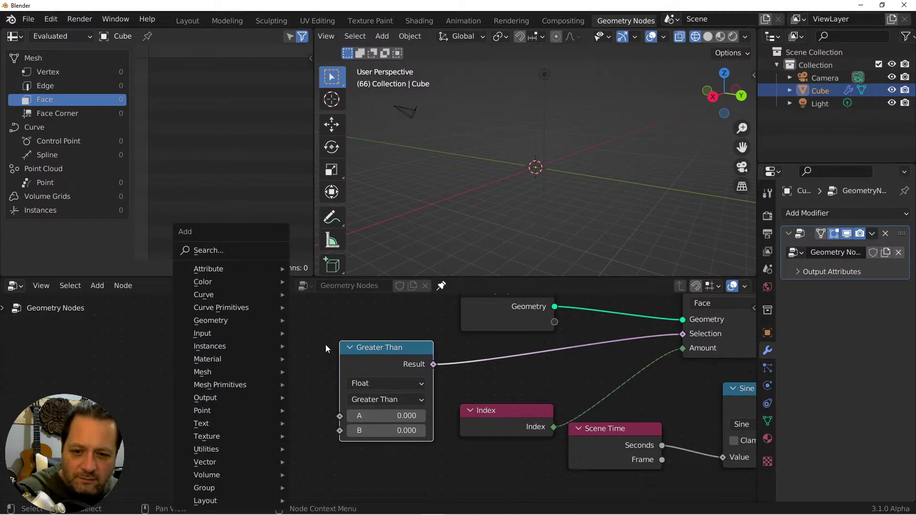
{"action": "key", "text": "Escape"}
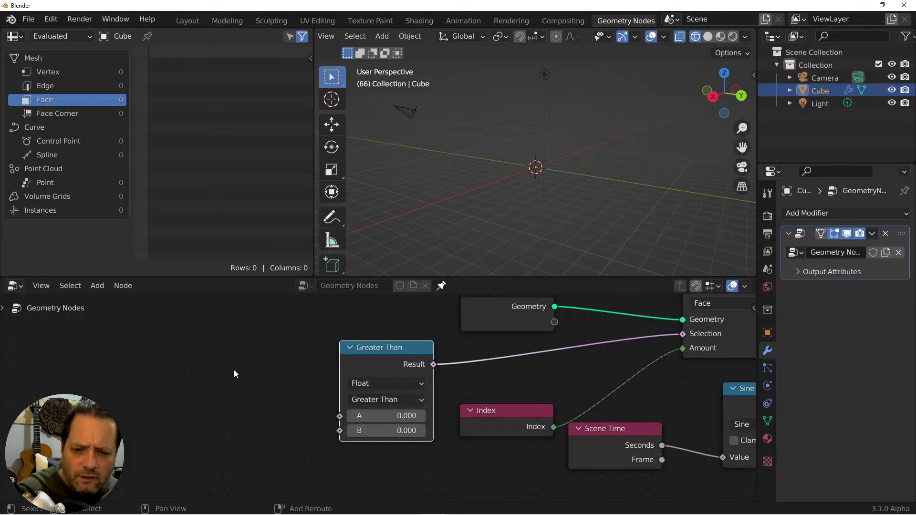
{"action": "key", "text": "shift+a"}
{"action": "mouse_move", "coordinate": [165, 333]}
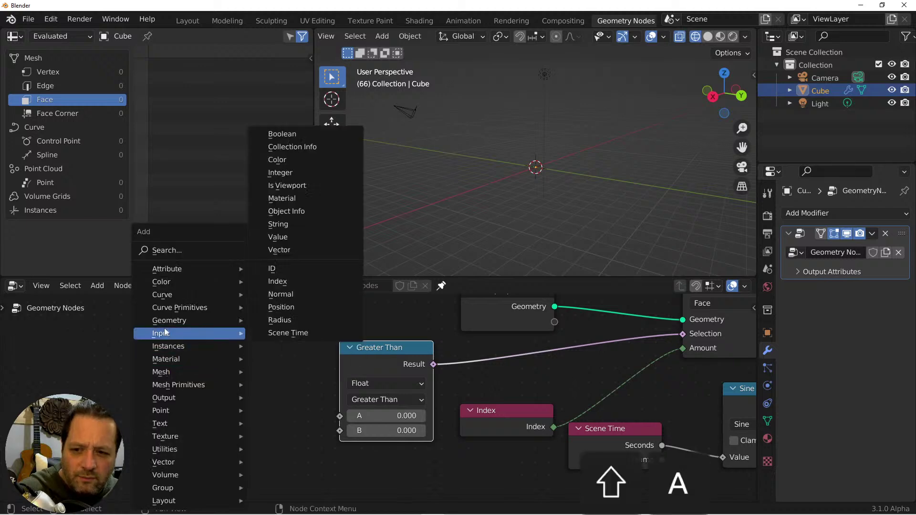
{"action": "left_click", "coordinate": [299, 307]}
{"action": "left_click", "coordinate": [191, 406]}
{"action": "key", "text": "shift+a"}
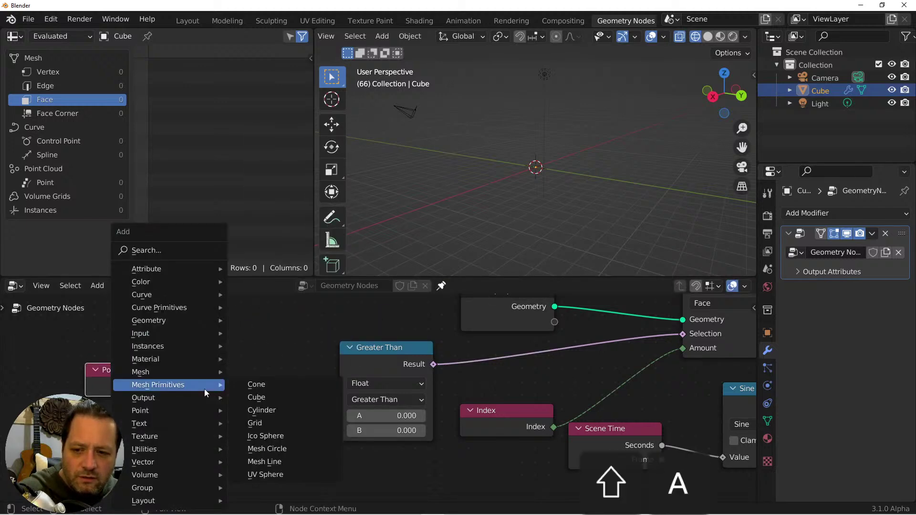
{"action": "left_click", "coordinate": [267, 360]}
{"action": "key", "text": "Escape"}
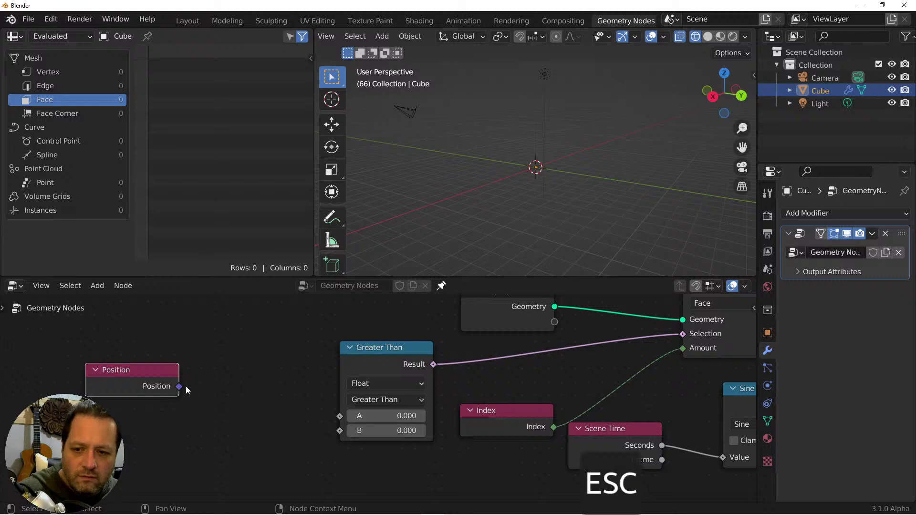
Link Position through a Separate XYZ node, connect Z to input A of Greater Than, and view the copies from several angles.
{"action": "left_click_drag", "start_coordinate": [179, 387], "coordinate": [248, 404]}
{"action": "type", "text": "sepa"}
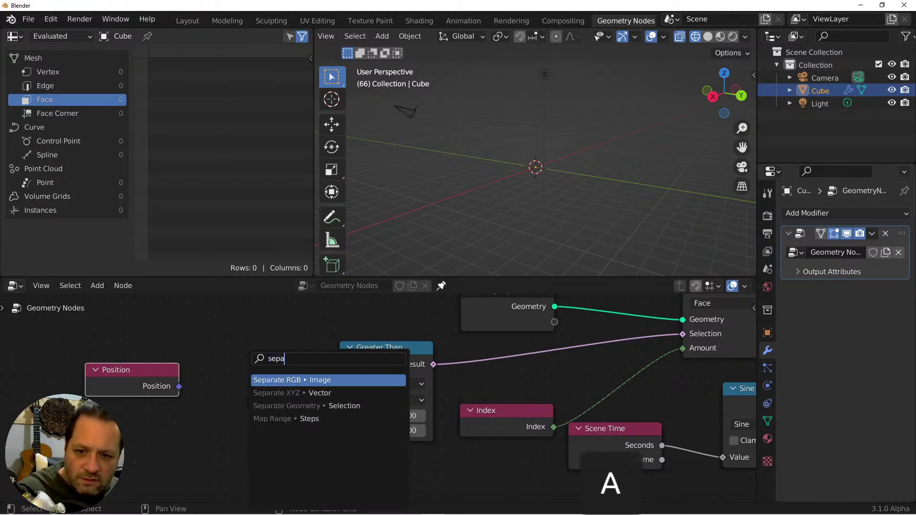
{"action": "key", "text": "Down"}
{"action": "key", "text": "Return"}
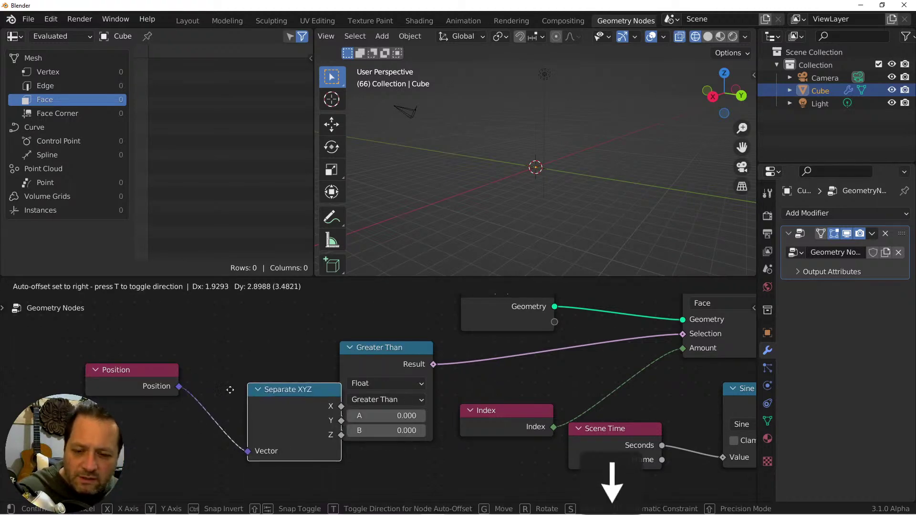
{"action": "left_click", "coordinate": [286, 403]}
{"action": "left_click_drag", "start_coordinate": [297, 401], "coordinate": [341, 418]}
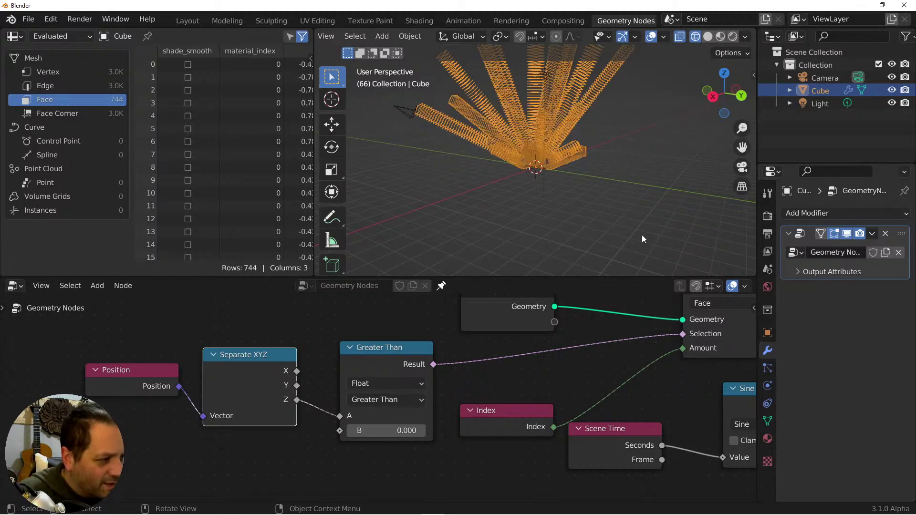
{"action": "middle_click_drag", "start_coordinate": [691, 211], "coordinate": [537, 168]}
{"action": "scroll", "coordinate": [537, 168], "scroll_direction": "up", "scroll_amount": 3}
{"action": "middle_click_drag", "start_coordinate": [605, 145], "coordinate": [429, 162]}
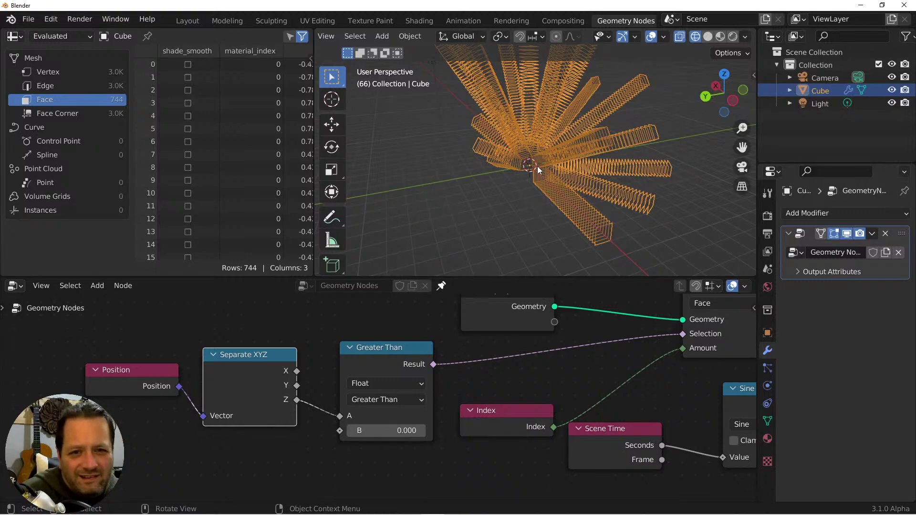
{"action": "middle_click_drag", "start_coordinate": [537, 166], "coordinate": [562, 155]}
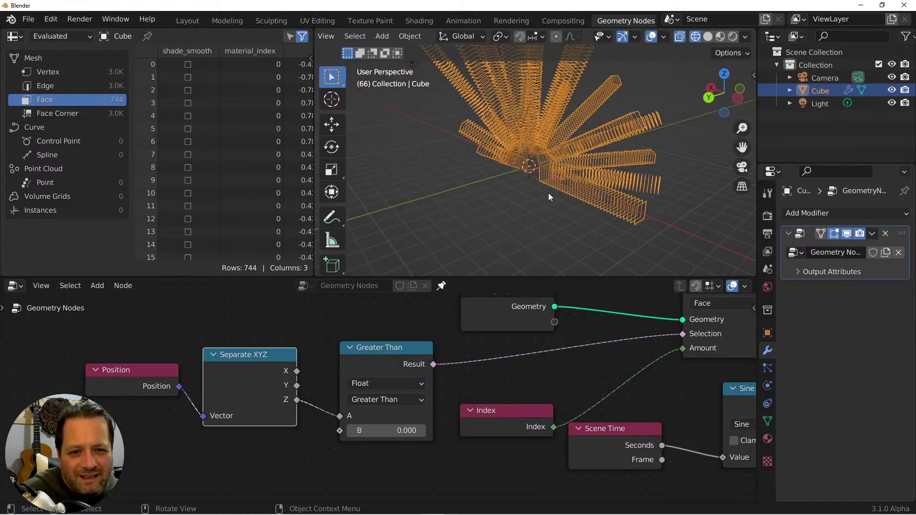
Set the domain of the Duplicate Elements node to Edge.
{"action": "middle_click_drag", "start_coordinate": [560, 375], "coordinate": [340, 393]}
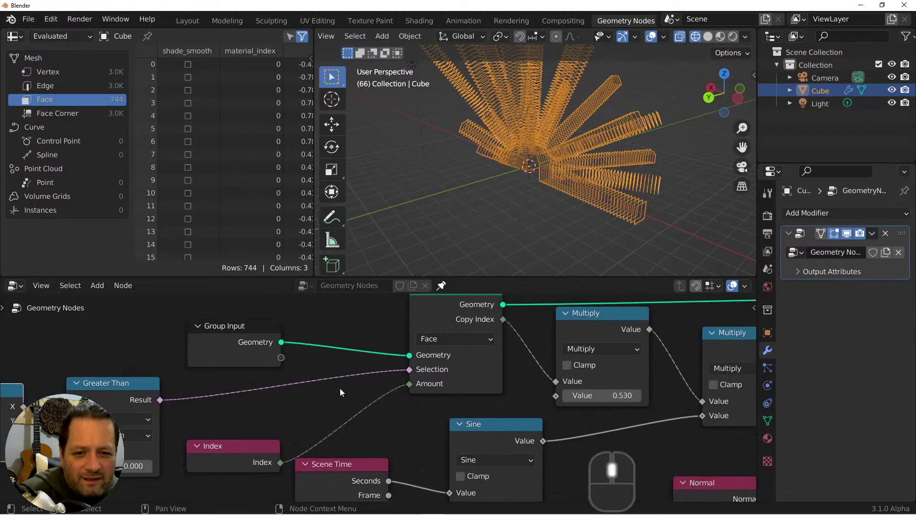
{"action": "left_click", "coordinate": [445, 338]}
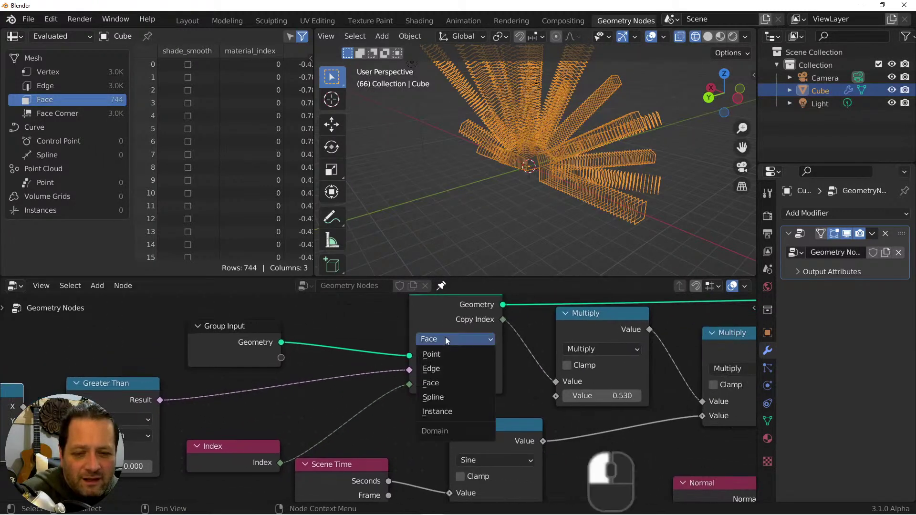
{"action": "left_click", "coordinate": [436, 368]}
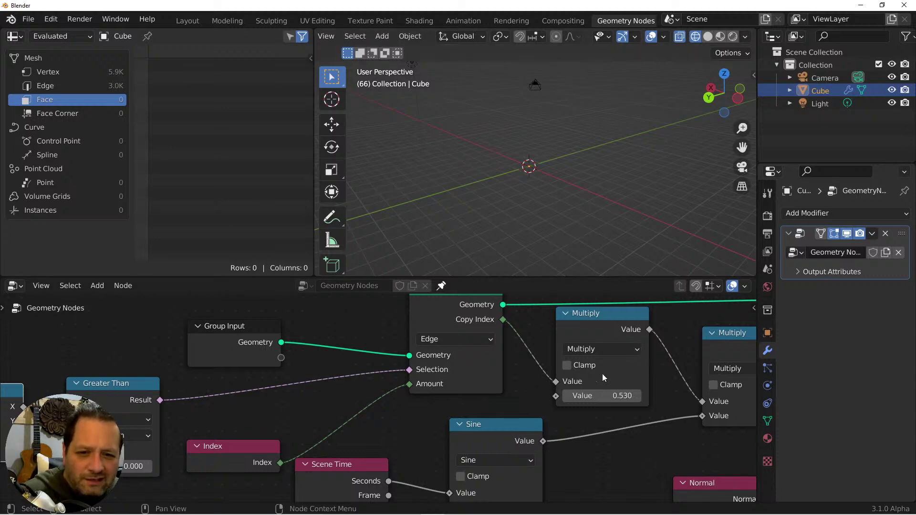
Make room before Group Output, insert a Mesh to Curve node on its incoming link, and inspect the duplicated edges.
{"action": "middle_click_drag", "start_coordinate": [674, 378], "coordinate": [436, 410], "text": "shift"}
{"action": "scroll", "coordinate": [454, 398], "scroll_direction": "down", "scroll_amount": 4}
{"action": "middle_click_drag", "start_coordinate": [630, 398], "coordinate": [453, 381], "text": "shift"}
{"action": "scroll", "coordinate": [454, 385], "scroll_direction": "down", "scroll_amount": 2}
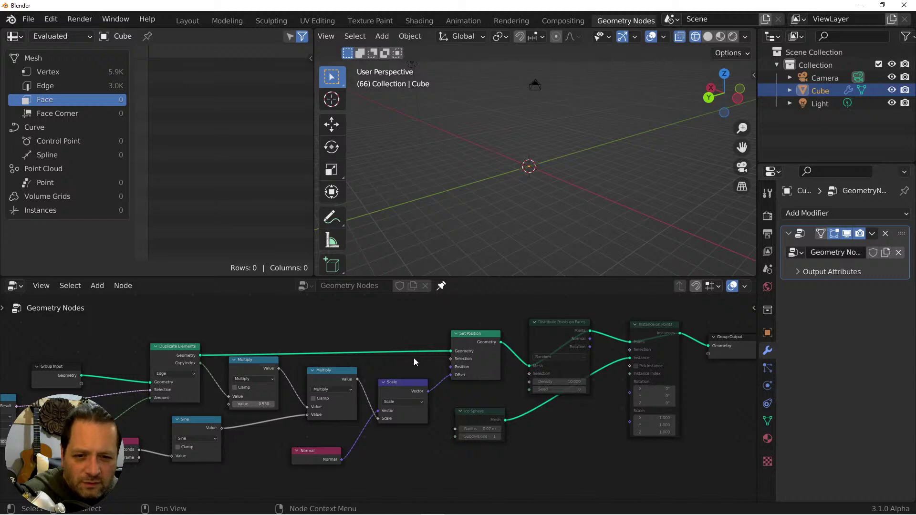
{"action": "middle_click_drag", "start_coordinate": [691, 362], "coordinate": [505, 359]}
{"action": "left_click_drag", "start_coordinate": [543, 347], "coordinate": [642, 351]}
{"action": "key", "text": "shift+a"}
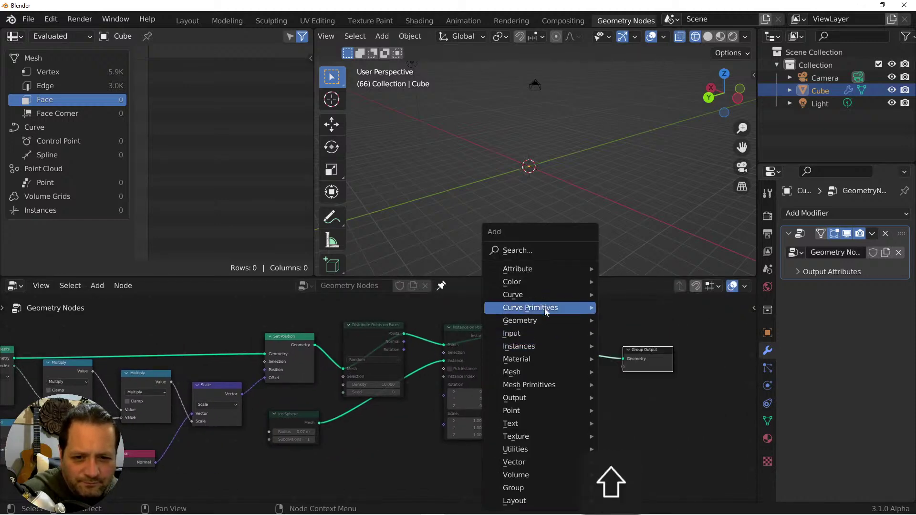
{"action": "mouse_move", "coordinate": [532, 374]}
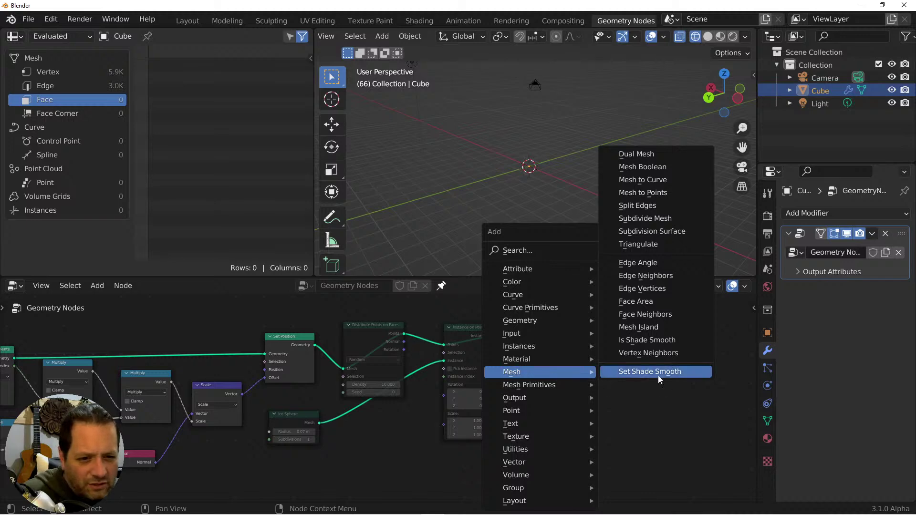
{"action": "left_click", "coordinate": [643, 180]}
{"action": "left_click", "coordinate": [568, 348]}
{"action": "middle_click_drag", "start_coordinate": [531, 162], "coordinate": [550, 131]}
{"action": "scroll", "coordinate": [551, 131], "scroll_direction": "up", "scroll_amount": 5}
{"action": "middle_click_drag", "start_coordinate": [467, 180], "coordinate": [651, 152]}
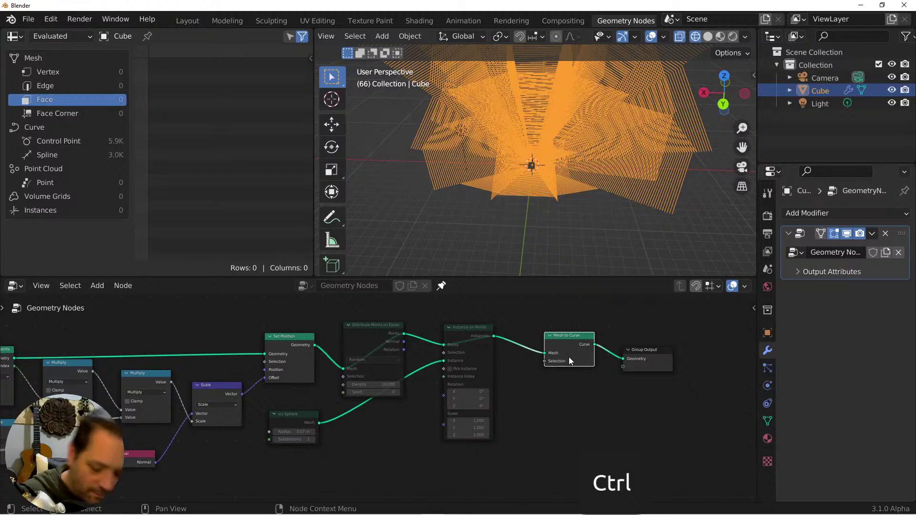
Remove the Mesh to Curve node while keeping the link, and set the Duplicate Elements domain to Point.
{"action": "key", "text": "ctrl+x"}
{"action": "scroll", "coordinate": [312, 405], "scroll_direction": "left", "scroll_amount": 10, "text": "shift"}
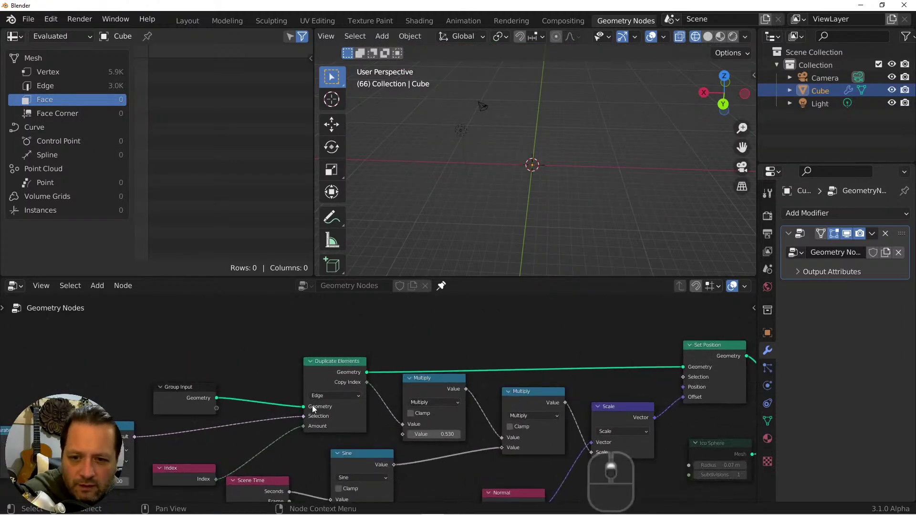
{"action": "left_click", "coordinate": [334, 396]}
{"action": "left_click", "coordinate": [334, 406]}
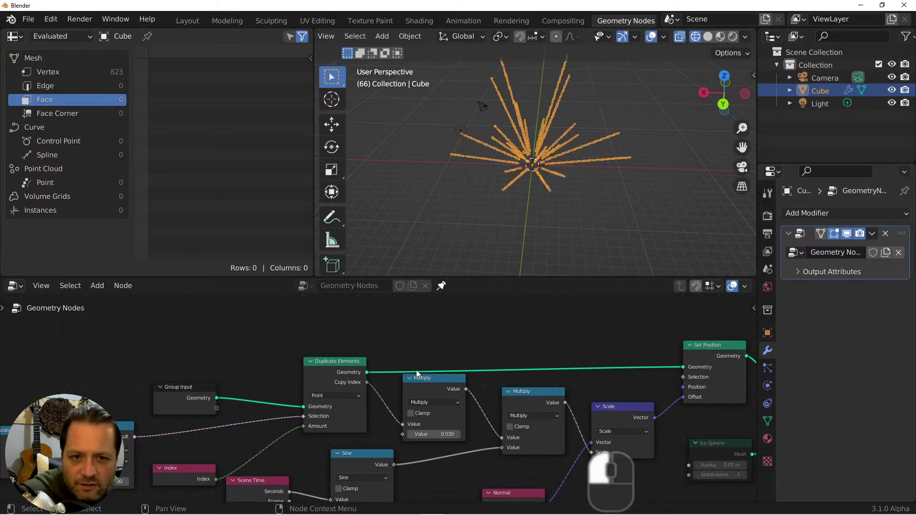
{"action": "middle_click_drag", "start_coordinate": [546, 167], "coordinate": [591, 139]}
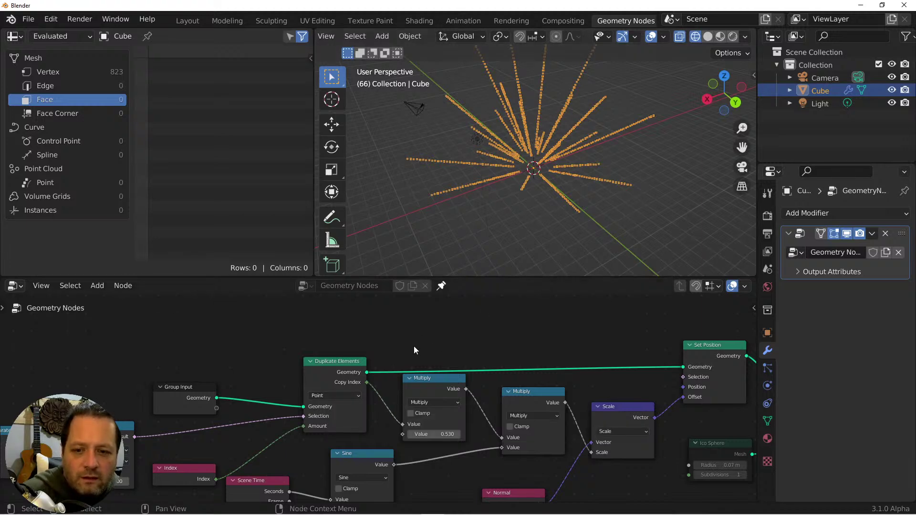
Add a Bezier curve object to the scene.
{"action": "left_click", "coordinate": [338, 396]}
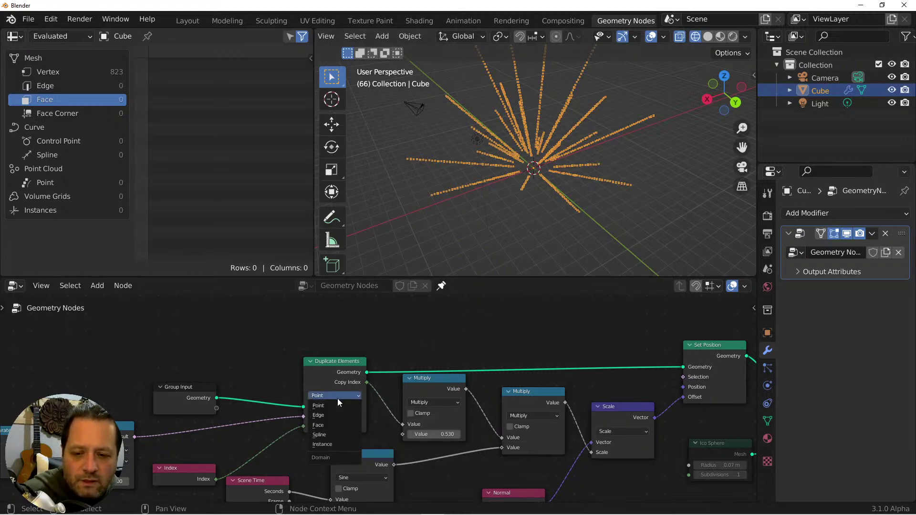
{"action": "middle_click_drag", "start_coordinate": [637, 198], "coordinate": [648, 158], "text": "shift"}
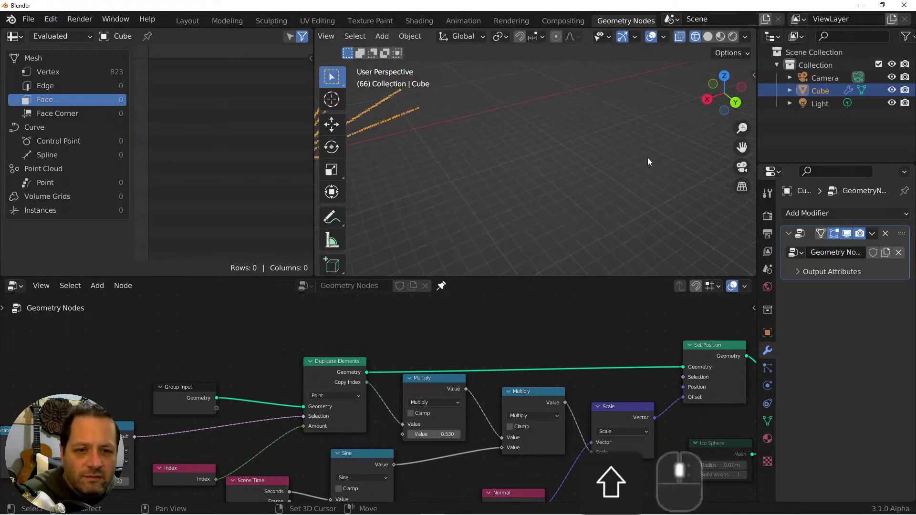
{"action": "key", "text": "shift+a"}
{"action": "mouse_move", "coordinate": [557, 157]}
{"action": "mouse_move", "coordinate": [596, 168]}
{"action": "left_click", "coordinate": [655, 164]}
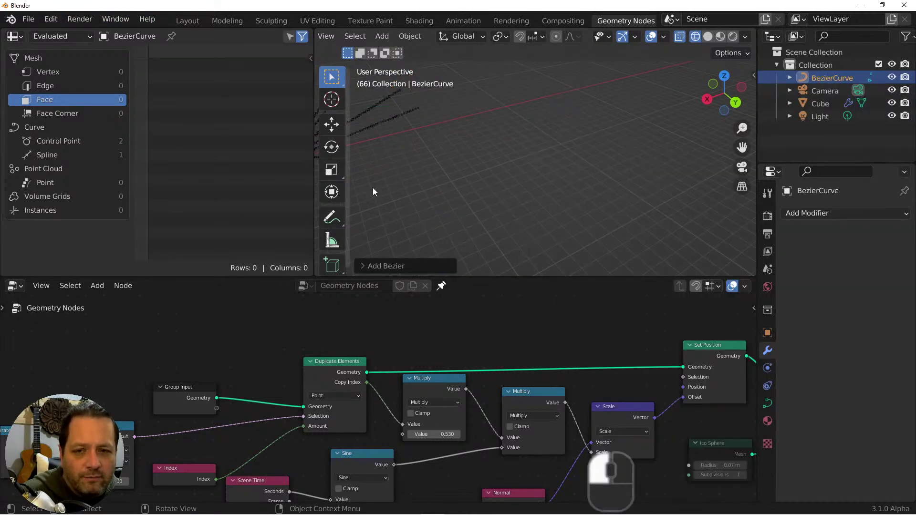
Move the Bezier curve away from the cube's duplicated points and view it from the top.
{"action": "key", "text": "g"}
{"action": "left_click", "coordinate": [630, 183]}
{"action": "key", "text": "grave"}
{"action": "left_click", "coordinate": [543, 112]}
{"action": "middle_click_drag", "start_coordinate": [589, 168], "coordinate": [520, 183], "text": "shift"}
Unpin the cube's node tree and create a new geometry node tree for the Bezier curve.
{"action": "left_click", "coordinate": [441, 286]}
{"action": "left_click", "coordinate": [376, 288]}
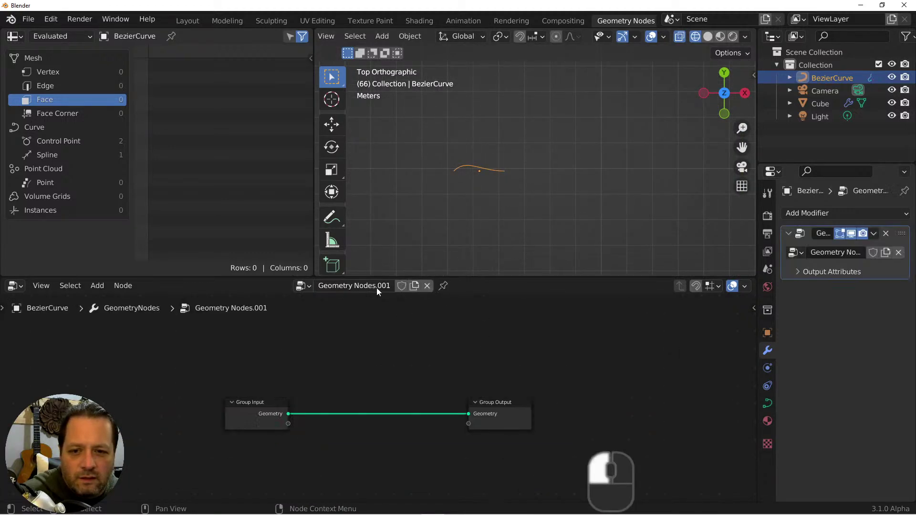
Add a node from the Geometry category to the Bezier curve's node tree.
{"action": "key", "text": "shift+a"}
{"action": "mouse_move", "coordinate": [387, 321]}
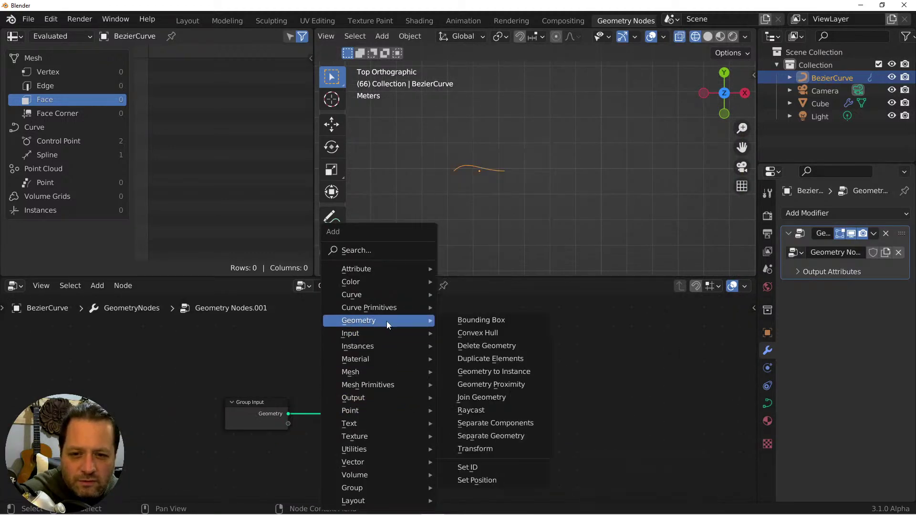
Insert a Duplicate Elements node between Group Input and Group Output in the BezierCurve node tree and choose its domain.
{"action": "left_click", "coordinate": [467, 358]}
{"action": "left_click", "coordinate": [412, 388]}
{"action": "left_click", "coordinate": [396, 402]}
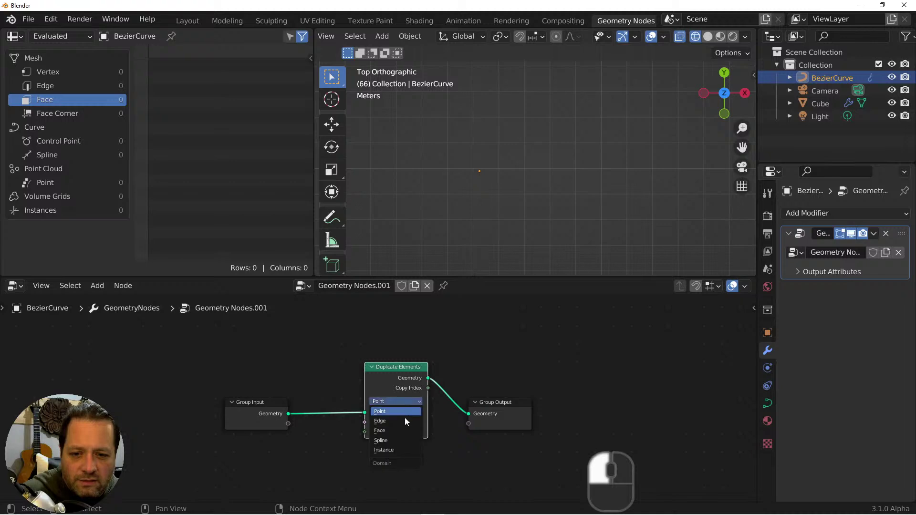
{"action": "left_click", "coordinate": [404, 417]}
{"action": "left_click_drag", "start_coordinate": [492, 425], "coordinate": [612, 416]}
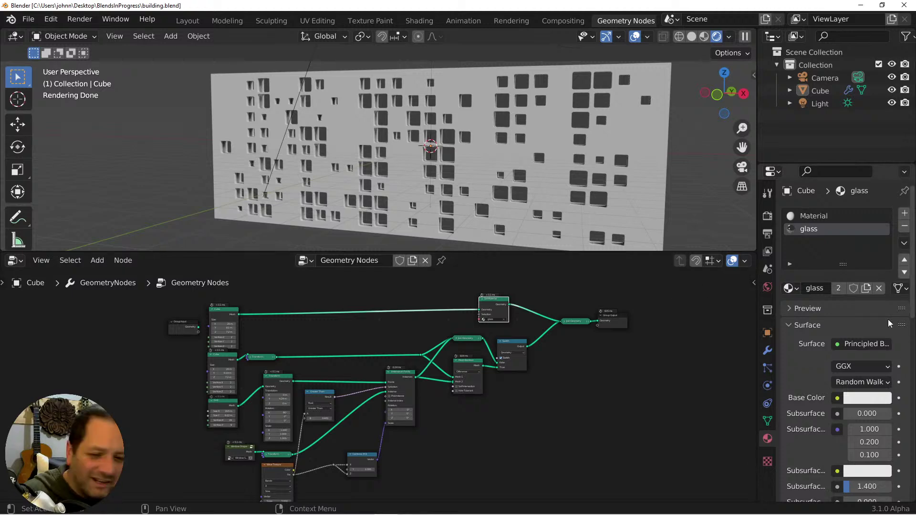
Rerun the previous launch command to start a fresh Blender session and dismiss its splash screen.
{"action": "mouse_move", "coordinate": [152, 513]}
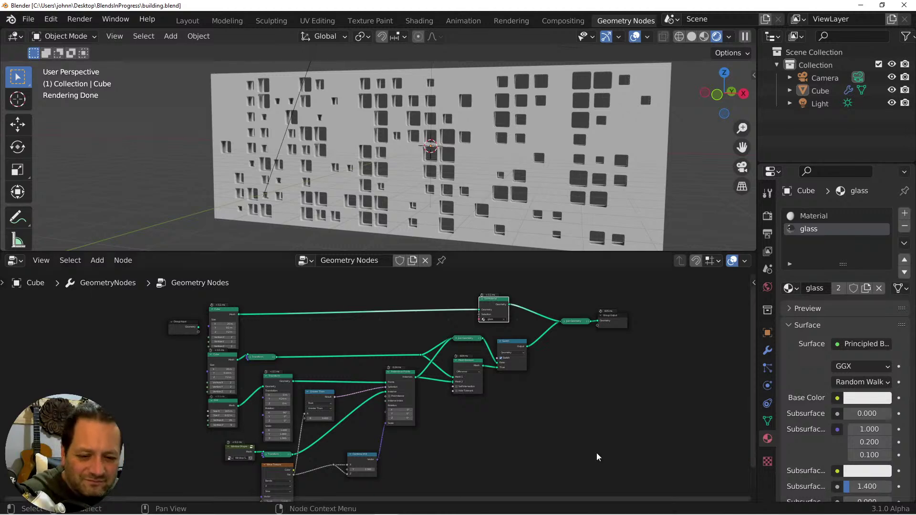
{"action": "key", "text": "alt"}
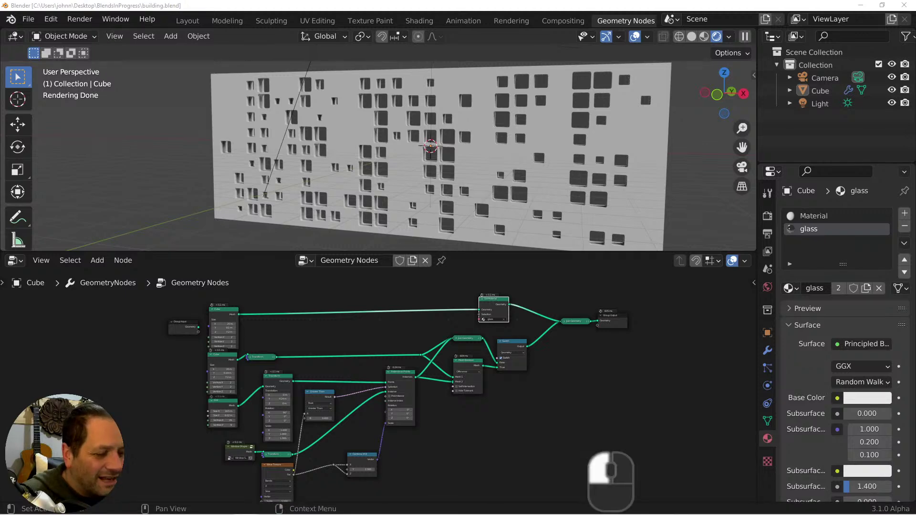
{"action": "key", "text": "Up"}
{"action": "key", "text": "Return"}
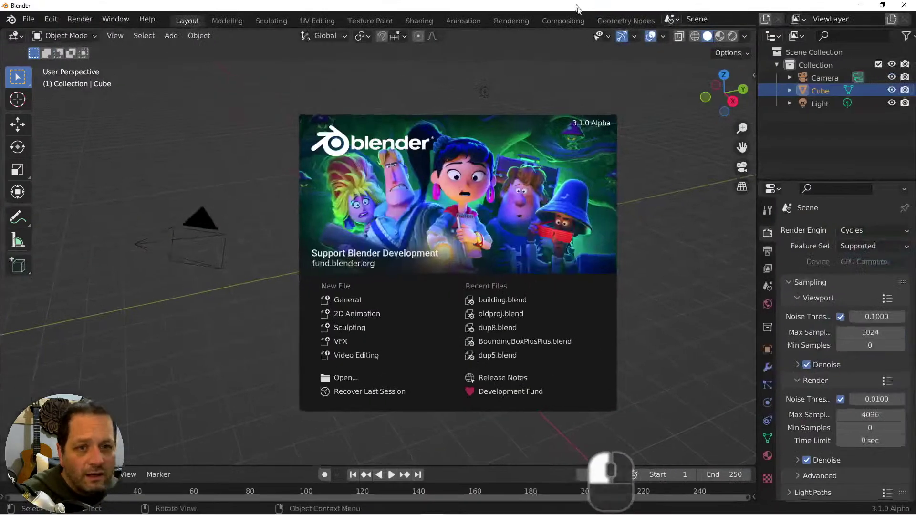
{"action": "key", "text": "alt+Tab"}
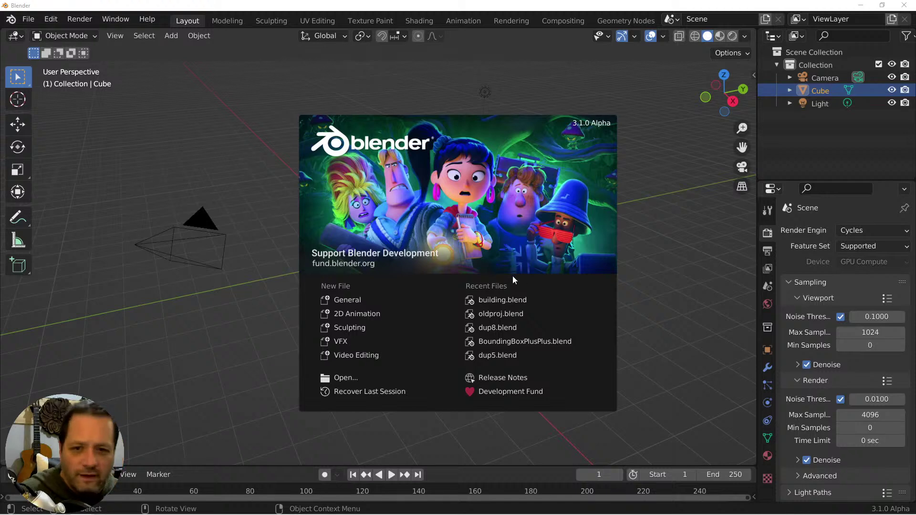
{"action": "left_click", "coordinate": [374, 262]}
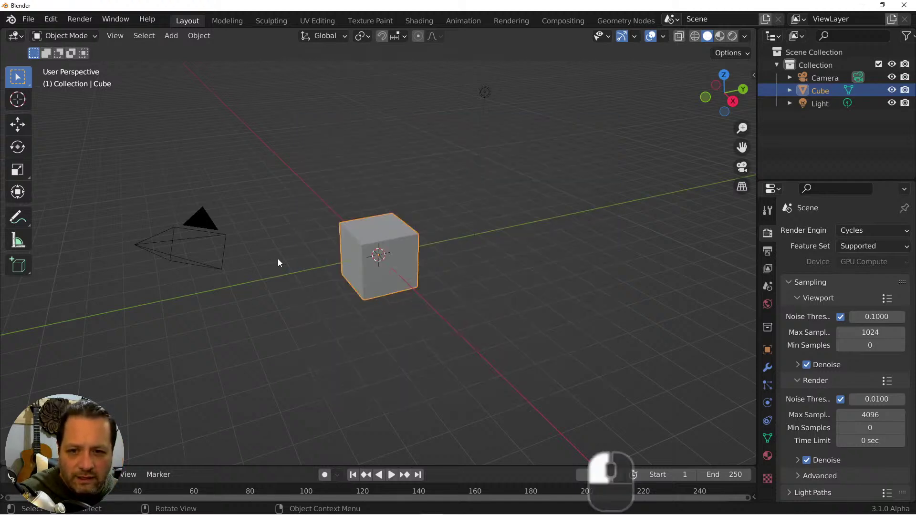
Delete the default cube and add a Grid mesh object in its place.
{"action": "key", "text": "x"}
{"action": "left_click", "coordinate": [378, 257]}
{"action": "key", "text": "shift+a"}
{"action": "mouse_move", "coordinate": [378, 257]}
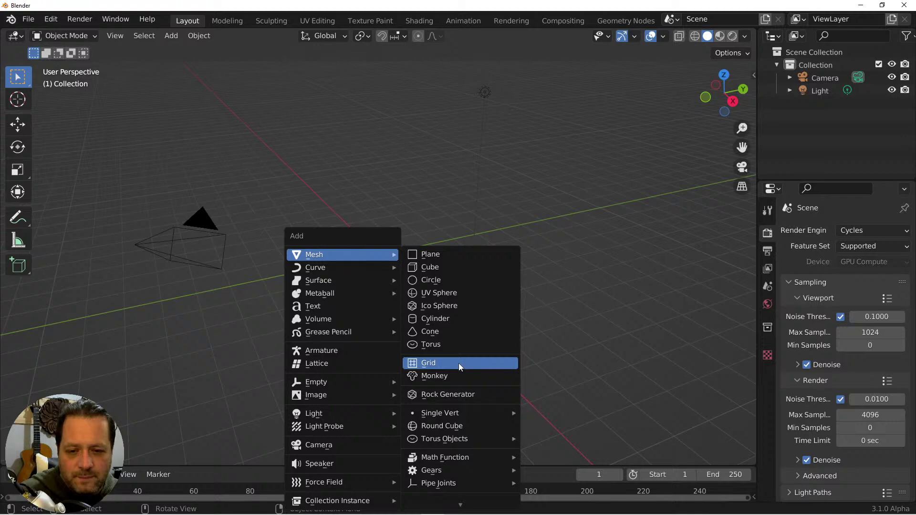
{"action": "left_click", "coordinate": [443, 365]}
In Edit Mode, scale the whole grid mesh up to about 6.7 m wide.
{"action": "key", "text": "Tab"}
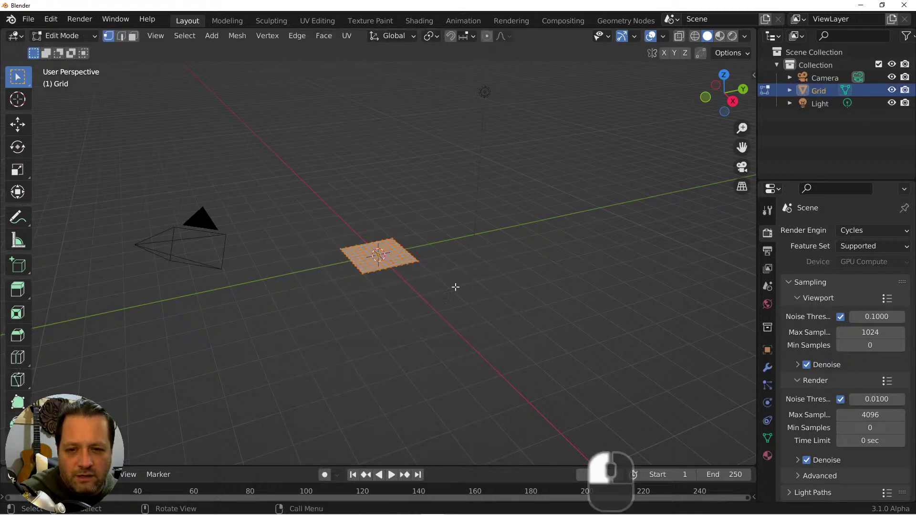
{"action": "key", "text": "s"}
{"action": "left_click", "coordinate": [533, 268]}
{"action": "key", "text": "s"}
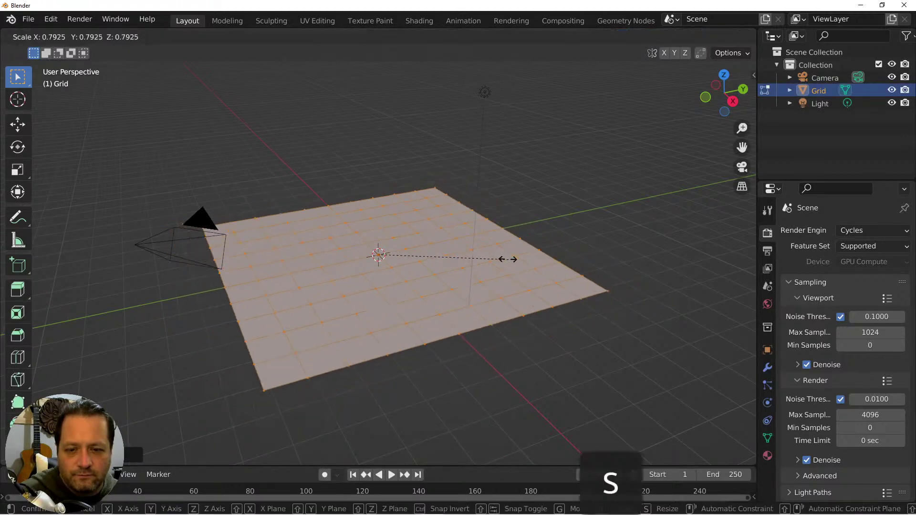
{"action": "left_click", "coordinate": [470, 254]}
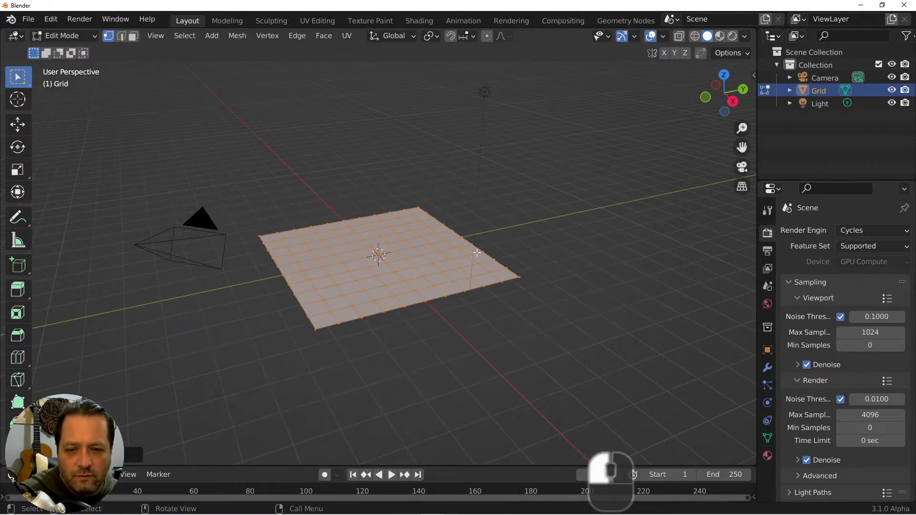
Subdivide the whole grid mesh twice and return to Object Mode.
{"action": "right_click", "coordinate": [420, 244]}
{"action": "left_click", "coordinate": [384, 227]}
{"action": "right_click", "coordinate": [385, 231]}
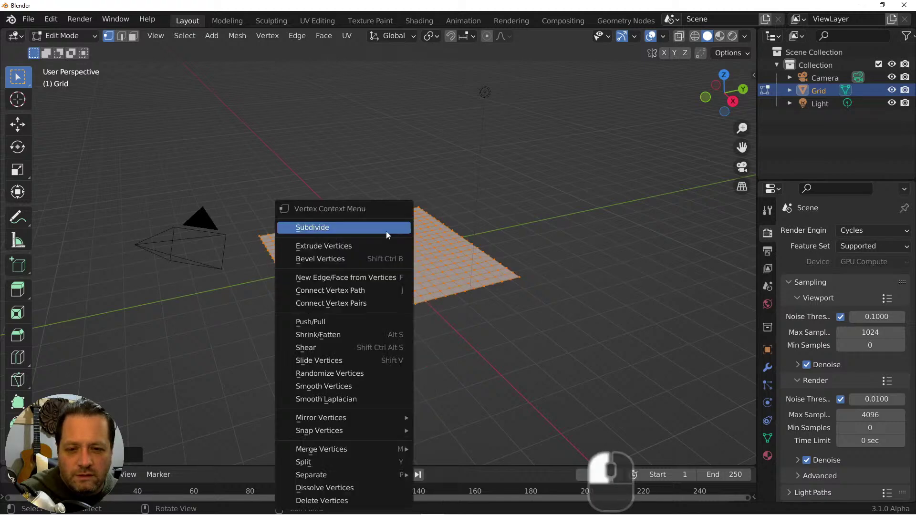
{"action": "left_click", "coordinate": [387, 232]}
{"action": "key", "text": "Tab"}
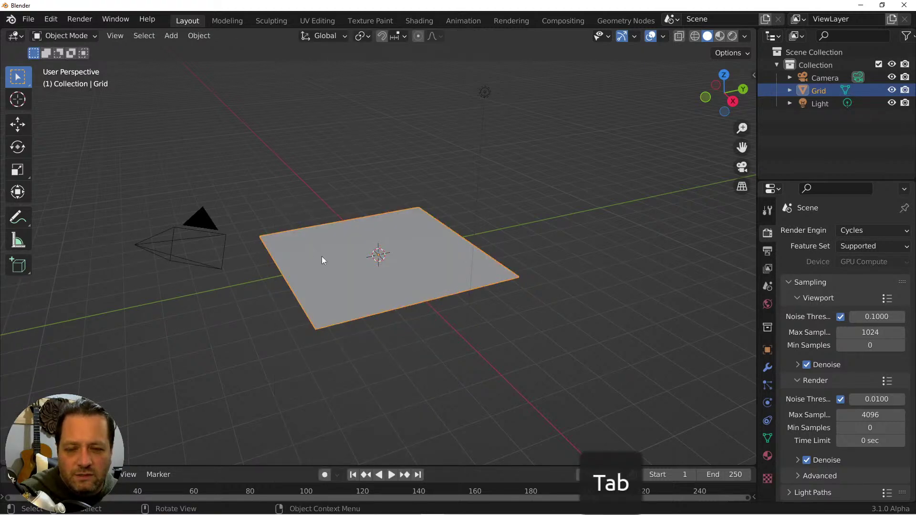
{"action": "key", "text": "Tab"}
{"action": "key", "text": "Tab"}
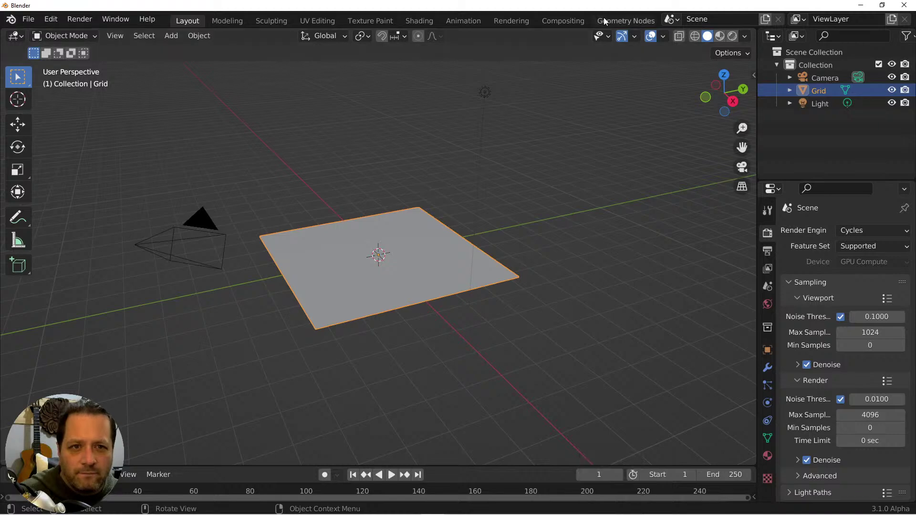
Create a new geometry node tree on the grid and insert a Duplicate Elements node between Group Input and Group Output.
{"action": "left_click", "coordinate": [625, 21]}
{"action": "left_click", "coordinate": [378, 285]}
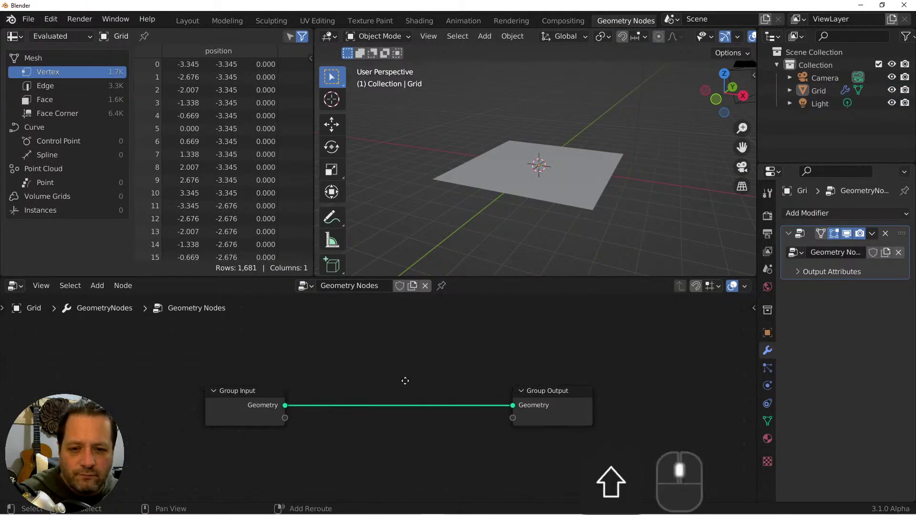
{"action": "scroll", "coordinate": [405, 381], "scroll_direction": "up", "scroll_amount": 4}
{"action": "key", "text": "shift+a"}
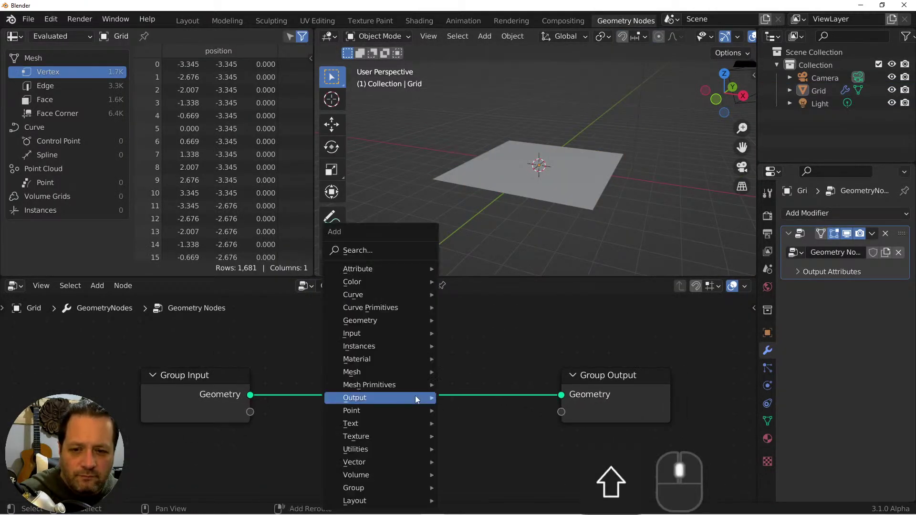
{"action": "mouse_move", "coordinate": [364, 320]}
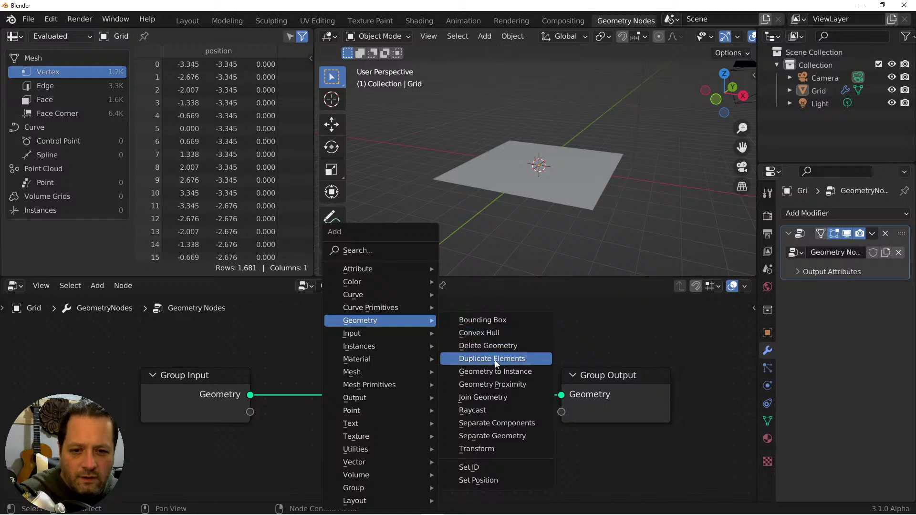
{"action": "left_click", "coordinate": [496, 359]}
{"action": "left_click", "coordinate": [365, 415]}
Move the Group Input node farther away from the Duplicate Elements node.
{"action": "scroll", "coordinate": [605, 193], "scroll_direction": "up", "scroll_amount": 3}
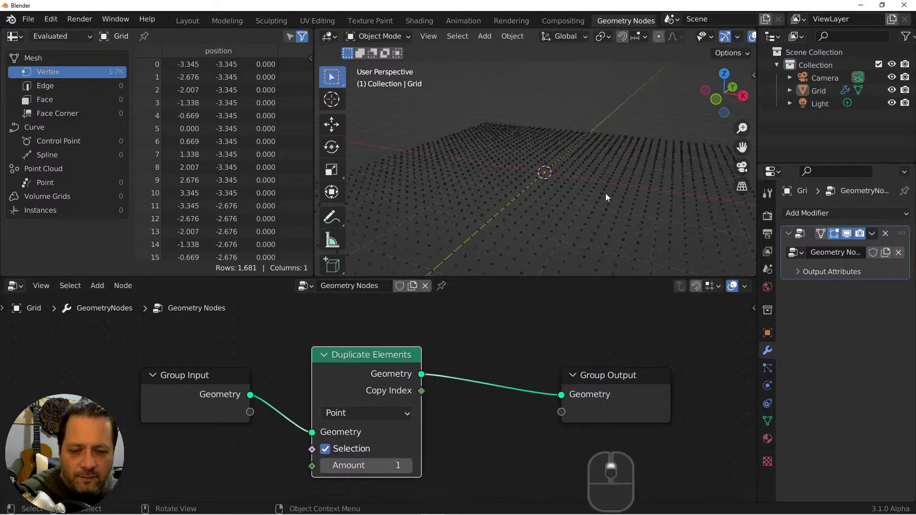
{"action": "middle_click_drag", "start_coordinate": [591, 194], "coordinate": [572, 165], "text": "shift"}
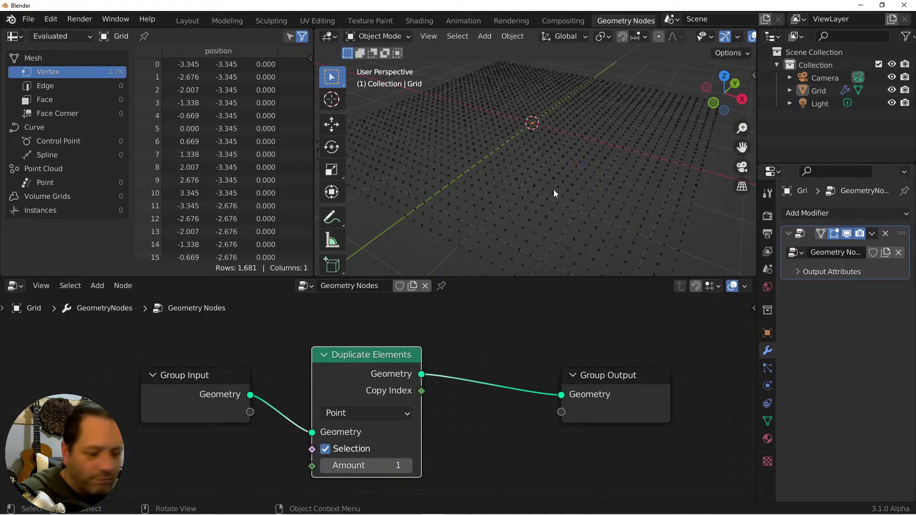
{"action": "middle_click_drag", "start_coordinate": [410, 462], "coordinate": [497, 414], "text": "shift"}
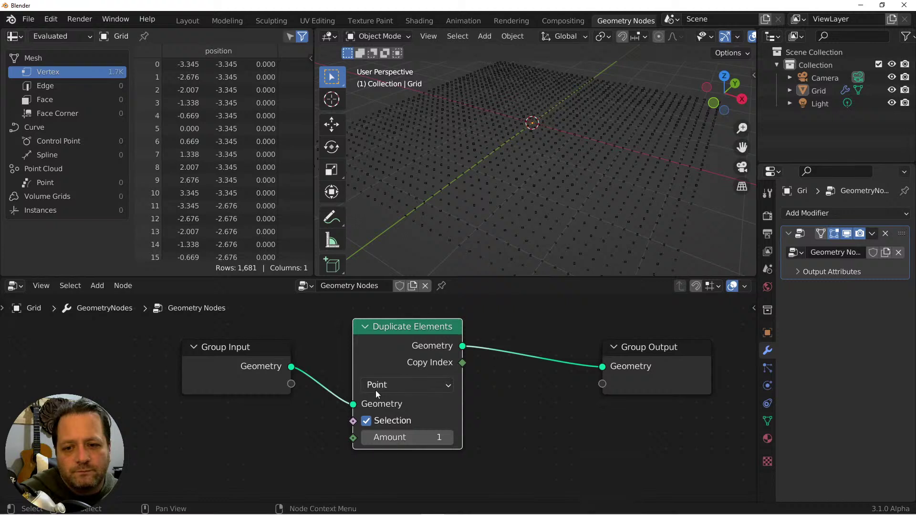
{"action": "left_click_drag", "start_coordinate": [256, 359], "coordinate": [158, 371]}
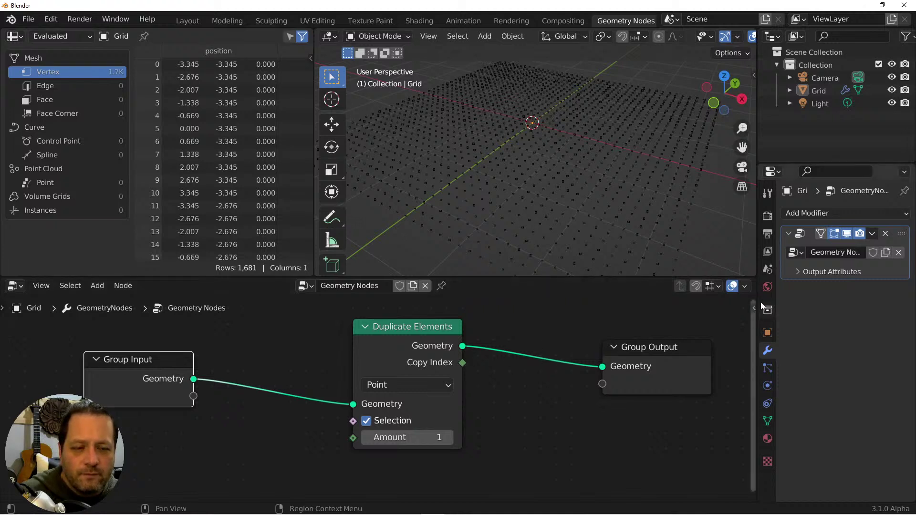
Add a new vertex group to the grid's mesh data.
{"action": "left_click", "coordinate": [806, 271]}
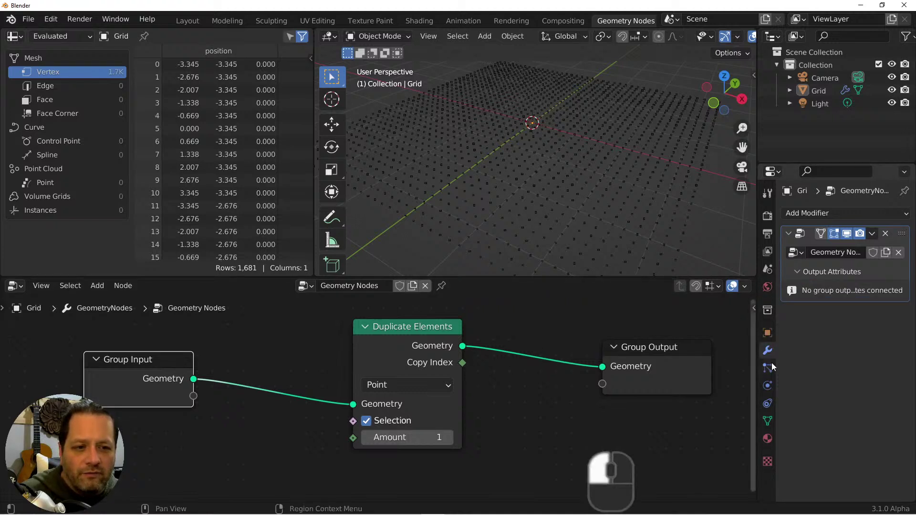
{"action": "left_click", "coordinate": [766, 422]}
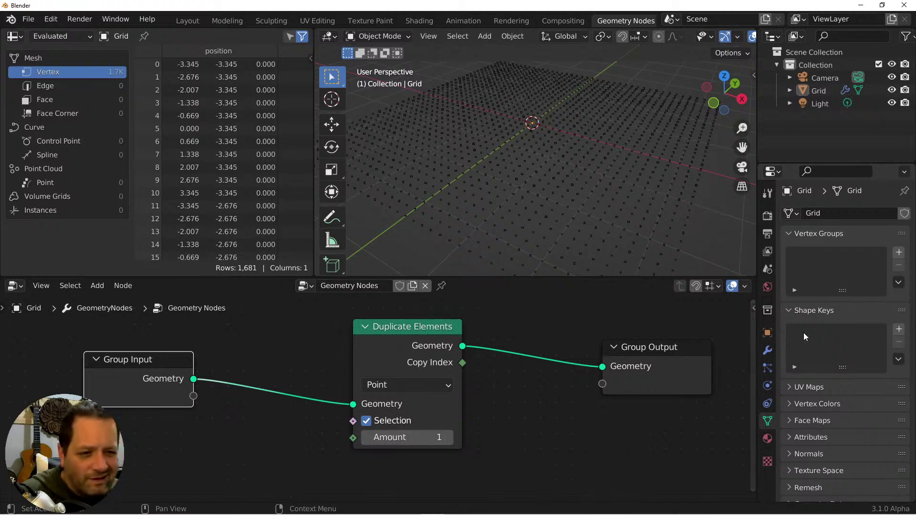
{"action": "left_click", "coordinate": [899, 252]}
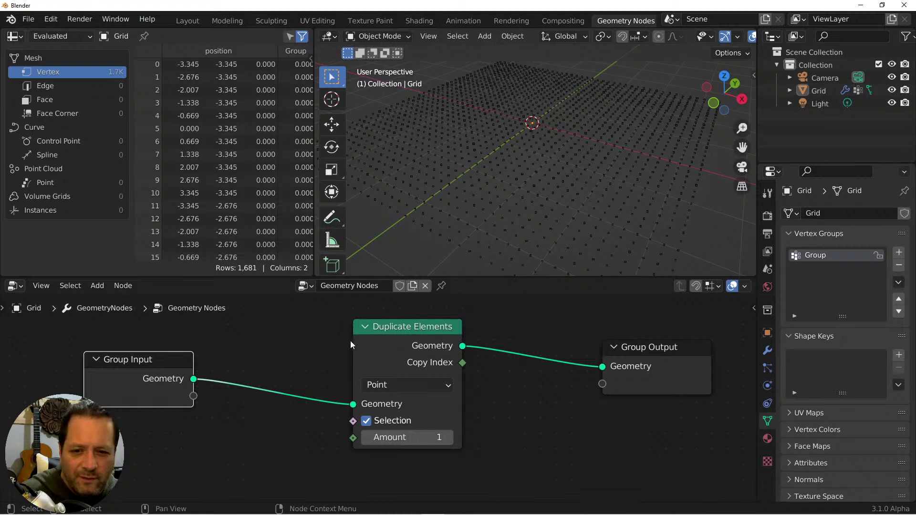
Add a new Float input to the grid's geometry node group.
{"action": "left_click", "coordinate": [767, 350]}
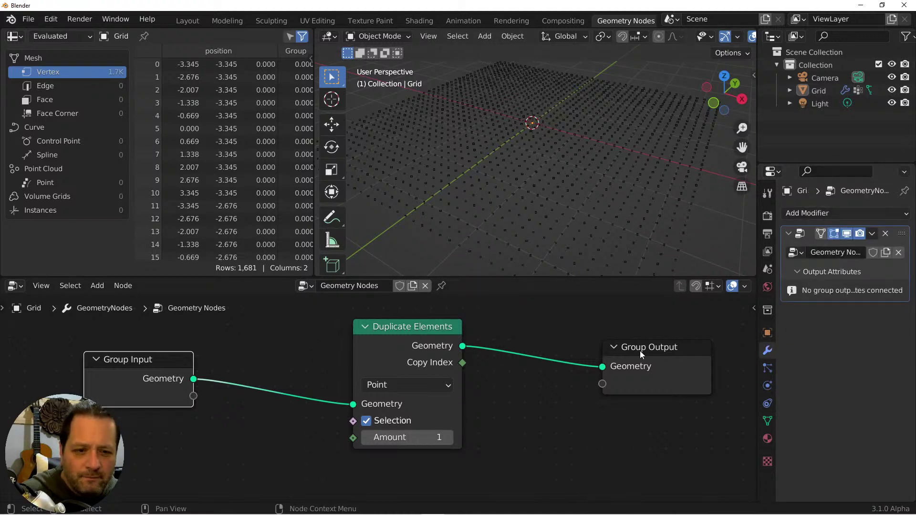
{"action": "key", "text": "n"}
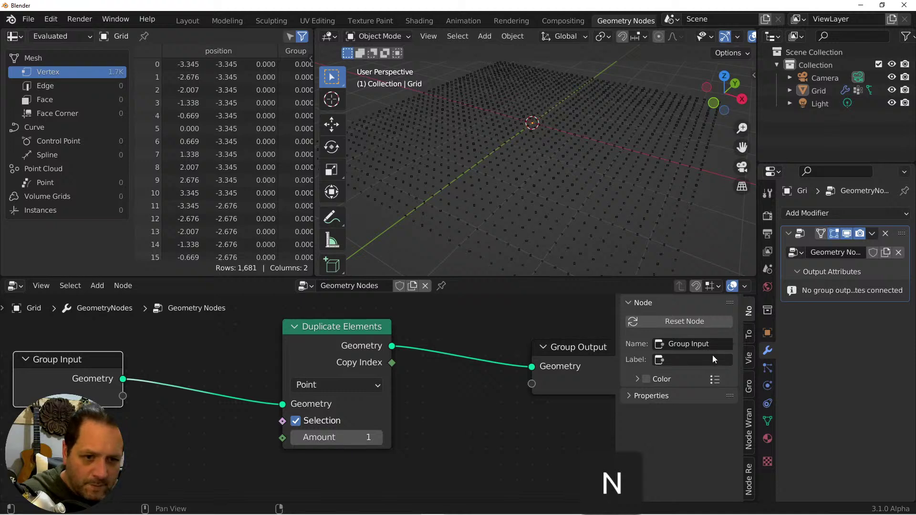
{"action": "left_click", "coordinate": [748, 386]}
{"action": "left_click", "coordinate": [728, 322]}
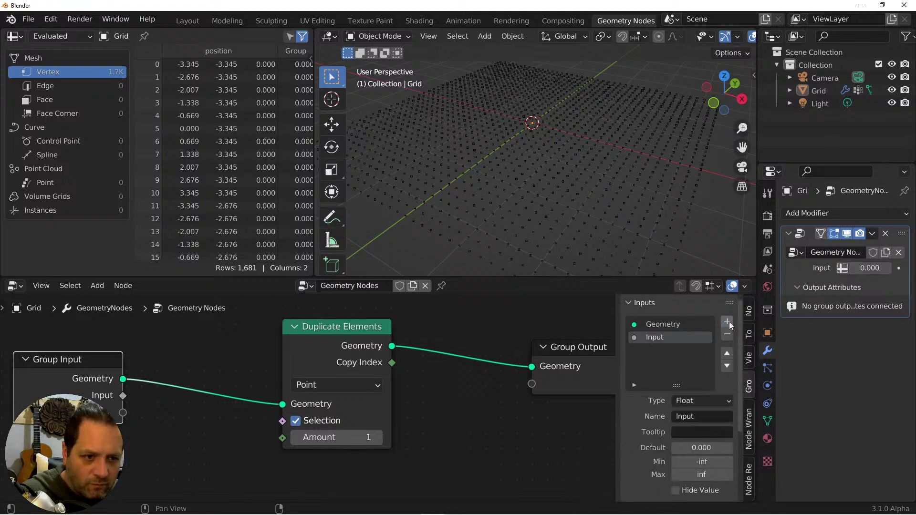
Switch the modifier's new input to read an attribute and set it to the vertex group "Group".
{"action": "left_click", "coordinate": [843, 269]}
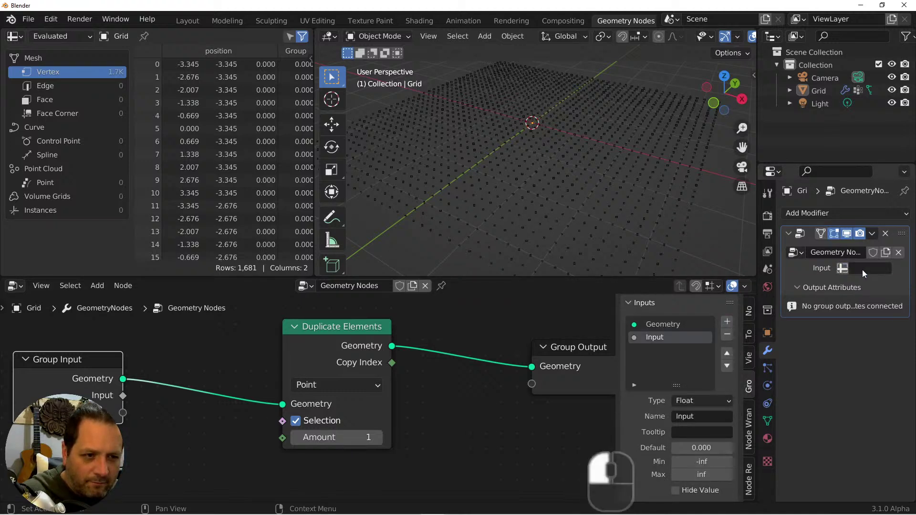
{"action": "left_click", "coordinate": [873, 268]}
{"action": "type", "text": "Group"}
{"action": "key", "text": "Return"}
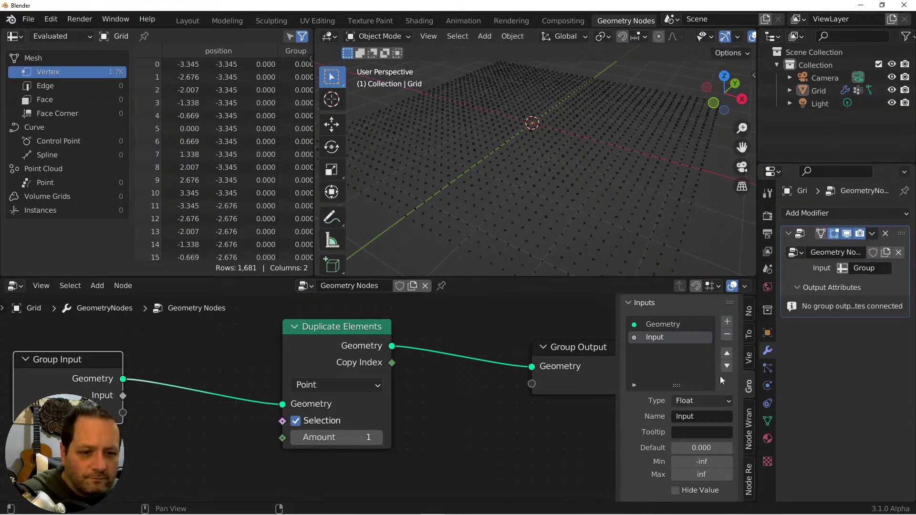
{"action": "left_click", "coordinate": [768, 421]}
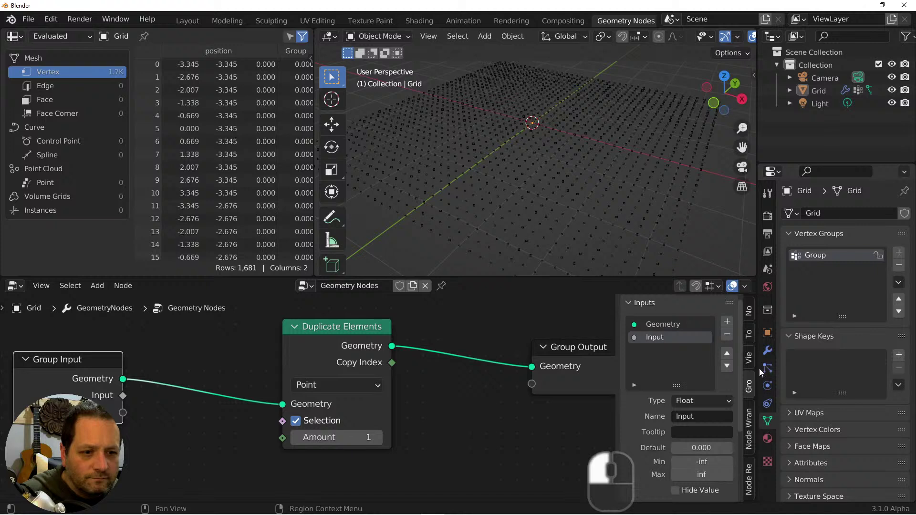
{"action": "left_click", "coordinate": [767, 351]}
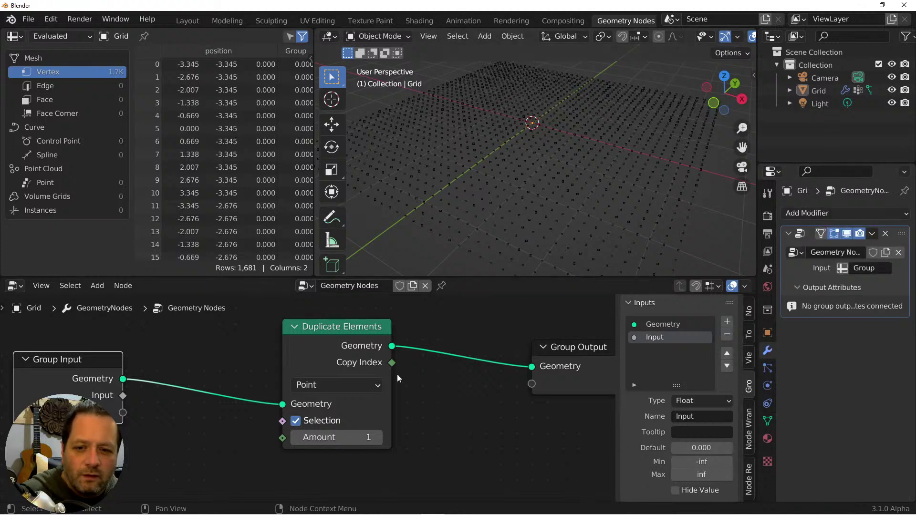
Move the Duplicate Elements node closer to Group Input to free space before Group Output.
{"action": "scroll", "coordinate": [397, 374], "scroll_direction": "down", "scroll_amount": 1}
{"action": "middle_click_drag", "start_coordinate": [393, 361], "coordinate": [423, 360]}
{"action": "left_click_drag", "start_coordinate": [350, 341], "coordinate": [300, 345]}
{"action": "left_click", "coordinate": [529, 372]}
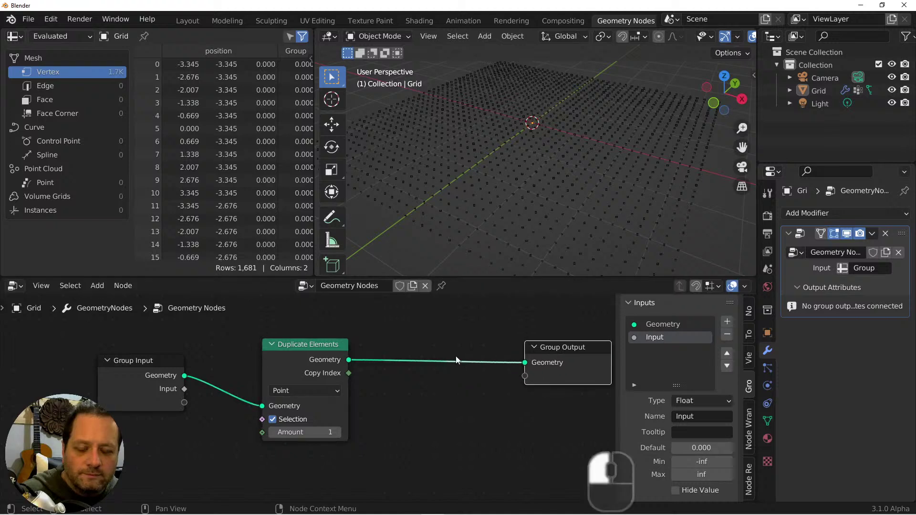
Add a Set Position node on the link between Duplicate Elements and Group Output, spaced further away from Duplicate Elements.
{"action": "key", "text": "shift+a"}
{"action": "mouse_move", "coordinate": [457, 359]}
{"action": "mouse_move", "coordinate": [418, 336]}
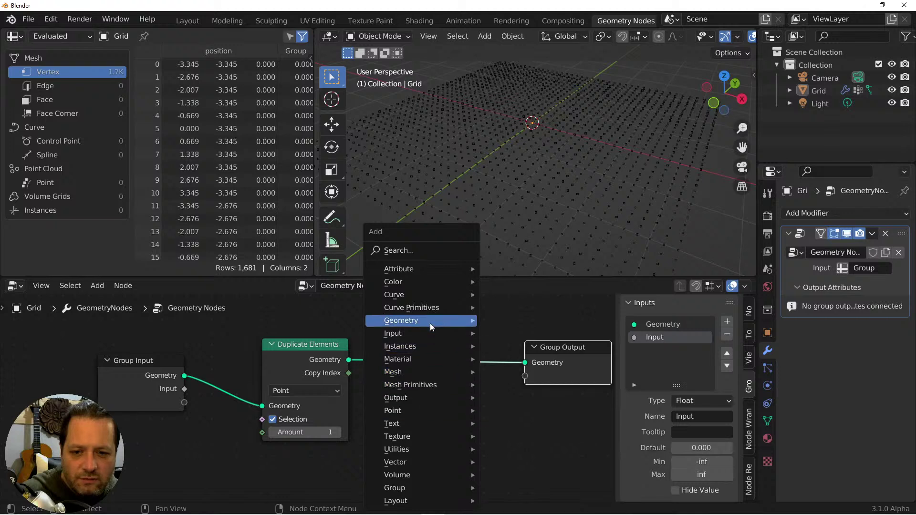
{"action": "left_click", "coordinate": [507, 484]}
{"action": "left_click", "coordinate": [426, 314]}
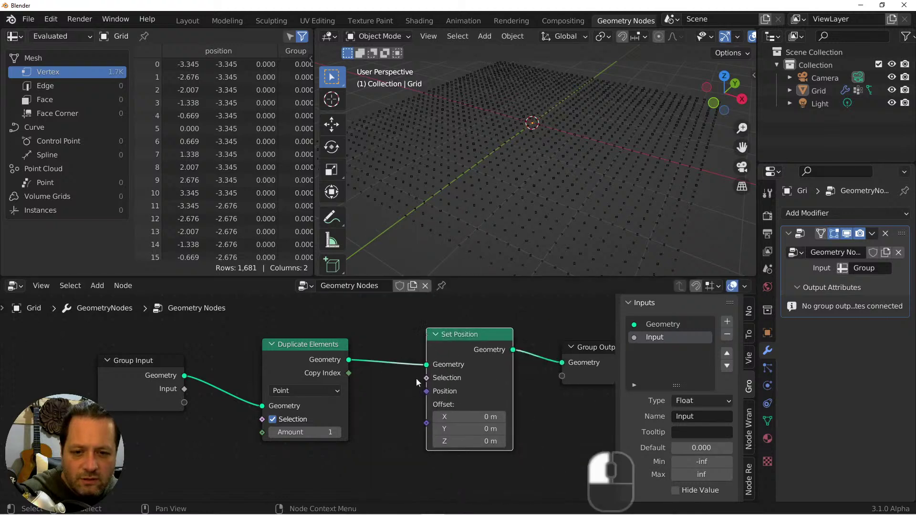
{"action": "key", "text": "g"}
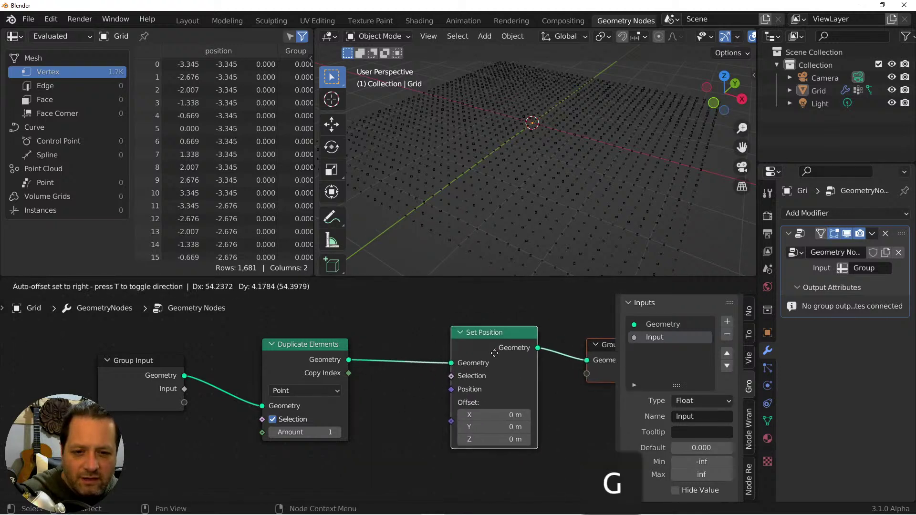
{"action": "left_click", "coordinate": [527, 363]}
{"action": "middle_click_drag", "start_coordinate": [528, 364], "coordinate": [454, 341], "text": "shift"}
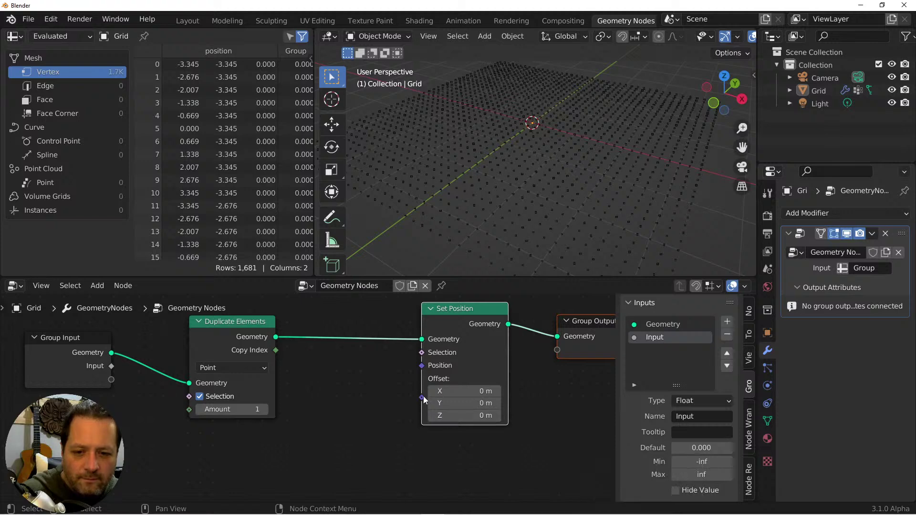
Add a Combine XYZ node feeding its Vector into the Offset of Set Position.
{"action": "left_click_drag", "start_coordinate": [422, 398], "coordinate": [398, 411]}
{"action": "type", "text": "com"}
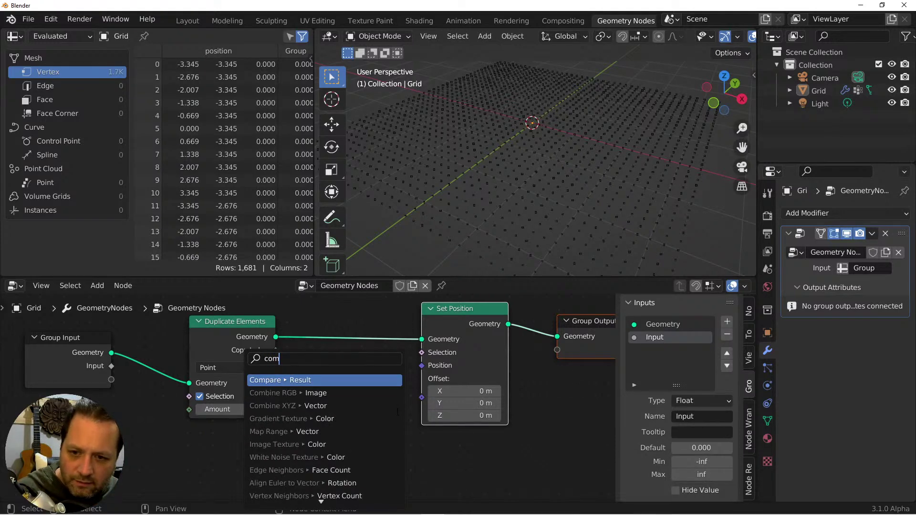
{"action": "key", "text": "Down"}
{"action": "key", "text": "Down"}
{"action": "key", "text": "Return"}
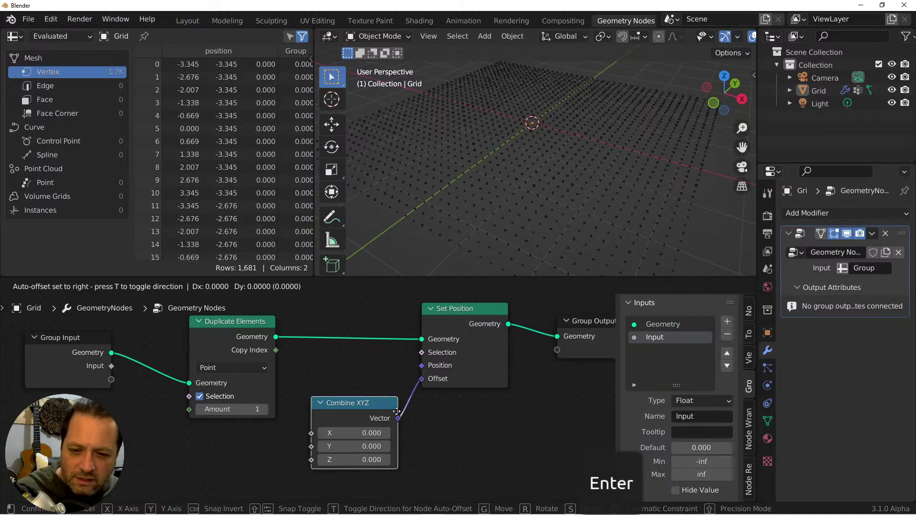
{"action": "left_click", "coordinate": [397, 412]}
Connect the Copy Index of Duplicate Elements to the Z of Combine XYZ and set the duplicate Amount to 3.
{"action": "left_click_drag", "start_coordinate": [274, 339], "coordinate": [310, 459]}
{"action": "left_click", "coordinate": [227, 409]}
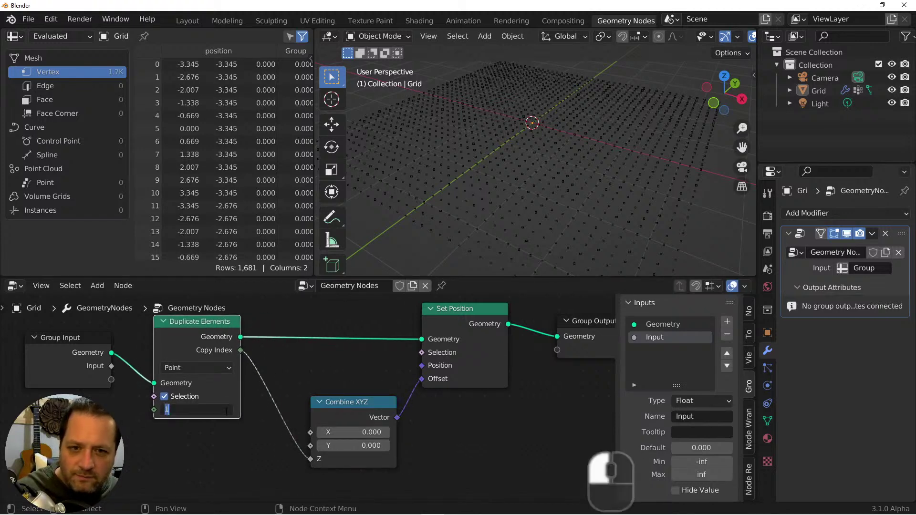
{"action": "key", "text": "BackSpace"}
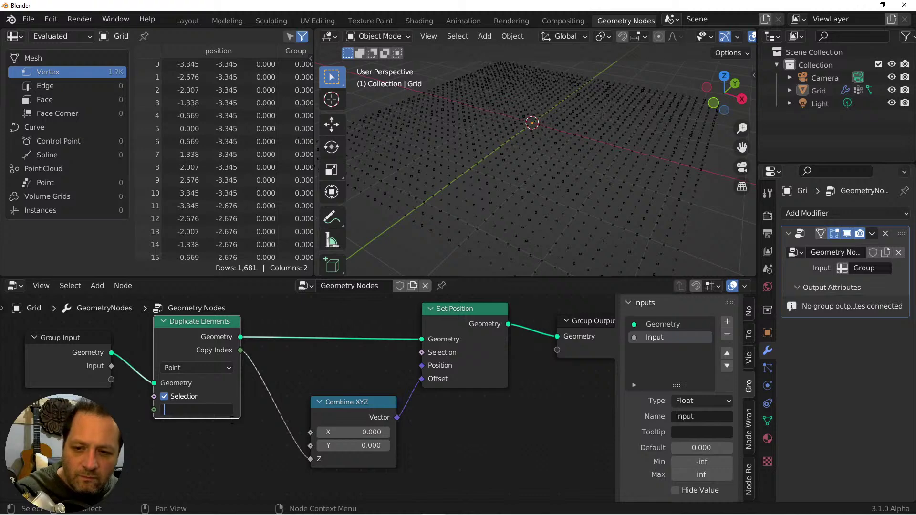
{"action": "type", "text": "3"}
{"action": "key", "text": "Return"}
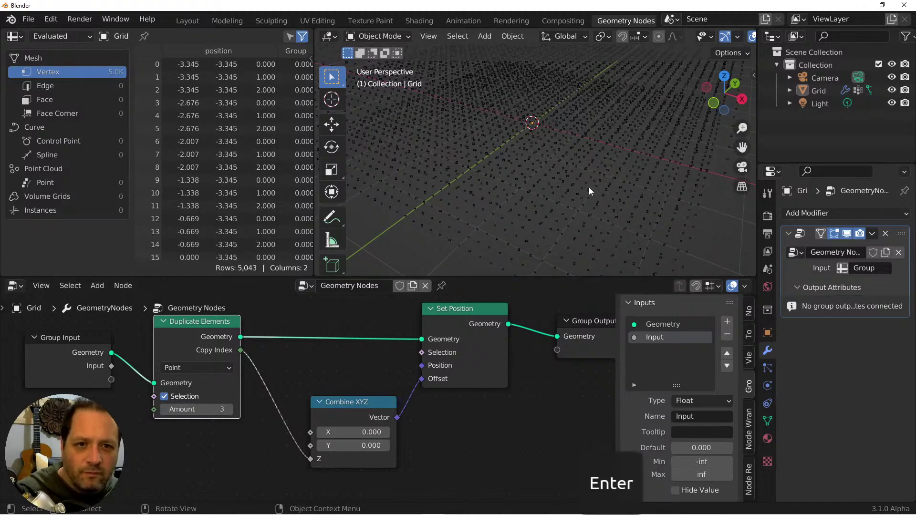
{"action": "key", "text": "grave"}
{"action": "middle_click_drag", "start_coordinate": [571, 107], "coordinate": [530, 153]}
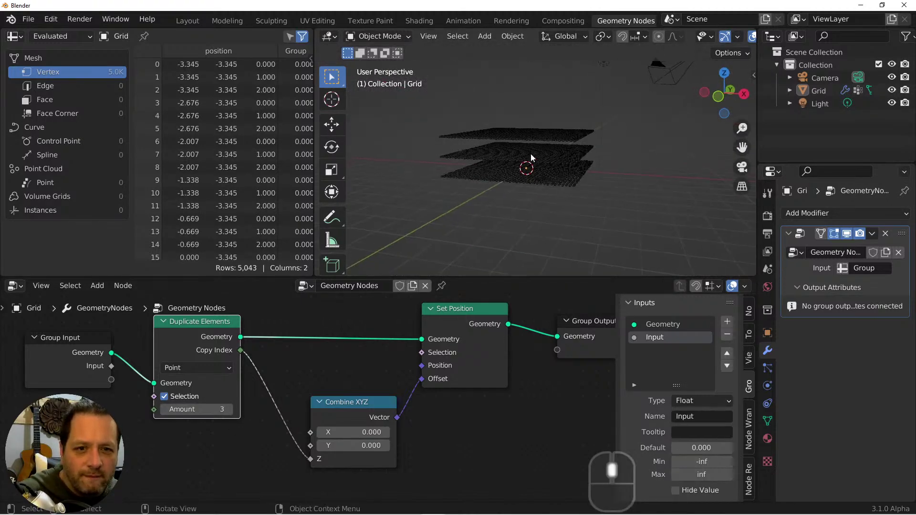
{"action": "middle_click_drag", "start_coordinate": [584, 167], "coordinate": [570, 169]}
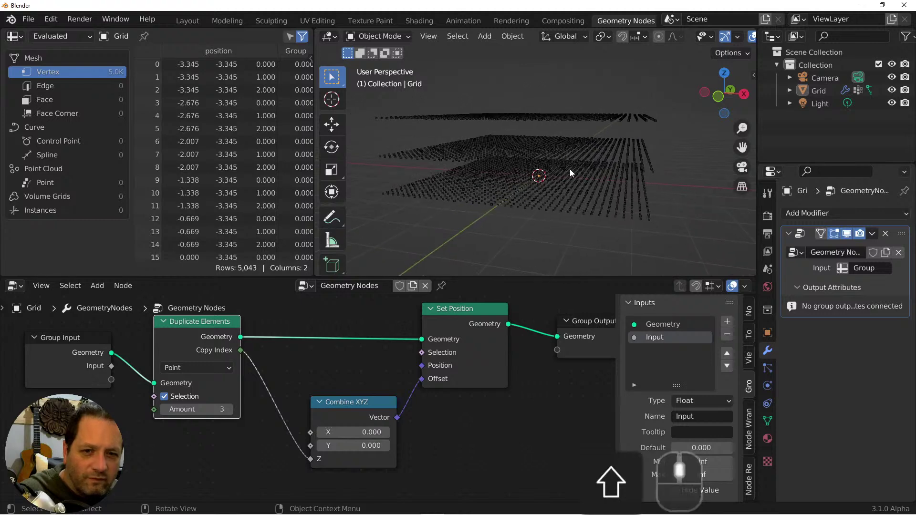
Insert a Math node set to Divide between Copy Index and the Z of Combine XYZ, making room for it.
{"action": "left_click", "coordinate": [417, 364], "text": "shift"}
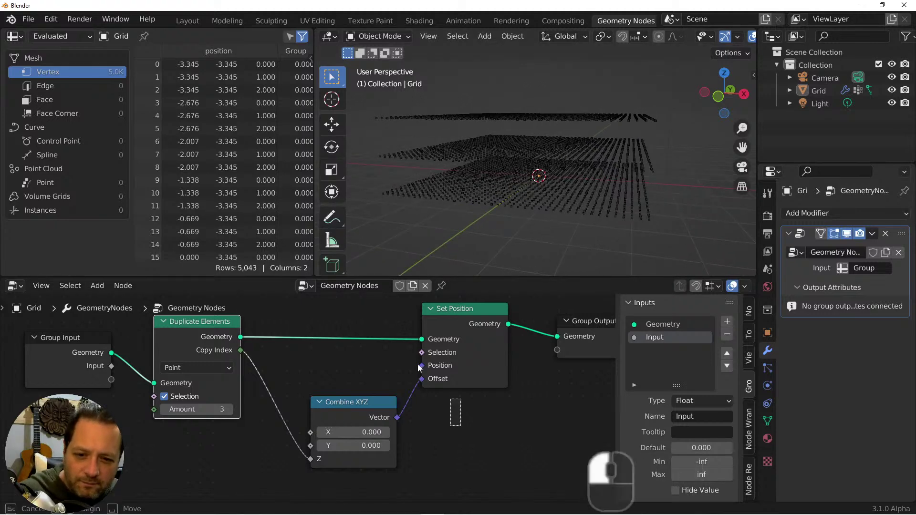
{"action": "key", "text": "g"}
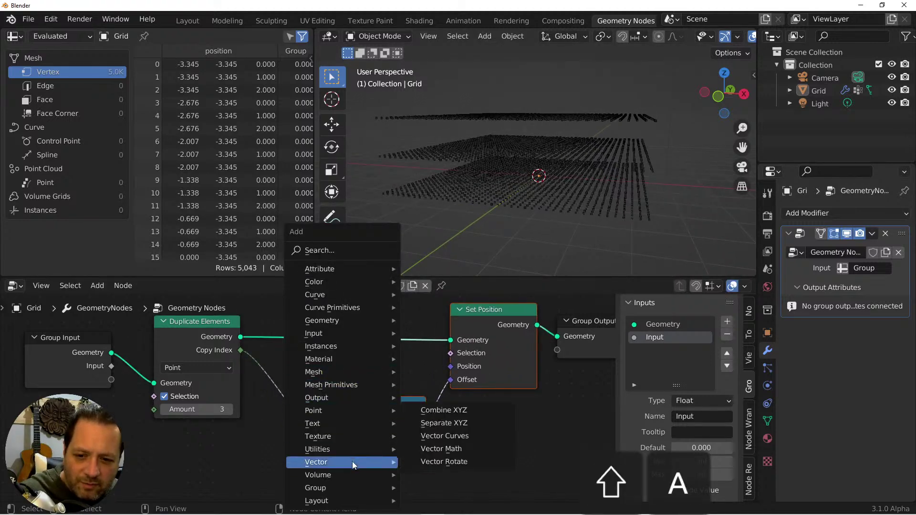
{"action": "mouse_move", "coordinate": [350, 450]}
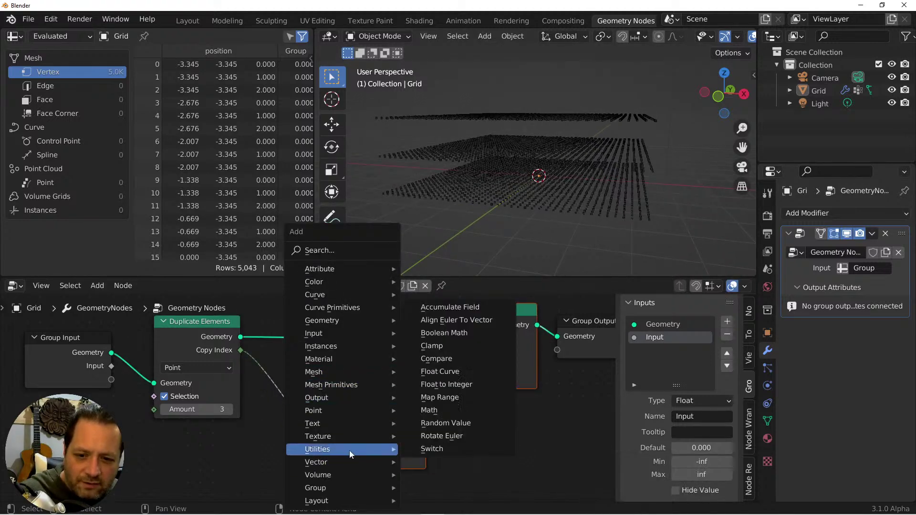
{"action": "left_click", "coordinate": [445, 410]}
{"action": "left_click", "coordinate": [328, 403]}
{"action": "left_click", "coordinate": [331, 407]}
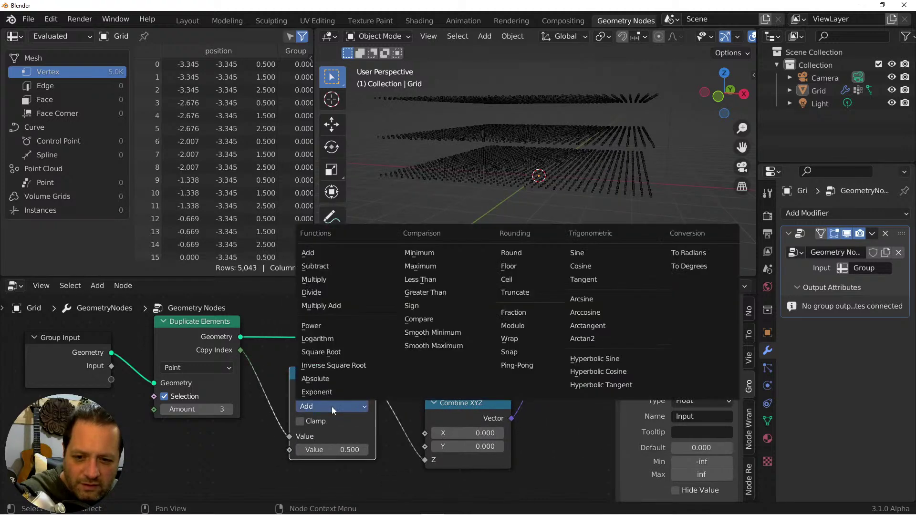
{"action": "left_click", "coordinate": [338, 293]}
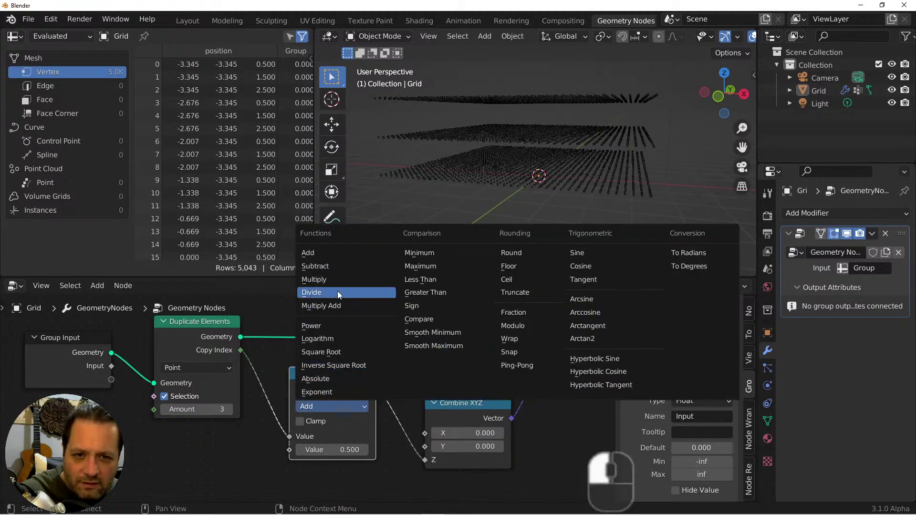
Set the divisor of the Divide node to 3.130 to reduce the spacing between the duplicated layers.
{"action": "left_click_drag", "start_coordinate": [348, 450], "coordinate": [554, 450], "text": "shift"}
{"action": "mouse_move", "coordinate": [344, 447]}
{"action": "left_mouse_down", "text": "shift"}
{"action": "mouse_move", "coordinate": [367, 447]}
{"action": "mouse_move", "coordinate": [343, 450]}
{"action": "left_mouse_up", "text": "shift"}
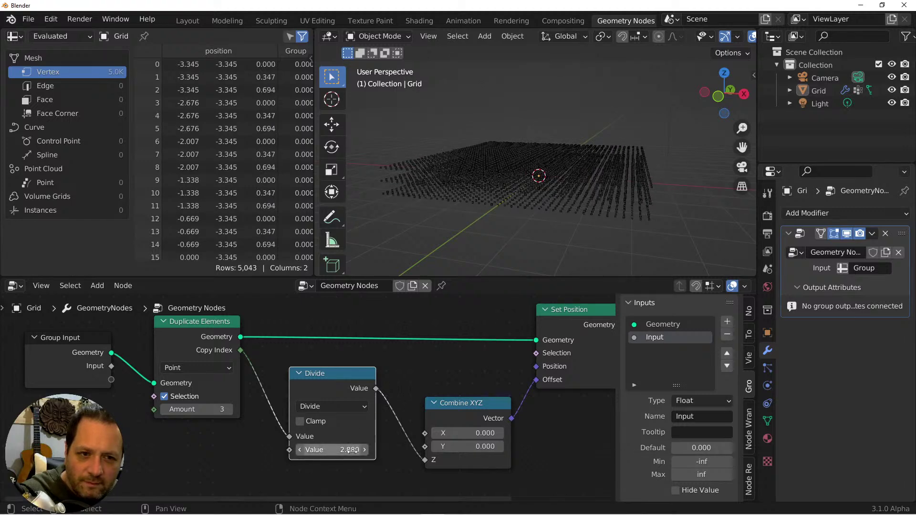
{"action": "left_click_drag", "start_coordinate": [351, 451], "coordinate": [368, 451]}
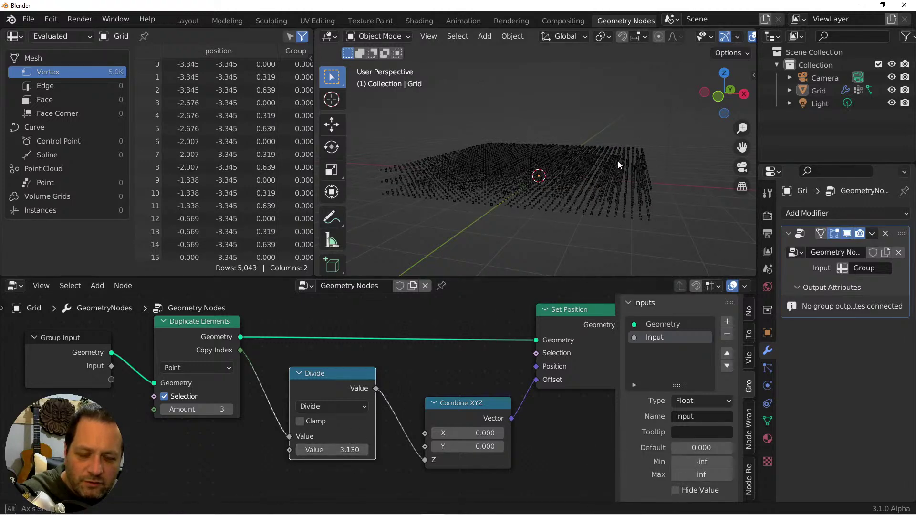
Raise the Amount of Duplicate Elements to 8.
{"action": "mouse_move", "coordinate": [618, 165]}
{"action": "middle_mouse_down"}
{"action": "mouse_move", "coordinate": [608, 141]}
{"action": "mouse_move", "coordinate": [614, 155]}
{"action": "middle_mouse_up"}
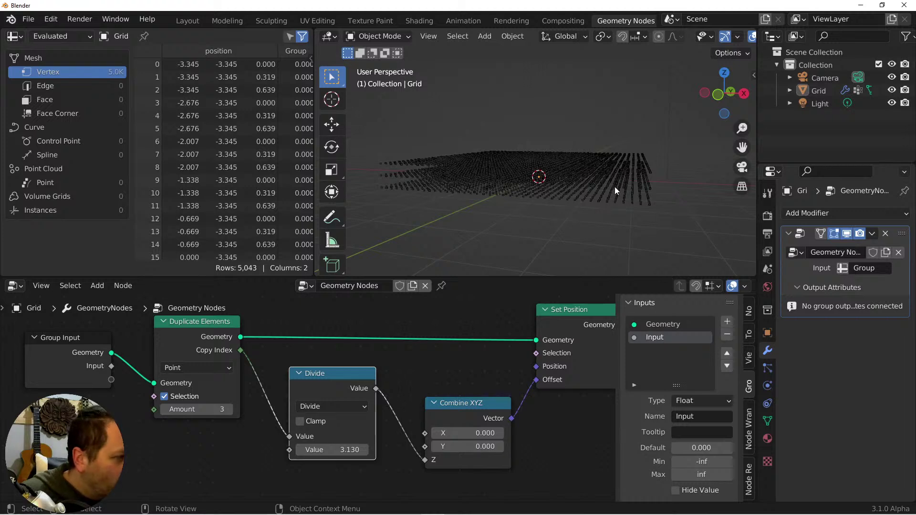
{"action": "scroll", "coordinate": [413, 431], "scroll_direction": "down", "scroll_amount": 2}
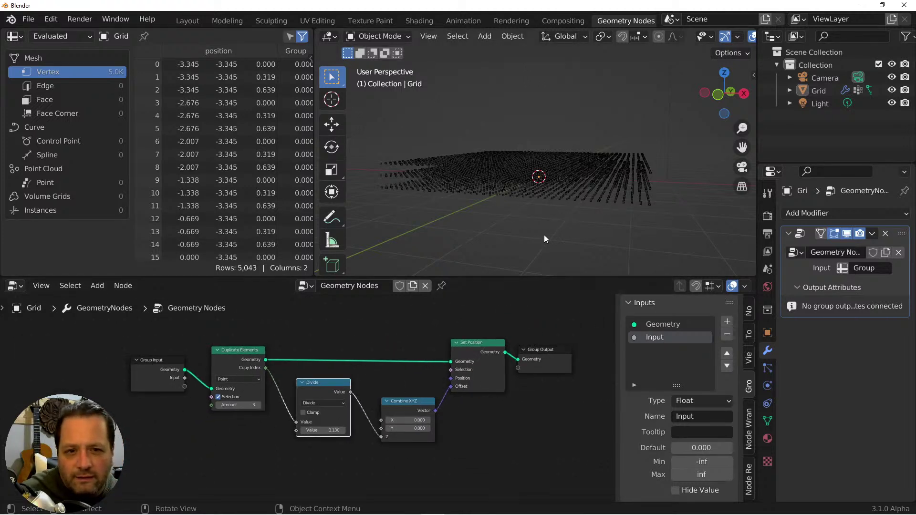
{"action": "scroll", "coordinate": [259, 402], "scroll_direction": "up", "scroll_amount": 5, "text": "ctrl"}
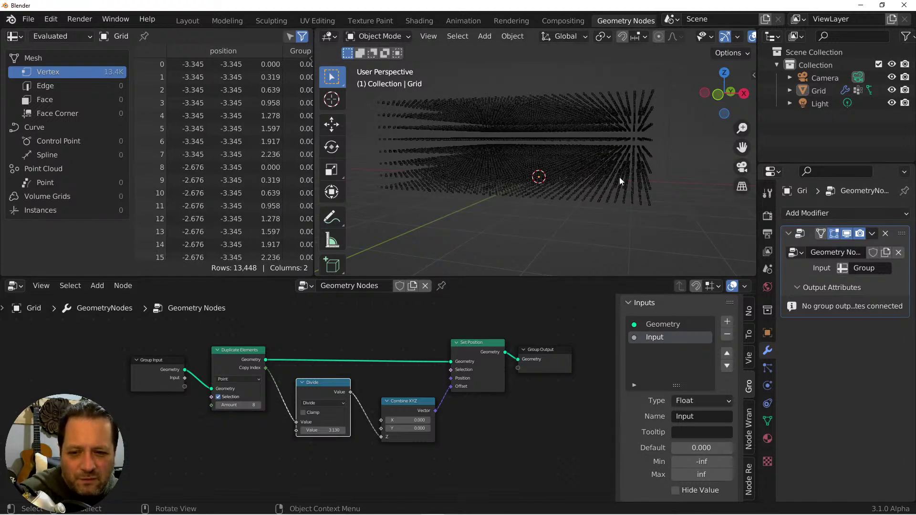
Drive the duplicate Amount from the group's Input through a copy of the Divide node changed to Multiply with value 10.
{"action": "left_click_drag", "start_coordinate": [162, 364], "coordinate": [210, 406]}
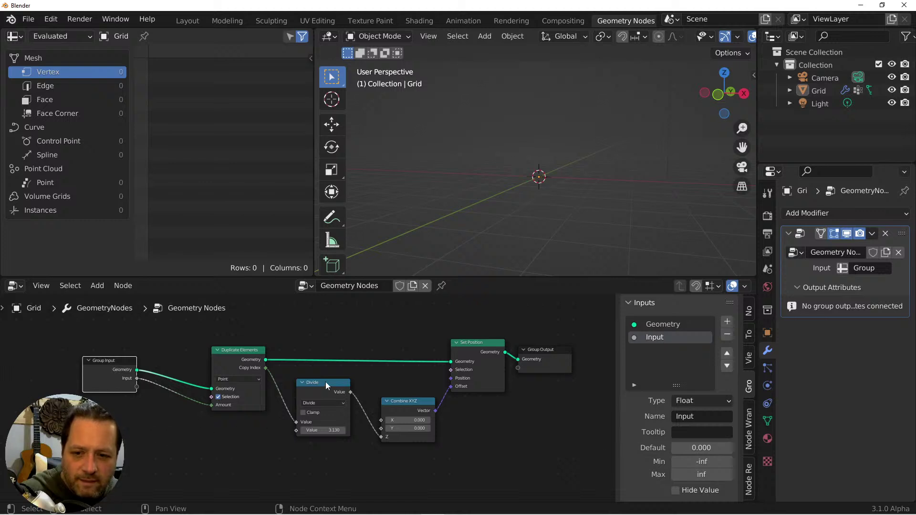
{"action": "key", "text": "shift+d"}
{"action": "left_click", "coordinate": [196, 390]}
{"action": "left_click", "coordinate": [193, 411]}
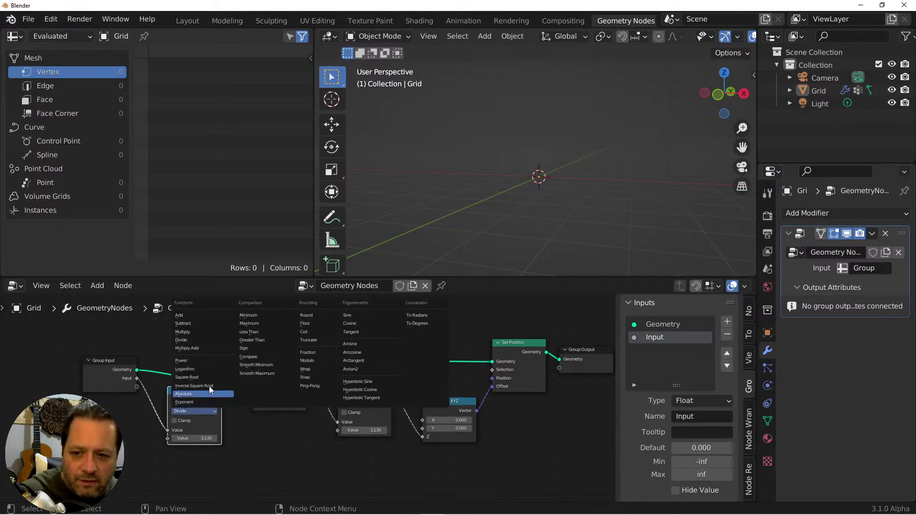
{"action": "left_click", "coordinate": [194, 333]}
{"action": "double_click", "coordinate": [200, 438]}
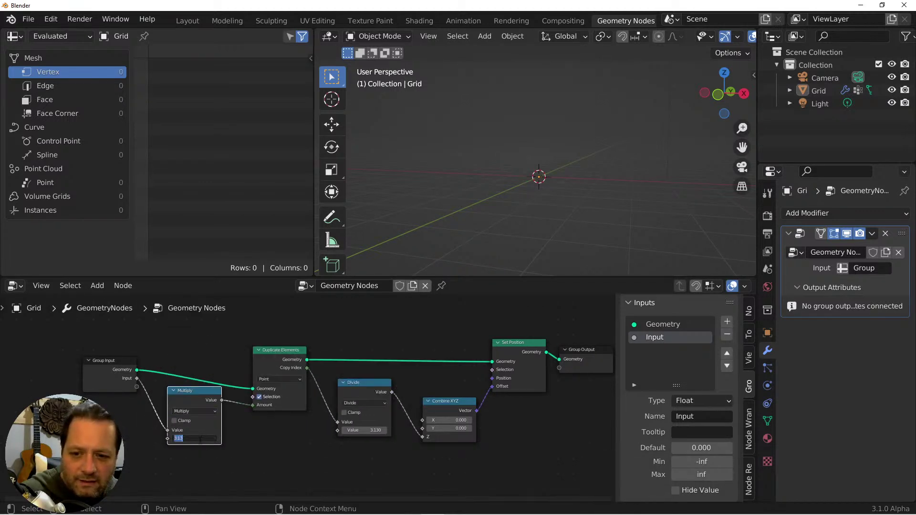
{"action": "type", "text": "10"}
{"action": "key", "text": "Return"}
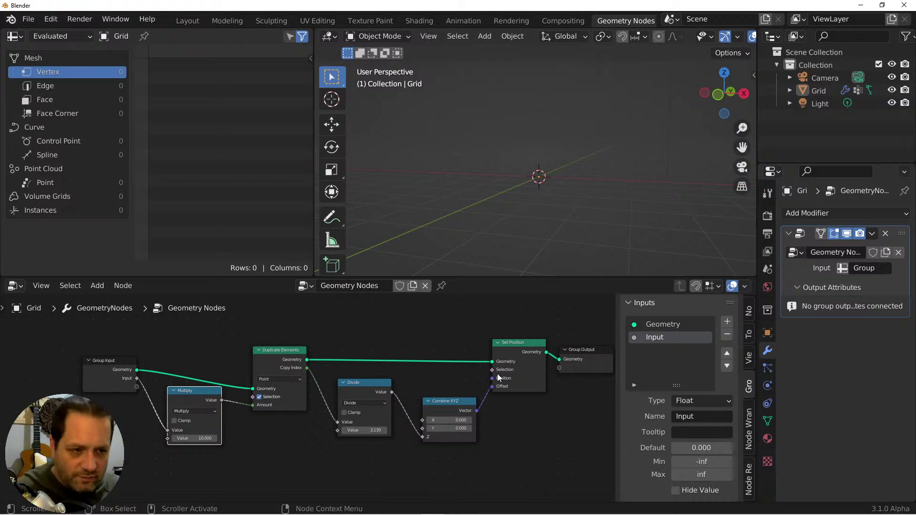
Merge the original Group Input geometry with the Set Position result through a Join Geometry node placed above Set Position, before Group Output.
{"action": "scroll", "coordinate": [459, 414], "scroll_direction": "down", "scroll_amount": 1}
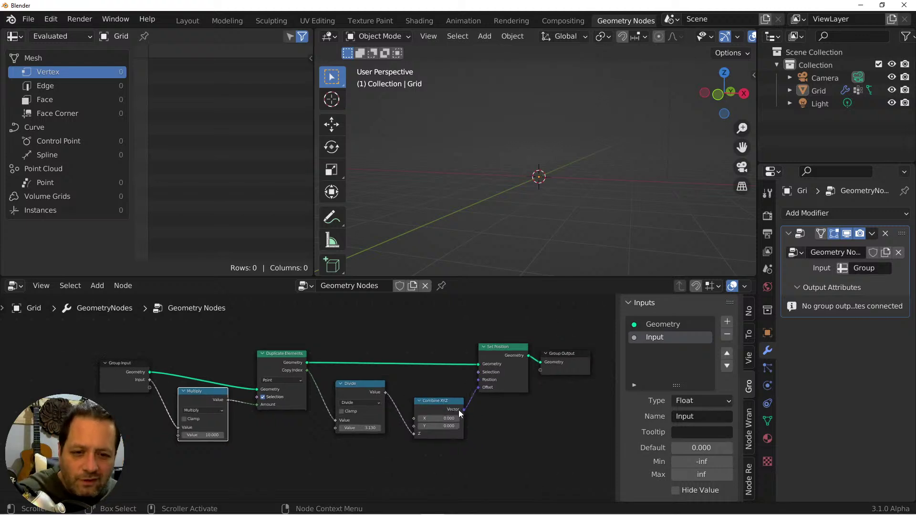
{"action": "scroll", "coordinate": [459, 410], "scroll_direction": "down", "scroll_amount": 1}
{"action": "left_click_drag", "start_coordinate": [530, 379], "coordinate": [559, 370]}
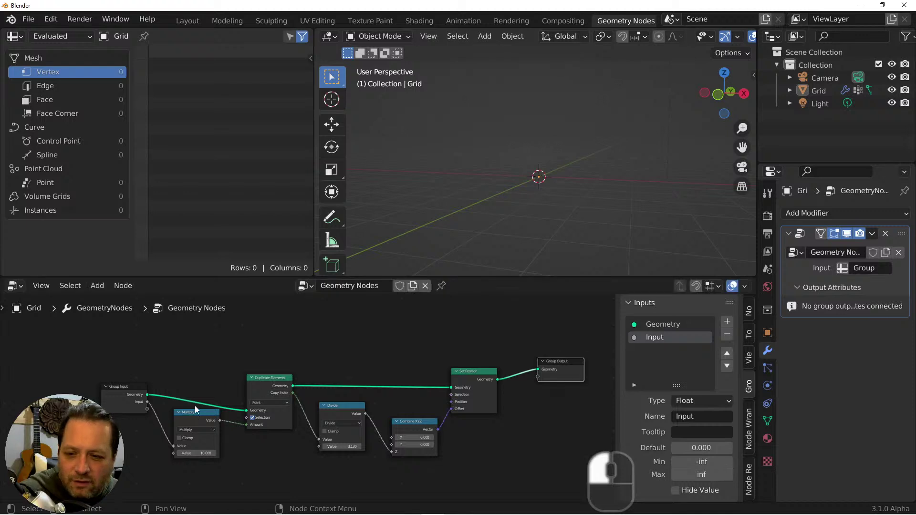
{"action": "right_click_drag", "start_coordinate": [118, 387], "coordinate": [263, 319], "text": "ctrl"}
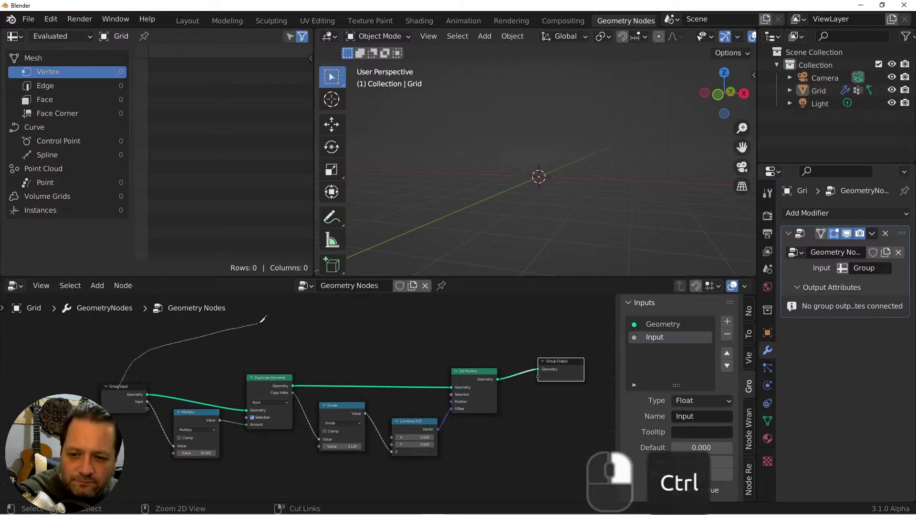
{"action": "right_click_drag", "start_coordinate": [122, 388], "coordinate": [467, 373], "text": "ctrl+shift"}
{"action": "left_click", "coordinate": [554, 382]}
{"action": "key", "text": "g"}
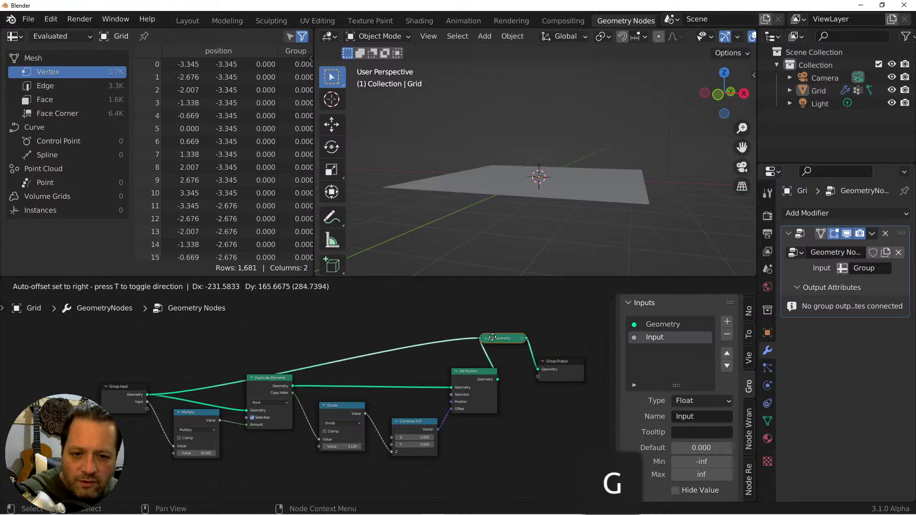
{"action": "left_click", "coordinate": [485, 340]}
Route the Group Input to Join Geometry link above the other nodes with a reroute, and align Group Output with Join Geometry.
{"action": "right_click_drag", "start_coordinate": [266, 367], "coordinate": [300, 325], "text": "shift"}
{"action": "key", "text": "g"}
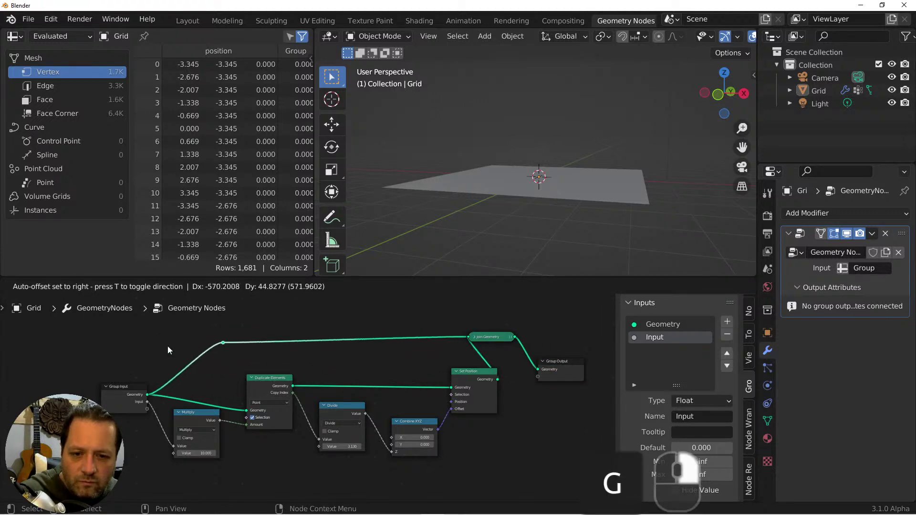
{"action": "left_click", "coordinate": [168, 345]}
{"action": "left_click", "coordinate": [565, 365]}
{"action": "key", "text": "g"}
{"action": "left_click", "coordinate": [575, 326]}
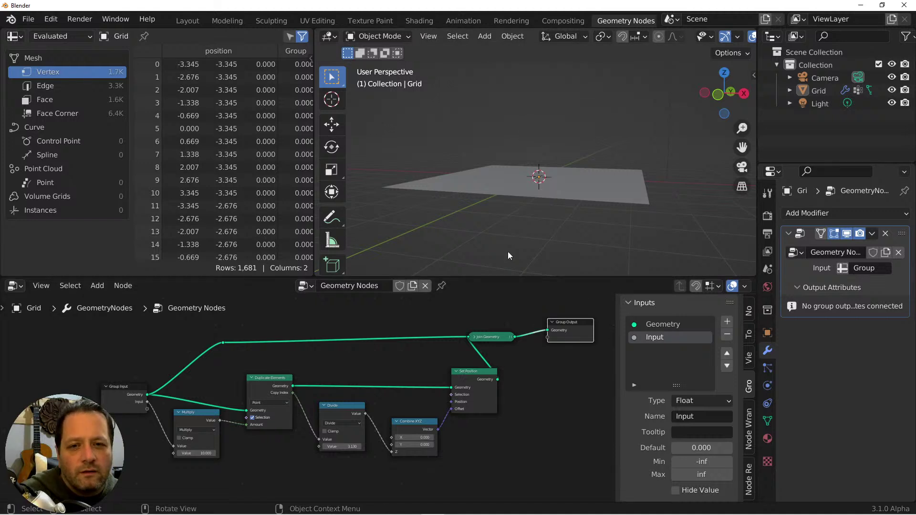
Select the grid in the viewport and switch it to Weight Paint mode.
{"action": "left_click", "coordinate": [508, 186]}
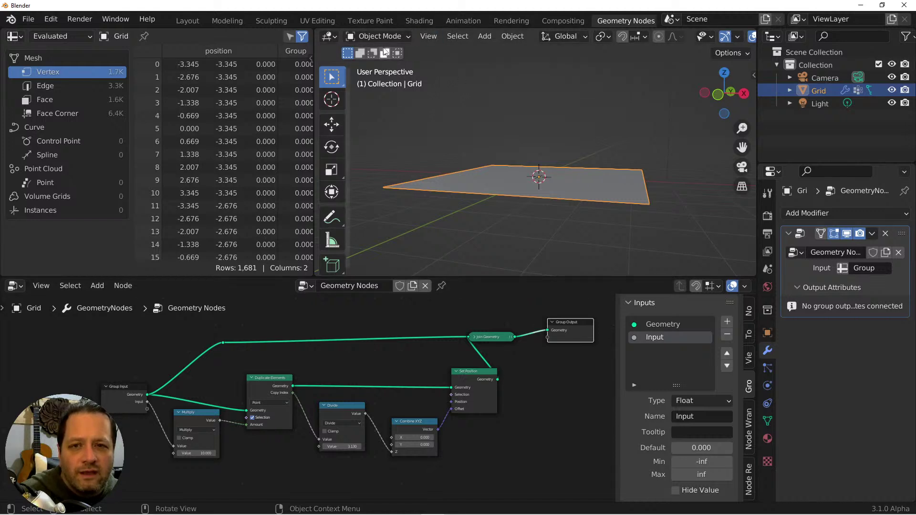
{"action": "middle_click_drag", "start_coordinate": [517, 151], "coordinate": [503, 188]}
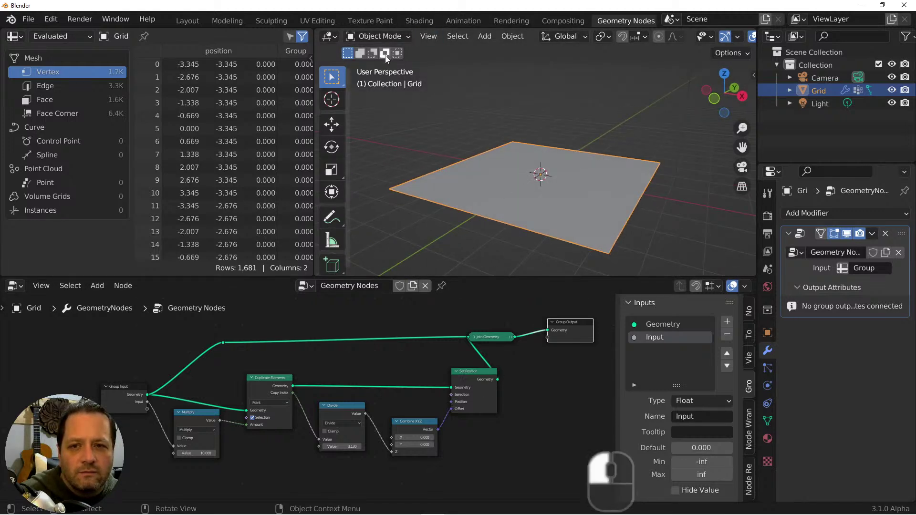
{"action": "left_click", "coordinate": [391, 38]}
{"action": "left_click", "coordinate": [385, 92]}
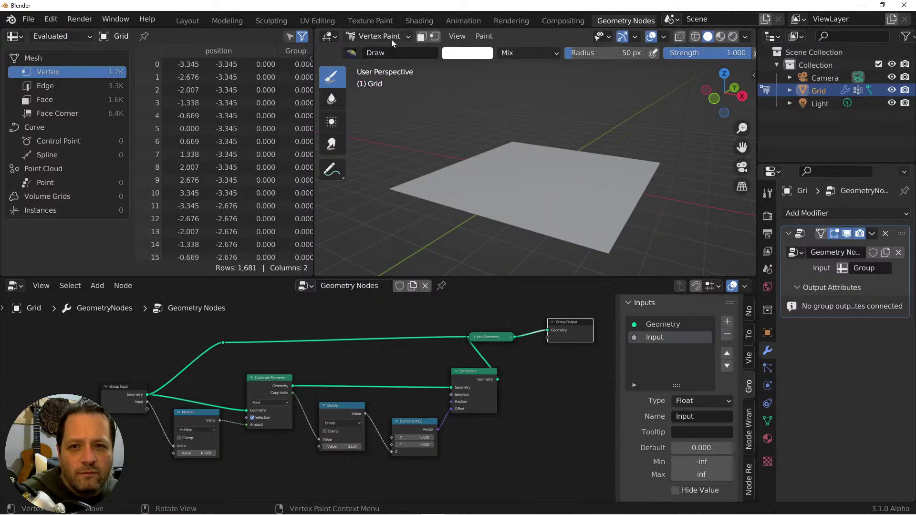
{"action": "left_click", "coordinate": [392, 39]}
{"action": "left_click", "coordinate": [393, 106]}
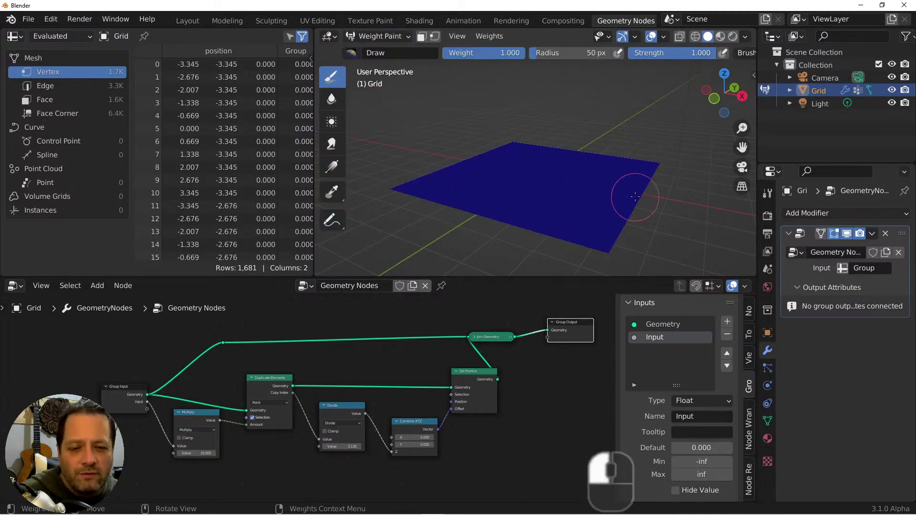
Paint strokes at weight 1.000 and strength 1.000 across the grid and along its edges.
{"action": "mouse_move", "coordinate": [670, 215]}
{"action": "left_mouse_down"}
{"action": "mouse_move", "coordinate": [411, 162]}
{"action": "mouse_move", "coordinate": [467, 107]}
{"action": "left_mouse_up"}
{"action": "left_click_drag", "start_coordinate": [442, 168], "coordinate": [410, 196]}
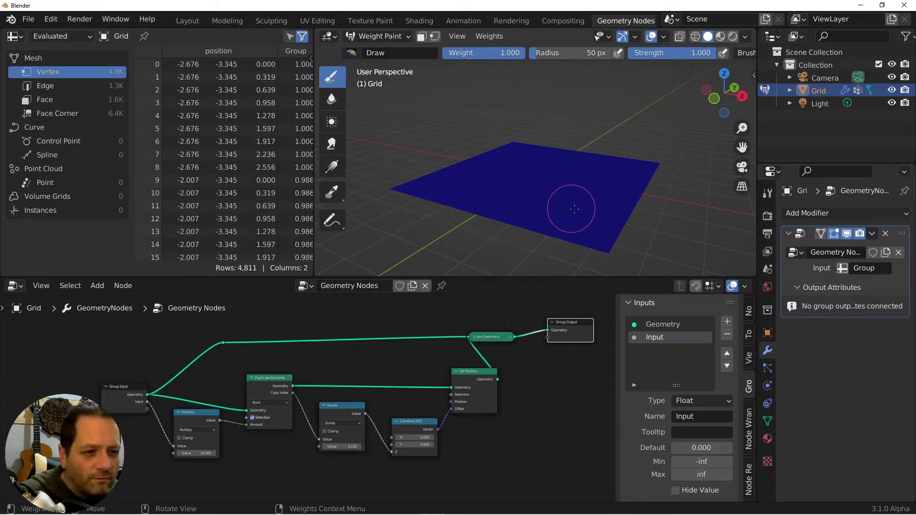
{"action": "mouse_move", "coordinate": [589, 194]}
{"action": "middle_mouse_down"}
{"action": "mouse_move", "coordinate": [592, 157]}
{"action": "mouse_move", "coordinate": [578, 225]}
{"action": "mouse_move", "coordinate": [554, 200]}
{"action": "mouse_move", "coordinate": [548, 206]}
{"action": "mouse_move", "coordinate": [607, 201]}
{"action": "middle_mouse_up"}
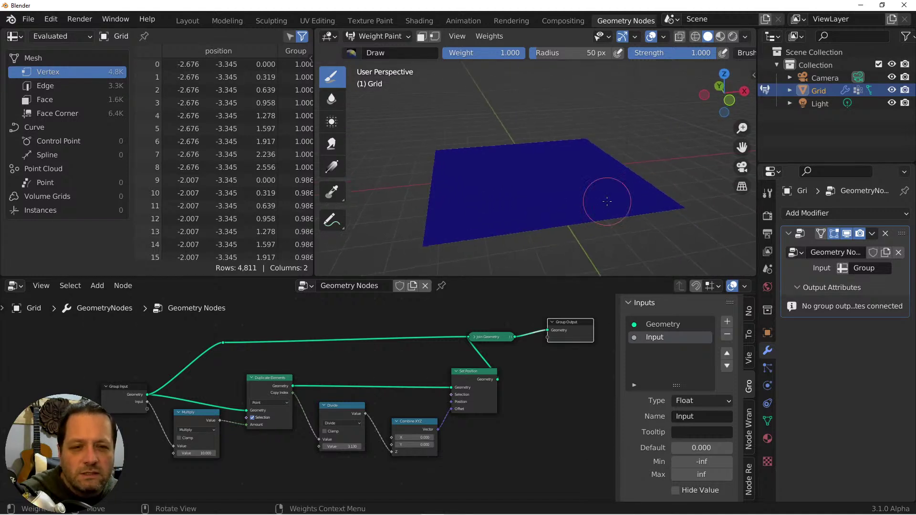
{"action": "left_click_drag", "start_coordinate": [475, 243], "coordinate": [433, 223]}
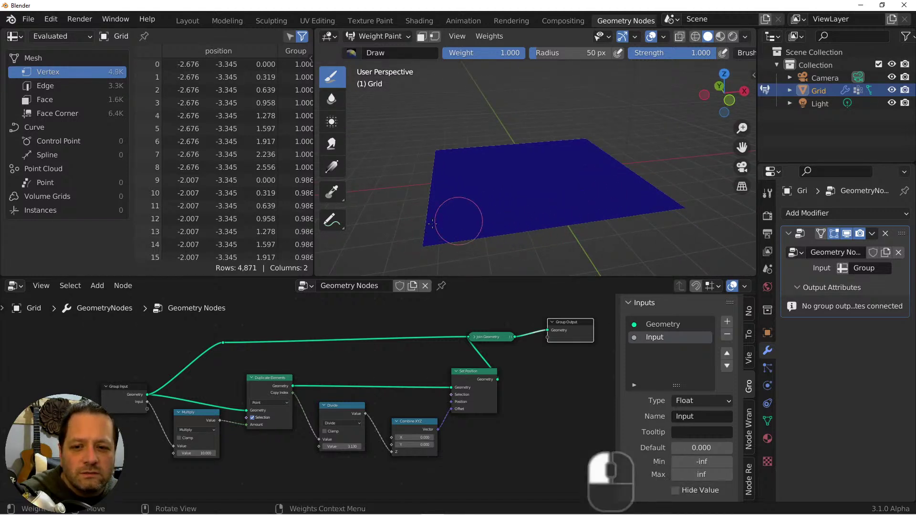
{"action": "left_click_drag", "start_coordinate": [598, 246], "coordinate": [598, 246]}
Assign weight 0.510 to all grid vertices in the existing vertex group in Edit Mode, and return to Weight Paint mode.
{"action": "left_click", "coordinate": [768, 417]}
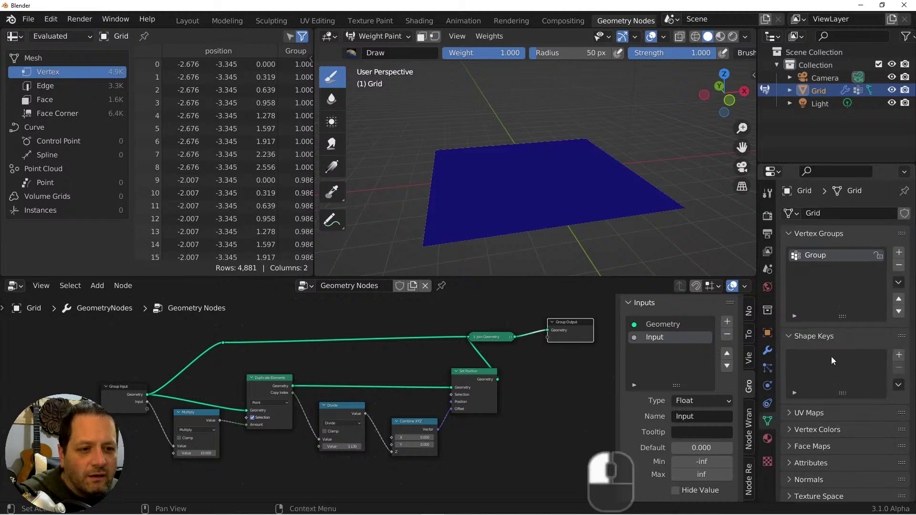
{"action": "key", "text": "Tab"}
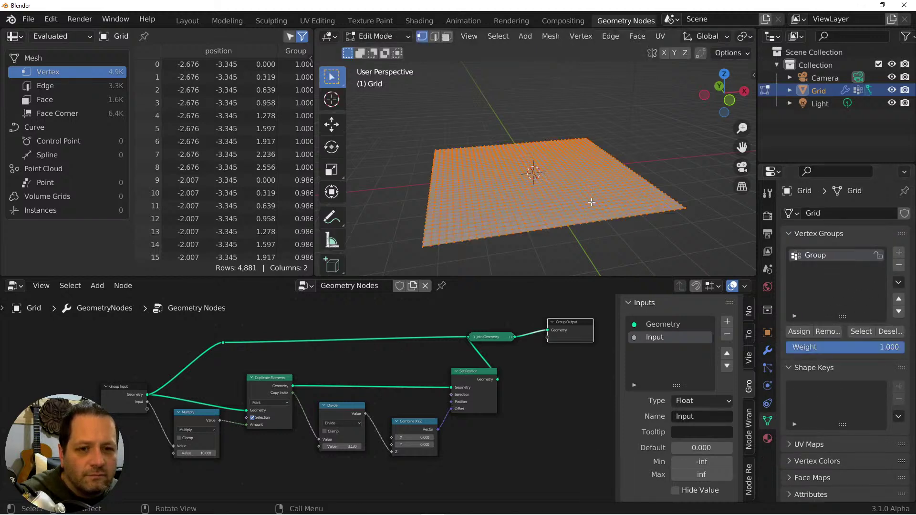
{"action": "left_click_drag", "start_coordinate": [836, 352], "coordinate": [839, 347]}
{"action": "left_click", "coordinate": [899, 252]}
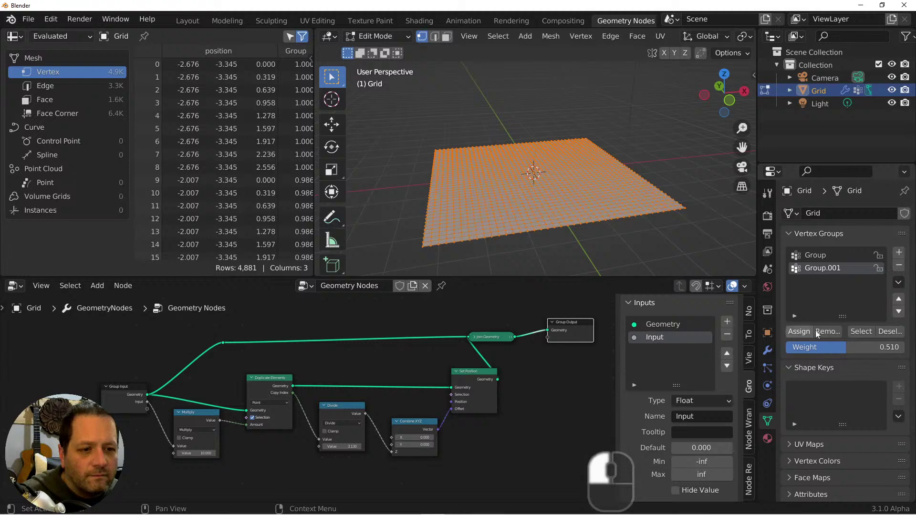
{"action": "left_click", "coordinate": [899, 266]}
{"action": "left_click", "coordinate": [798, 331]}
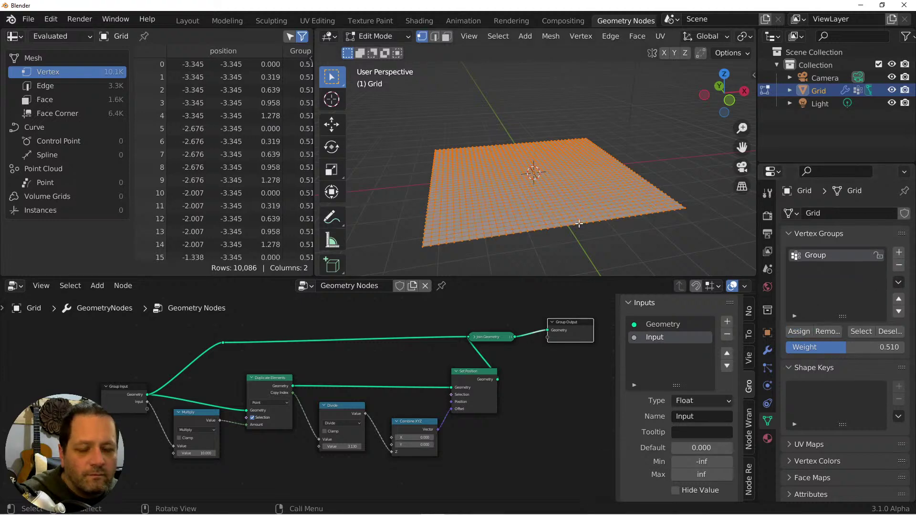
{"action": "key", "text": "Tab"}
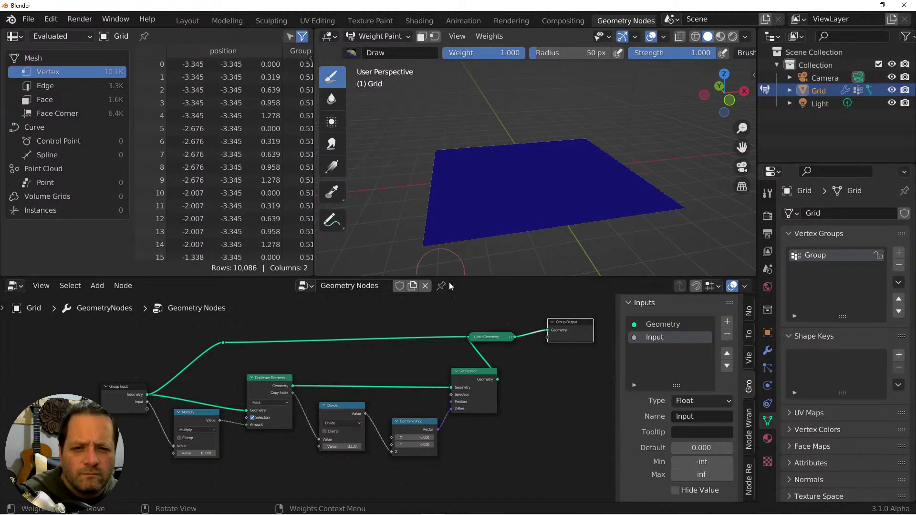
Turn off the geometry nodes modifier's display, and paint full weight on two opposite grid corners and in branching bands across the grid.
{"action": "key", "text": "ctrl"}
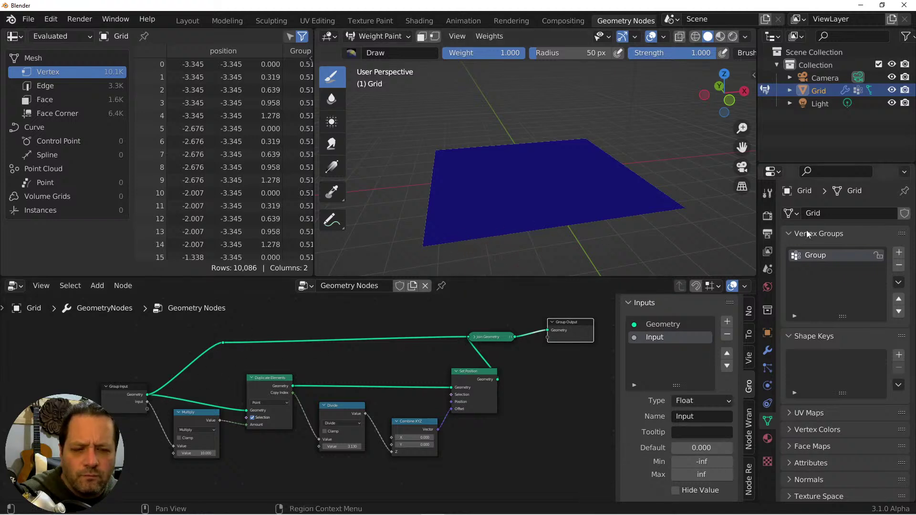
{"action": "left_click", "coordinate": [769, 350]}
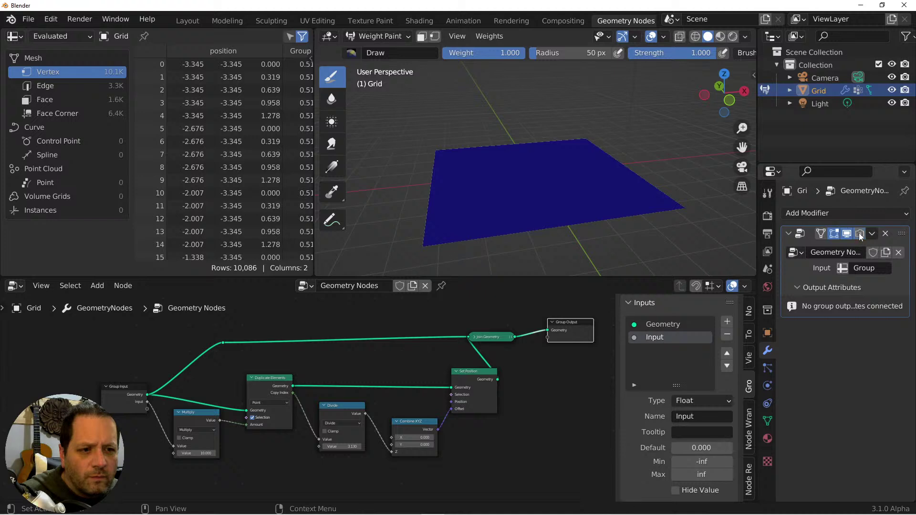
{"action": "left_click_drag", "start_coordinate": [859, 233], "coordinate": [812, 231]}
{"action": "left_click_drag", "start_coordinate": [432, 236], "coordinate": [450, 231]}
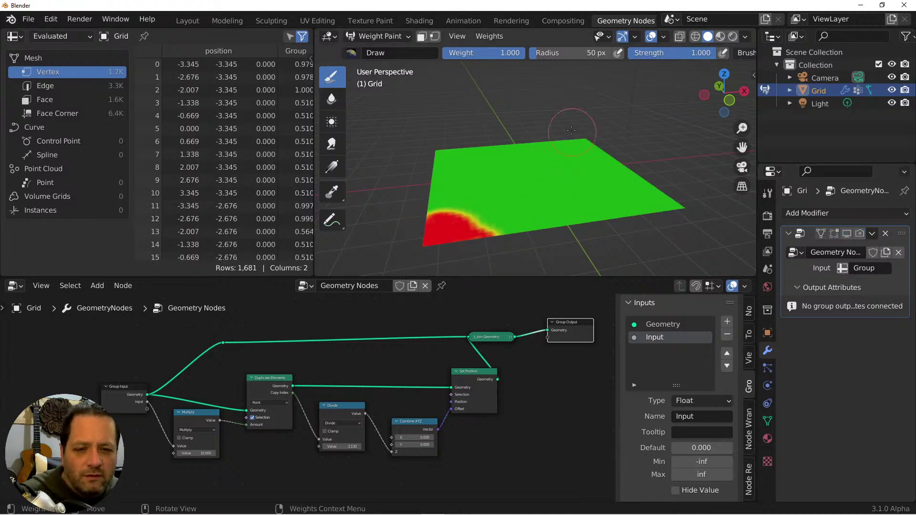
{"action": "mouse_move", "coordinate": [571, 130]}
{"action": "left_mouse_down"}
{"action": "mouse_move", "coordinate": [614, 141]}
{"action": "mouse_move", "coordinate": [601, 150]}
{"action": "left_mouse_up"}
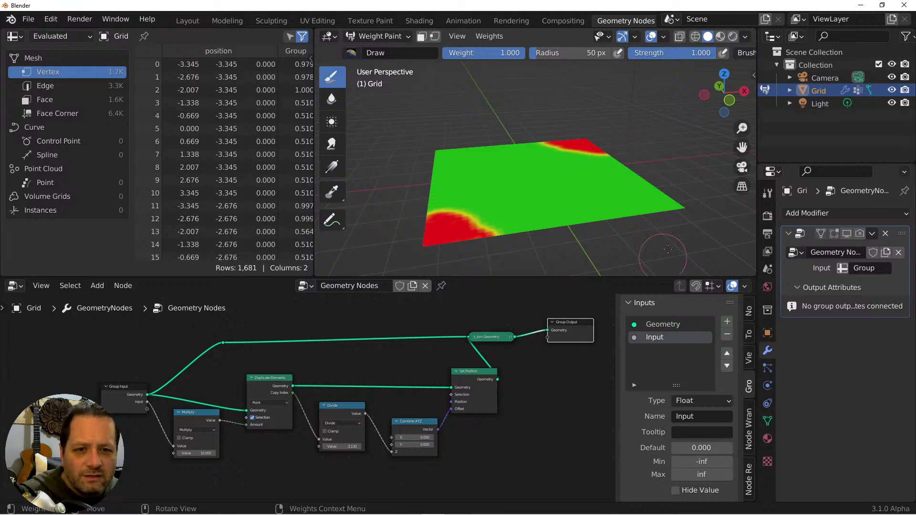
{"action": "left_click_drag", "start_coordinate": [602, 224], "coordinate": [433, 153]}
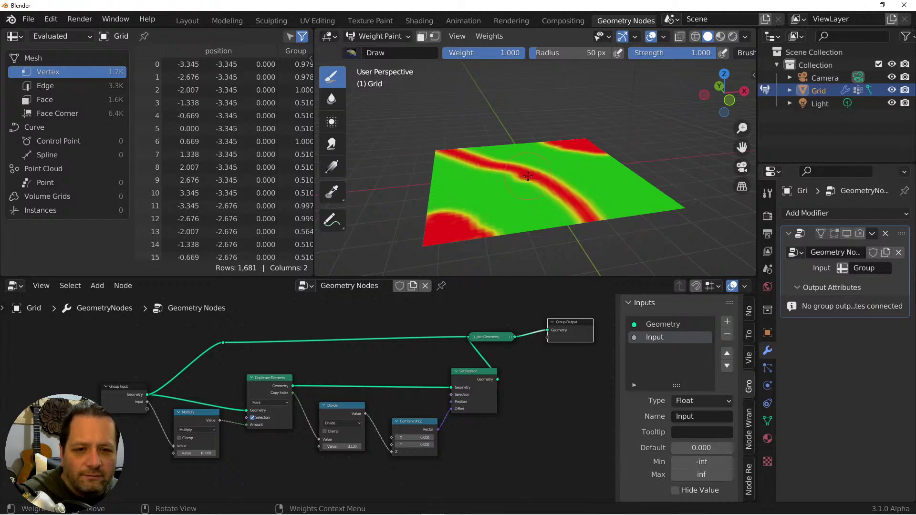
{"action": "left_click_drag", "start_coordinate": [528, 177], "coordinate": [684, 173]}
{"action": "left_click_drag", "start_coordinate": [627, 195], "coordinate": [625, 197]}
{"action": "left_click_drag", "start_coordinate": [526, 178], "coordinate": [357, 199]}
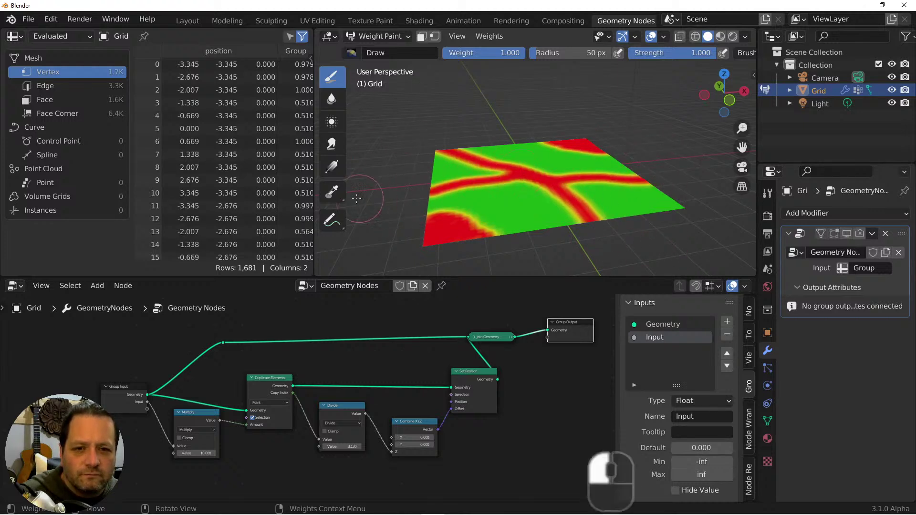
Turn the geometry nodes modifier's display back on, and cut the rerouted Group Input link to Join Geometry.
{"action": "key", "text": "Tab"}
{"action": "key", "text": "Tab"}
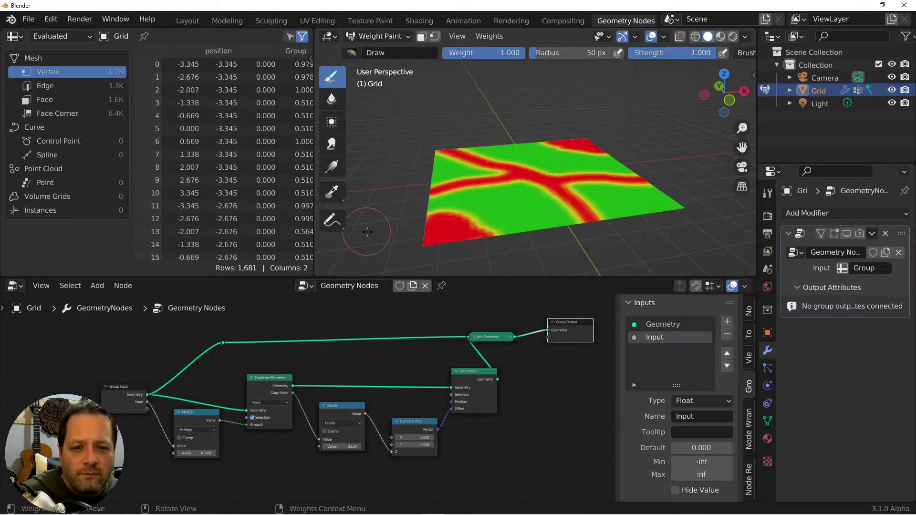
{"action": "left_click", "coordinate": [846, 233]}
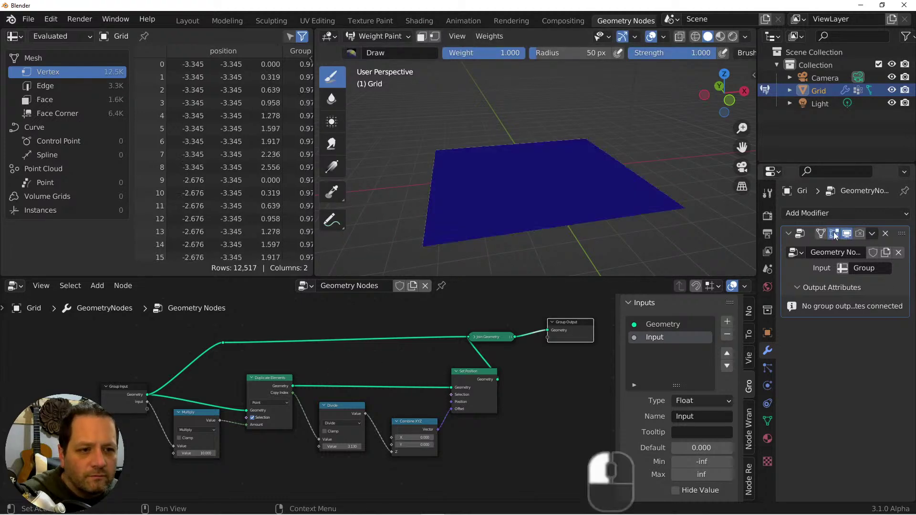
{"action": "middle_click_drag", "start_coordinate": [466, 356], "coordinate": [426, 350]}
{"action": "right_click_drag", "start_coordinate": [401, 342], "coordinate": [391, 328], "text": "ctrl"}
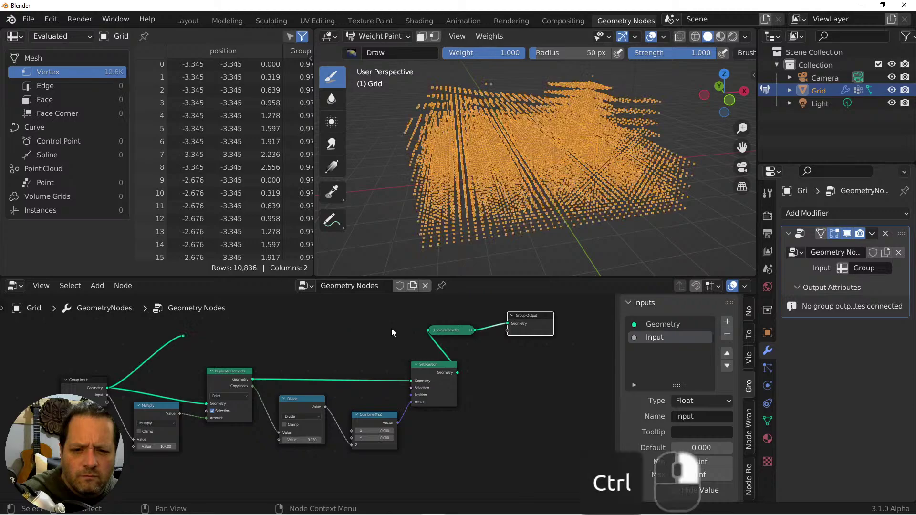
{"action": "middle_click_drag", "start_coordinate": [560, 208], "coordinate": [609, 178]}
{"action": "middle_click_drag", "start_coordinate": [576, 211], "coordinate": [591, 201]}
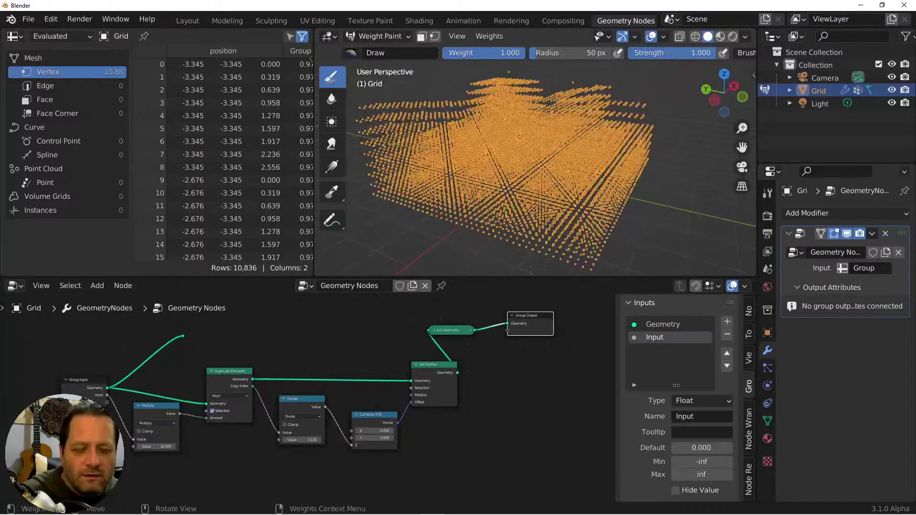
Make room after Set Position and insert an Instance on Points node between Set Position and Join Geometry.
{"action": "key", "text": "g"}
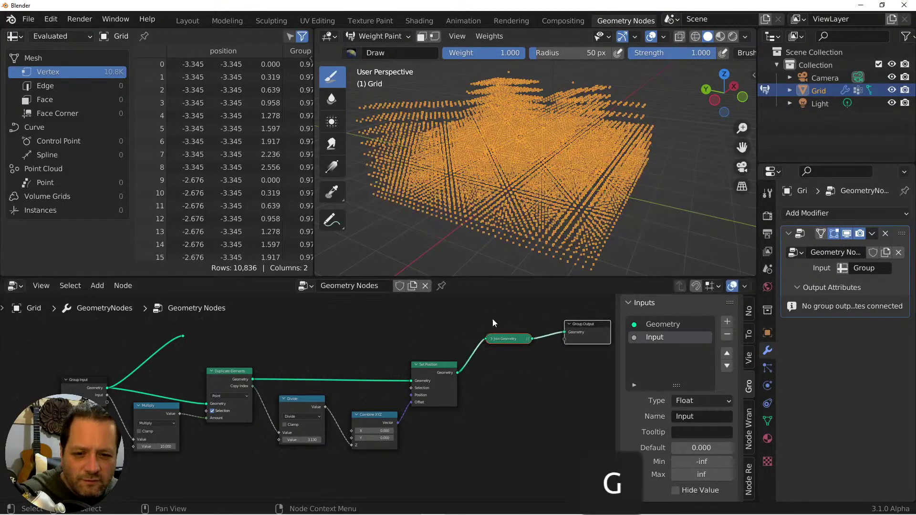
{"action": "left_click", "coordinate": [493, 319]}
{"action": "key", "text": "shift+a"}
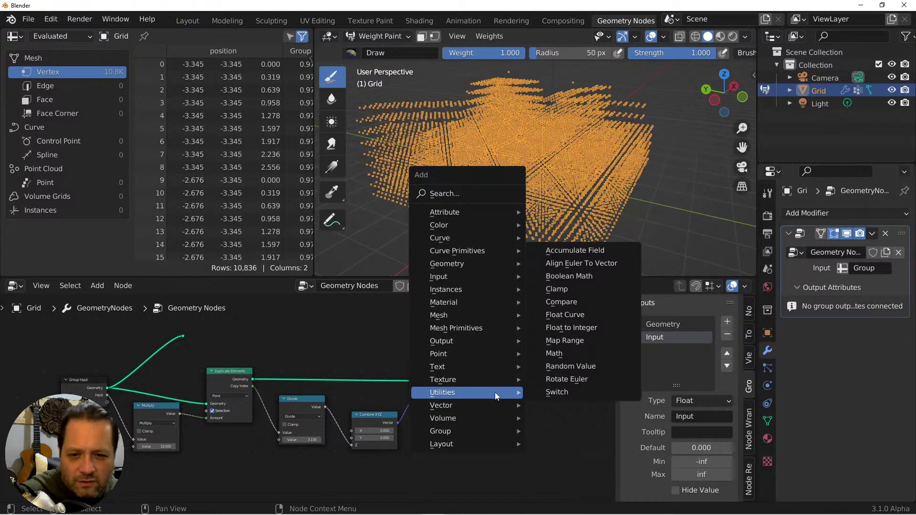
{"action": "mouse_move", "coordinate": [501, 289]}
{"action": "left_click", "coordinate": [571, 290]}
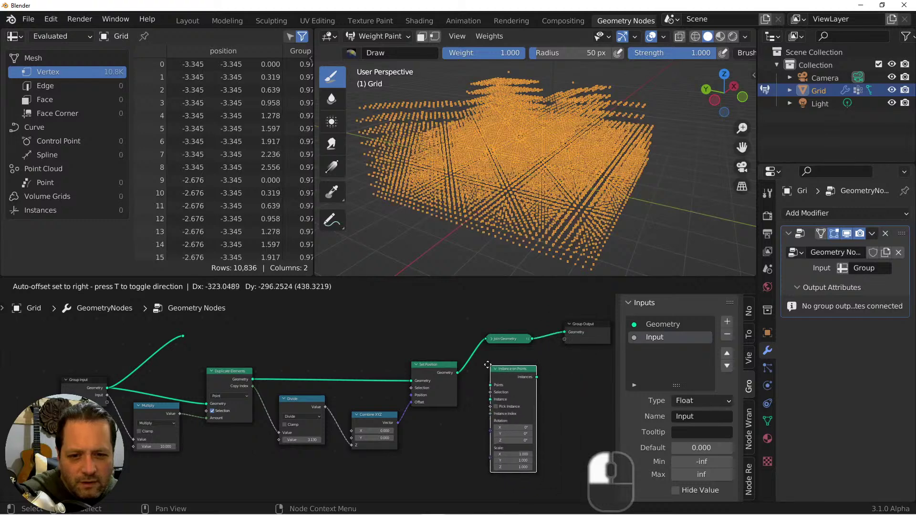
{"action": "left_click", "coordinate": [471, 354]}
Add an Ico Sphere node as the Instance of Instance on Points, and set its radius to 0.07 m.
{"action": "key", "text": "shift+a"}
{"action": "mouse_move", "coordinate": [438, 386]}
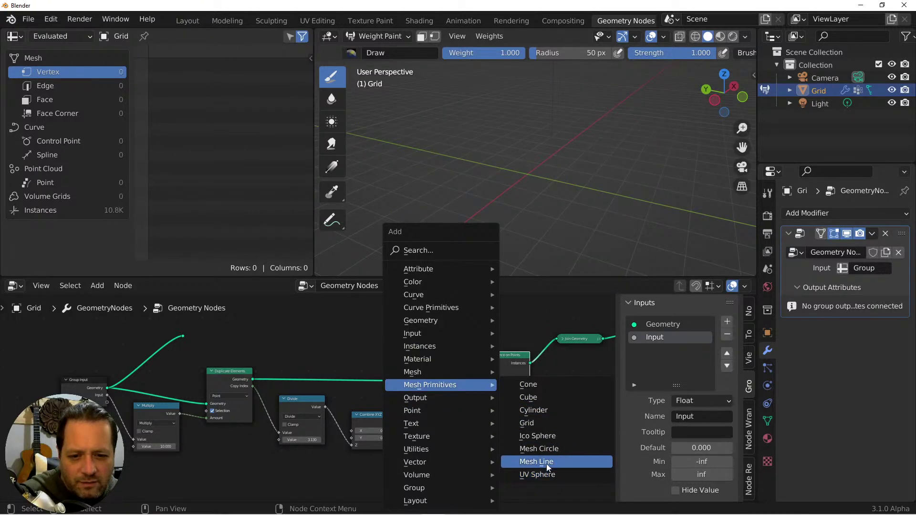
{"action": "left_click", "coordinate": [539, 436]}
{"action": "left_click", "coordinate": [392, 466]}
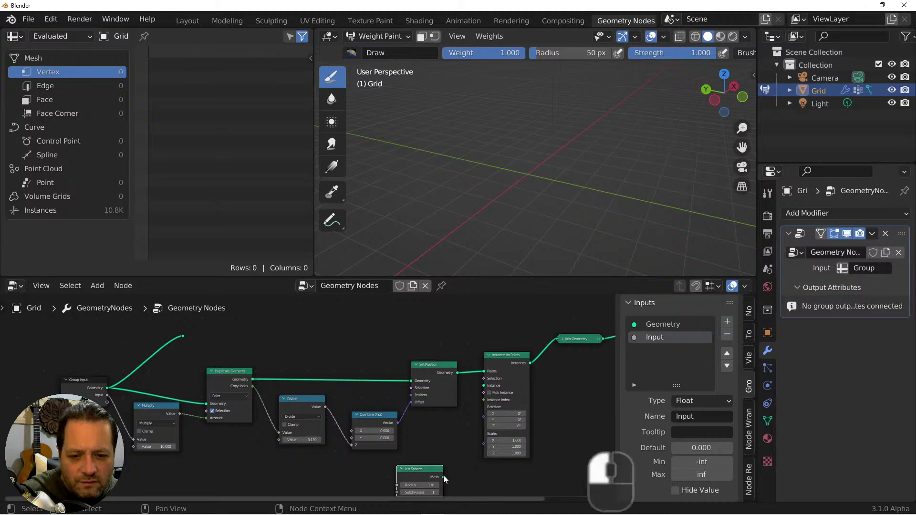
{"action": "left_click_drag", "start_coordinate": [443, 477], "coordinate": [483, 385]}
{"action": "scroll", "coordinate": [477, 434], "scroll_direction": "down", "scroll_amount": 4, "text": "shift"}
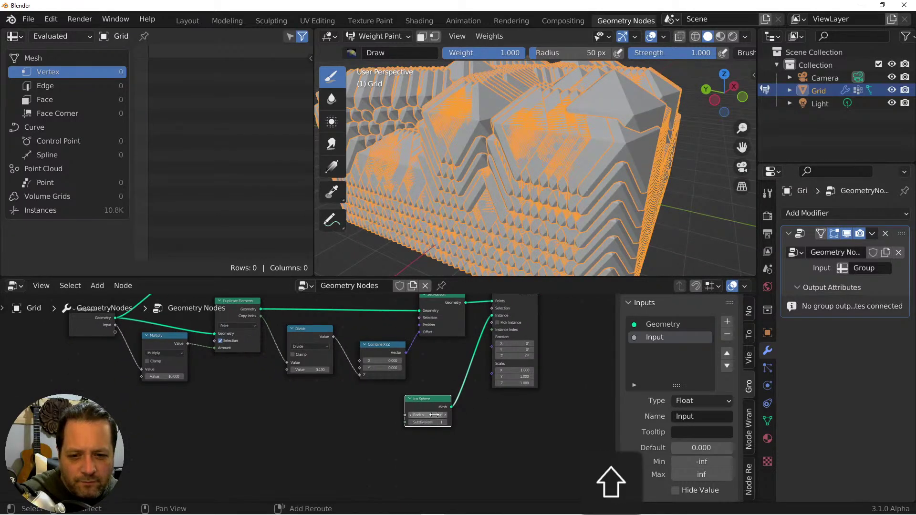
{"action": "mouse_move", "coordinate": [434, 416]}
{"action": "left_mouse_down"}
{"action": "mouse_move", "coordinate": [400, 415]}
{"action": "mouse_move", "coordinate": [439, 415]}
{"action": "mouse_move", "coordinate": [431, 424]}
{"action": "left_mouse_up"}
Insert a Transform node between Ico Sphere and Instance on Points, and increase its Z scale to stretch the spheres vertically.
{"action": "key", "text": "shift+a"}
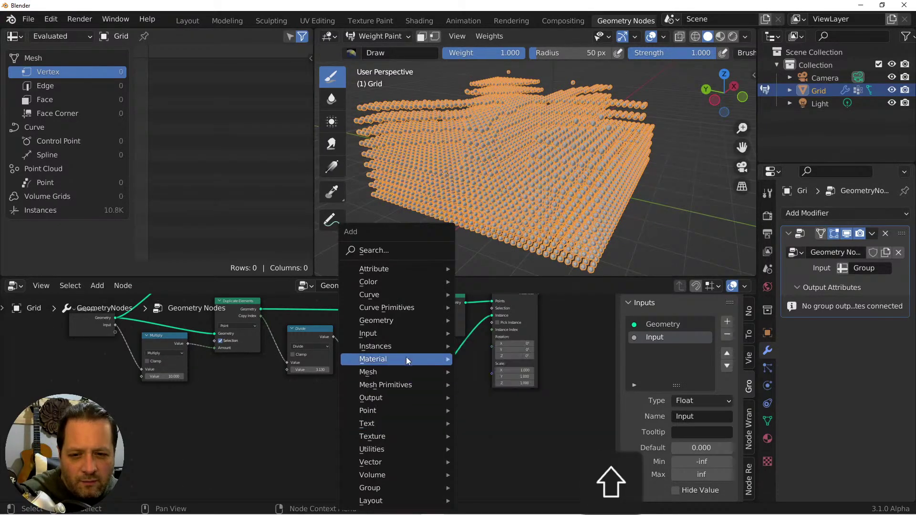
{"action": "mouse_move", "coordinate": [394, 322]}
{"action": "left_click", "coordinate": [492, 449]}
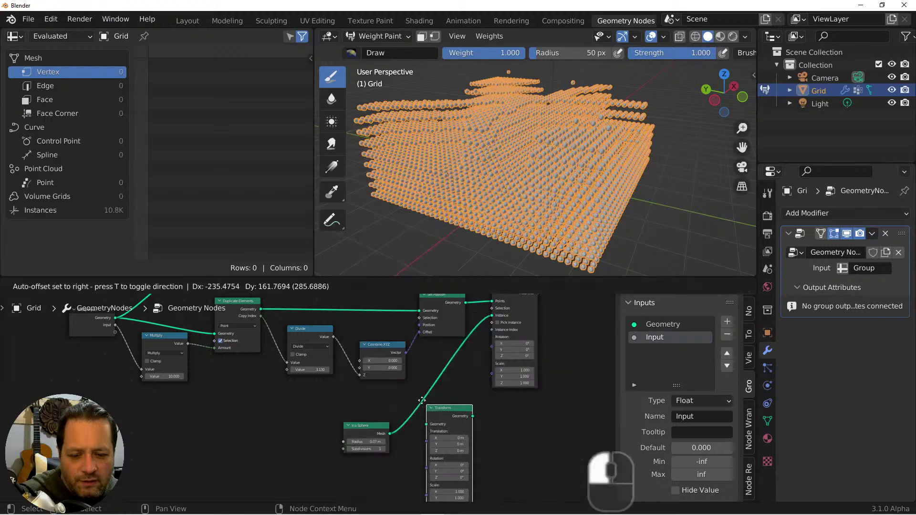
{"action": "left_click", "coordinate": [430, 421]}
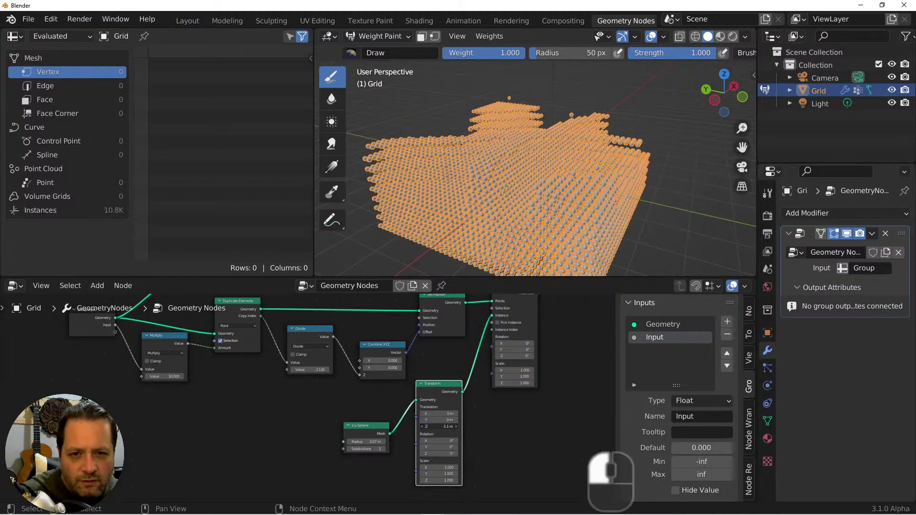
{"action": "key", "text": "ctrl+z"}
{"action": "left_click_drag", "start_coordinate": [496, 451], "coordinate": [428, 395]}
{"action": "left_click_drag", "start_coordinate": [449, 489], "coordinate": [496, 489]}
Raise the Multiply node's value to about 11.3 and inspect the stacked instances from several sides.
{"action": "middle_click_drag", "start_coordinate": [602, 76], "coordinate": [460, 126]}
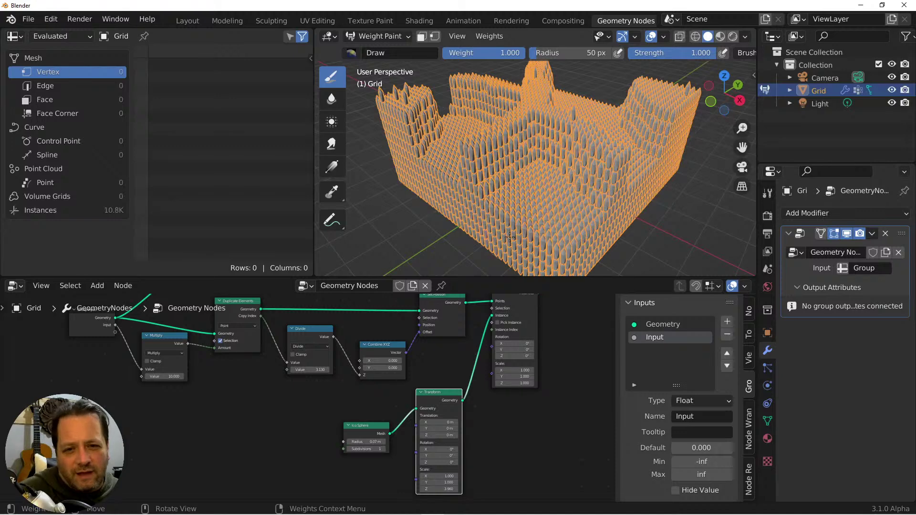
{"action": "mouse_move", "coordinate": [165, 377]}
{"action": "left_mouse_down"}
{"action": "mouse_move", "coordinate": [190, 377]}
{"action": "mouse_move", "coordinate": [183, 377]}
{"action": "left_mouse_up"}
{"action": "middle_click_drag", "start_coordinate": [543, 192], "coordinate": [472, 139]}
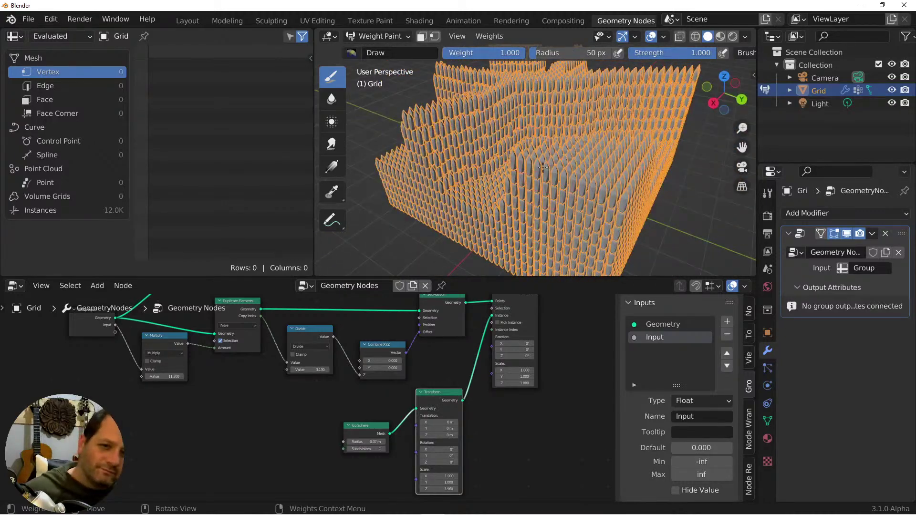
{"action": "middle_click_drag", "start_coordinate": [543, 168], "coordinate": [582, 174], "text": "shift"}
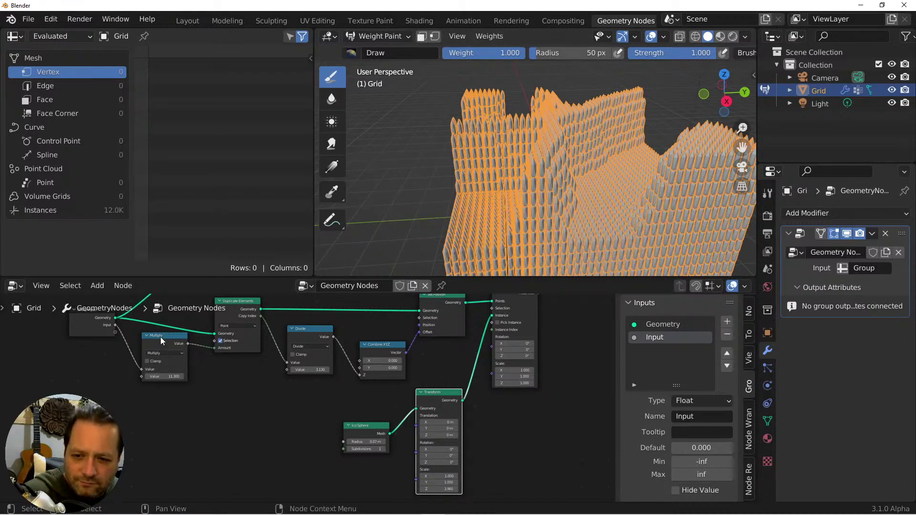
Replace the Multiply node with a Voronoi Texture whose Distance output drives the Duplicate Elements Amount.
{"action": "left_click_drag", "start_coordinate": [160, 337], "coordinate": [162, 370]}
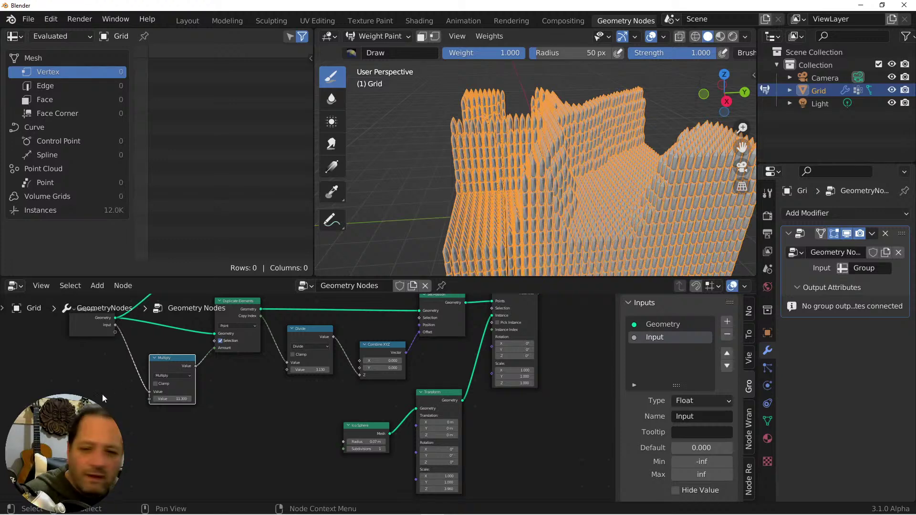
{"action": "left_click", "coordinate": [175, 363]}
{"action": "key", "text": "x"}
{"action": "key", "text": "shift+a"}
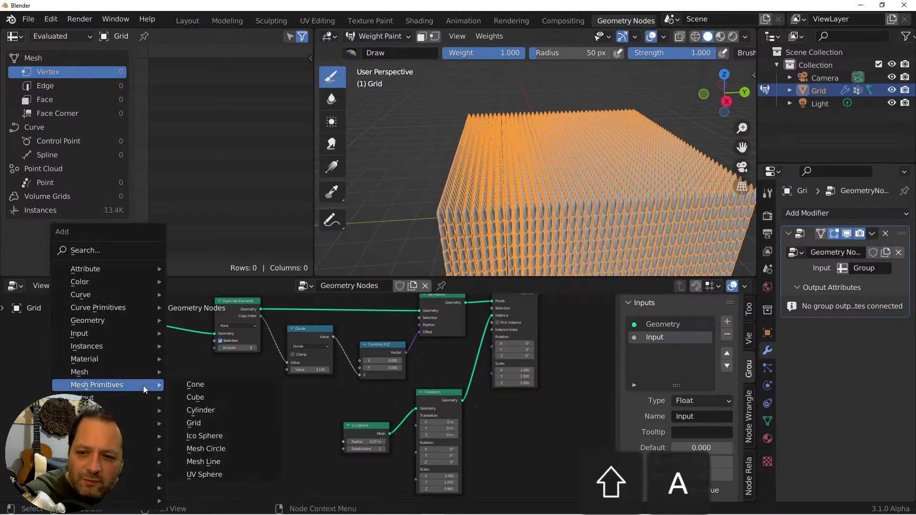
{"action": "mouse_move", "coordinate": [144, 437]}
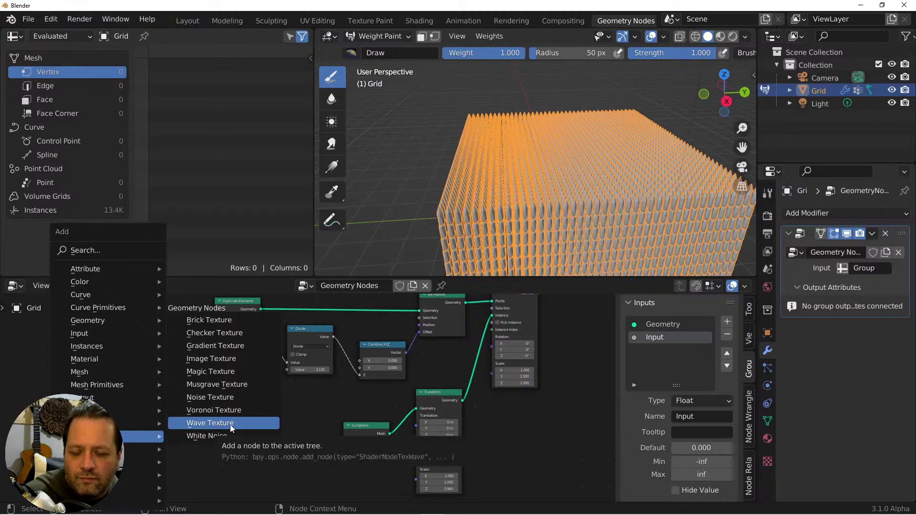
{"action": "left_click", "coordinate": [226, 410]}
{"action": "left_click", "coordinate": [86, 376]}
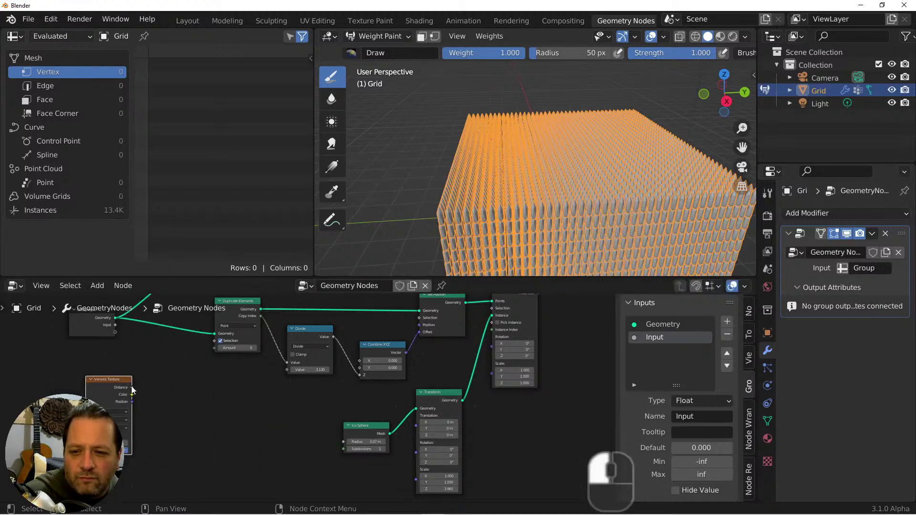
{"action": "left_click_drag", "start_coordinate": [132, 387], "coordinate": [215, 349]}
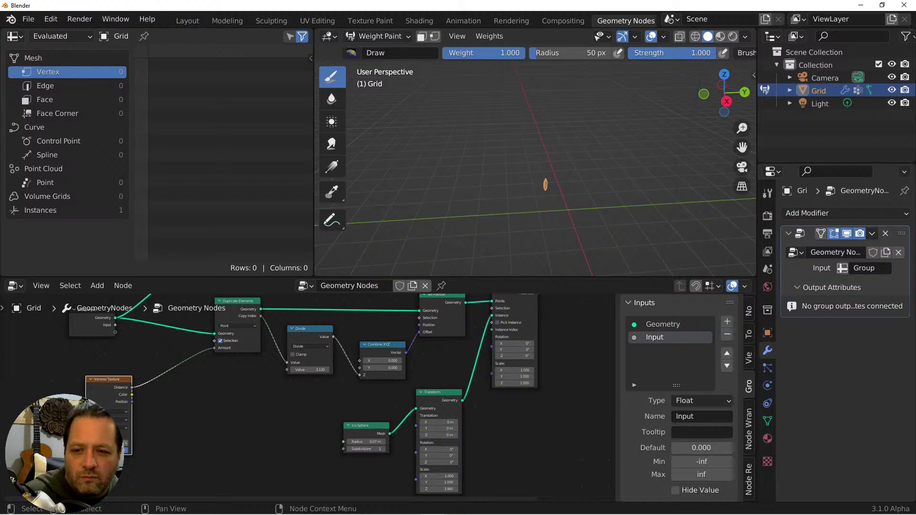
Duplicate the Divide node, switch the copy to Multiply, and insert it between Voronoi Texture's Distance and Duplicate Elements' Amount.
{"action": "middle_click_drag", "start_coordinate": [171, 379], "coordinate": [261, 380], "text": "shift"}
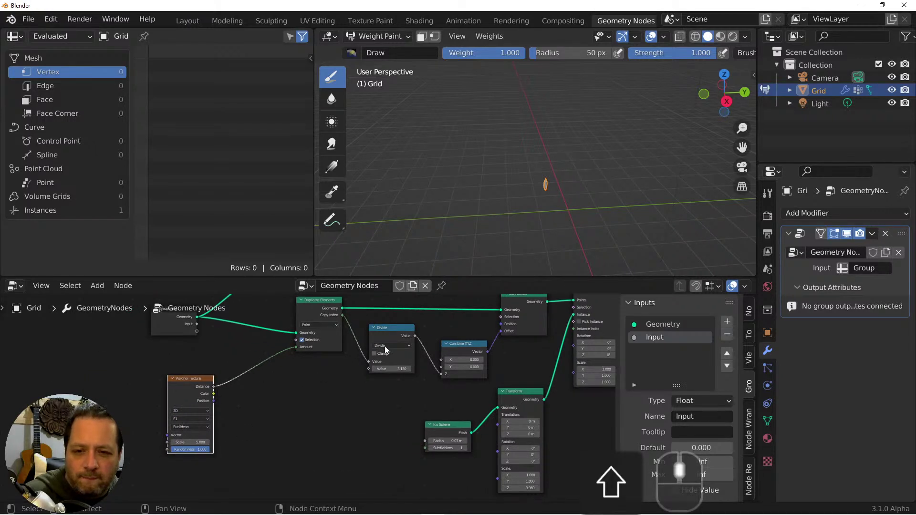
{"action": "left_click", "coordinate": [396, 330]}
{"action": "key", "text": "shift+d"}
{"action": "left_click", "coordinate": [274, 387]}
{"action": "left_click", "coordinate": [279, 399]}
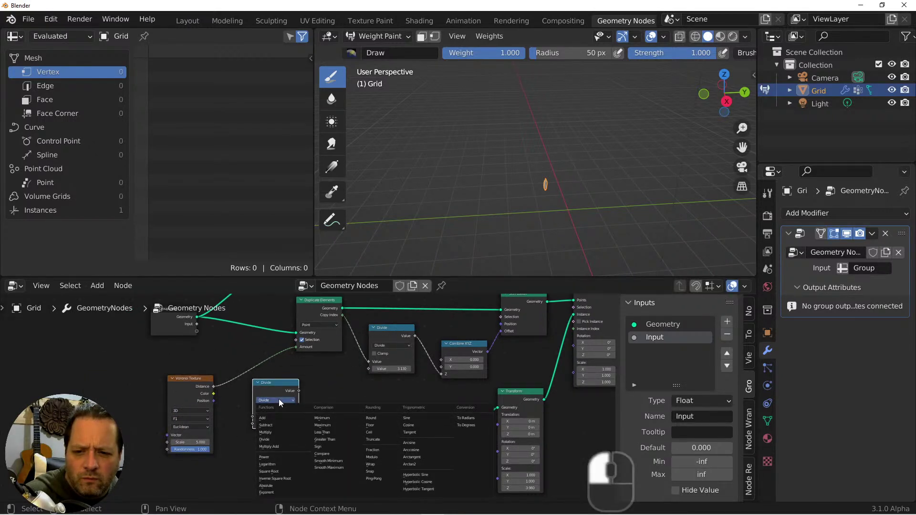
{"action": "left_click", "coordinate": [276, 433]}
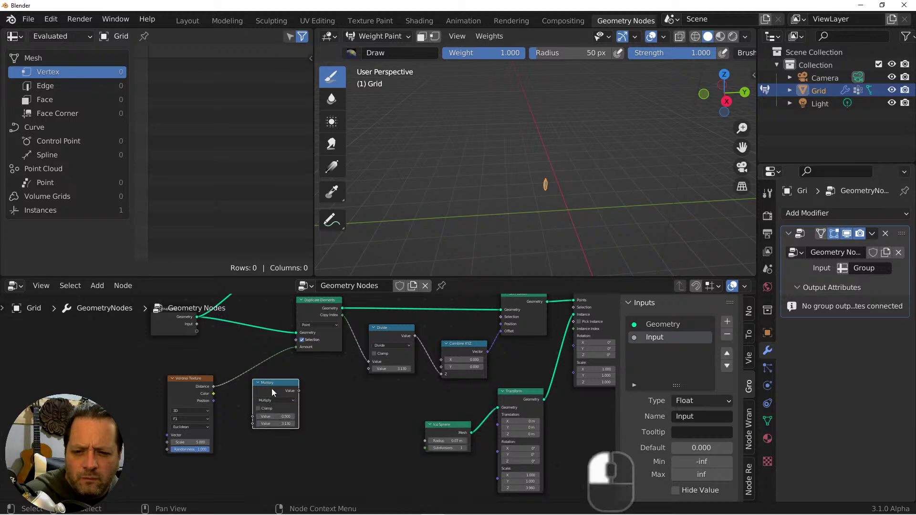
{"action": "left_click_drag", "start_coordinate": [271, 388], "coordinate": [259, 363]}
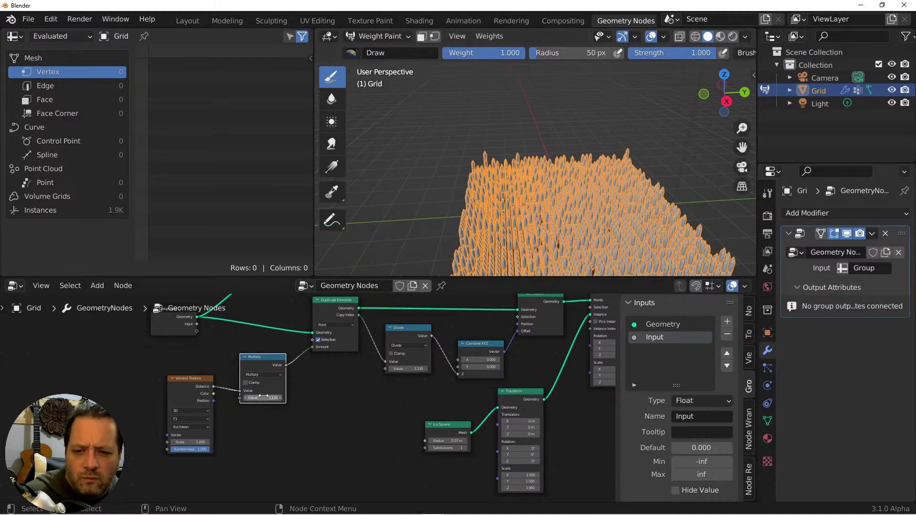
Set the new Multiply node's value to 3.410 and the Voronoi Texture's Scale to 1.100.
{"action": "mouse_move", "coordinate": [263, 397]}
{"action": "left_mouse_down"}
{"action": "mouse_move", "coordinate": [312, 397]}
{"action": "mouse_move", "coordinate": [266, 397]}
{"action": "left_mouse_up"}
{"action": "left_click_drag", "start_coordinate": [191, 442], "coordinate": [159, 442]}
{"action": "middle_click_drag", "start_coordinate": [482, 229], "coordinate": [668, 91]}
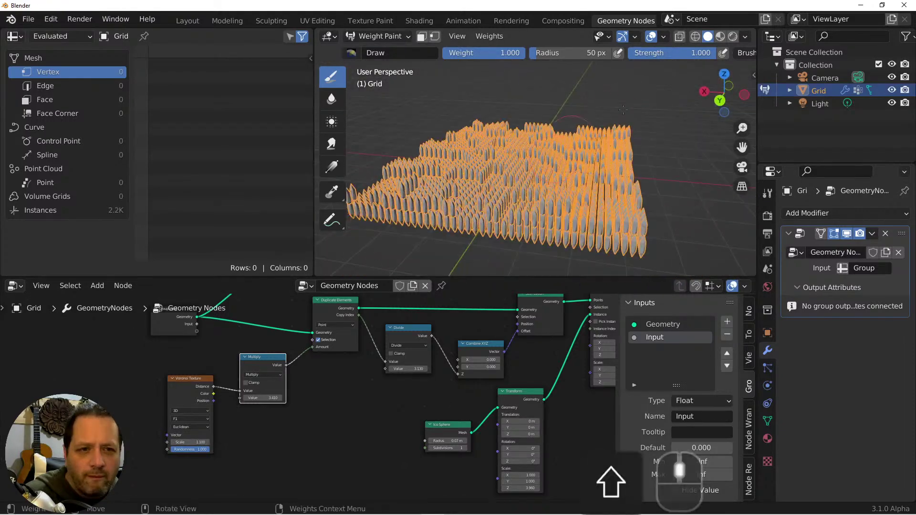
Show the viewport in rendered shading, switch the grid from Weight Paint to Object Mode, and deselect it.
{"action": "left_click", "coordinate": [732, 37]}
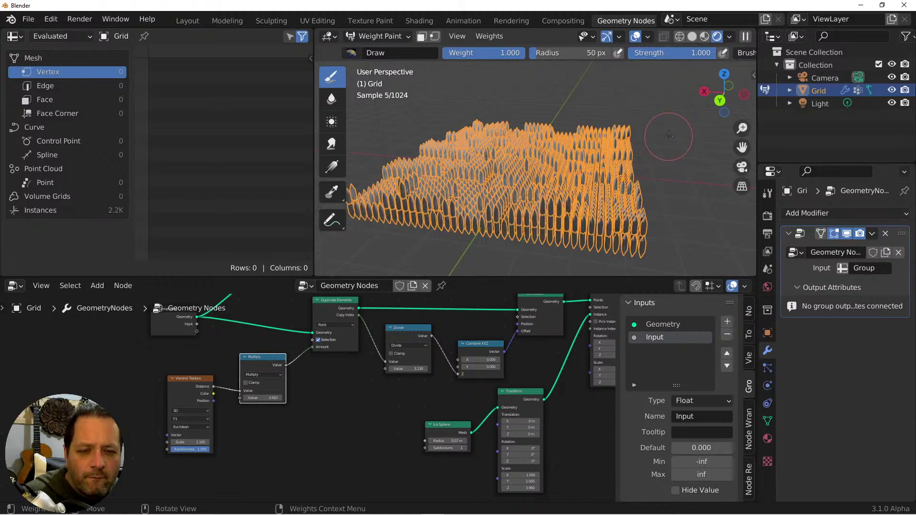
{"action": "left_click", "coordinate": [372, 38]}
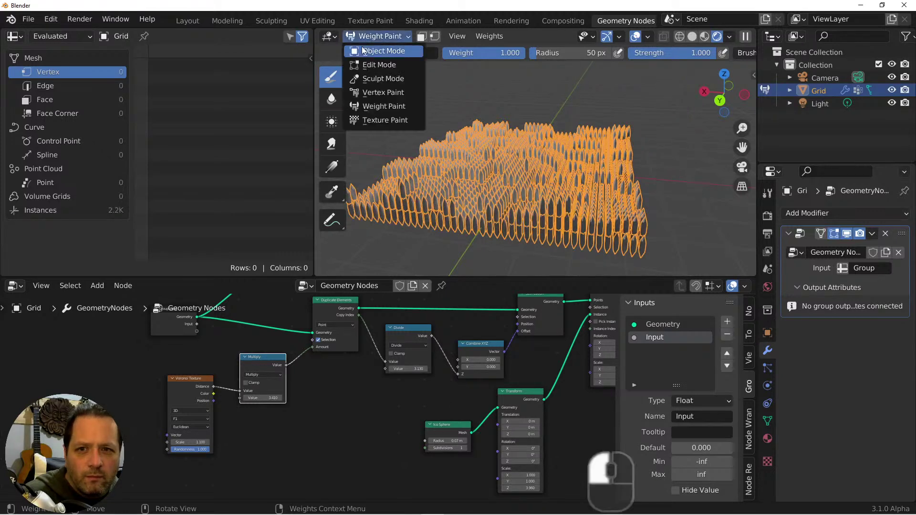
{"action": "left_click", "coordinate": [364, 51]}
{"action": "left_click", "coordinate": [573, 107]}
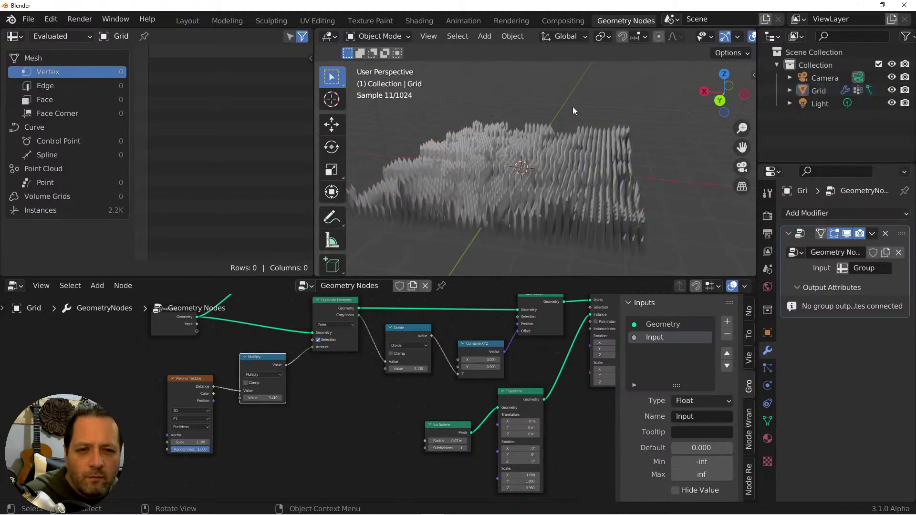
Inspect the rendered stacks of spheres from several sides, return to solid shading, and look at them again up close.
{"action": "middle_click_drag", "start_coordinate": [573, 107], "coordinate": [554, 180]}
{"action": "scroll", "coordinate": [541, 177], "scroll_direction": "up", "scroll_amount": 3}
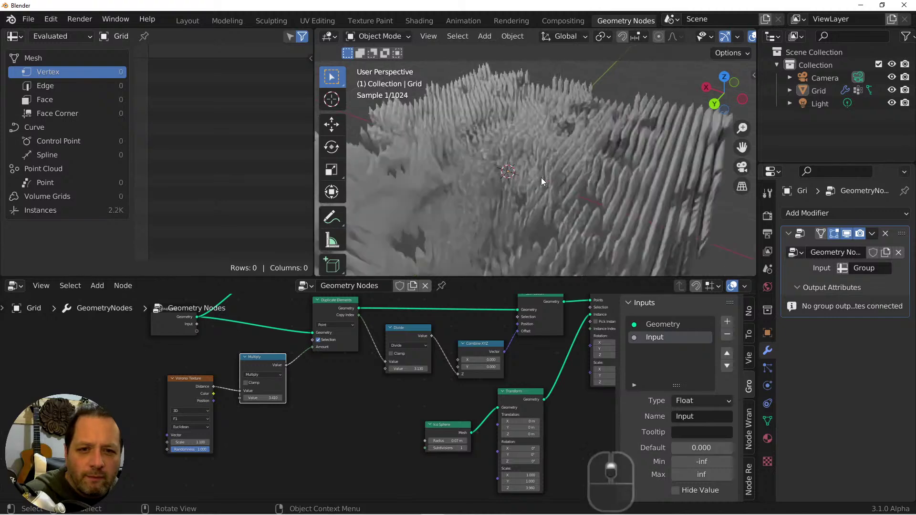
{"action": "middle_click_drag", "start_coordinate": [479, 197], "coordinate": [687, 48]}
{"action": "scroll", "coordinate": [722, 48], "scroll_direction": "down", "scroll_amount": 4}
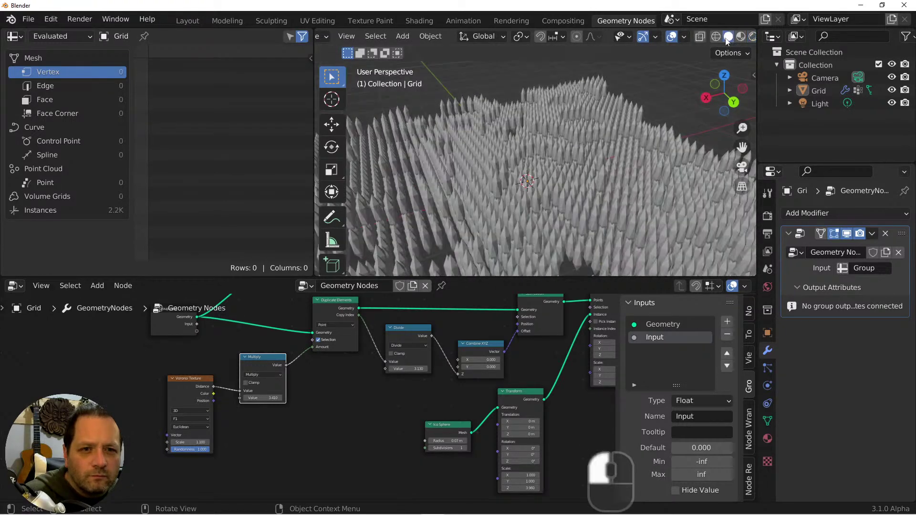
{"action": "scroll", "coordinate": [567, 140], "scroll_direction": "up", "scroll_amount": 2}
{"action": "middle_click_drag", "start_coordinate": [578, 141], "coordinate": [600, 103]}
{"action": "scroll", "coordinate": [483, 256], "scroll_direction": "up", "scroll_amount": 2}
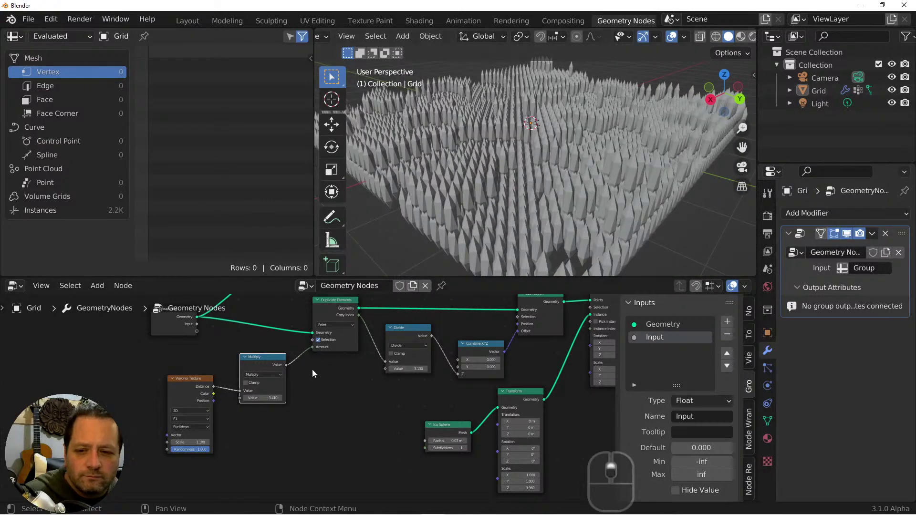
Subdivide the grid mesh twice in Edit Mode and return to Object Mode.
{"action": "middle_click_drag", "start_coordinate": [273, 342], "coordinate": [255, 363], "text": "shift"}
{"action": "key", "text": "Tab"}
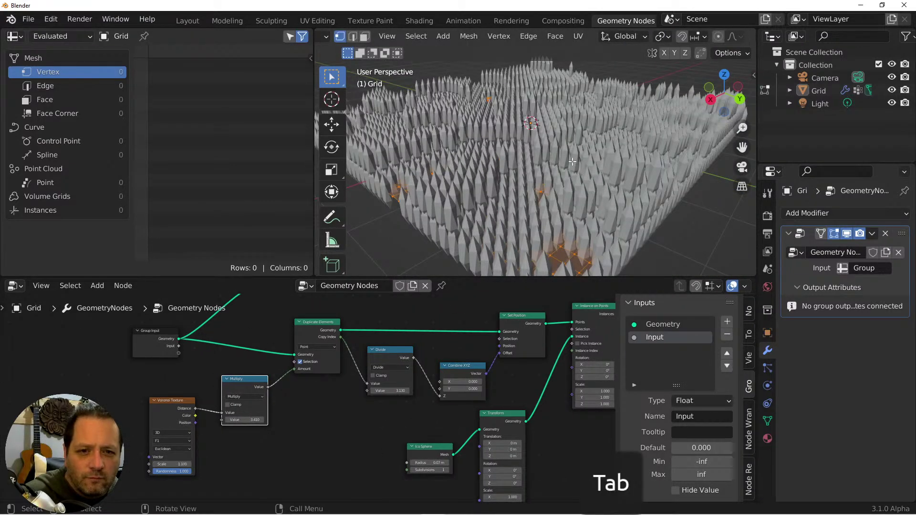
{"action": "right_click", "coordinate": [571, 116]}
{"action": "left_click", "coordinate": [572, 102]}
{"action": "right_click", "coordinate": [552, 156]}
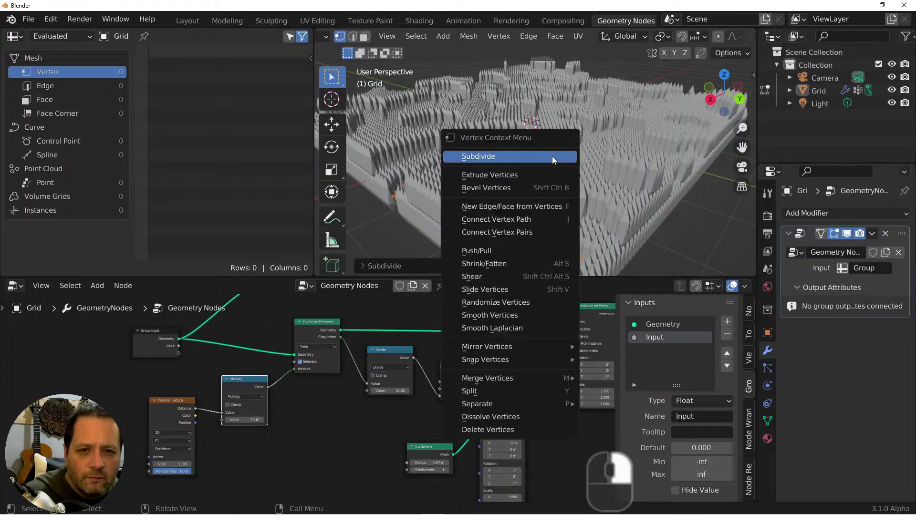
{"action": "left_click", "coordinate": [552, 156]}
{"action": "key", "text": "Tab"}
{"action": "middle_click_drag", "start_coordinate": [463, 169], "coordinate": [302, 162]}
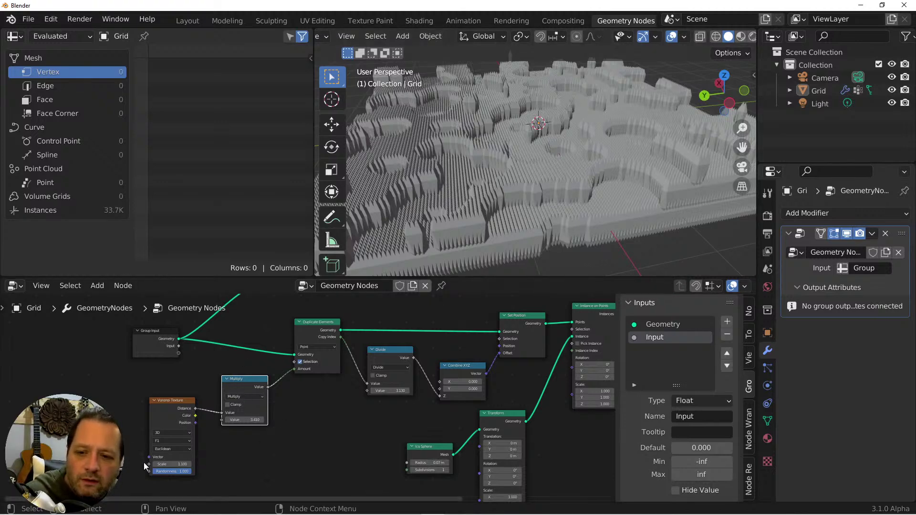
Add a Scene Time node and place it before the Voronoi Texture node.
{"action": "key", "text": "shift+a"}
{"action": "mouse_move", "coordinate": [115, 277]}
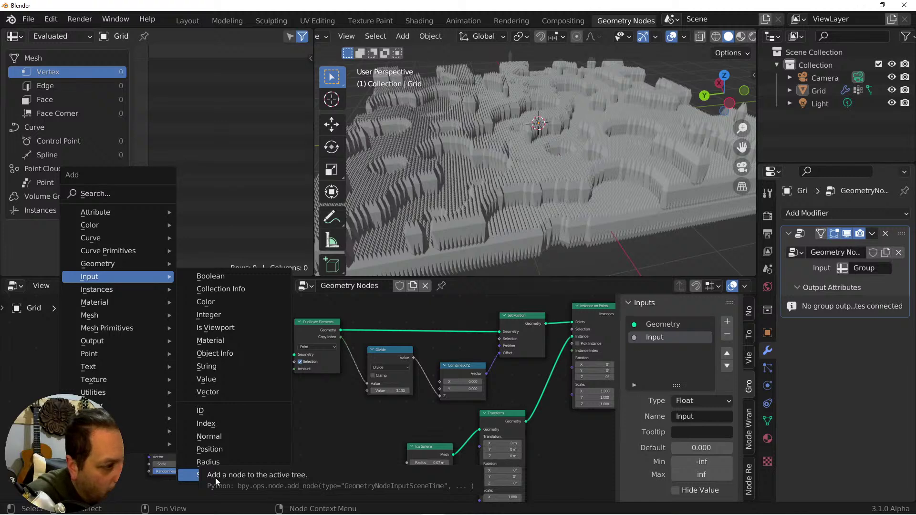
{"action": "left_click", "coordinate": [190, 477]}
{"action": "left_click", "coordinate": [80, 403]}
{"action": "scroll", "coordinate": [80, 403], "scroll_direction": "up", "scroll_amount": 6}
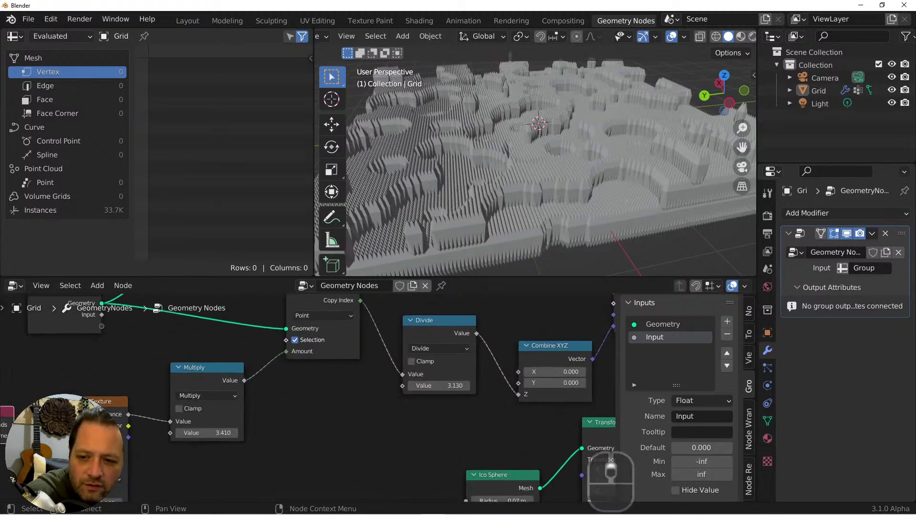
{"action": "middle_click_drag", "start_coordinate": [70, 417], "coordinate": [288, 357]}
{"action": "left_click_drag", "start_coordinate": [215, 367], "coordinate": [213, 388]}
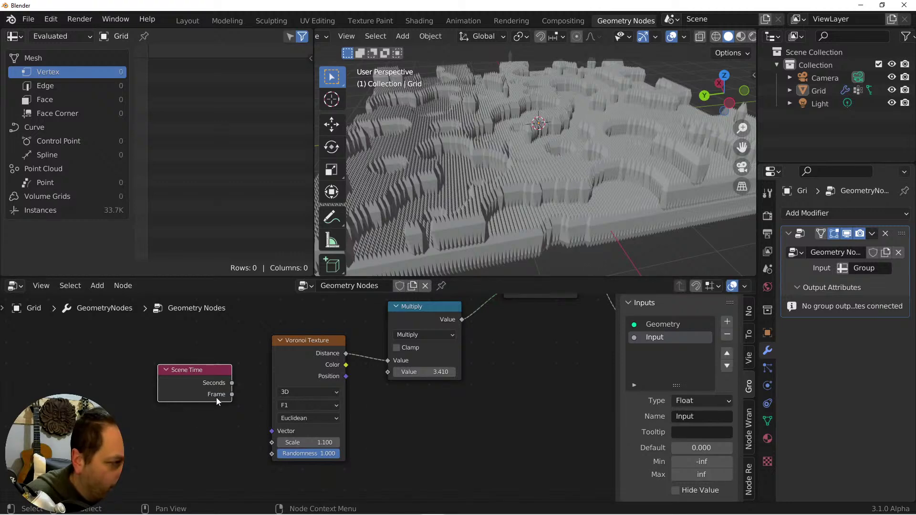
{"action": "left_click_drag", "start_coordinate": [207, 372], "coordinate": [145, 384]}
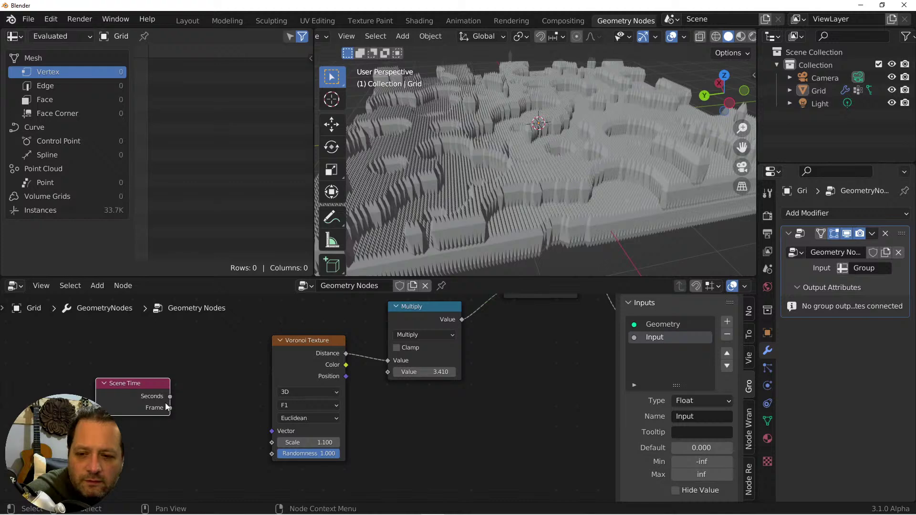
Test driving the Voronoi Texture's Scale with Scene Time's Seconds output during animation playback, and cut the link again.
{"action": "mouse_move", "coordinate": [170, 397]}
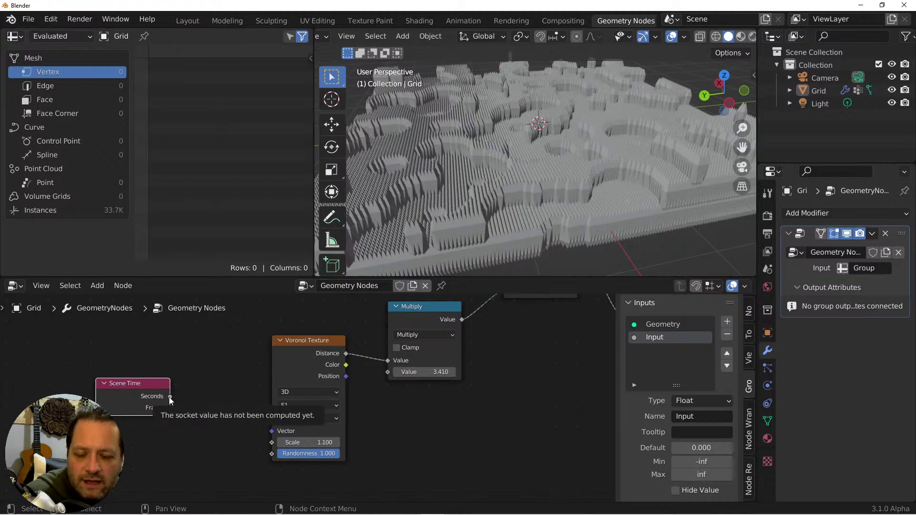
{"action": "left_click_drag", "start_coordinate": [169, 397], "coordinate": [272, 442]}
{"action": "key", "text": "space"}
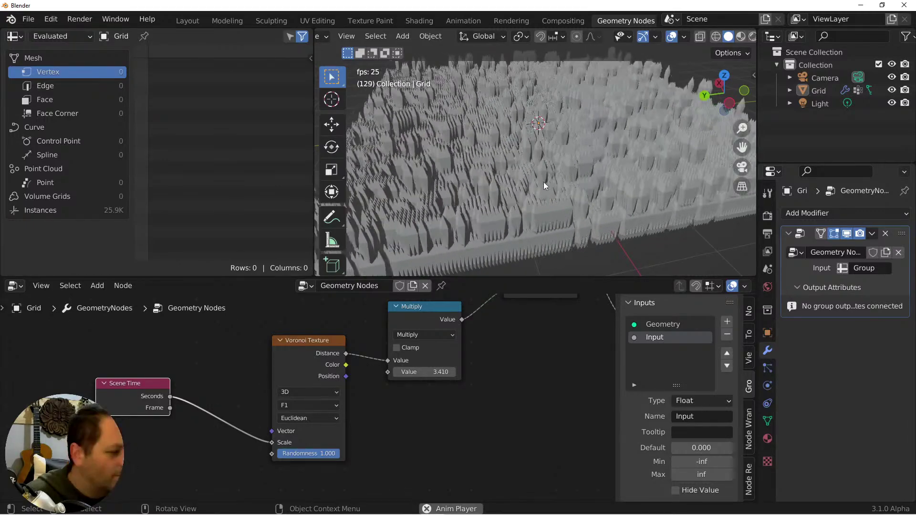
{"action": "key", "text": "space"}
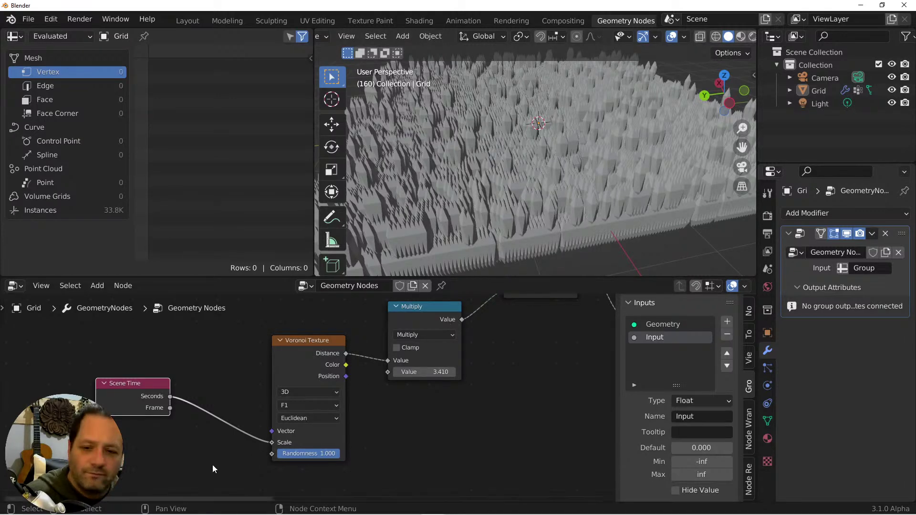
{"action": "right_click_drag", "start_coordinate": [208, 460], "coordinate": [238, 385], "text": "ctrl"}
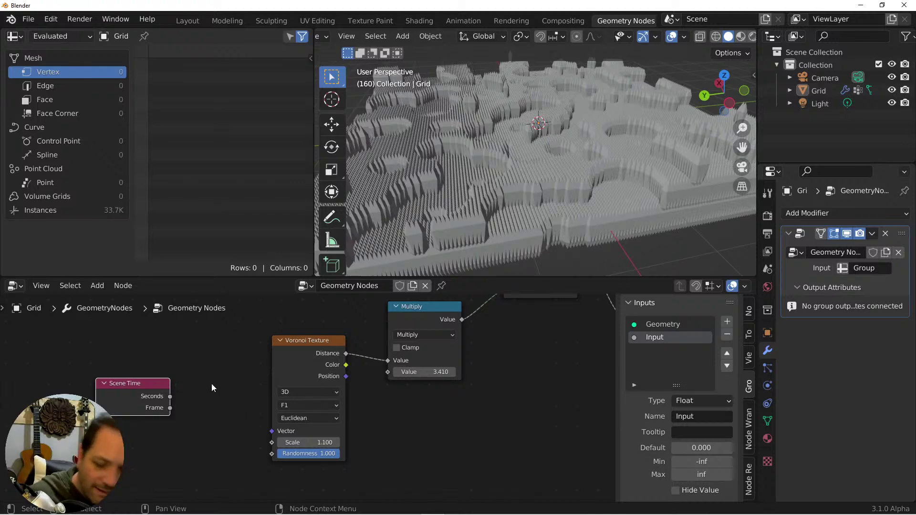
{"action": "key", "text": "shift+a"}
{"action": "mouse_move", "coordinate": [179, 334]}
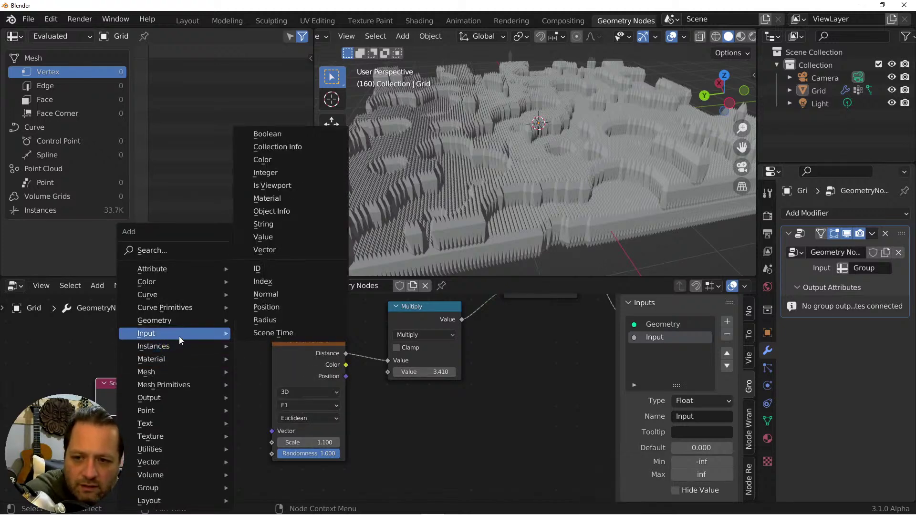
{"action": "left_click", "coordinate": [264, 334]}
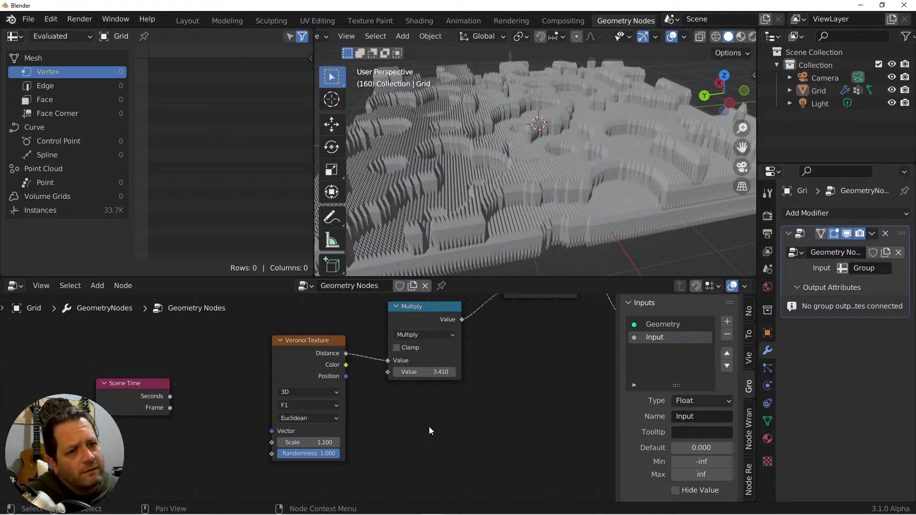
Add an Edge Neighbors node in the free space below Duplicate Elements.
{"action": "scroll", "coordinate": [442, 396], "scroll_direction": "down", "scroll_amount": 2}
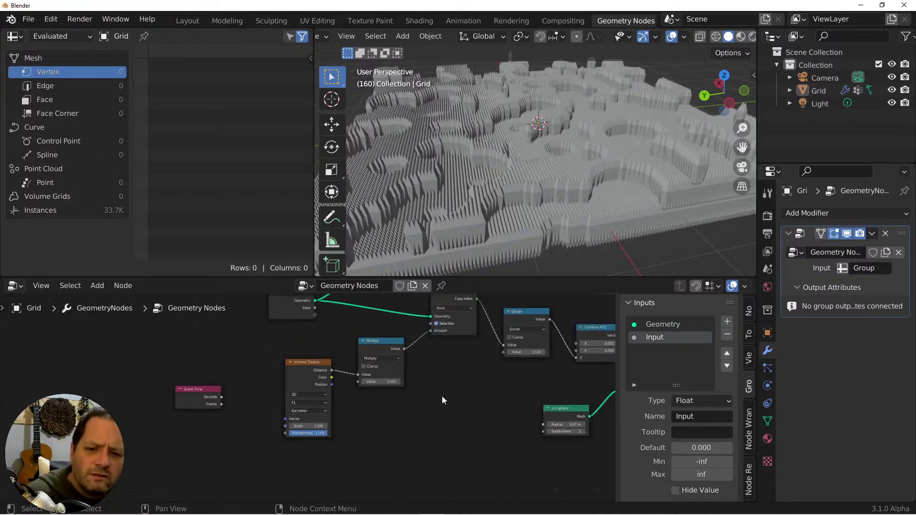
{"action": "key", "text": "shift+a"}
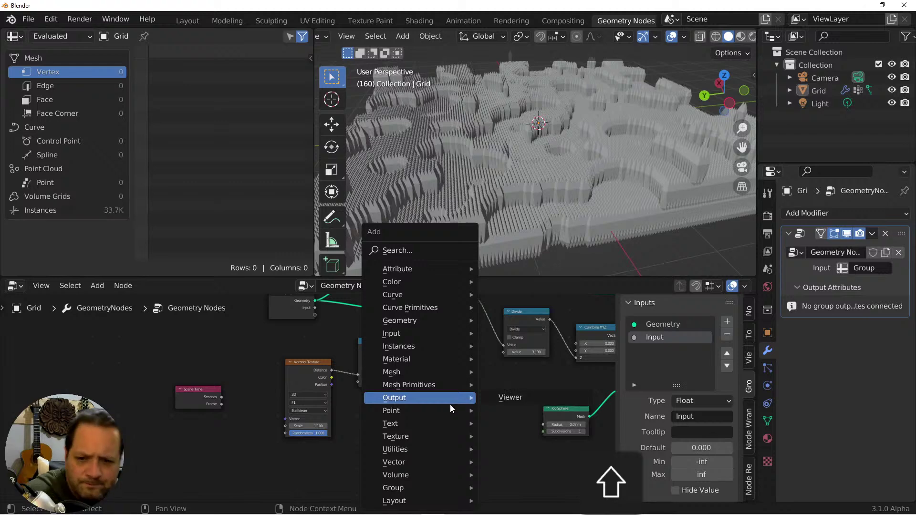
{"action": "mouse_move", "coordinate": [447, 405]}
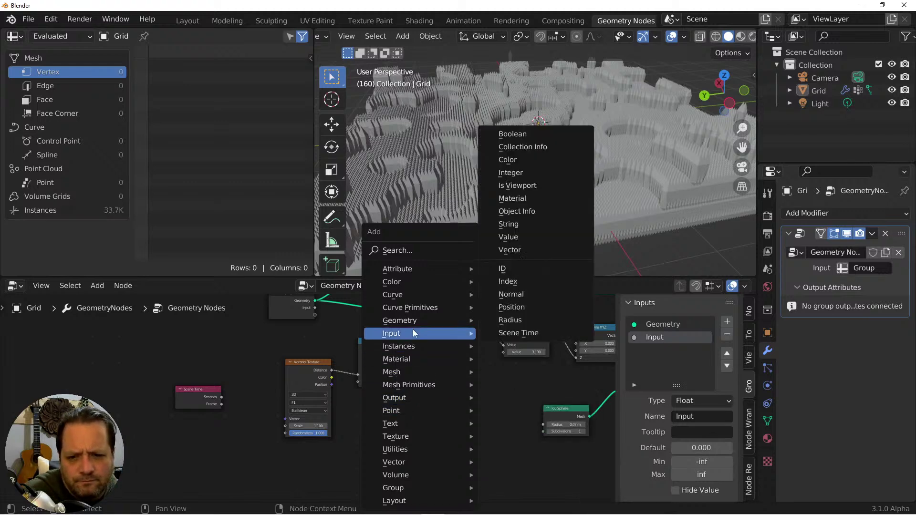
{"action": "mouse_move", "coordinate": [408, 372]}
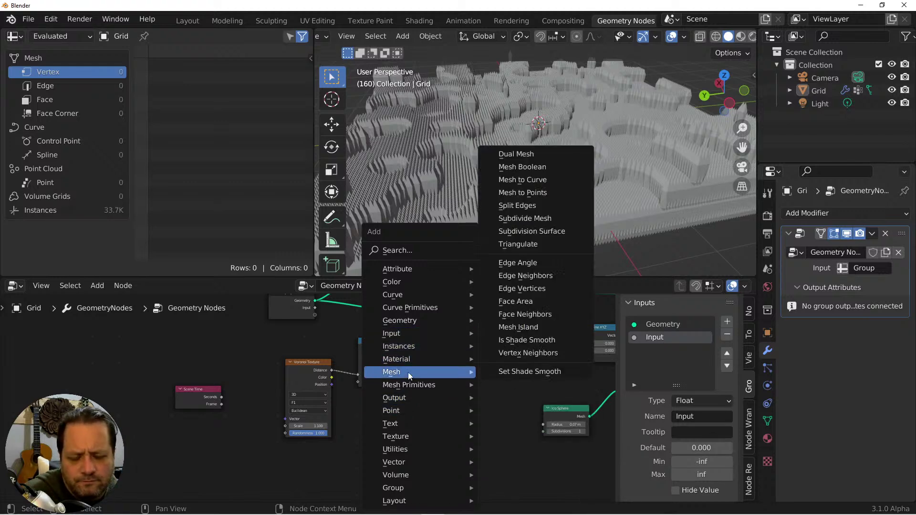
{"action": "left_click", "coordinate": [525, 277]}
{"action": "left_click", "coordinate": [439, 393]}
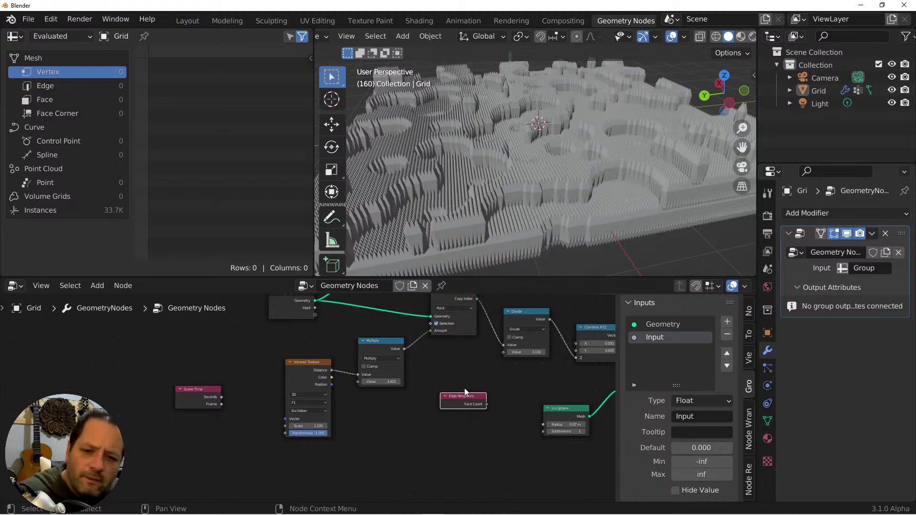
{"action": "scroll", "coordinate": [488, 419], "scroll_direction": "up", "scroll_amount": 2}
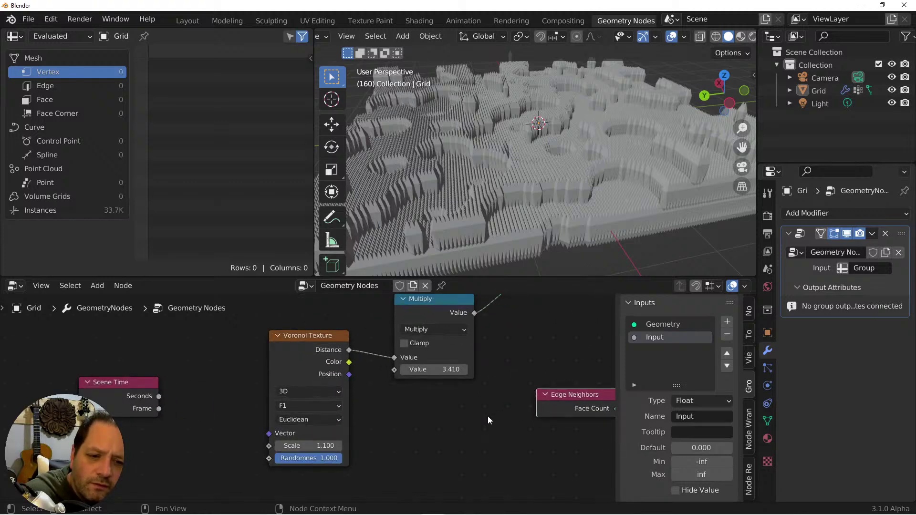
{"action": "scroll", "coordinate": [488, 413], "scroll_direction": "down", "scroll_amount": 2}
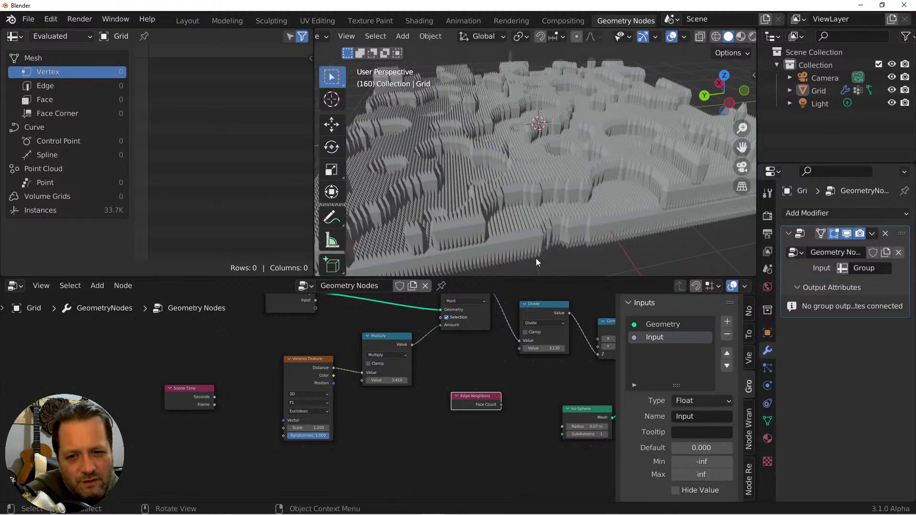
{"action": "middle_click_drag", "start_coordinate": [399, 331], "coordinate": [412, 376]}
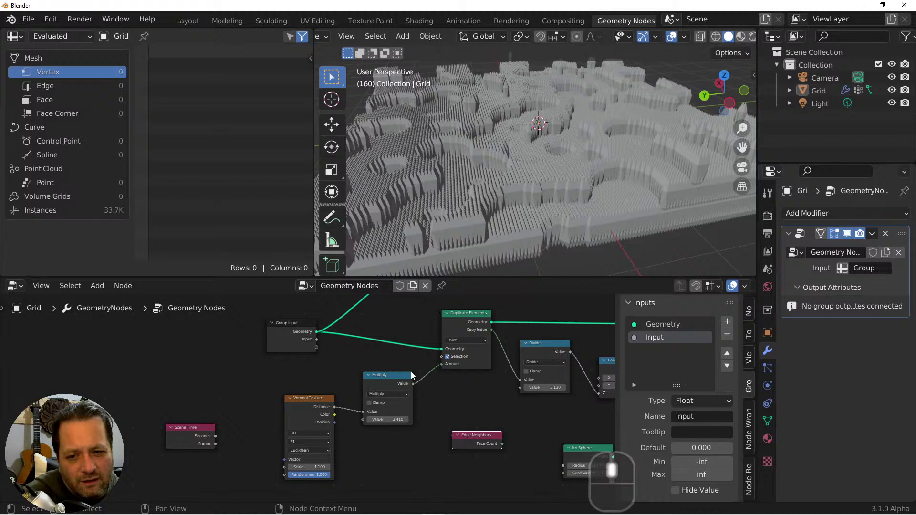
Close the grid scene's Blender window and start a new General file in the window holding building.blend.
{"action": "left_click", "coordinate": [903, 6]}
{"action": "left_click", "coordinate": [482, 285]}
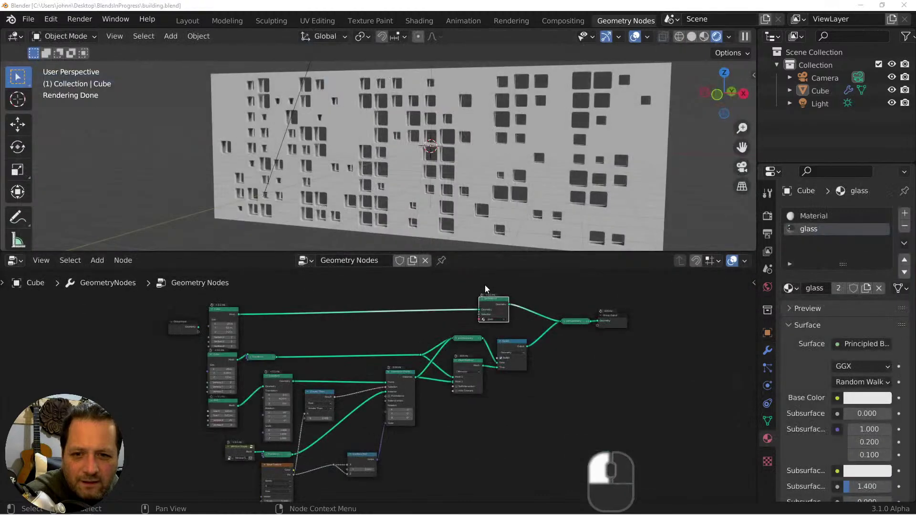
{"action": "left_click", "coordinate": [29, 20]}
{"action": "mouse_move", "coordinate": [46, 33]}
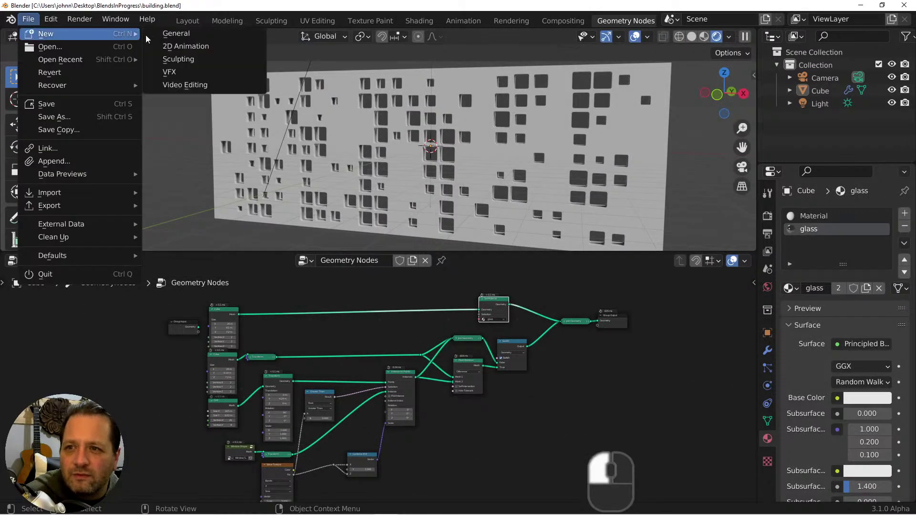
{"action": "left_click", "coordinate": [179, 33]}
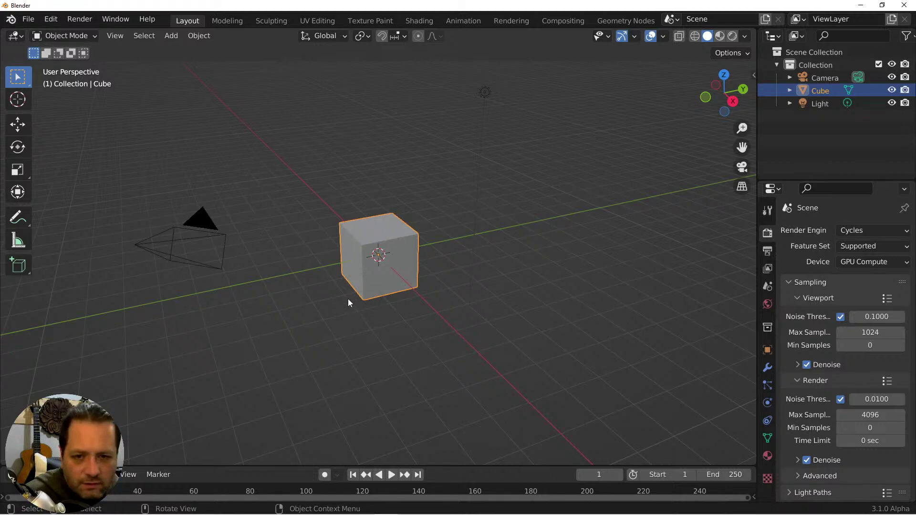
Reduce the default cube to its bottom face and extrude the face's +X edge about 2.7 m along X.
{"action": "key", "text": "Tab"}
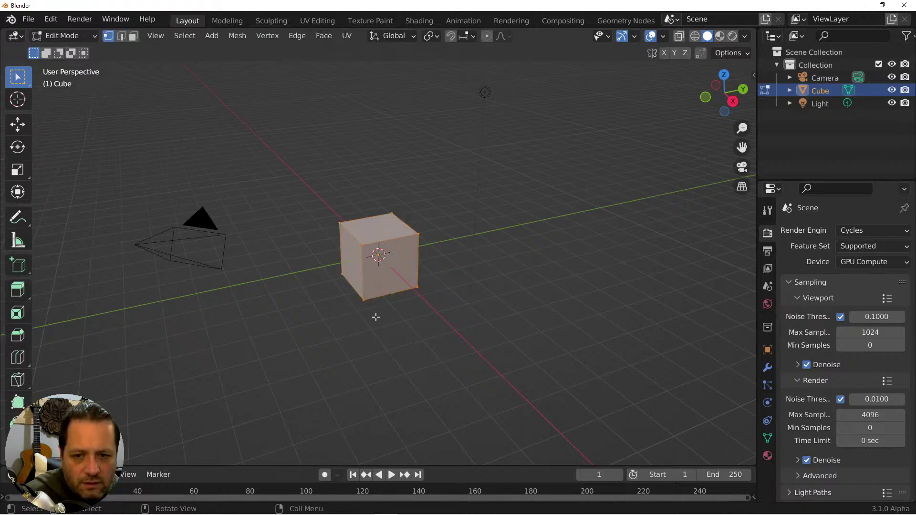
{"action": "left_click", "coordinate": [338, 190]}
{"action": "middle_click_drag", "start_coordinate": [338, 190], "coordinate": [378, 232]}
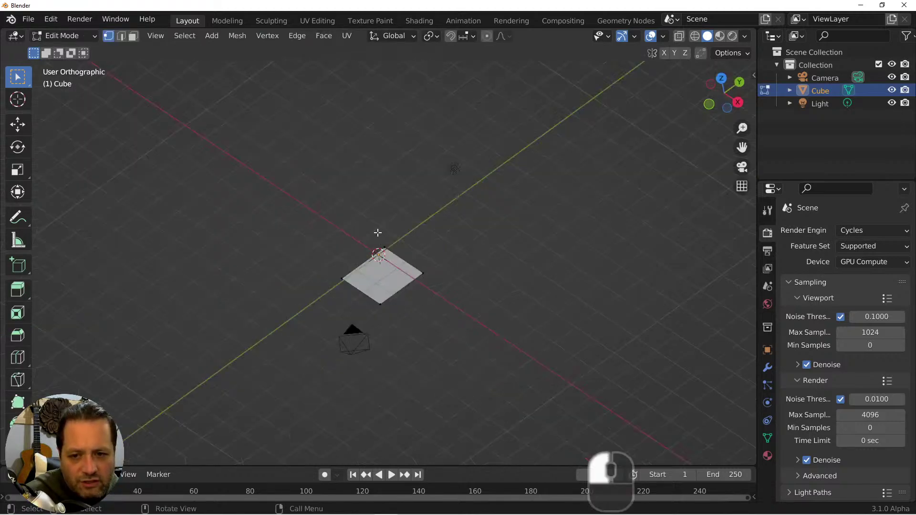
{"action": "key", "text": "KP_7"}
{"action": "scroll", "coordinate": [378, 232], "scroll_direction": "up", "scroll_amount": 3}
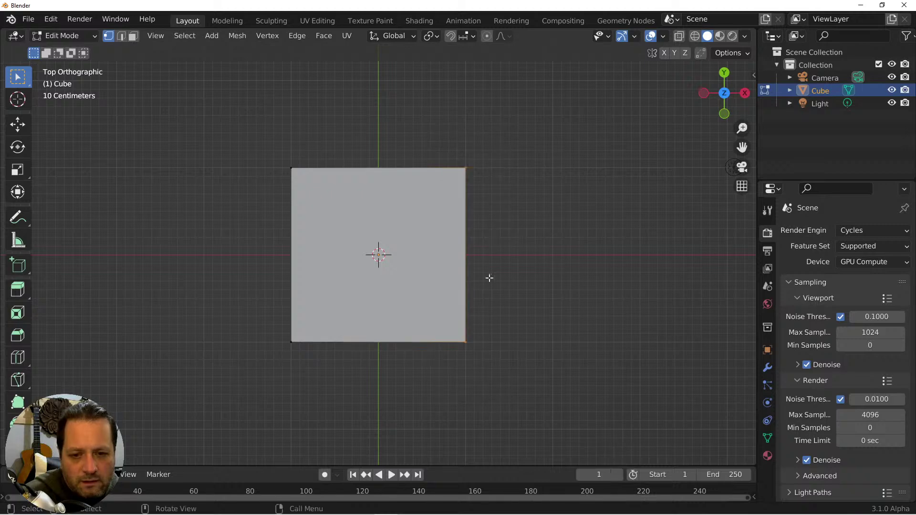
{"action": "key", "text": "e"}
{"action": "key", "text": "x"}
{"action": "left_click", "coordinate": [474, 196]}
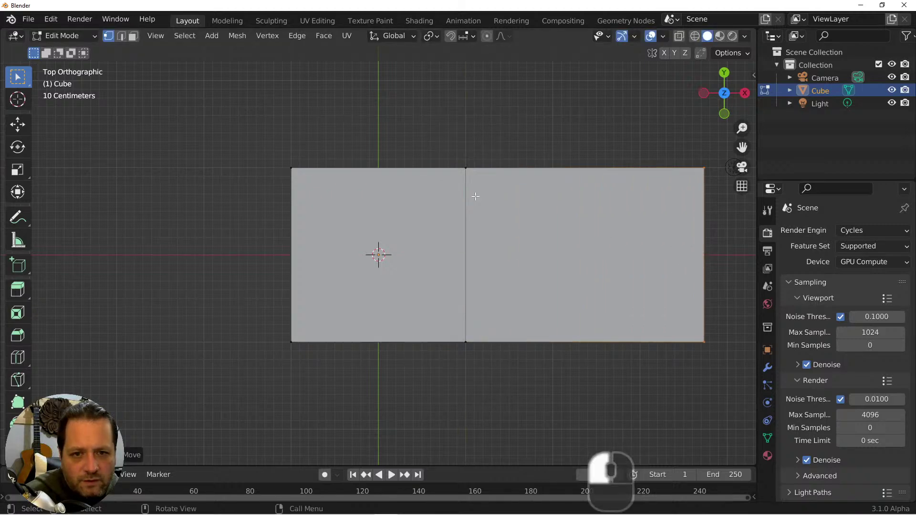
Extrude the +Y border edges of both faces about 1.57 m along the global Y axis.
{"action": "left_click", "coordinate": [459, 163]}
{"action": "middle_click_drag", "start_coordinate": [497, 188], "coordinate": [482, 221], "text": "shift"}
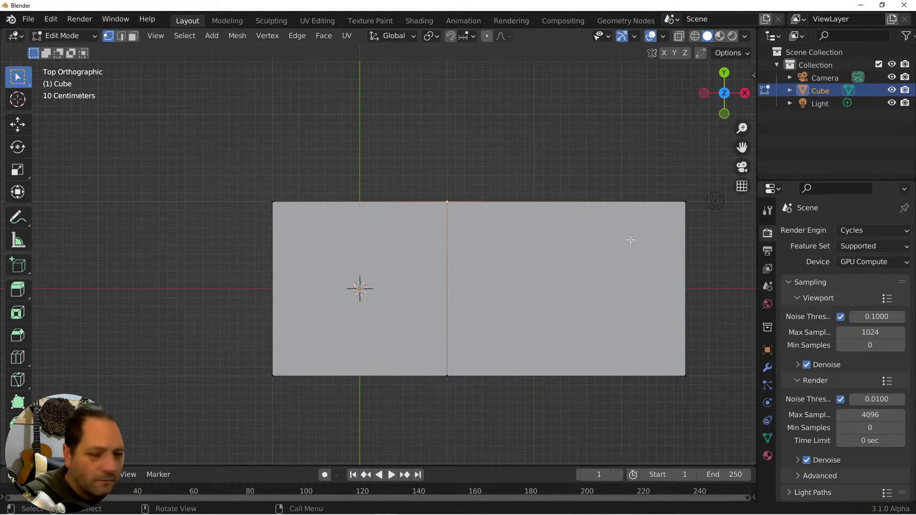
{"action": "key", "text": "e"}
{"action": "key", "text": "y"}
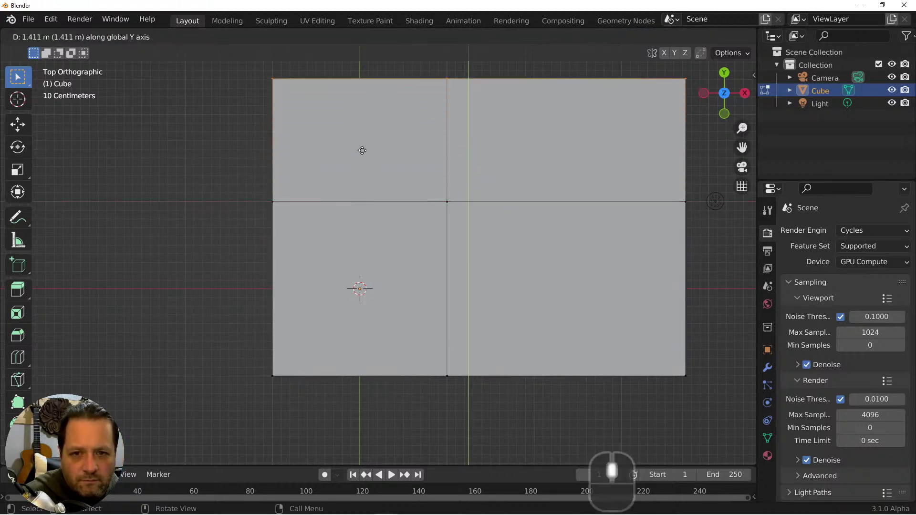
{"action": "left_click", "coordinate": [363, 148]}
Subdivide the whole mesh once and move its central vertex slightly toward -Y and +X.
{"action": "key", "text": "a"}
{"action": "right_click", "coordinate": [468, 248]}
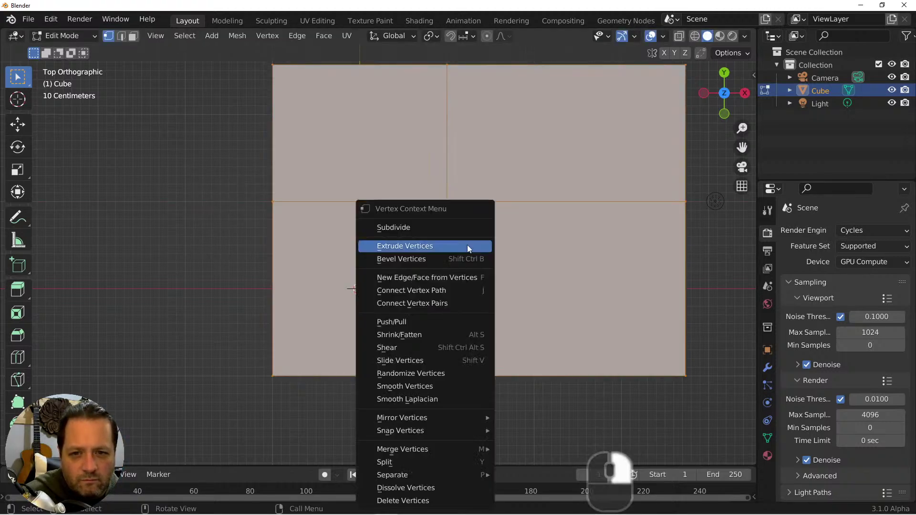
{"action": "left_click", "coordinate": [452, 227]}
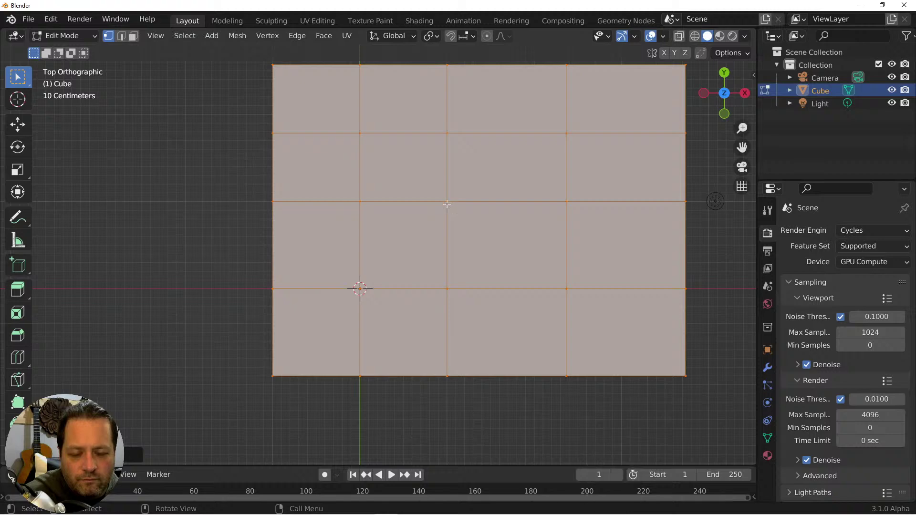
{"action": "left_click", "coordinate": [446, 204]}
{"action": "key", "text": "g"}
{"action": "left_click", "coordinate": [460, 207]}
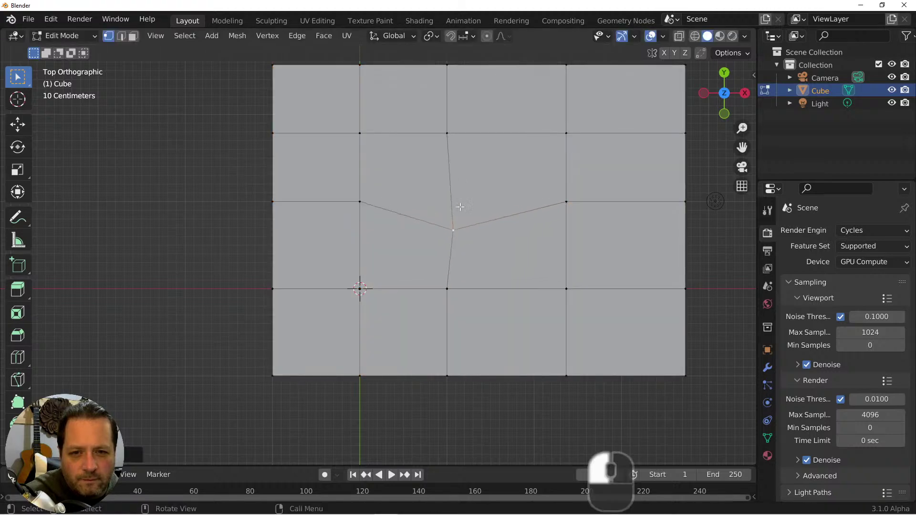
Subdivide the edge between the displaced vertex and its +Y neighbour, and move the new midpoint toward +X.
{"action": "left_click", "coordinate": [446, 133], "text": "shift"}
{"action": "right_click", "coordinate": [445, 174]}
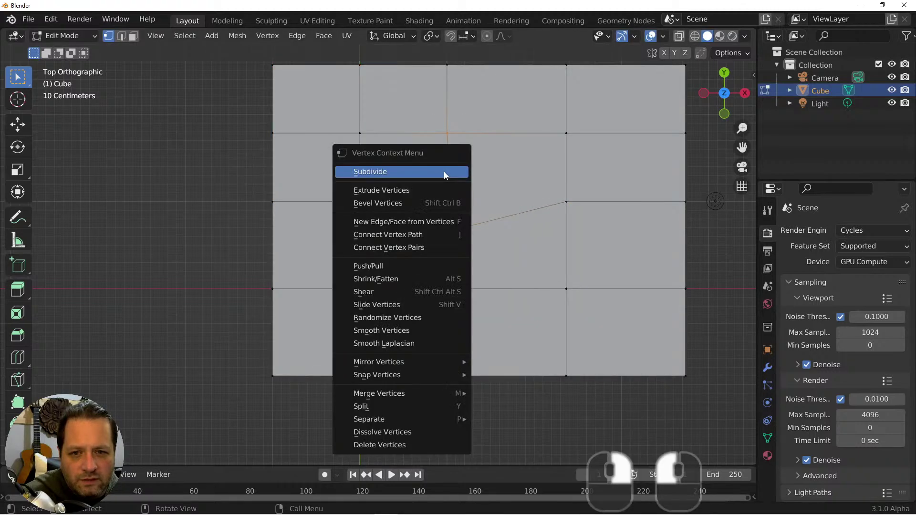
{"action": "left_click", "coordinate": [444, 172]}
{"action": "left_click", "coordinate": [448, 186]}
{"action": "key", "text": "g"}
{"action": "left_click", "coordinate": [475, 186]}
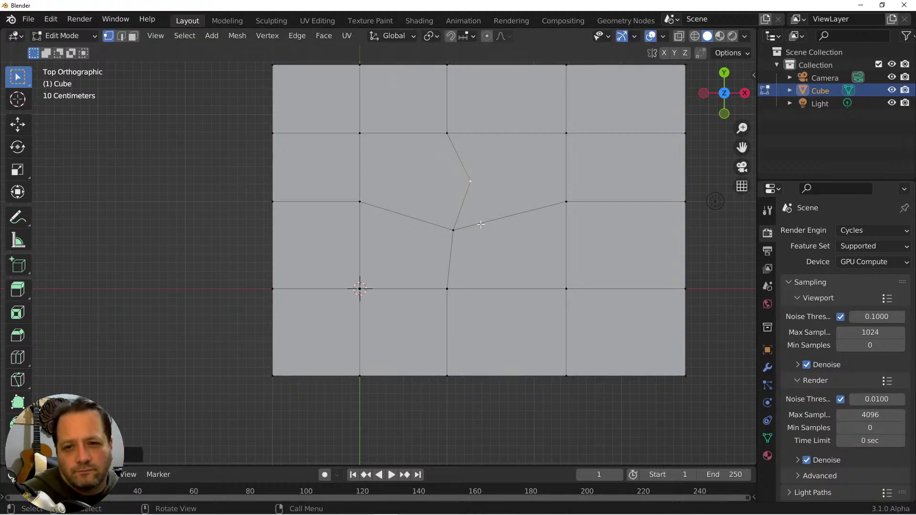
{"action": "key", "text": "Tab"}
{"action": "key", "text": "Tab"}
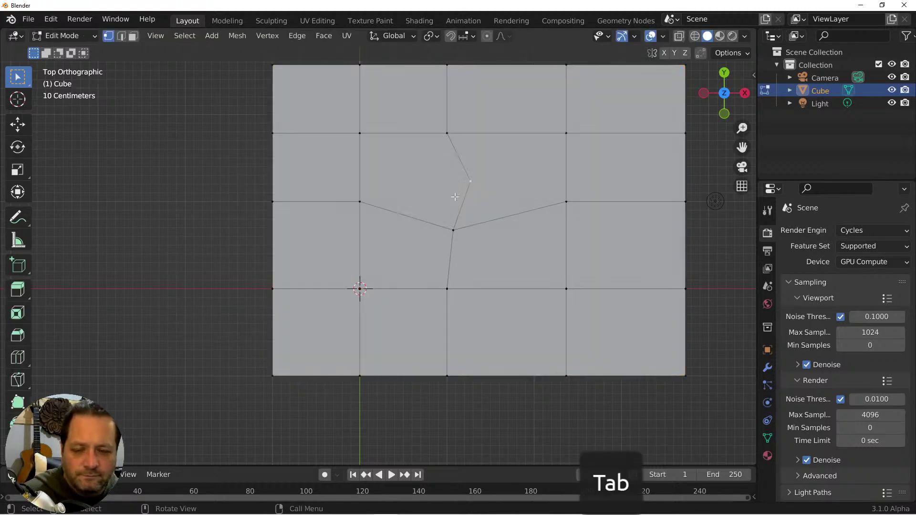
{"action": "key", "text": "shift+a"}
{"action": "left_click", "coordinate": [294, 216]}
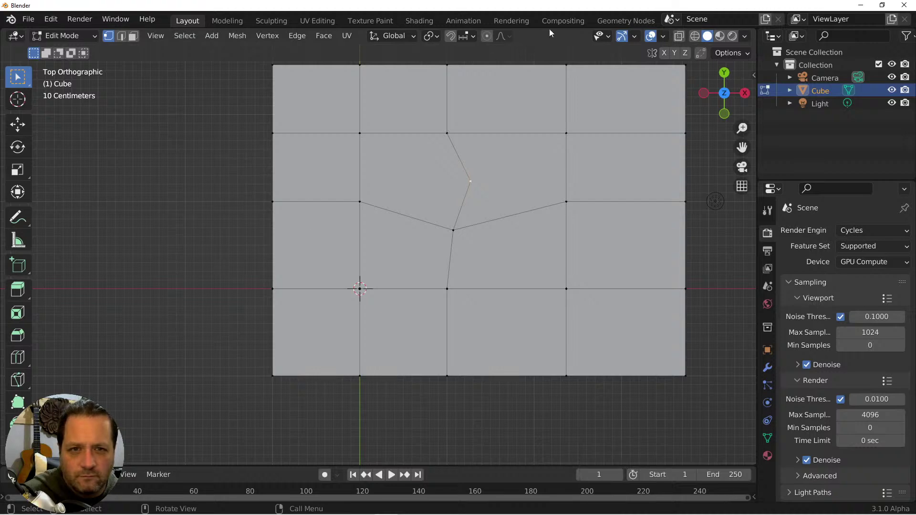
Switch to the Geometry Nodes workspace, create a new node tree on the Cube, and move Group Output further from Group Input.
{"action": "left_click", "coordinate": [620, 21]}
{"action": "middle_click_drag", "start_coordinate": [585, 201], "coordinate": [585, 222]}
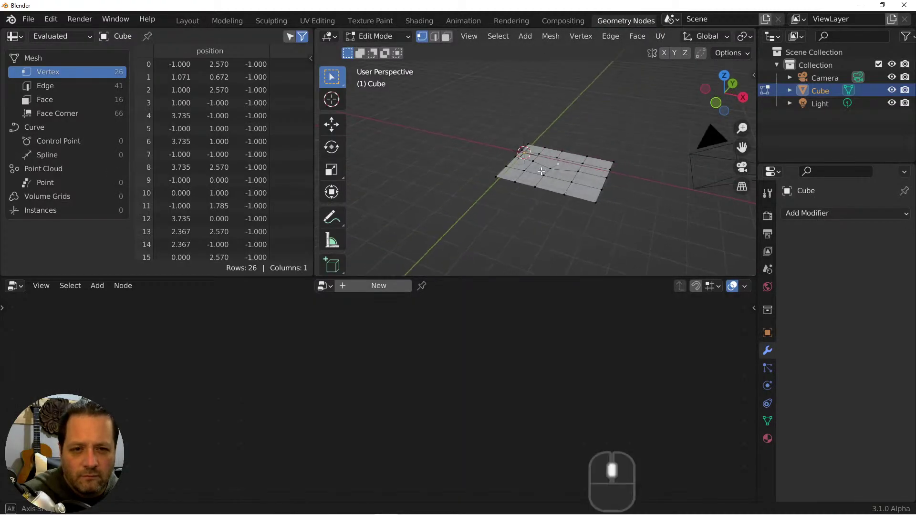
{"action": "scroll", "coordinate": [545, 173], "scroll_direction": "up", "scroll_amount": 5}
{"action": "middle_click_drag", "start_coordinate": [573, 179], "coordinate": [520, 145], "text": "shift"}
{"action": "left_click", "coordinate": [403, 286]}
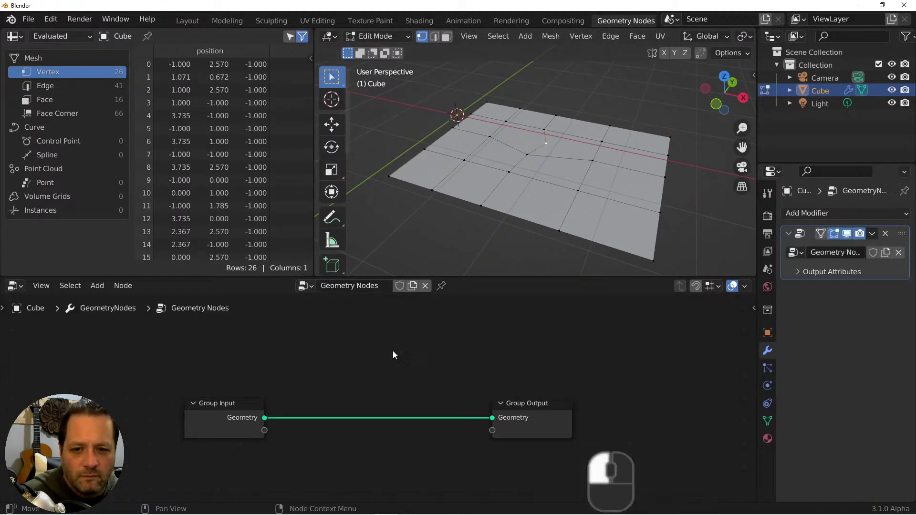
{"action": "left_click_drag", "start_coordinate": [520, 405], "coordinate": [627, 401]}
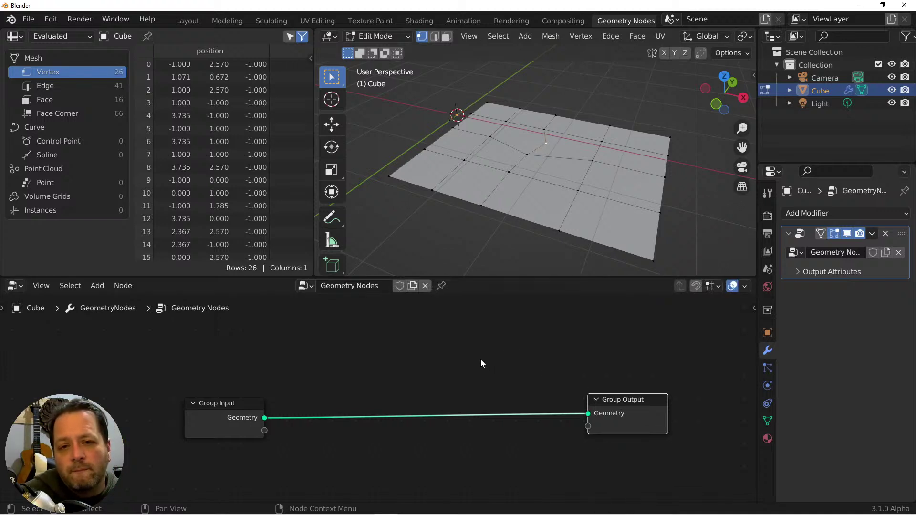
Add an Edge Neighbors node above the link between Group Input and Group Output.
{"action": "key", "text": "shift+a"}
{"action": "mouse_move", "coordinate": [331, 384]}
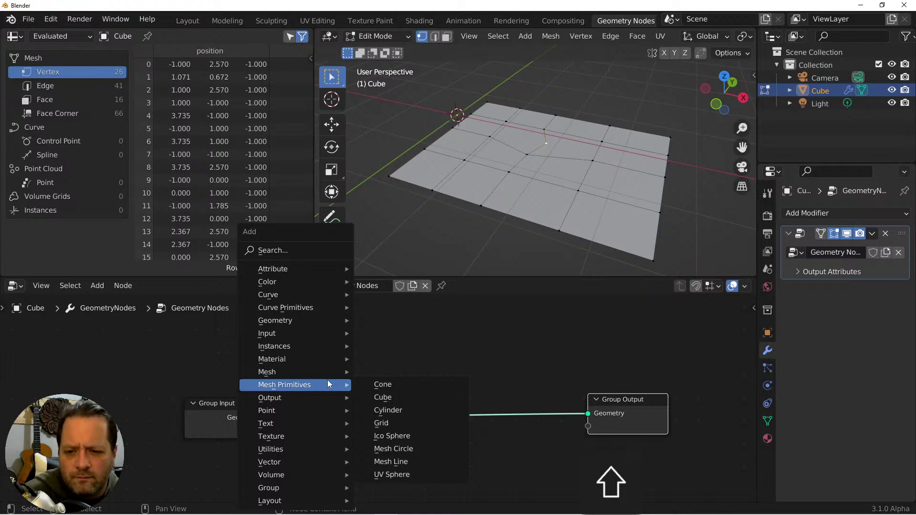
{"action": "mouse_move", "coordinate": [292, 369]}
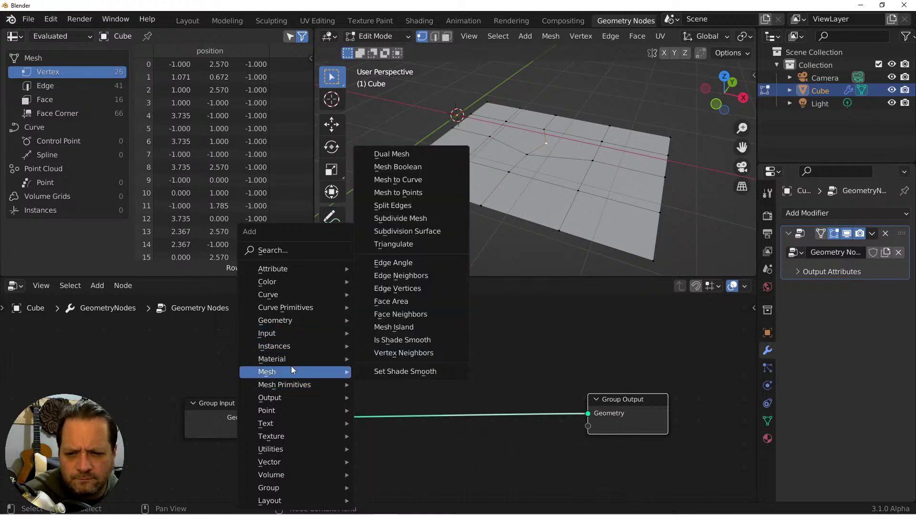
{"action": "left_click", "coordinate": [401, 275]}
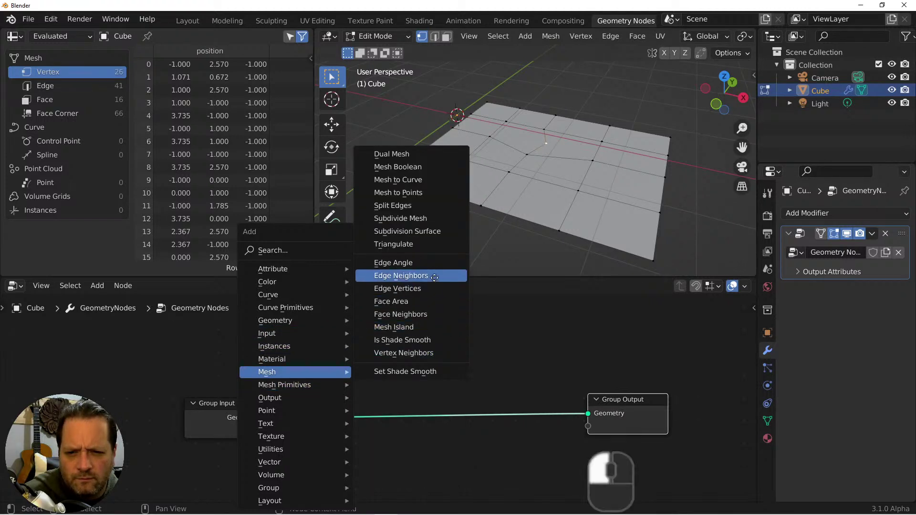
{"action": "left_click", "coordinate": [293, 355]}
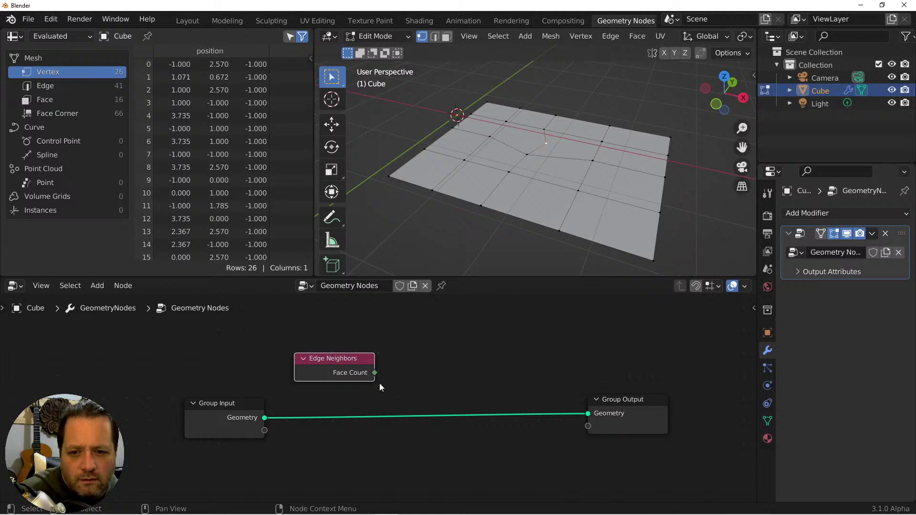
{"action": "mouse_move", "coordinate": [373, 374]}
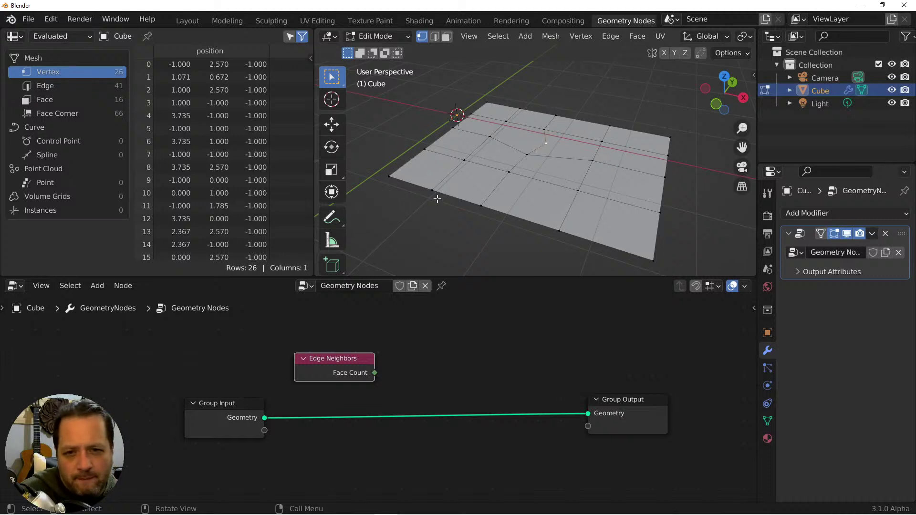
In edge select mode, extrude one inner edge of the grid upward about 1 m into a vertical face.
{"action": "scroll", "coordinate": [434, 187], "scroll_direction": "up", "scroll_amount": 2}
{"action": "middle_click_drag", "start_coordinate": [437, 196], "coordinate": [509, 190], "text": "shift"}
{"action": "key", "text": "2"}
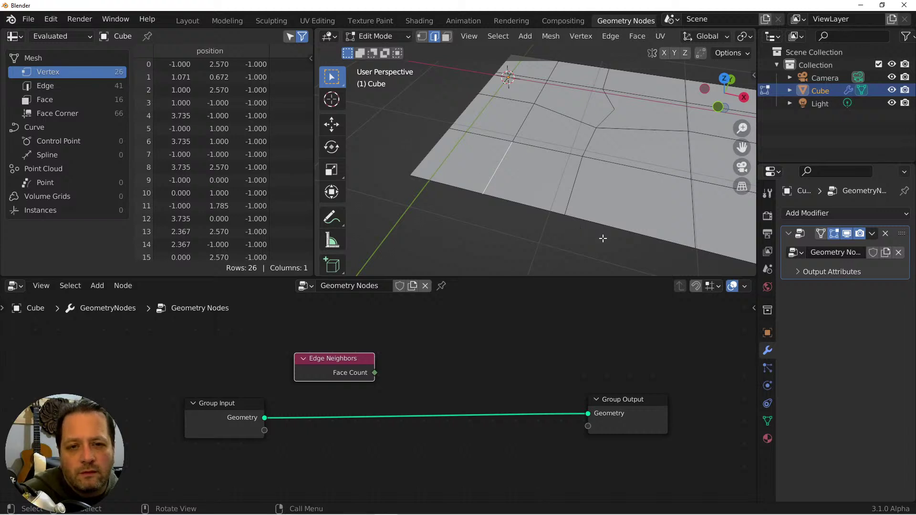
{"action": "left_click", "coordinate": [420, 159]}
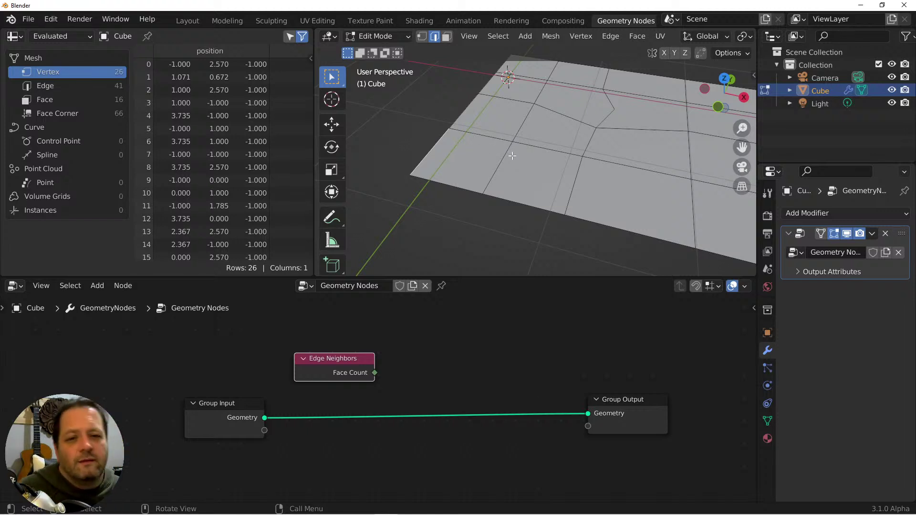
{"action": "middle_click_drag", "start_coordinate": [516, 176], "coordinate": [553, 143]}
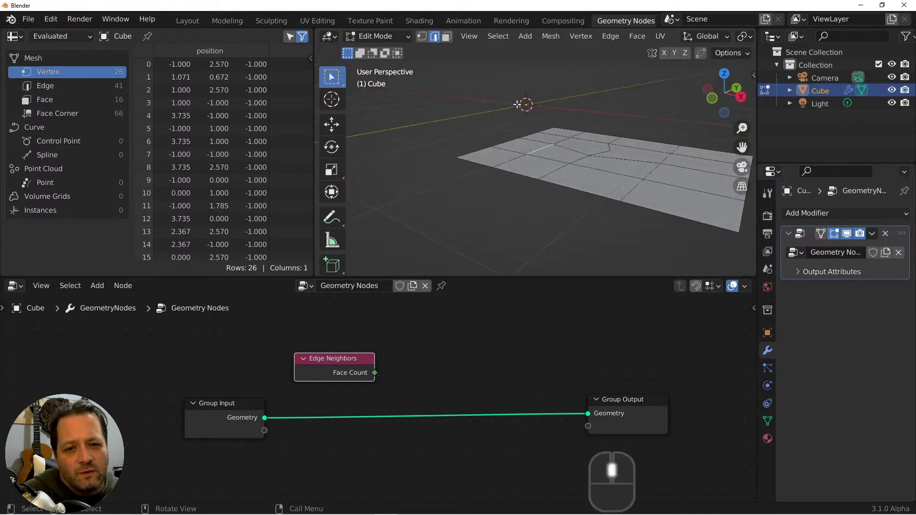
{"action": "left_click", "coordinate": [575, 142]}
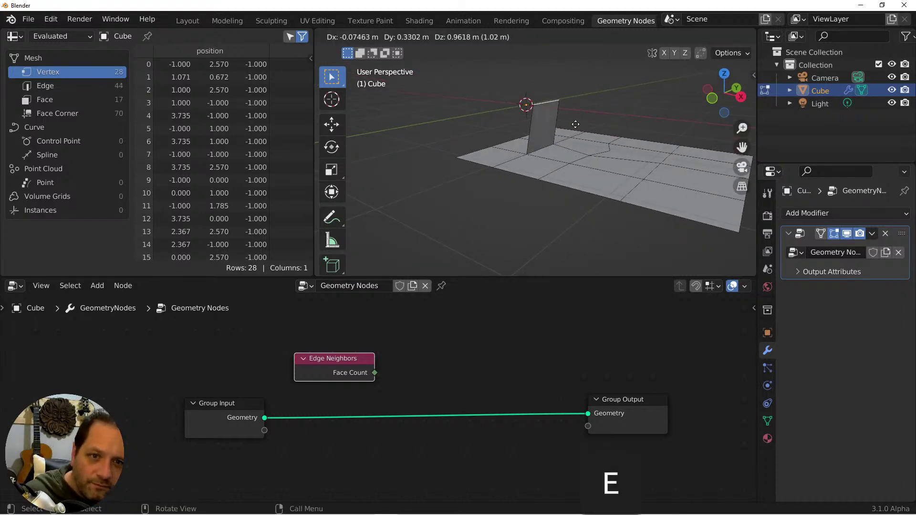
{"action": "middle_click_drag", "start_coordinate": [575, 142], "coordinate": [687, 139]}
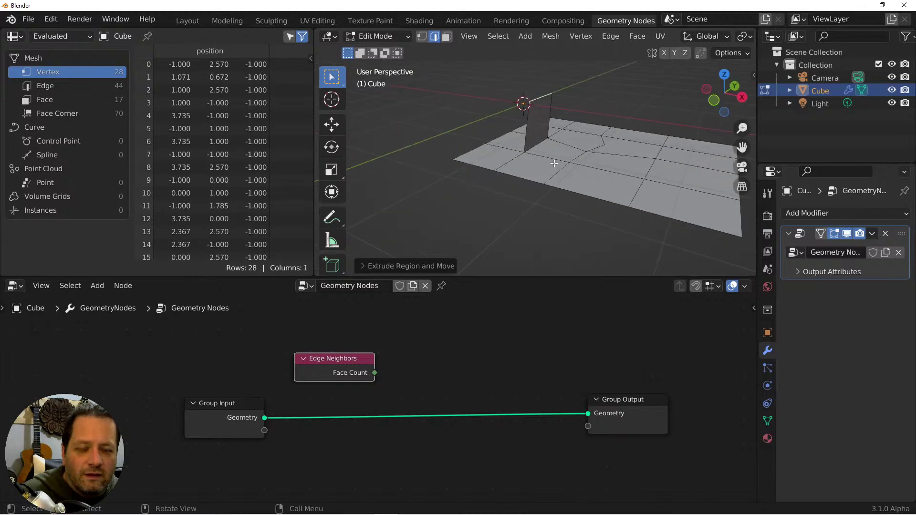
Connect the Edge Neighbors Face Count and the Group Input geometry to a Viewer node, and arrange the nodes compactly.
{"action": "left_click", "coordinate": [350, 374], "text": "ctrl+shift"}
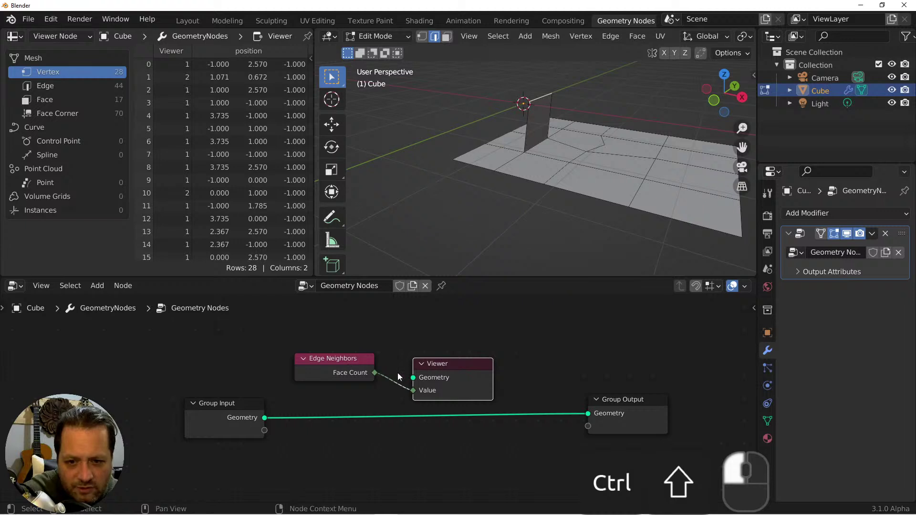
{"action": "left_click", "coordinate": [221, 423], "text": "ctrl+shift"}
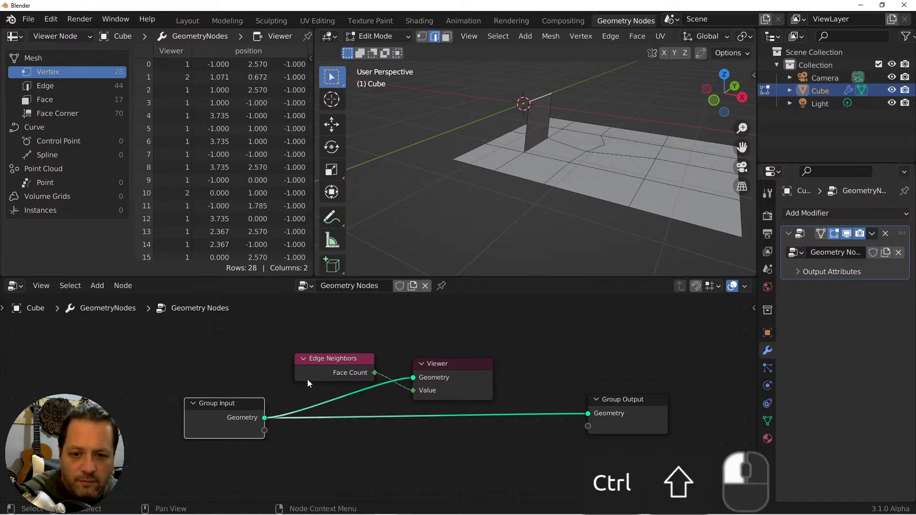
{"action": "left_click_drag", "start_coordinate": [307, 363], "coordinate": [217, 349]}
{"action": "left_click_drag", "start_coordinate": [424, 382], "coordinate": [356, 373]}
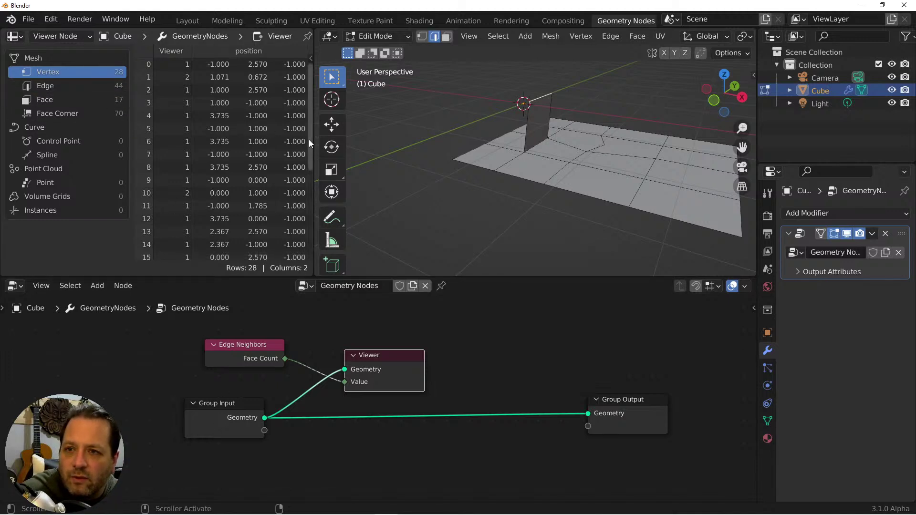
Widen the spreadsheet, show the edge data, and examine the Viewer's face counts against the edges in the viewport.
{"action": "left_click_drag", "start_coordinate": [314, 141], "coordinate": [363, 141]}
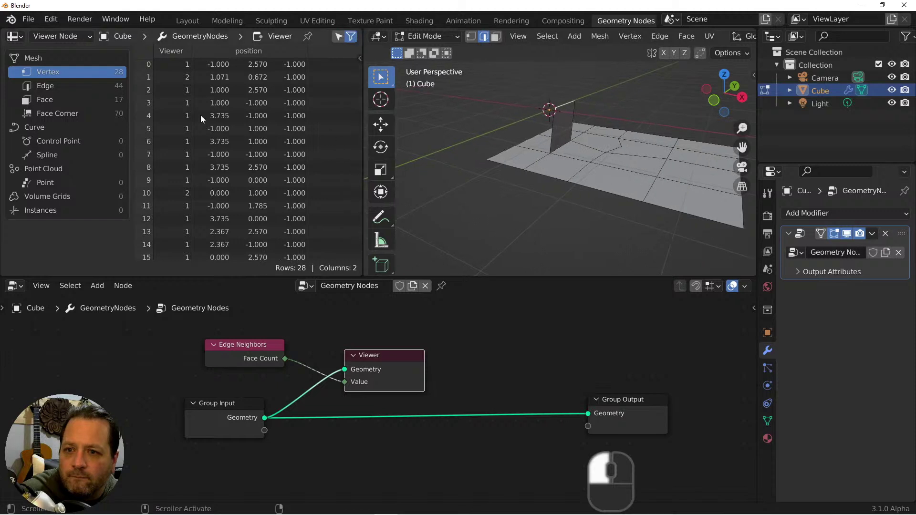
{"action": "left_click", "coordinate": [85, 85]}
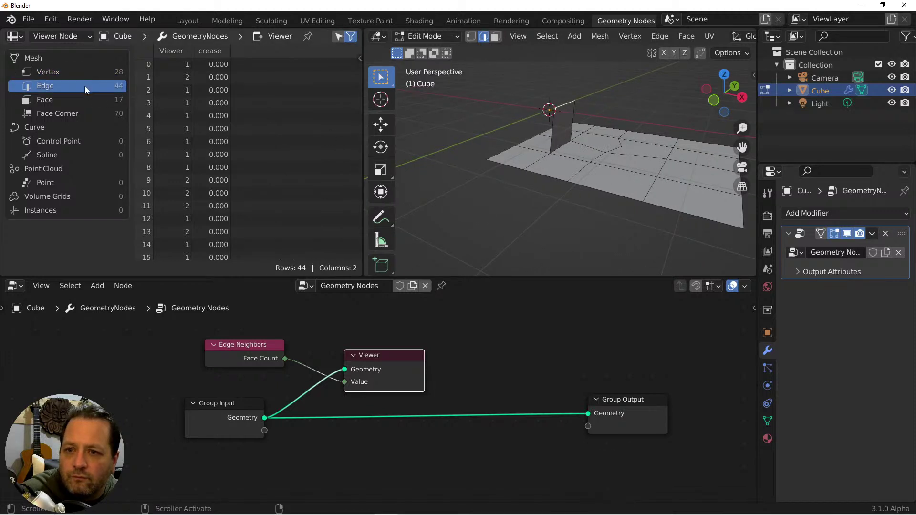
{"action": "scroll", "coordinate": [219, 191], "scroll_direction": "down", "scroll_amount": 8}
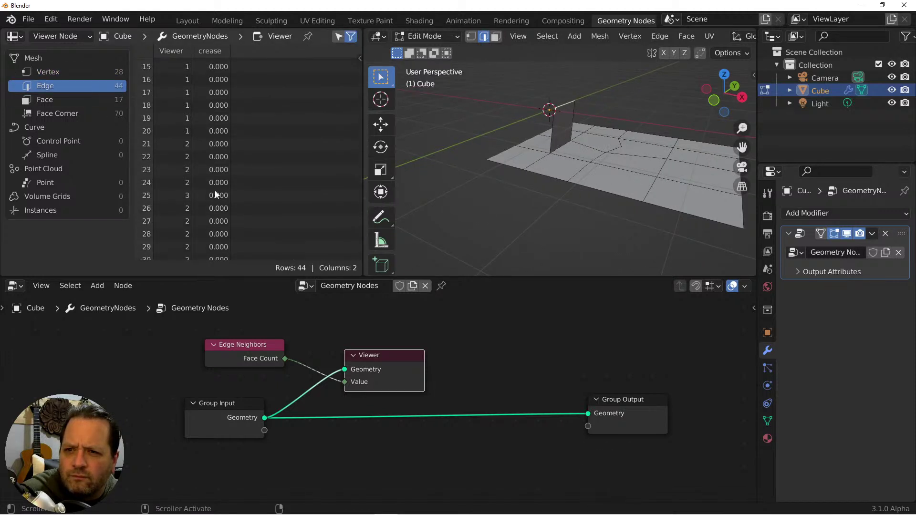
{"action": "scroll", "coordinate": [212, 191], "scroll_direction": "up", "scroll_amount": 8}
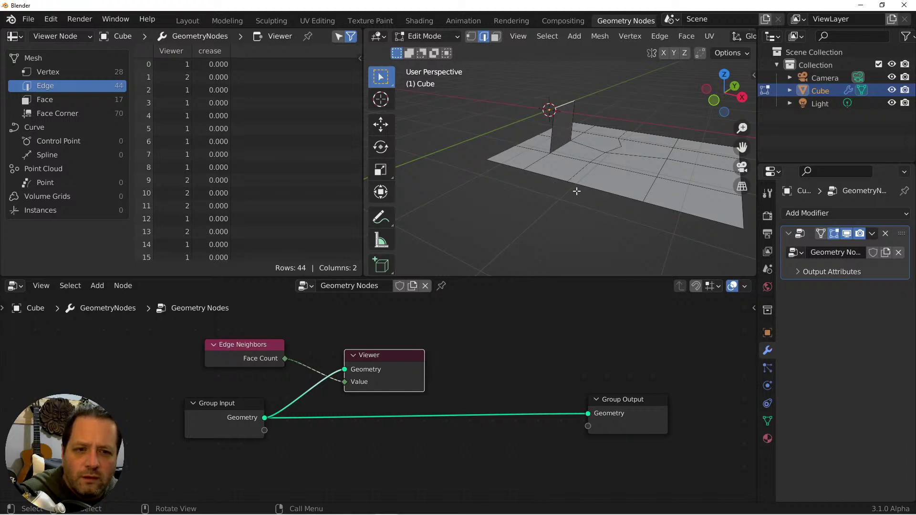
{"action": "middle_click_drag", "start_coordinate": [575, 191], "coordinate": [526, 215]}
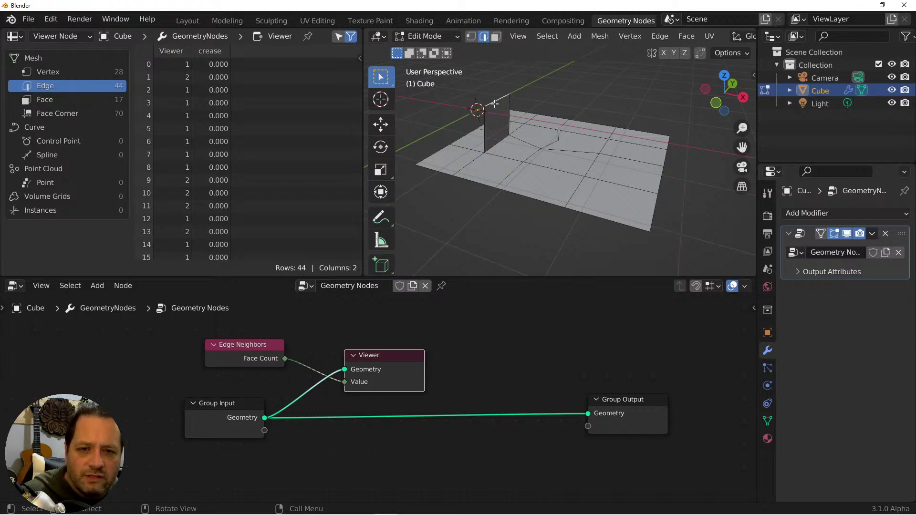
{"action": "left_click_drag", "start_coordinate": [494, 104], "coordinate": [505, 113]}
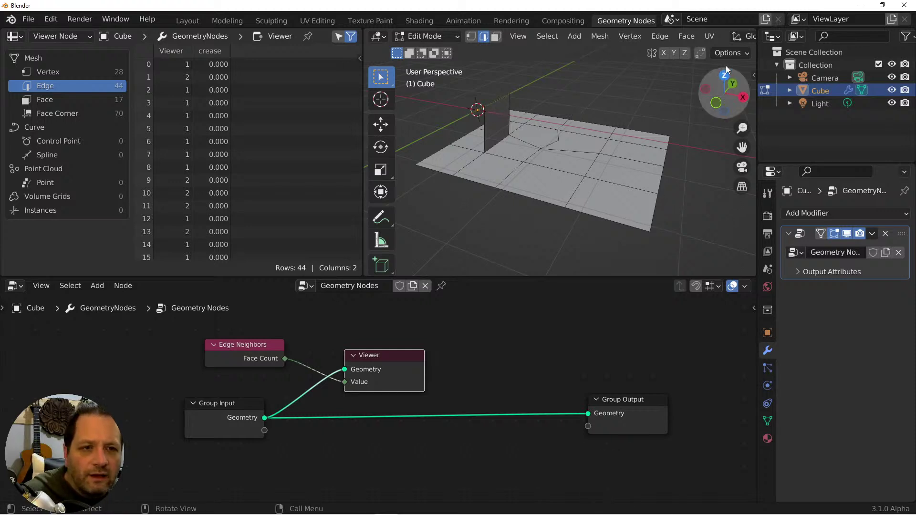
Turn on the Indices overlay in the viewport and select the whole mesh so every edge number is displayed.
{"action": "scroll", "coordinate": [716, 38], "scroll_direction": "down", "scroll_amount": 5}
{"action": "left_click", "coordinate": [715, 36]}
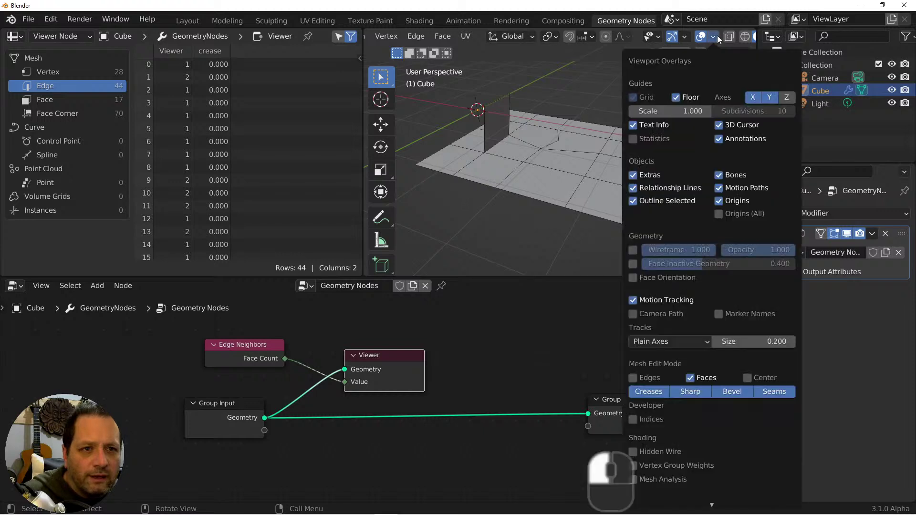
{"action": "left_click", "coordinate": [633, 421]}
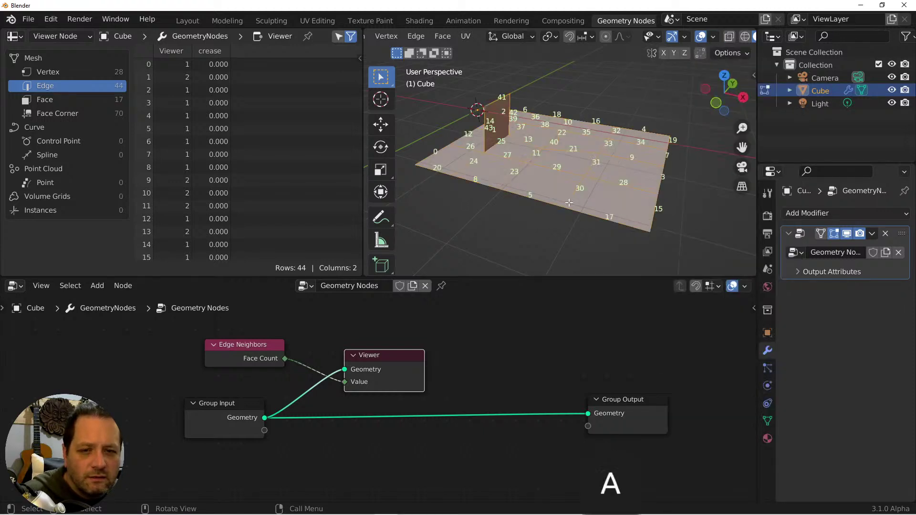
Compare the Viewer face counts in the edge spreadsheet with the numbered edges on the grid and the vertical face.
{"action": "mouse_move", "coordinate": [496, 139]}
{"action": "middle_mouse_down"}
{"action": "mouse_move", "coordinate": [496, 153]}
{"action": "mouse_move", "coordinate": [482, 146]}
{"action": "mouse_move", "coordinate": [498, 140]}
{"action": "middle_mouse_up"}
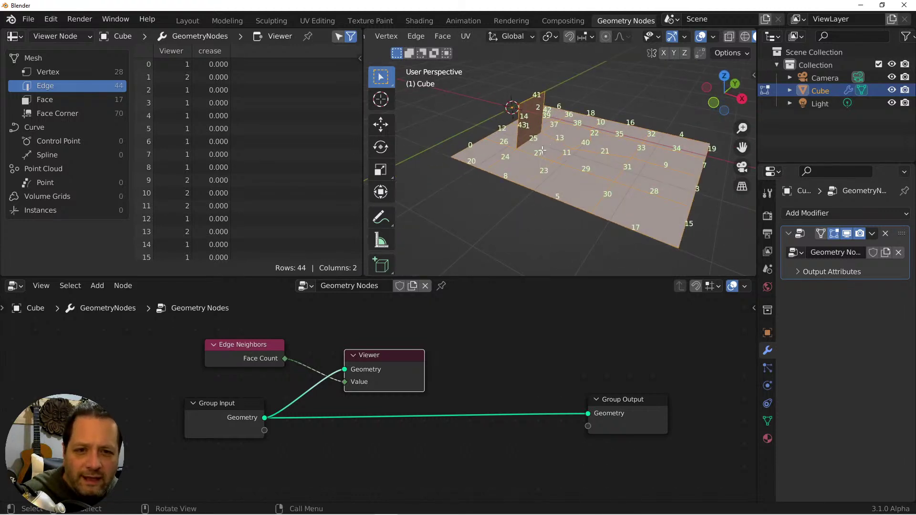
{"action": "scroll", "coordinate": [221, 192], "scroll_direction": "down", "scroll_amount": 2}
{"action": "scroll", "coordinate": [221, 192], "scroll_direction": "down", "scroll_amount": 8}
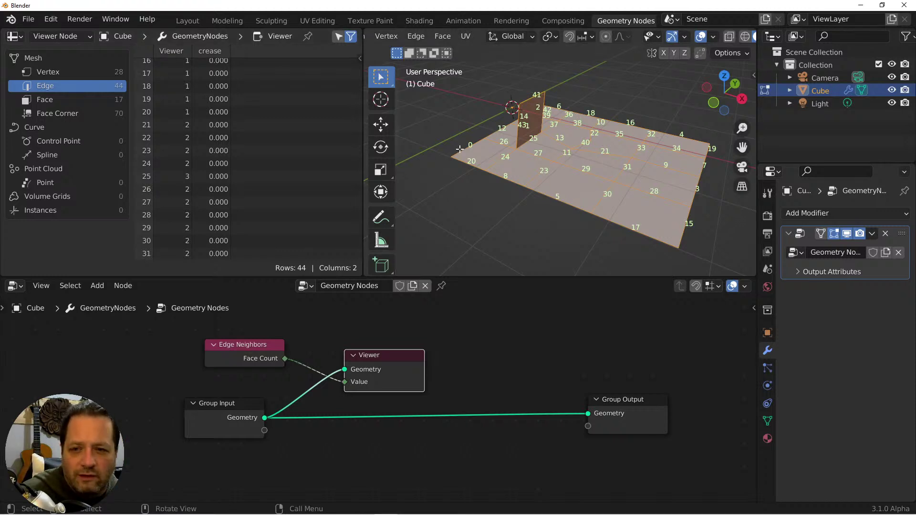
{"action": "scroll", "coordinate": [223, 155], "scroll_direction": "up", "scroll_amount": 5}
{"action": "scroll", "coordinate": [224, 155], "scroll_direction": "up", "scroll_amount": 4}
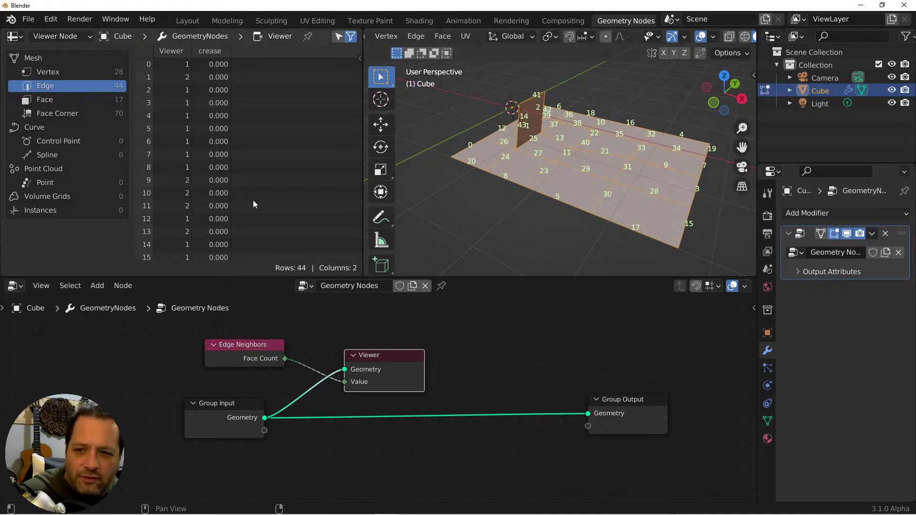
{"action": "scroll", "coordinate": [256, 203], "scroll_direction": "down", "scroll_amount": 10}
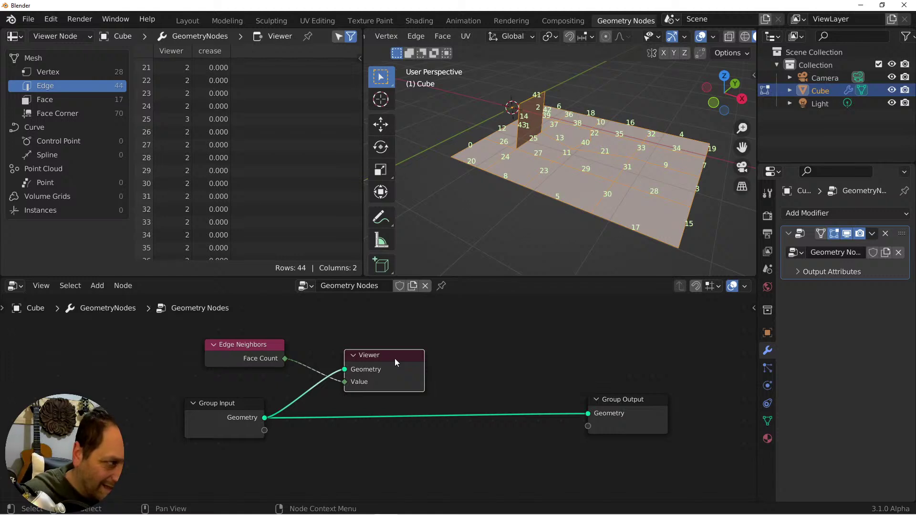
{"action": "key", "text": "s"}
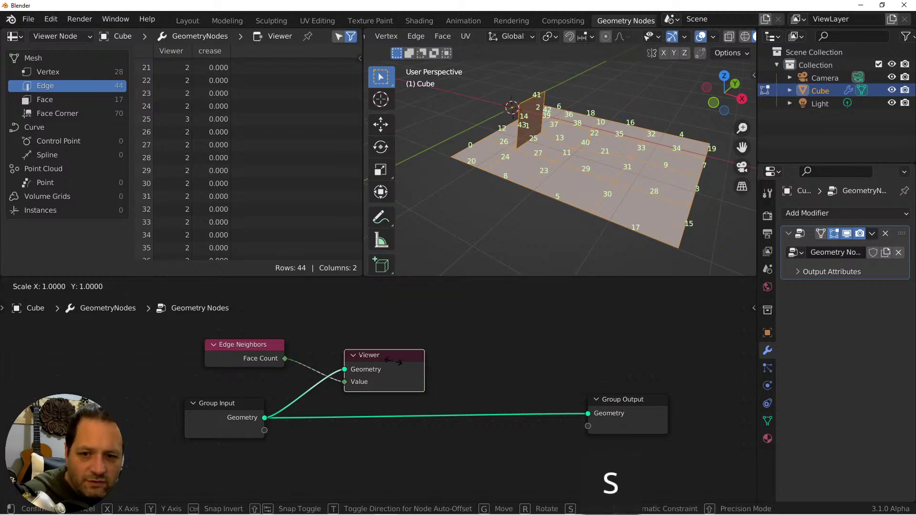
{"action": "key", "text": "d"}
{"action": "left_click", "coordinate": [393, 361]}
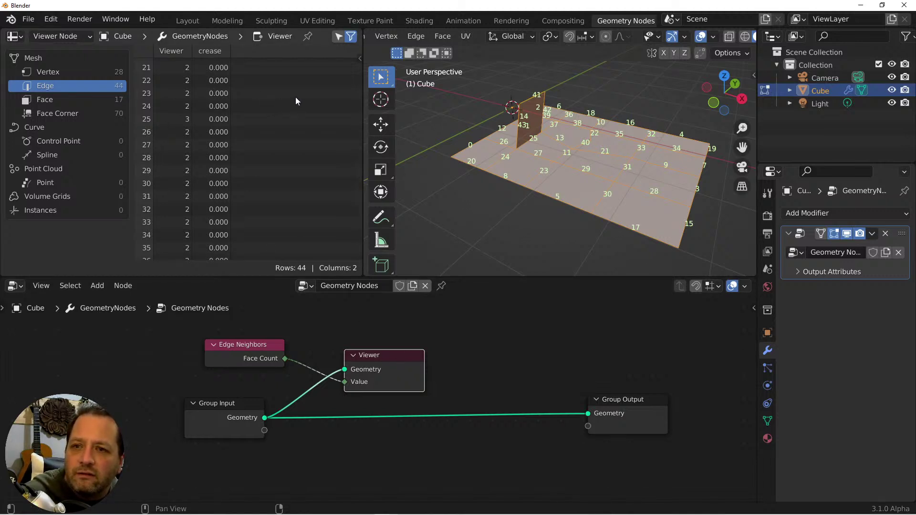
Show the vertex data in the spreadsheet, switch the mesh to vertex select mode, and examine the Viewer values against the vertex numbers.
{"action": "left_click", "coordinate": [81, 73]}
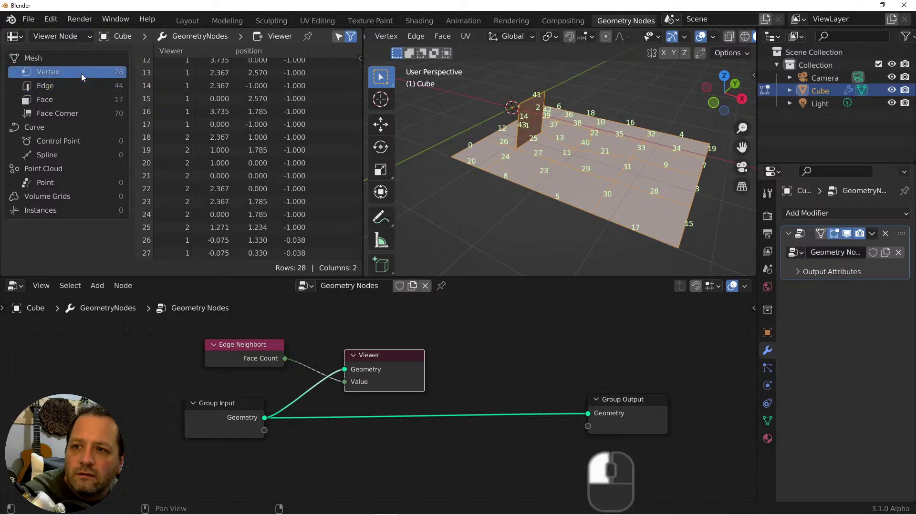
{"action": "scroll", "coordinate": [217, 208], "scroll_direction": "down", "scroll_amount": 2}
{"action": "scroll", "coordinate": [217, 208], "scroll_direction": "up", "scroll_amount": 2}
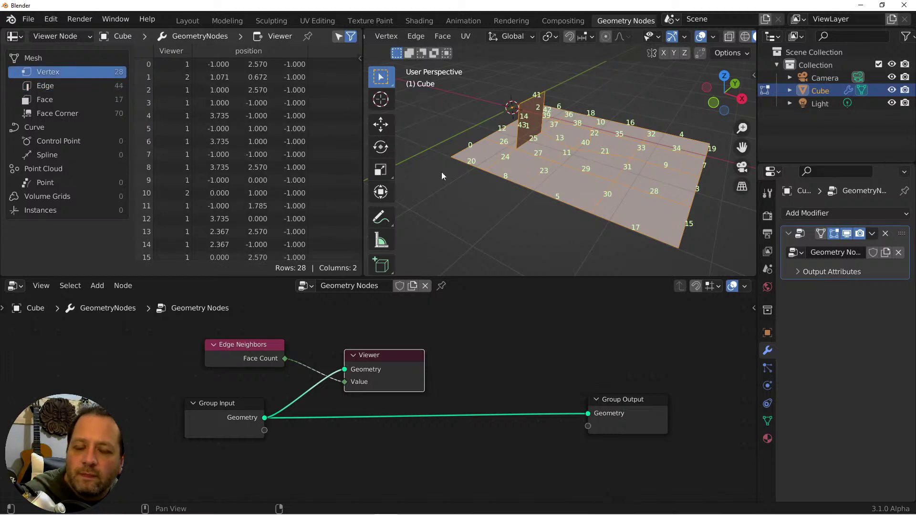
{"action": "middle_click_drag", "start_coordinate": [445, 53], "coordinate": [601, 50]}
{"action": "scroll", "coordinate": [470, 37], "scroll_direction": "up", "scroll_amount": 5}
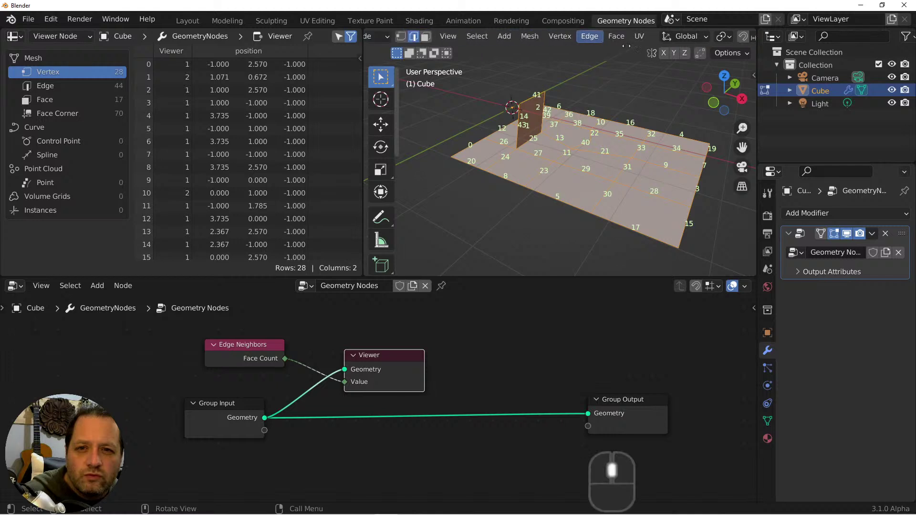
{"action": "left_click", "coordinate": [470, 37]}
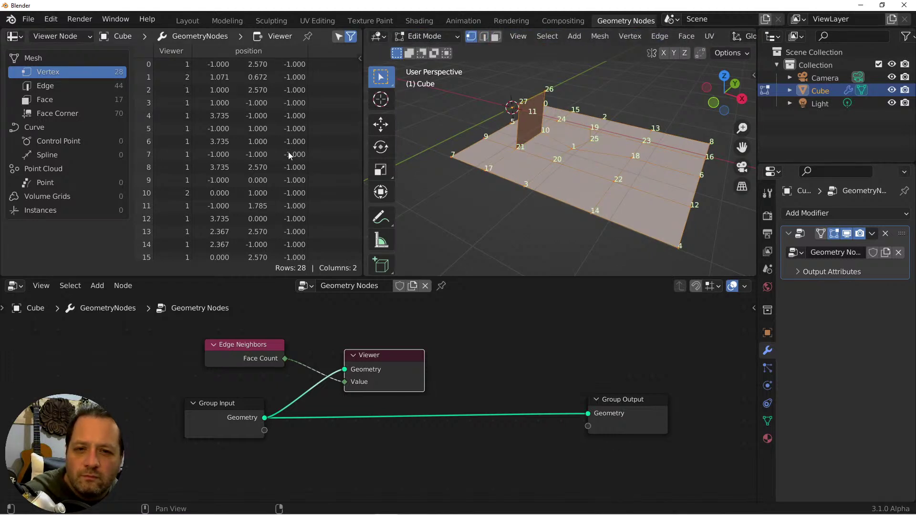
{"action": "scroll", "coordinate": [282, 168], "scroll_direction": "down", "scroll_amount": 3}
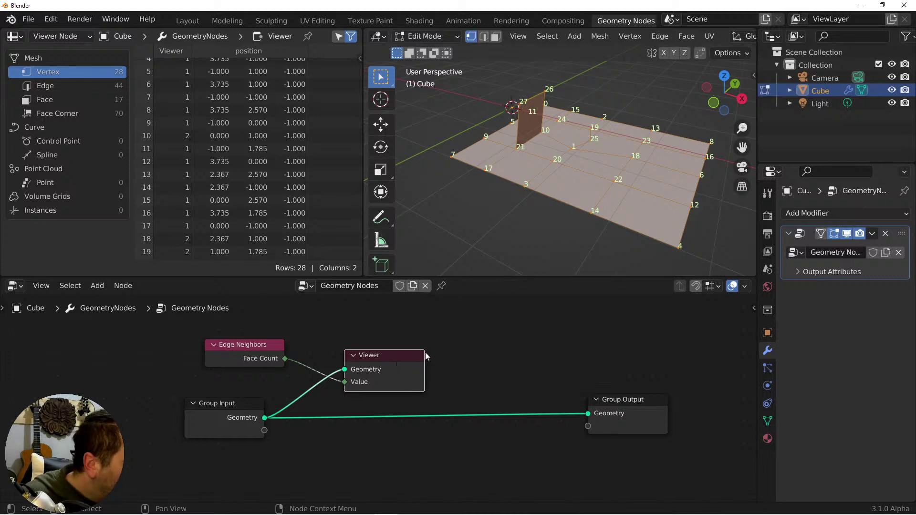
Delete the Viewer node and add a Compare node near the Edge Neighbors node.
{"action": "key", "text": "x"}
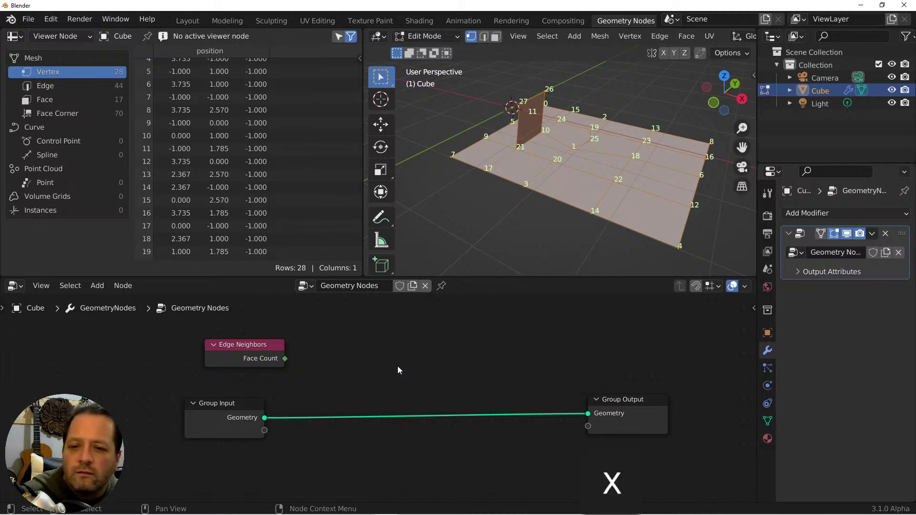
{"action": "key", "text": "shift+a"}
{"action": "mouse_move", "coordinate": [379, 360]}
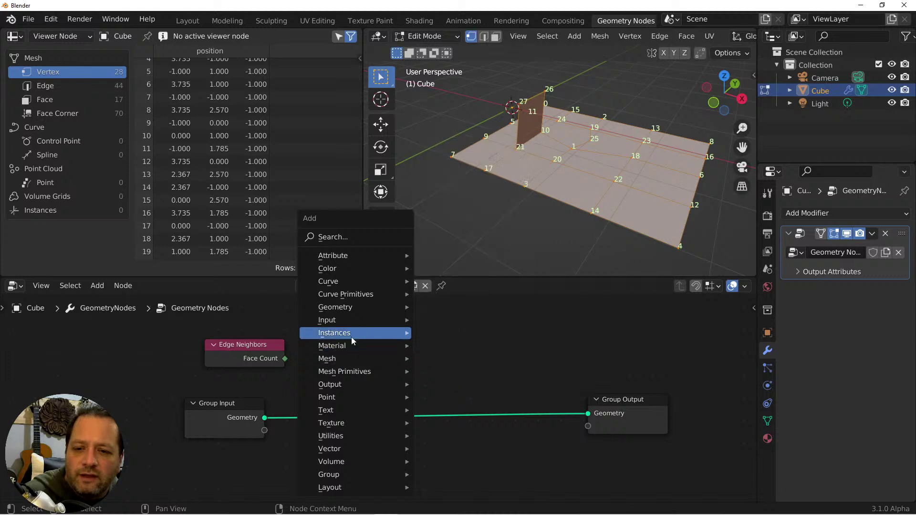
{"action": "mouse_move", "coordinate": [355, 439]}
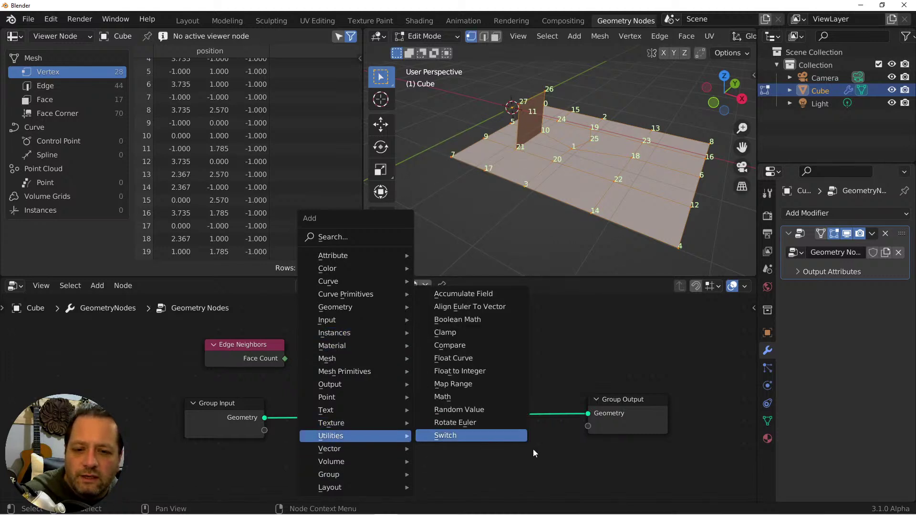
{"action": "left_click", "coordinate": [487, 345]}
{"action": "left_click", "coordinate": [309, 389]}
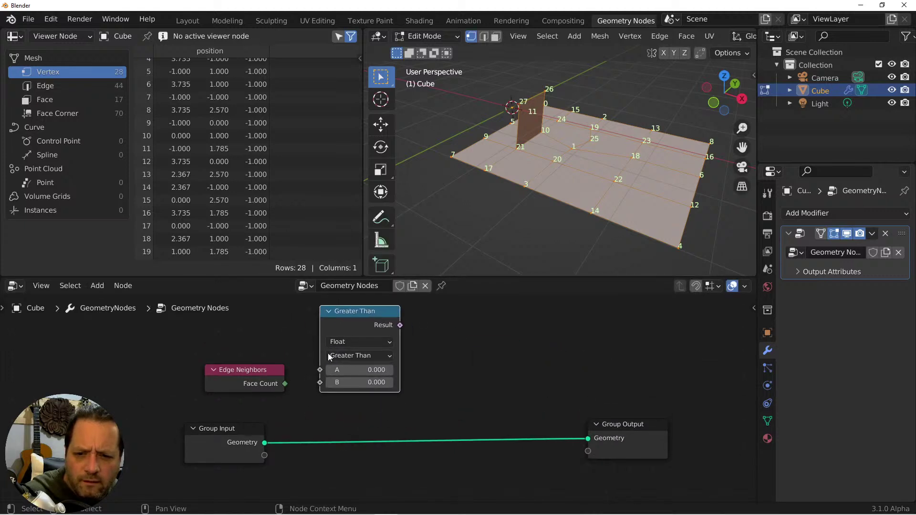
Set the Compare node to Integer, feed the Edge Neighbors Face Count into A, set B to 1, and place it above the geometry link.
{"action": "left_click", "coordinate": [345, 342]}
{"action": "left_click", "coordinate": [360, 371]}
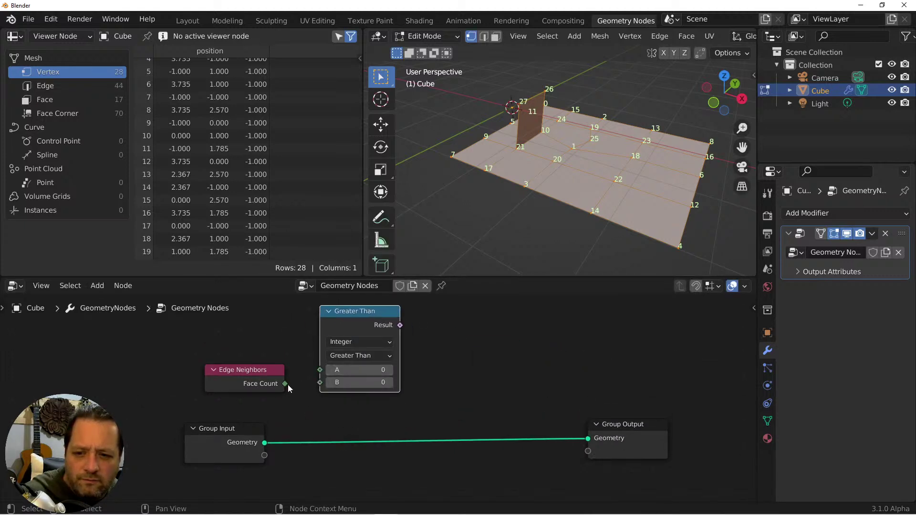
{"action": "left_click_drag", "start_coordinate": [286, 384], "coordinate": [319, 371]}
{"action": "left_click", "coordinate": [372, 382]}
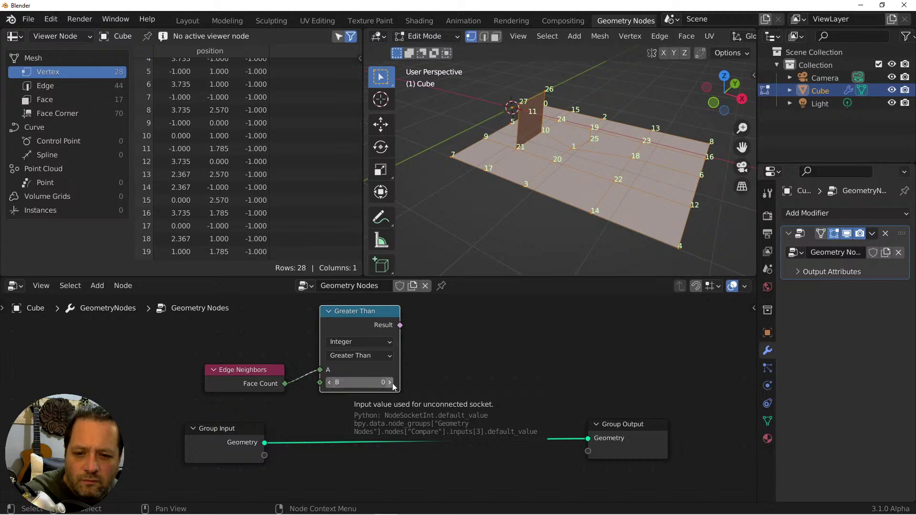
{"action": "type", "text": "1"}
{"action": "key", "text": "Return"}
{"action": "left_click_drag", "start_coordinate": [368, 313], "coordinate": [379, 340]}
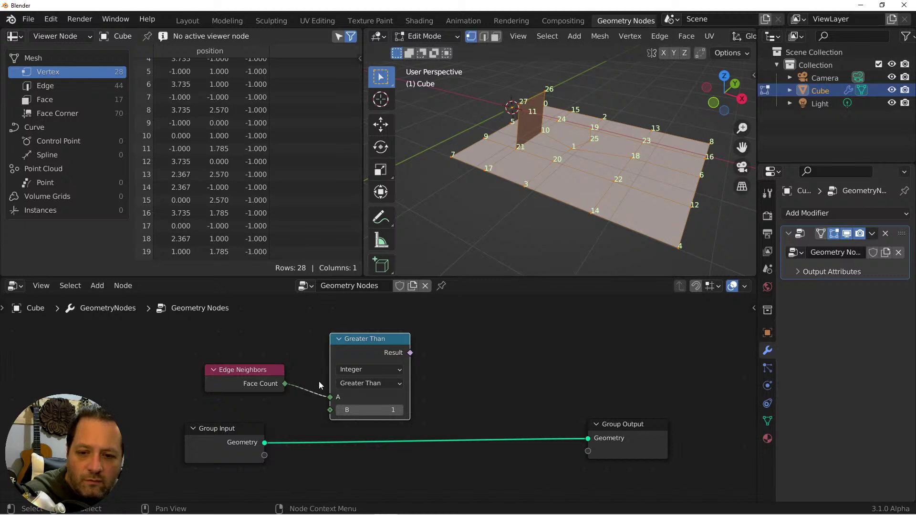
Make room before Group Output and insert a Set Position node into the geometry link.
{"action": "left_click_drag", "start_coordinate": [621, 422], "coordinate": [686, 421]}
{"action": "key", "text": "shift+a"}
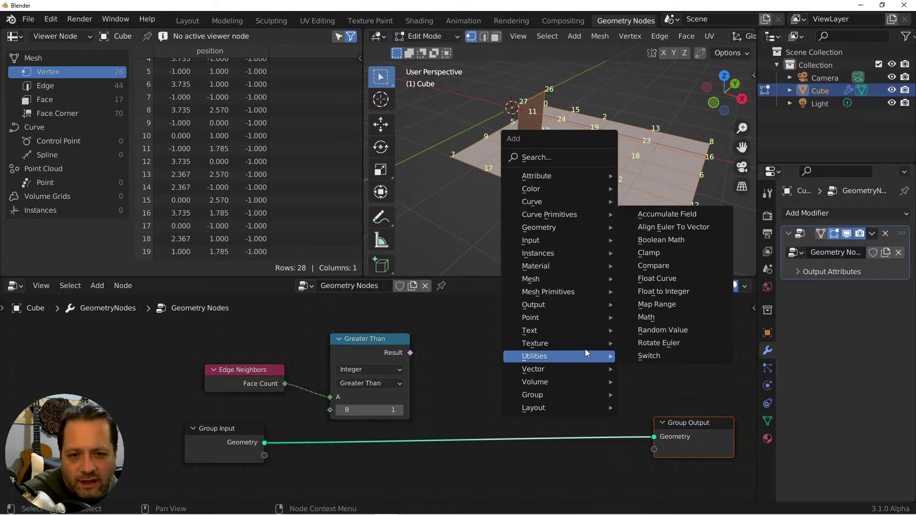
{"action": "mouse_move", "coordinate": [585, 369]}
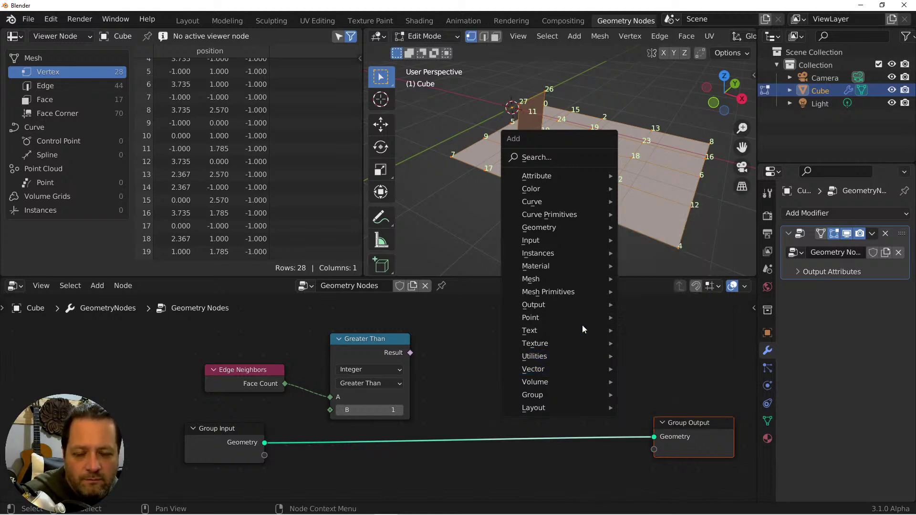
{"action": "mouse_move", "coordinate": [546, 251]}
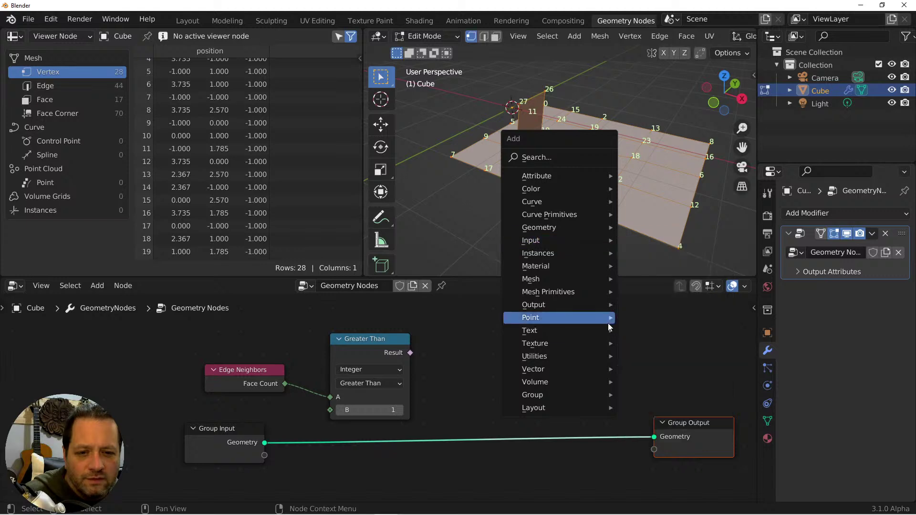
{"action": "mouse_move", "coordinate": [583, 230]}
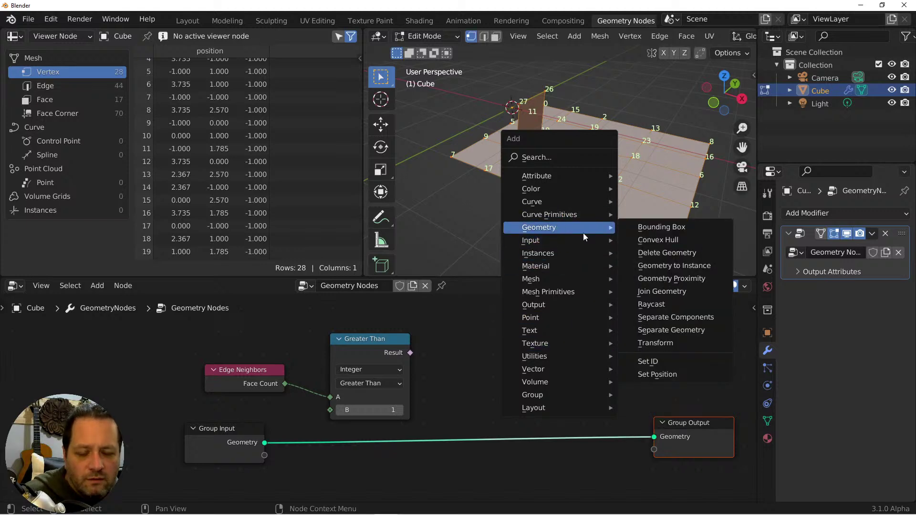
{"action": "left_click", "coordinate": [663, 371]}
{"action": "left_click", "coordinate": [528, 361]}
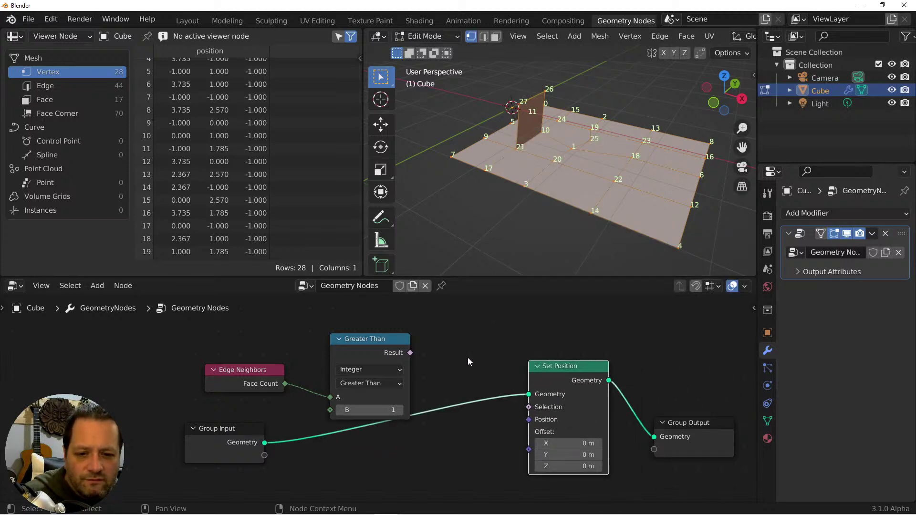
Connect the comparison Result to the Set Position Selection and, in Object Mode, set the Z offset to 0.6 m.
{"action": "left_click_drag", "start_coordinate": [390, 342], "coordinate": [533, 409]}
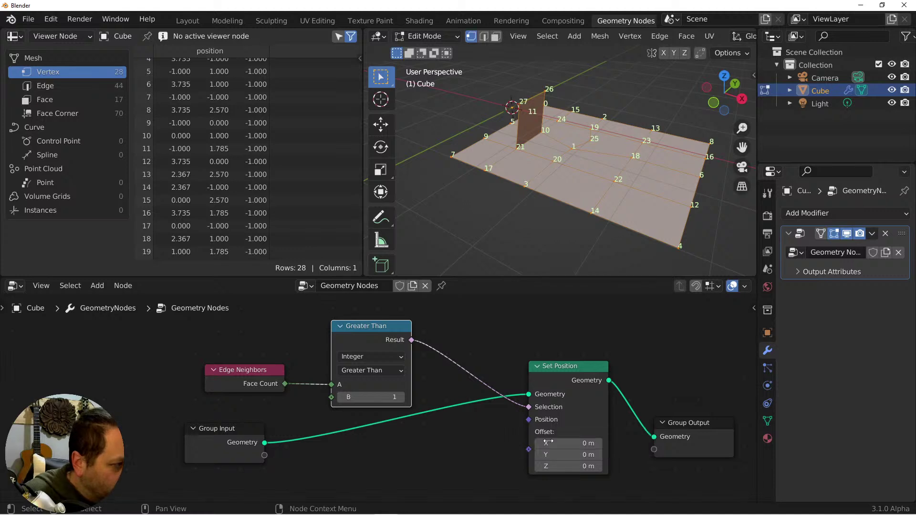
{"action": "left_click", "coordinate": [563, 466]}
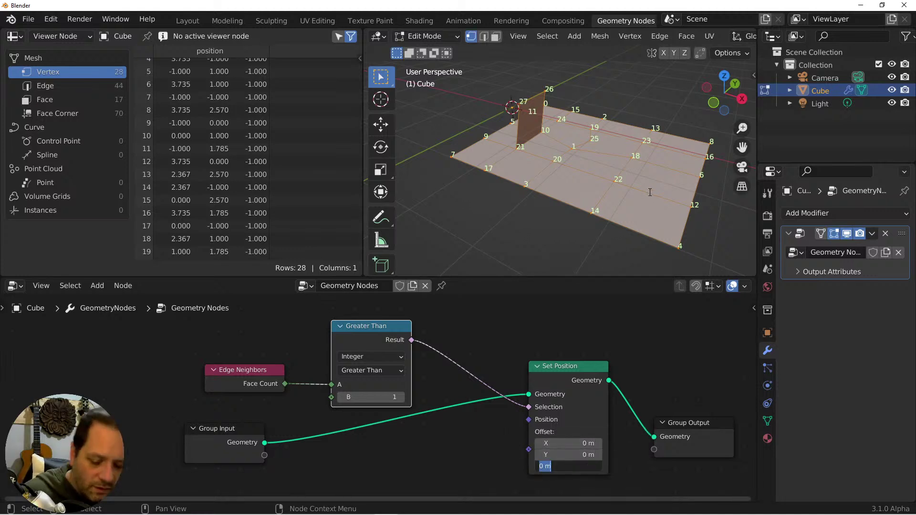
{"action": "key", "text": "Tab"}
{"action": "left_click", "coordinate": [568, 465]}
{"action": "key", "text": "Tab"}
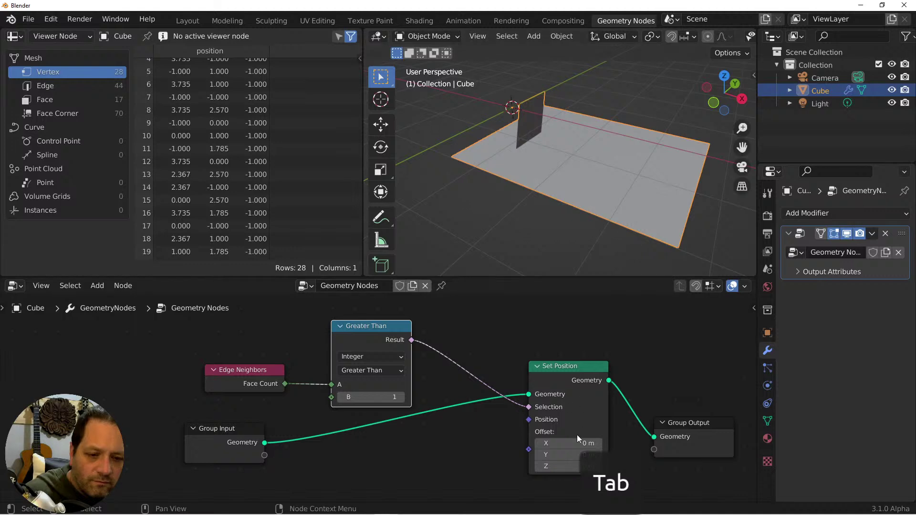
{"action": "mouse_move", "coordinate": [568, 467]}
{"action": "left_mouse_down"}
{"action": "mouse_move", "coordinate": [587, 467]}
{"action": "mouse_move", "coordinate": [534, 466]}
{"action": "mouse_move", "coordinate": [575, 466]}
{"action": "left_mouse_up"}
{"action": "mouse_move", "coordinate": [568, 467]}
{"action": "left_mouse_down"}
{"action": "mouse_move", "coordinate": [501, 466]}
{"action": "mouse_move", "coordinate": [573, 467]}
{"action": "mouse_move", "coordinate": [534, 466]}
{"action": "mouse_move", "coordinate": [552, 466]}
{"action": "left_mouse_up"}
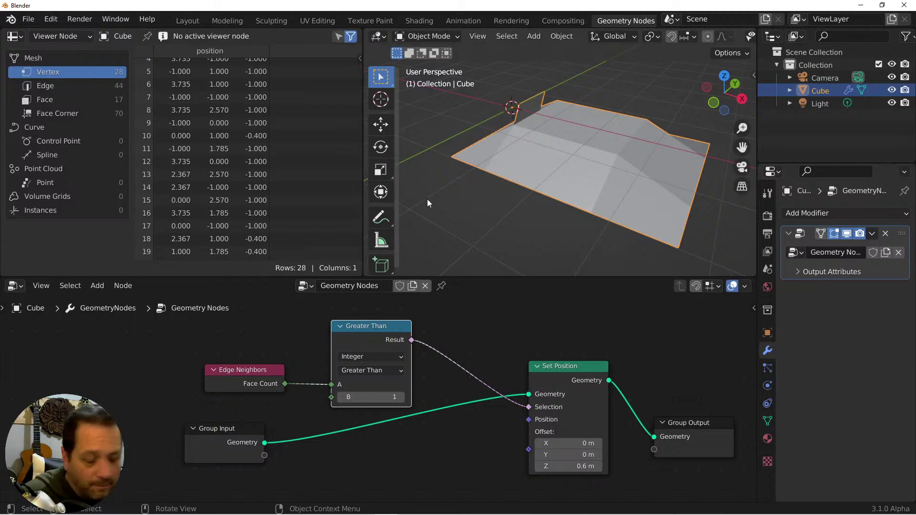
Change the comparison operation to Equal and set the Set Position Z offset to -0.28 m.
{"action": "left_click", "coordinate": [363, 368]}
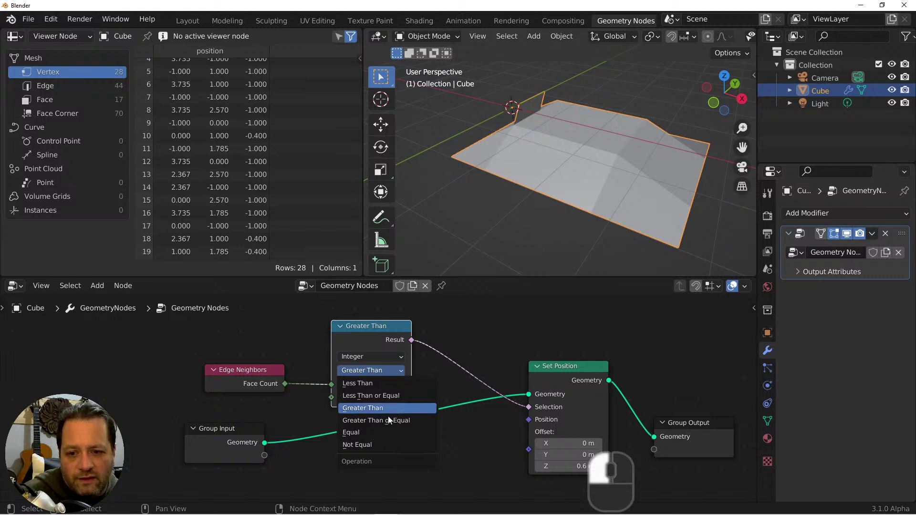
{"action": "left_click", "coordinate": [377, 432]}
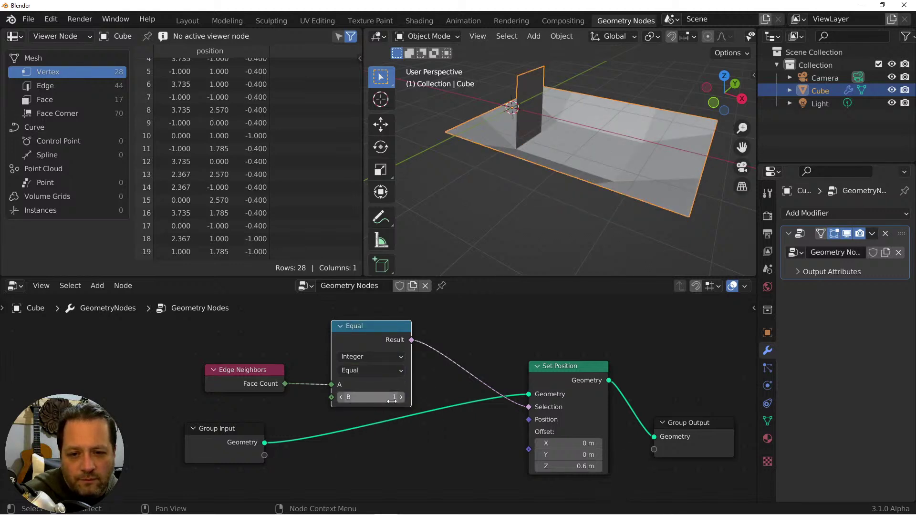
{"action": "mouse_move", "coordinate": [573, 466]}
{"action": "left_mouse_down"}
{"action": "mouse_move", "coordinate": [557, 466]}
{"action": "mouse_move", "coordinate": [575, 466]}
{"action": "left_mouse_up"}
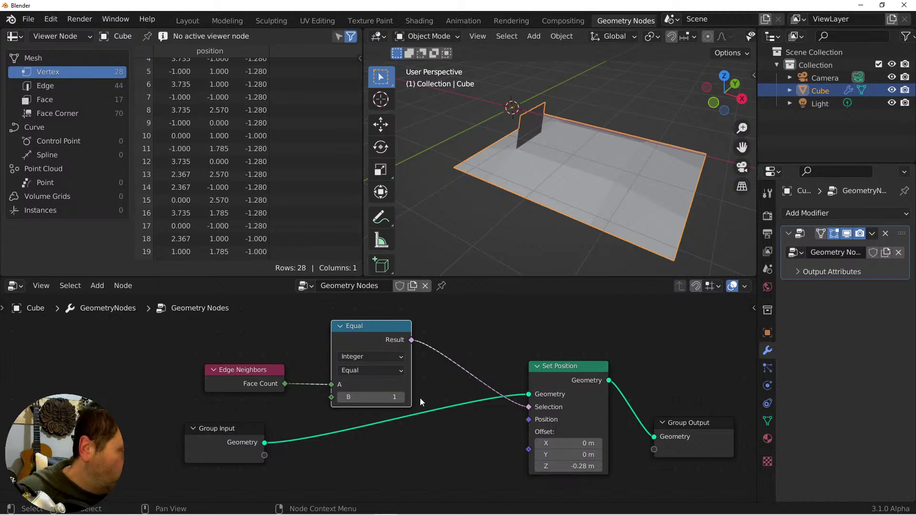
Change the comparison operation to Not Equal and set its B value to 2.
{"action": "left_click_drag", "start_coordinate": [361, 328], "coordinate": [365, 333]}
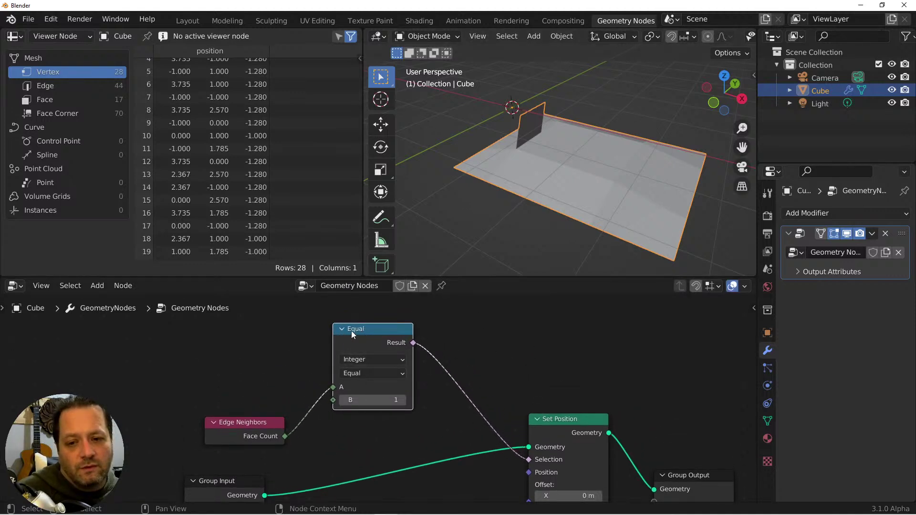
{"action": "left_click", "coordinate": [365, 373]}
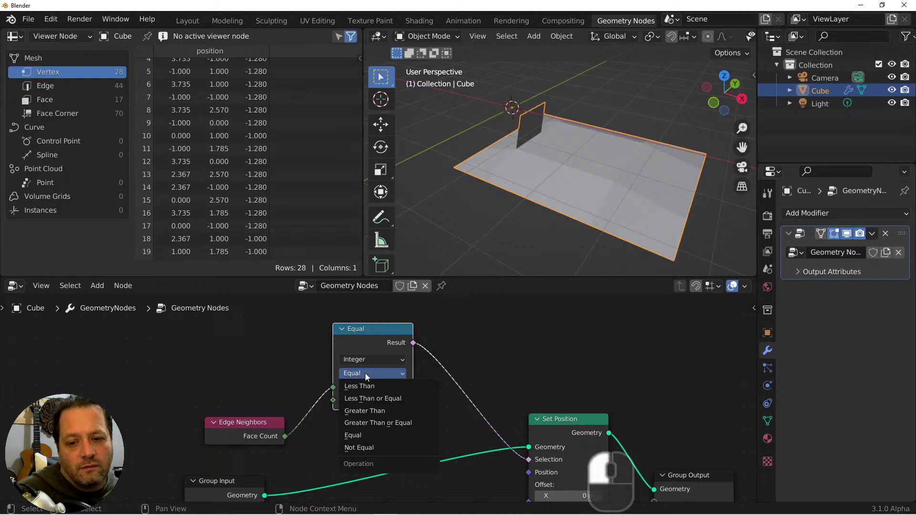
{"action": "left_click", "coordinate": [376, 436]}
{"action": "left_click", "coordinate": [401, 401]}
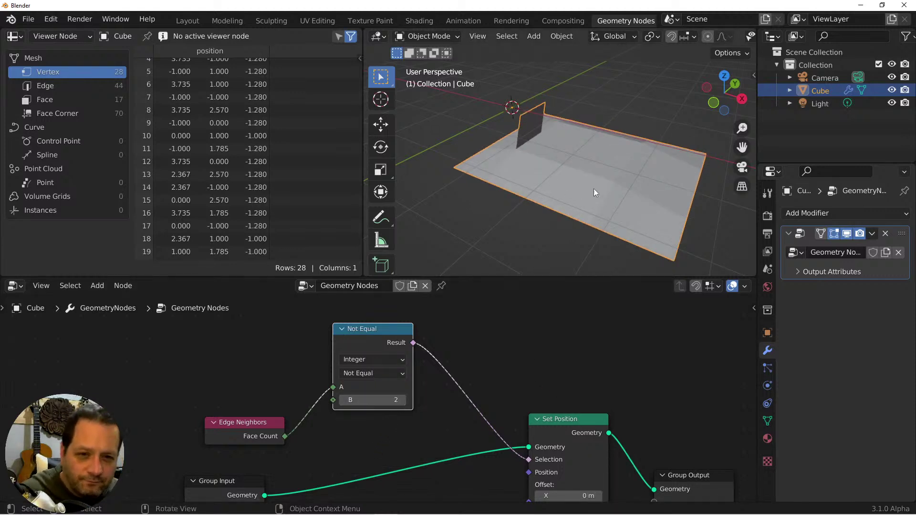
Set the Set Position Z offset to -0.68 m and move the Not Equal node down, level with Edge Neighbors.
{"action": "middle_click_drag", "start_coordinate": [573, 429], "coordinate": [556, 372]}
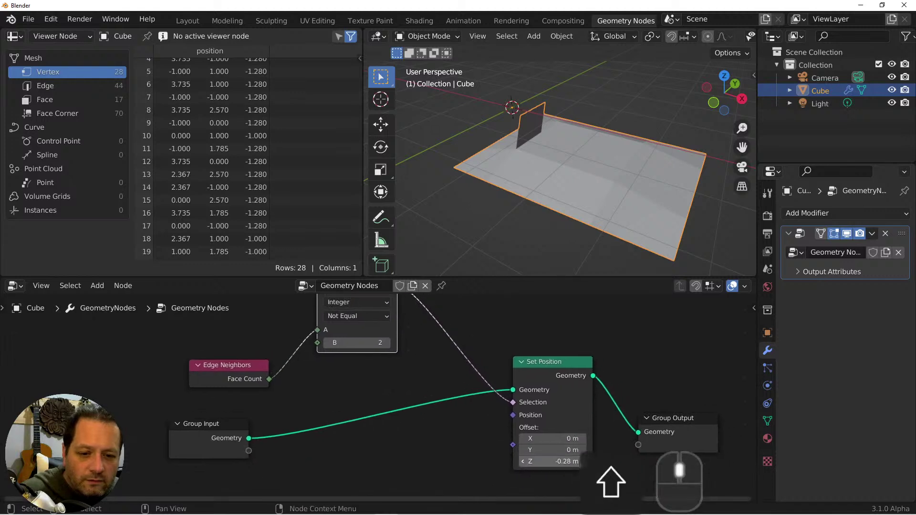
{"action": "mouse_move", "coordinate": [559, 461]}
{"action": "left_mouse_down"}
{"action": "mouse_move", "coordinate": [512, 461]}
{"action": "mouse_move", "coordinate": [565, 461]}
{"action": "mouse_move", "coordinate": [549, 462]}
{"action": "left_mouse_up"}
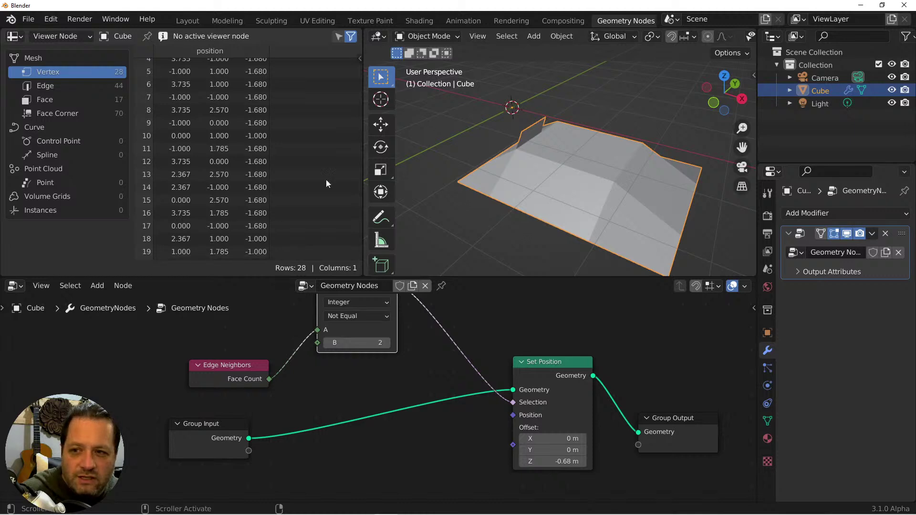
{"action": "middle_click_drag", "start_coordinate": [549, 163], "coordinate": [656, 168]}
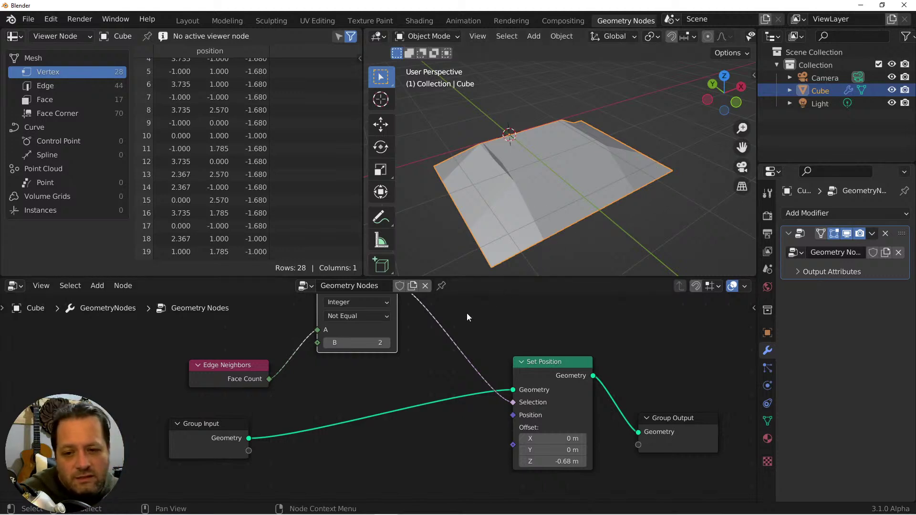
{"action": "left_click_drag", "start_coordinate": [391, 337], "coordinate": [392, 376]}
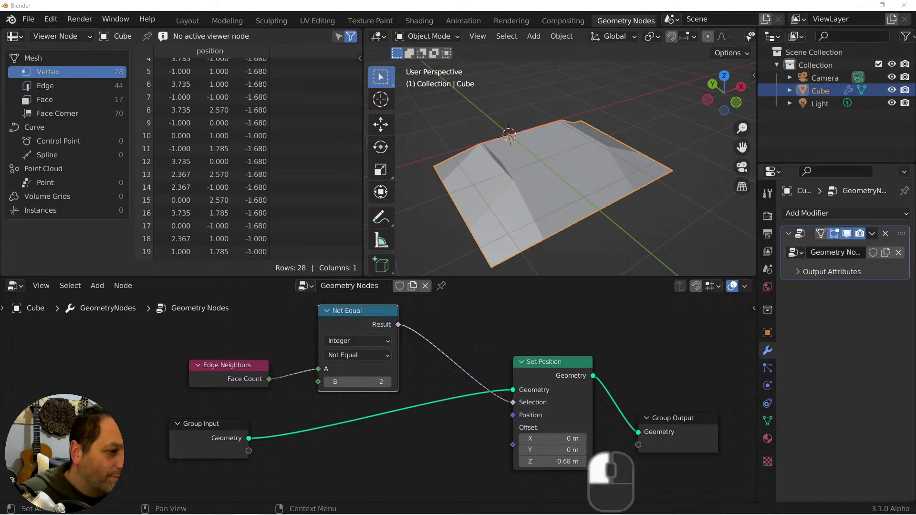
{"action": "key", "text": "Up"}
{"action": "key", "text": "Return"}
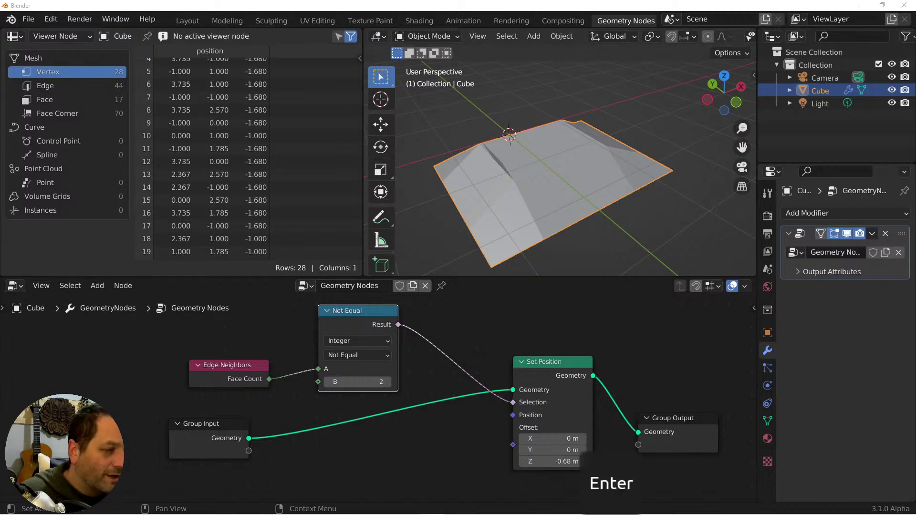
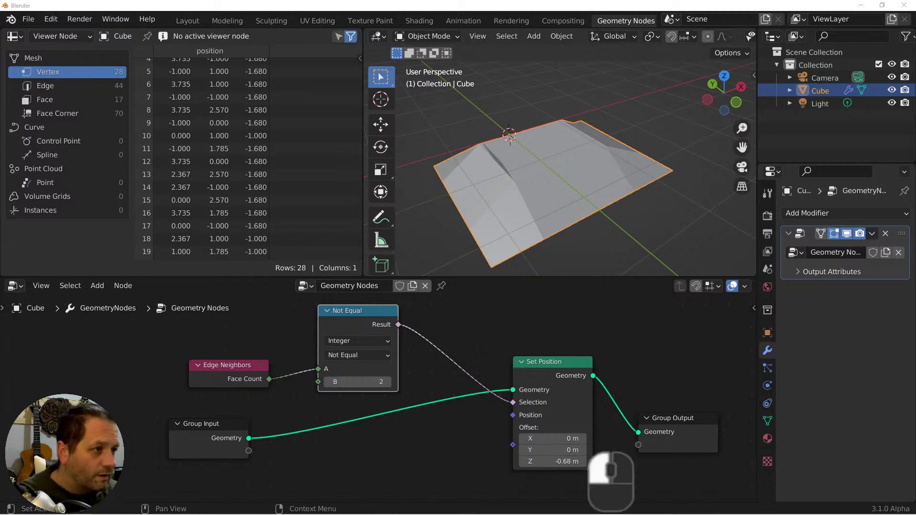
Switch to Google Chrome, search Google for "build blender windows" and bring the browser window onto the recorded screen.
{"action": "key", "text": "b"}
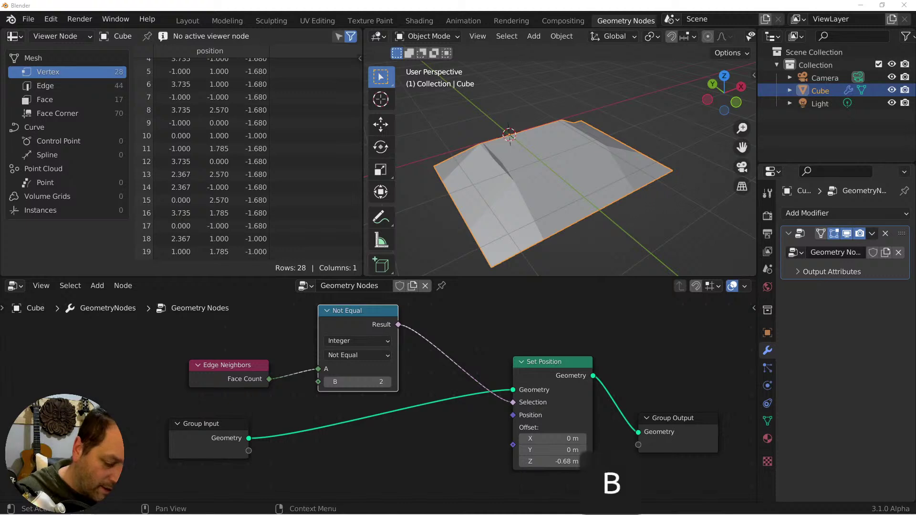
{"action": "key", "text": "i"}
{"action": "key", "text": "l"}
{"action": "key", "text": "f"}
{"action": "key", "text": "d"}
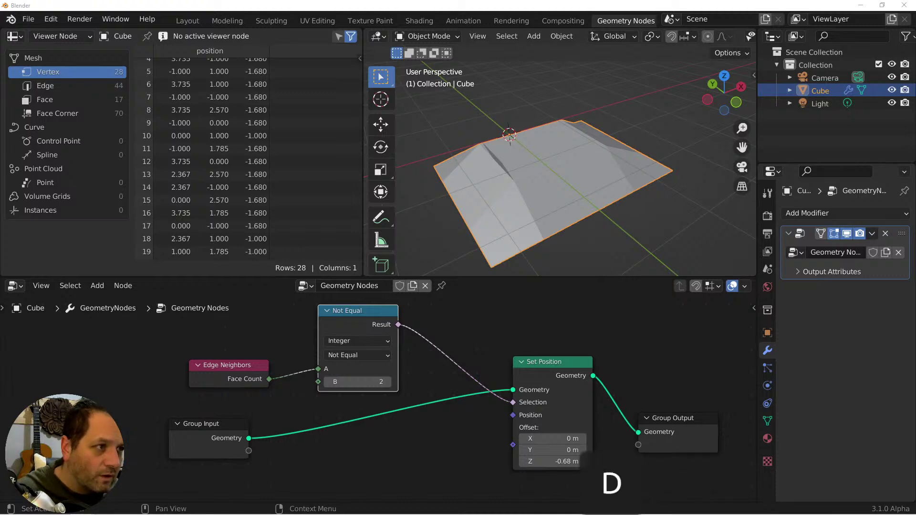
{"action": "key", "text": "space"}
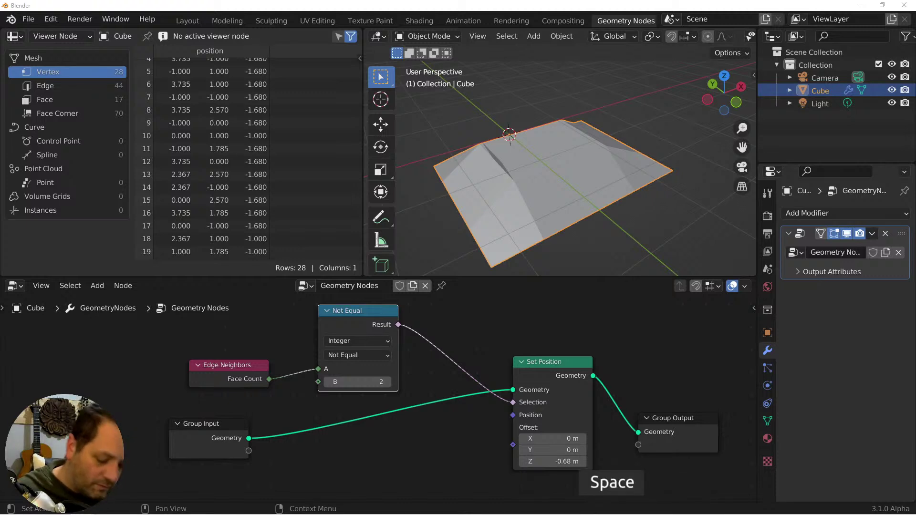
{"action": "key", "text": "l"}
{"action": "key", "text": "e"}
{"action": "key", "text": "r"}
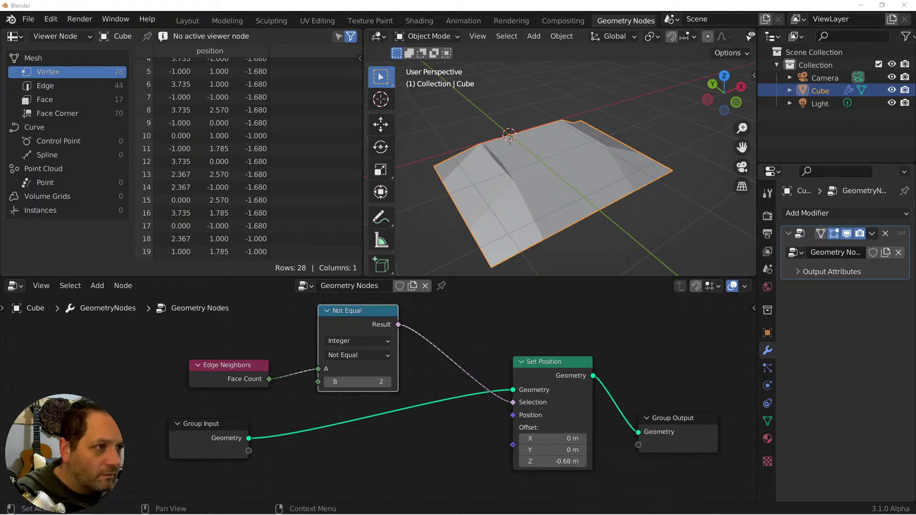
{"action": "key", "text": "Down"}
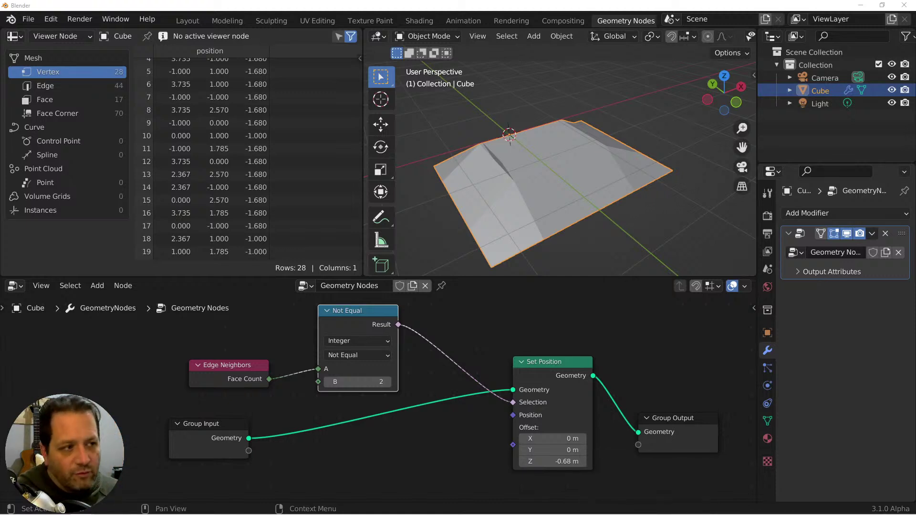
{"action": "key", "text": "Return"}
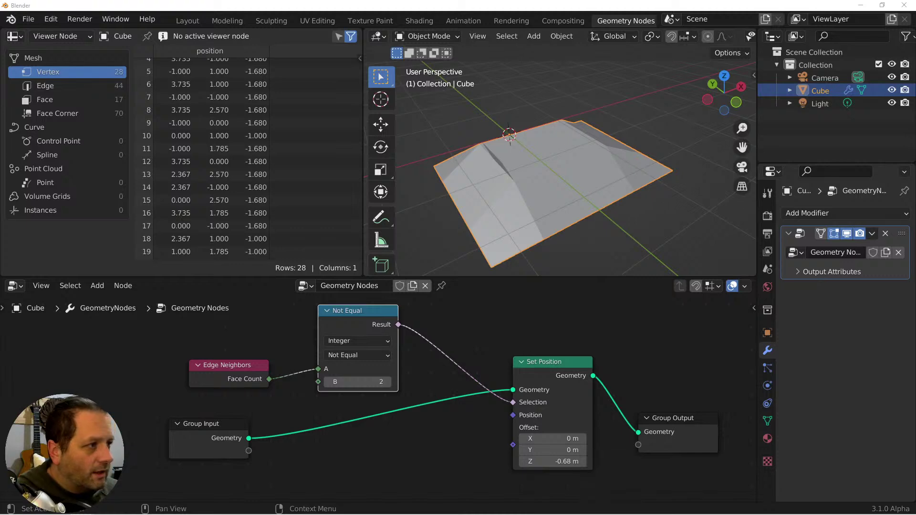
{"action": "left_click_drag", "start_coordinate": [915, 88], "coordinate": [539, 0]}
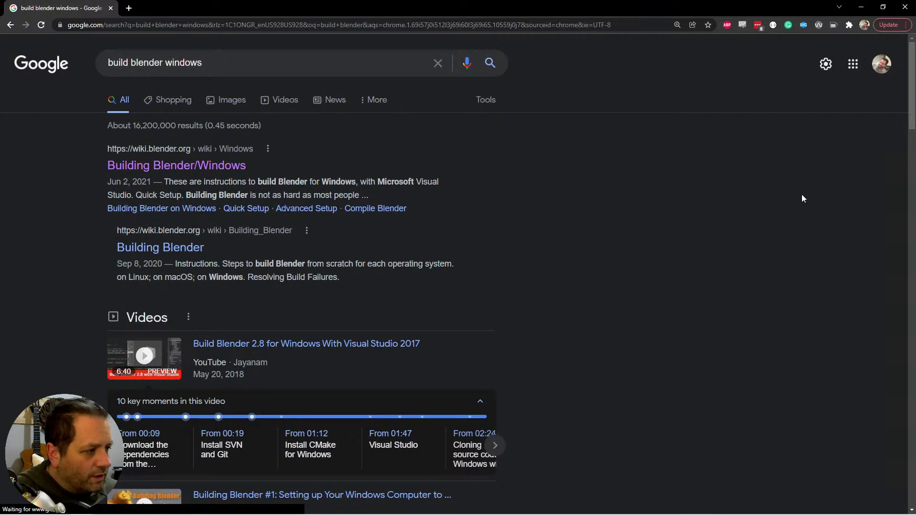
Open the Building Blender/Windows wiki page and review its instructions for installing development tools, downloading sources and libraries, and compiling Blender.
{"action": "left_click", "coordinate": [137, 171]}
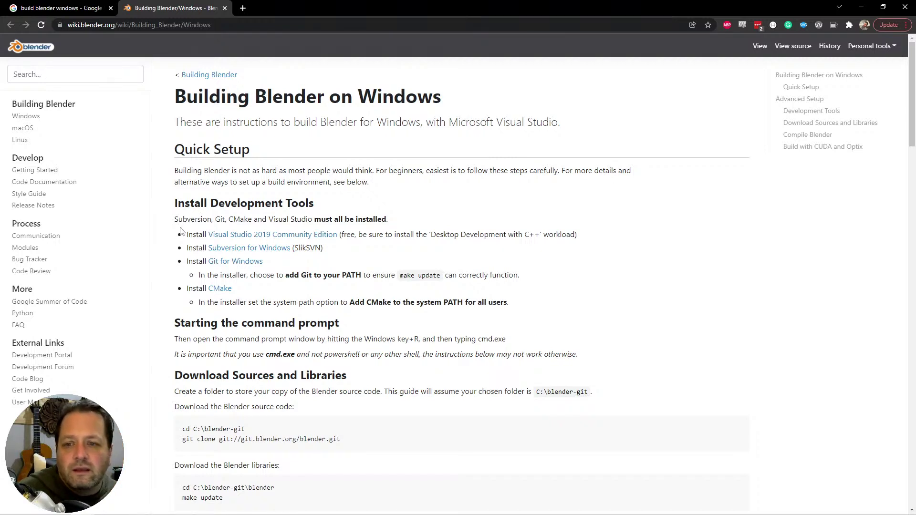
{"action": "left_click_drag", "start_coordinate": [174, 220], "coordinate": [536, 309]}
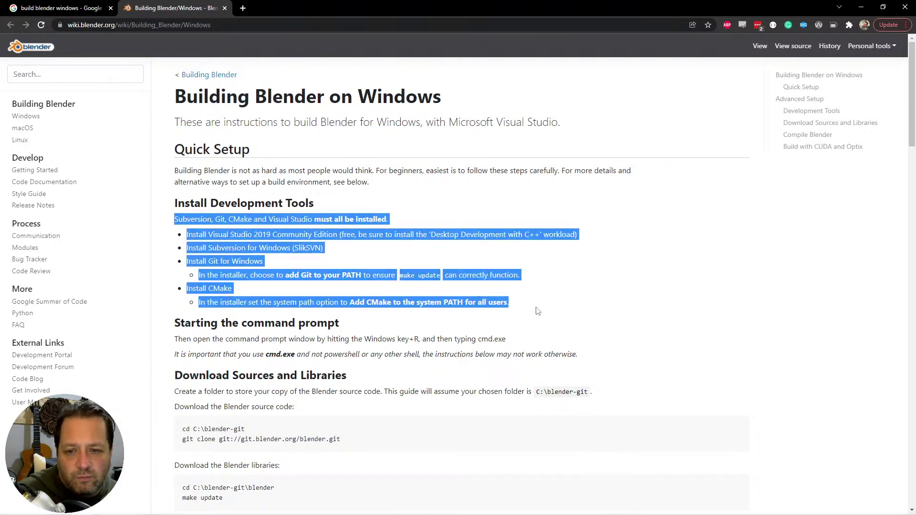
{"action": "left_click", "coordinate": [528, 315]}
{"action": "scroll", "coordinate": [528, 315], "scroll_direction": "down", "scroll_amount": 2}
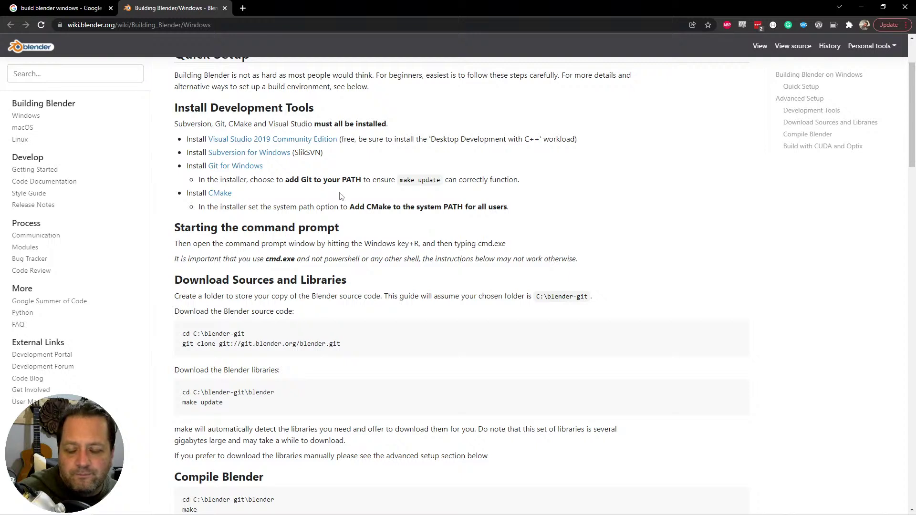
{"action": "scroll", "coordinate": [313, 176], "scroll_direction": "down", "scroll_amount": 2}
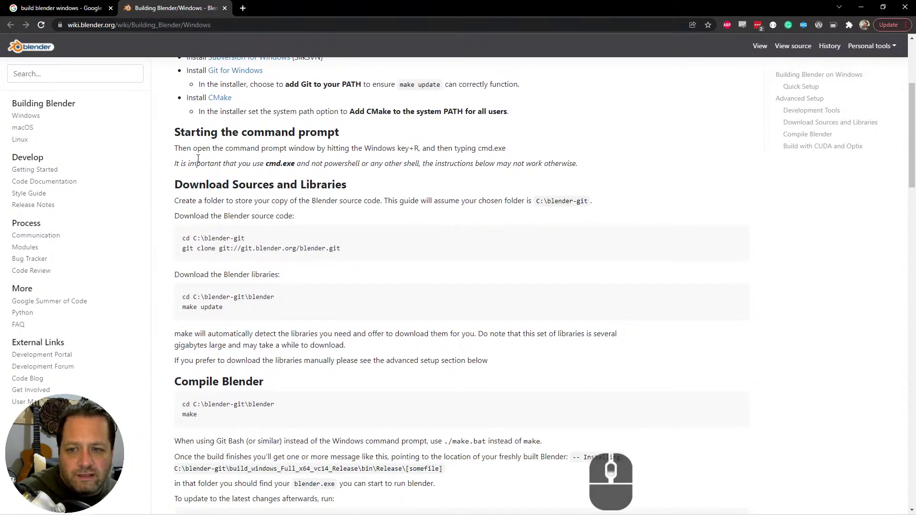
{"action": "left_click_drag", "start_coordinate": [168, 179], "coordinate": [384, 329]}
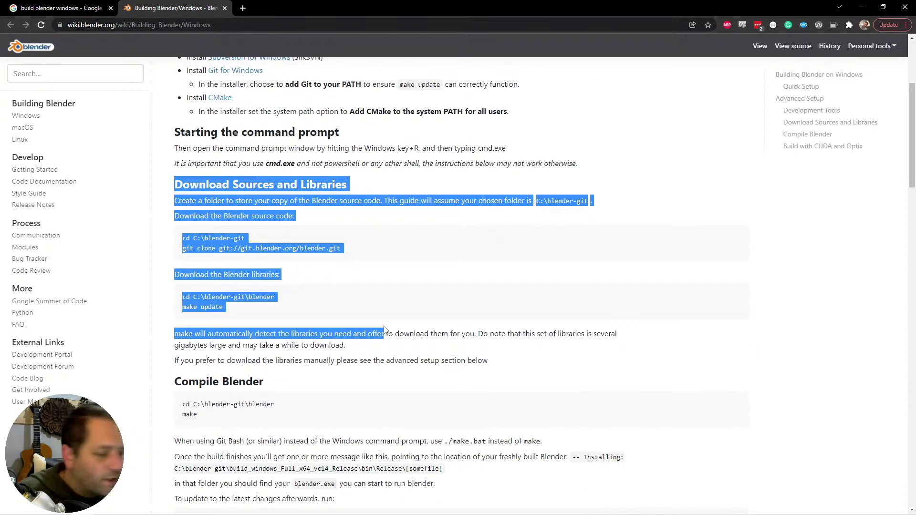
{"action": "left_click", "coordinate": [396, 328]}
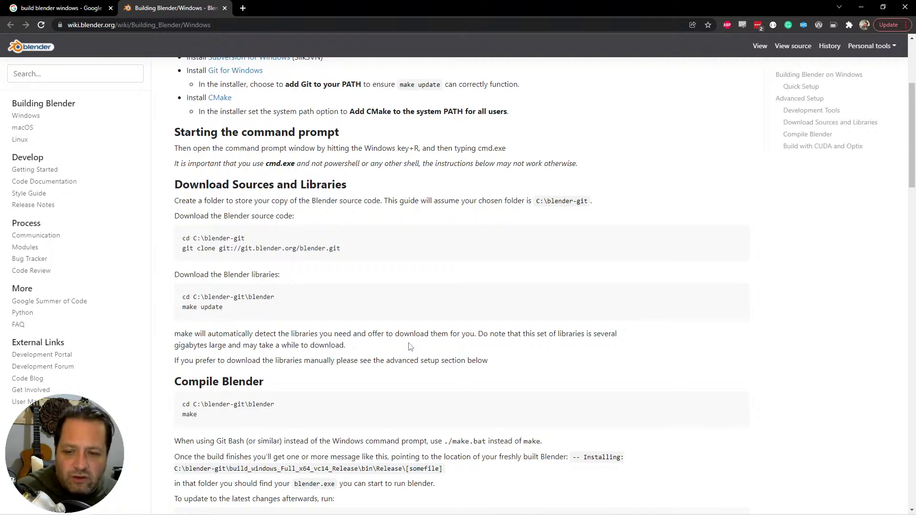
{"action": "scroll", "coordinate": [410, 346], "scroll_direction": "down", "scroll_amount": 6}
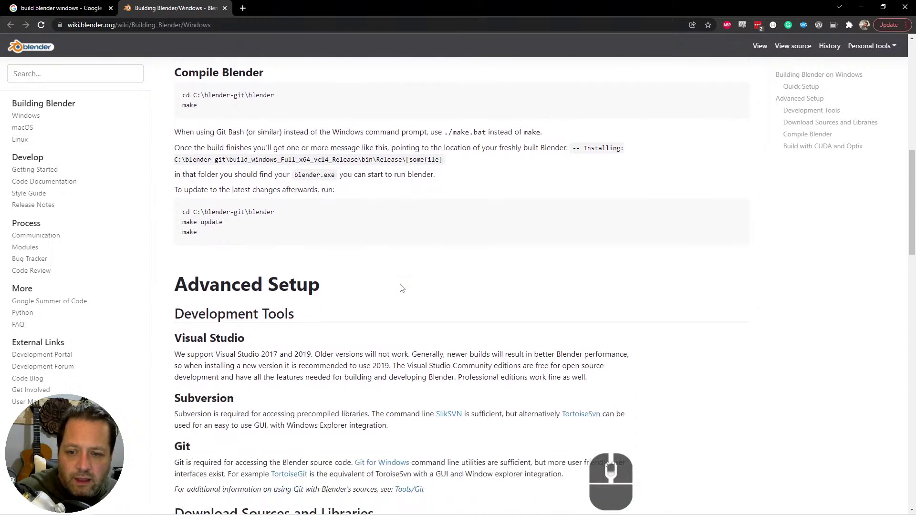
{"action": "scroll", "coordinate": [401, 288], "scroll_direction": "down", "scroll_amount": 1}
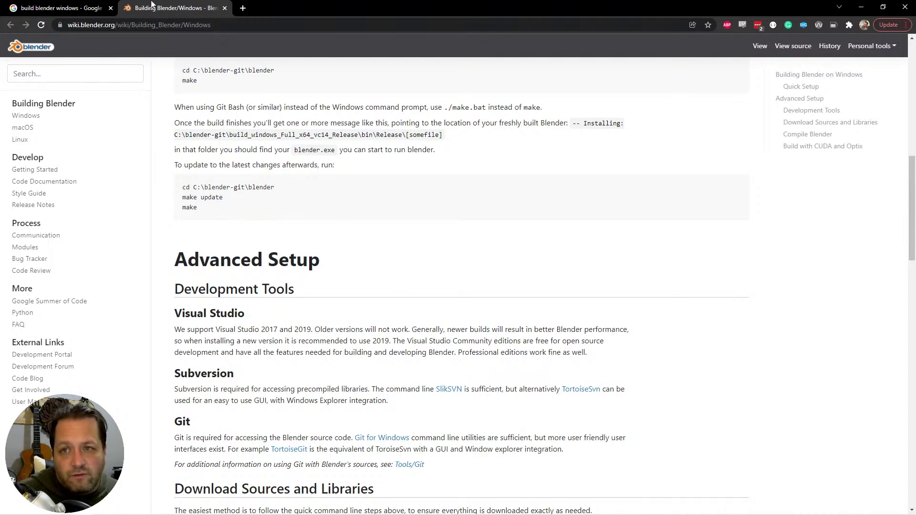
Go to developer.blender.org and look through the open entries under Recent Tasks.
{"action": "left_click", "coordinate": [245, 22]}
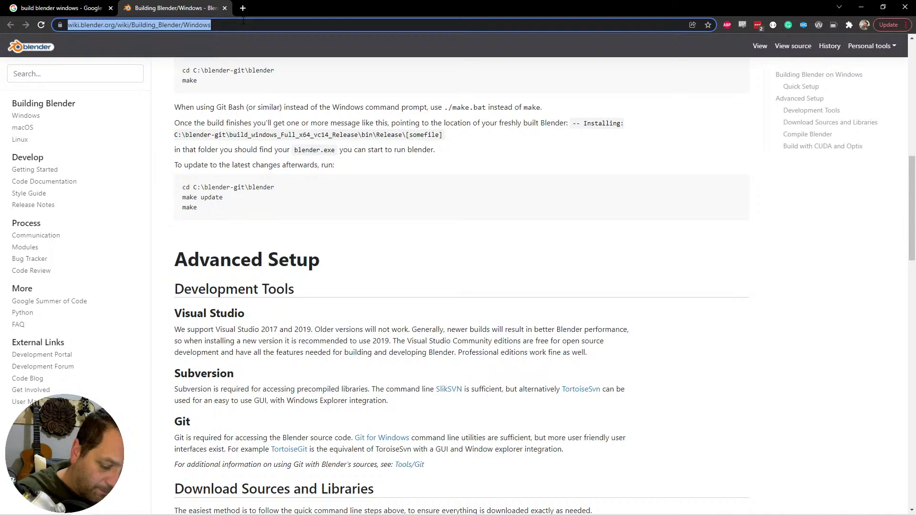
{"action": "type", "text": "de"}
{"action": "key", "text": "Return"}
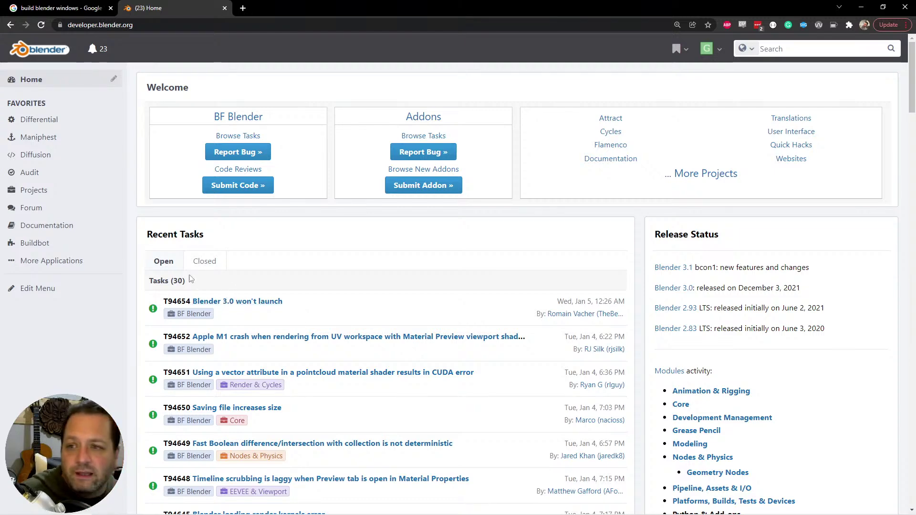
{"action": "scroll", "coordinate": [229, 318], "scroll_direction": "down", "scroll_amount": 5}
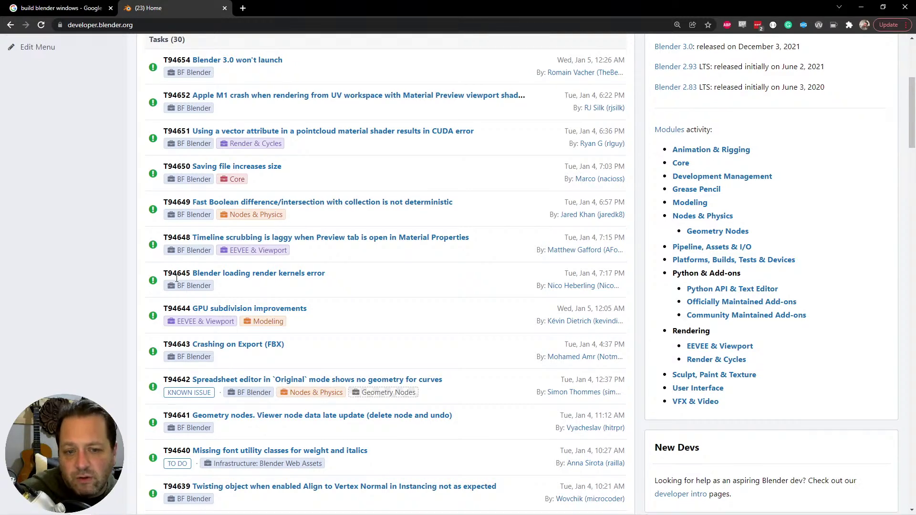
{"action": "scroll", "coordinate": [177, 278], "scroll_direction": "down", "scroll_amount": 4}
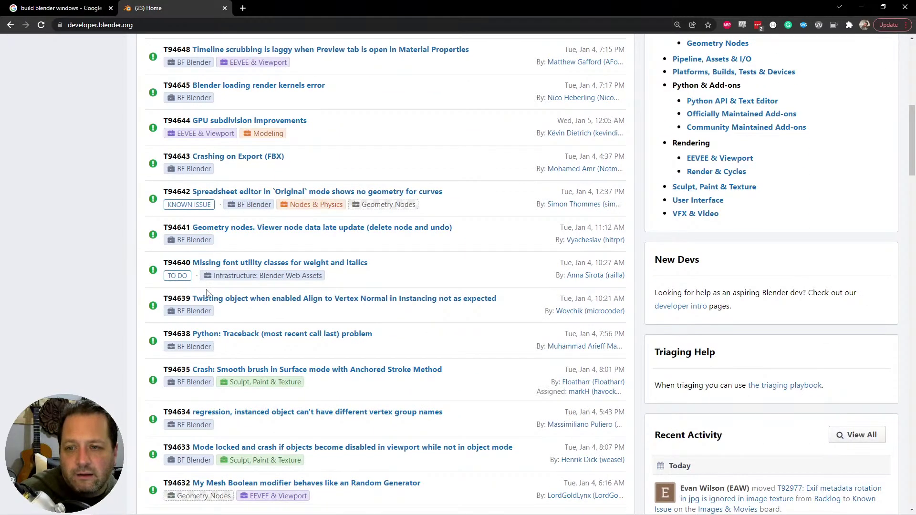
{"action": "scroll", "coordinate": [254, 307], "scroll_direction": "up", "scroll_amount": 9}
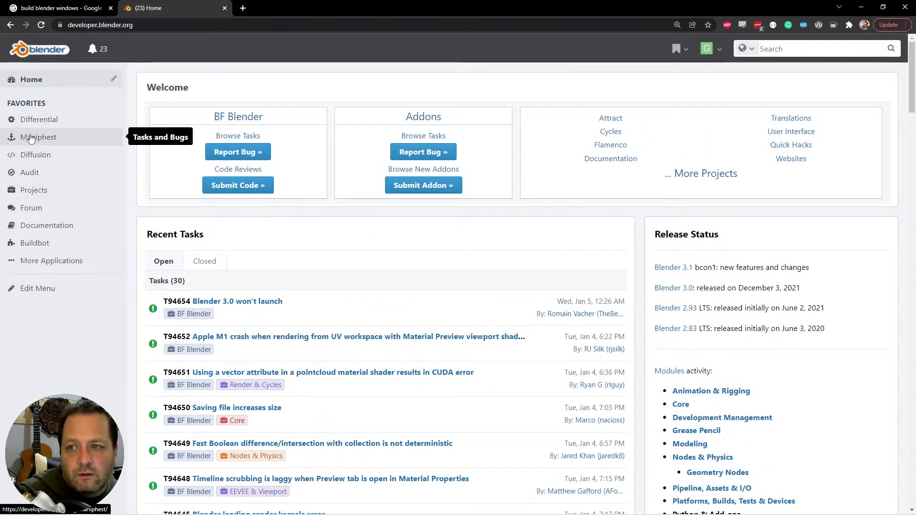
Browse the open revisions in Differential and open D13701, "Geometry Nodes: Duplicate Geometry (WIP)".
{"action": "left_click", "coordinate": [37, 121]}
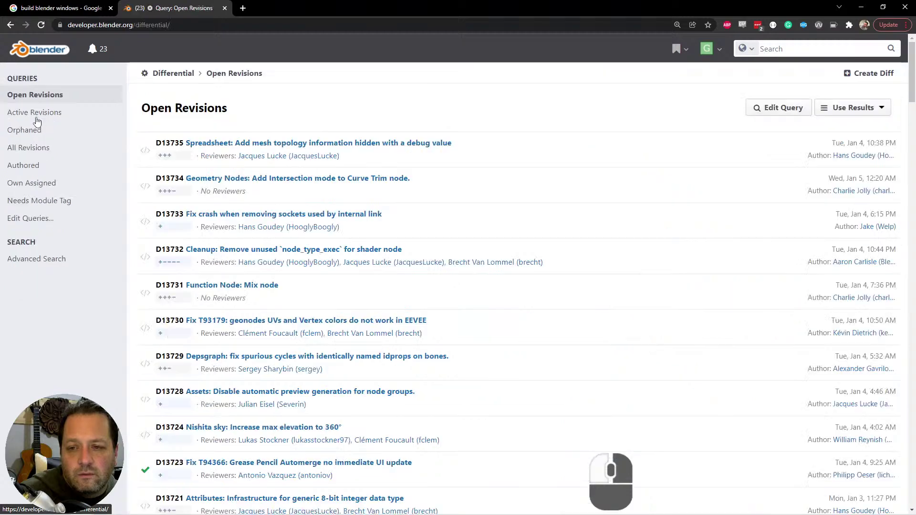
{"action": "scroll", "coordinate": [484, 328], "scroll_direction": "down", "scroll_amount": 8}
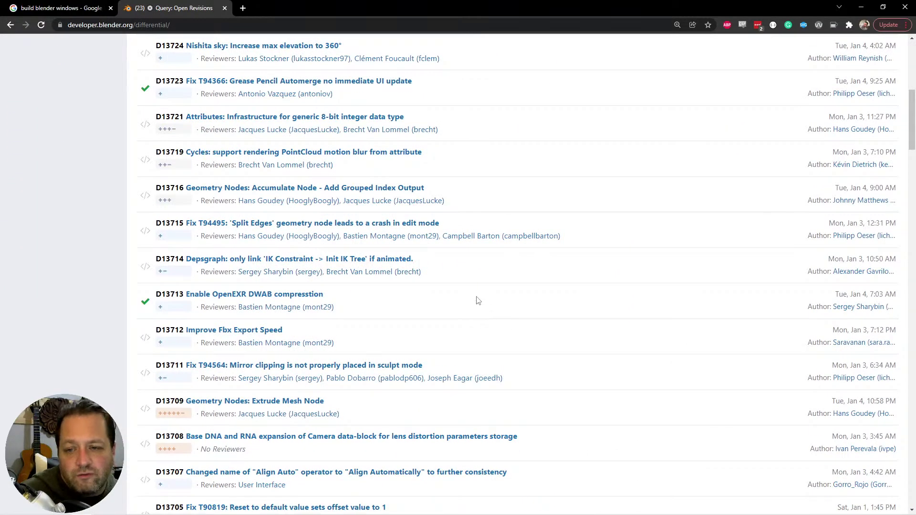
{"action": "scroll", "coordinate": [477, 300], "scroll_direction": "down", "scroll_amount": 5}
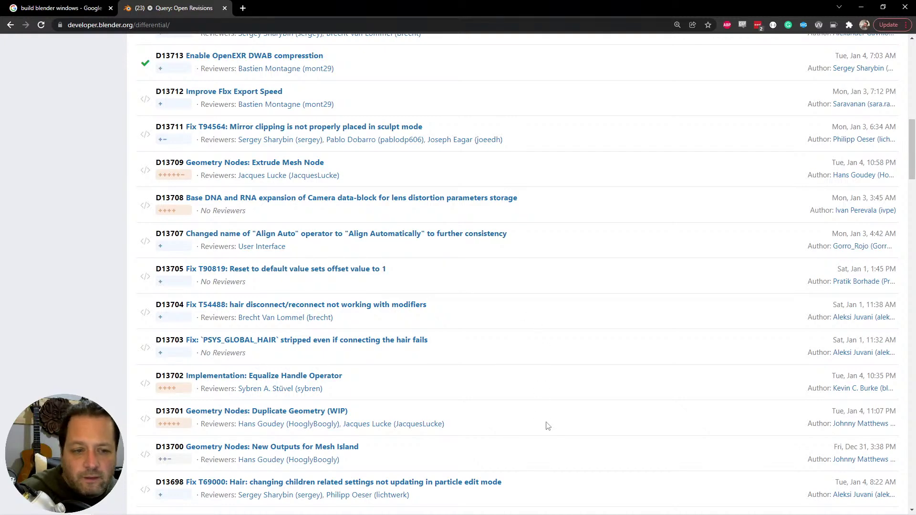
{"action": "left_click", "coordinate": [254, 413]}
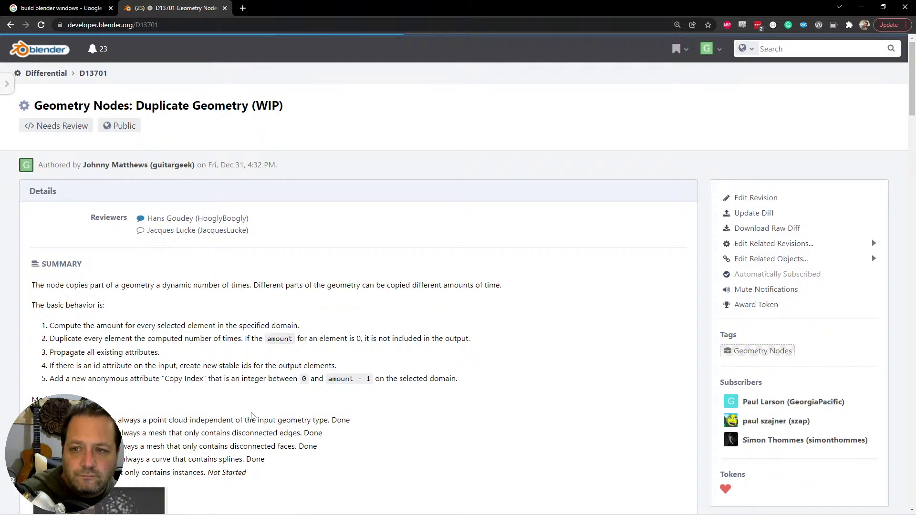
Review the Duplicate Geometry revision's title, summary, diff details, reviewer comments and list of changed files.
{"action": "left_click_drag", "start_coordinate": [34, 106], "coordinate": [337, 112]}
{"action": "left_click", "coordinate": [323, 109]}
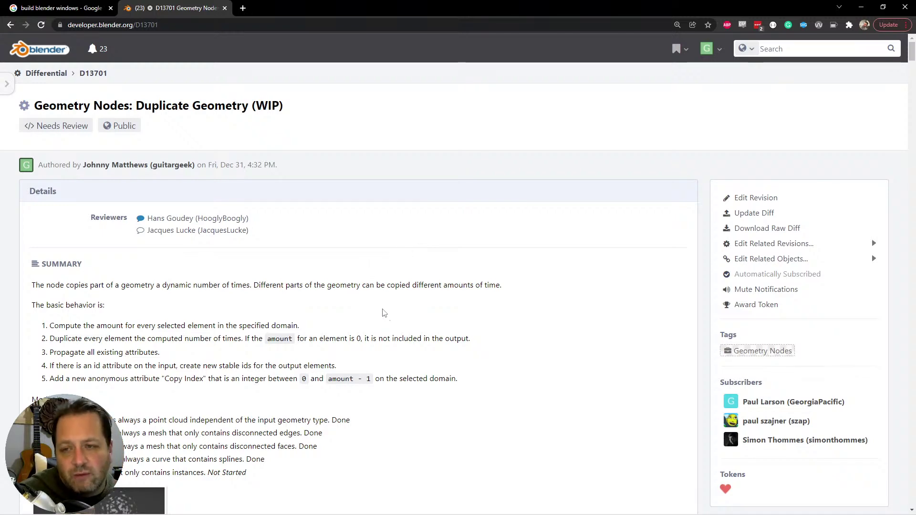
{"action": "scroll", "coordinate": [374, 317], "scroll_direction": "down", "scroll_amount": 5}
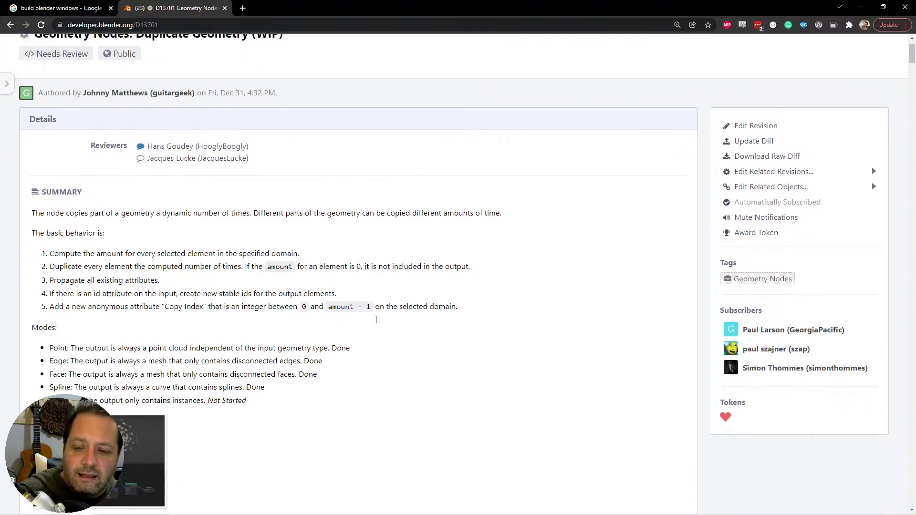
{"action": "scroll", "coordinate": [307, 372], "scroll_direction": "down", "scroll_amount": 4}
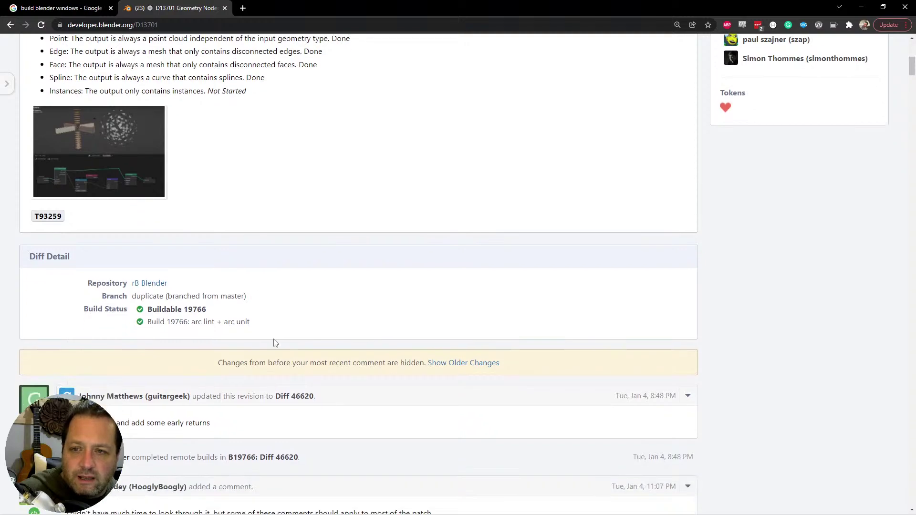
{"action": "scroll", "coordinate": [272, 343], "scroll_direction": "up", "scroll_amount": 4}
{"action": "scroll", "coordinate": [274, 344], "scroll_direction": "down", "scroll_amount": 5}
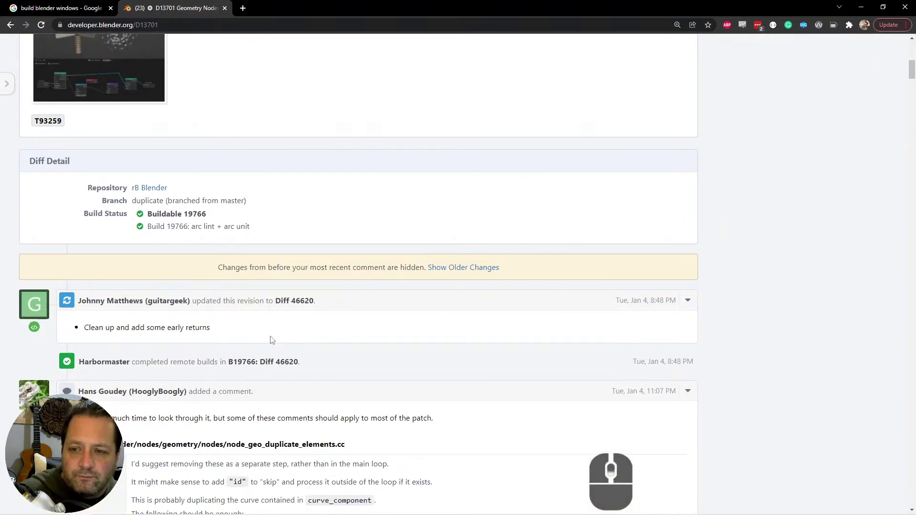
{"action": "scroll", "coordinate": [272, 340], "scroll_direction": "down", "scroll_amount": 12}
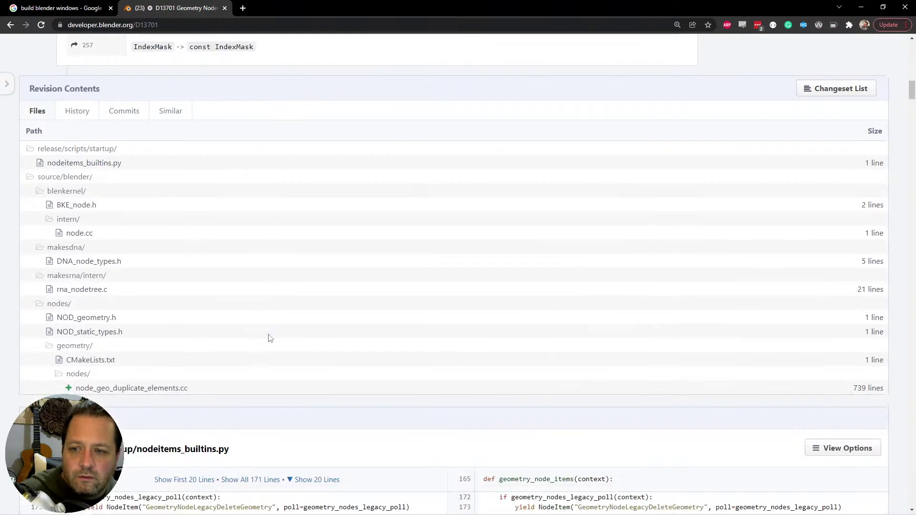
Review the code changes in the Duplicate Geometry revision, from nodeitems_builtins.py through the new node_geo_duplicate_elements.cc file, and return to its summary.
{"action": "scroll", "coordinate": [270, 337], "scroll_direction": "down", "scroll_amount": 7}
{"action": "scroll", "coordinate": [314, 320], "scroll_direction": "down", "scroll_amount": 3}
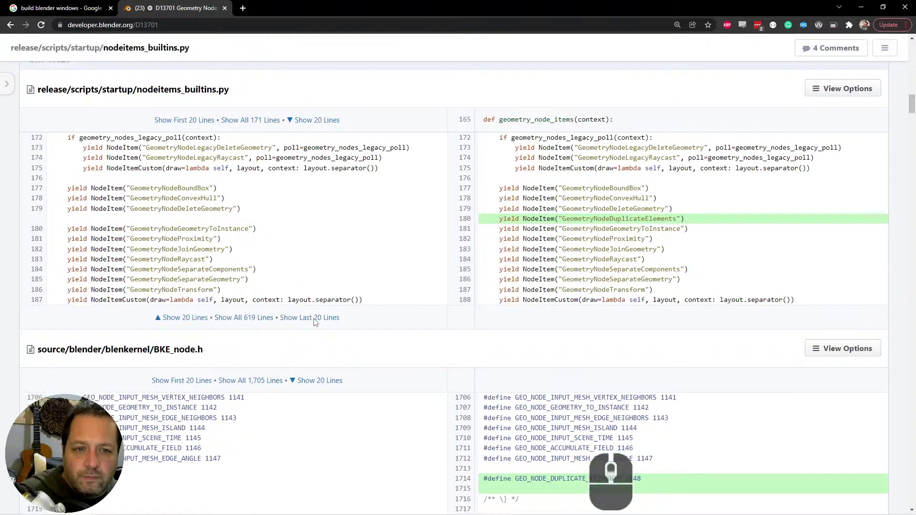
{"action": "scroll", "coordinate": [315, 321], "scroll_direction": "down", "scroll_amount": 7}
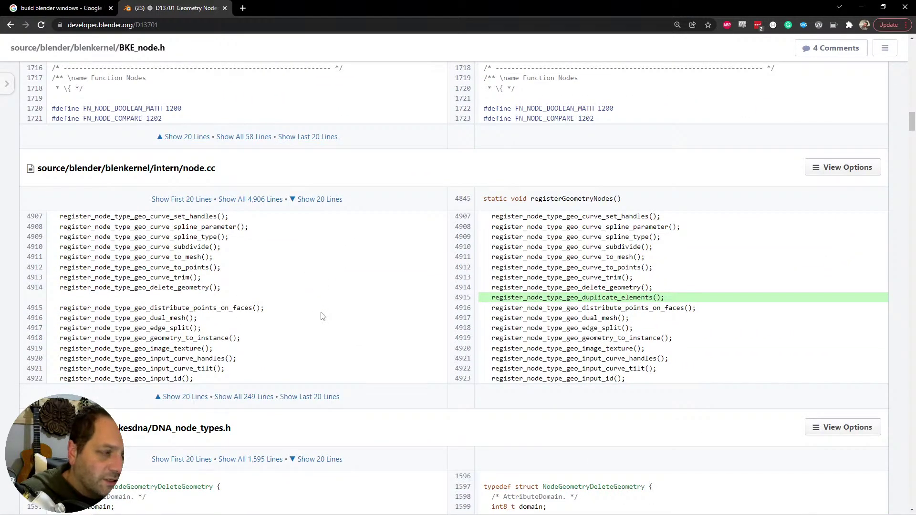
{"action": "scroll", "coordinate": [321, 317], "scroll_direction": "down", "scroll_amount": 14}
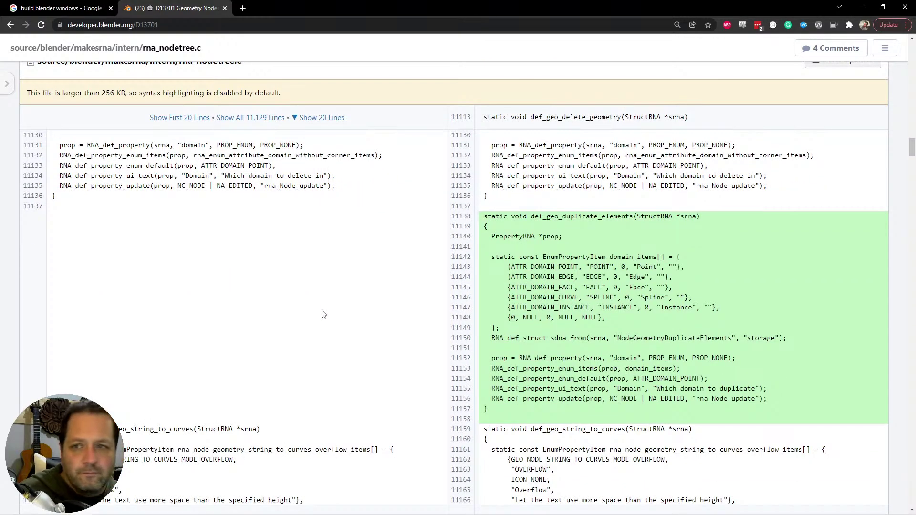
{"action": "scroll", "coordinate": [346, 315], "scroll_direction": "down", "scroll_amount": 20}
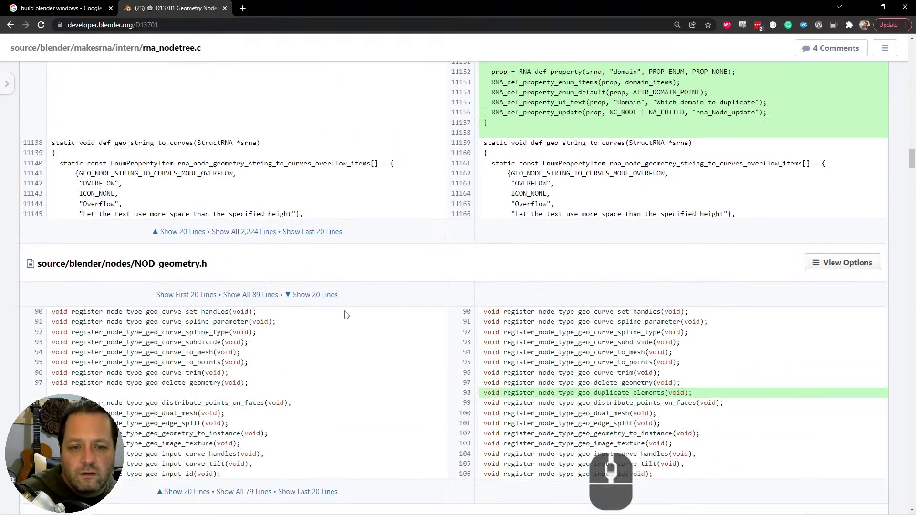
{"action": "left_click_drag", "start_coordinate": [910, 187], "coordinate": [910, 244]}
{"action": "scroll", "coordinate": [561, 305], "scroll_direction": "up", "scroll_amount": 7}
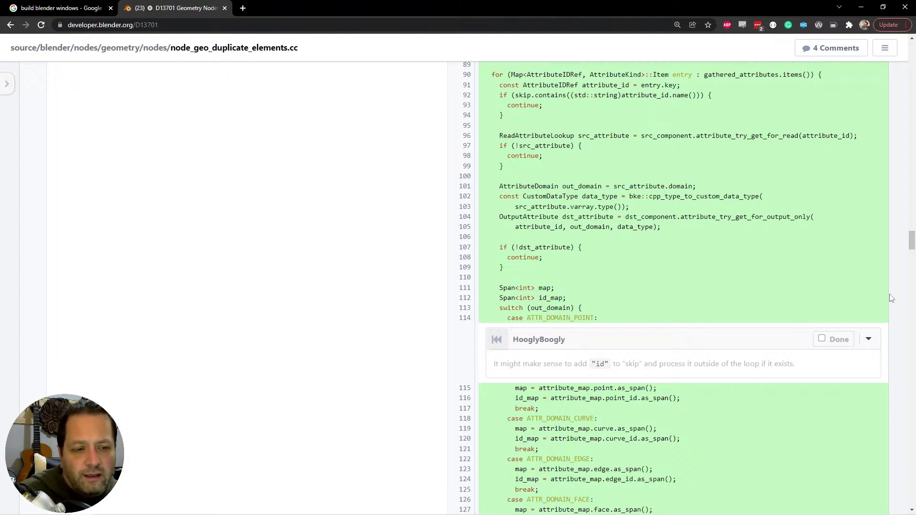
{"action": "left_click_drag", "start_coordinate": [913, 241], "coordinate": [893, 495]}
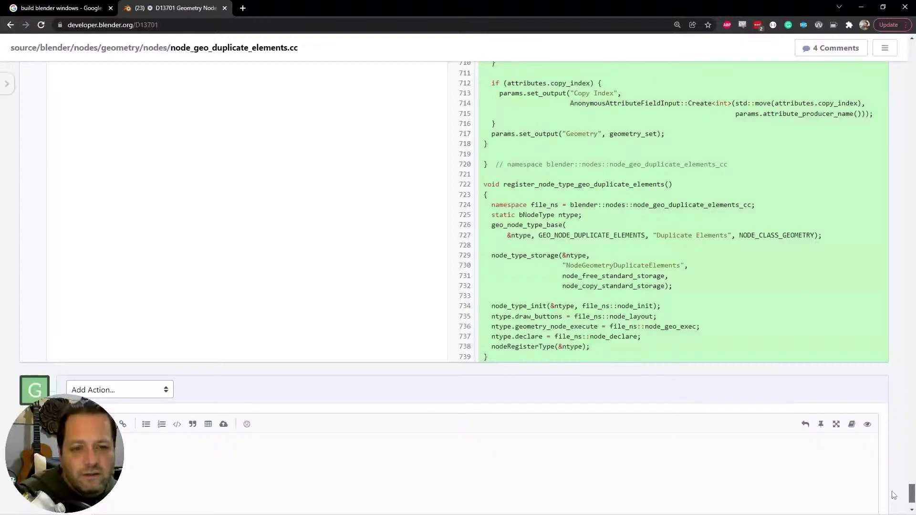
{"action": "key", "text": "Home"}
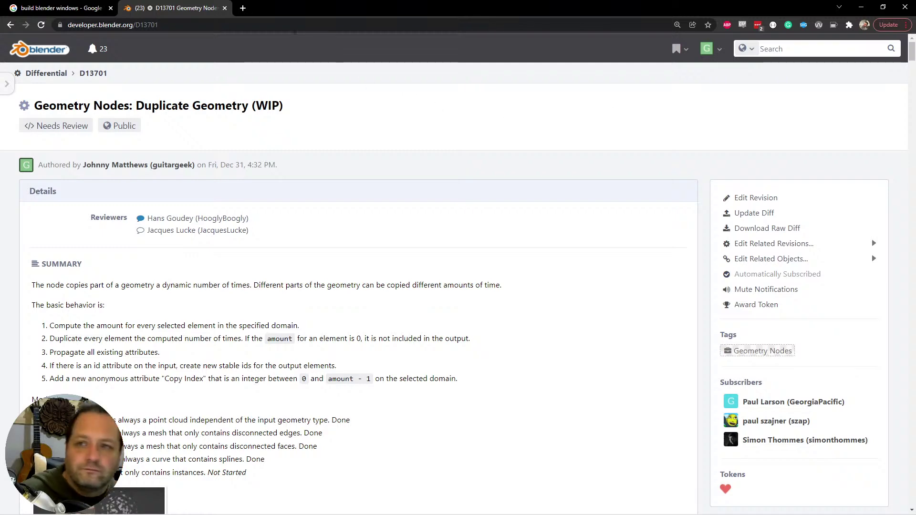
{"action": "left_click", "coordinate": [225, 8]}
{"action": "left_click", "coordinate": [111, 8]}
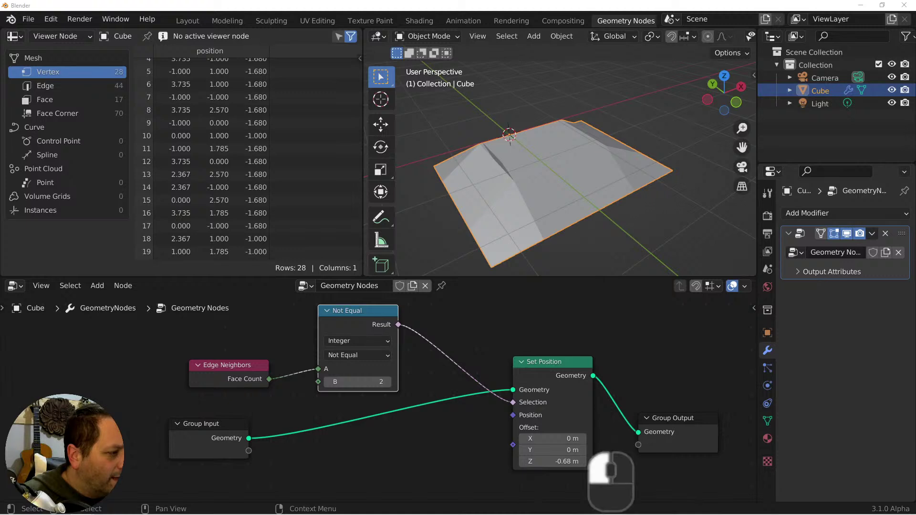
{"action": "key", "text": "ctrl"}
{"action": "key", "text": "Return"}
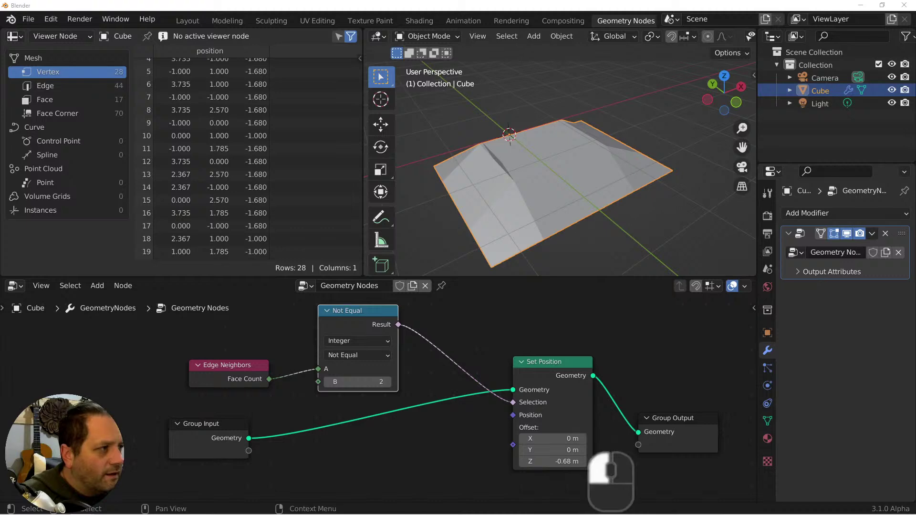
{"action": "type", "text": "https://developer.blender.org/project/board/121/"}
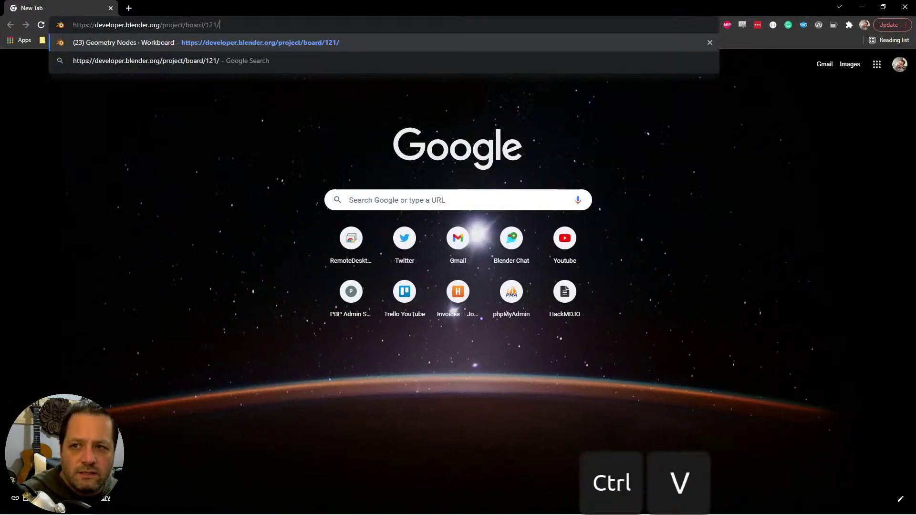
{"action": "key", "text": "Return"}
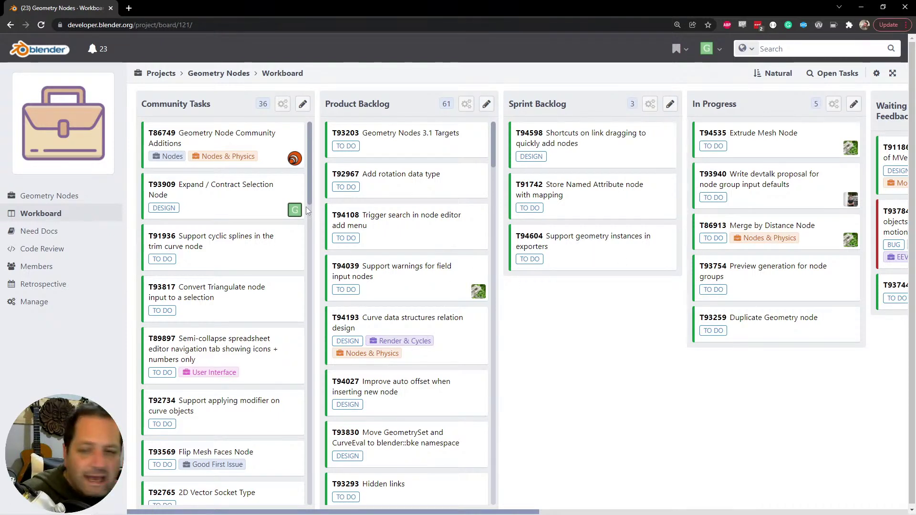
Look over the Geometry Nodes workboard columns and open task T93259, "Duplicate Geometry node", from In Progress.
{"action": "scroll", "coordinate": [240, 244], "scroll_direction": "down", "scroll_amount": 2}
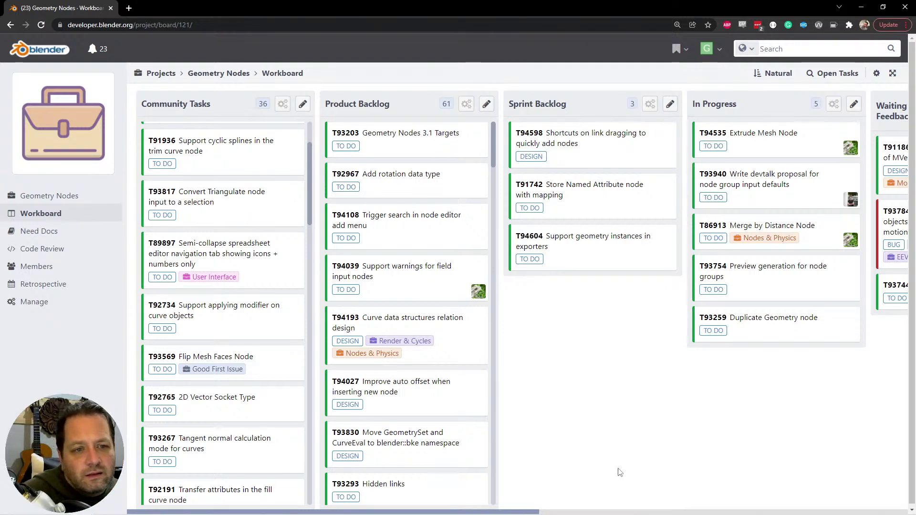
{"action": "left_click_drag", "start_coordinate": [527, 512], "coordinate": [661, 512]}
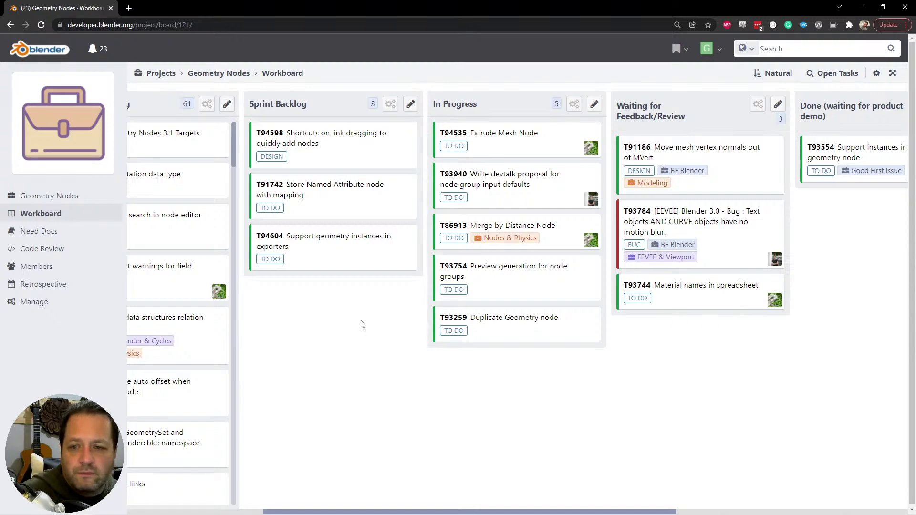
{"action": "left_click", "coordinate": [520, 325]}
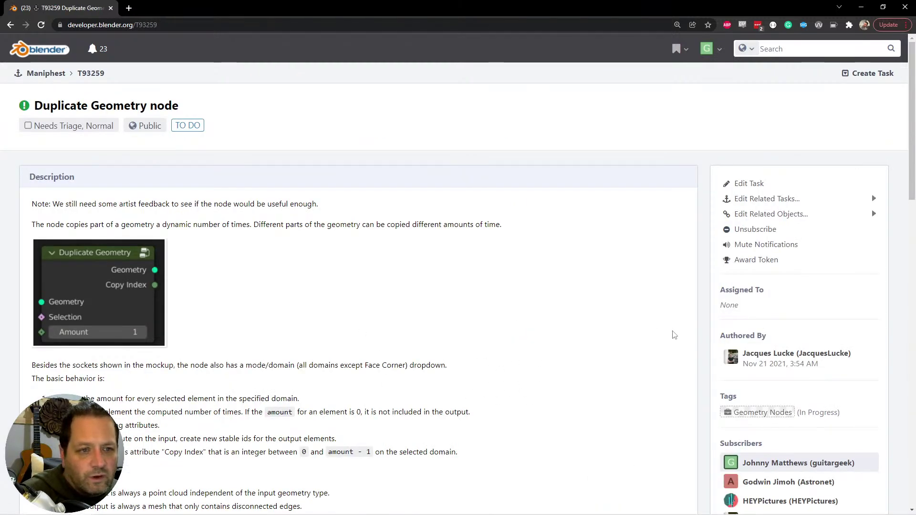
Claim the Duplicate Geometry node task for your own account with the Assign / Claim action and submit the change.
{"action": "scroll", "coordinate": [348, 327], "scroll_direction": "down", "scroll_amount": 20}
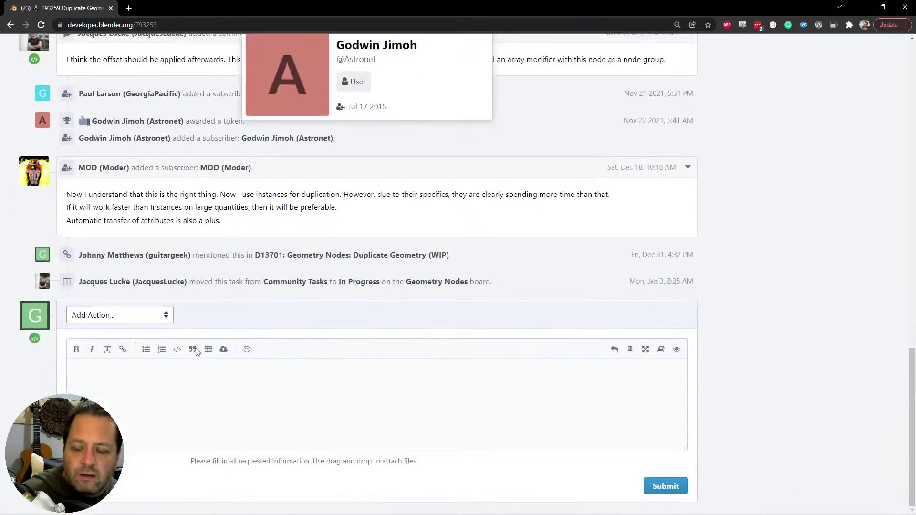
{"action": "left_click", "coordinate": [164, 316]}
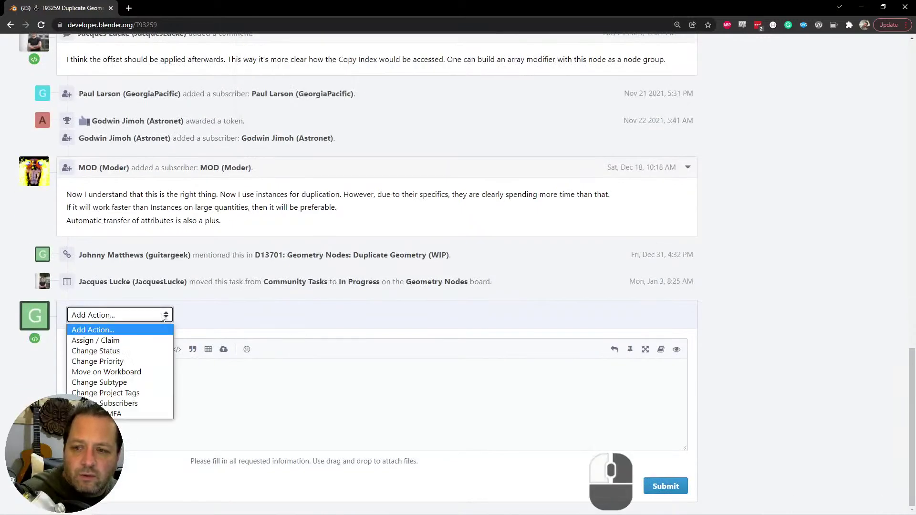
{"action": "left_click", "coordinate": [135, 339]}
{"action": "scroll", "coordinate": [573, 429], "scroll_direction": "down", "scroll_amount": 1}
{"action": "left_click", "coordinate": [665, 459]}
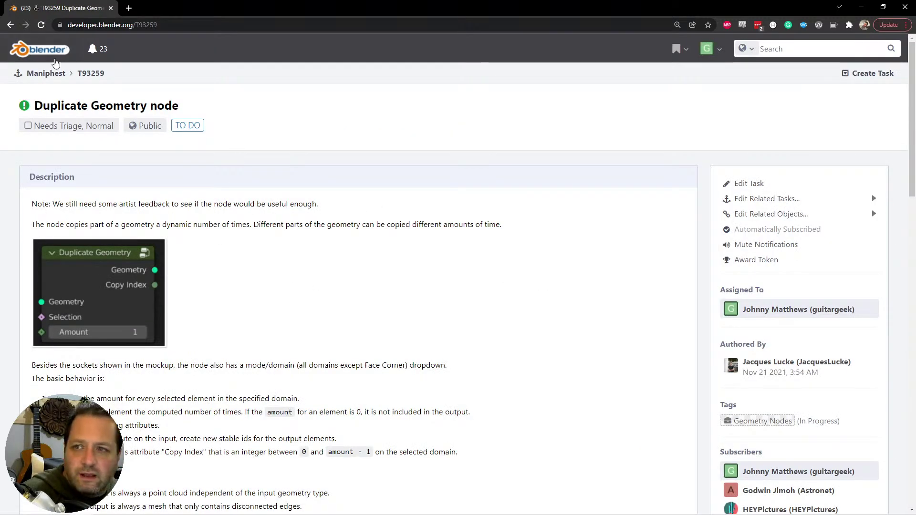
Return to the Geometry Nodes workboard and open task T93203, "Geometry Nodes 3.1 Targets", from the Product Backlog.
{"action": "left_click", "coordinate": [10, 25]}
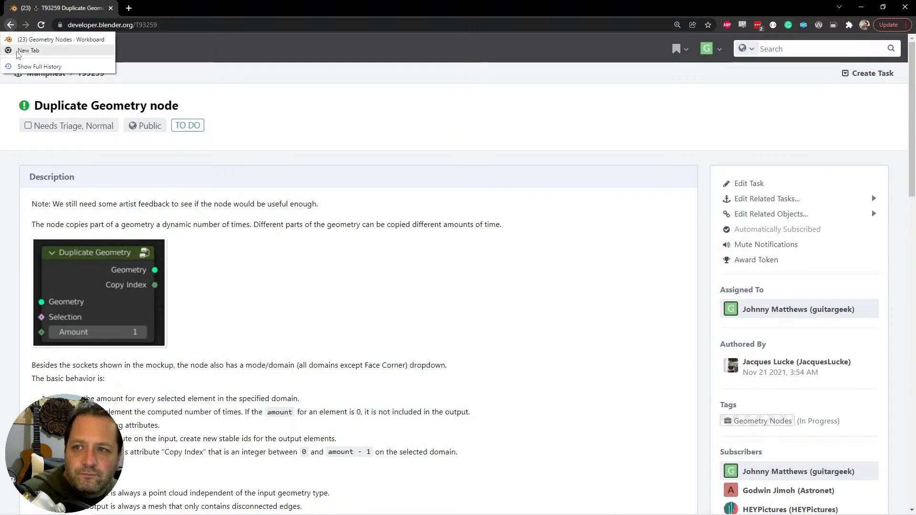
{"action": "left_click", "coordinate": [40, 42]}
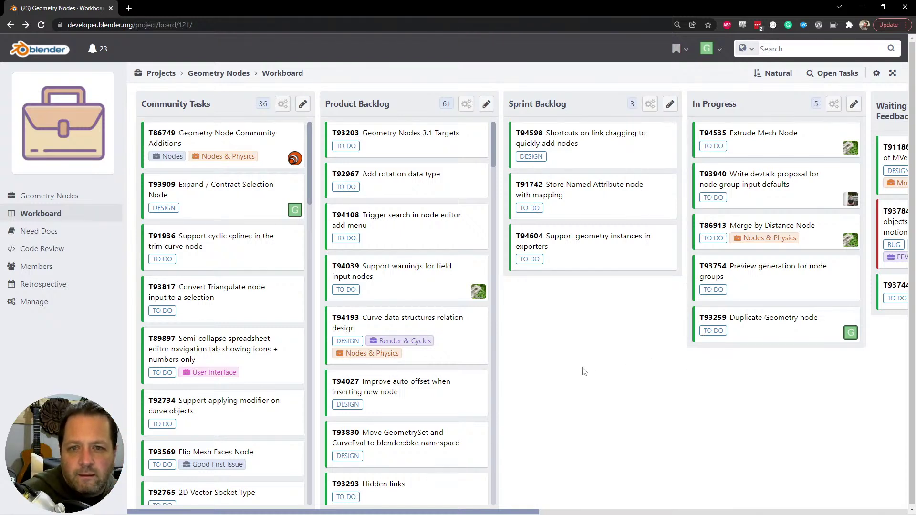
{"action": "left_click", "coordinate": [387, 137]}
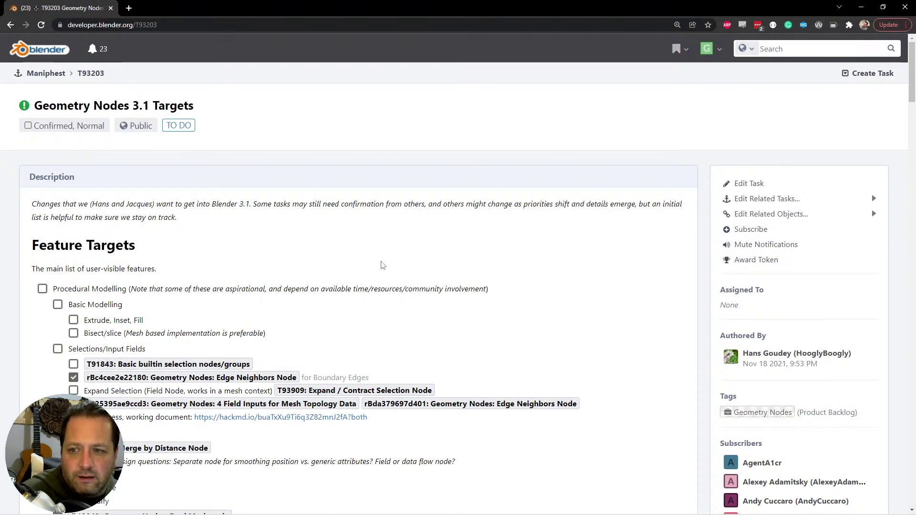
Copy the web address of the Geometry Nodes 3.1 Targets task.
{"action": "scroll", "coordinate": [378, 246], "scroll_direction": "down", "scroll_amount": 1}
{"action": "scroll", "coordinate": [378, 247], "scroll_direction": "down", "scroll_amount": 1}
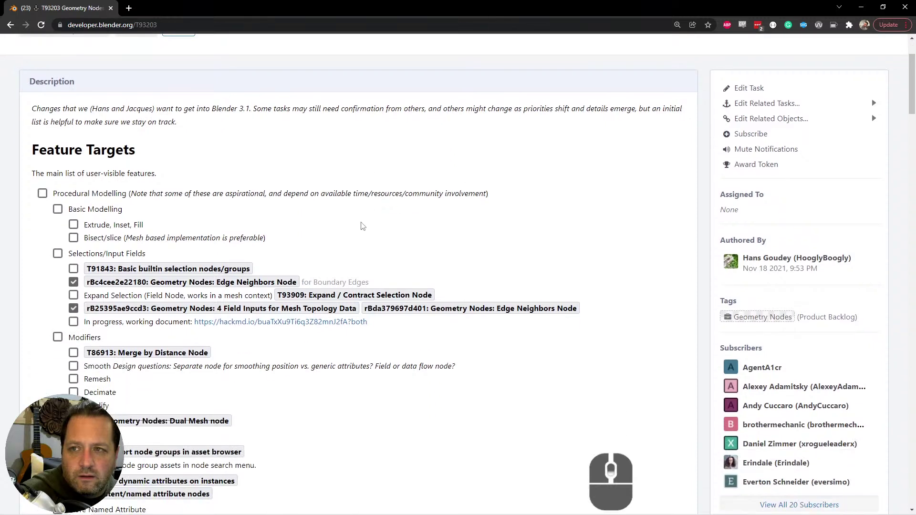
{"action": "left_click", "coordinate": [153, 25]}
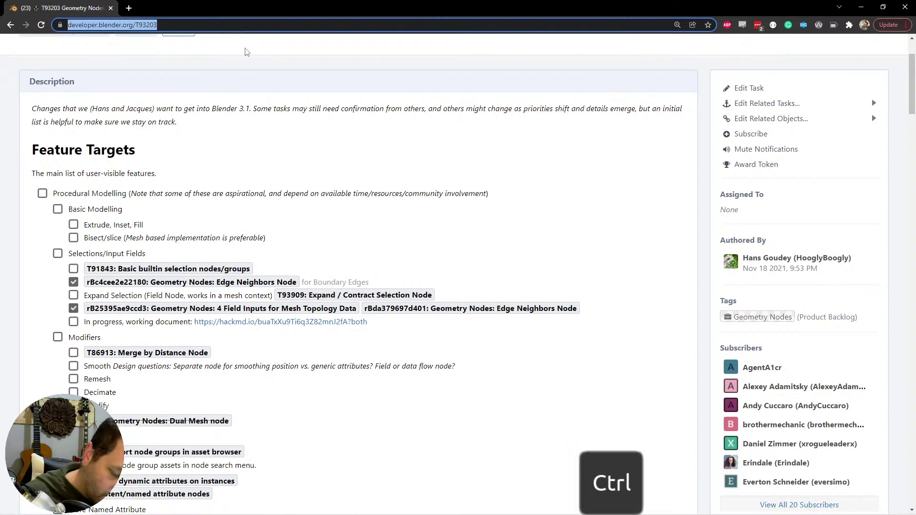
{"action": "key", "text": "ctrl+c"}
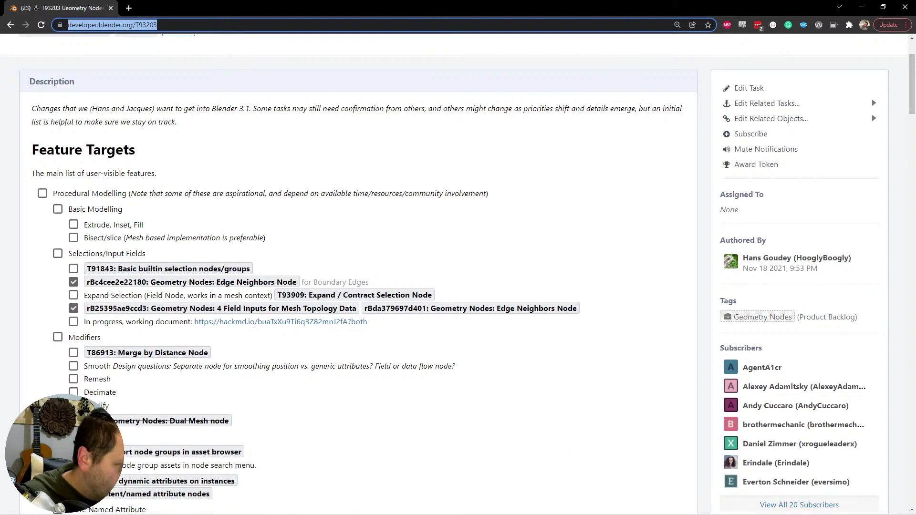
{"action": "key", "text": "ctrl"}
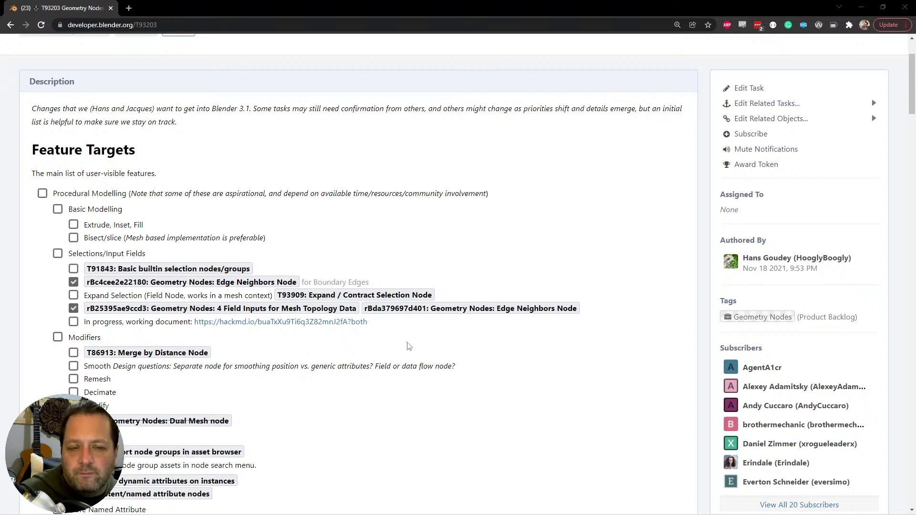
Review the task's Feature Targets, Internal changes and Postponed lists, and return to the start of the page.
{"action": "scroll", "coordinate": [406, 342], "scroll_direction": "down", "scroll_amount": 6}
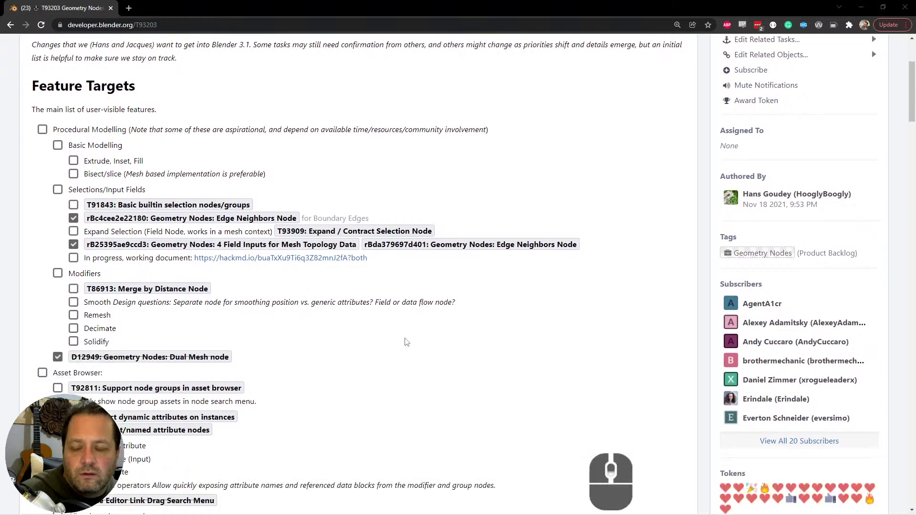
{"action": "scroll", "coordinate": [406, 342], "scroll_direction": "down", "scroll_amount": 10}
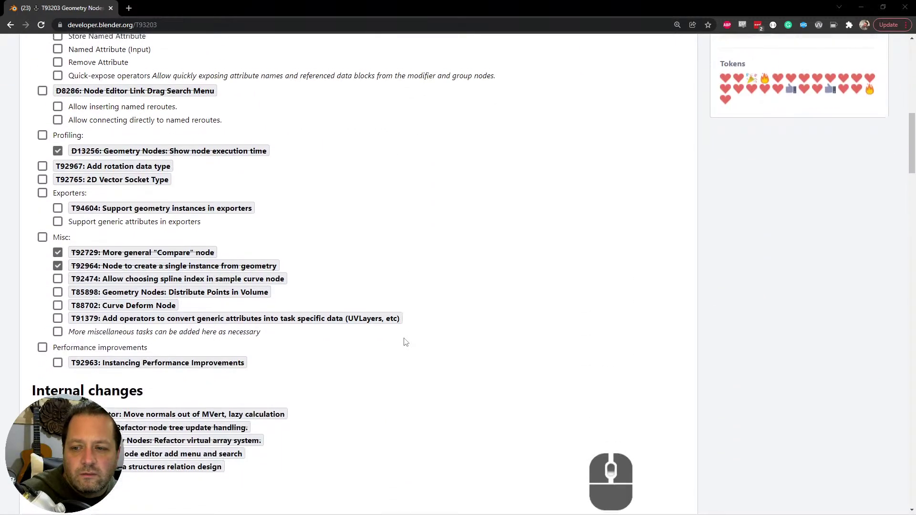
{"action": "scroll", "coordinate": [395, 340], "scroll_direction": "down", "scroll_amount": 1}
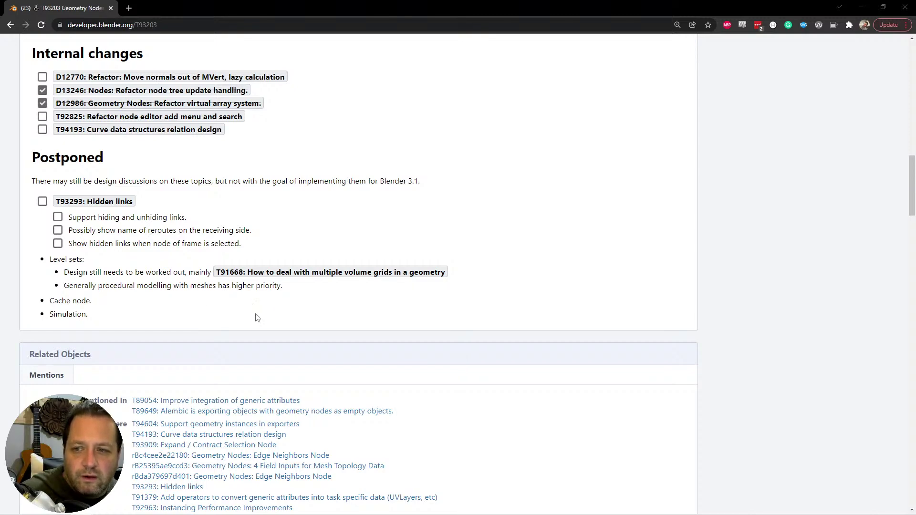
{"action": "scroll", "coordinate": [239, 328], "scroll_direction": "up", "scroll_amount": 20}
{"action": "scroll", "coordinate": [238, 327], "scroll_direction": "up", "scroll_amount": 2}
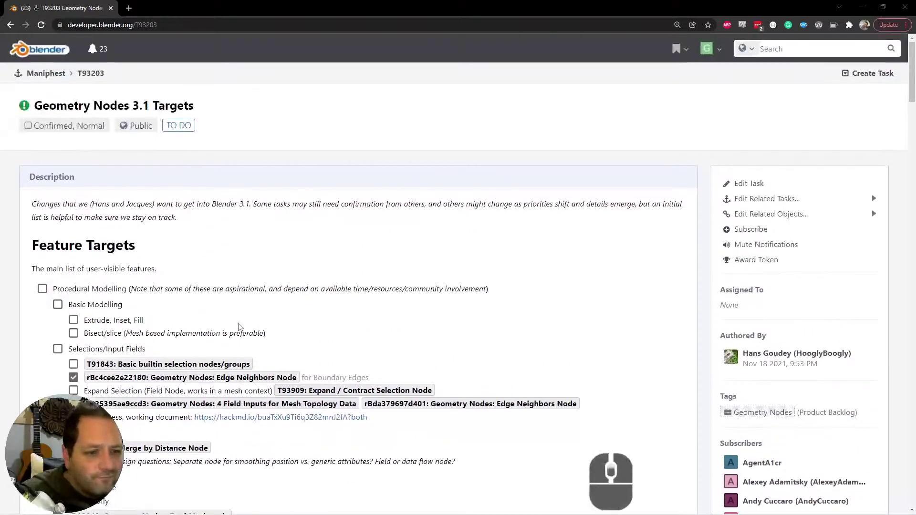